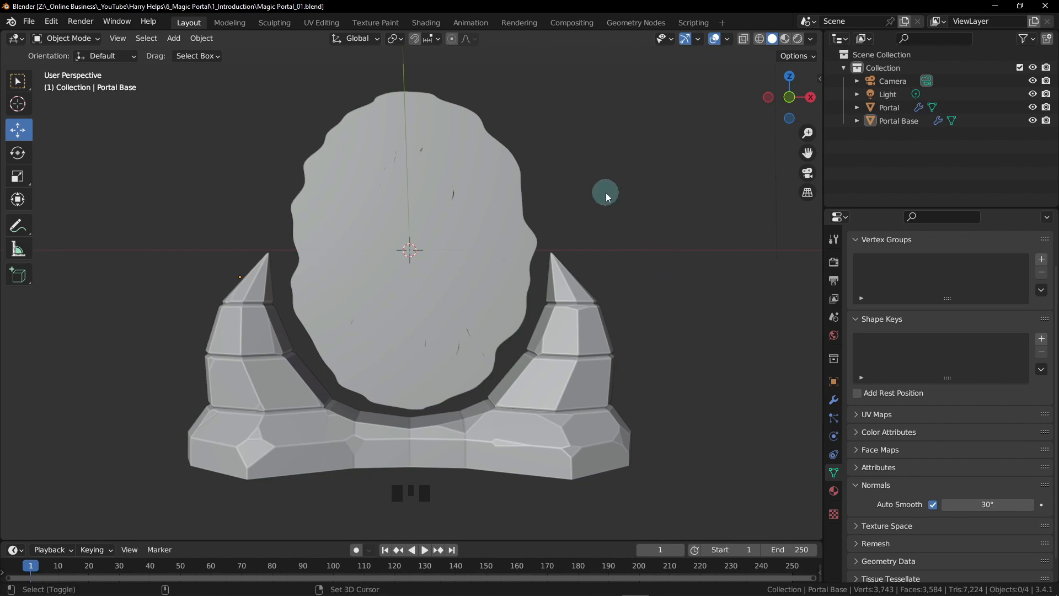
- Add a cube mesh with a size of 0.3 m at the world origin
key("shift+a")
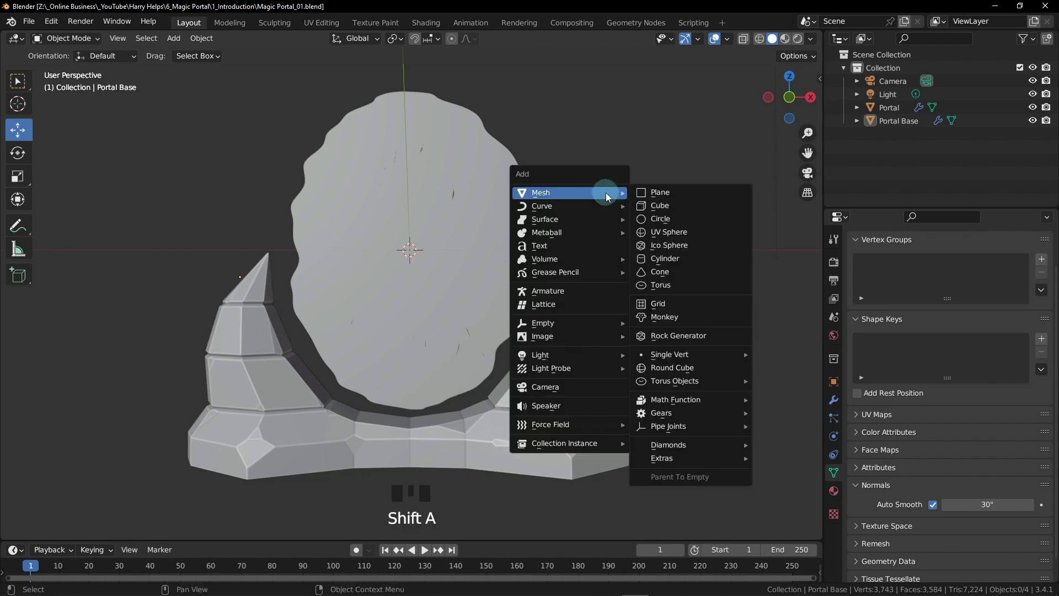
left_click(671, 210)
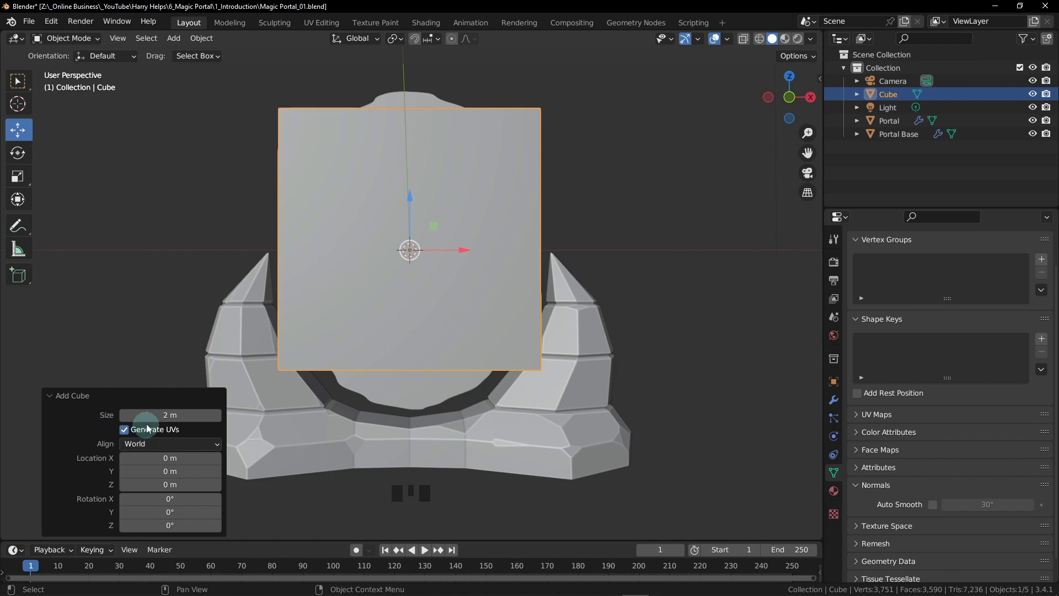
left_click(177, 419)
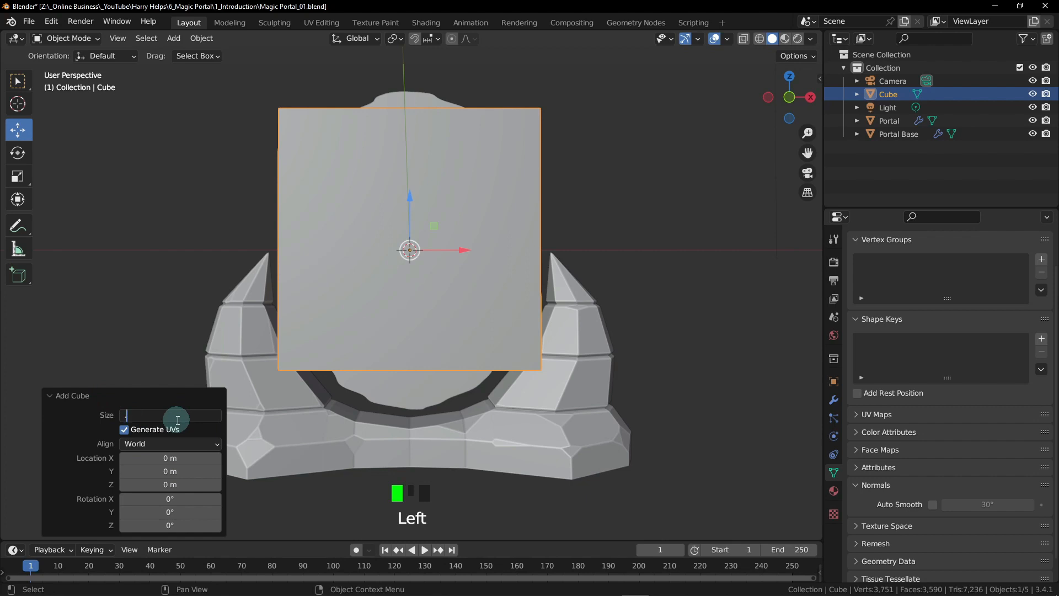
key("Return")
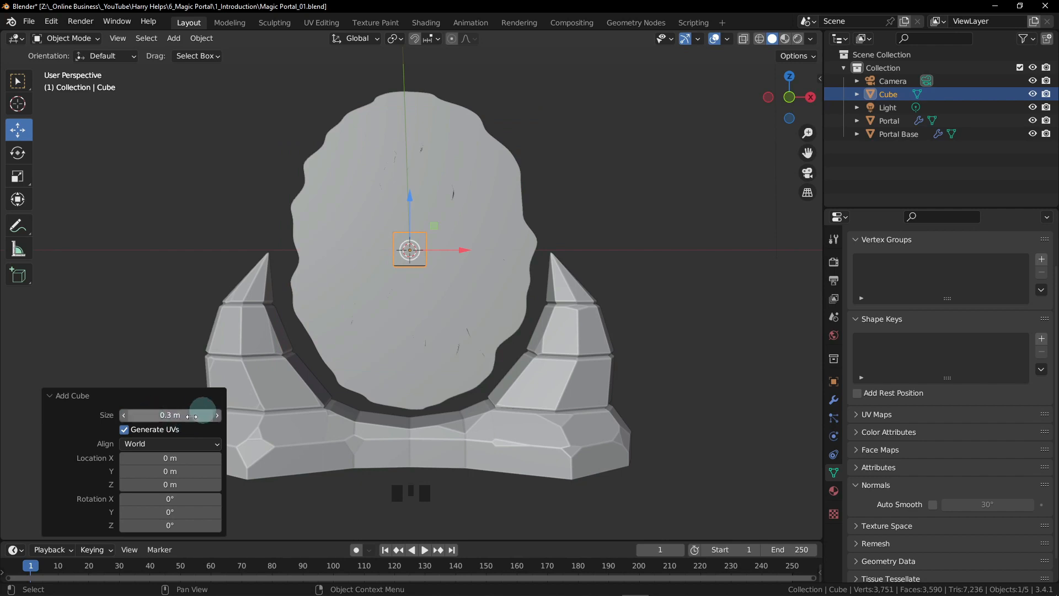
- Rename the new cube as Portal Stone
double_click(889, 95)
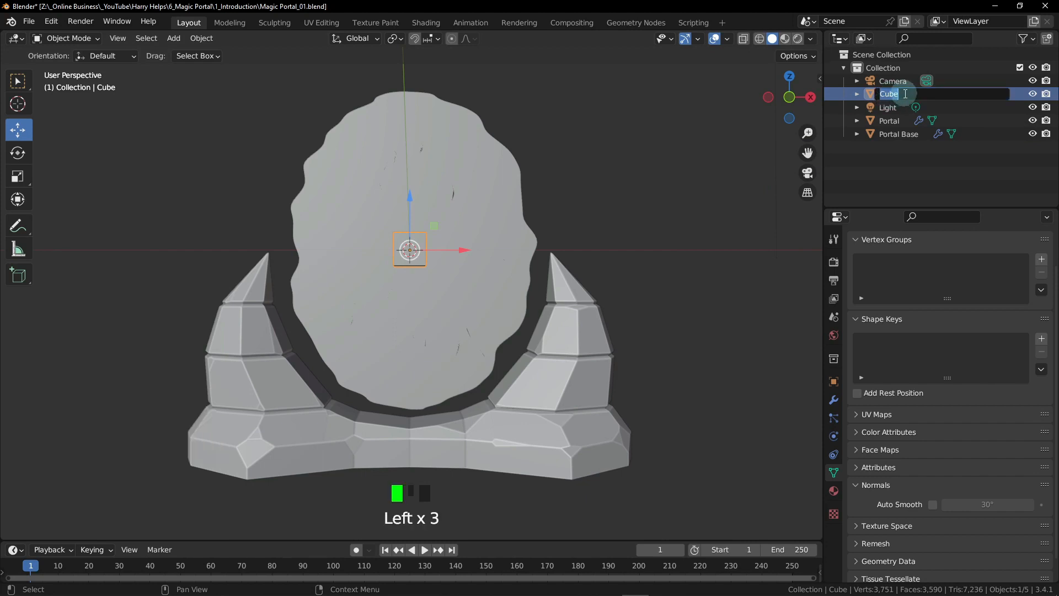
type("Portal Stone")
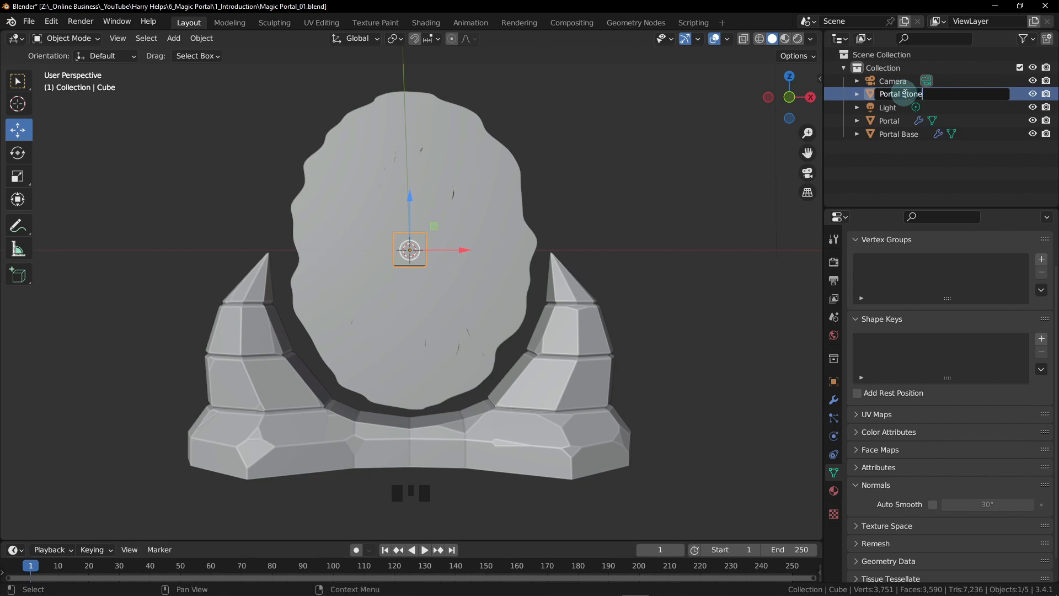
key("Return")
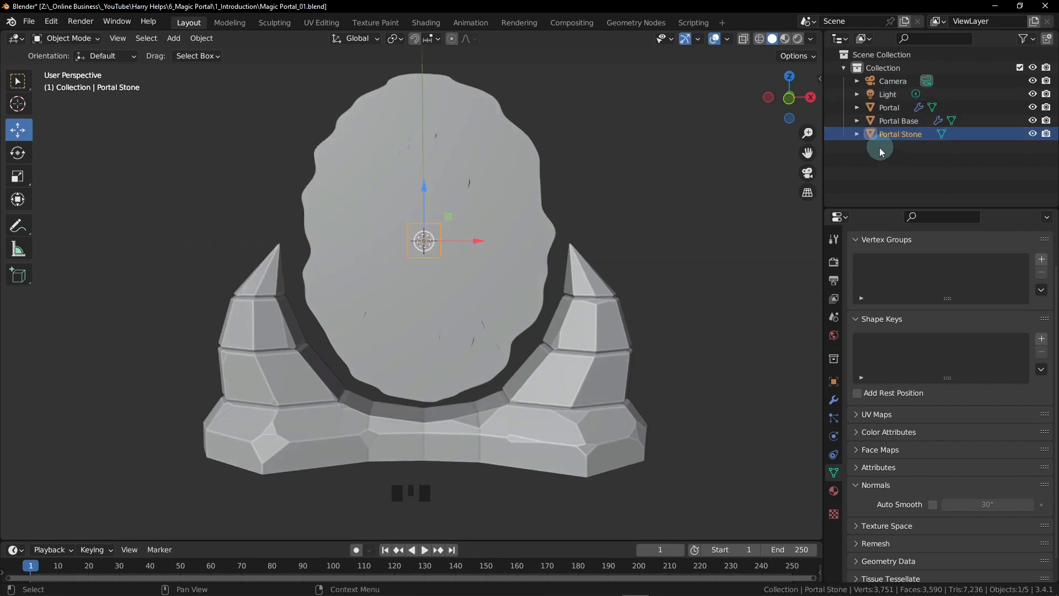
- In front view, move the Portal Stone cube up about 1.8 m along Z, above the portal's top
middle_click_drag(673, 164, 766, 144, "alt")
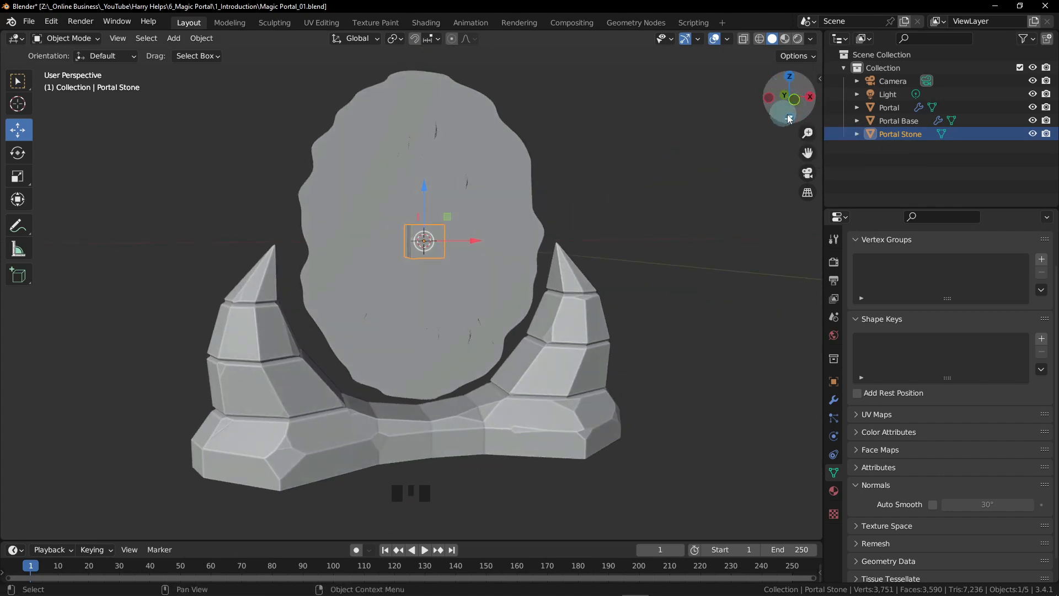
middle_click_drag(706, 236, 697, 222, "alt")
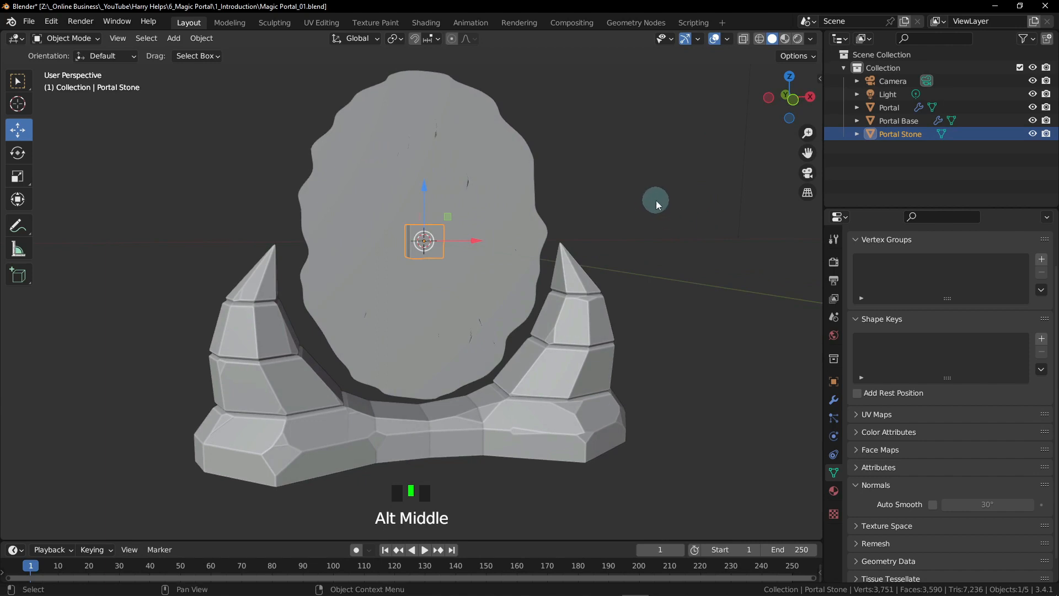
key("grave")
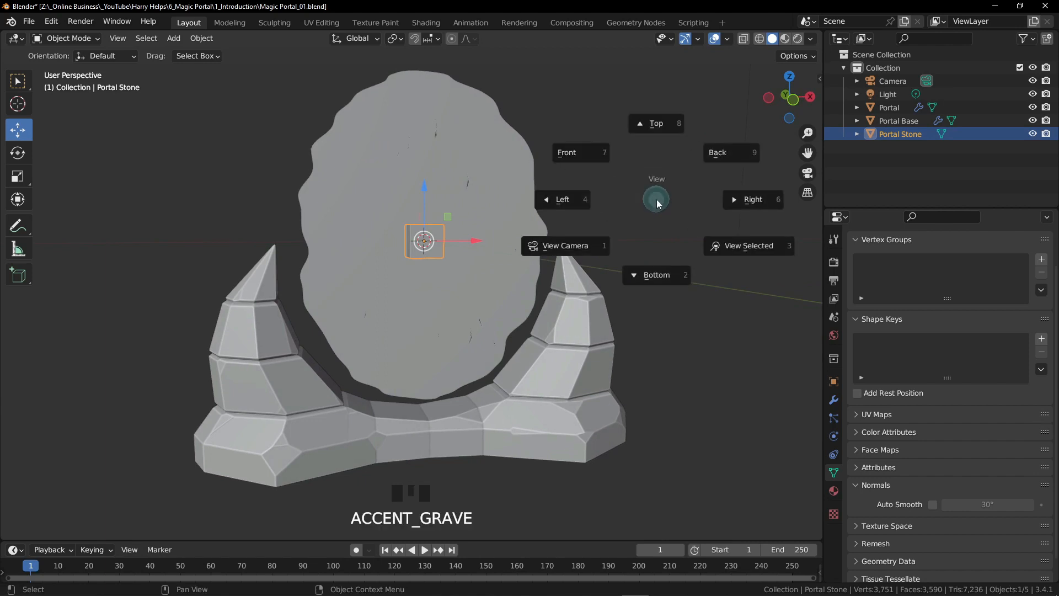
left_click(593, 153)
middle_click_drag(622, 212, 605, 219)
middle_click_drag(566, 172, 591, 222)
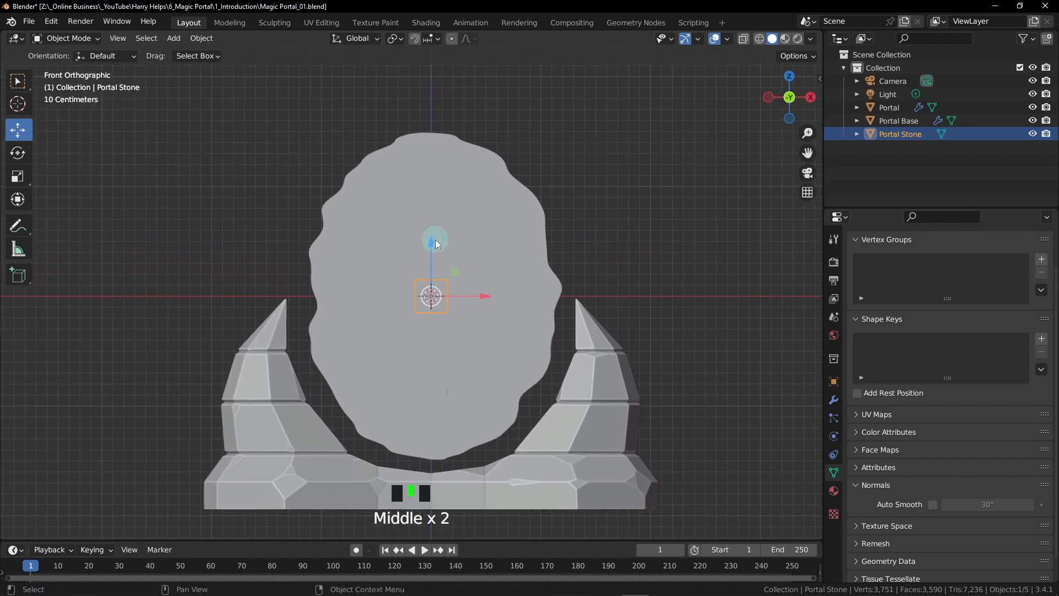
left_click_drag(432, 251, 474, 56)
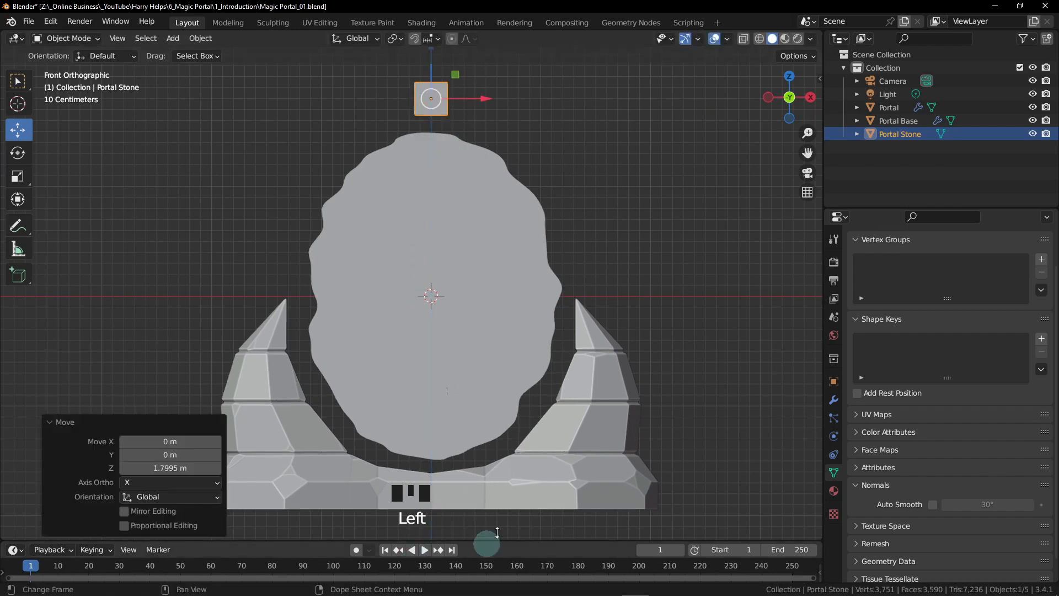
- Fine-tune the cube's height, lowering it about 0.025 m overall so a small gap remains above the portal
middle_click_drag(477, 243, 435, 310)
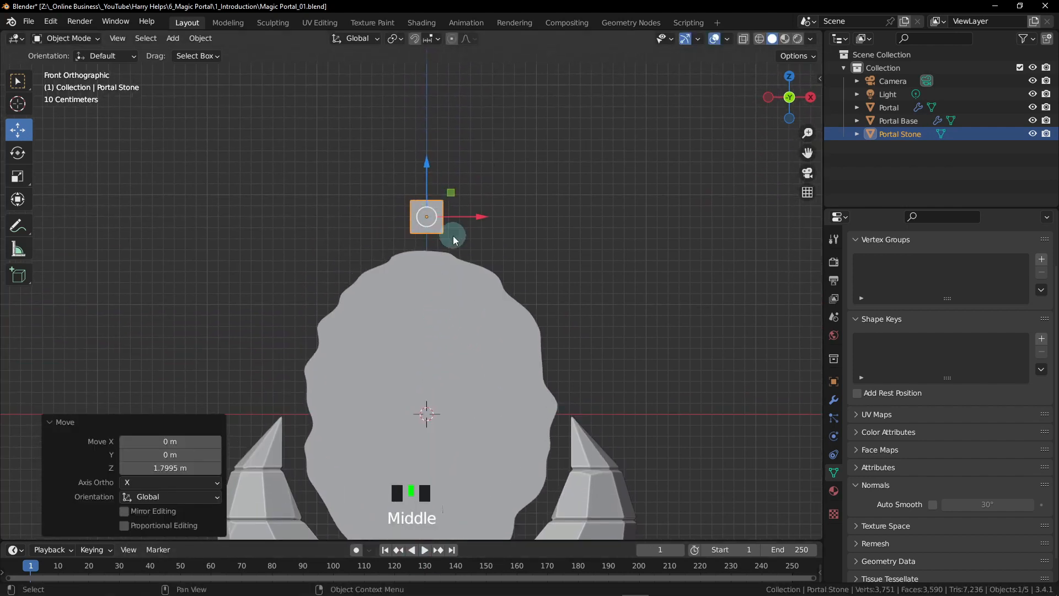
middle_click_drag(456, 234, 461, 129)
left_click_drag(460, 129, 455, 133)
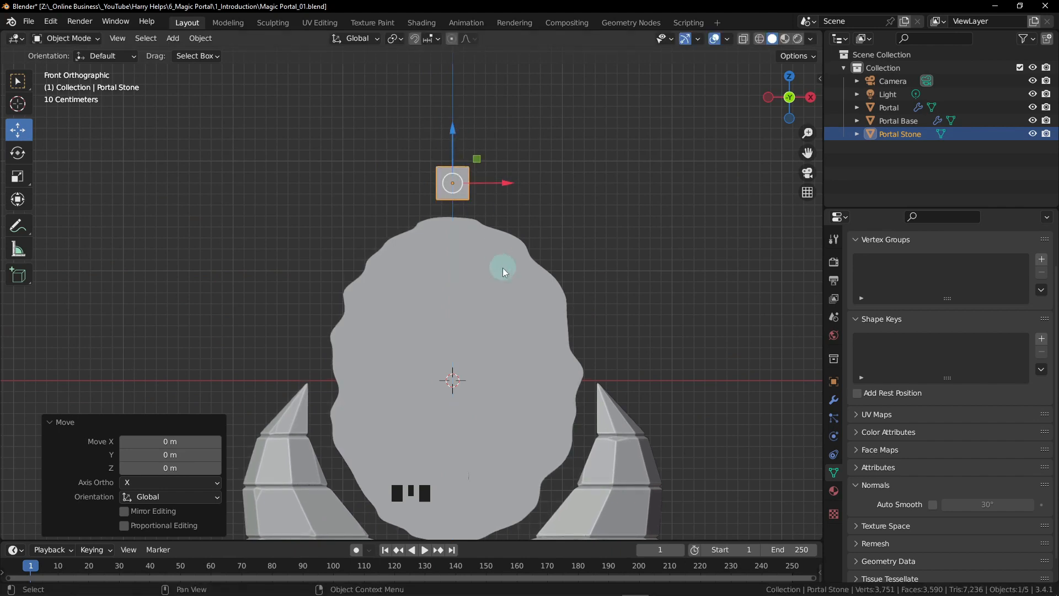
middle_click_drag(430, 213, 476, 146)
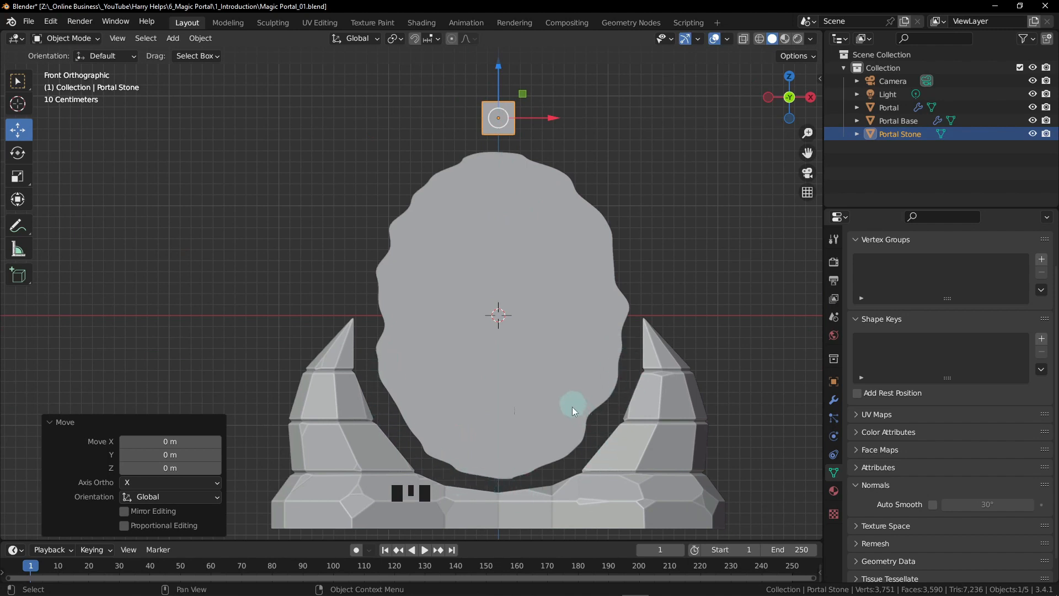
middle_click_drag(504, 463, 499, 458)
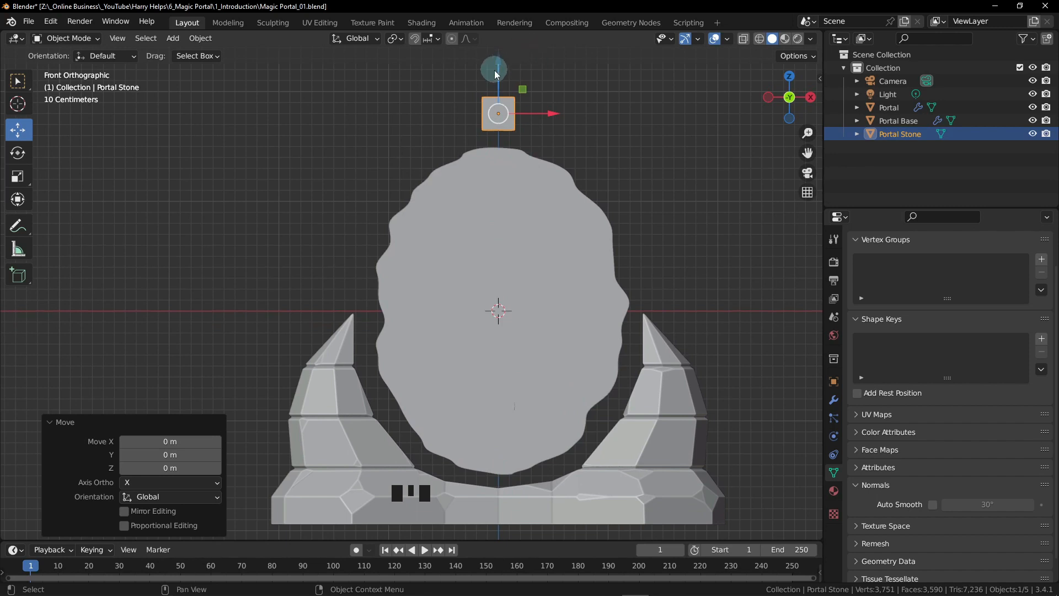
left_click_drag(499, 71, 504, 77)
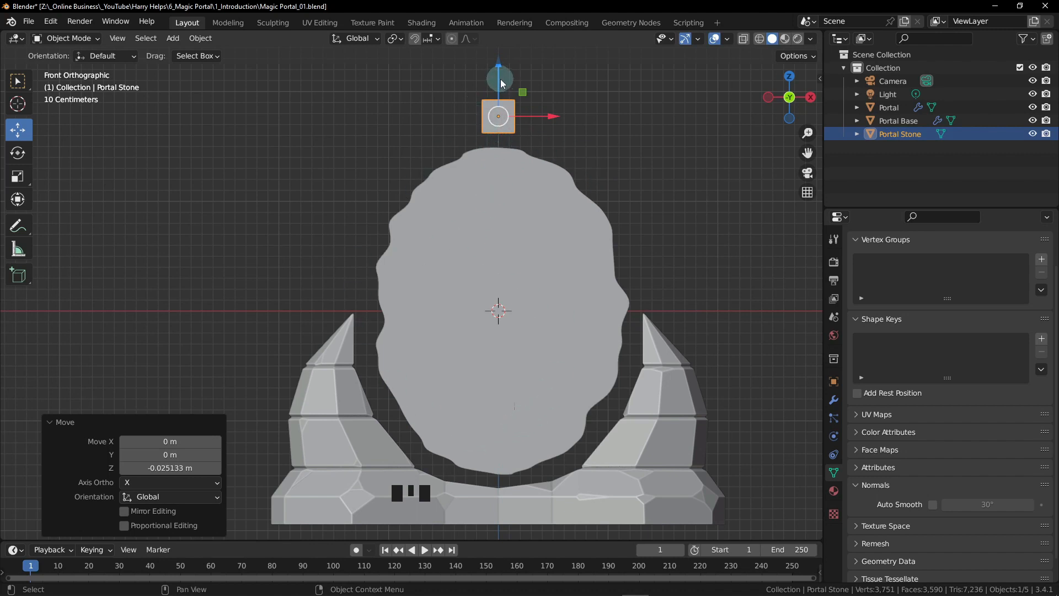
left_click_drag(502, 83, 500, 91)
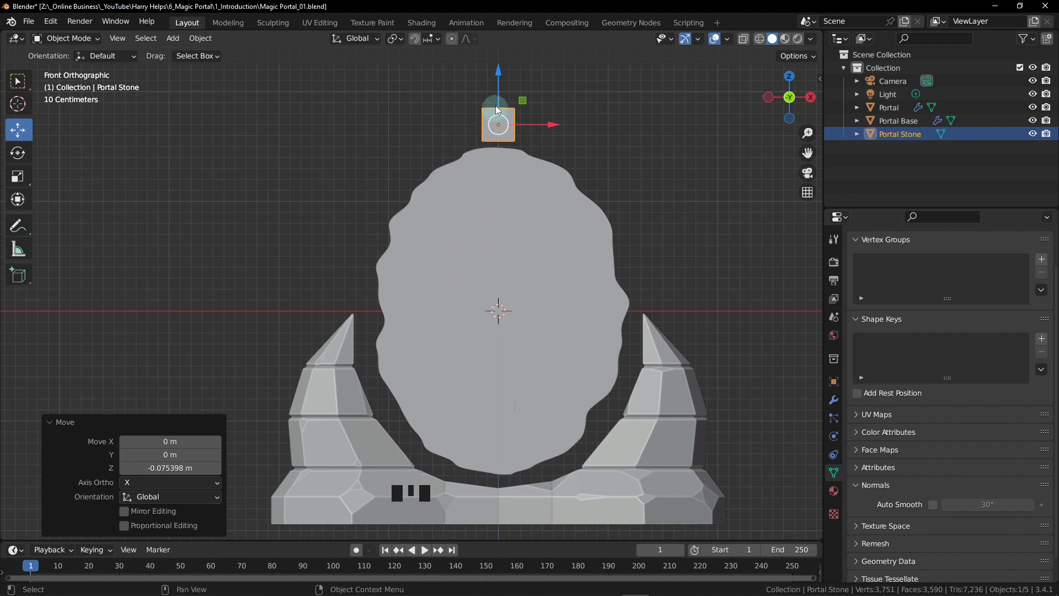
left_click_drag(500, 84, 505, 76)
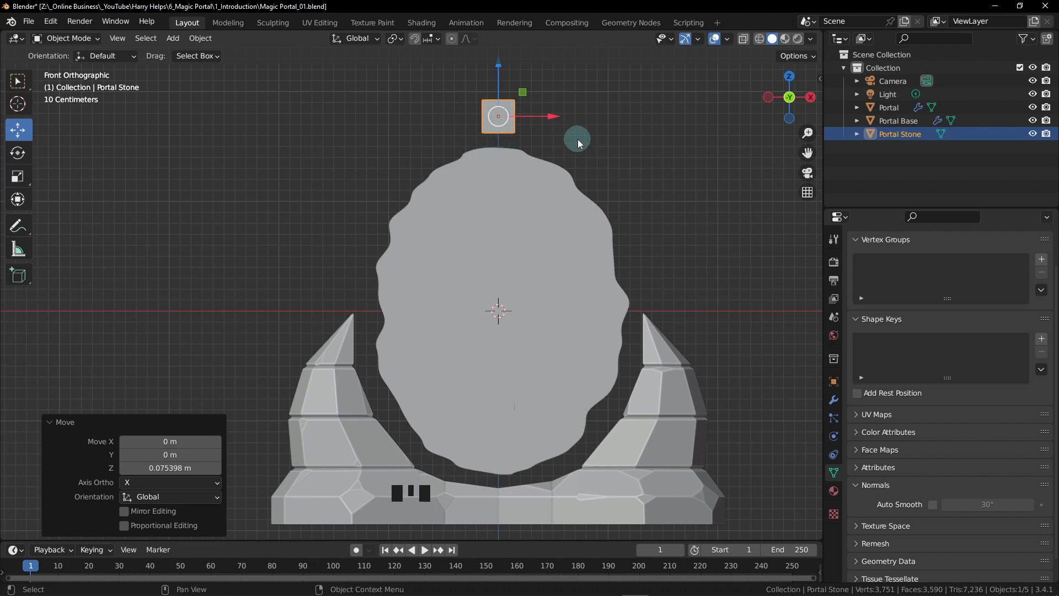
- In Edit Mode with X-ray on, select the cube's top vertices and raise them about 0.33 m along Z
middle_click_drag(577, 135, 566, 158, "shift")
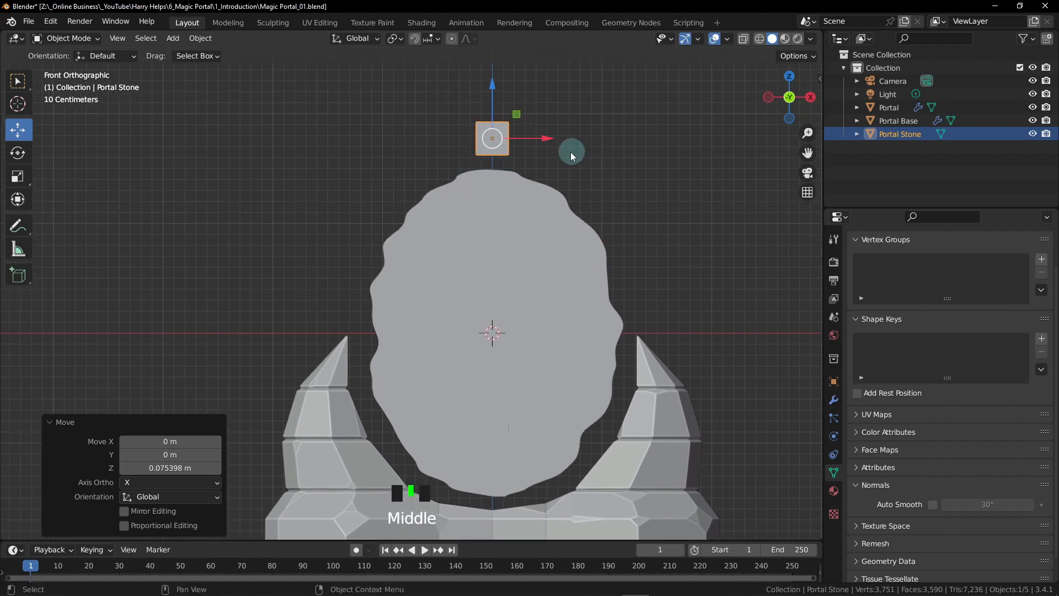
middle_click_drag(565, 135, 543, 212, "shift")
scroll(504, 168, "up", 4)
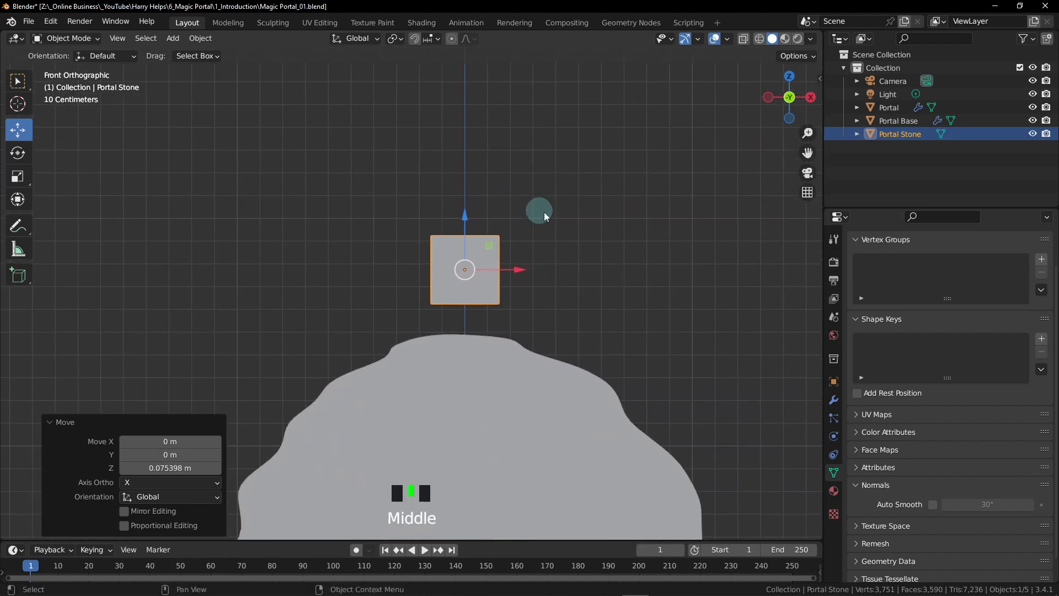
key("Tab")
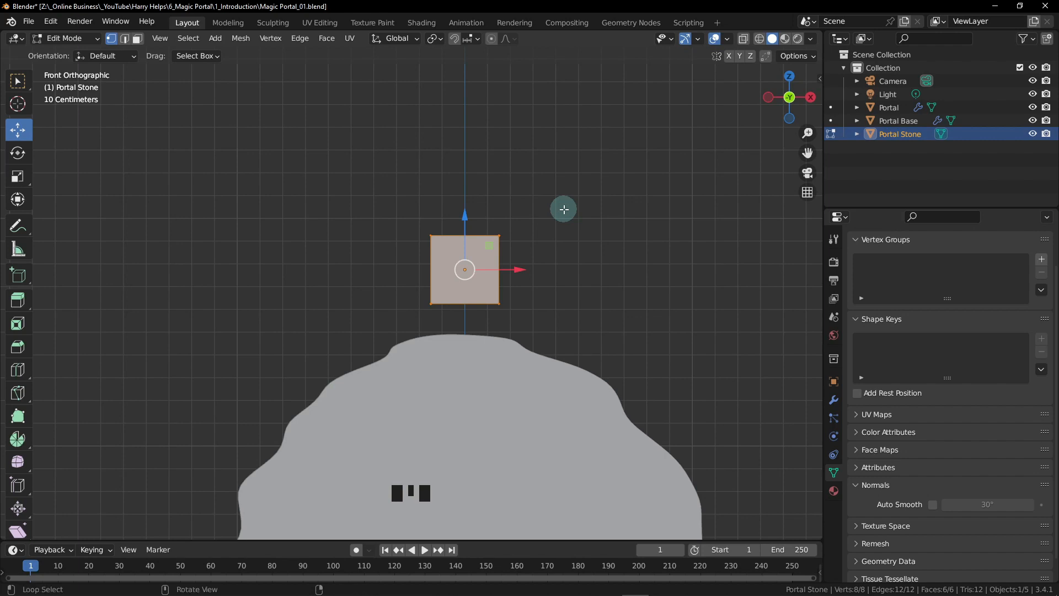
key("alt+z")
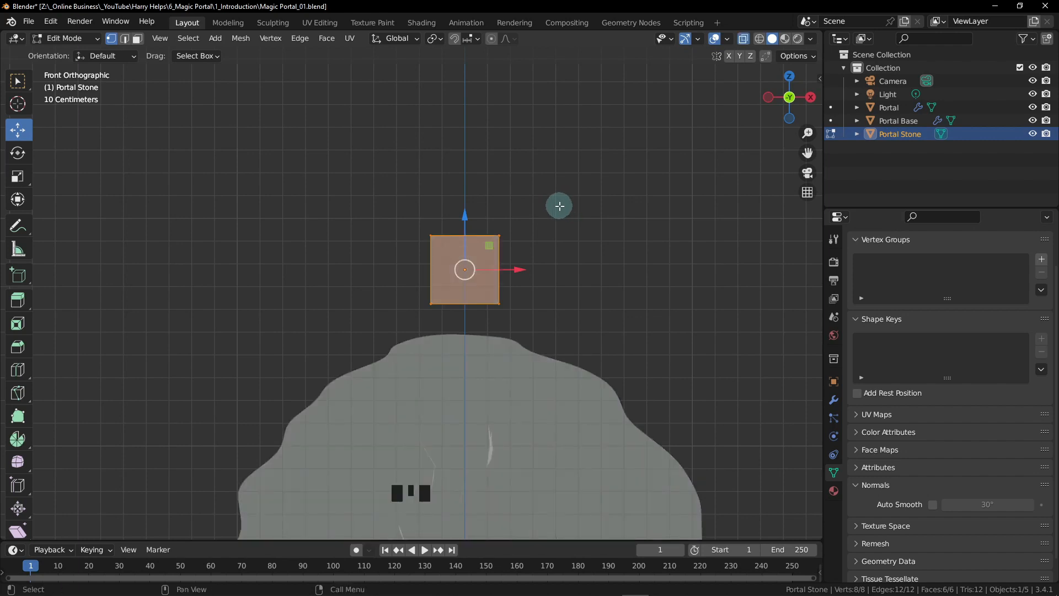
left_click_drag(371, 202, 558, 255)
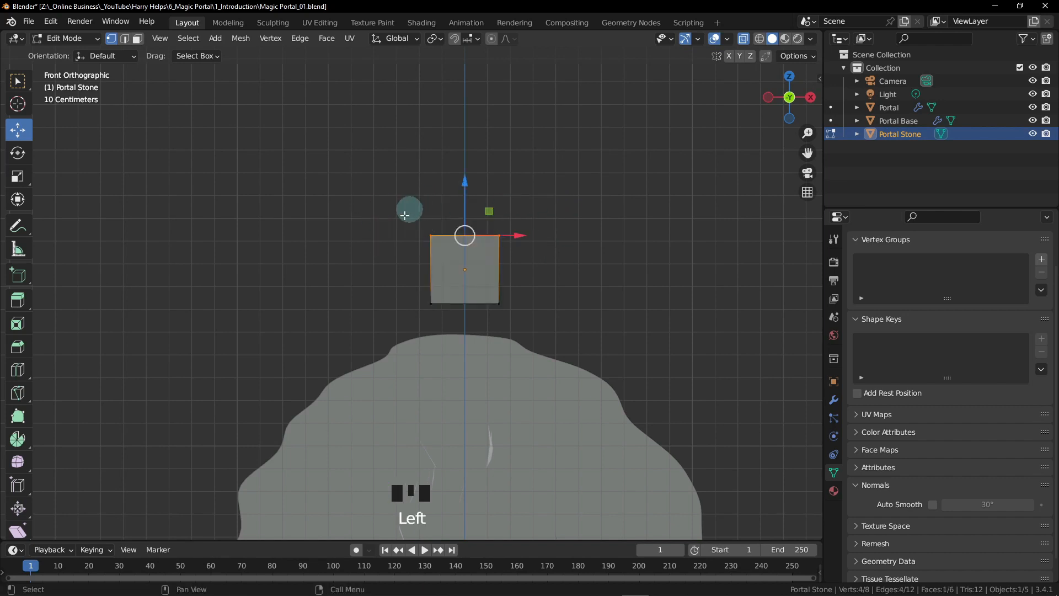
middle_click_drag(468, 266, 472, 333)
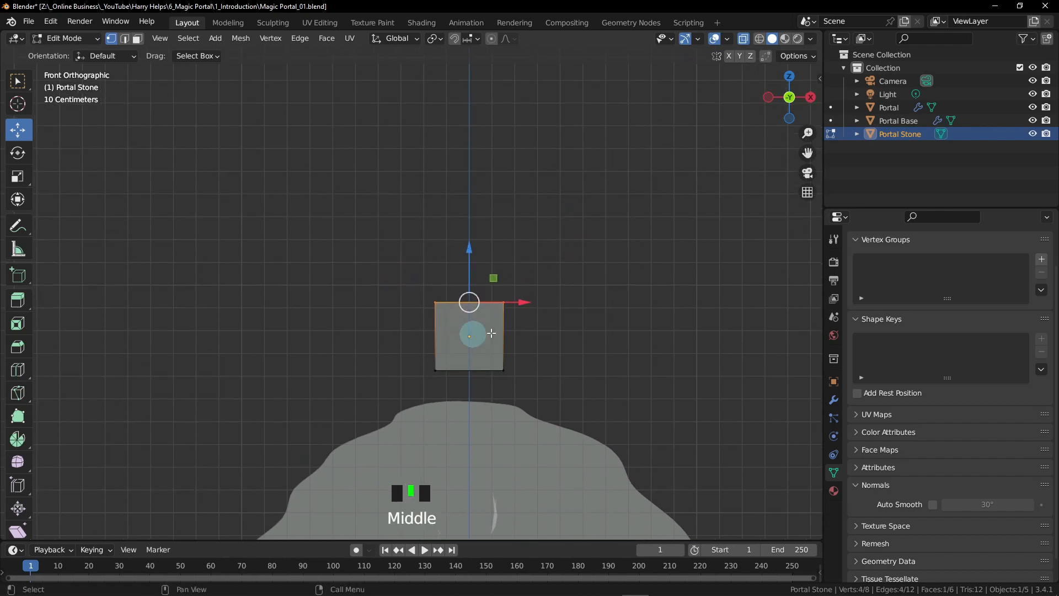
middle_click_drag(579, 223, 586, 241)
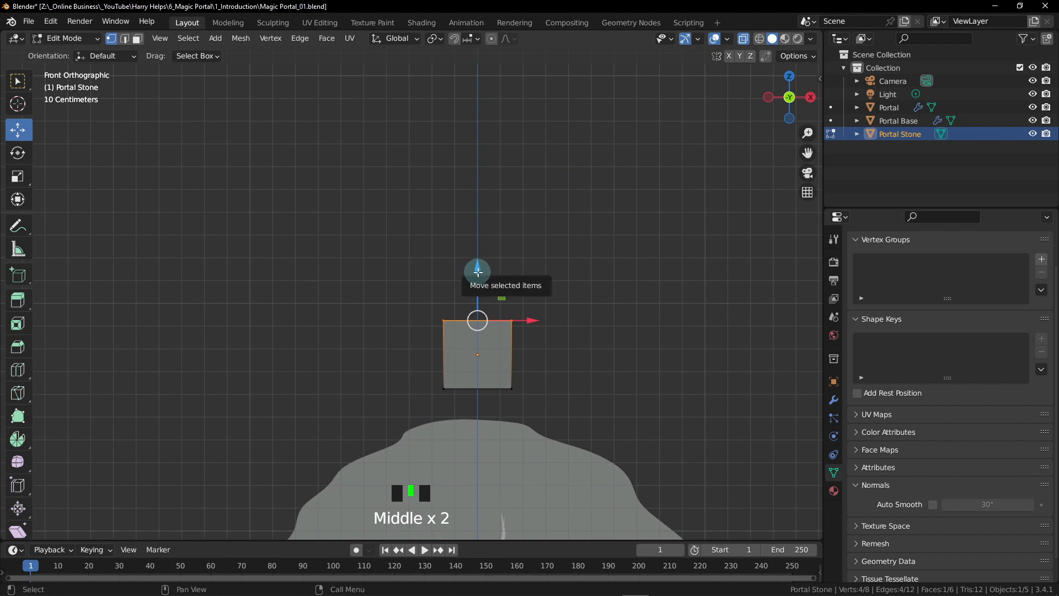
left_click_drag(479, 275, 505, 194)
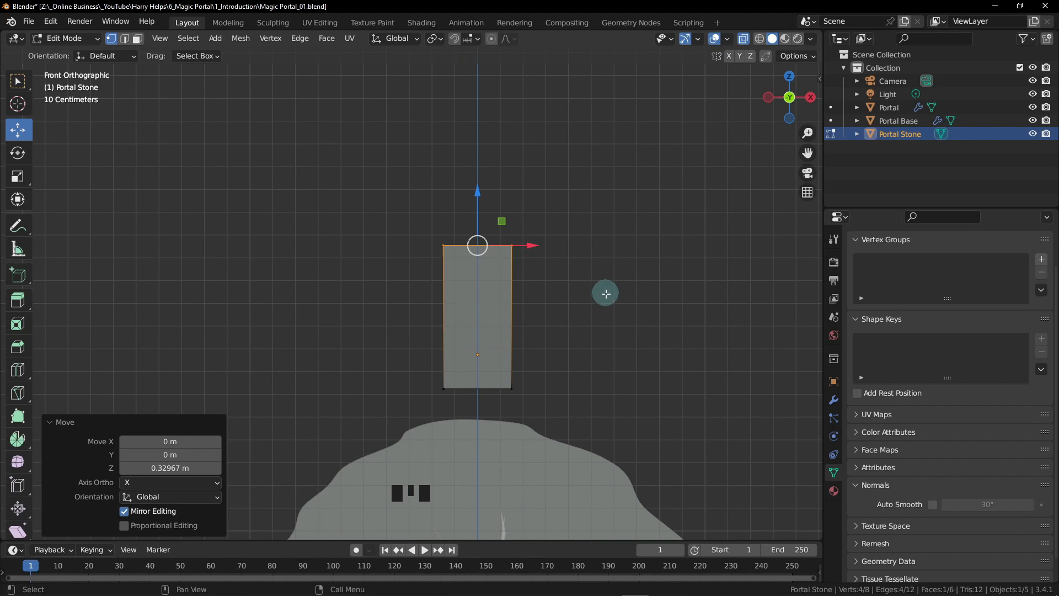
- Widen the stone's top by scaling its selected vertices along X by about 2.24
key("s")
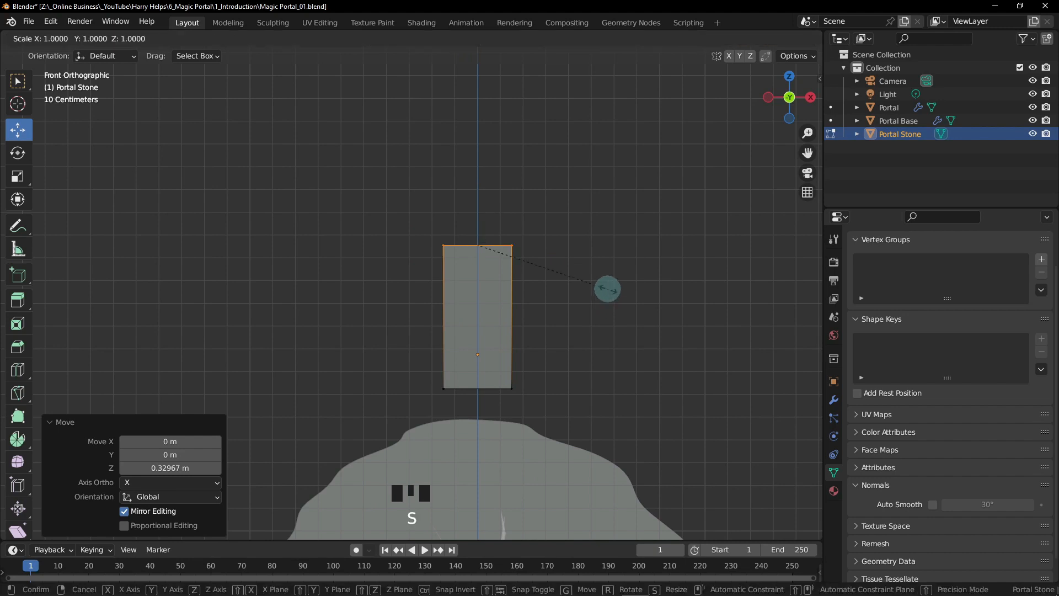
key("x")
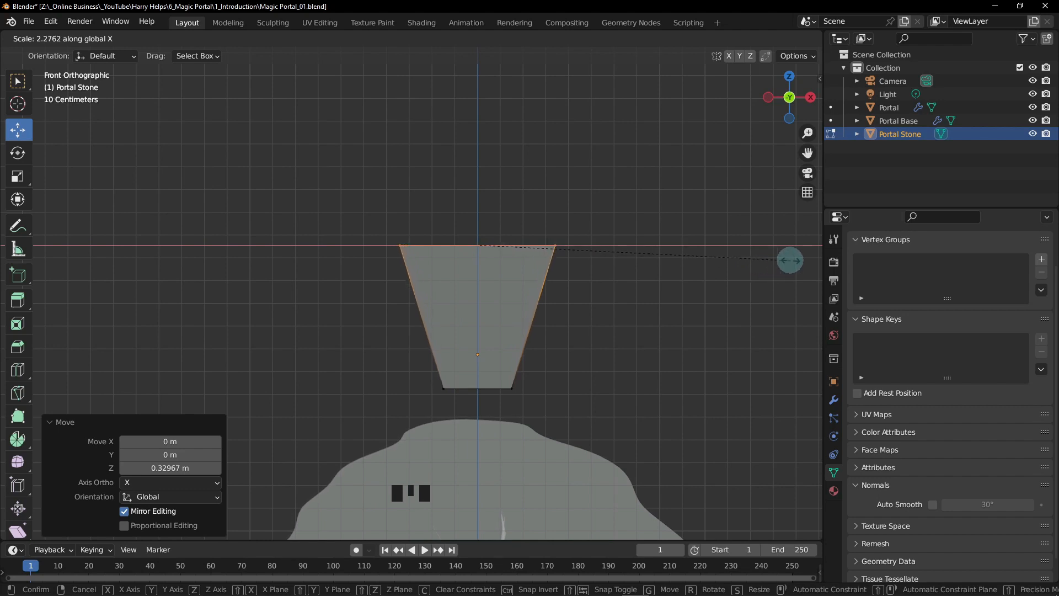
left_click(786, 260)
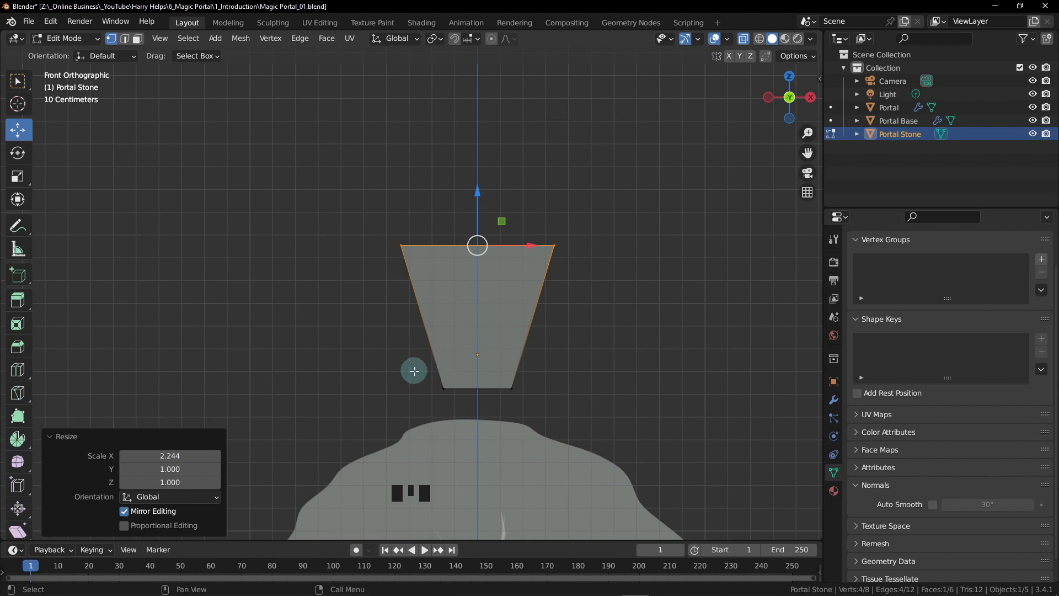
- Select the stone's bottom vertices and scale them along X by about 1.37
left_click_drag(409, 367, 556, 401)
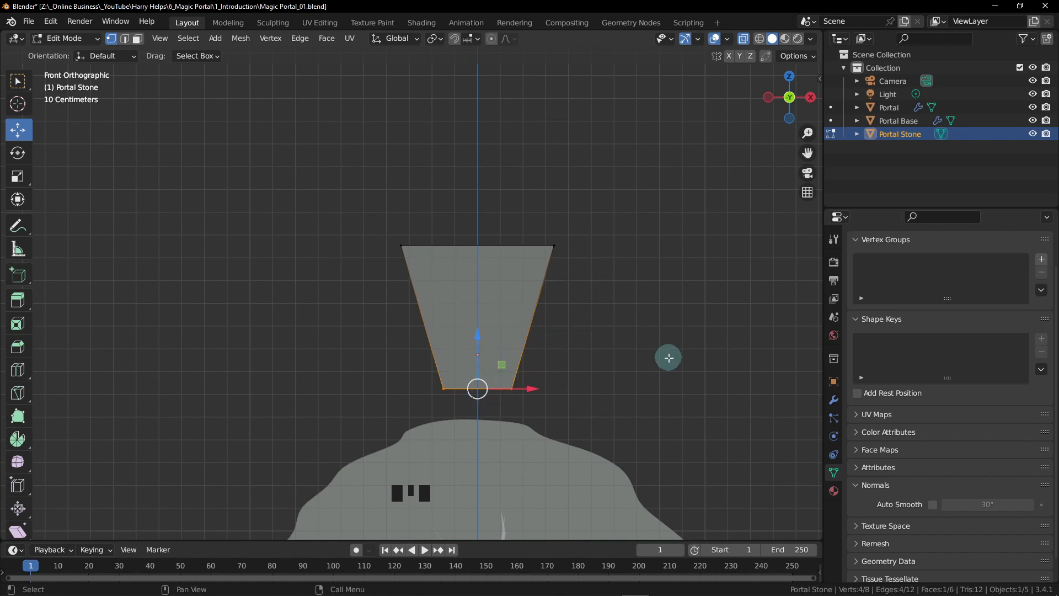
key("s")
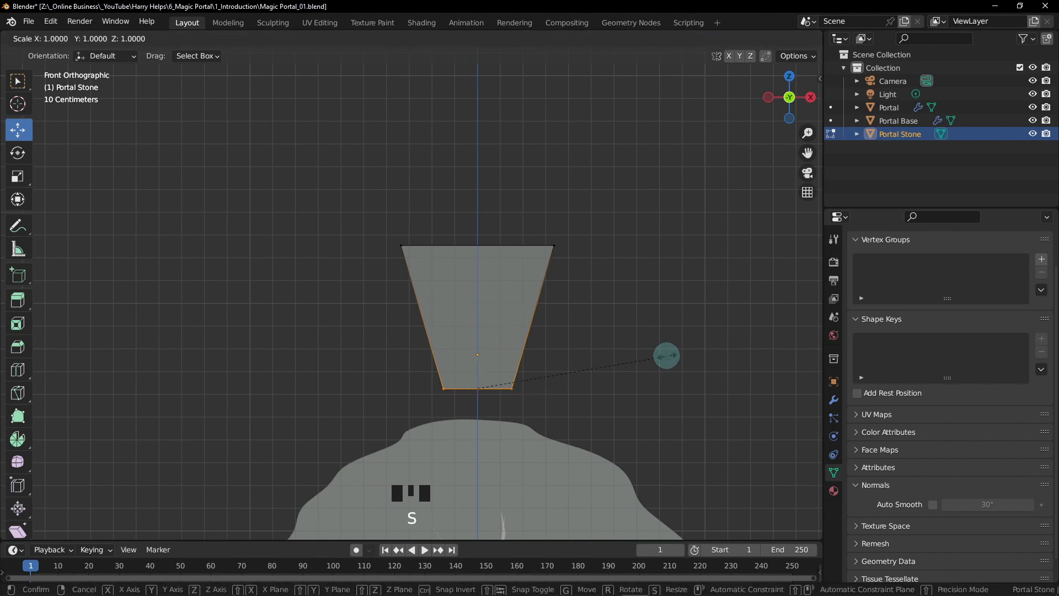
key("x")
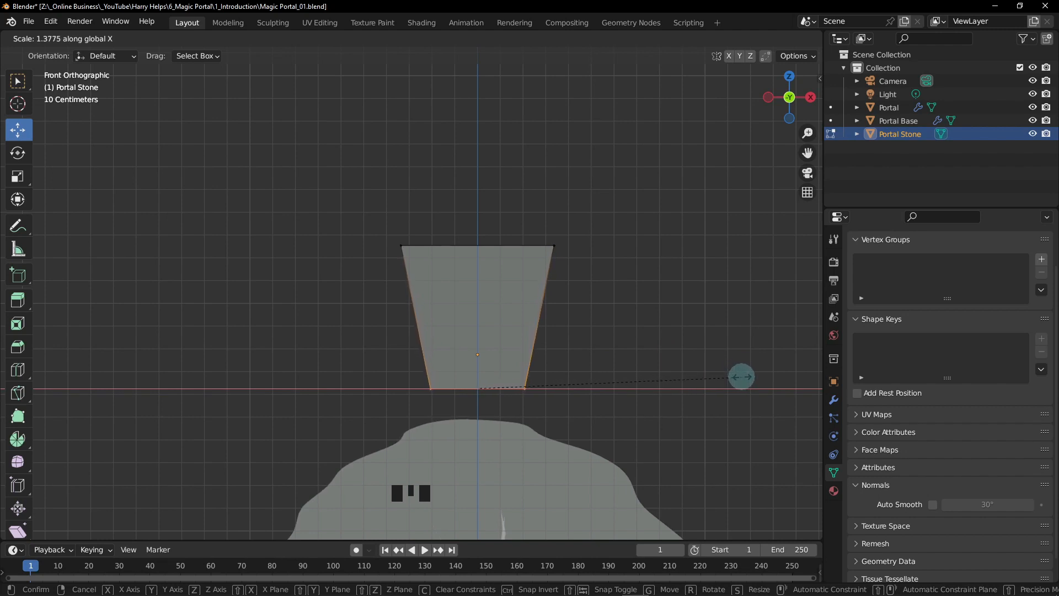
left_click(739, 377)
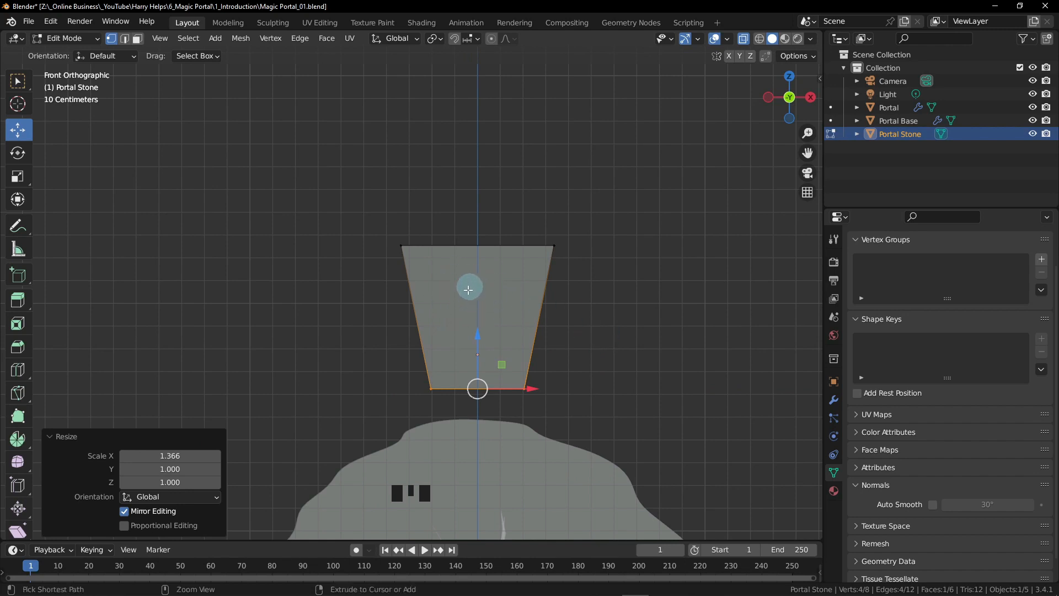
- Add two evenly spaced vertical loop cuts through the stone, keeping the slide factor at 0
key("ctrl+r")
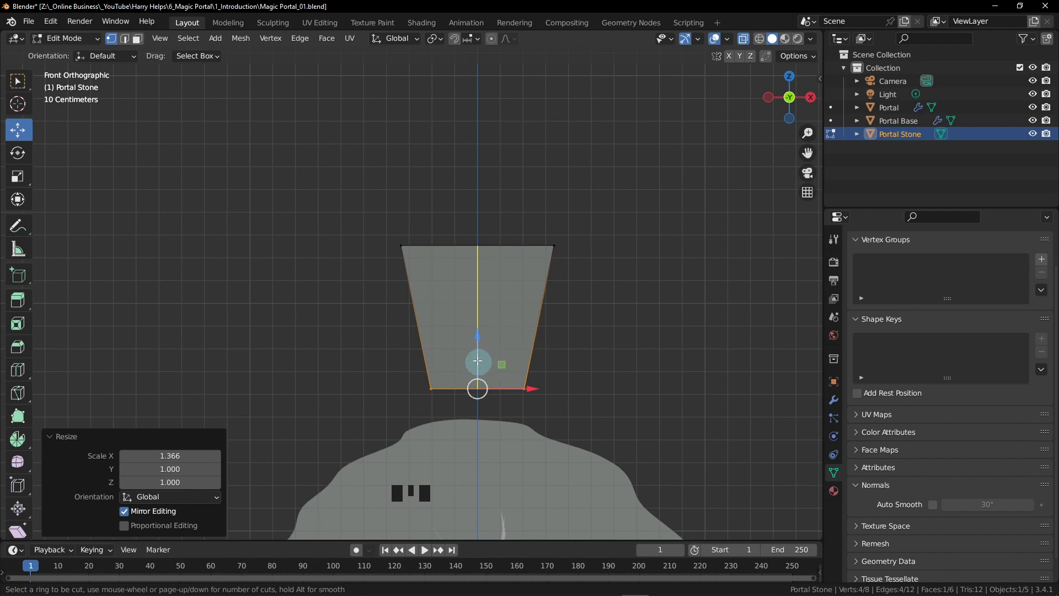
scroll(477, 358, "up", 1)
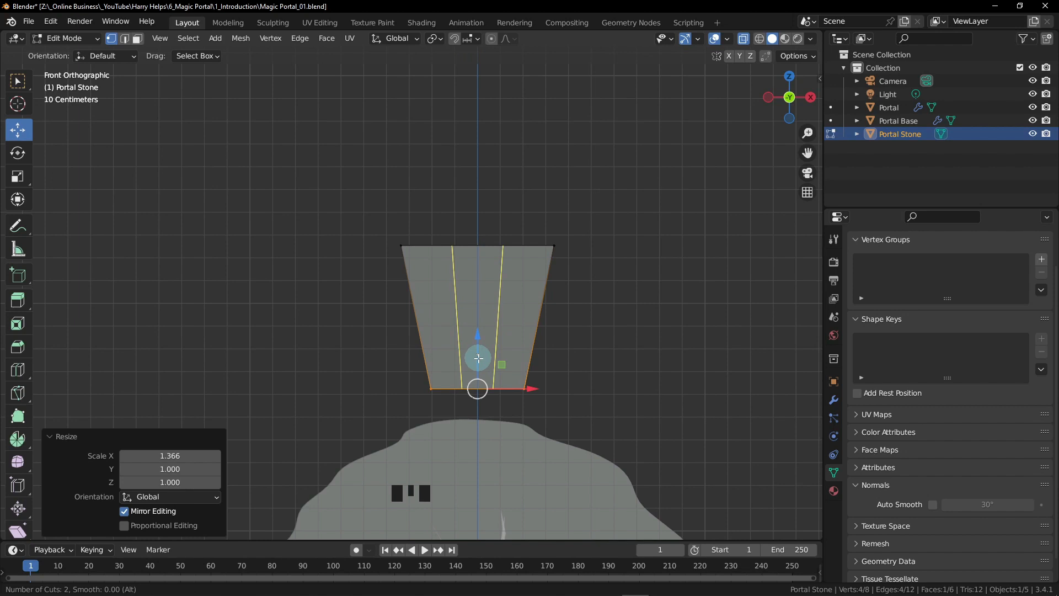
left_click(477, 358)
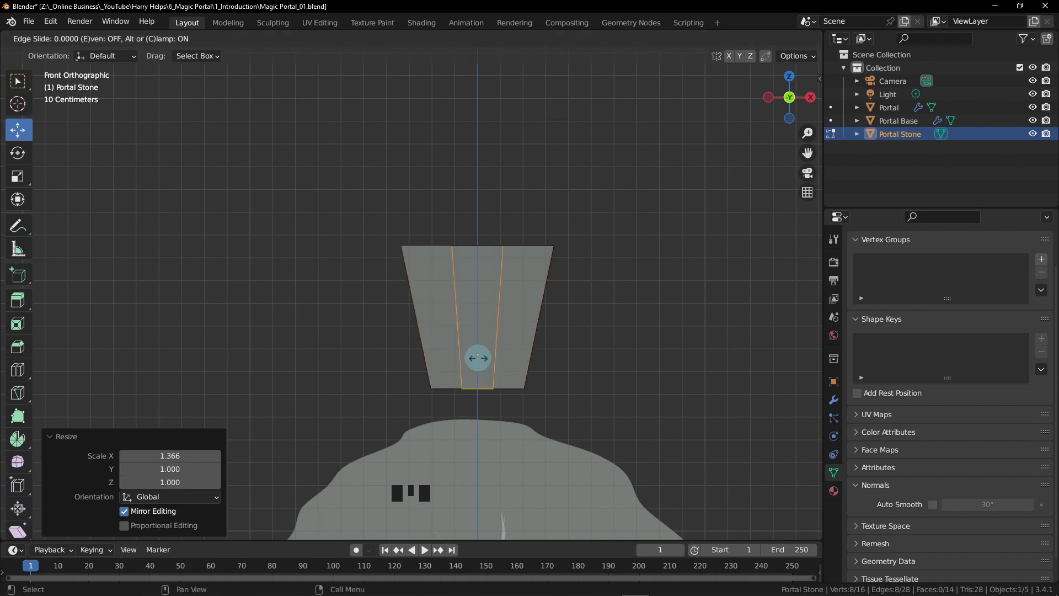
left_click(478, 358)
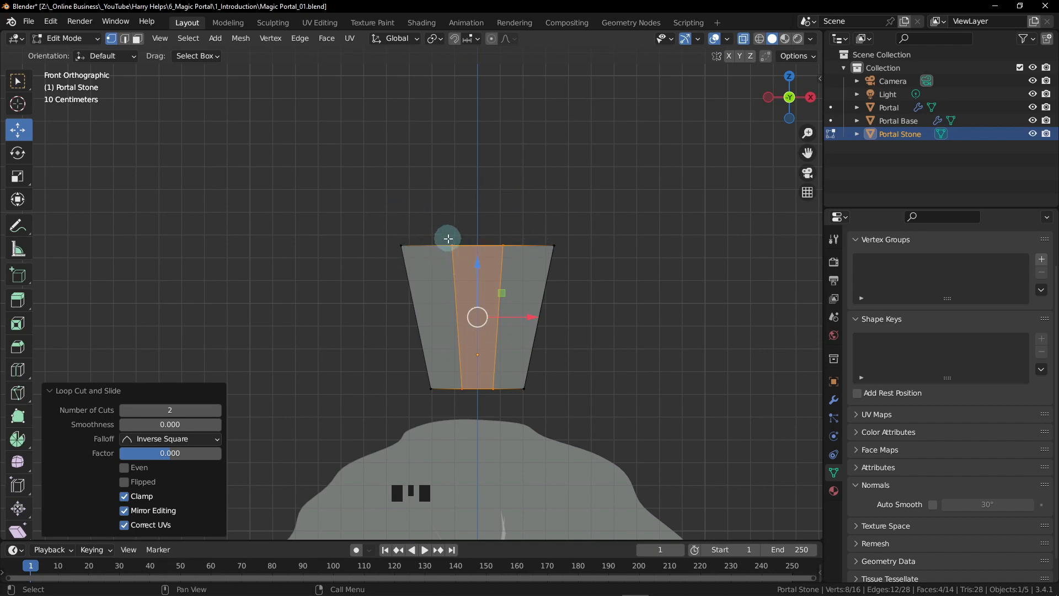
- Raise the stone's inner top vertices about 0.12 m along Z and lift its inner bottom vertices slightly to arch both ends
left_click_drag(439, 231, 516, 253)
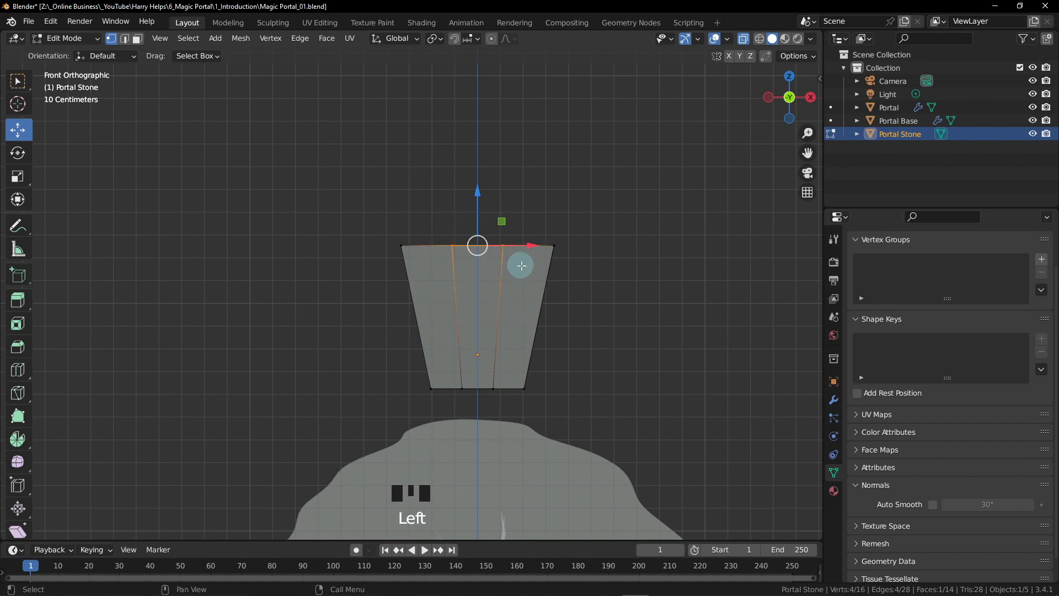
left_click_drag(477, 193, 505, 162)
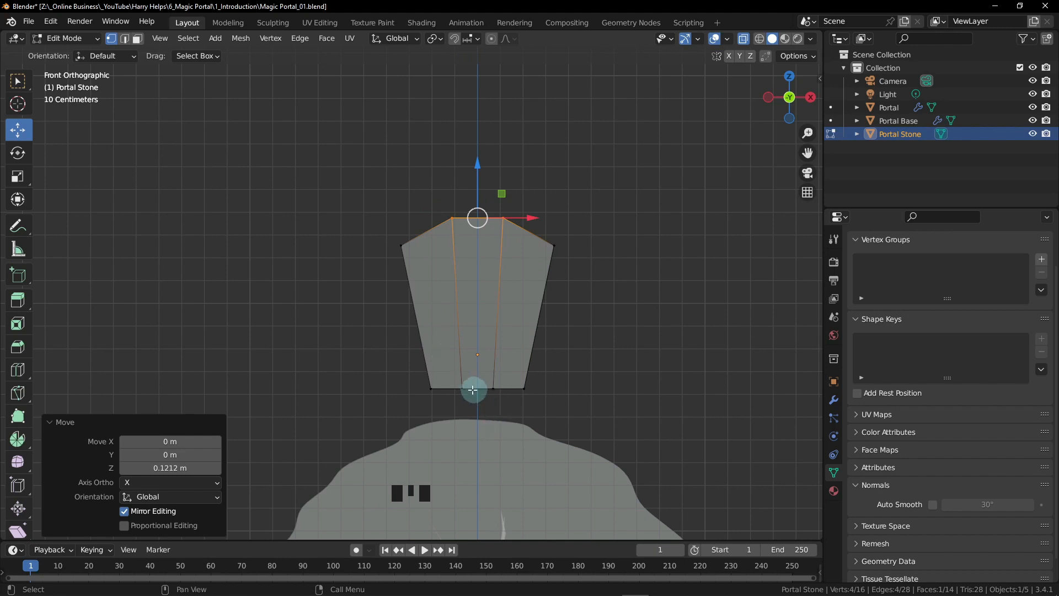
left_click_drag(452, 373, 508, 394)
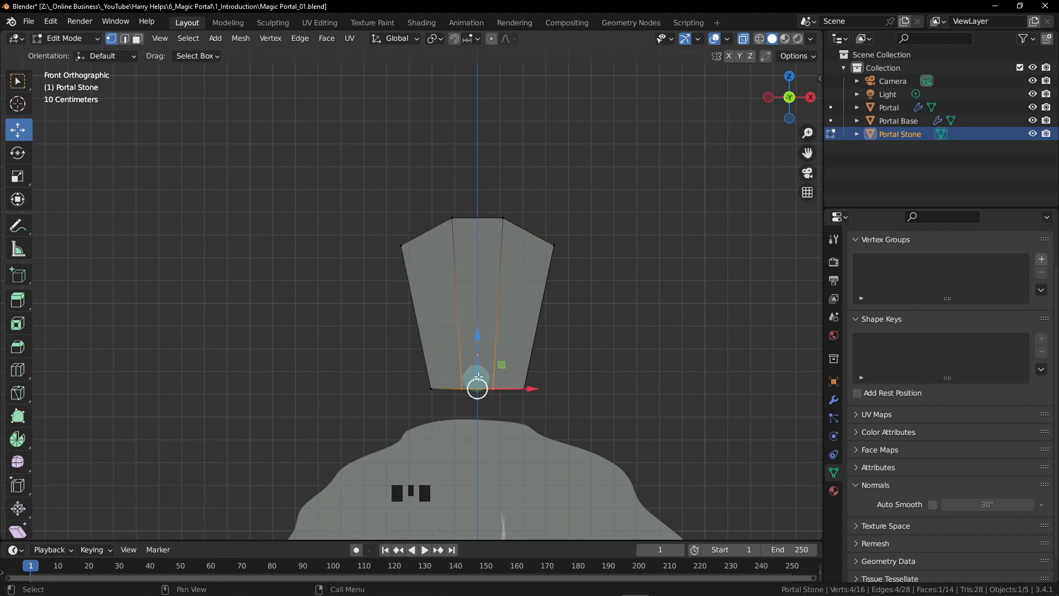
left_click(479, 339)
left_click_drag(478, 339, 495, 333)
left_click(524, 388)
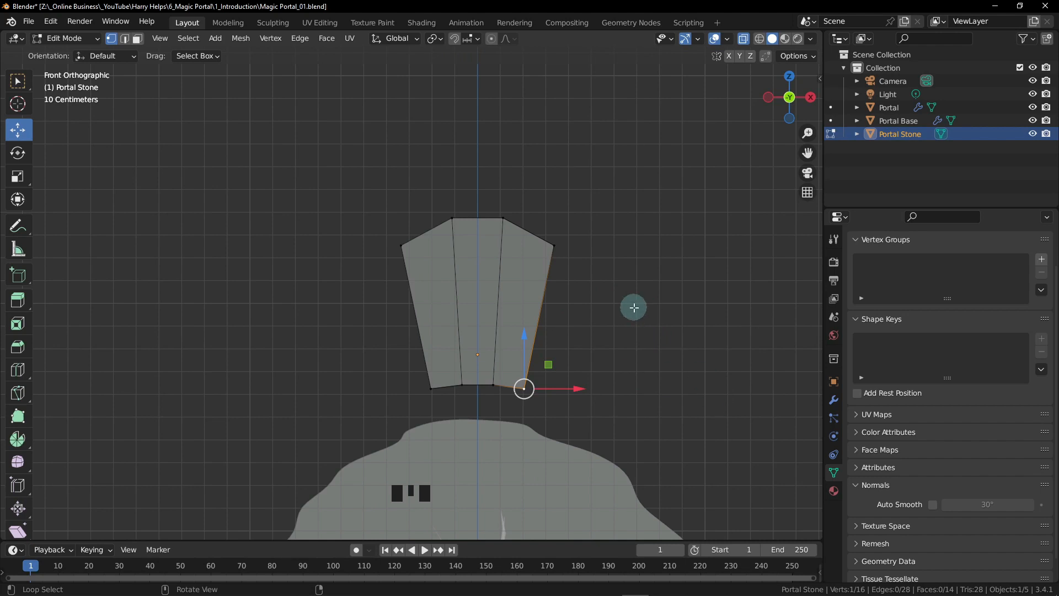
- Select all of the stone's bottom vertices and scale them along Y by about 0.687 to taper its depth
middle_click_drag(631, 305, 641, 224, "alt")
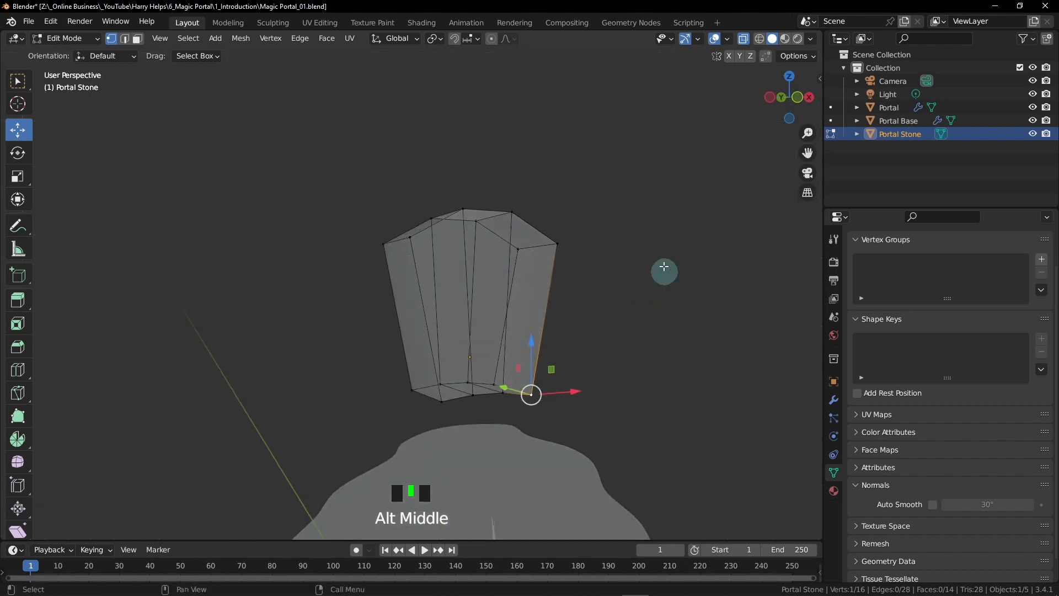
middle_click_drag(662, 275, 687, 290, "alt")
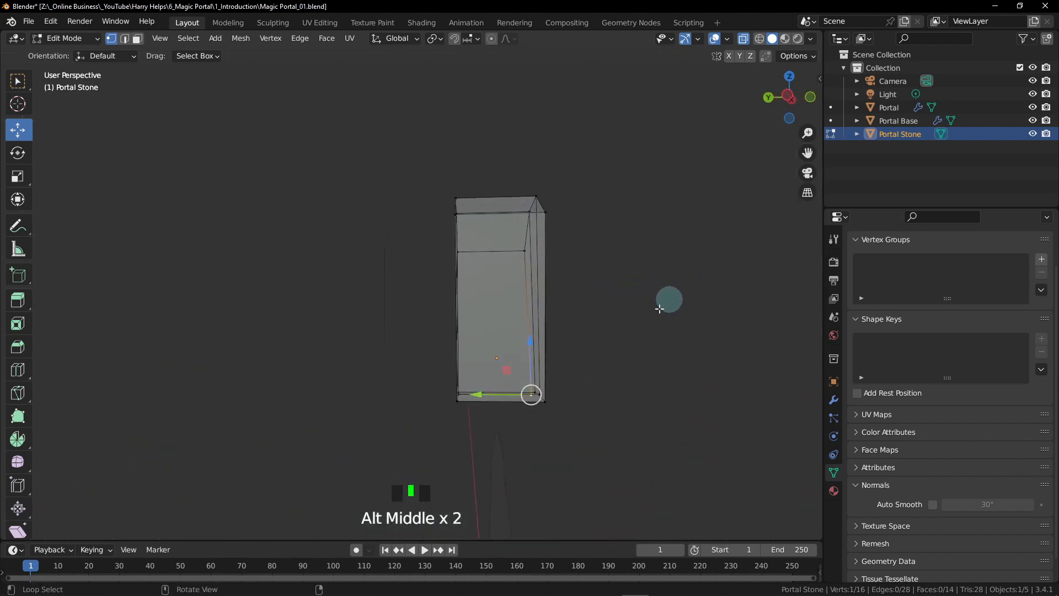
left_click_drag(621, 357, 421, 428)
mouse_move(622, 336)
middle_mouse_down("alt")
mouse_move(366, 354)
mouse_move(560, 333)
mouse_move(598, 309)
mouse_move(487, 326)
mouse_move(613, 338)
middle_mouse_up("alt")
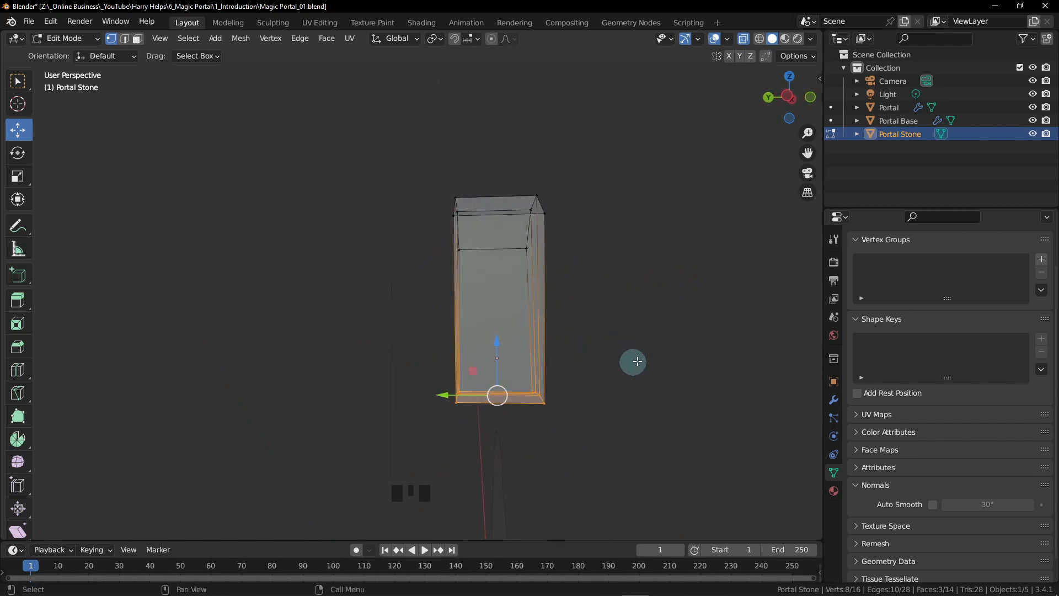
key("s")
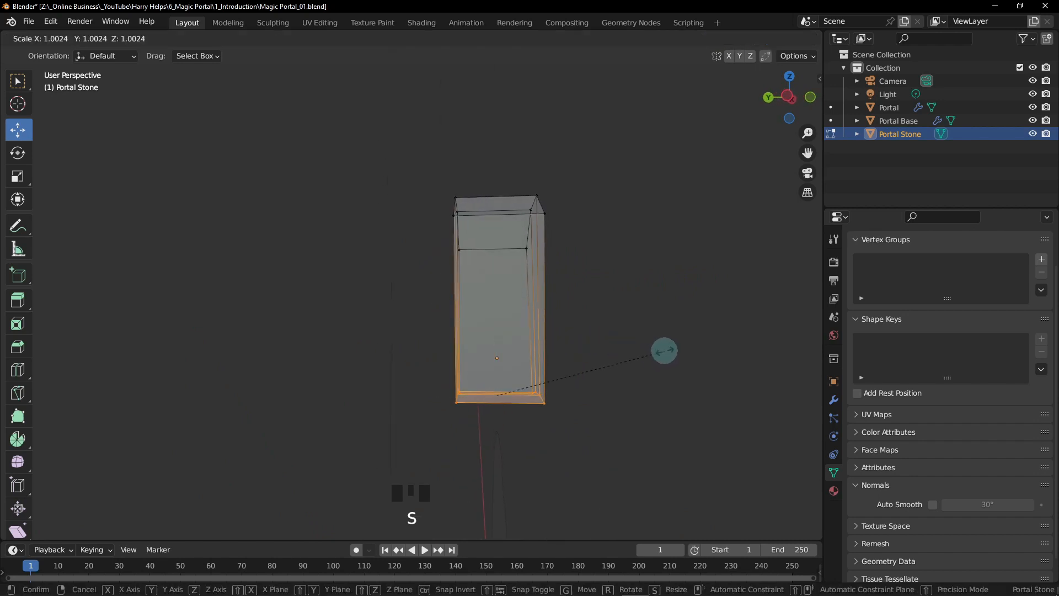
key("y")
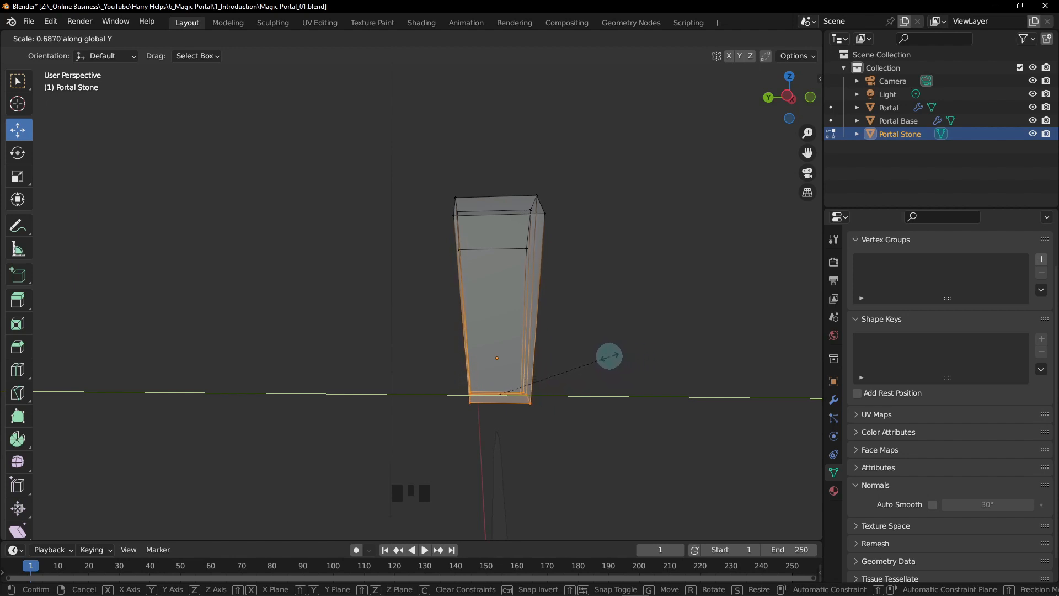
left_click(617, 354)
- Inspect the tapered stone from several angles, return to front view, turn X-ray off and switch to Object Mode
middle_click_drag(631, 350, 594, 236, "alt")
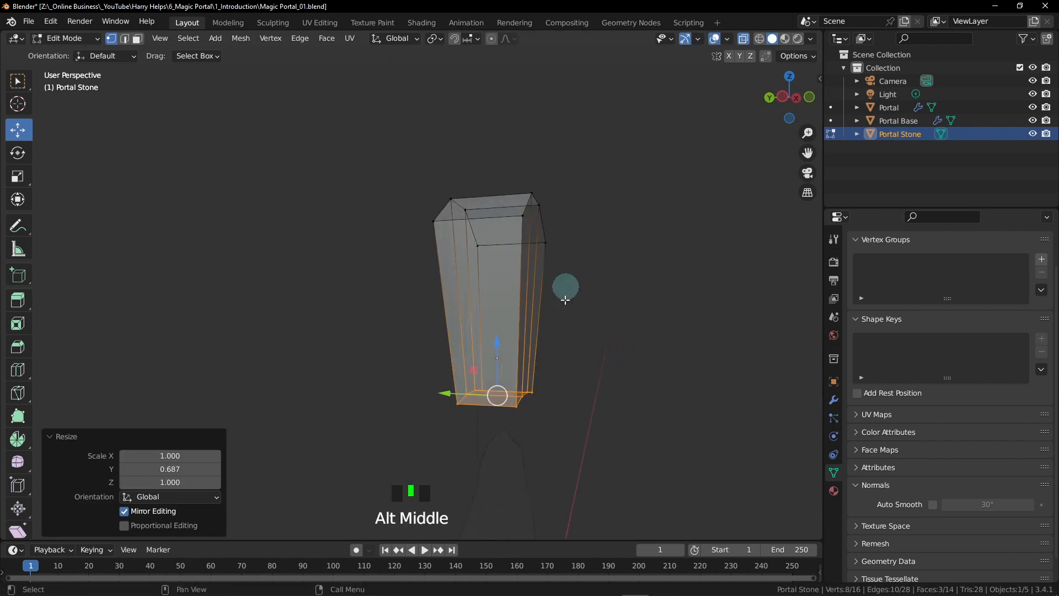
middle_click_drag(631, 319, 581, 315, "alt")
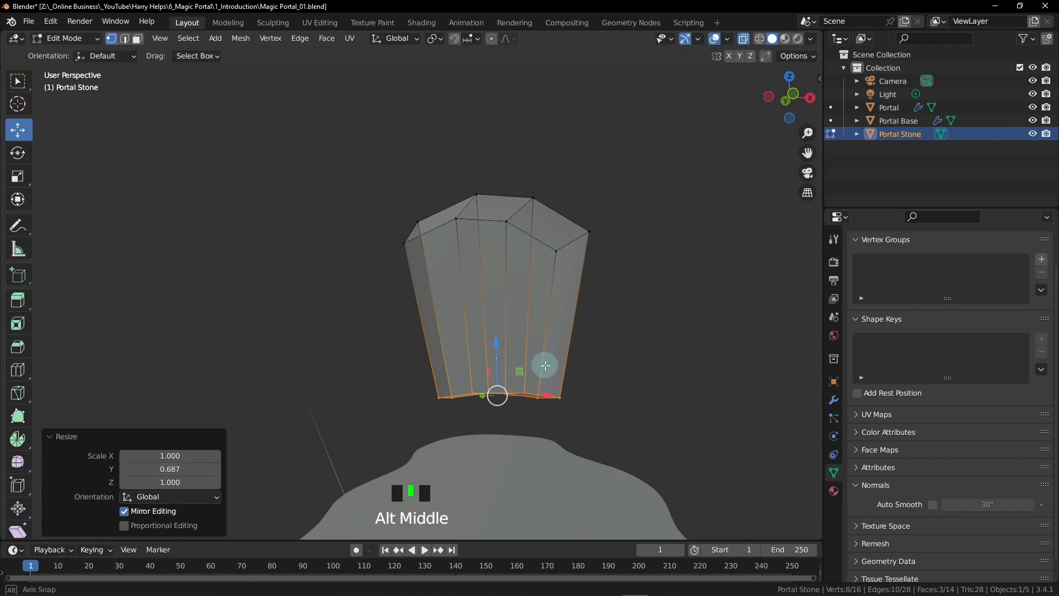
middle_click_drag(543, 366, 464, 388, "alt")
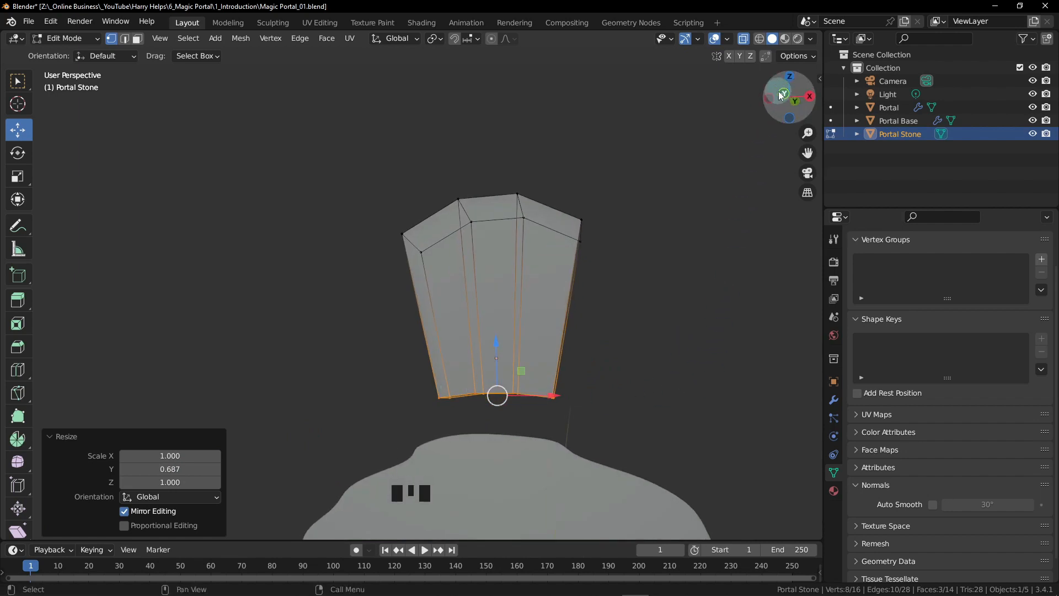
key("grave")
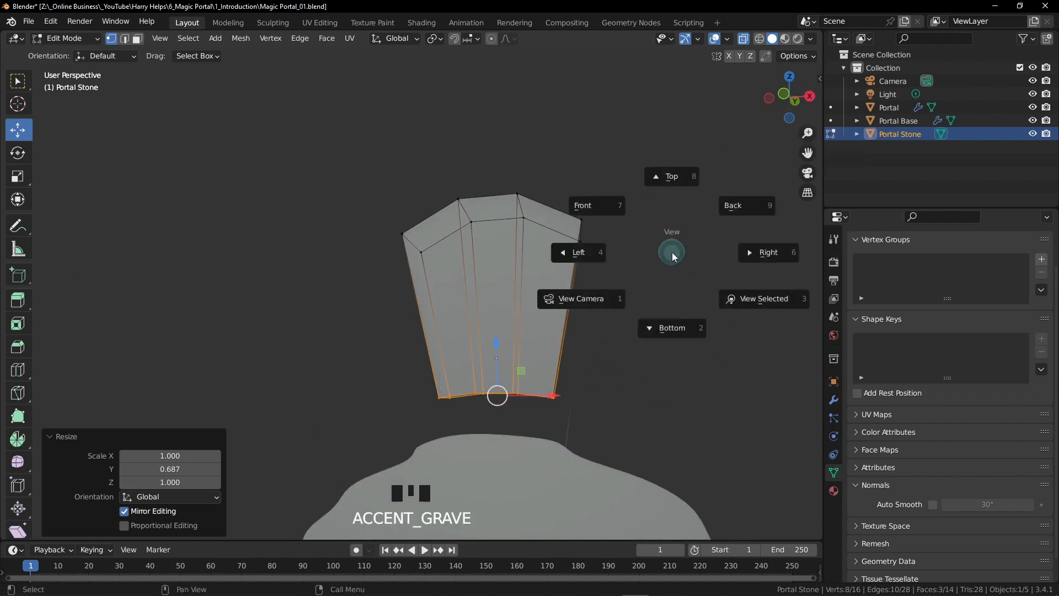
left_click(610, 204)
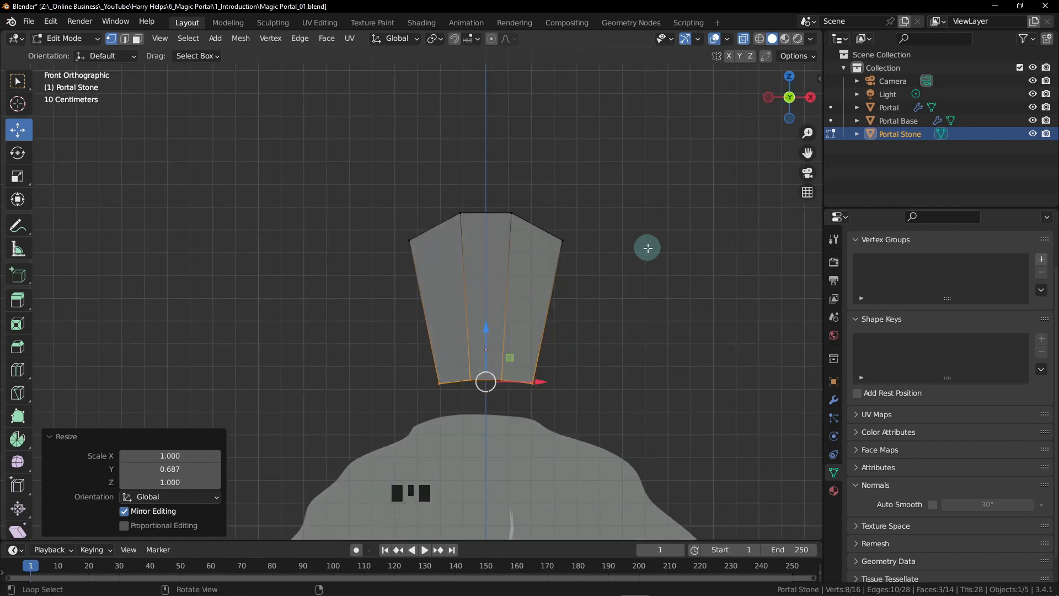
key("alt+z")
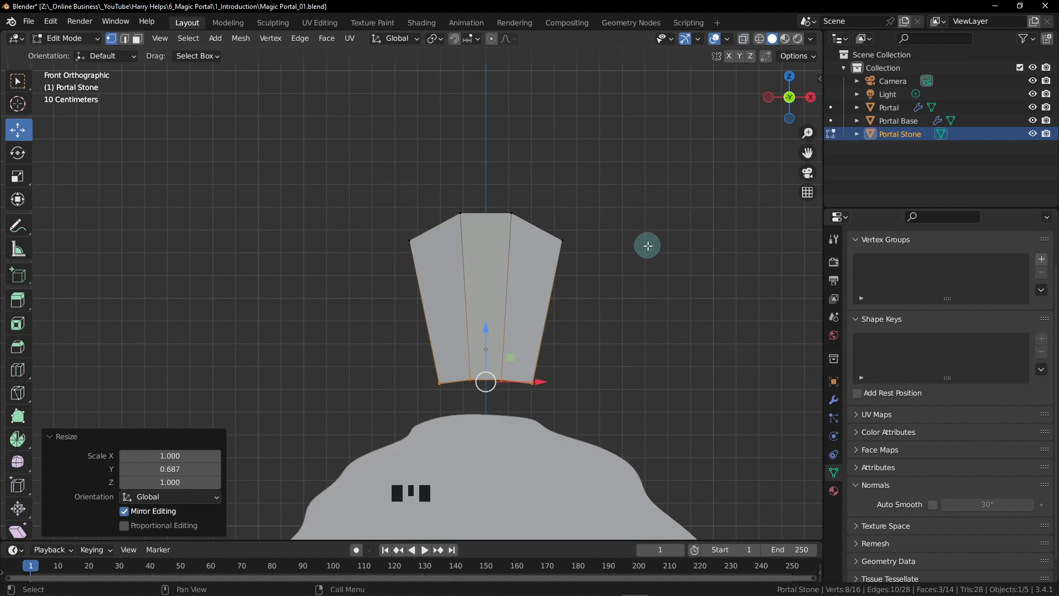
key("Tab")
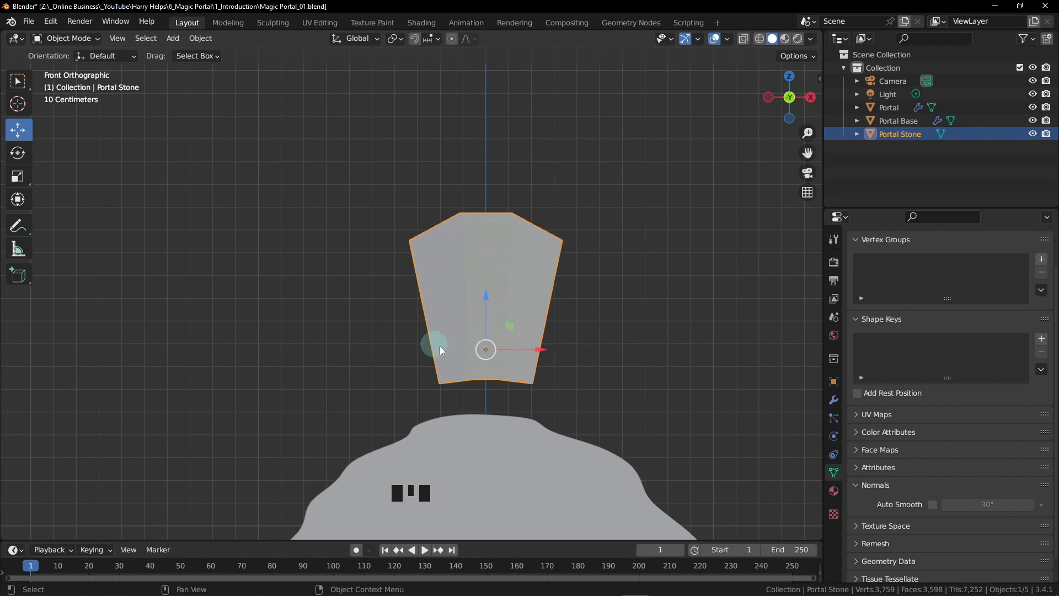
- Duplicate the Portal Stone and place the copy about 0.64 m along negative X and 0.26 m lower
scroll(440, 345, "down", 2)
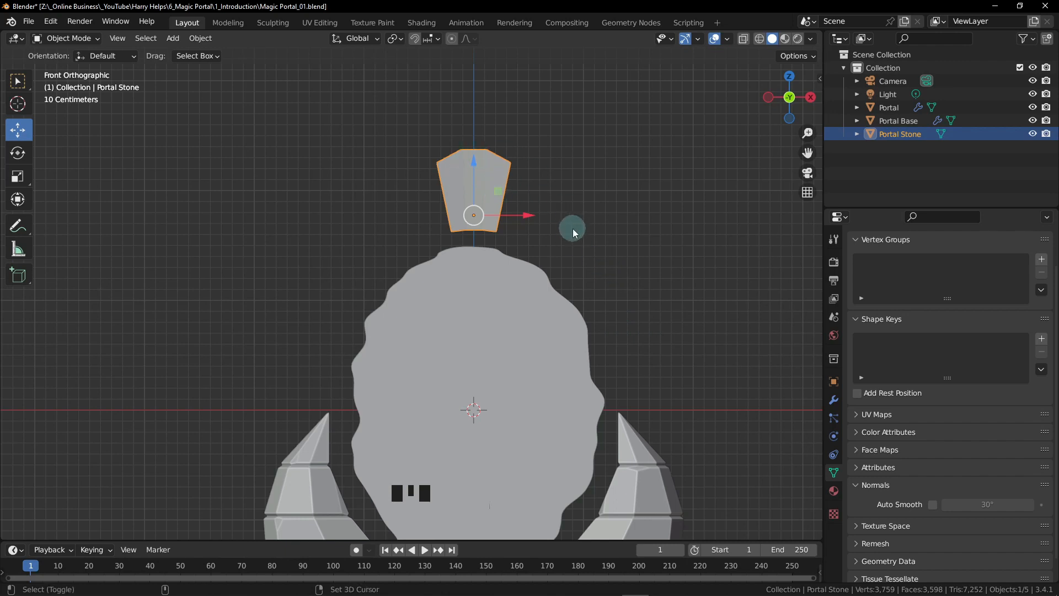
key("shift+d")
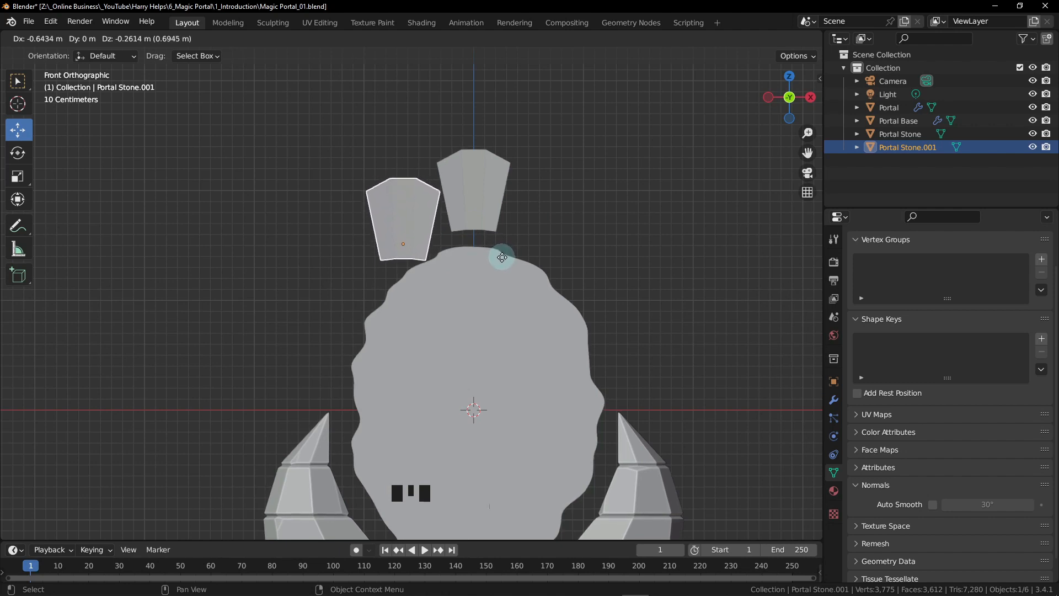
left_click(502, 257)
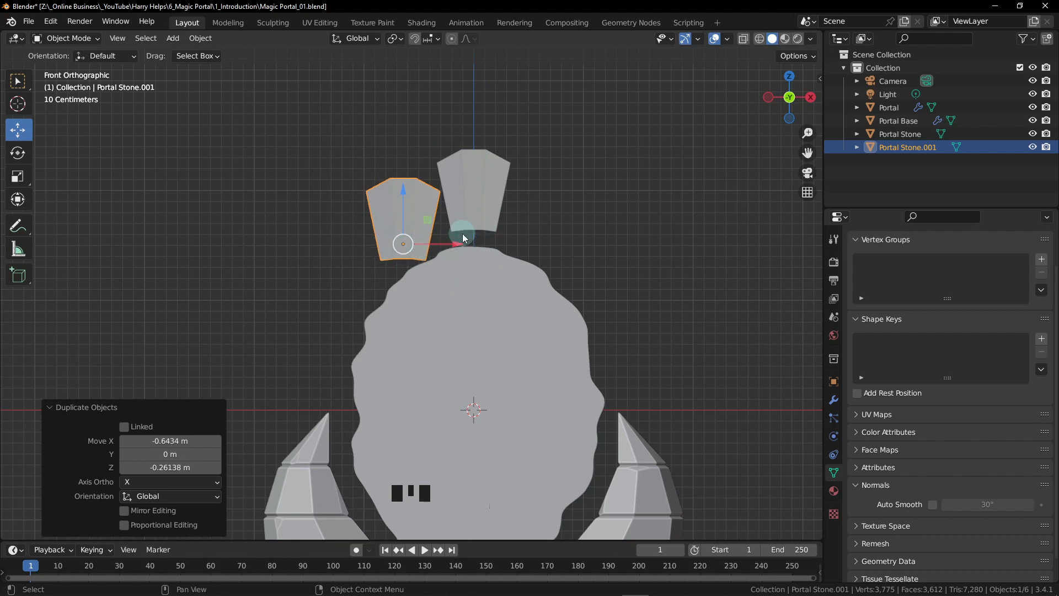
- Rotate the duplicated stone by -40° in the front view so it leans outward along the portal's edge
left_click(19, 157)
left_click(17, 131)
key("r")
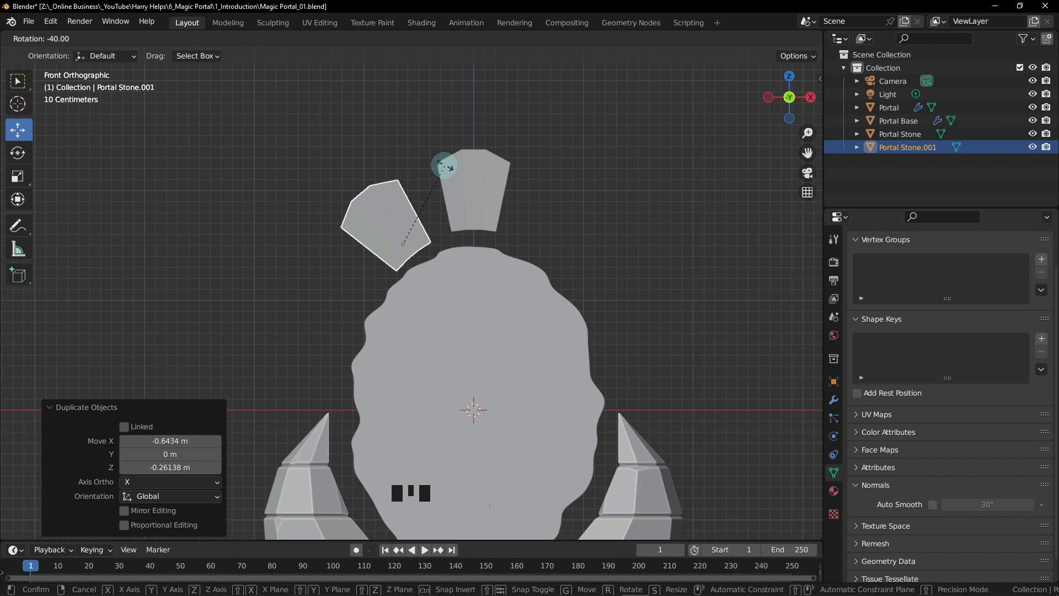
left_click(444, 166)
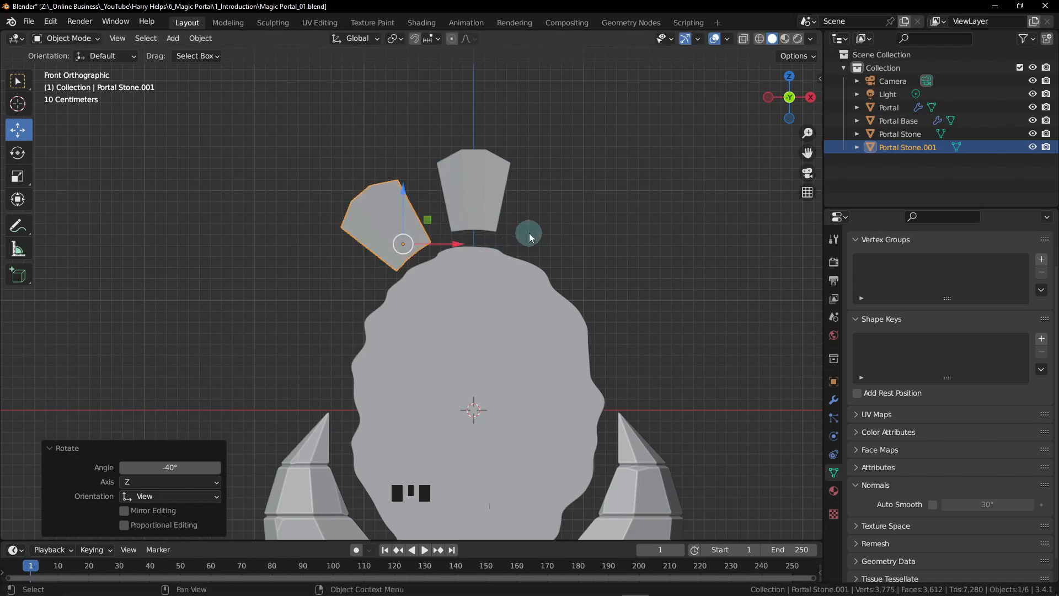
- Shift the rotated duplicate about 0.16 m further along negative X and 0.02 m down, leaving a gap to the portal
left_click_drag(427, 219, 404, 226)
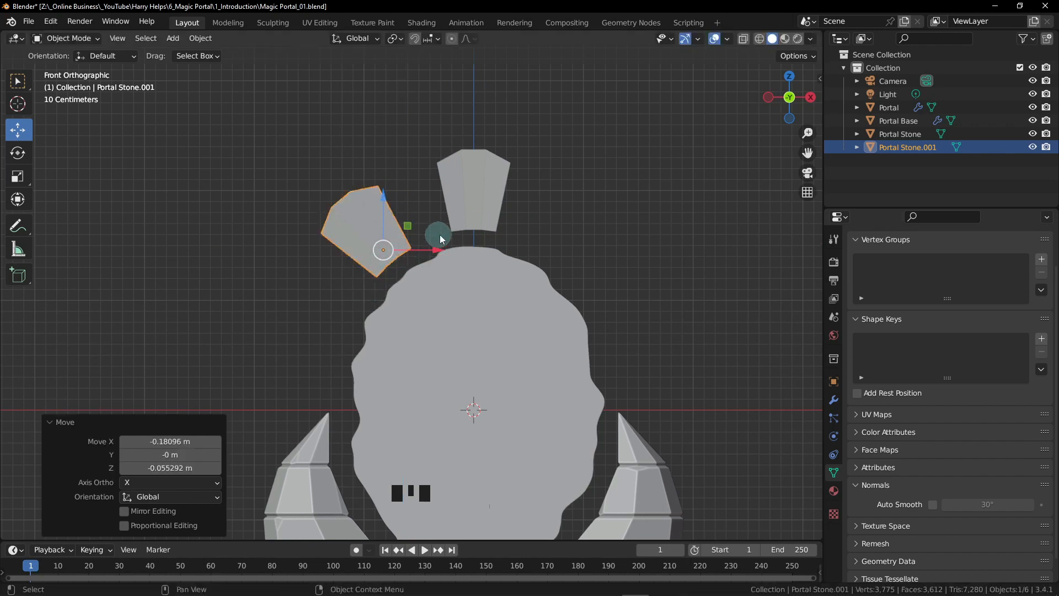
left_click_drag(406, 226, 404, 225)
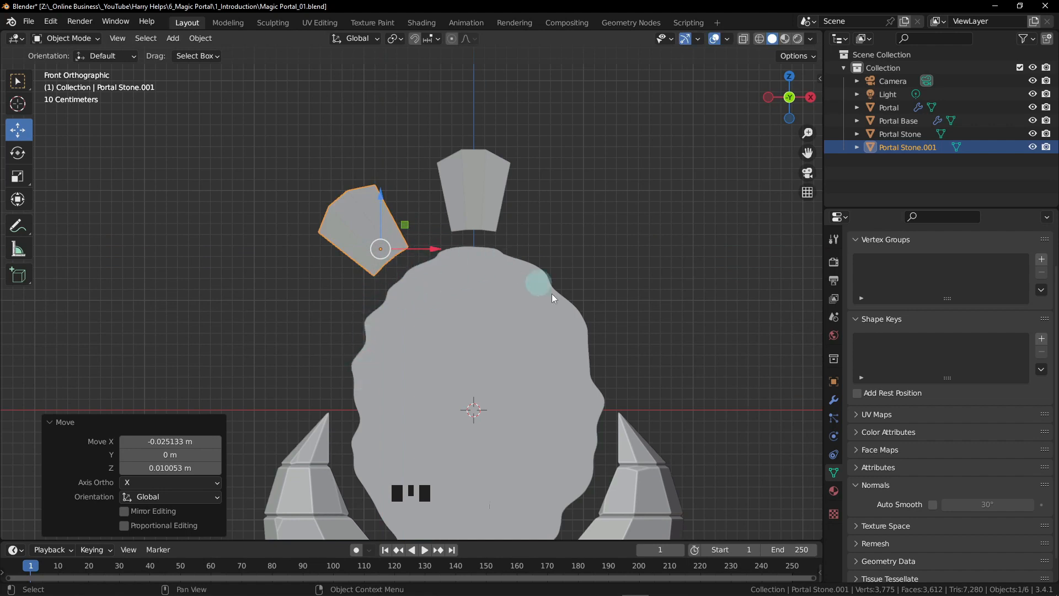
left_click_drag(405, 225, 408, 224)
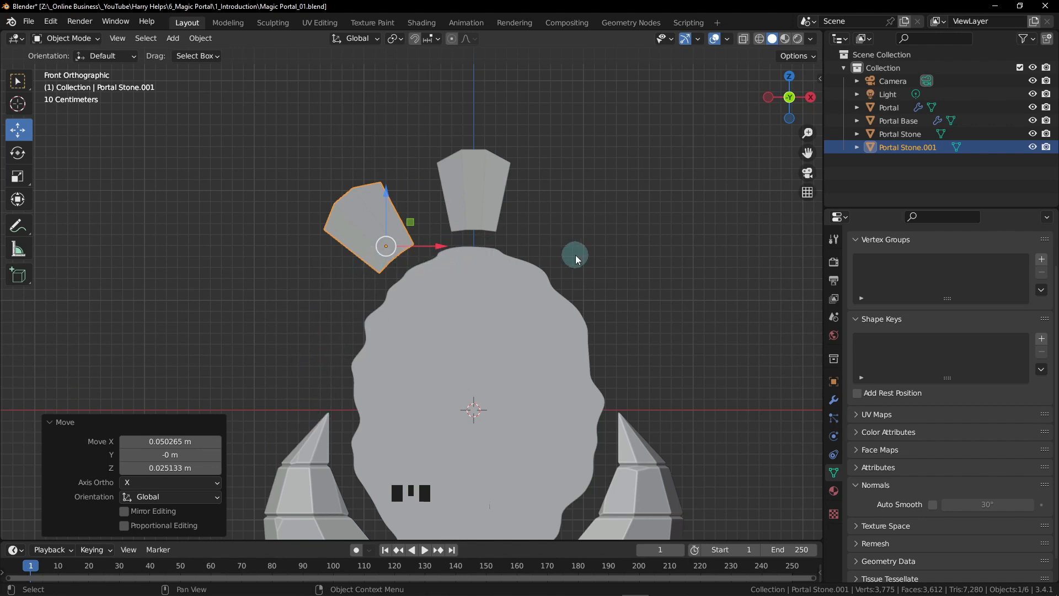
- Scale the duplicated stone down to 0.75 on the X, Y and Z axes together
key("s")
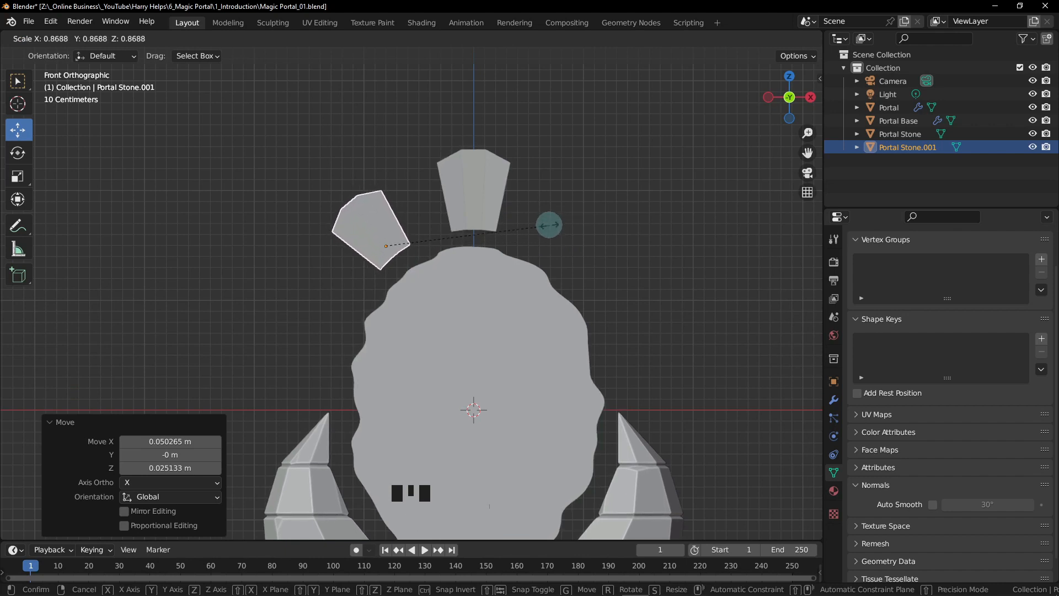
left_click(524, 243)
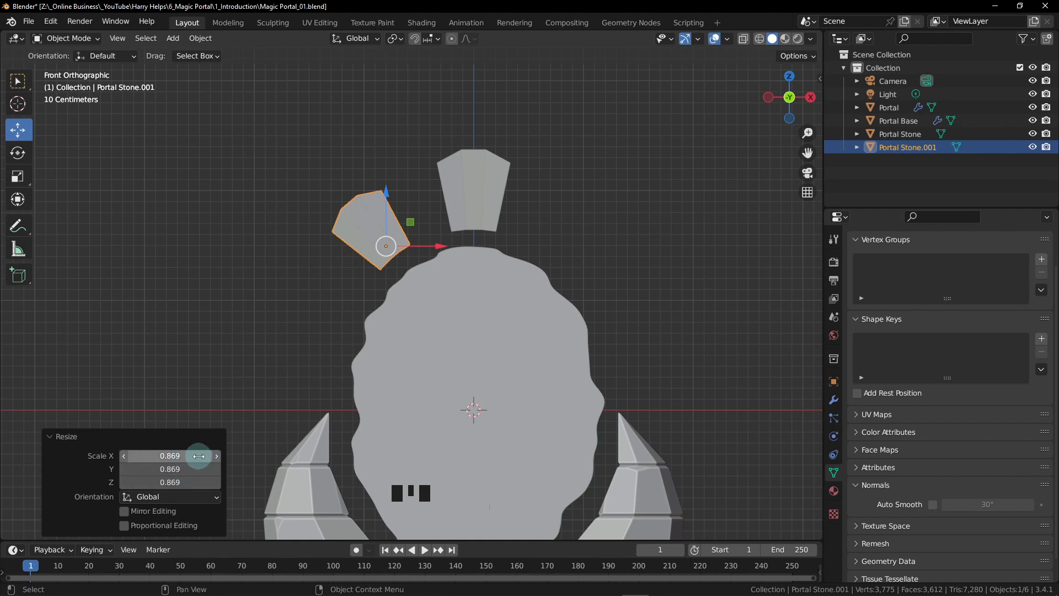
left_click(196, 475)
left_click_drag(196, 475, 195, 483)
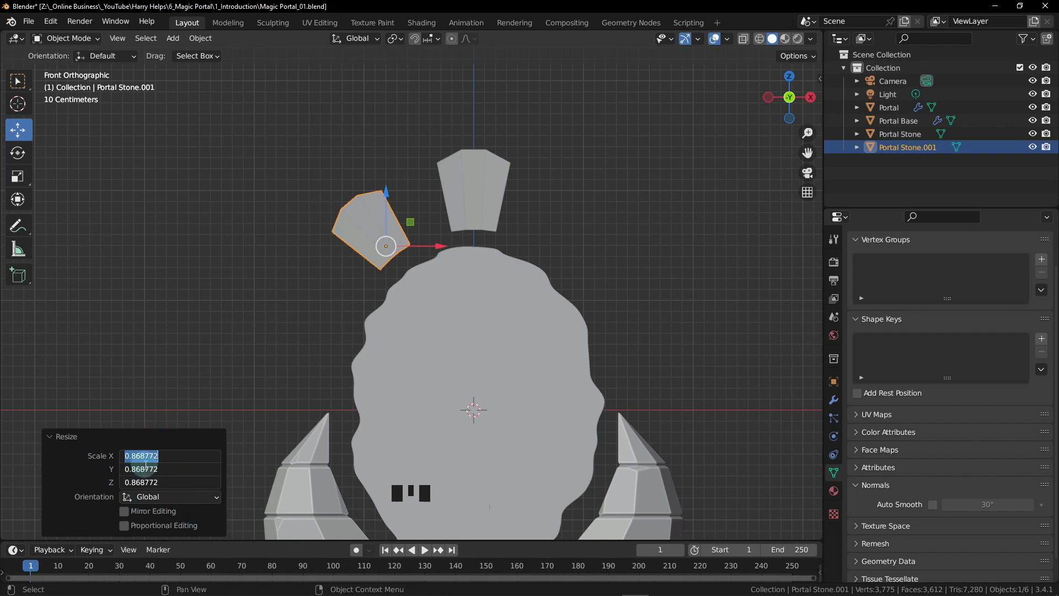
type(".")
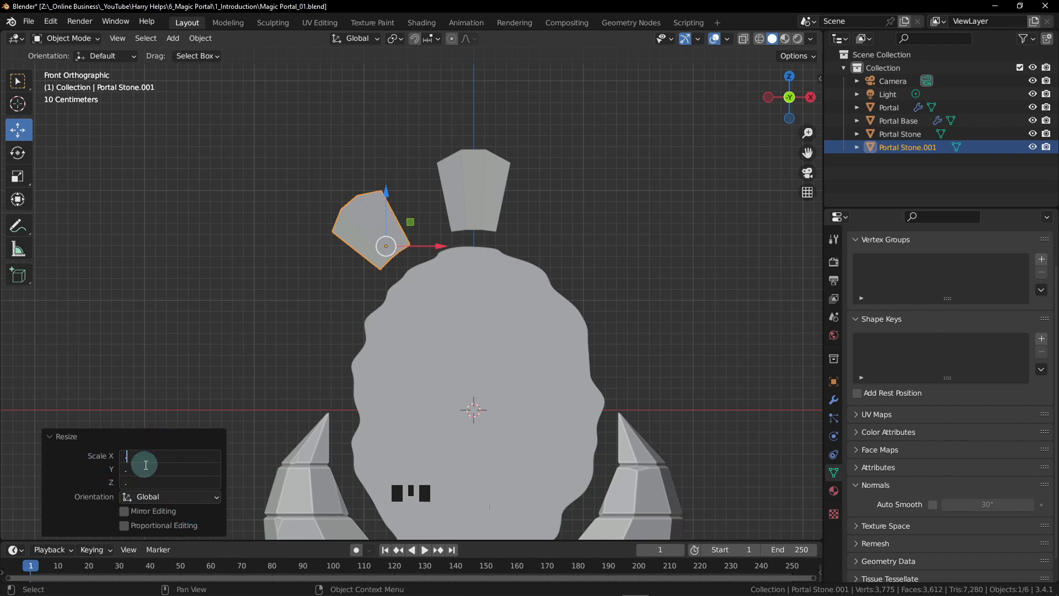
type("75")
key("Return")
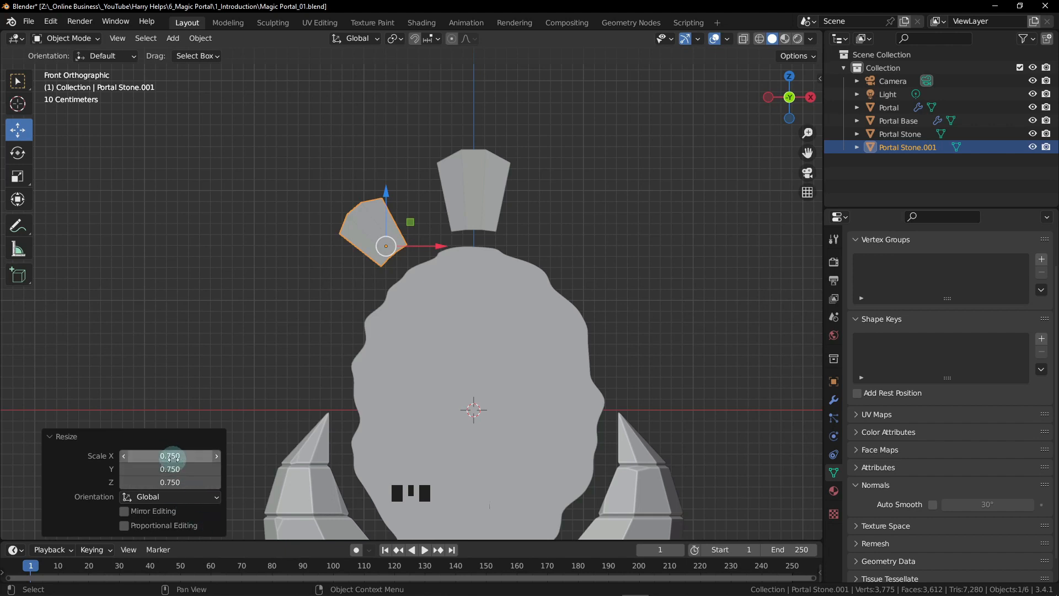
- Re-enter 0.75 as the duplicated stone's resize factor on the X and Y axes
left_click(170, 456)
type("-")
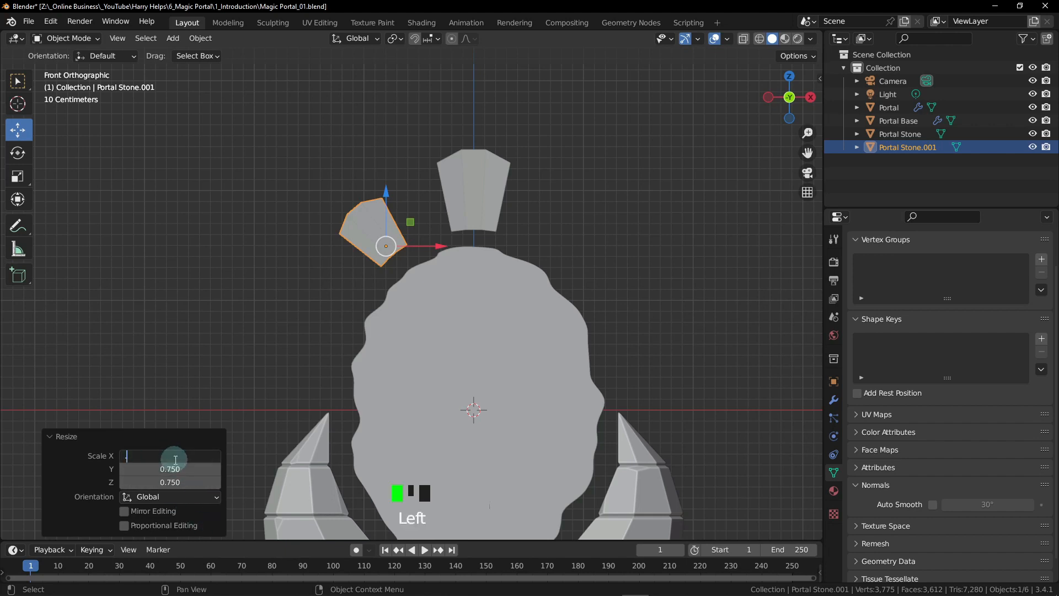
type("75")
key("Return")
left_click(185, 473)
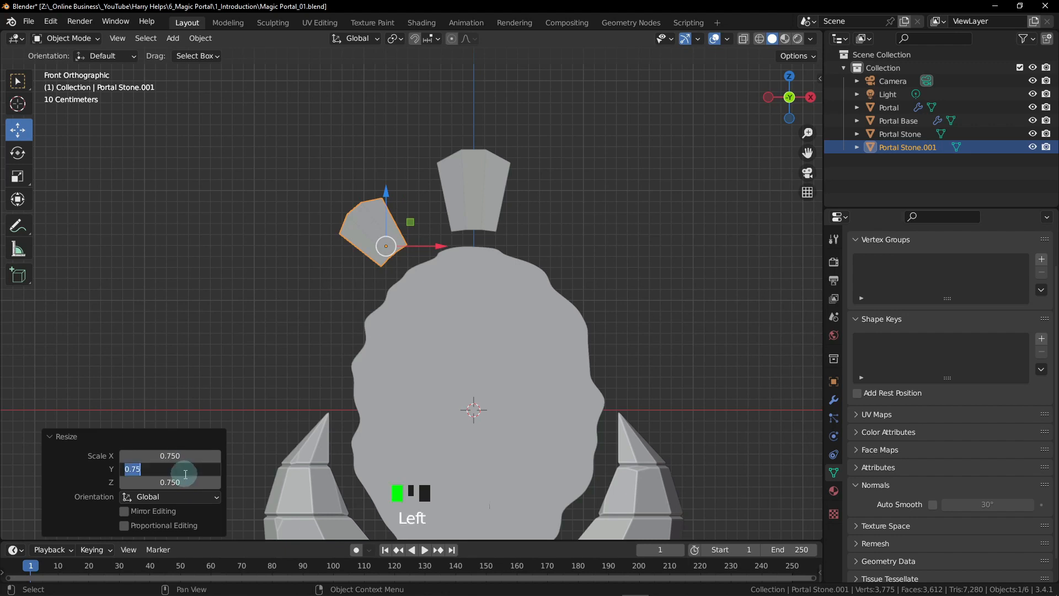
type(".")
key("Return")
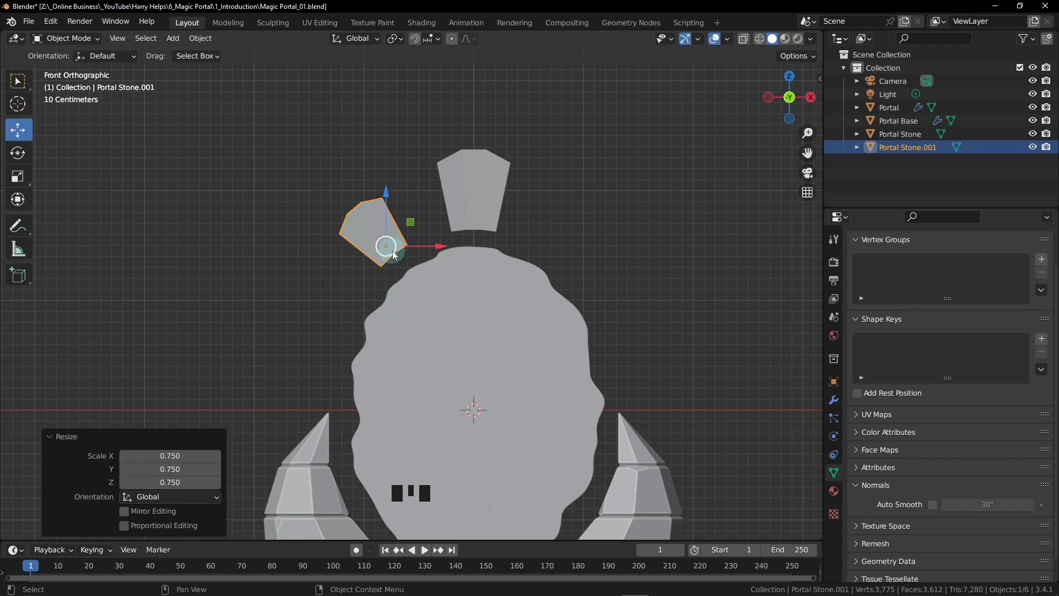
- Move the resized stone to about X -0.72 m, Z 1.51 m, and duplicate it about 0.46 m along negative X and 0.60 m lower
left_click_drag(410, 221, 422, 222)
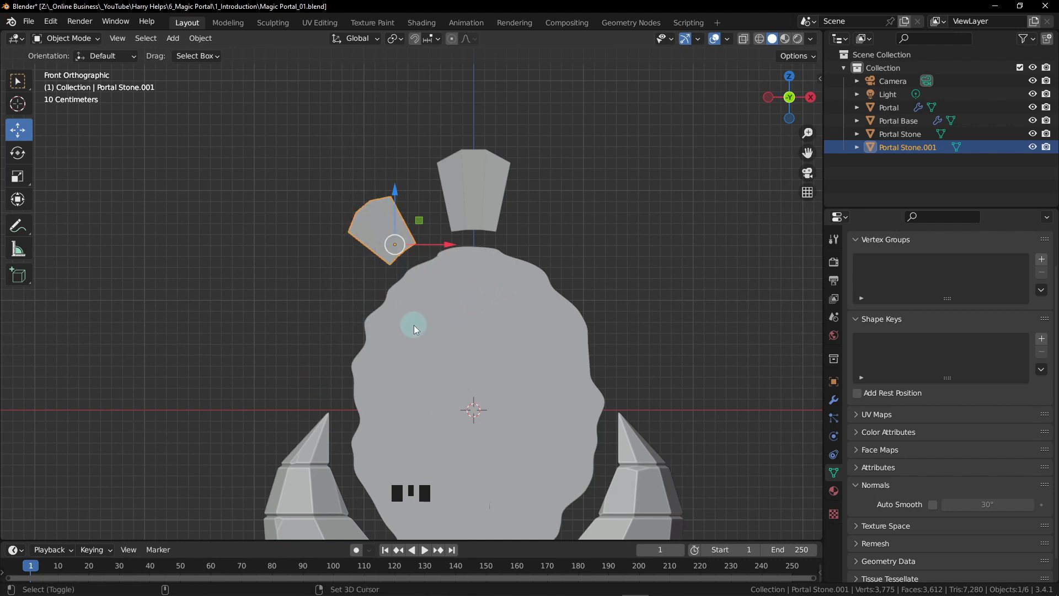
key("shift+d")
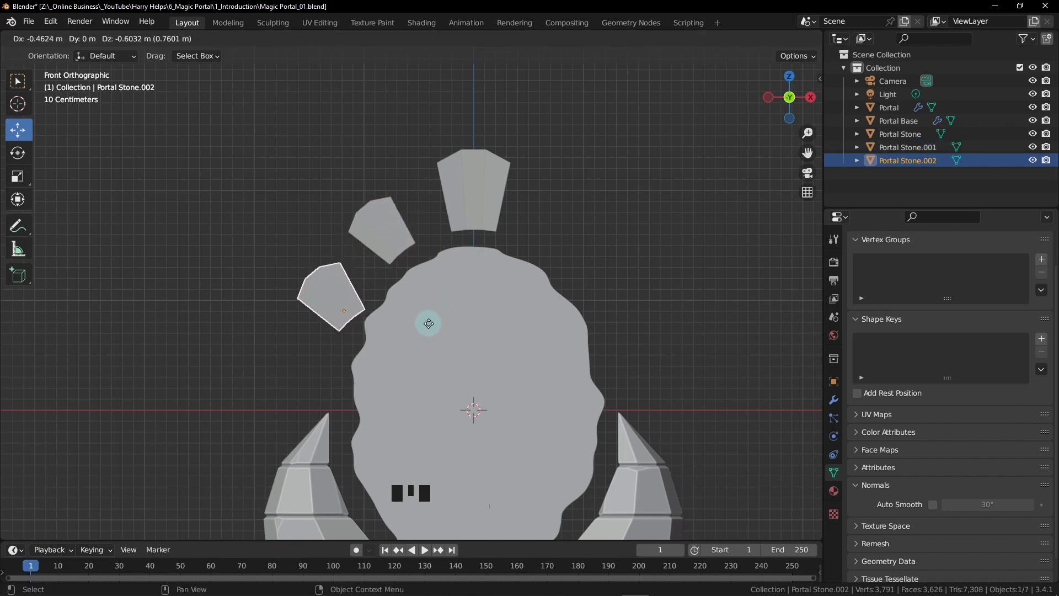
left_click(429, 325)
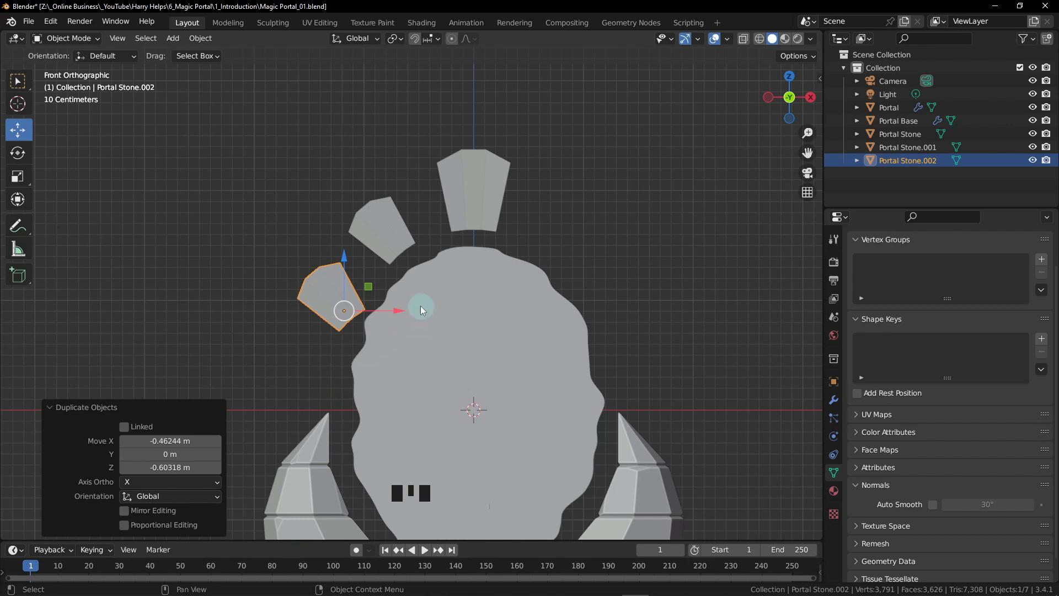
- Rotate the new copy by -20° in the front view and show the object's transform values
key("r")
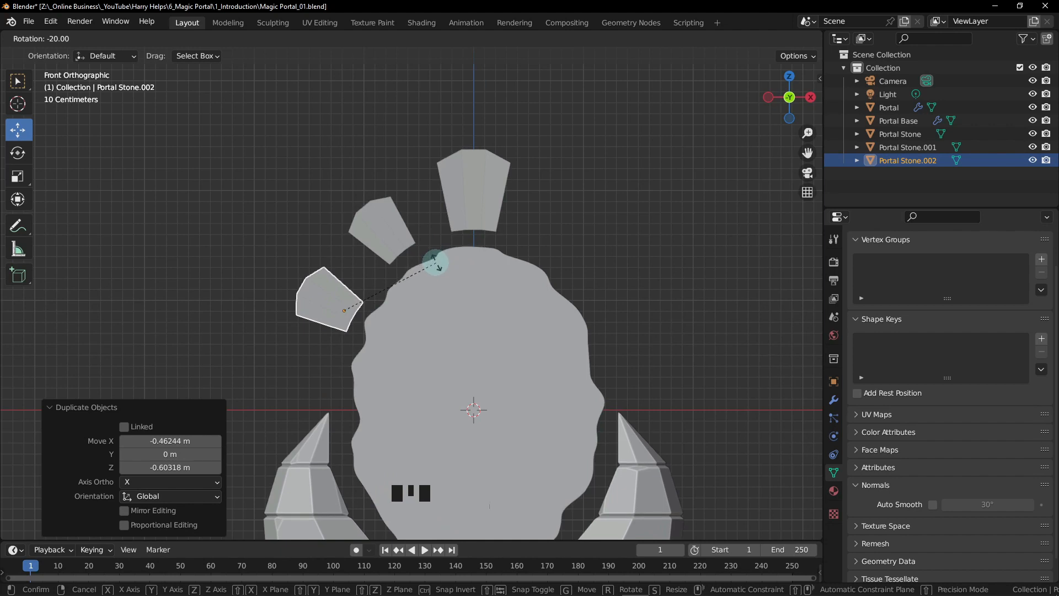
left_click(436, 263)
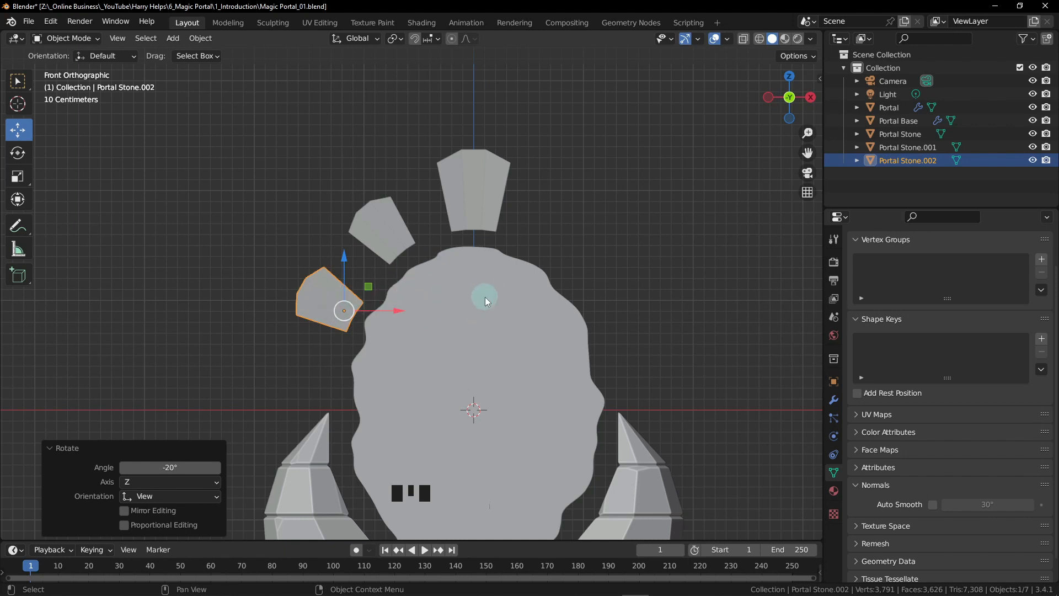
key("n")
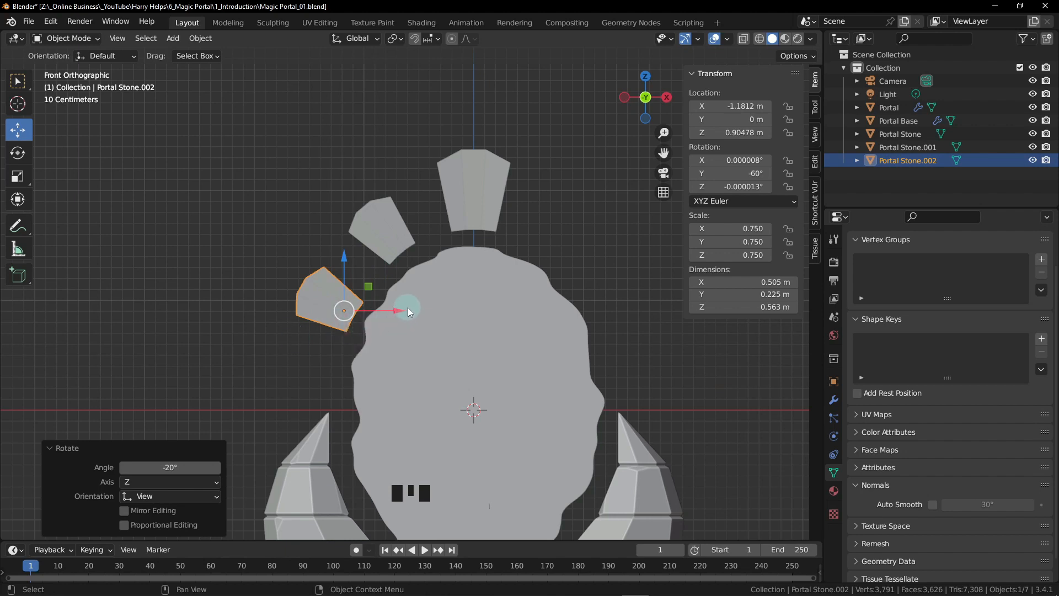
- Try shrinking the new copy freehand, by a factor of about 0.65 and again by about 0.69
key("s")
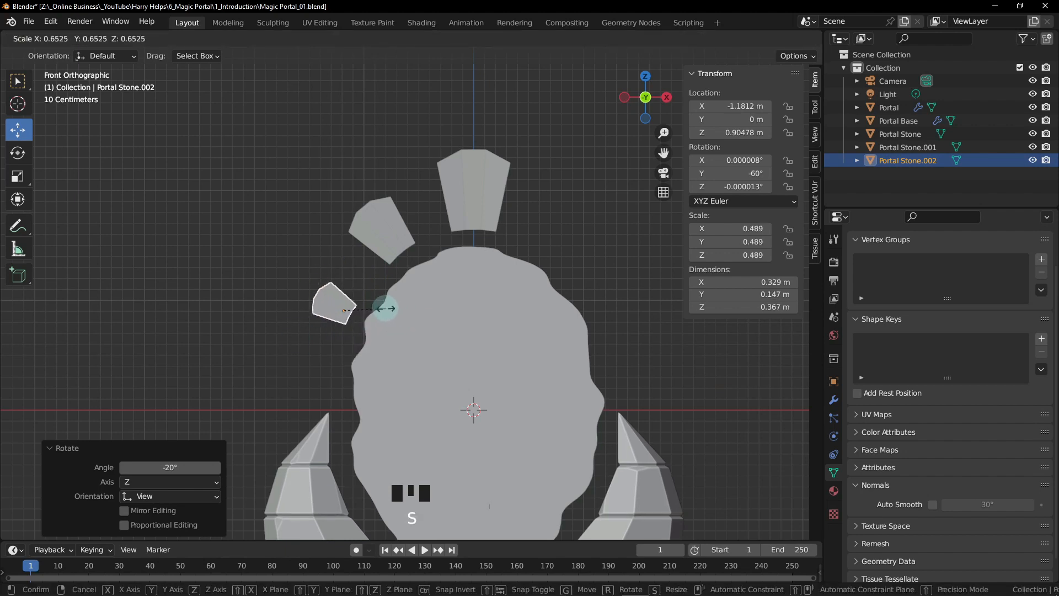
left_click(379, 307)
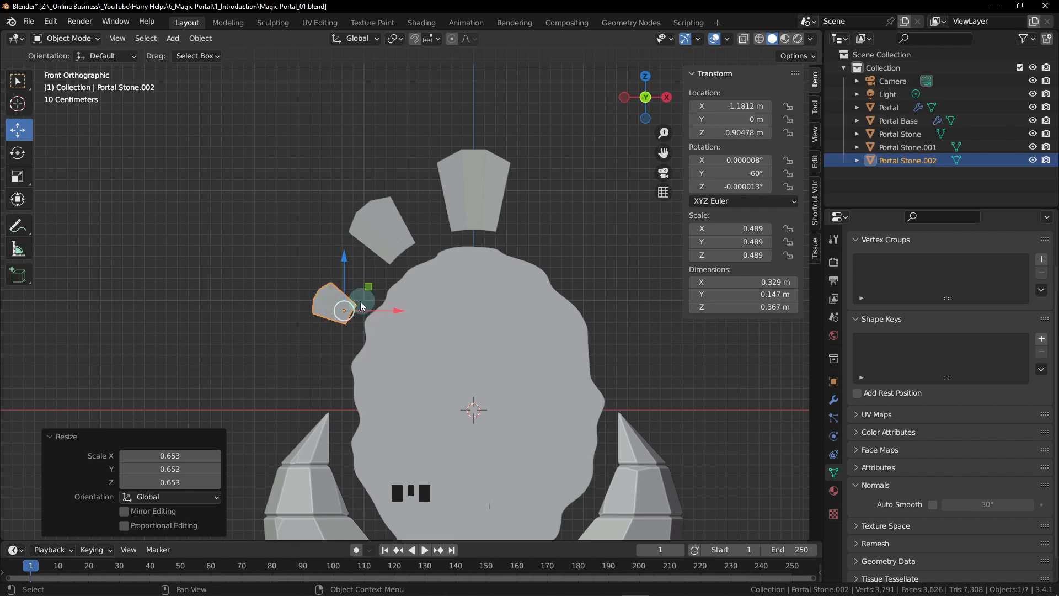
key("s")
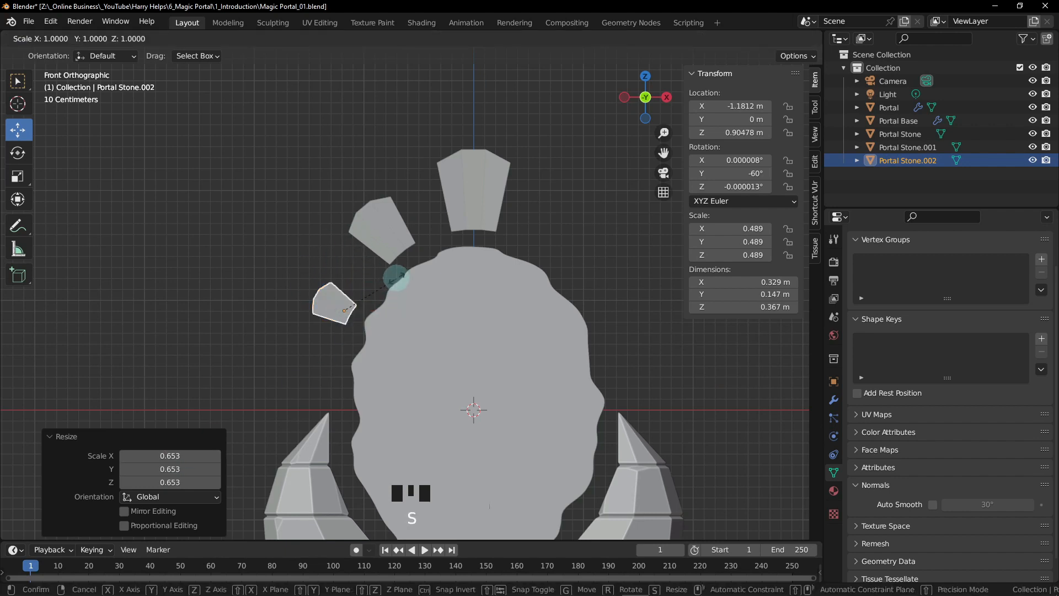
left_click(381, 290)
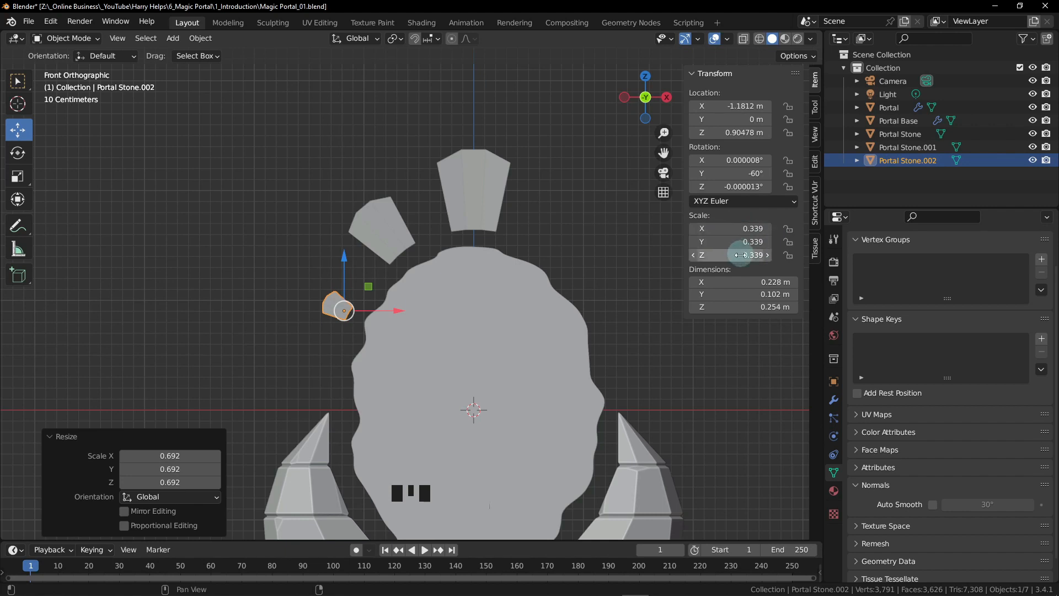
- Set the newest stone's scale to 0.6 on X, Y and Z together, and compare it with the scales of the other two stones
mouse_move(736, 229)
left_mouse_down()
mouse_move(737, 255)
mouse_move(743, 224)
left_mouse_up()
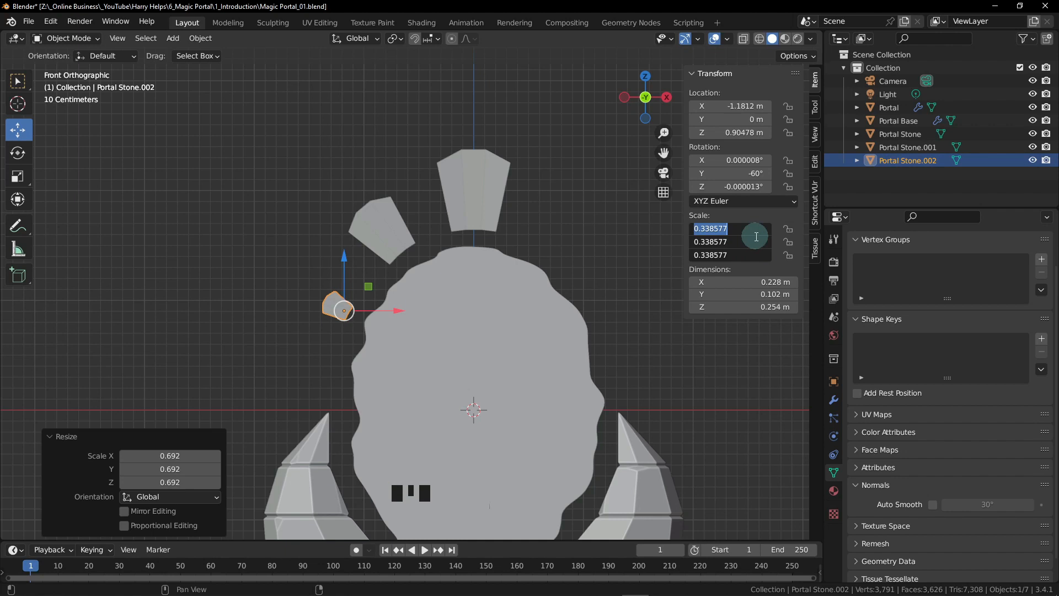
type(".6")
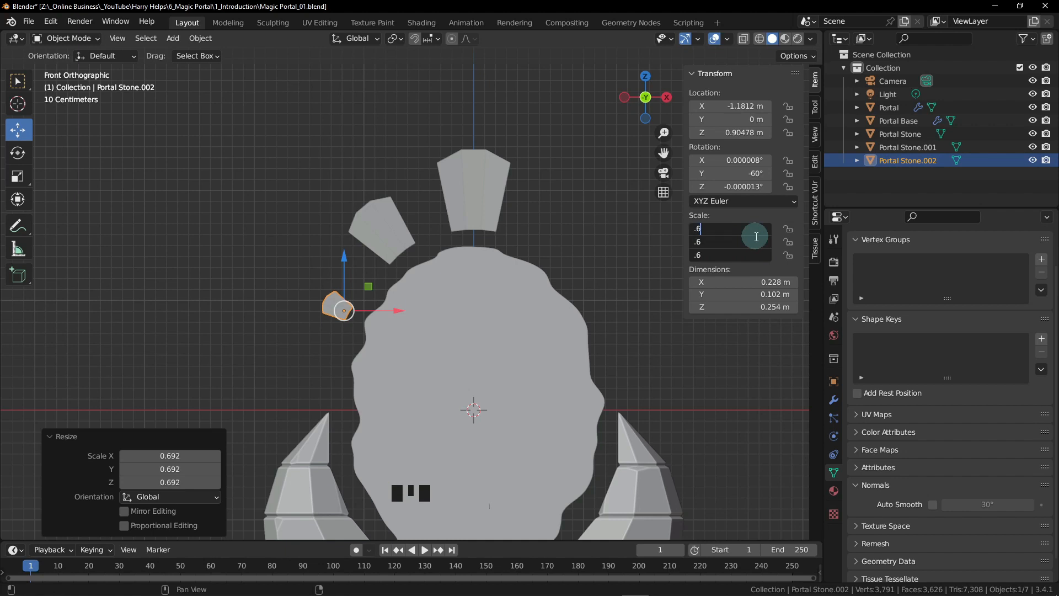
key("Return")
left_click(365, 271)
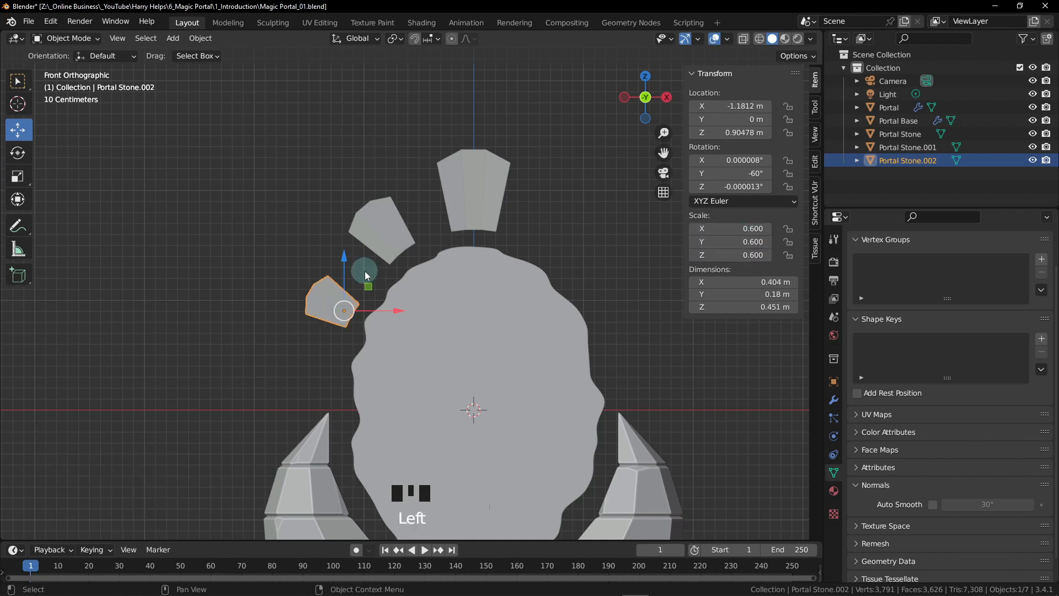
left_click(380, 229)
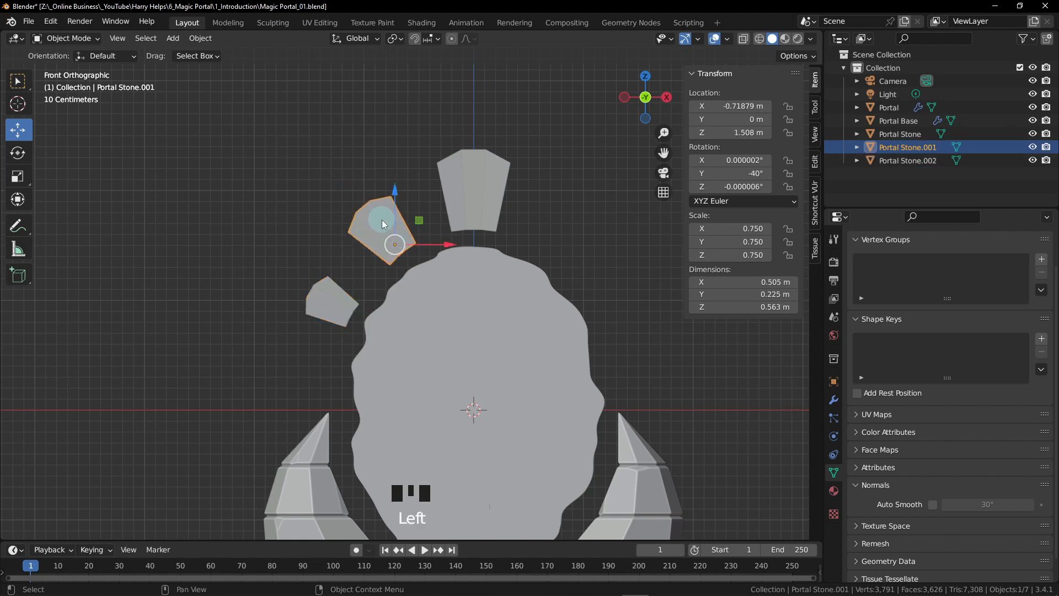
left_click(481, 180)
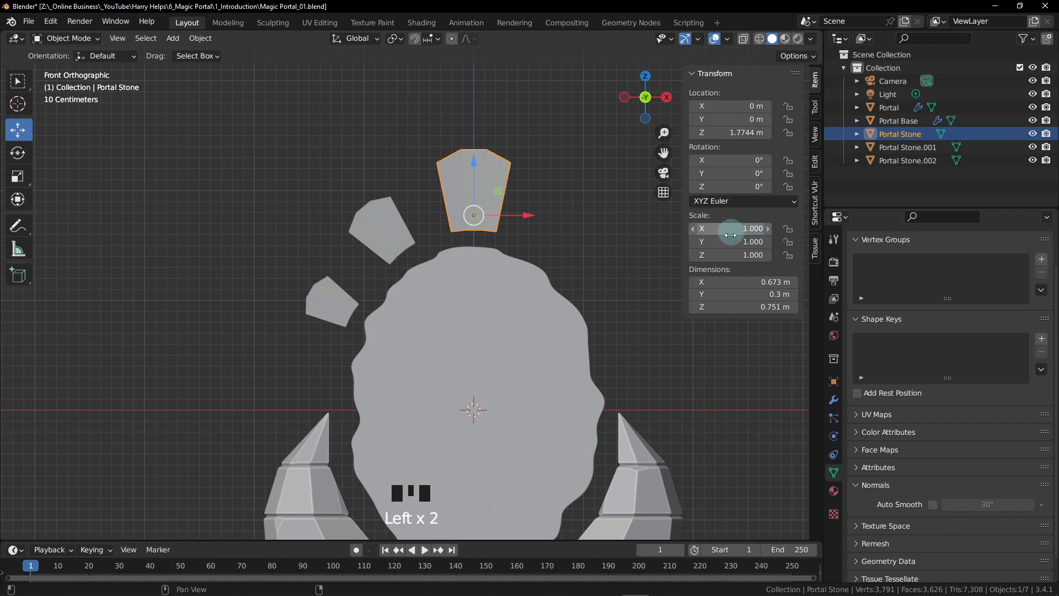
left_click(398, 224)
- Duplicate the 0.6-scale stone about 0.17 m along negative X and 0.58 m lower, and rotate the copy by -20°
left_click(343, 307)
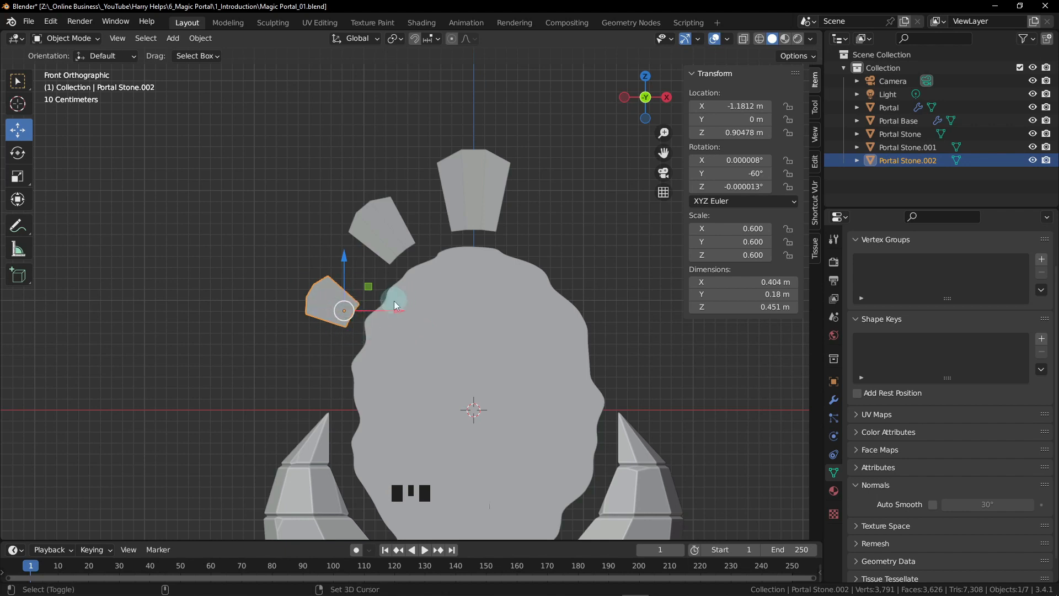
key("shift+d")
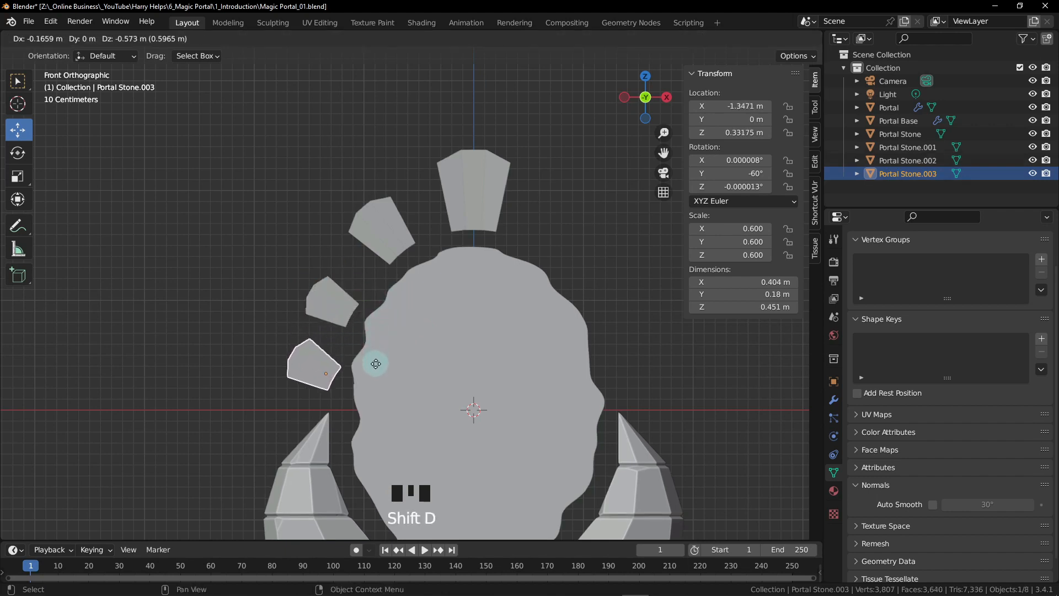
left_click(373, 363)
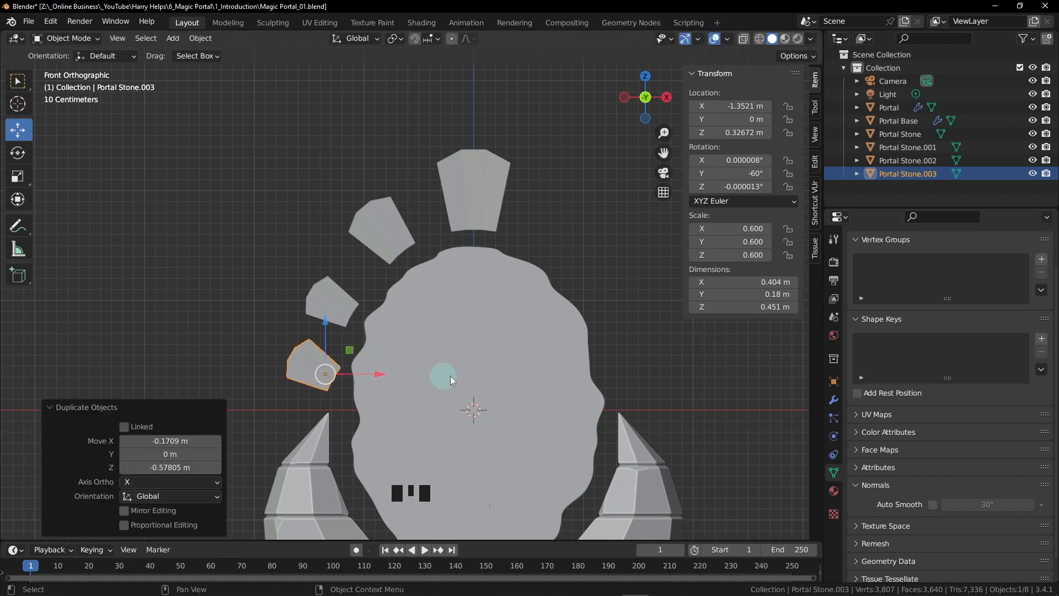
key("r")
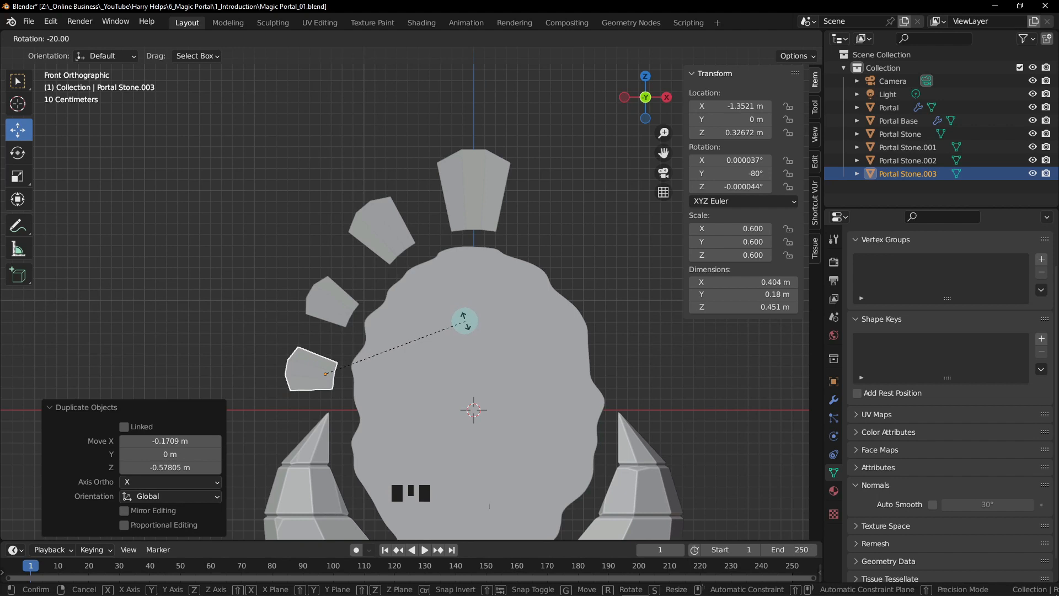
left_click(465, 321)
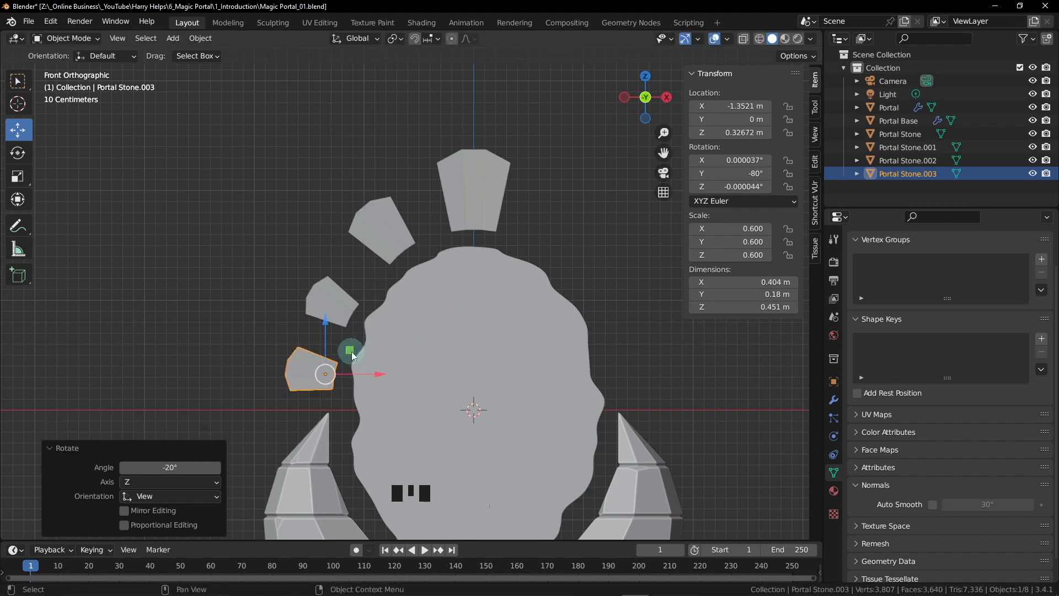
- Nudge the lowest stone to about X -1.36 m, Z 0.32 m, and the stone above it to about X -1.20 m, Z 0.96 m
left_click_drag(352, 352, 349, 353)
left_click(343, 308)
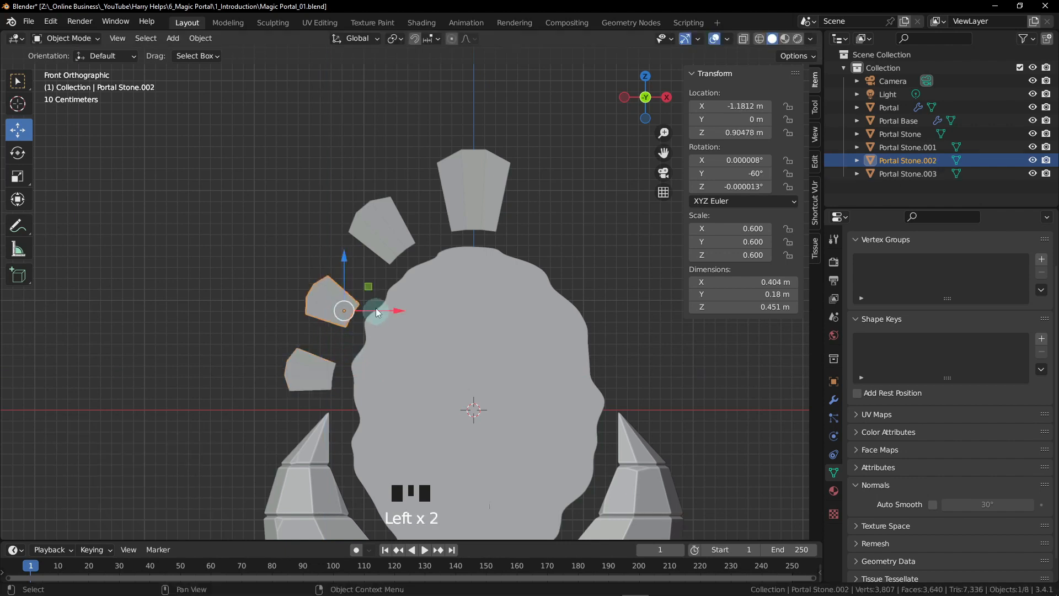
left_click_drag(368, 287, 363, 282)
left_click(313, 378)
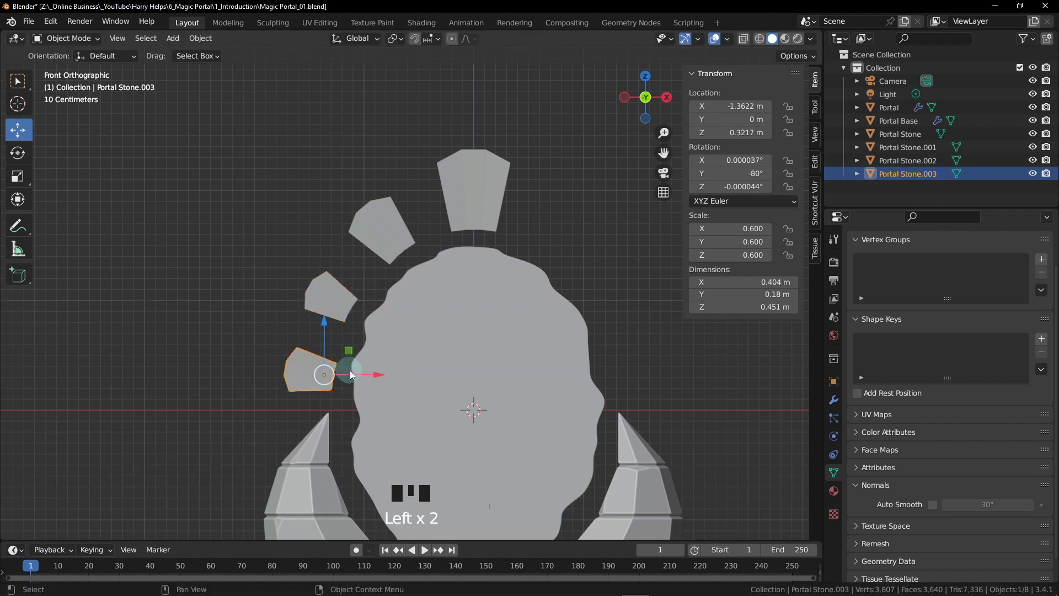
left_click(371, 380)
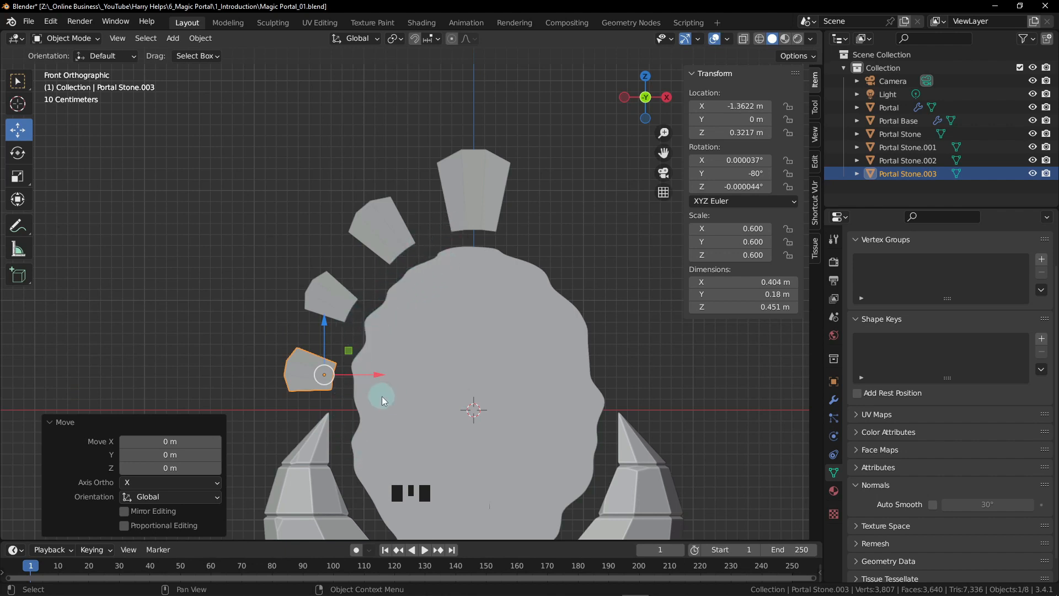
left_click(342, 292)
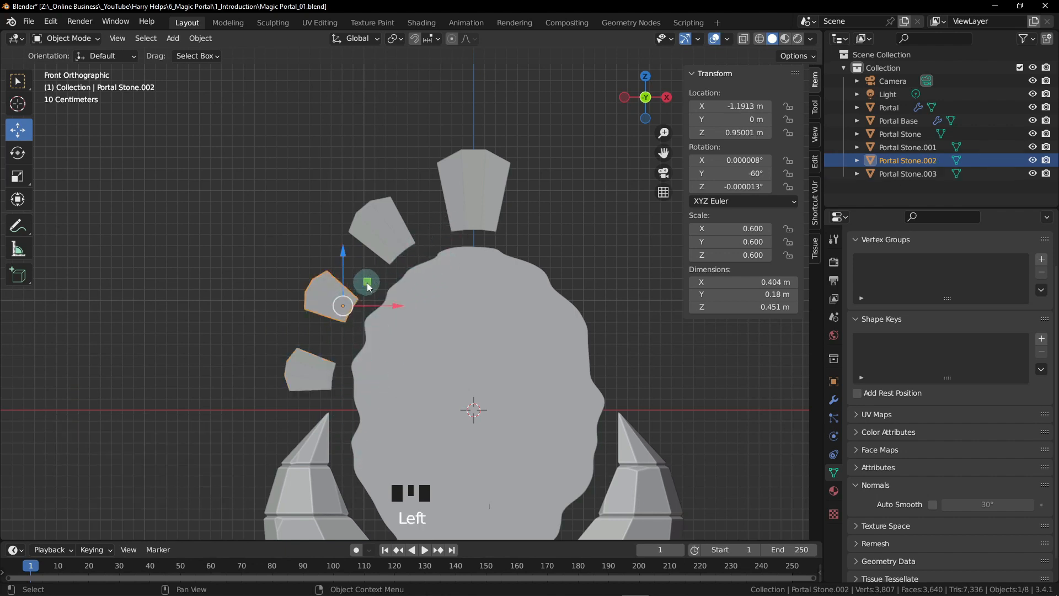
left_click_drag(367, 284, 366, 280)
- Set the lowest stone's scale to 0.45 on the X, Y and Z axes together
left_click(326, 396)
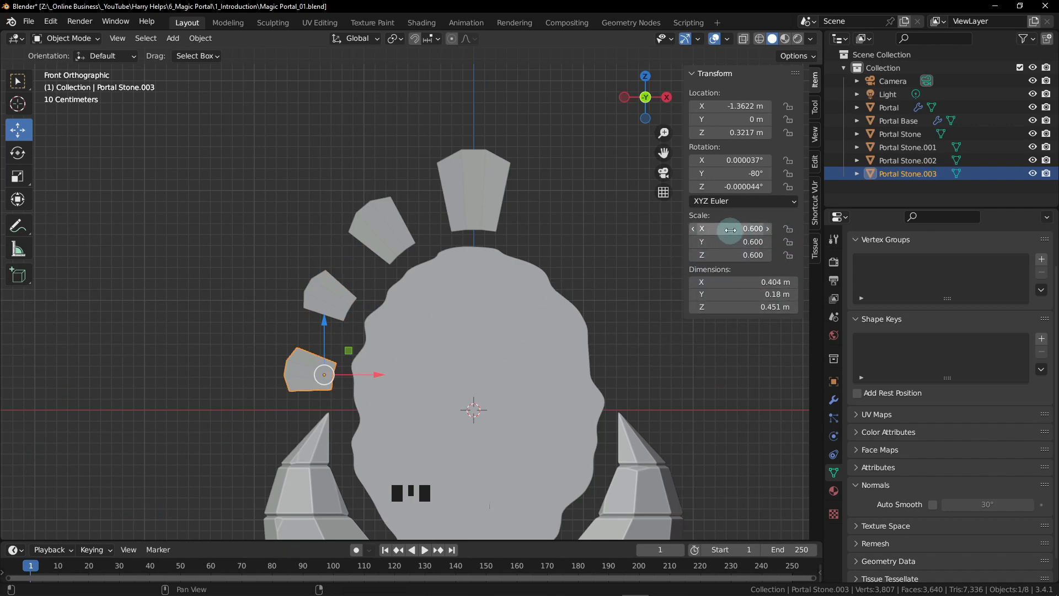
left_click_drag(730, 228, 731, 254)
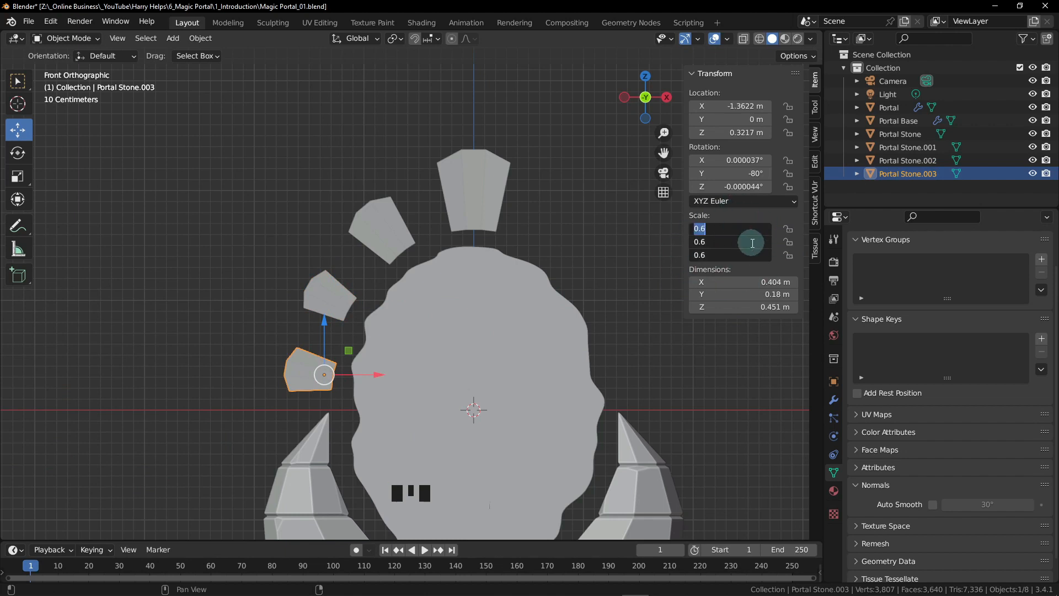
type(".45")
key("Return")
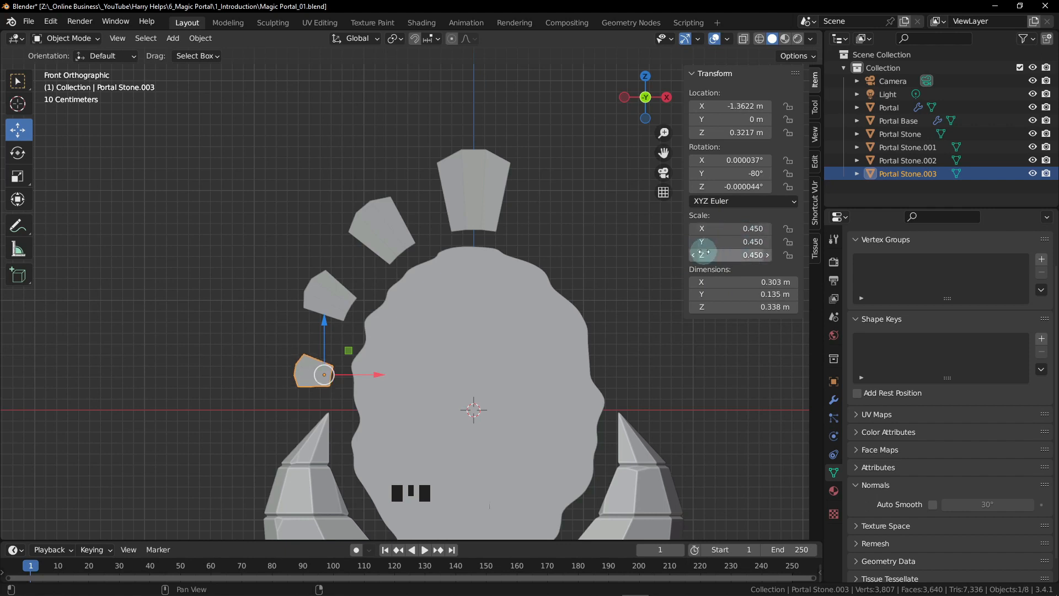
- Shift the lowest stone about 0.005 m along X and 0.015 m up, and rotate it by -5° in the front view
left_click_drag(349, 351, 349, 351)
key("r")
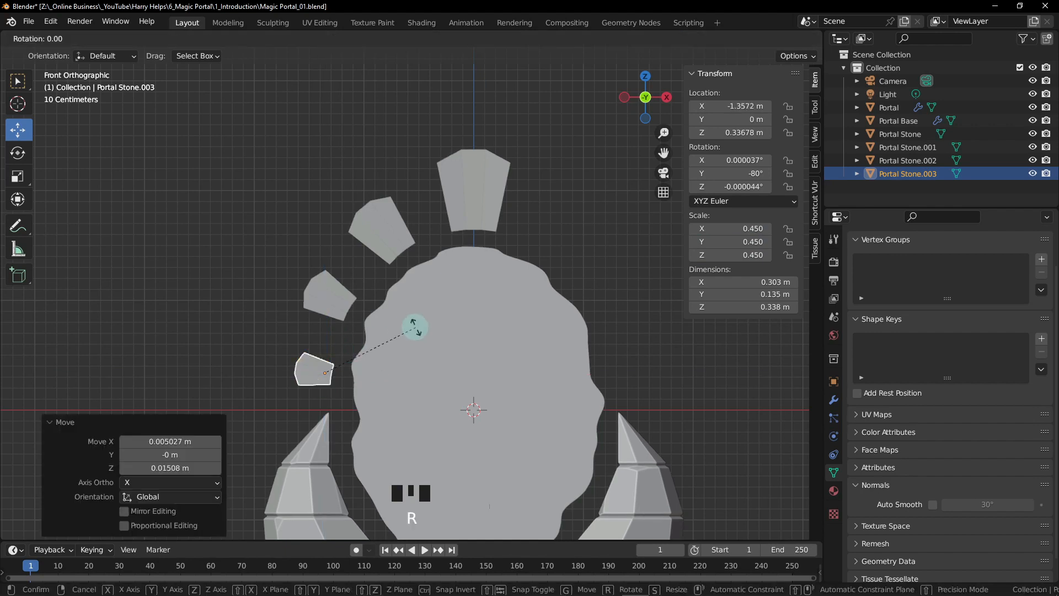
left_click(349, 357)
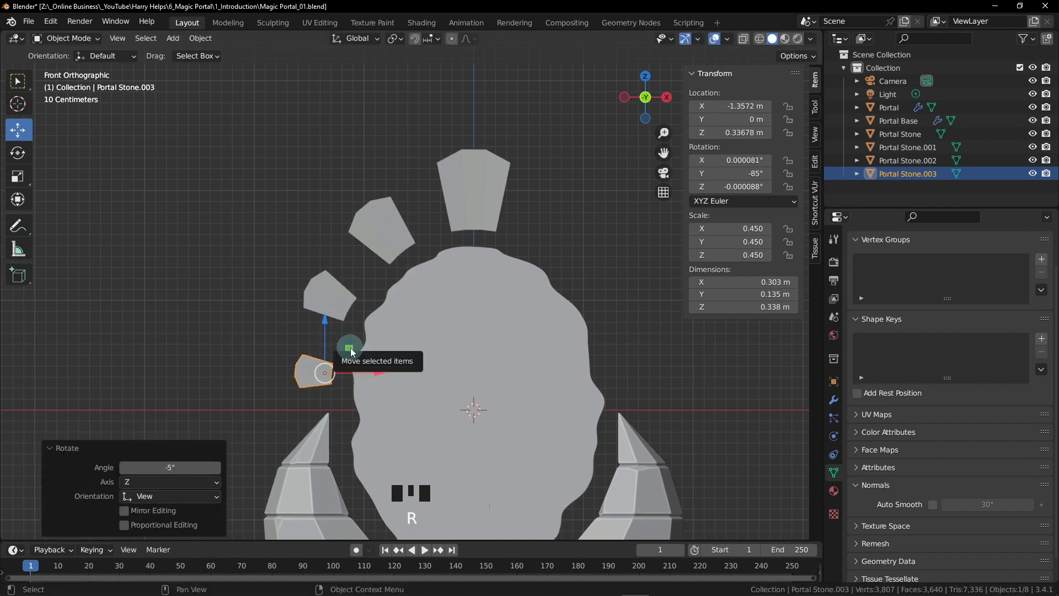
- Nudge the lowest stone to about X -1.37 m, Z 0.33 m, and shift the 0.6-scale stone above it slightly outward and down
left_click_drag(349, 351, 349, 353)
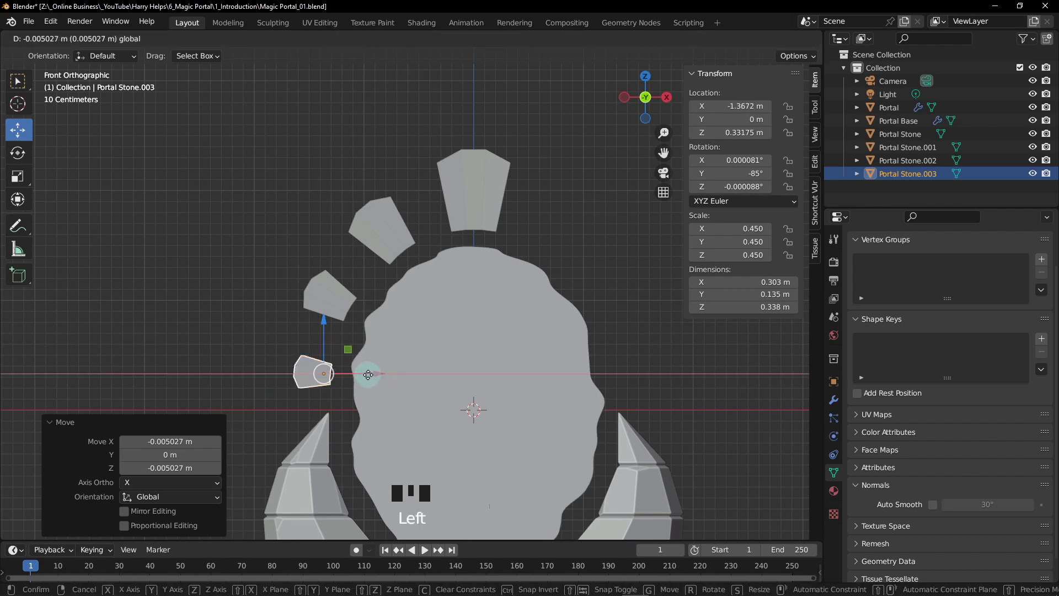
left_click(326, 300)
left_click(367, 288)
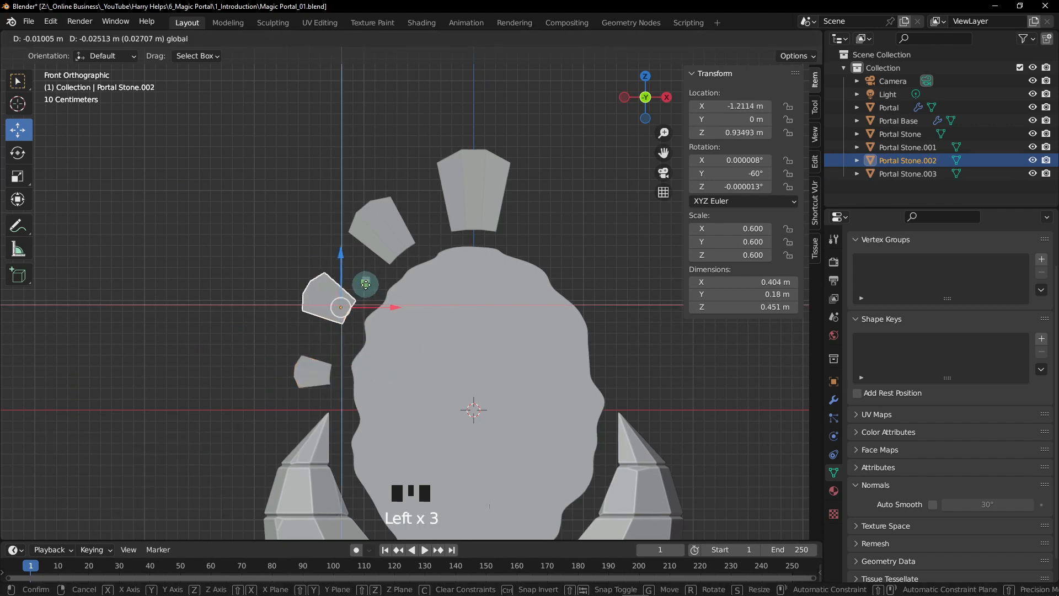
- Rotate the 0.75-scale stone by 5° in the front view and reposition it at about X -0.74 m, Z 1.53 m
left_click(393, 234)
left_click_drag(419, 221, 415, 222)
key("r")
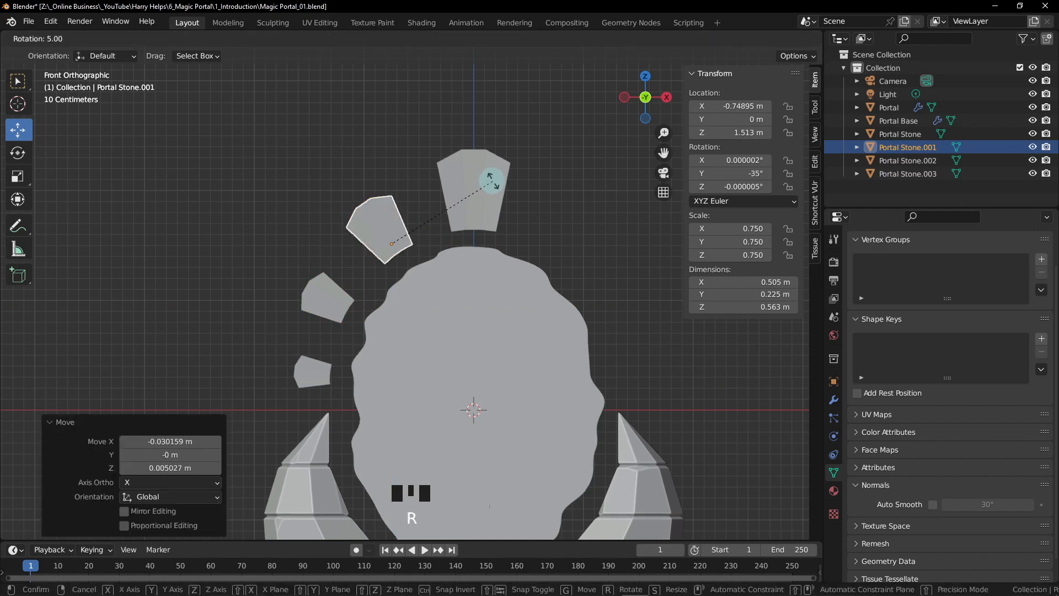
left_click(487, 177)
left_click_drag(417, 221, 417, 218)
- Nudge the 0.6-scale stone about 0.01 m along X and 0.02 m up, and deselect it
left_click(334, 296)
left_click_drag(362, 279, 364, 279)
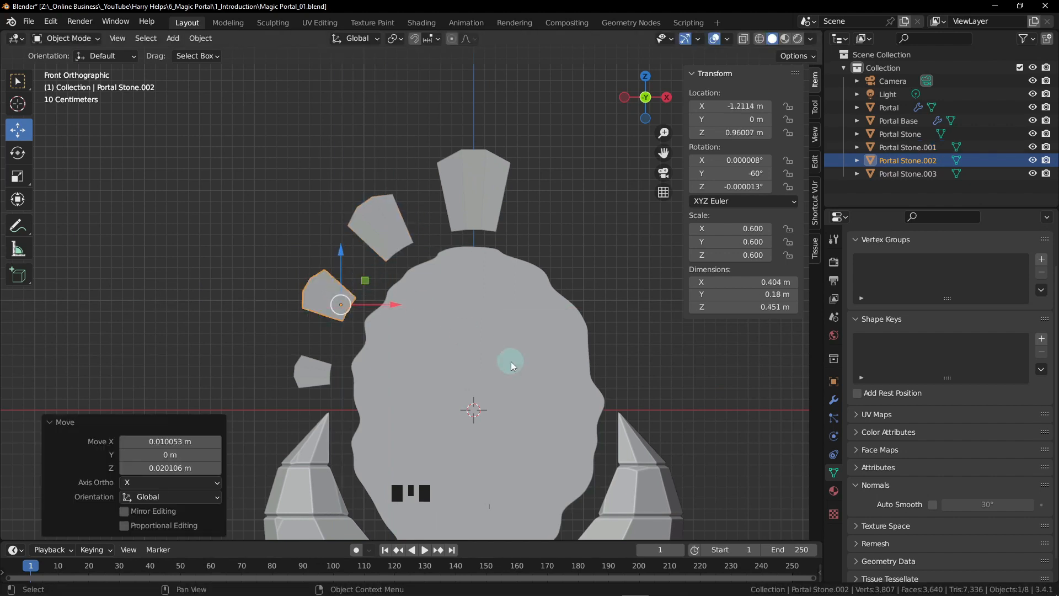
left_click(571, 242)
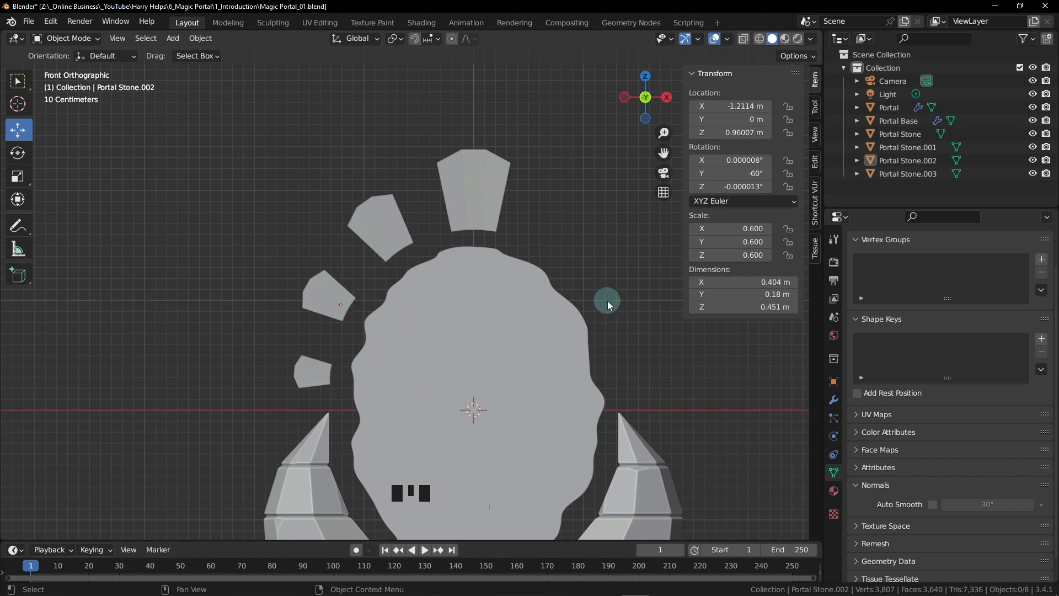
- Duplicate the three smaller stones together and place the copies about 2.59 m away along the X axis
left_click(388, 222)
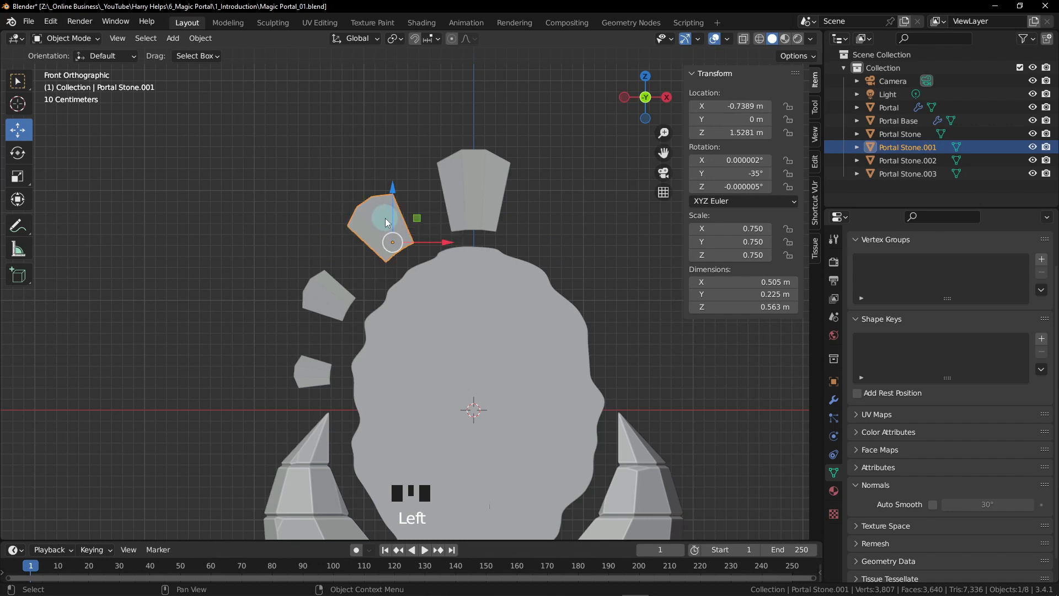
left_click(326, 302, "shift")
left_click(315, 368, "shift")
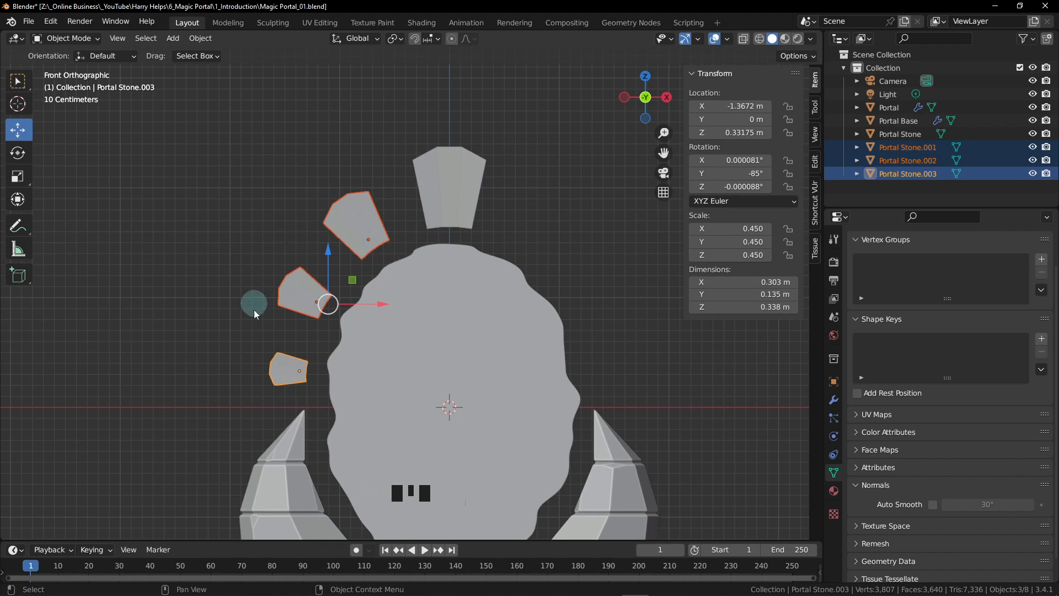
middle_click_drag(466, 286, 451, 283, "shift")
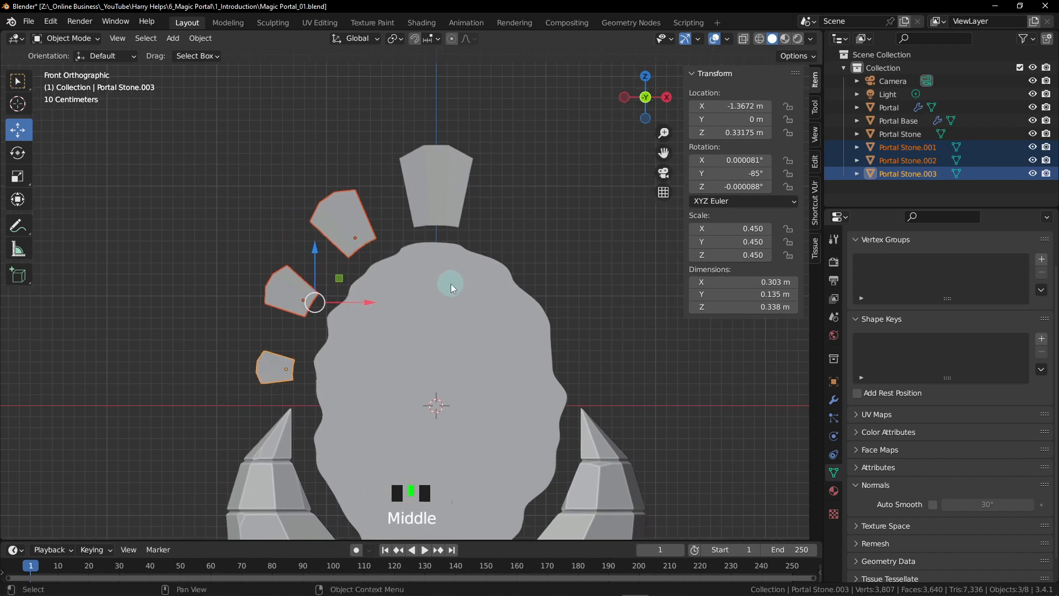
key("shift+d")
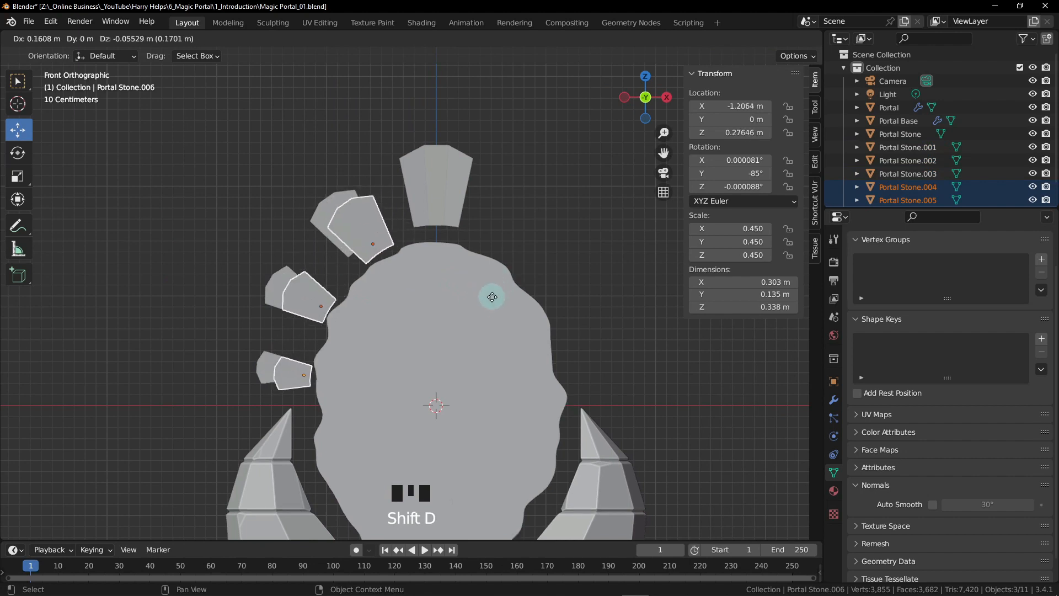
key("x")
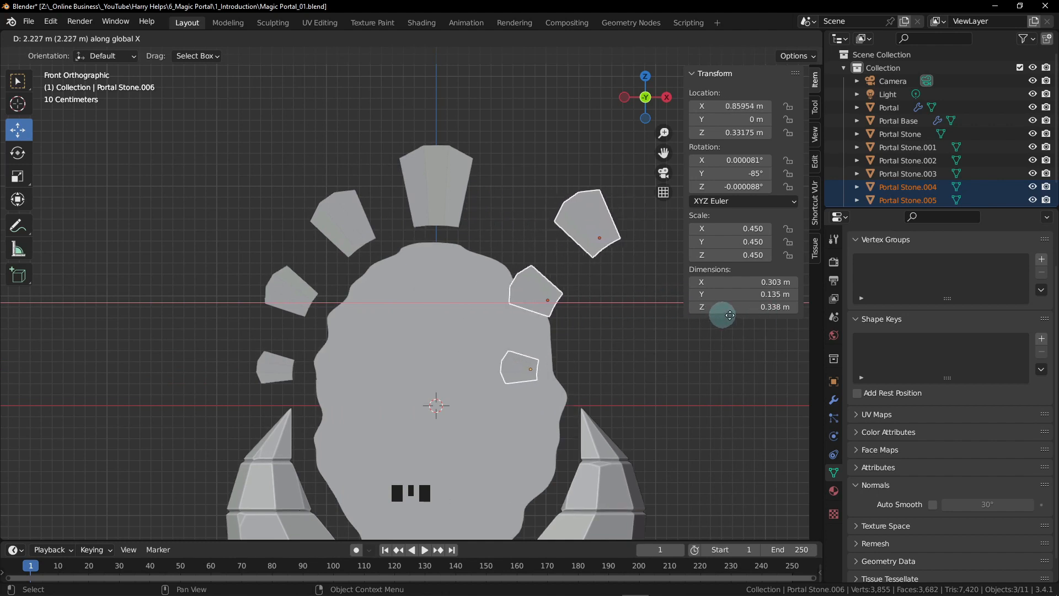
left_click(758, 315)
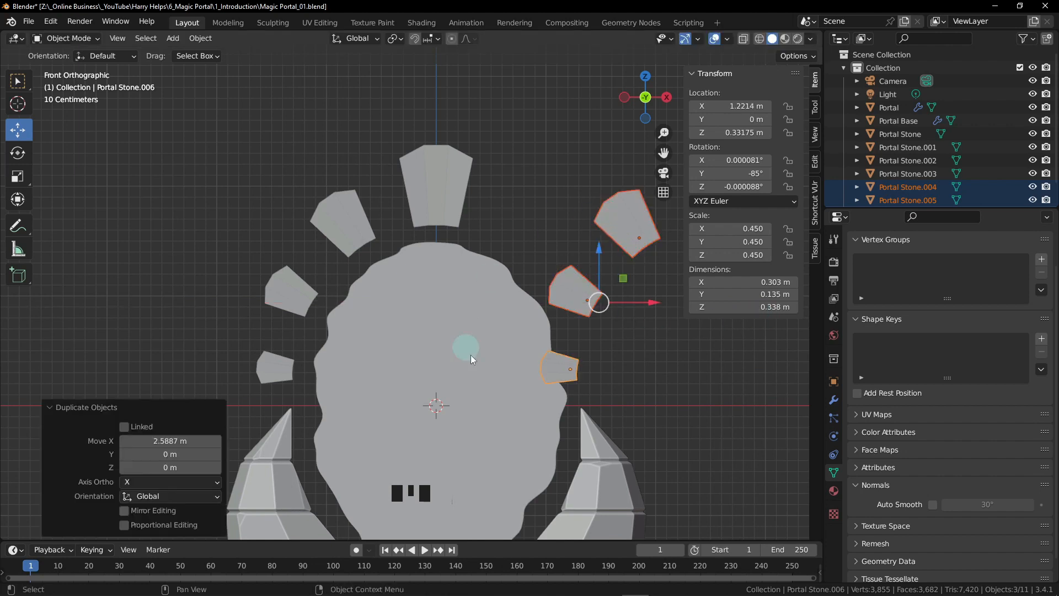
- Rotate the three duplicated stones together by 180° around the global Z axis
middle_click_drag(615, 304, 534, 312)
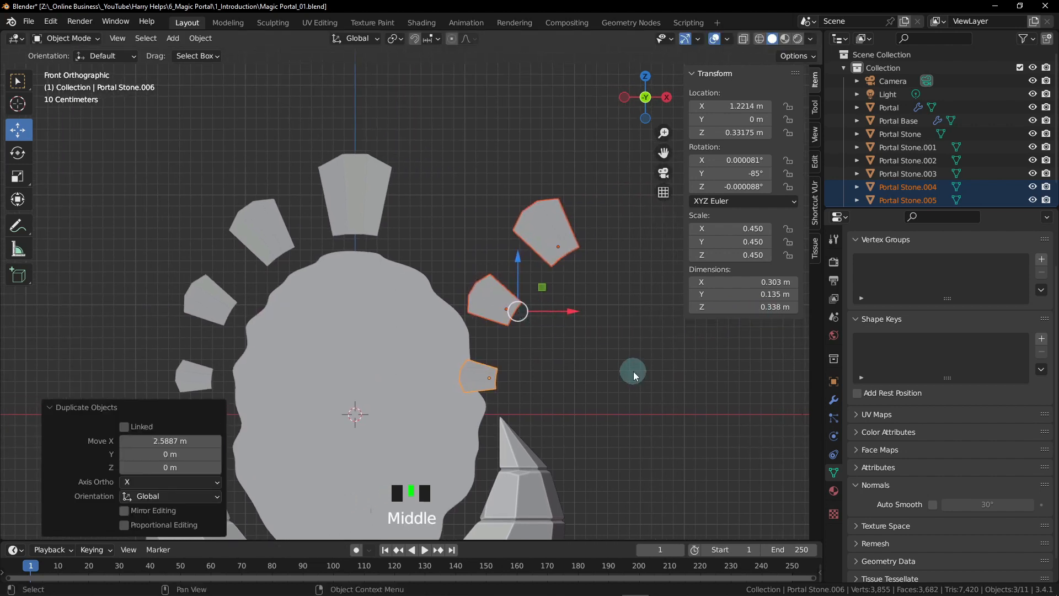
key("r")
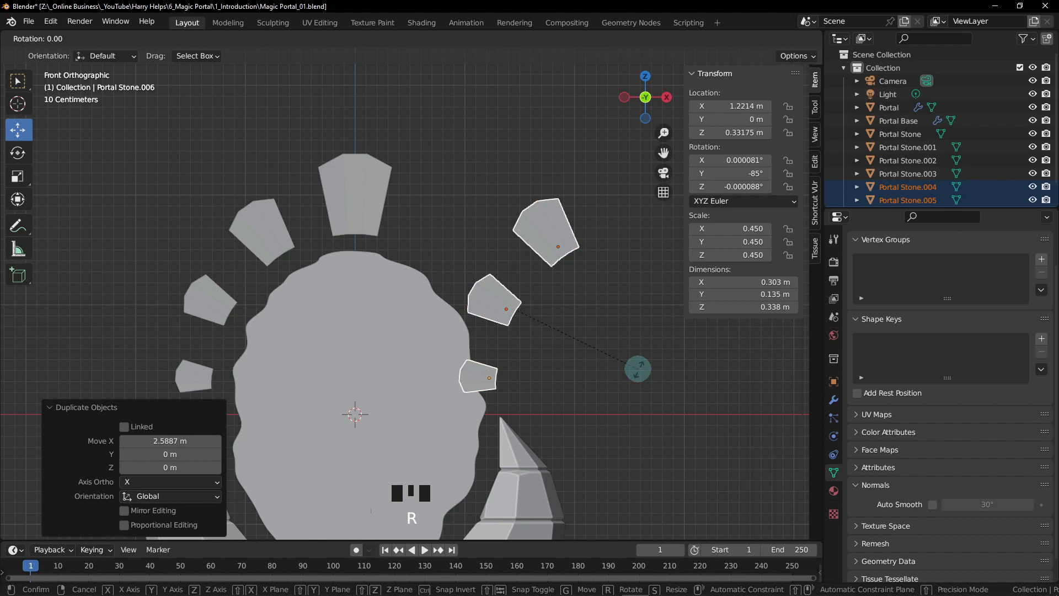
key("z")
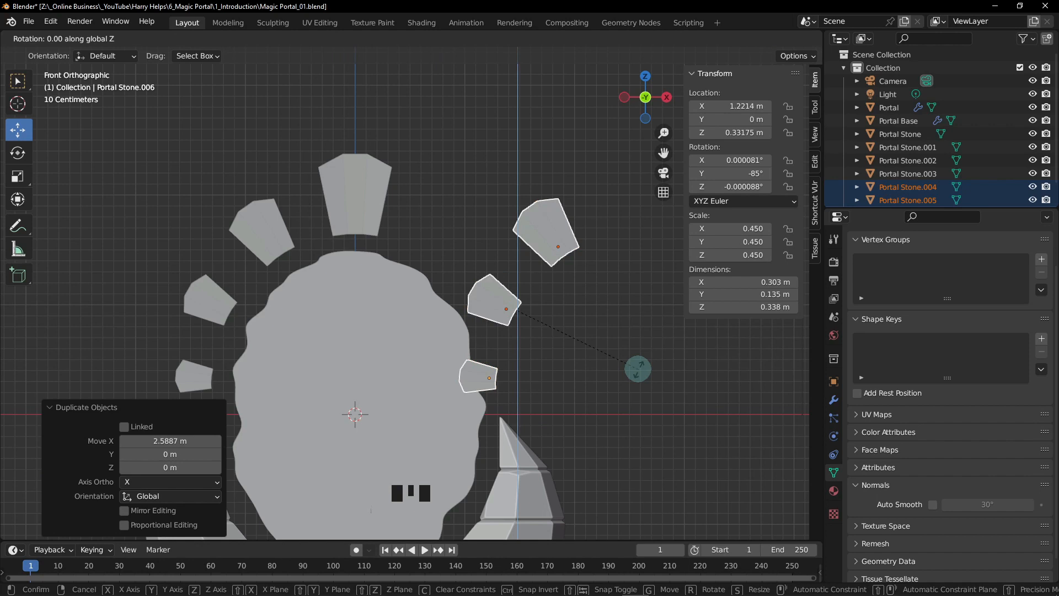
type("180")
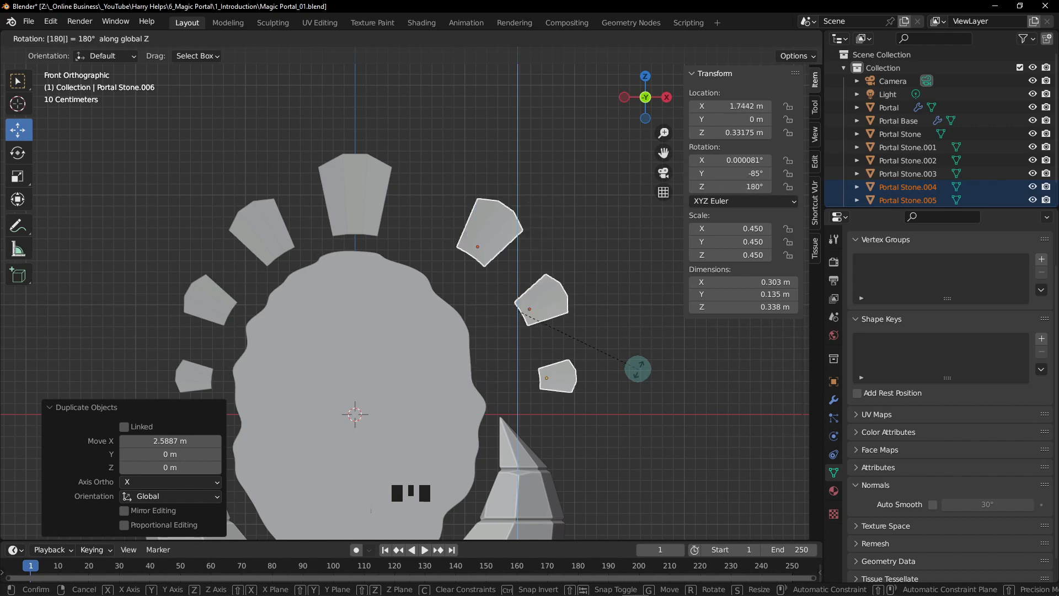
key("Return")
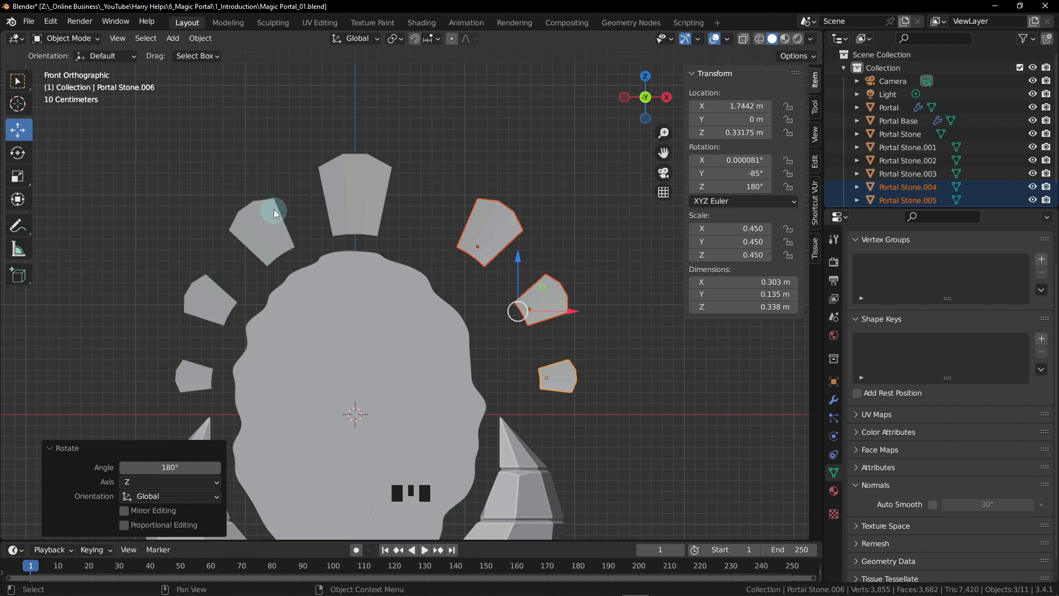
- Shift the three duplicated stones along X toward the portal, with the lowest at about X 1.37 m, mirroring the original side
middle_click_drag(563, 320, 640, 293, "shift")
left_click_drag(639, 292, 598, 282)
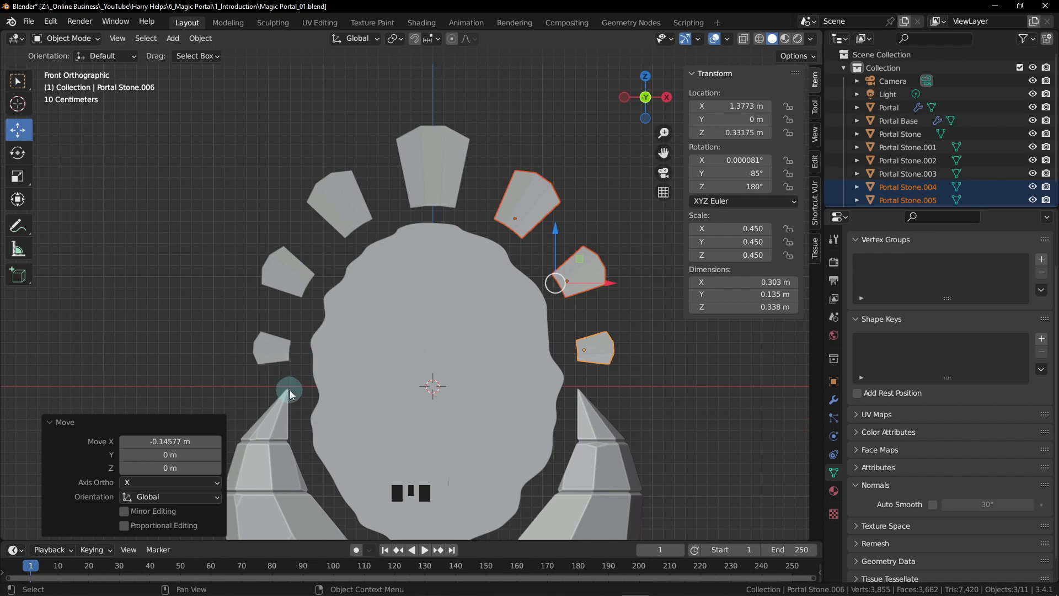
left_click_drag(601, 283, 598, 282)
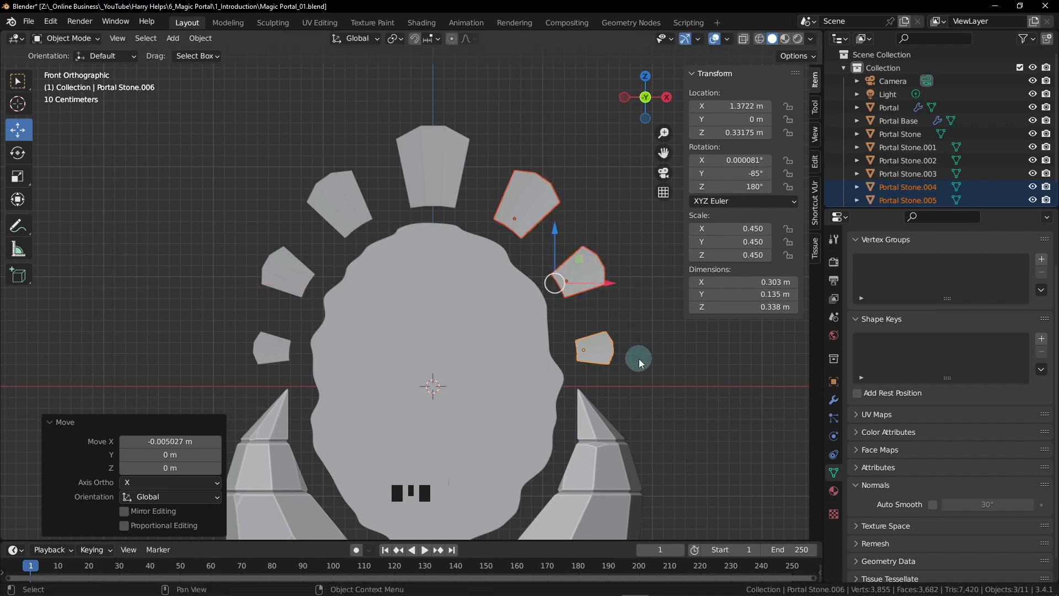
- Open the full-size Portal Stone above the portal for mesh editing in vertex selection mode
scroll(639, 359, "down", 1)
middle_click_drag(647, 364, 624, 303)
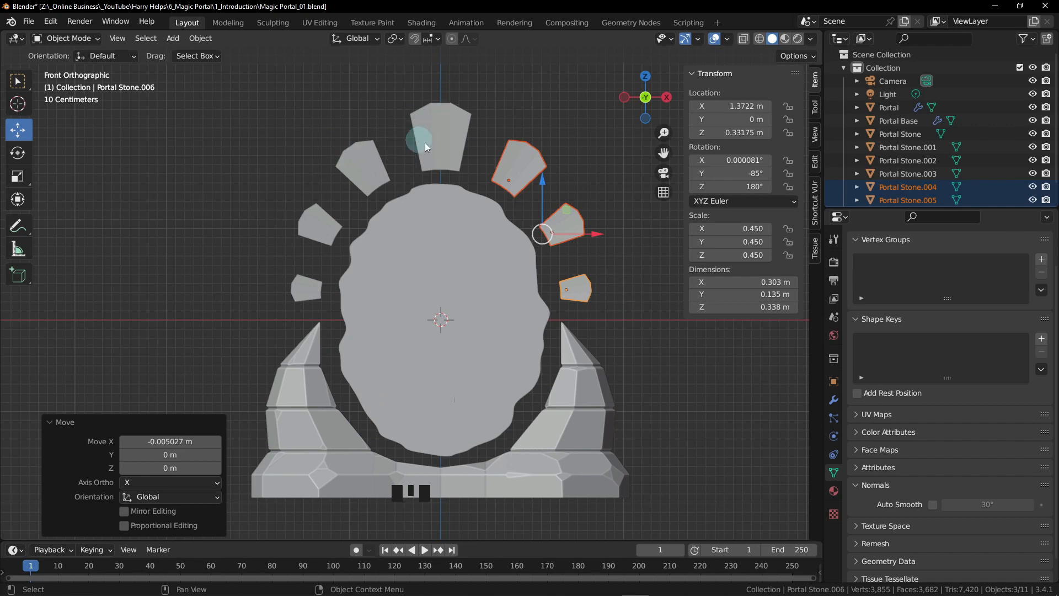
left_click(442, 128)
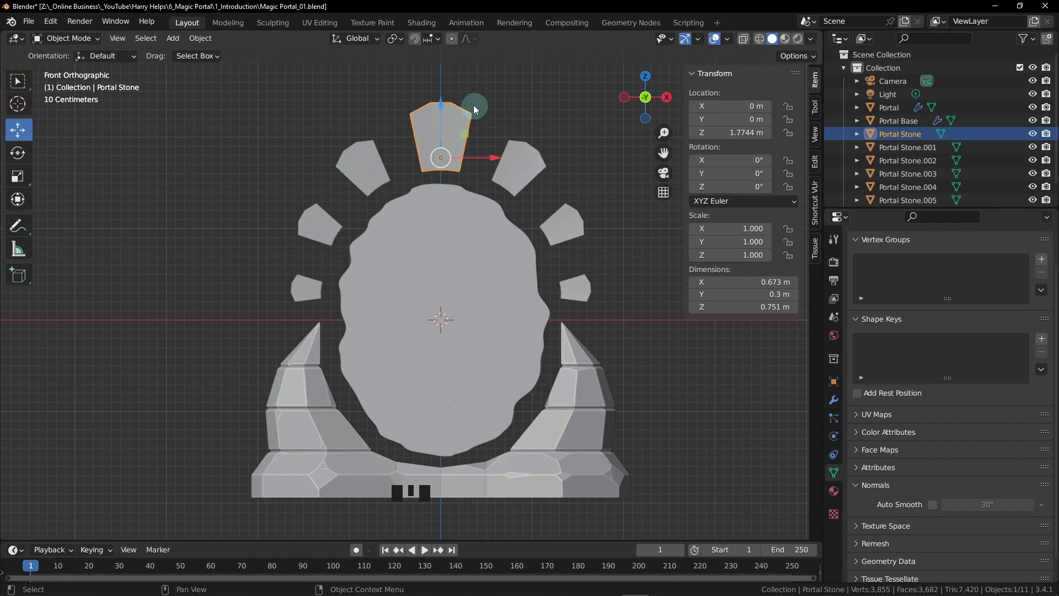
middle_click_drag(473, 104, 493, 209)
middle_click_drag(615, 259, 508, 221, "alt")
scroll(446, 194, "up", 6)
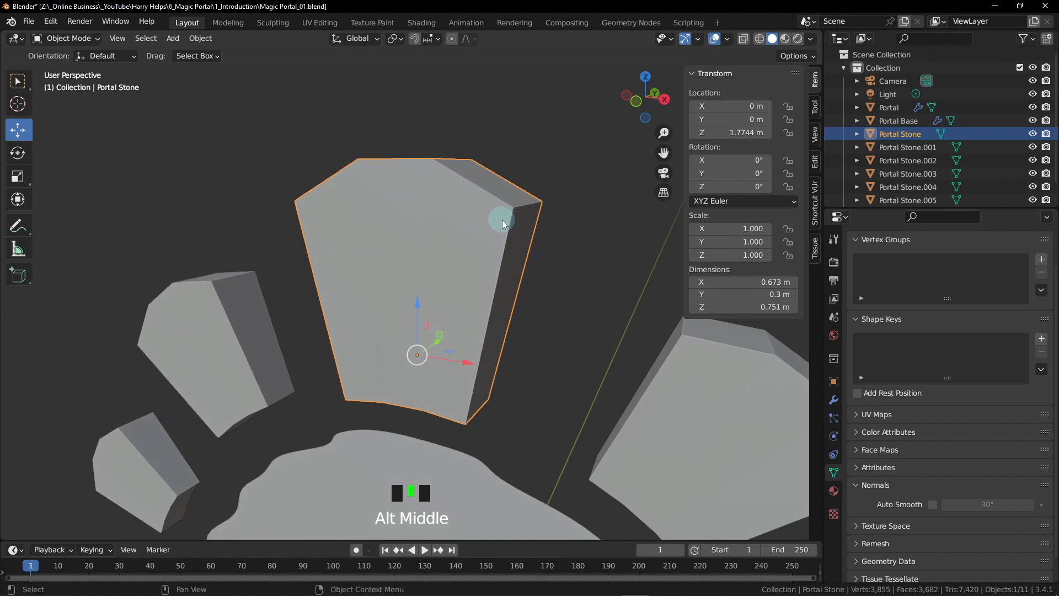
key("Tab")
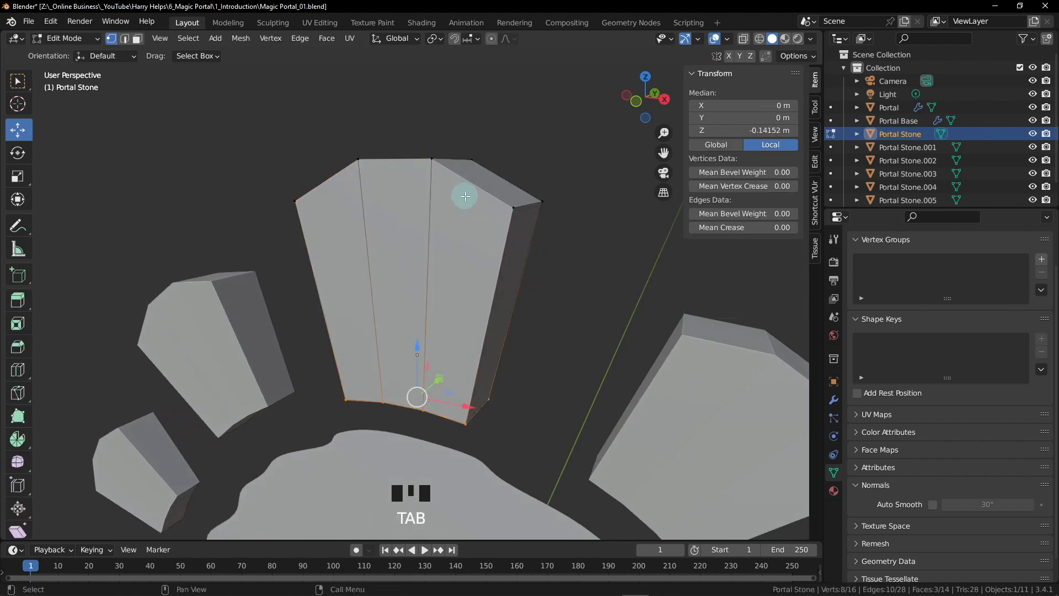
key("1")
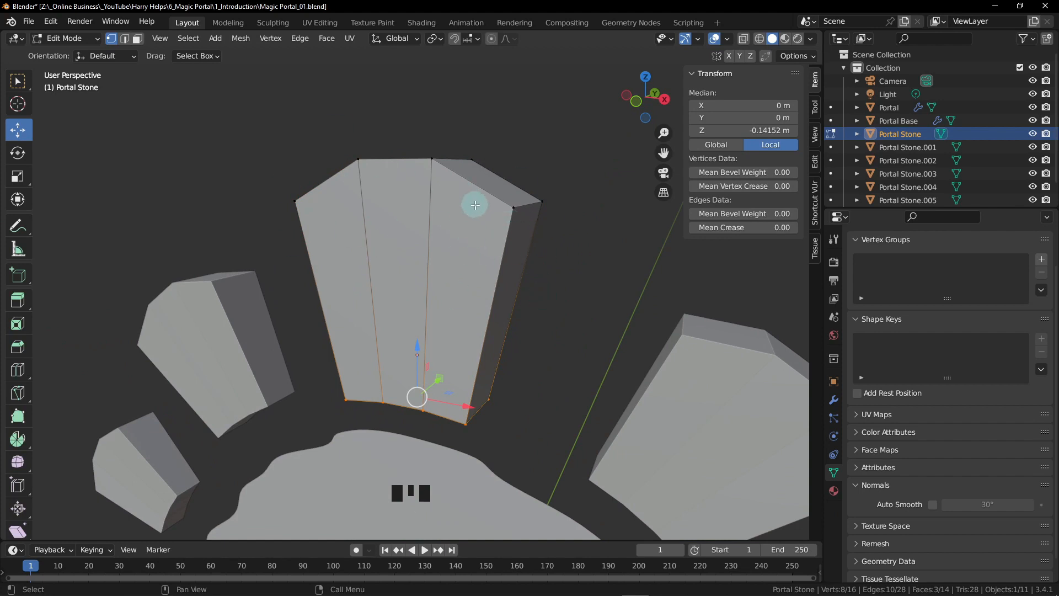
middle_click_drag(535, 203, 527, 181, "alt")
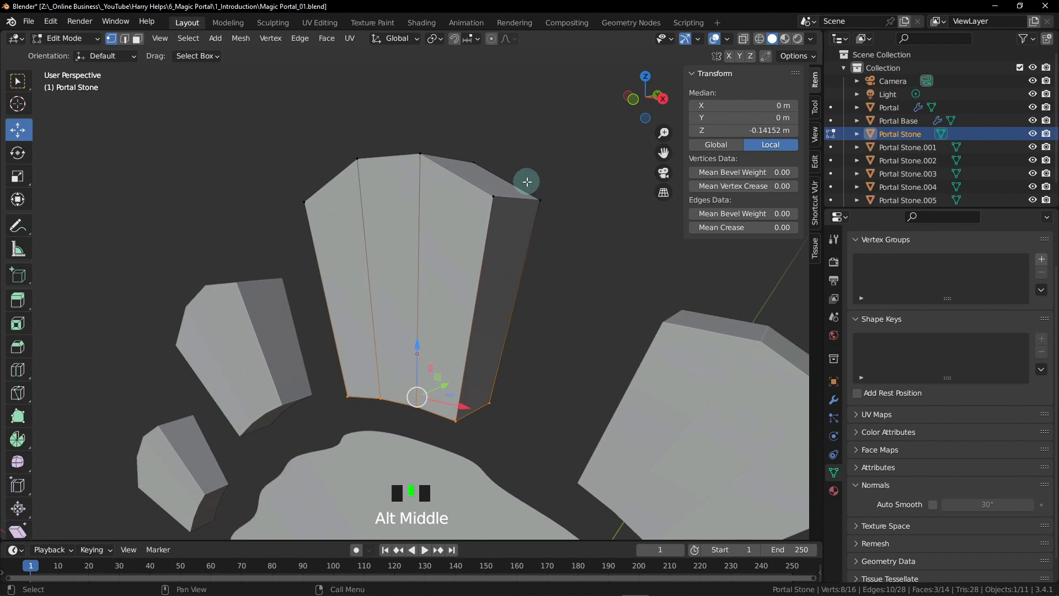
- Toggle the X-ray display on and back off to look through the stone's mesh
left_click(743, 38)
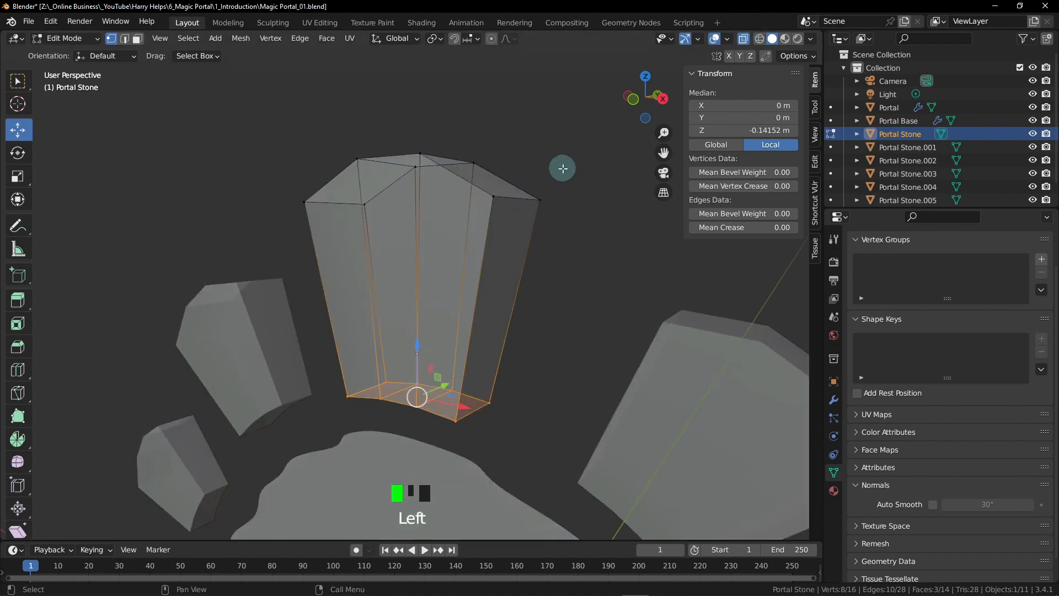
key("alt+z")
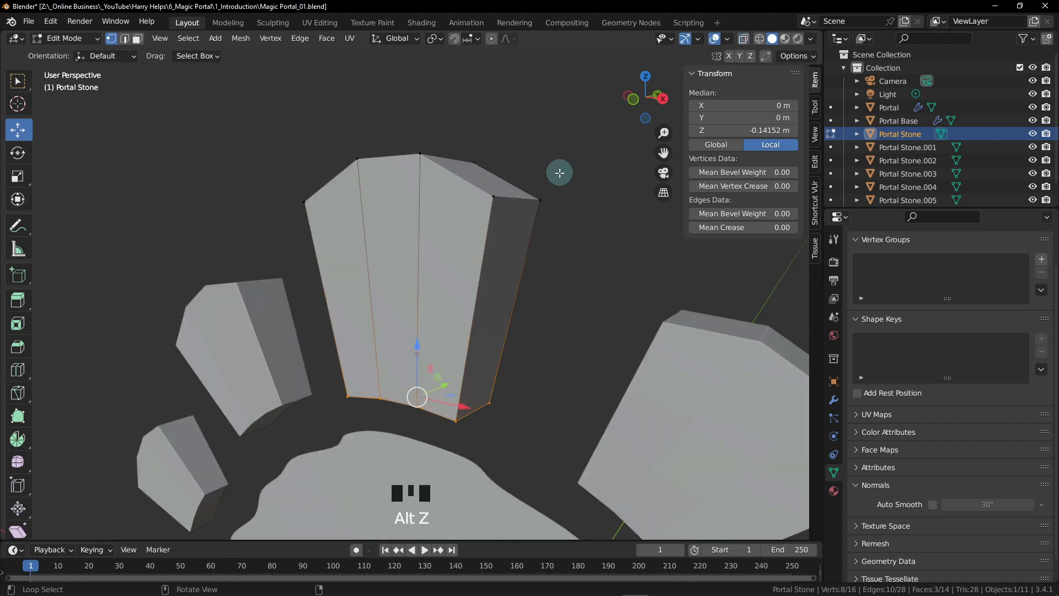
left_click(743, 39)
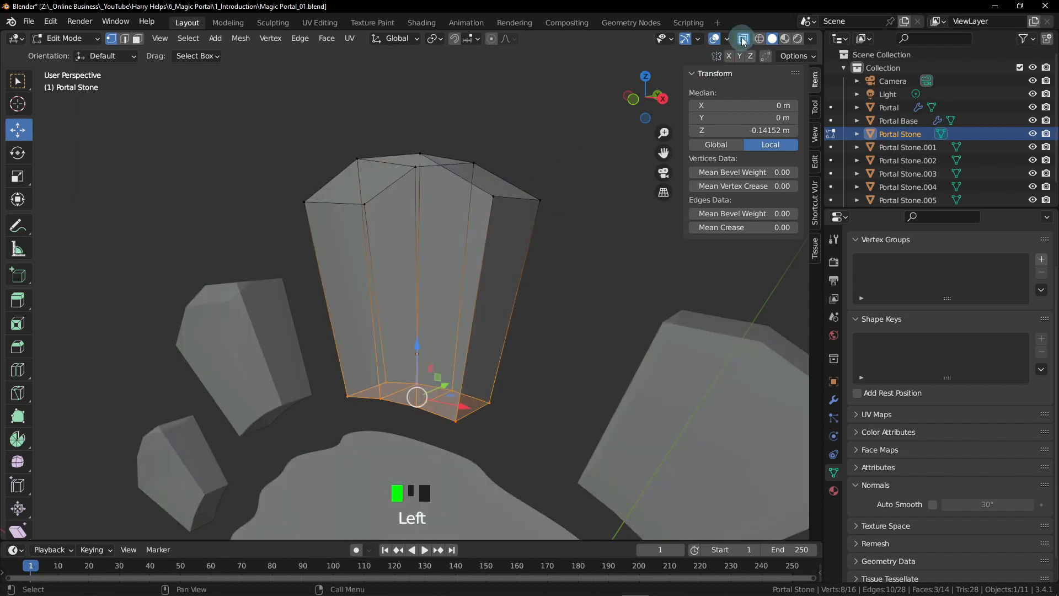
left_click(745, 43)
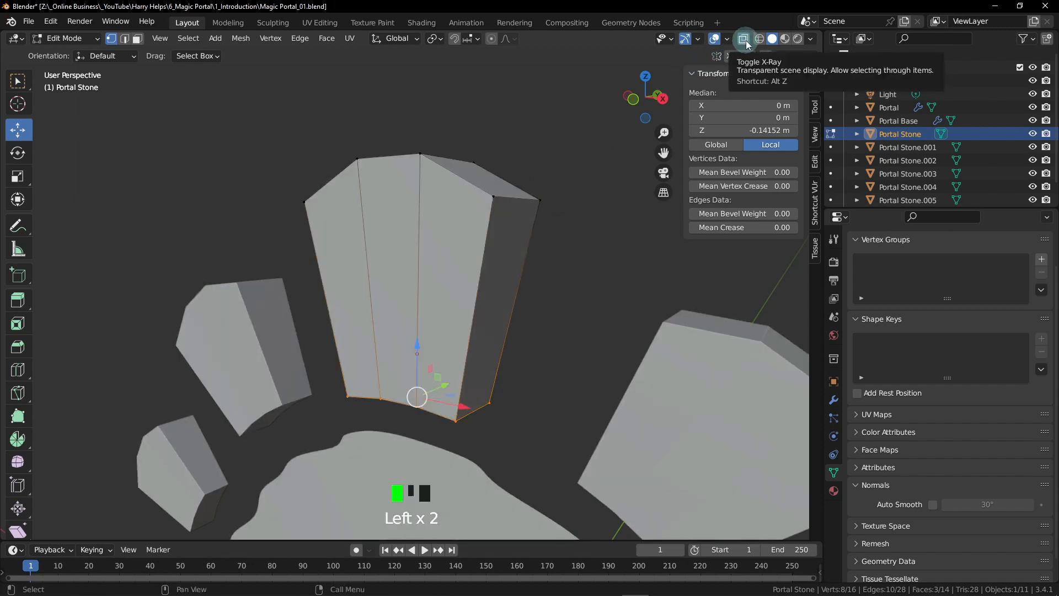
left_click(748, 44)
left_click(745, 41)
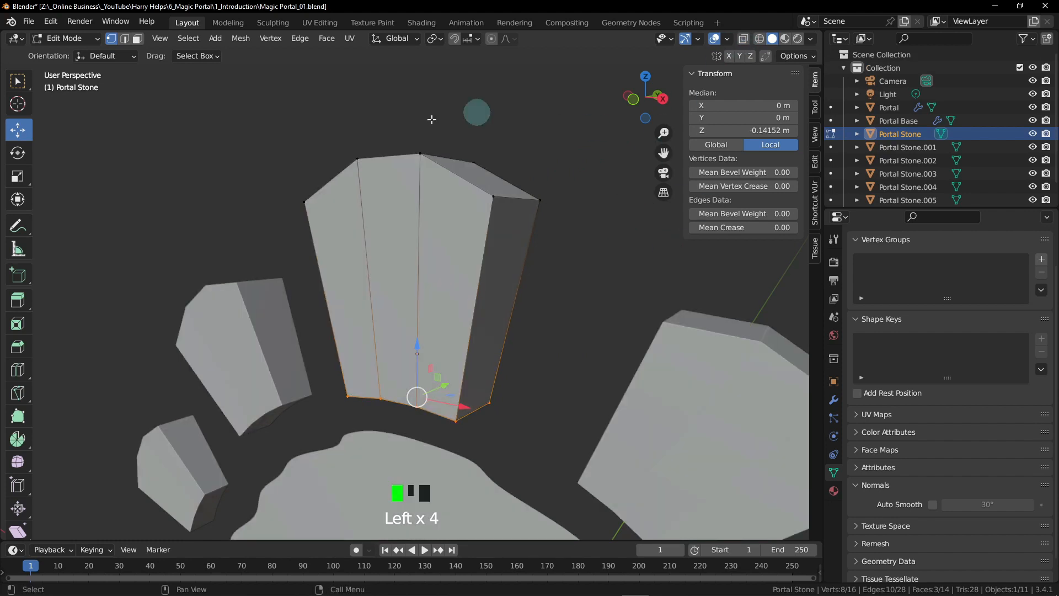
- Apply a one-segment vertex bevel about 0.116 m wide to the front upper corner vertex on the stone's +X side
middle_click_drag(557, 226, 504, 272, "alt")
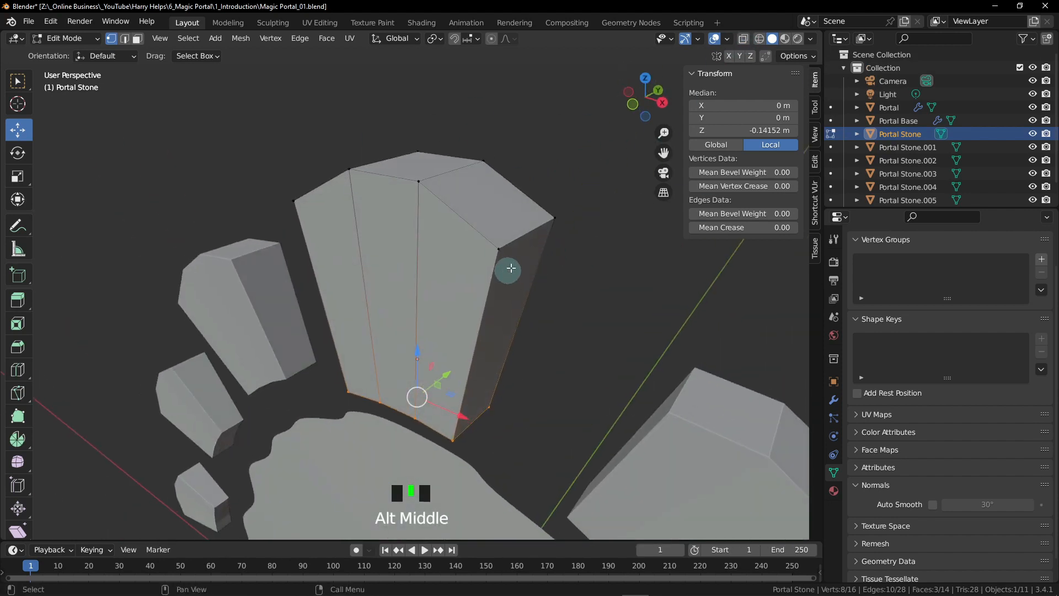
left_click(477, 236)
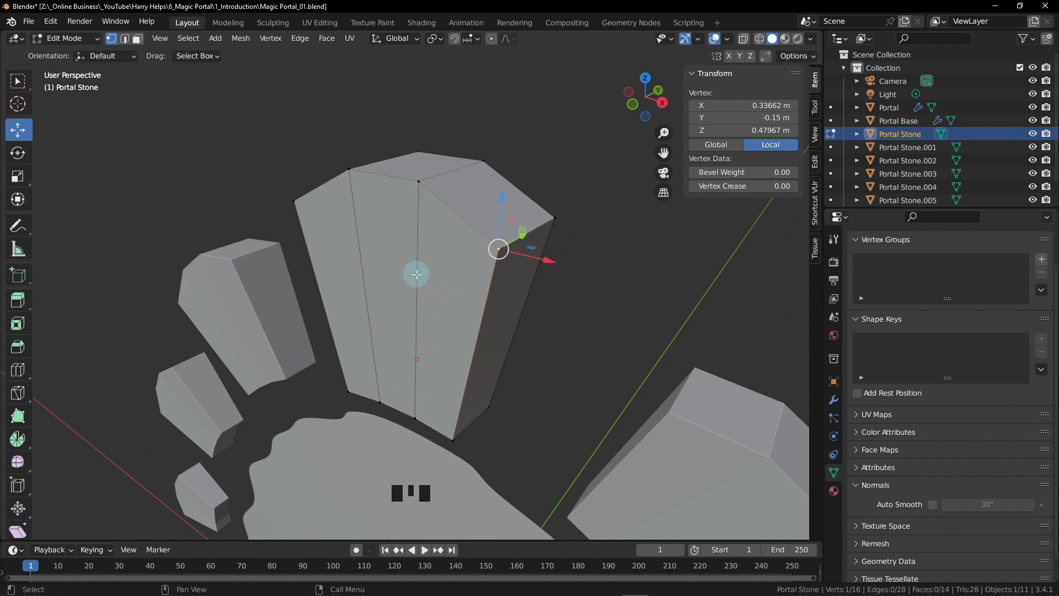
middle_click_drag(372, 416, 293, 404)
middle_click_drag(431, 181, 442, 217)
scroll(449, 210, "up", 3)
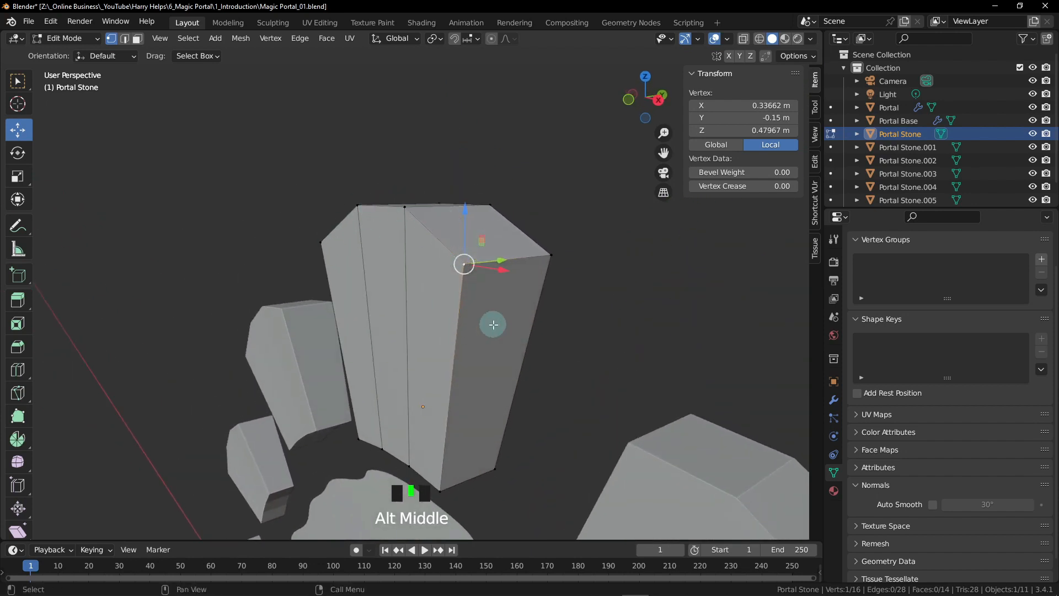
middle_click_drag(463, 276, 496, 276, "alt")
scroll(464, 271, "up", 2)
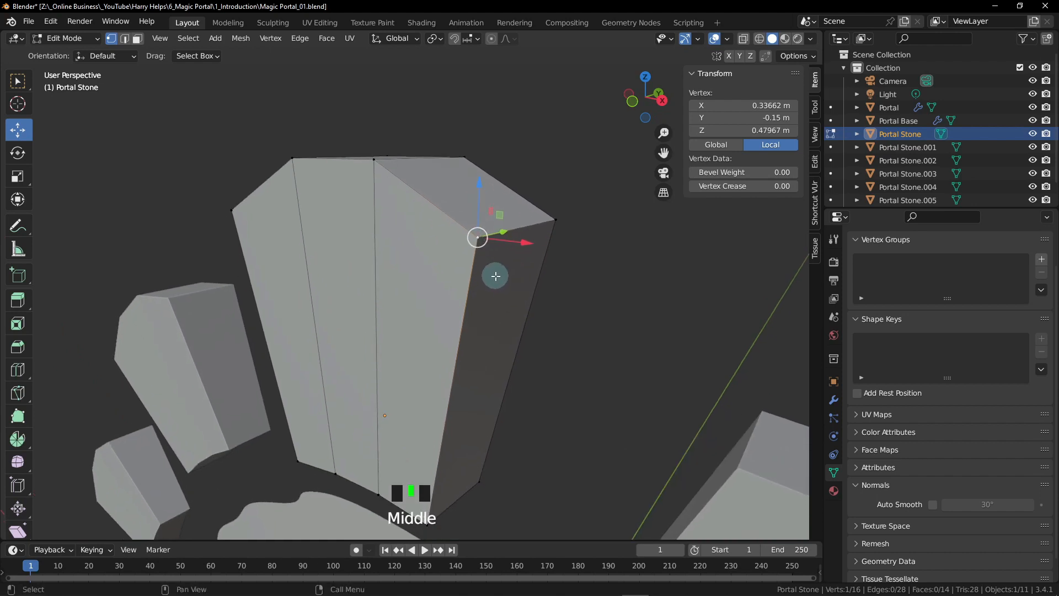
key("ctrl+b")
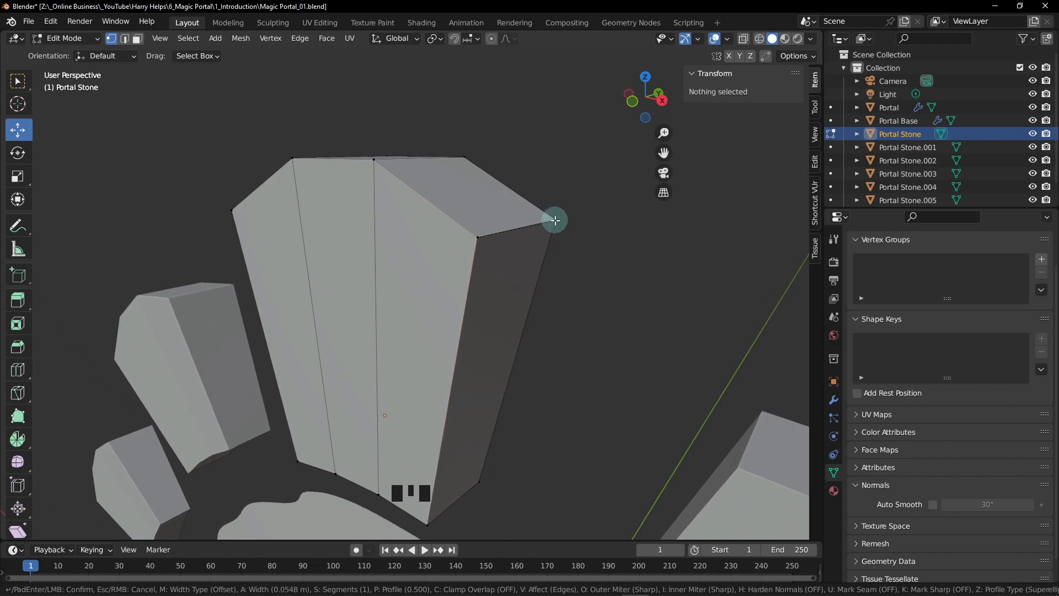
key("v")
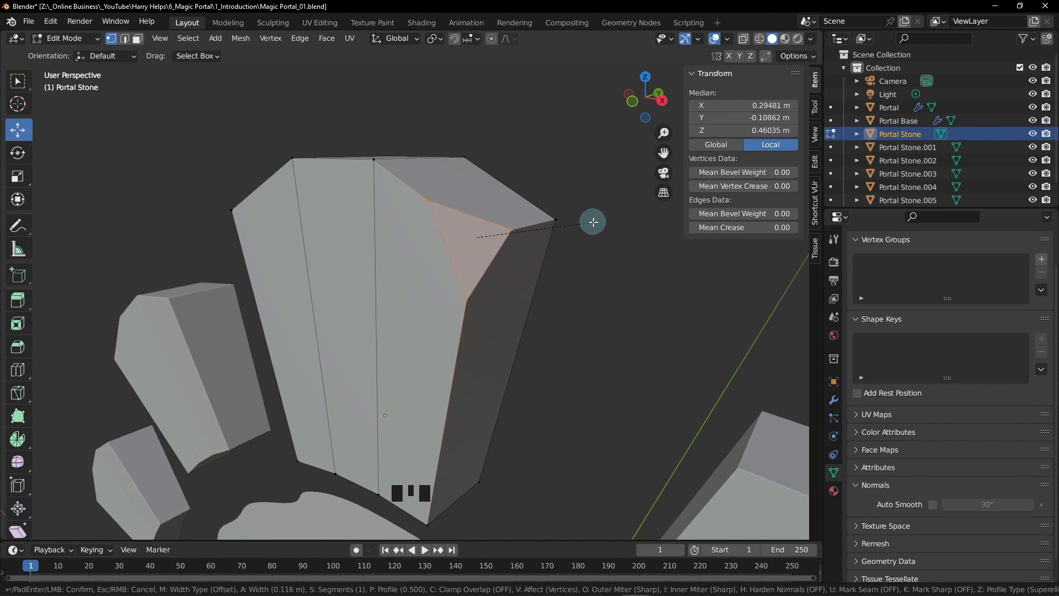
left_click(590, 221)
- Slide the chipped front corner's lowest vertex down the stone's +X edge by a factor of about 0.4, to about Z 0.16 m
middle_click_drag(589, 221, 536, 276, "alt")
scroll(526, 297, "down", 2)
left_click(521, 242)
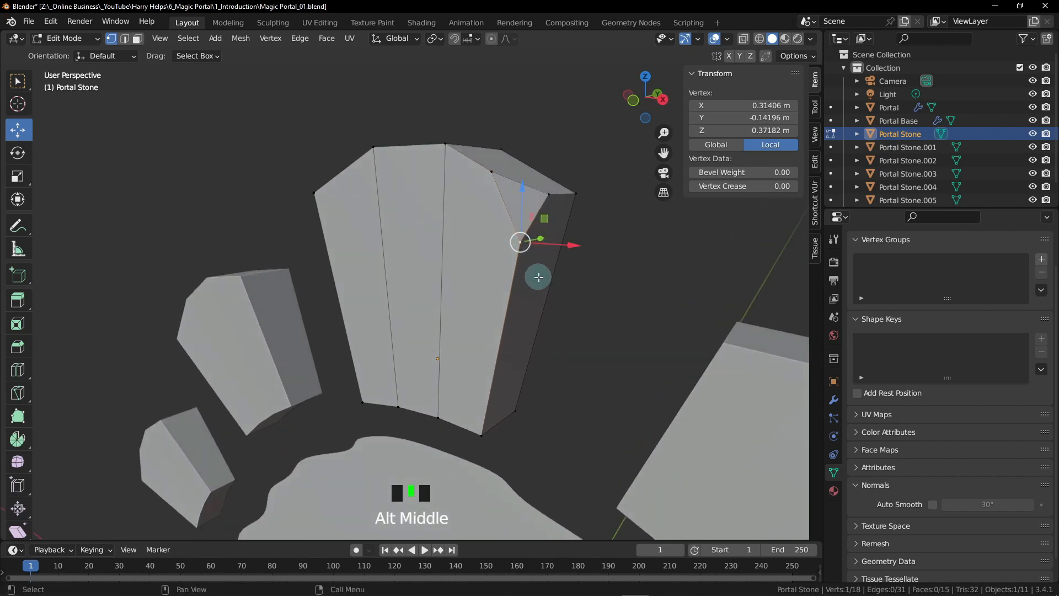
key("g")
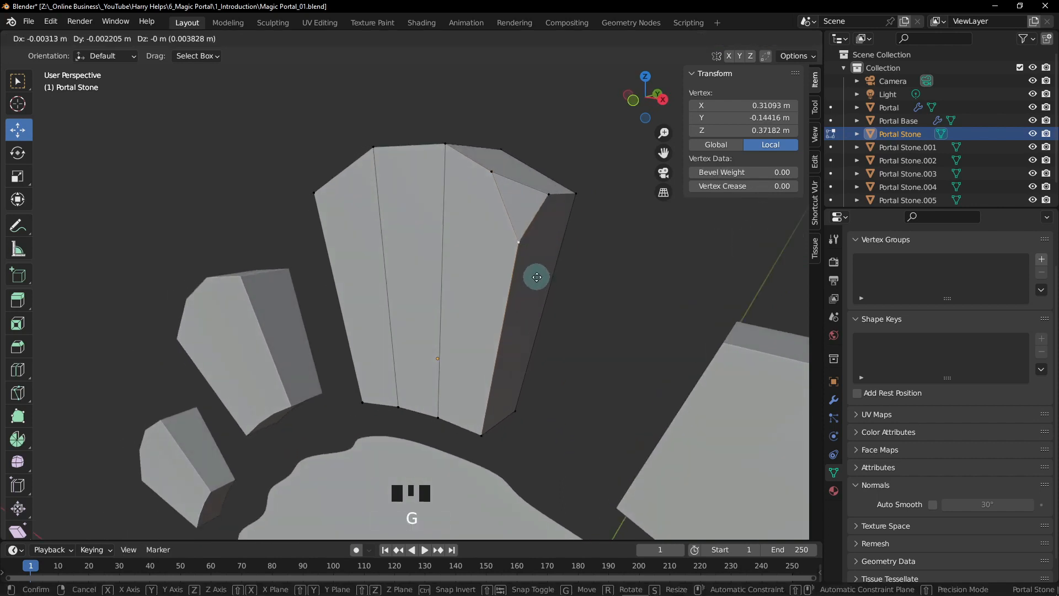
key("g")
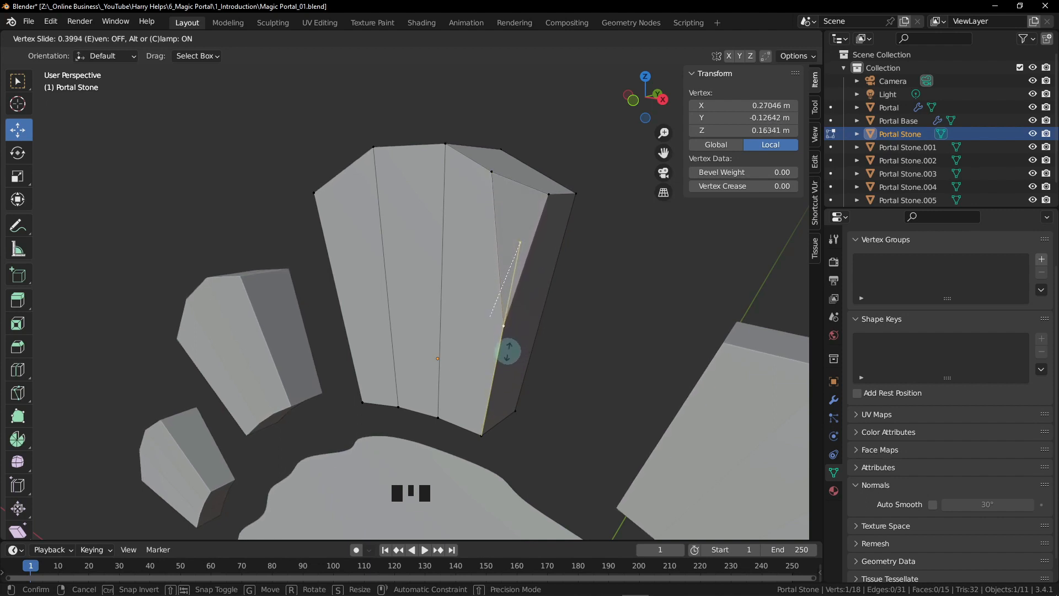
left_click(504, 347)
- Apply a one-segment vertex bevel about 0.054 m wide to the upper front vertex of the +X corner chip
middle_click_drag(504, 331, 487, 234, "alt")
left_click(502, 222)
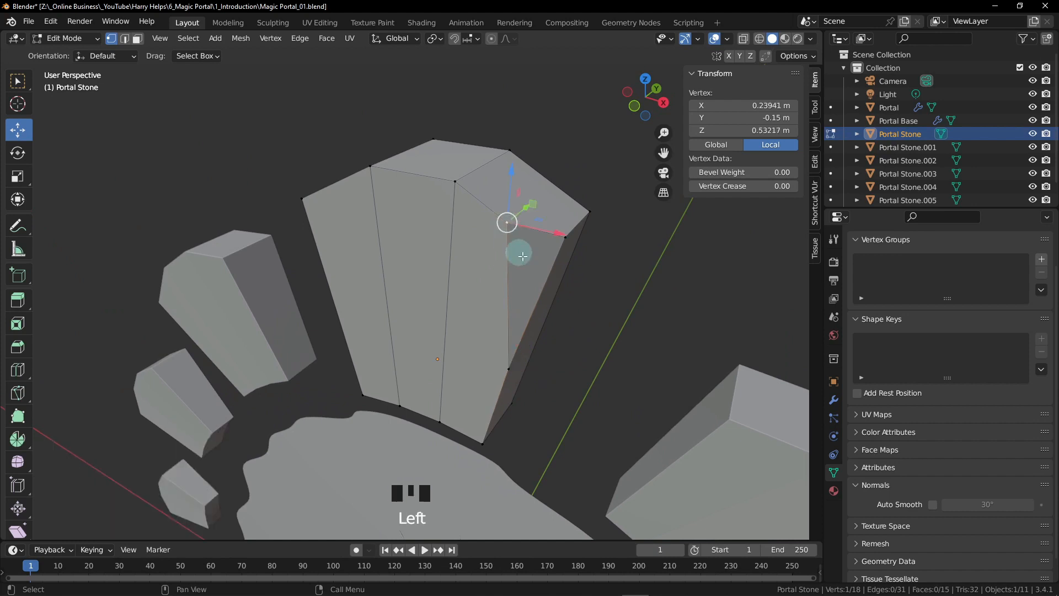
middle_click_drag(557, 356, 548, 226, "alt")
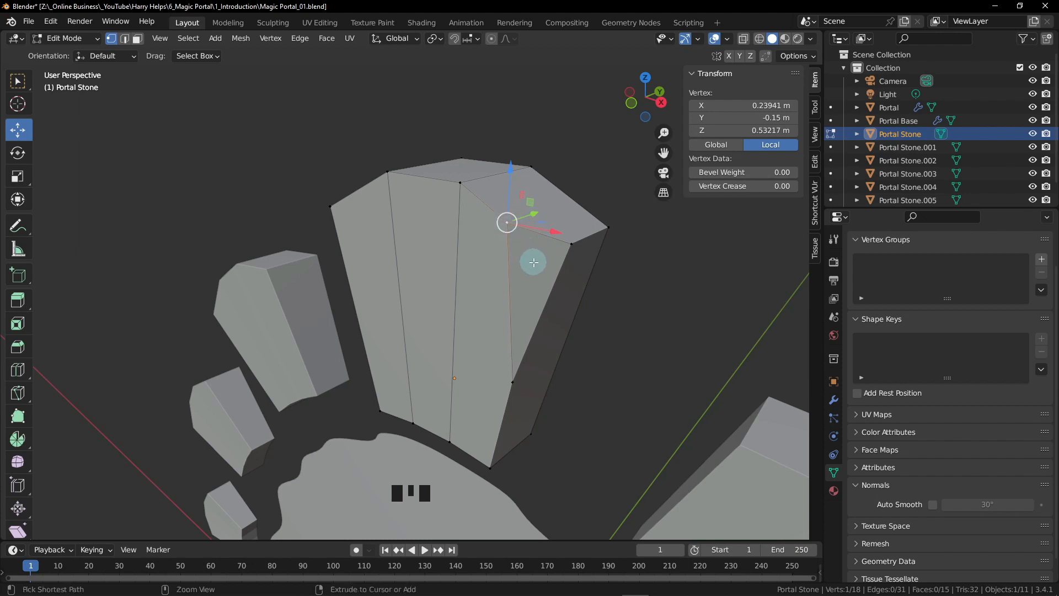
key("ctrl+b")
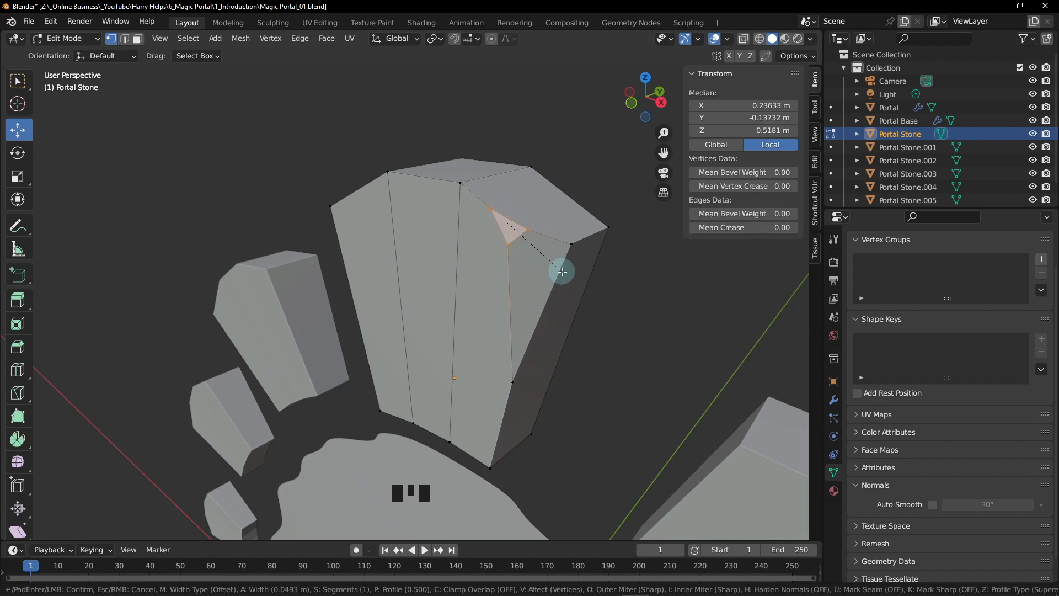
left_click(564, 272)
- Select the front top vertex on the stone's −X side and inspect the stone within the whole portal arrangement
mouse_move(502, 221)
middle_mouse_down("alt")
mouse_move(508, 230)
mouse_move(548, 189)
mouse_move(515, 229)
mouse_move(501, 228)
middle_mouse_up("alt")
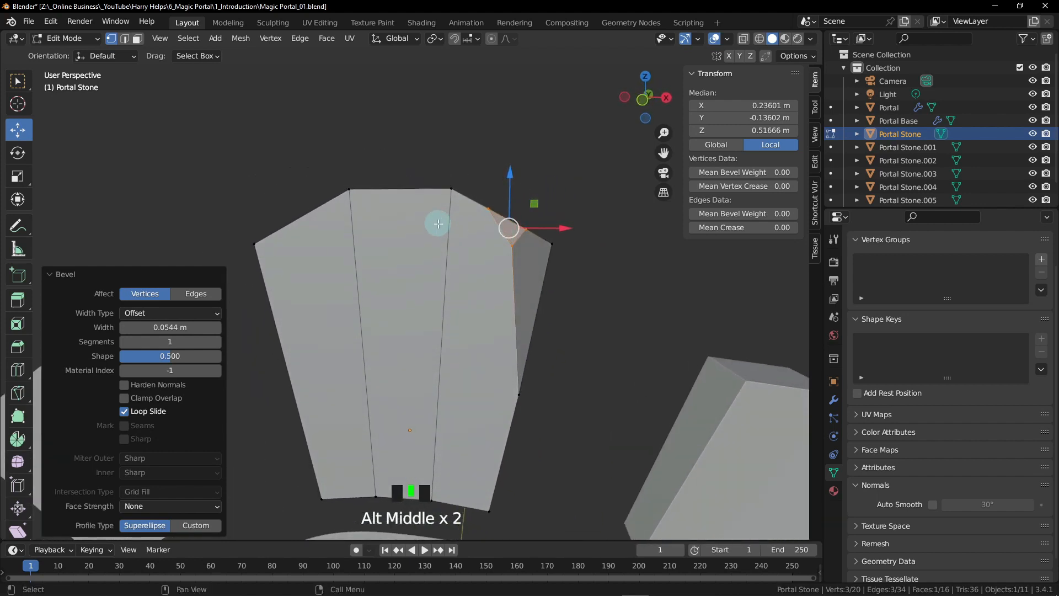
middle_click_drag(435, 222, 497, 320, "alt")
left_click(516, 238)
middle_click_drag(515, 239, 386, 156)
scroll(507, 349, "down", 2)
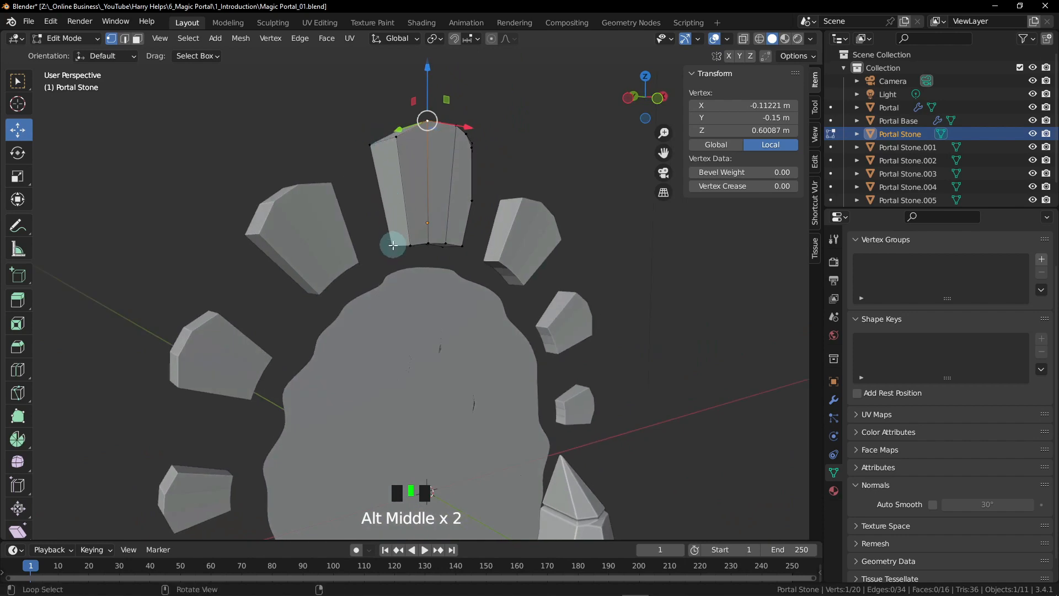
middle_click_drag(395, 243, 406, 156, "alt")
middle_click_drag(540, 285, 433, 303, "alt")
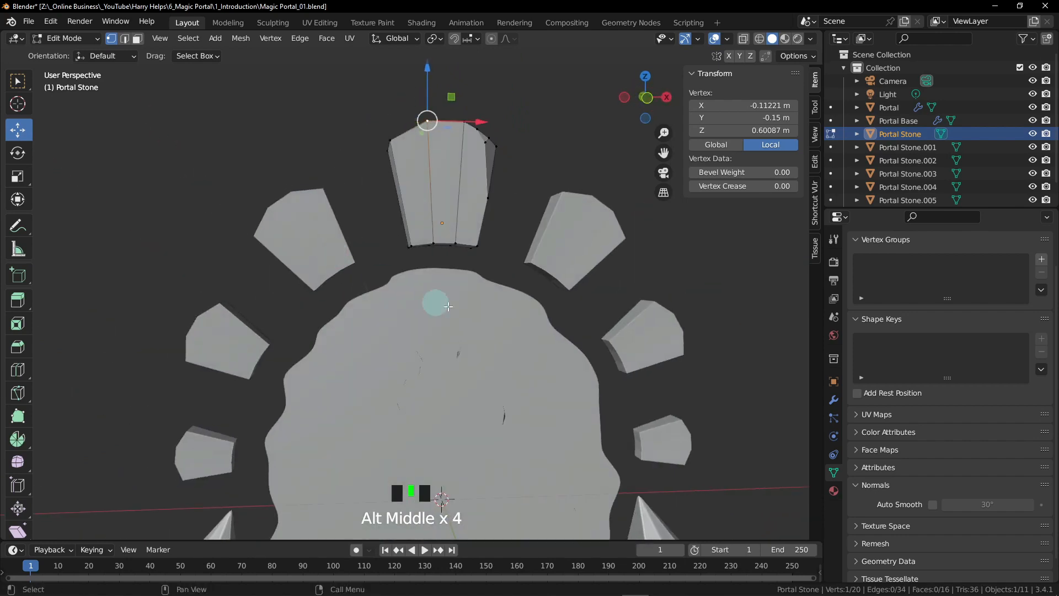
scroll(531, 359, "down", 1)
middle_click_drag(532, 359, 479, 257)
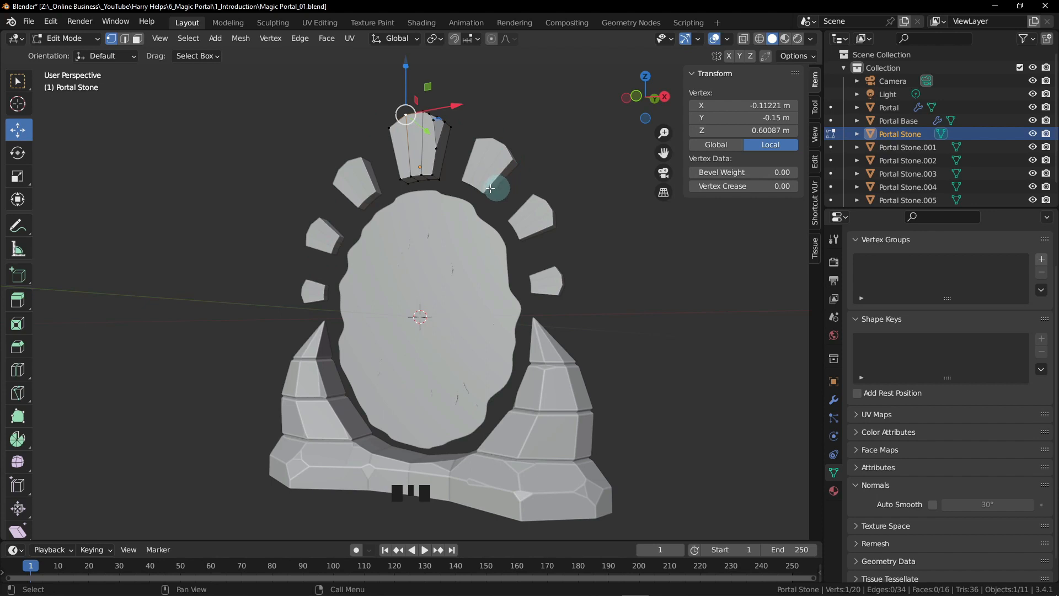
- Apply a one-segment vertex bevel about 0.034 m wide to the front top vertex on the stone's −X side
middle_click(419, 146, "alt")
middle_click_drag(419, 147, 426, 177)
scroll(421, 178, "up", 5)
middle_click(423, 172, "alt")
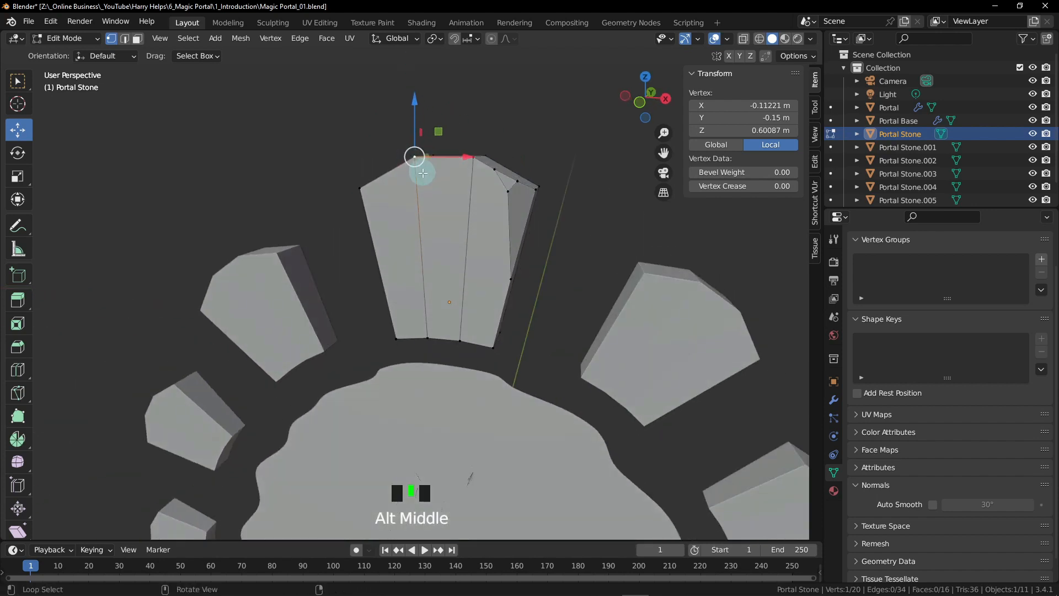
middle_click(438, 175, "alt")
middle_click(437, 172, "alt")
middle_click_drag(438, 173, 441, 179)
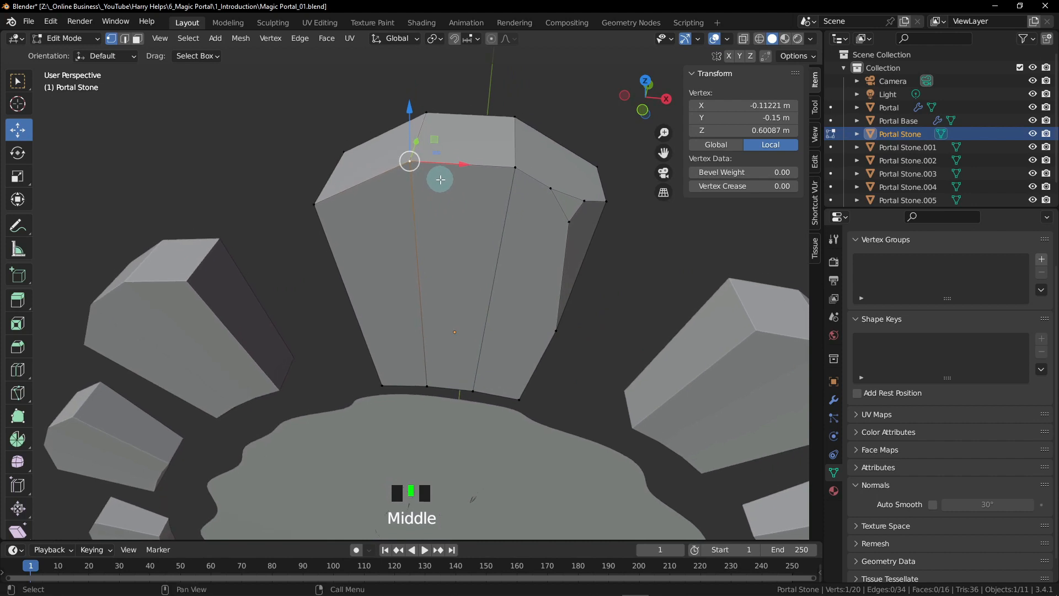
key("ctrl+b")
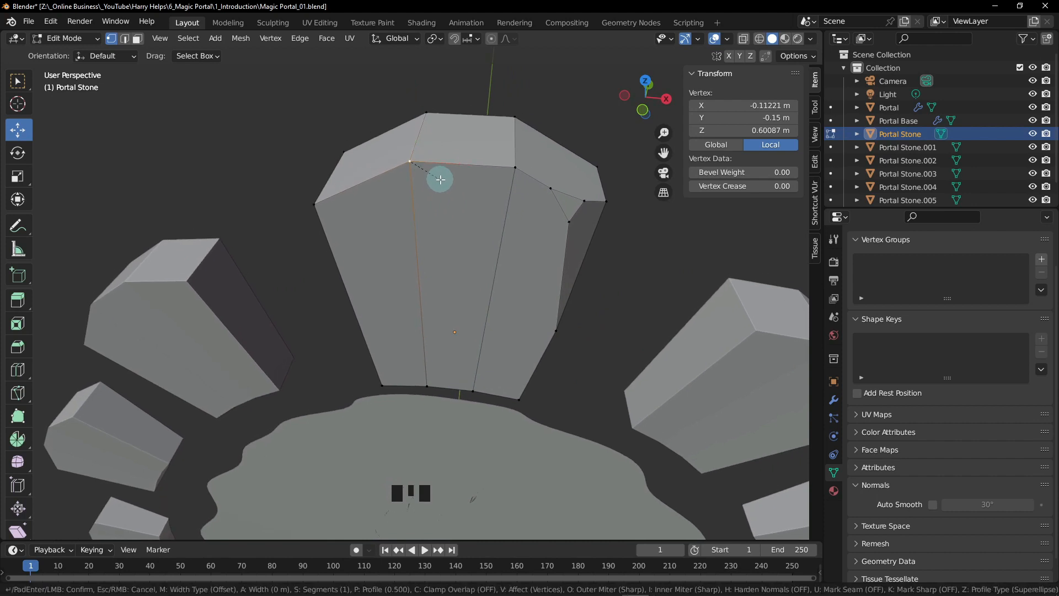
left_click(464, 152)
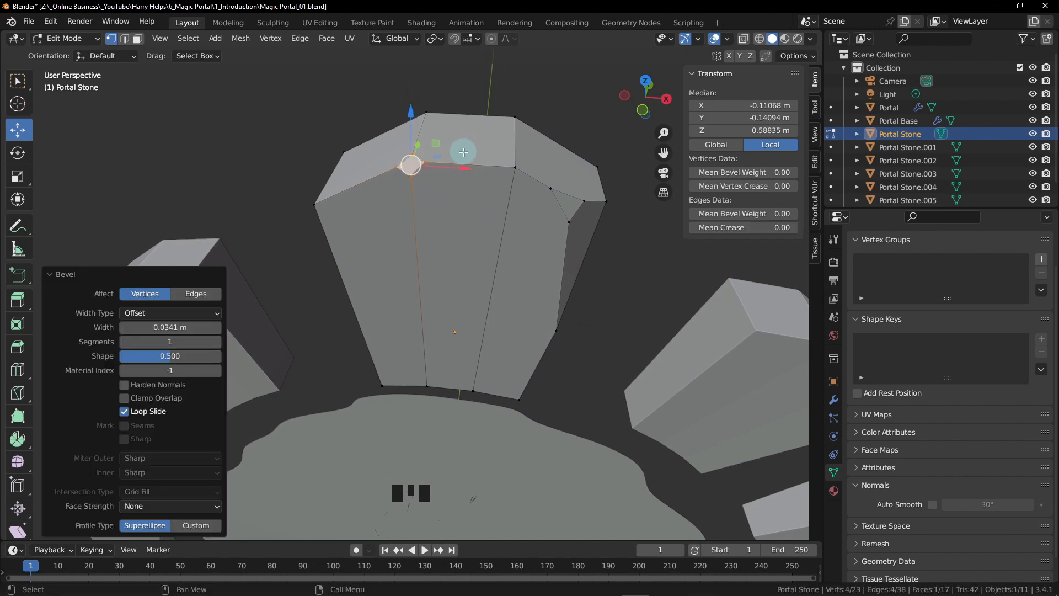
- Widen the new top chip by sliding its +X vertex along the top edge and its −X vertex outward by a factor of about 0.195
left_click(414, 162)
key("g")
key("g")
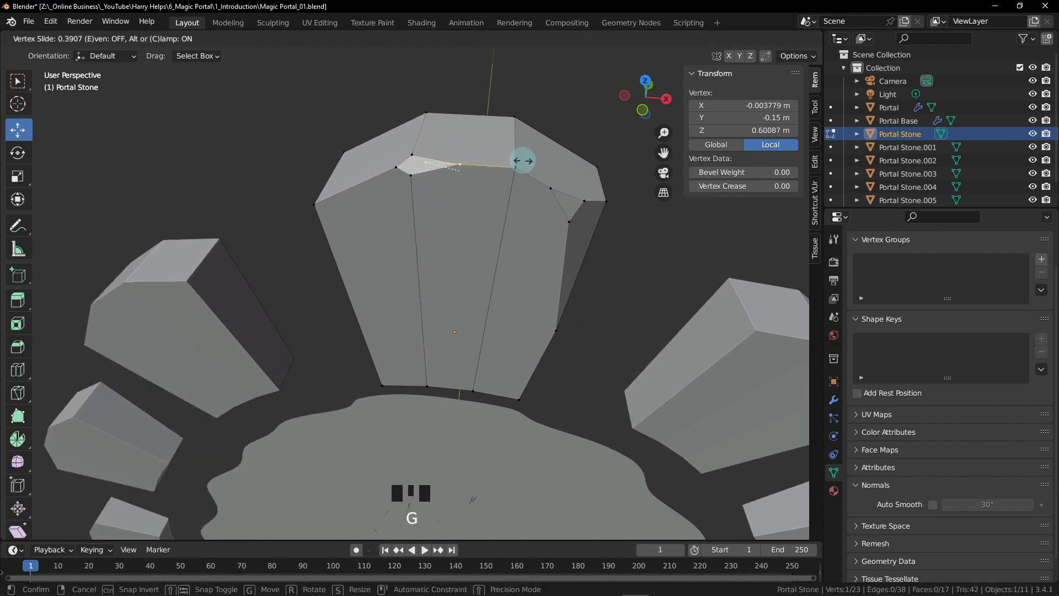
left_click(518, 157)
key("g")
key("g")
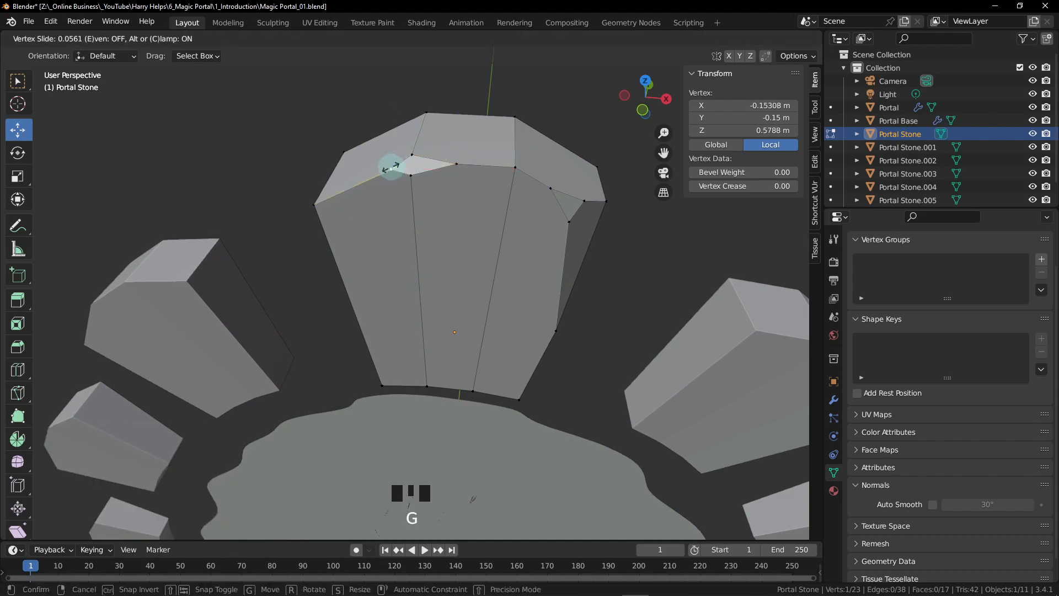
left_click(380, 170)
- Apply a one-segment vertex bevel to the front lower corner vertex on the stone's −X side
middle_click_drag(416, 230, 456, 231)
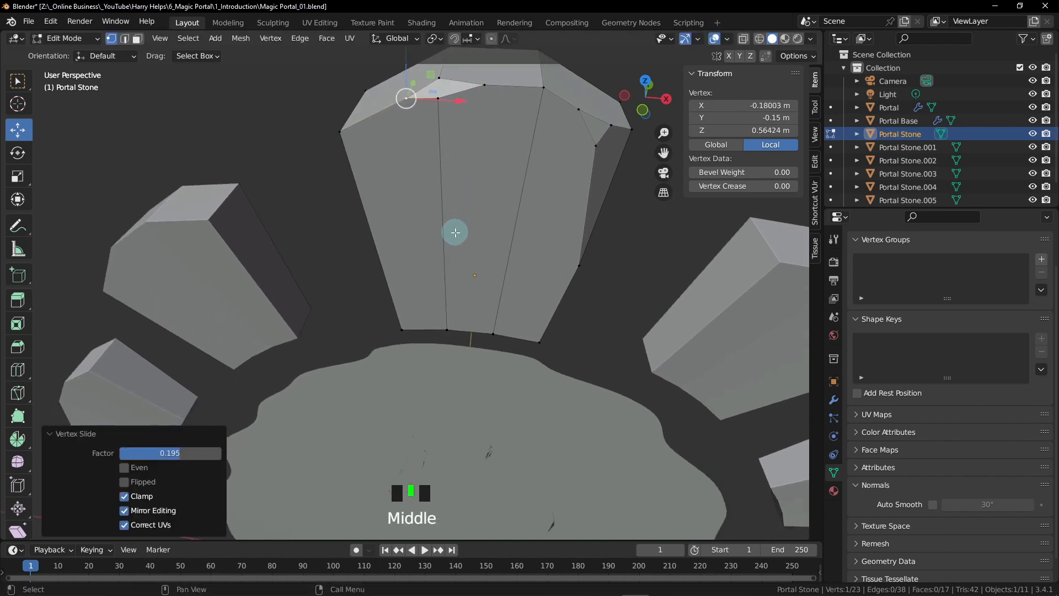
middle_click(520, 239, "alt")
middle_click(438, 355, "alt")
middle_click_drag(438, 354, 428, 324)
left_click(430, 315)
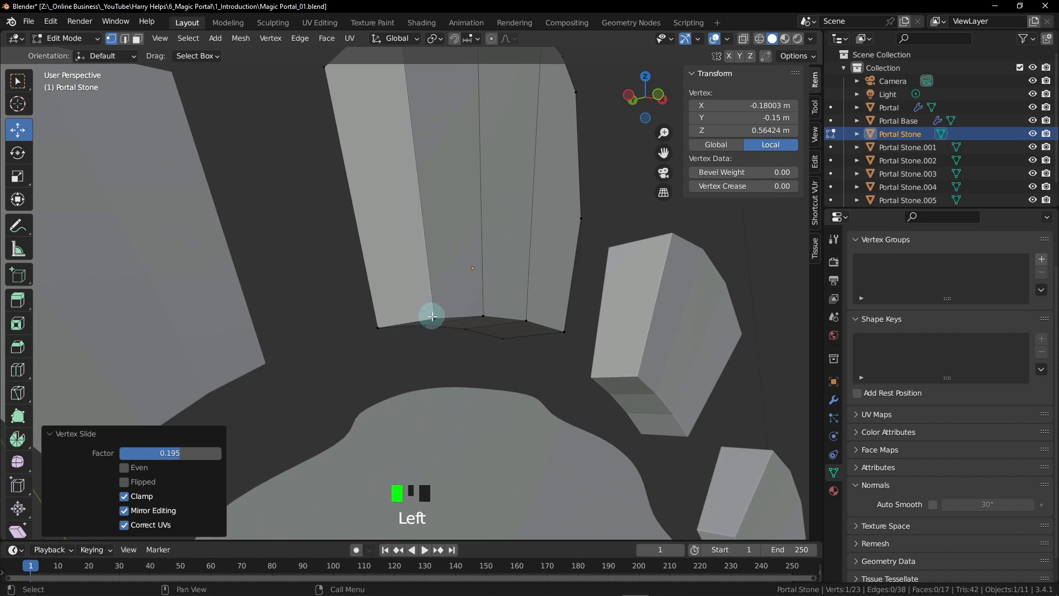
middle_click(454, 276, "alt")
key("ctrl+b")
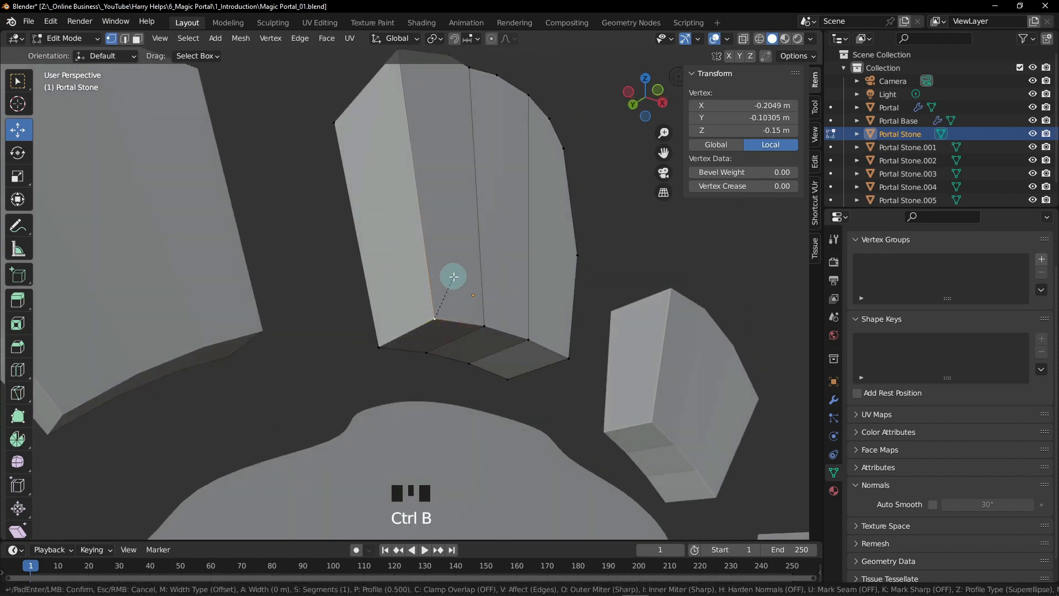
key("v")
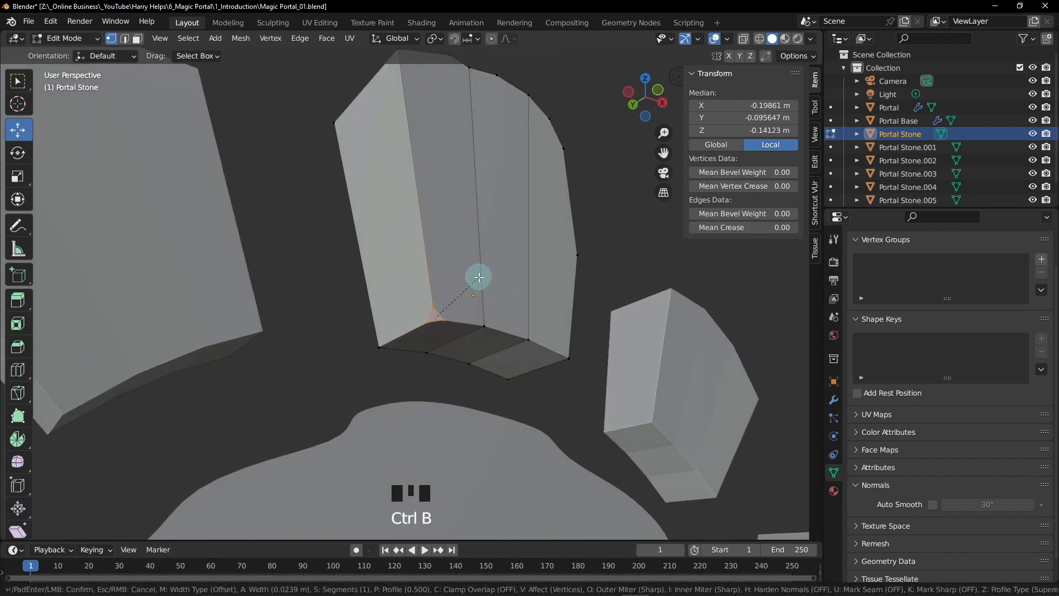
left_click(488, 276)
- Slide the lower −X chip's upper vertex up the side edge by a factor of about 0.24, to about Z 0.043 m
left_click(429, 291)
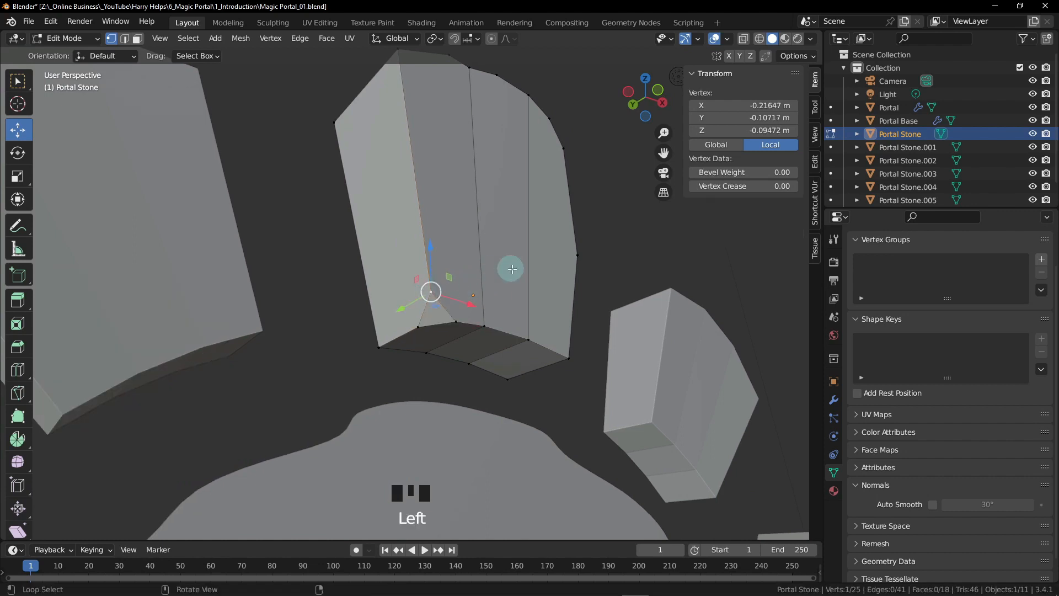
middle_click(432, 288, "alt")
key("g")
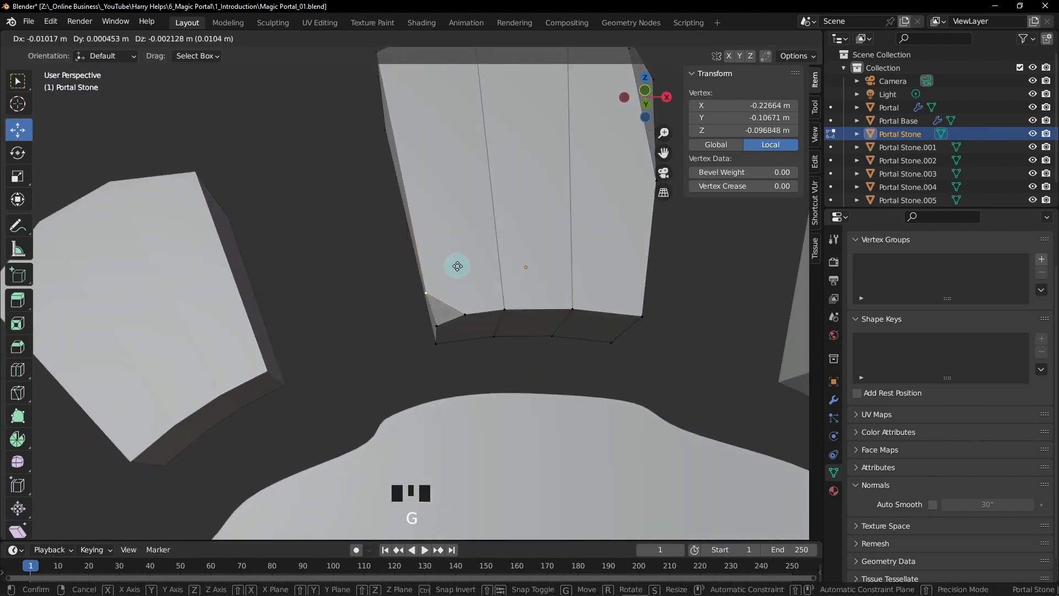
key("g")
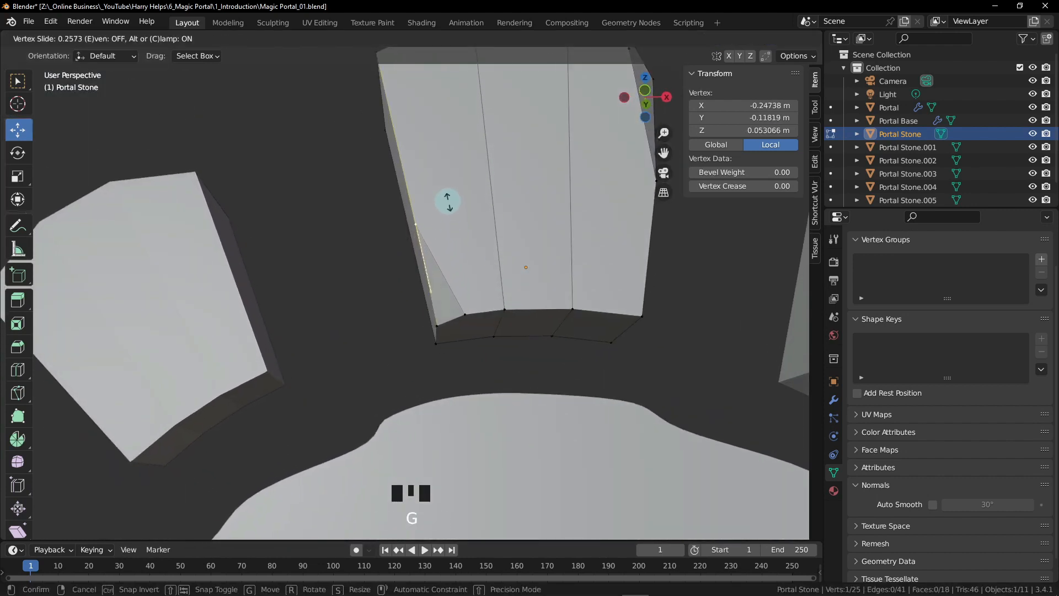
left_click(449, 208)
- Chip the front bottom middle vertex on the stone's +X side and slide the chip's inner vertex along the bottom edge
middle_click(519, 301, "alt")
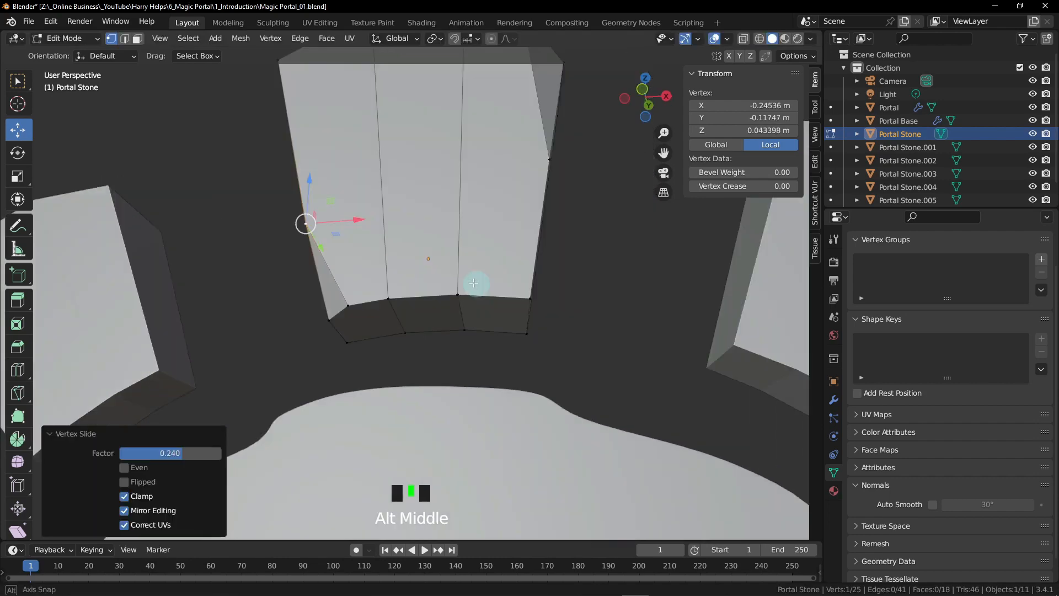
left_click(462, 292)
key("g")
key("g")
left_click(438, 265)
- Chip the stone's lower +X corner and several back corners with further vertex bevels, and clear the selection
middle_click_drag(438, 265, 601, 284)
key("ctrl+b")
left_click(550, 334)
key("ctrl+b")
left_click(561, 279)
middle_click_drag(550, 333, 519, 240)
key("ctrl+b")
middle_click(550, 287, "alt")
left_click(505, 267)
key("ctrl+b")
left_click(540, 288)
left_click(478, 402)
key("ctrl+b")
left_click(523, 329)
left_click(529, 331)
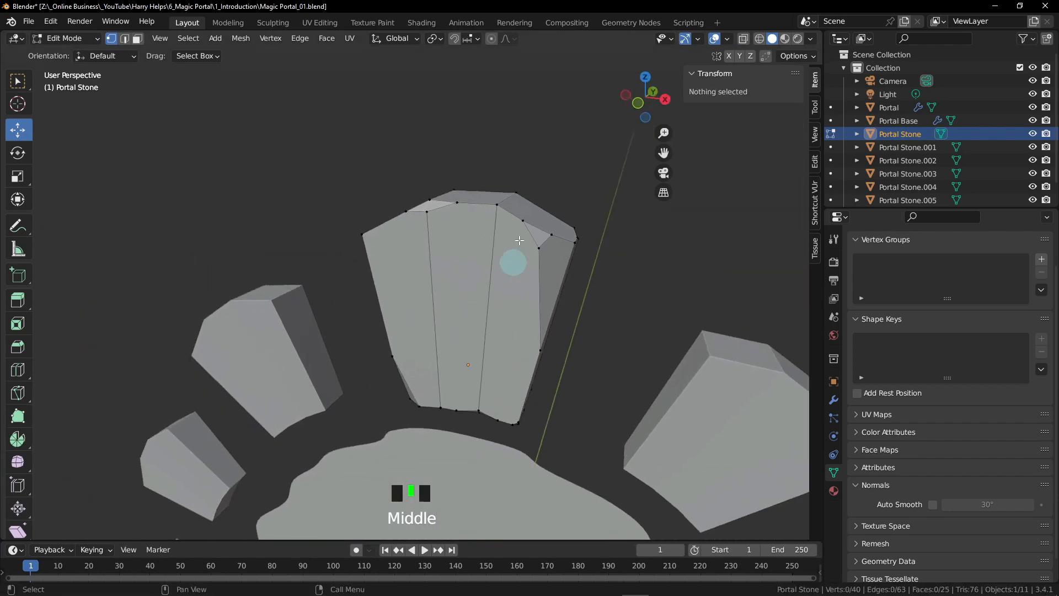
- Examine the stone's chipped corners and edges from the front, back, sides and underneath
middle_click_drag(407, 259, 434, 331, "alt")
middle_click_drag(551, 343, 416, 356, "alt")
middle_click_drag(436, 251, 533, 243, "alt")
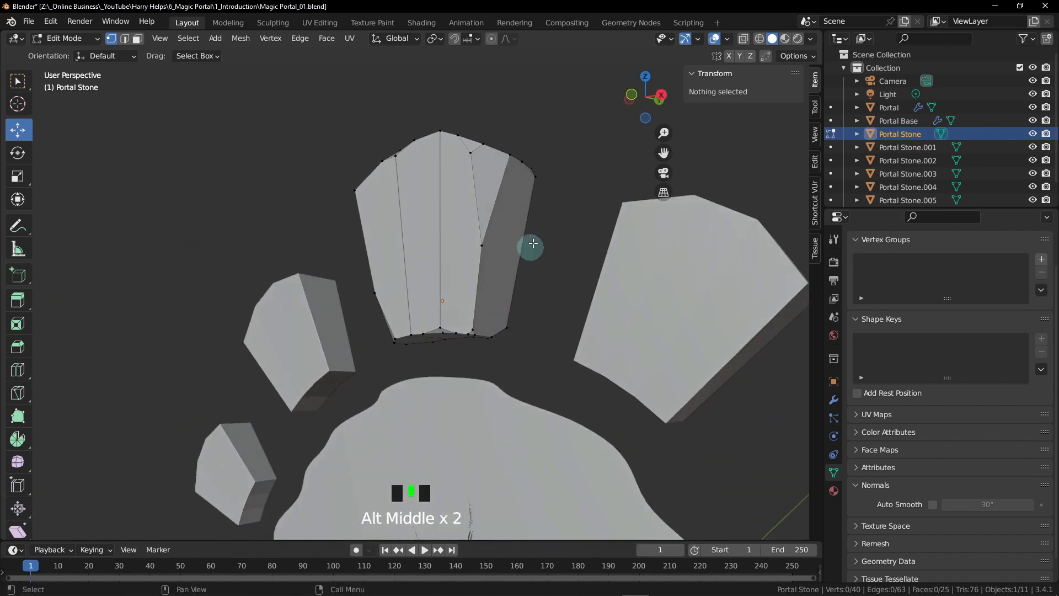
middle_click_drag(516, 183, 476, 248, "alt")
middle_click(475, 250, "alt")
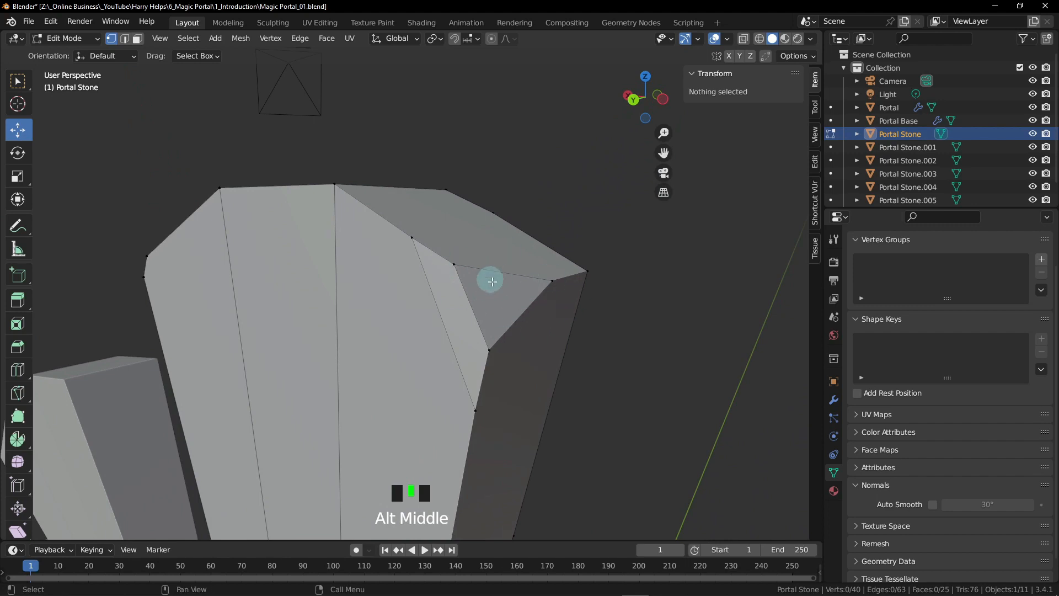
scroll(499, 286, "down", 2)
middle_click(496, 264, "alt")
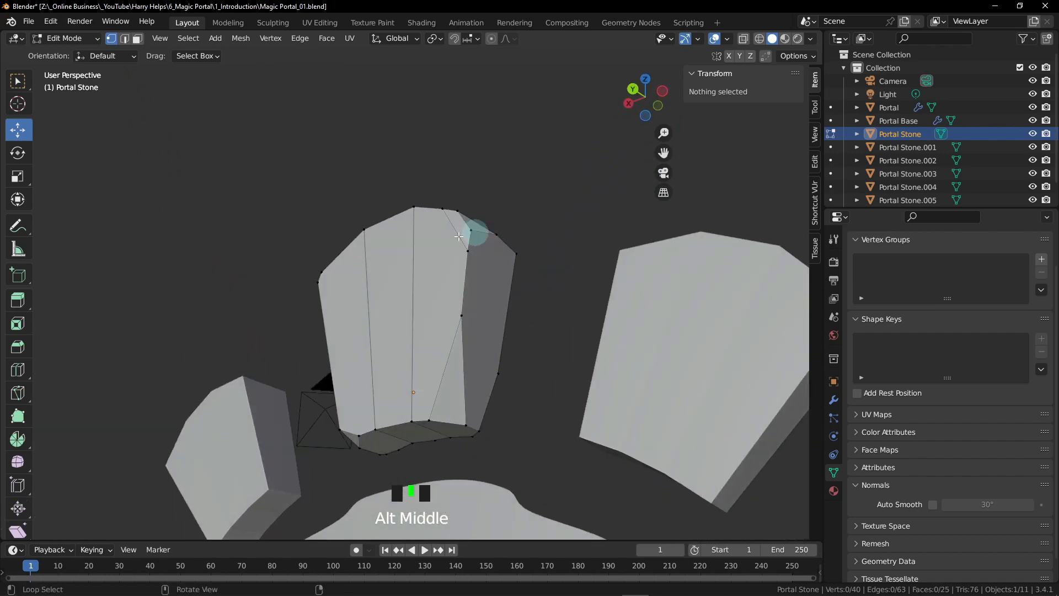
middle_click(521, 267, "alt")
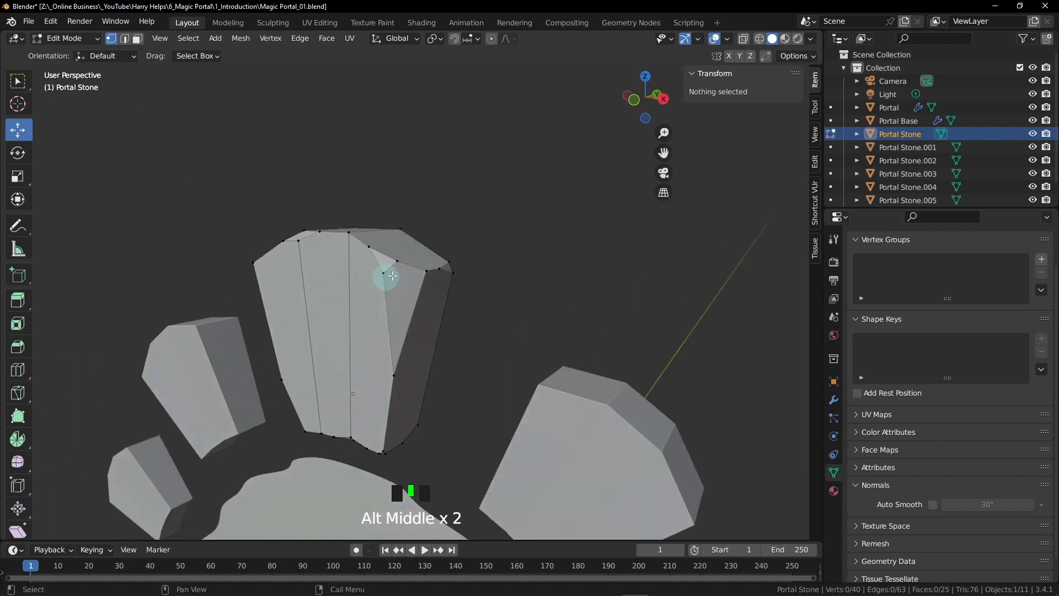
middle_click_drag(416, 250, 486, 316)
scroll(504, 343, "down", 2)
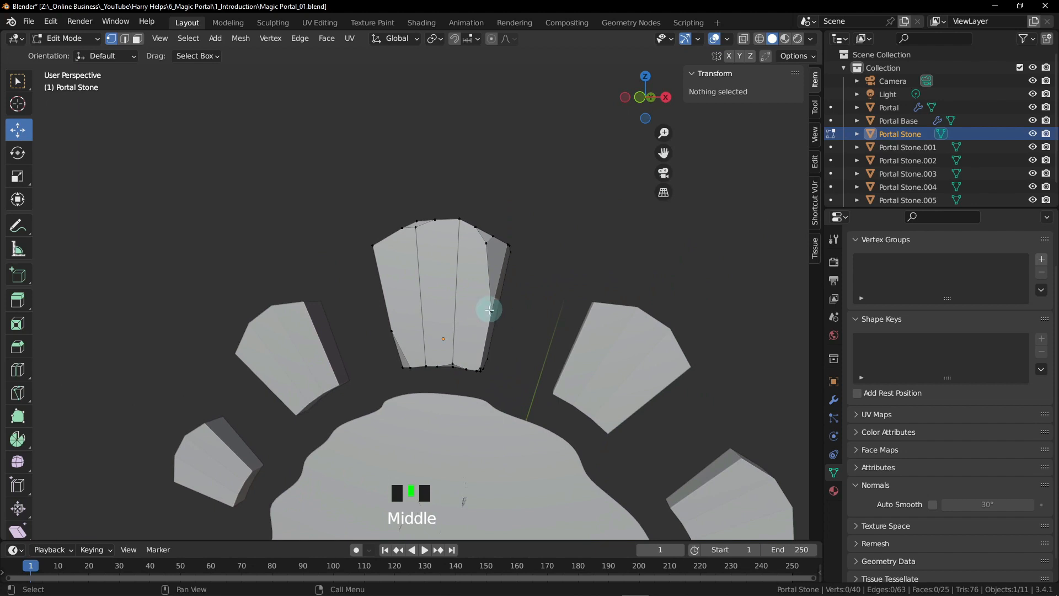
- Return the chipped stone to Object Mode and compare it with the surrounding unchipped stones from several angles
key("Tab")
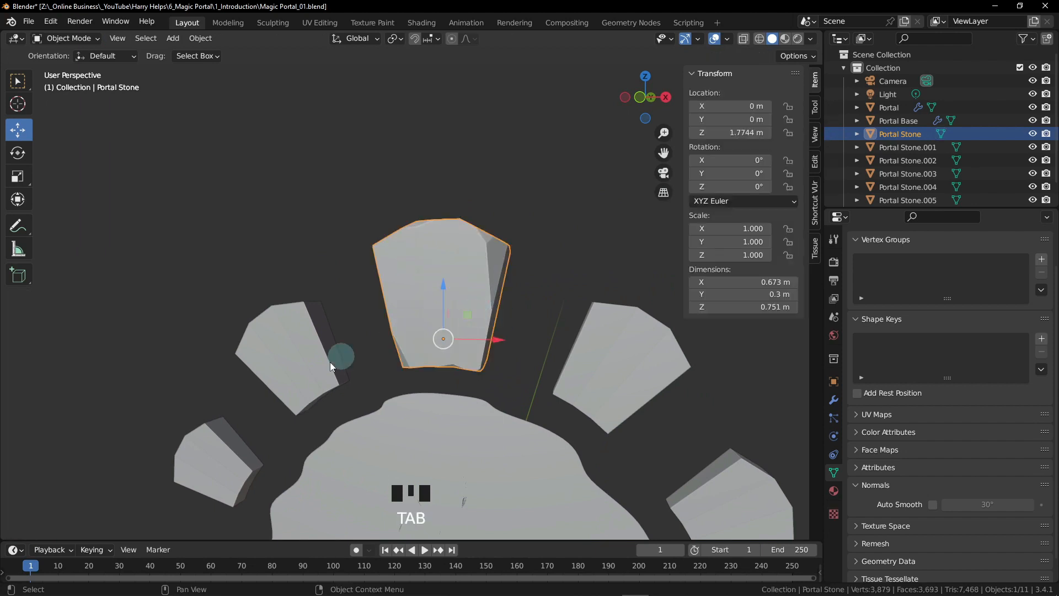
middle_click_drag(339, 354, 359, 280)
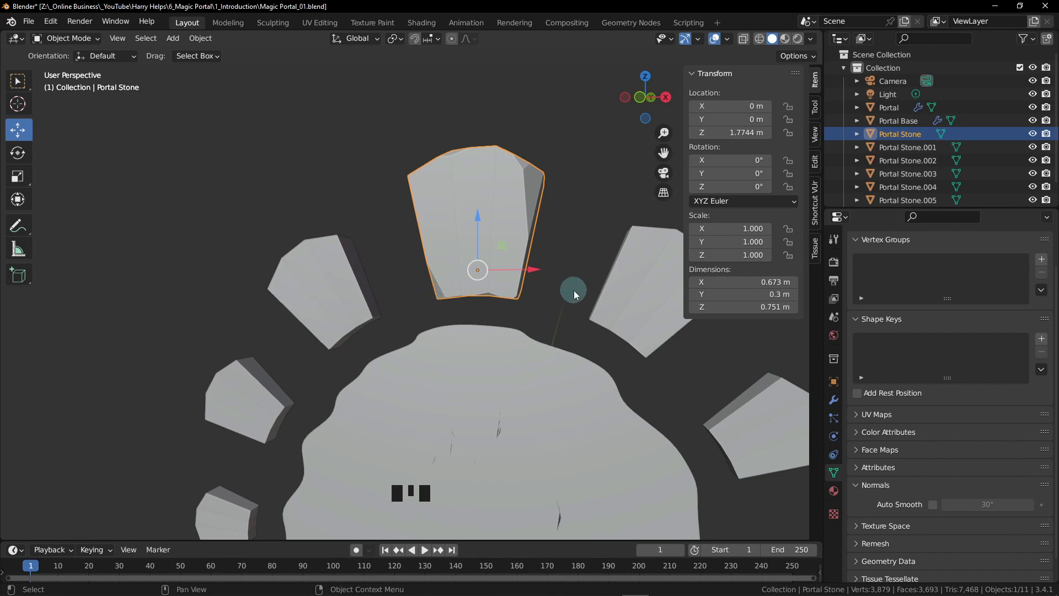
mouse_move(329, 300)
middle_mouse_down("alt")
mouse_move(386, 328)
mouse_move(338, 296)
middle_mouse_up("alt")
middle_click_drag(601, 333, 461, 251, "alt")
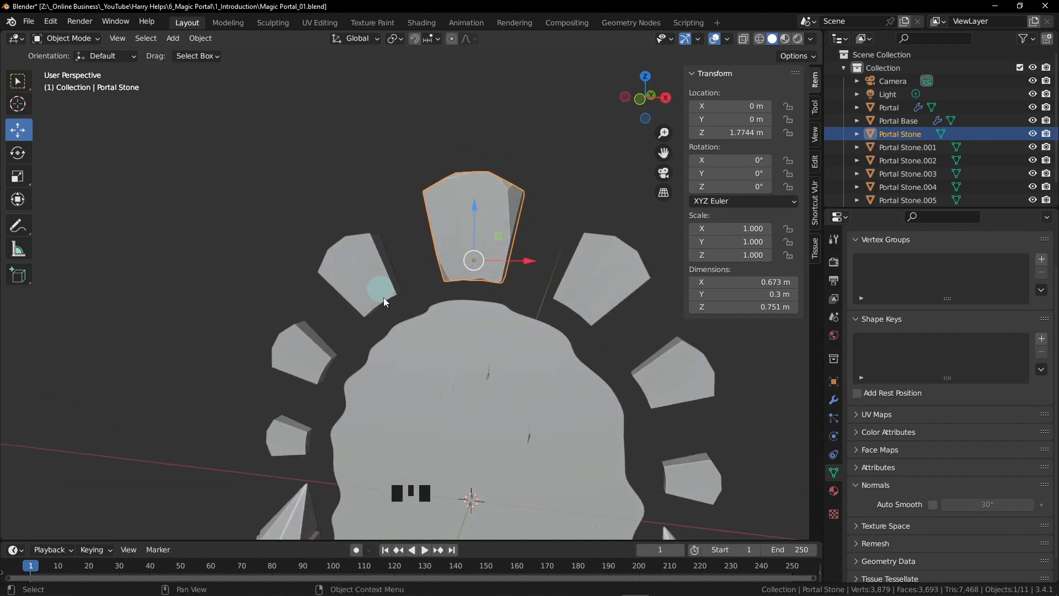
middle_click_drag(574, 315, 500, 243, "alt")
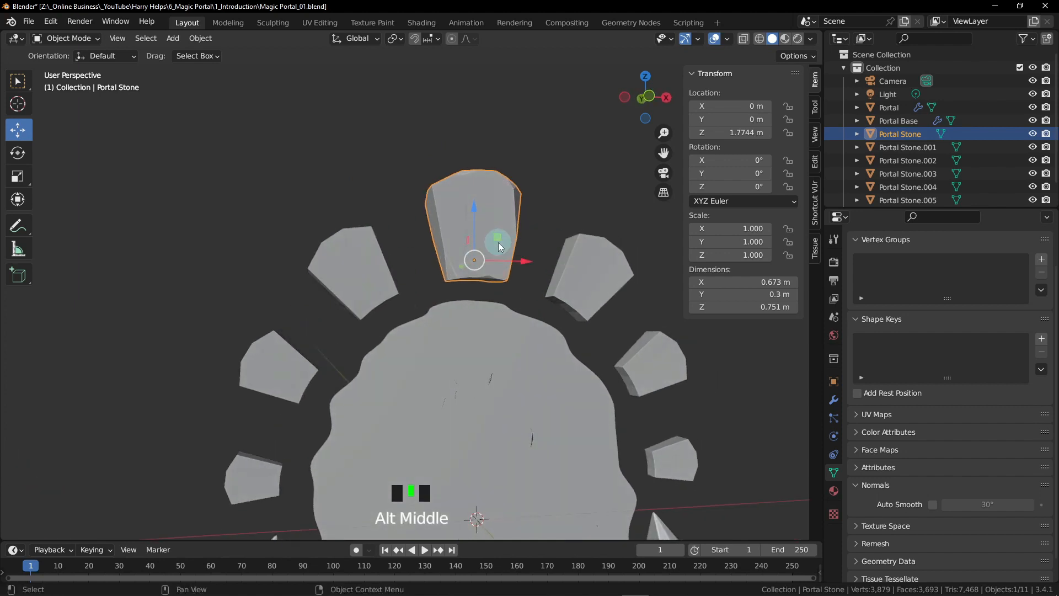
middle_click_drag(498, 243, 499, 200, "alt")
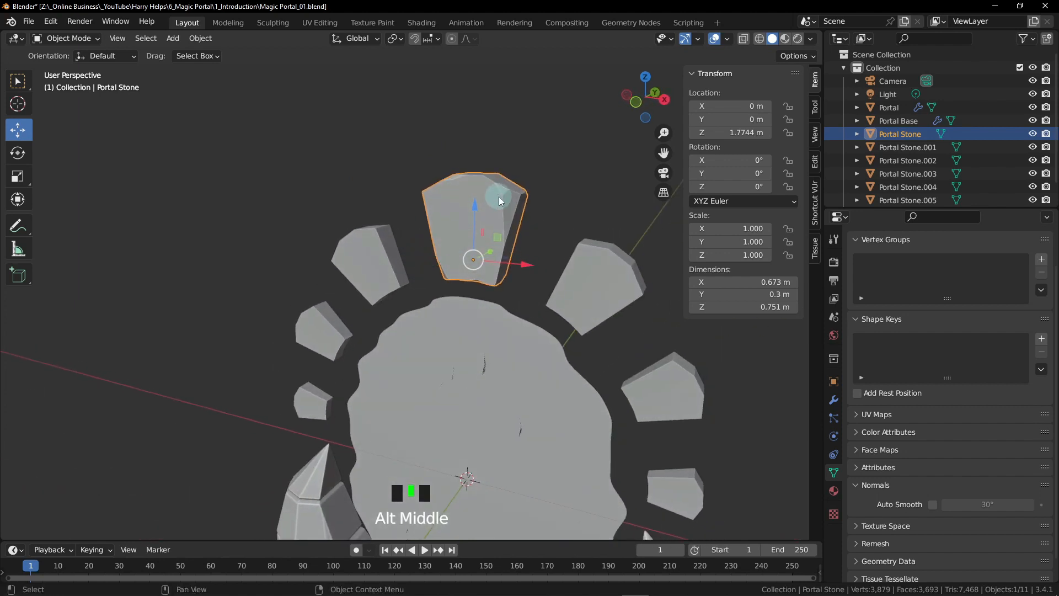
- Examine the chipped top stone alongside the unchipped stones from the front, both sides, above and below
scroll(494, 196, "up", 2)
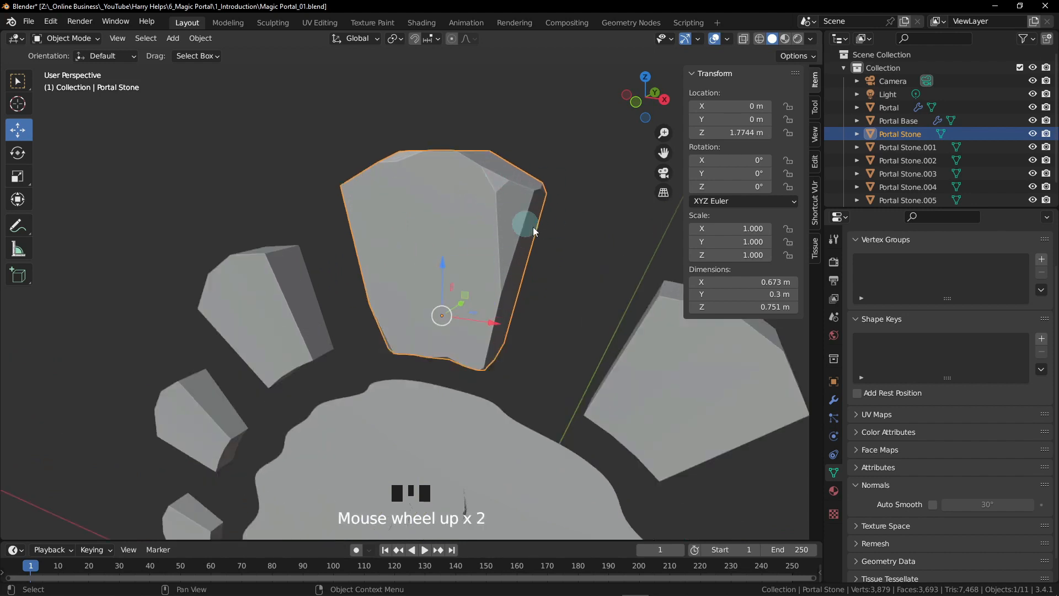
scroll(533, 227, "down", 1)
middle_click_drag(418, 257, 478, 210, "alt")
middle_click_drag(538, 248, 391, 290, "alt")
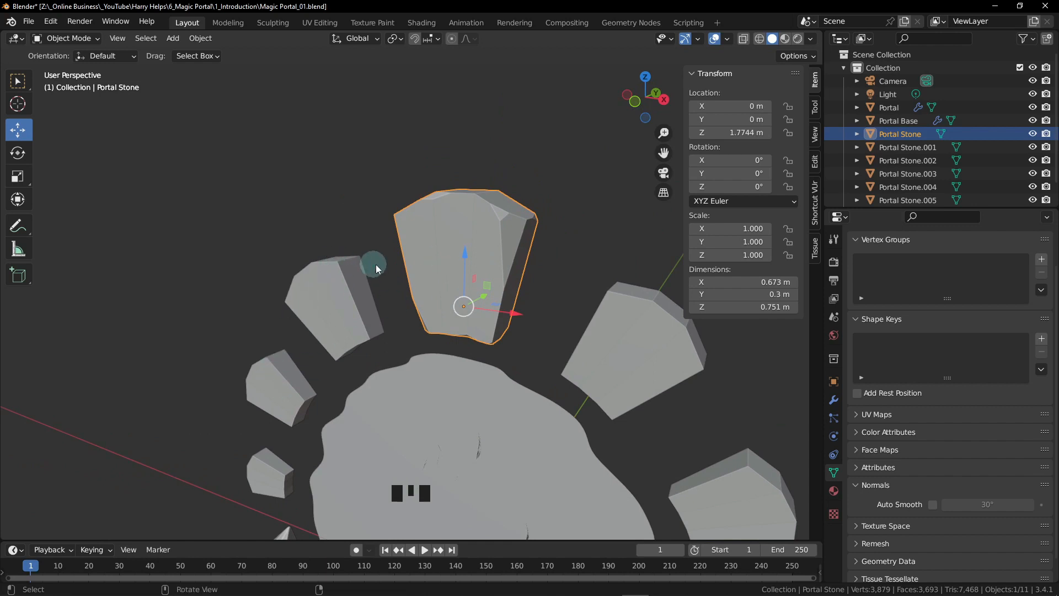
middle_click_drag(376, 264, 418, 241, "alt")
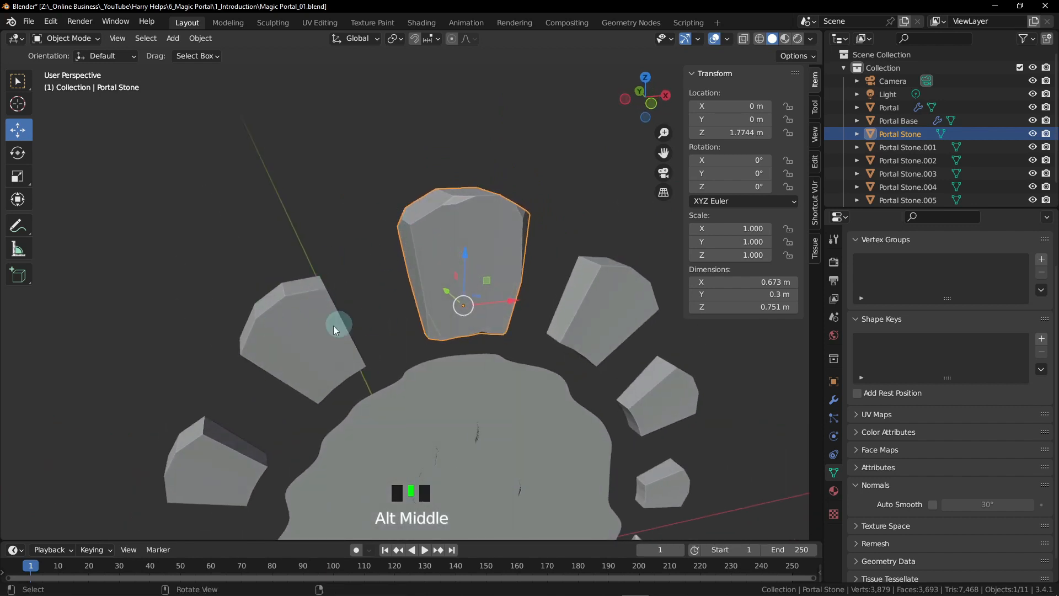
middle_click_drag(333, 329, 412, 290, "alt")
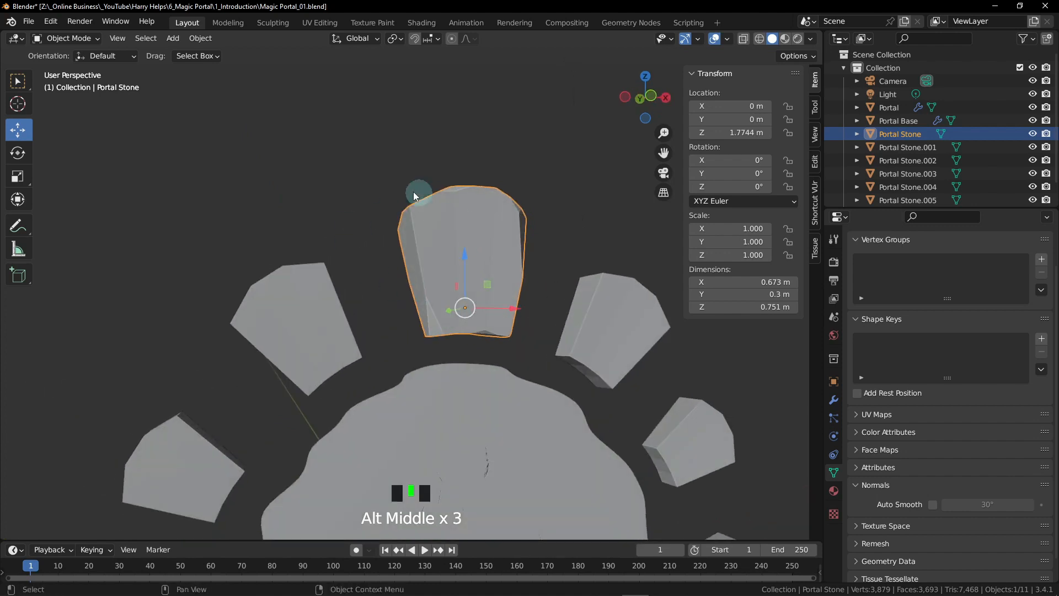
middle_click_drag(578, 346, 446, 198, "alt")
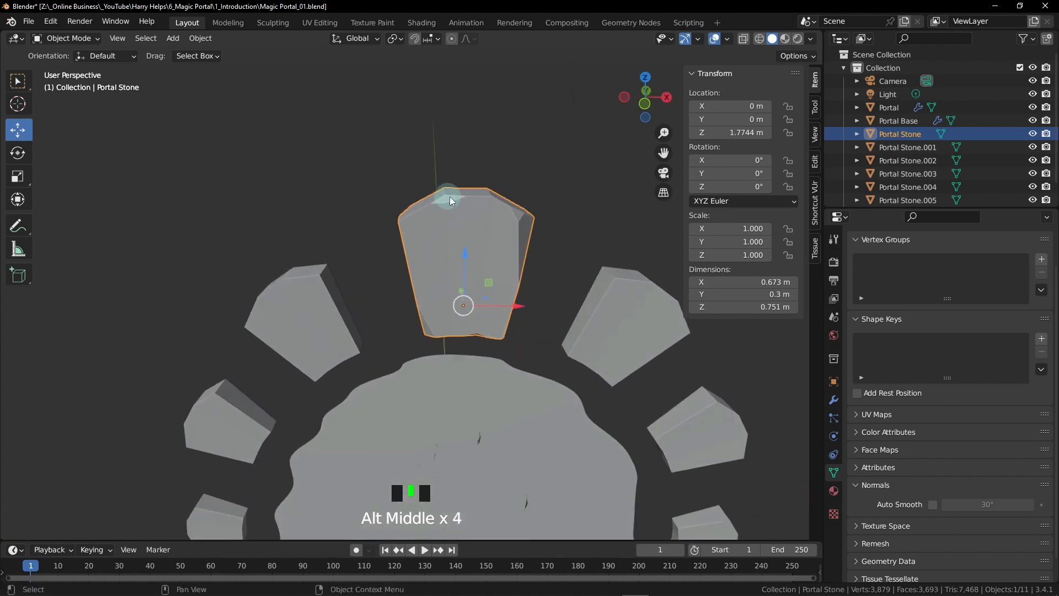
mouse_move(459, 198)
middle_mouse_down("alt")
mouse_move(496, 240)
mouse_move(475, 330)
mouse_move(480, 273)
mouse_move(442, 187)
middle_mouse_up("alt")
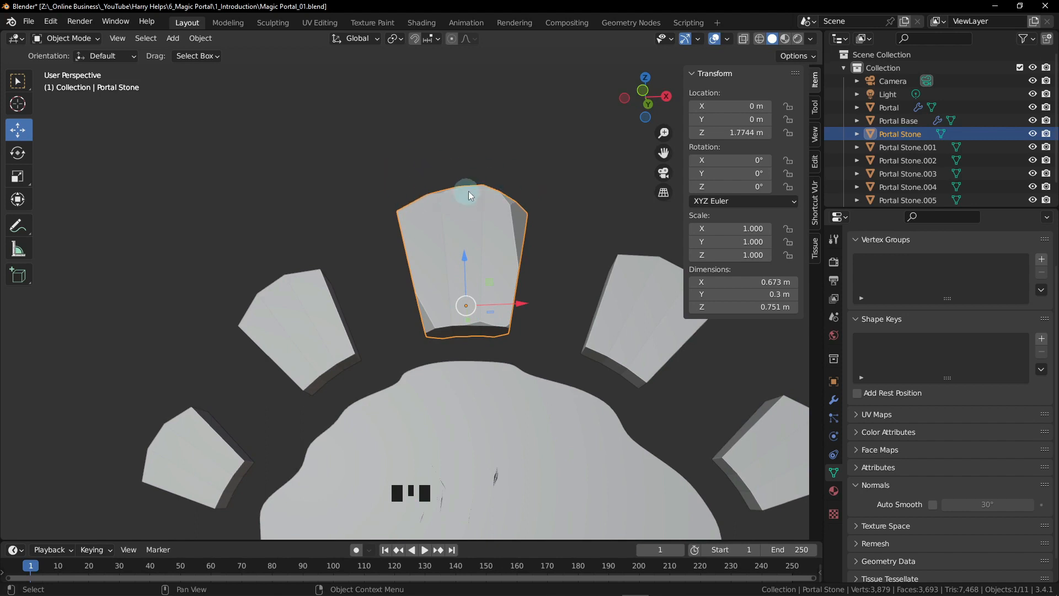
scroll(476, 204, "down", 2)
middle_click_drag(476, 203, 386, 260)
scroll(574, 287, "down", 1)
middle_click_drag(574, 287, 458, 316)
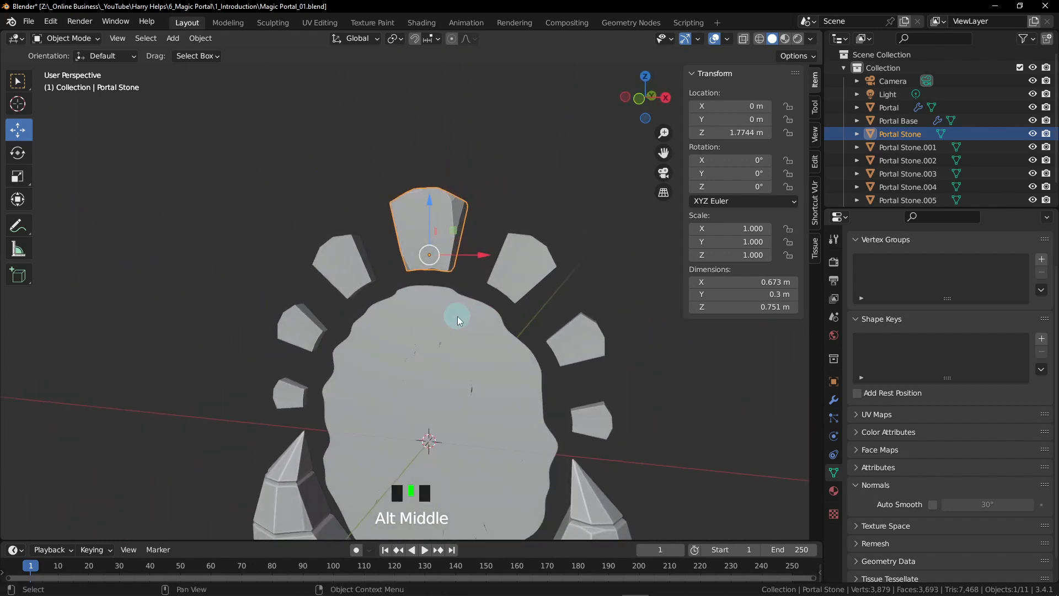
scroll(385, 238, "up", 2)
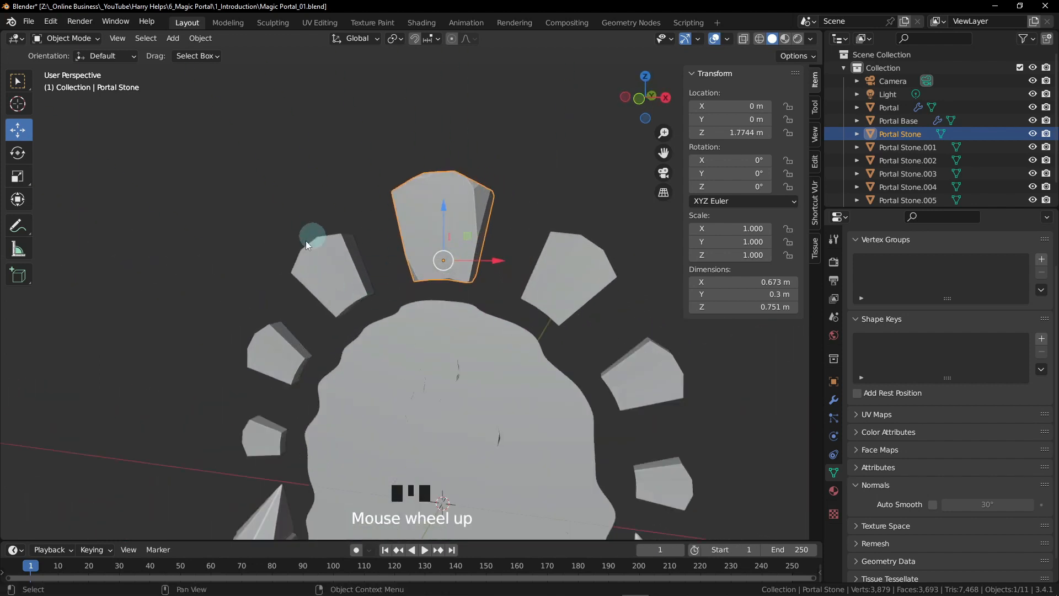
- Open Portal Stone.001, next to the top stone on the -X side, for mesh editing and select its front upper +X corner vertex
left_click(326, 271)
left_click(276, 362)
left_click(265, 435)
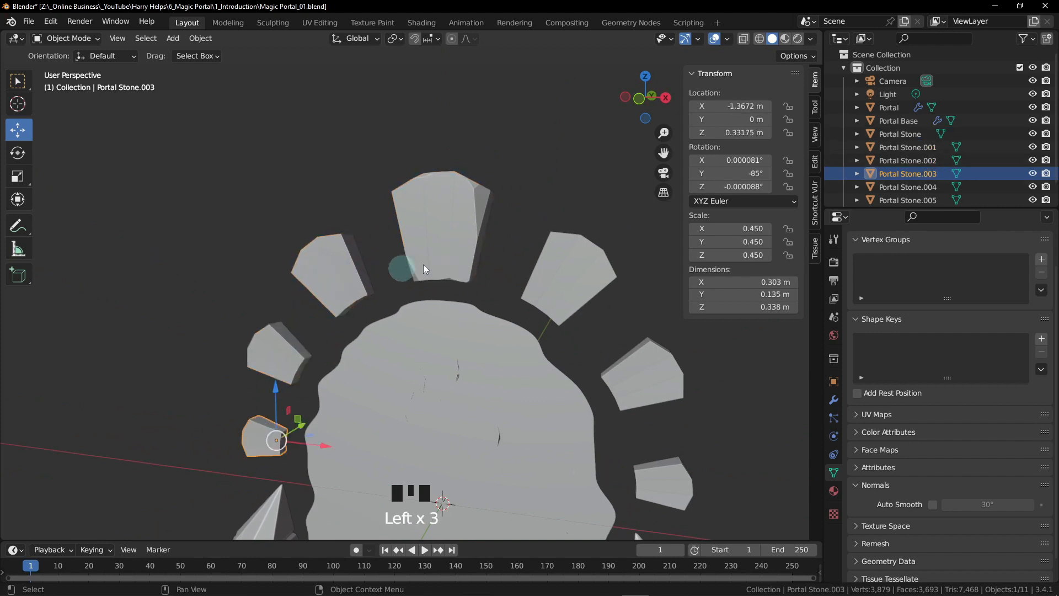
left_click(331, 260)
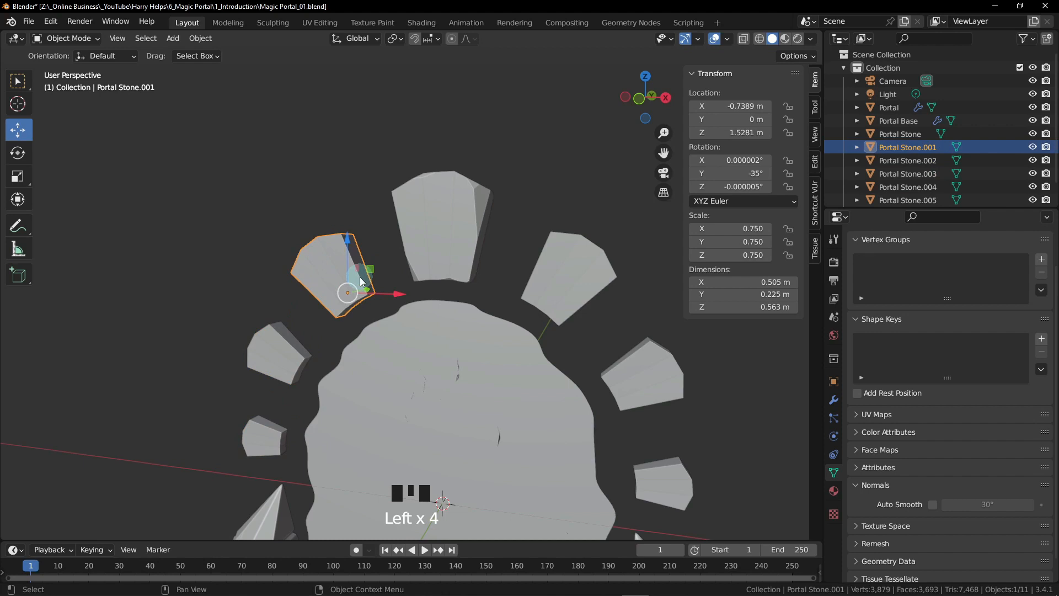
scroll(337, 277, "up", 2)
key("Tab")
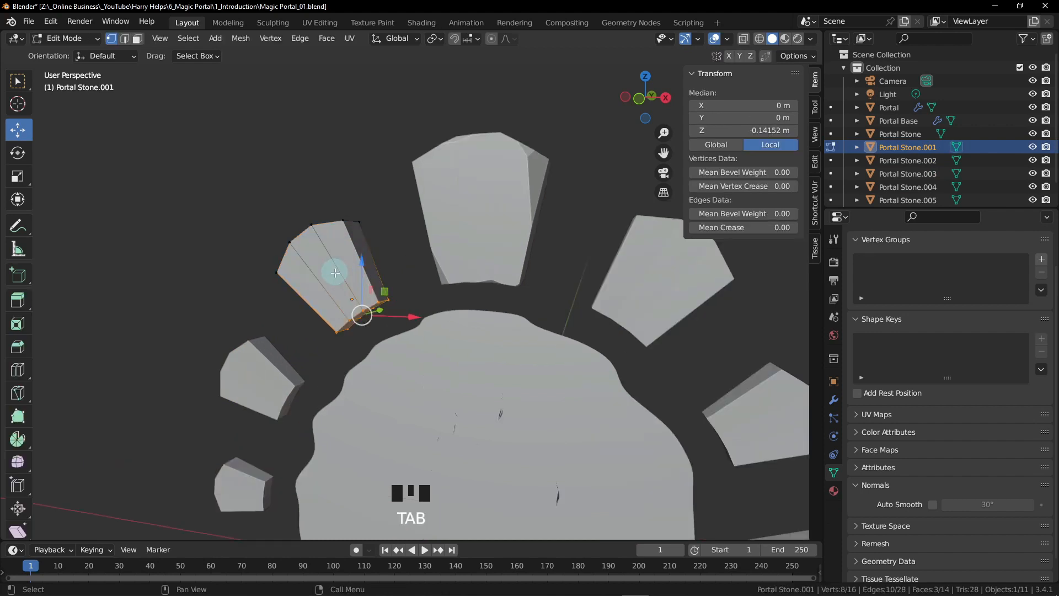
middle_click_drag(395, 210, 366, 212, "alt")
left_click(340, 224)
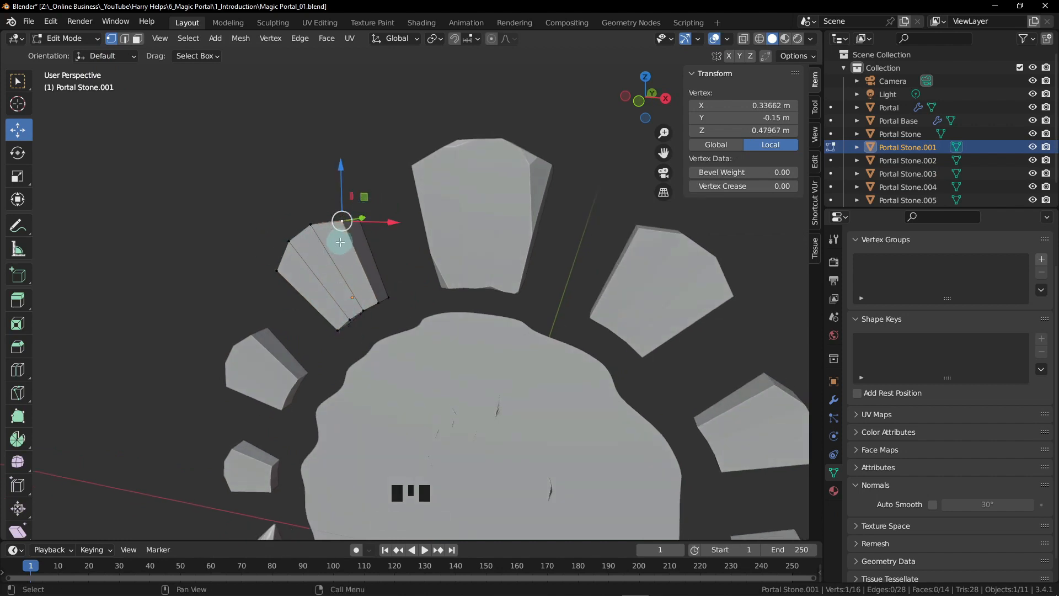
- Leave that stone's mesh editing and open Portal Stone.002 in Edit Mode
key("Tab")
left_click(259, 367)
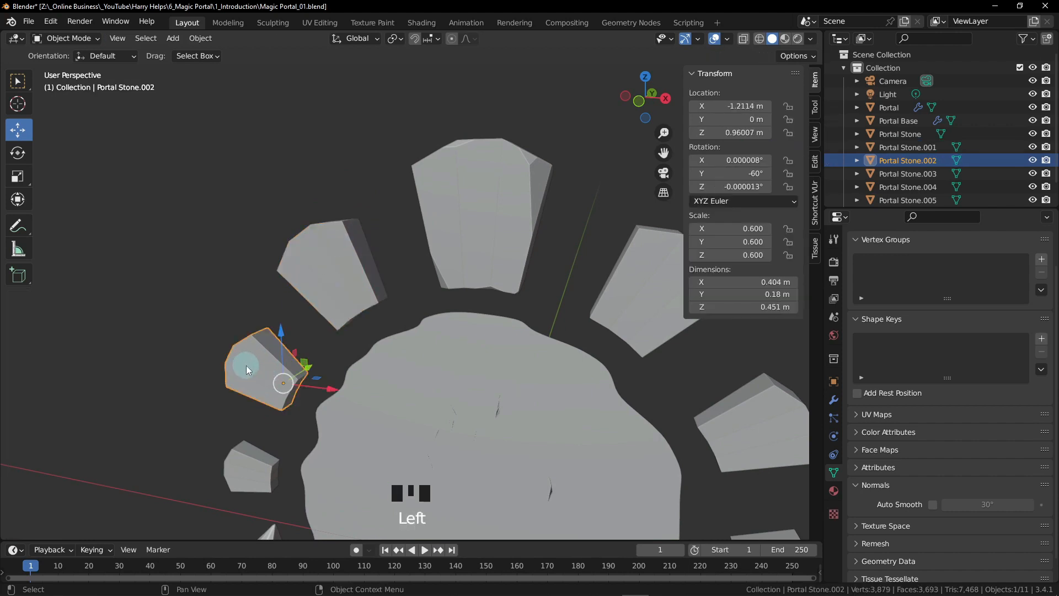
key("Tab")
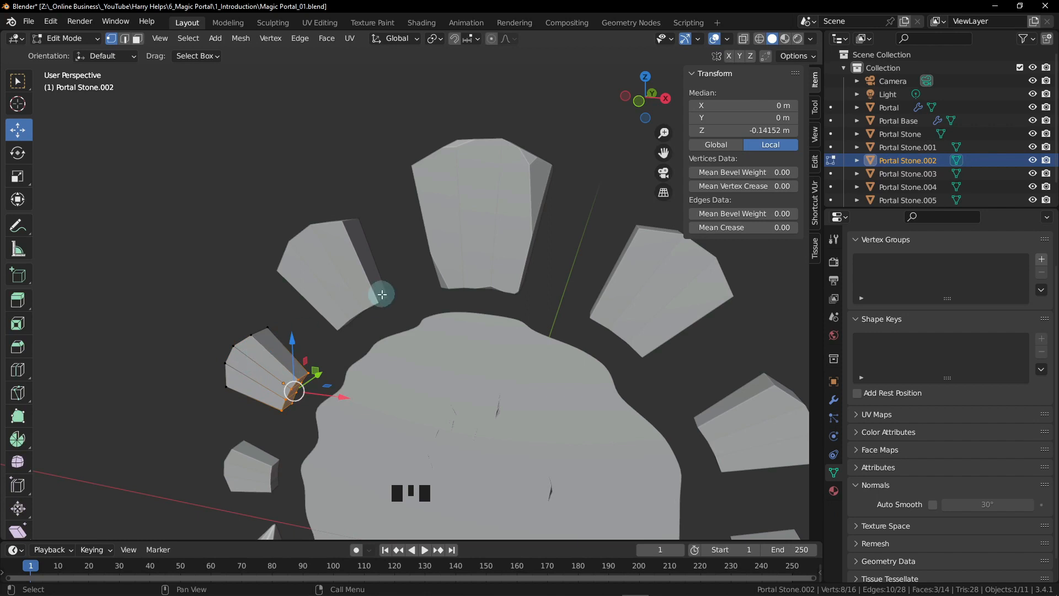
- Select a lower back chip vertex on Portal Stone.001 and slide it along its edge
left_click(602, 348)
left_click(430, 371)
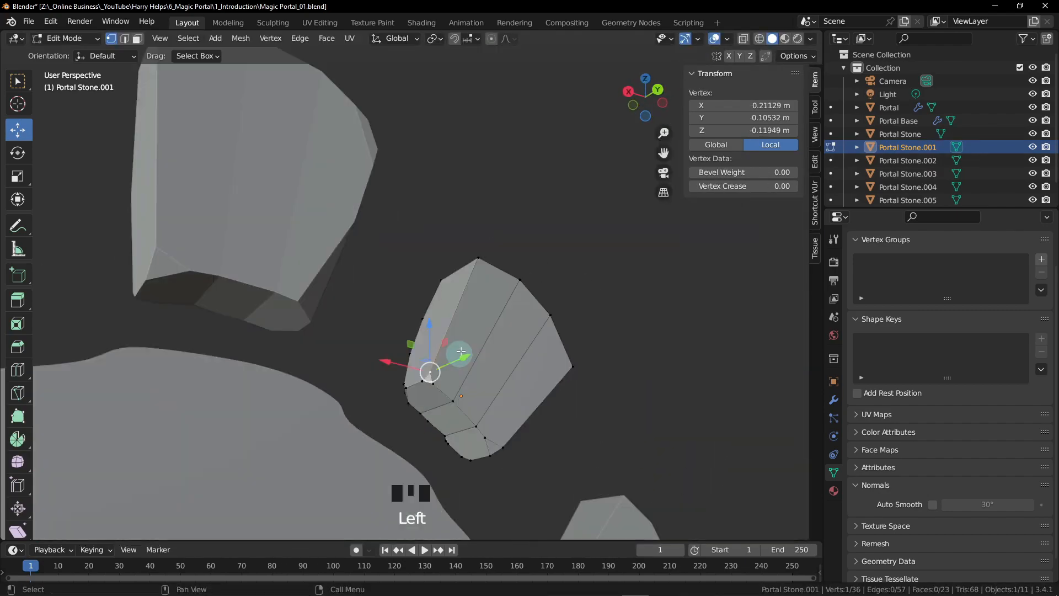
key("g")
key("g")
middle_click(447, 293, "alt")
left_click(348, 300)
- Chip the lower front corner of Portal Stone.003 with a vertex bevel about 0.025 m wide and slide a chip vertex along its edge
key("Tab")
left_click(442, 314)
key("Tab")
key("ctrl+b")
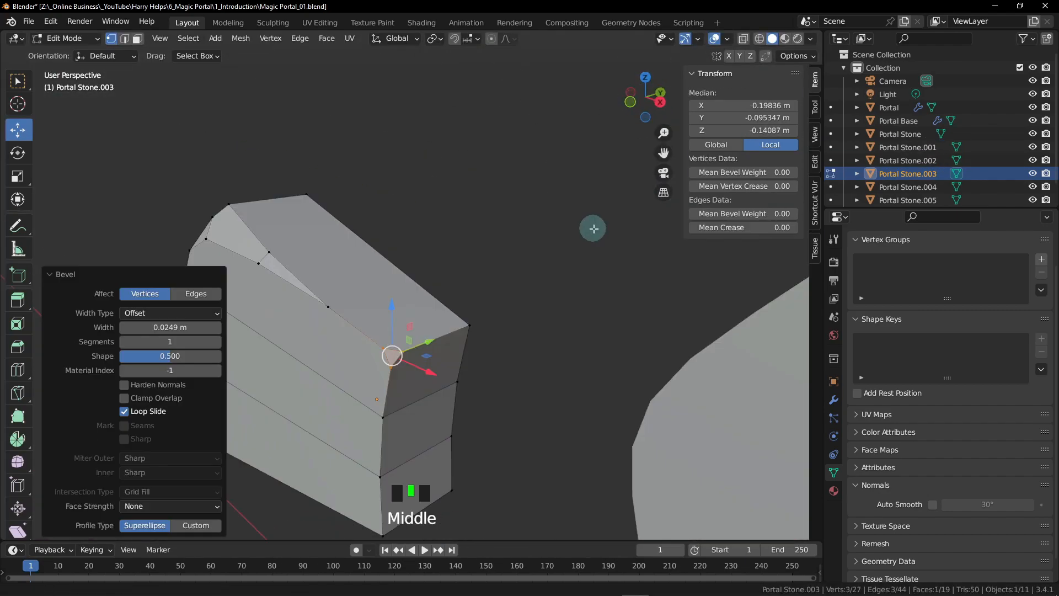
key("g")
key("g")
- Open Portal Stone.004 for mesh editing and chip a lower back vertex with a vertex bevel about 0.013 m wide
key("Tab")
left_click(499, 292)
key("Tab")
middle_click_drag(516, 223, 574, 338, "alt")
key("ctrl+b")
left_click(574, 338)
scroll(489, 320, "up", 3)
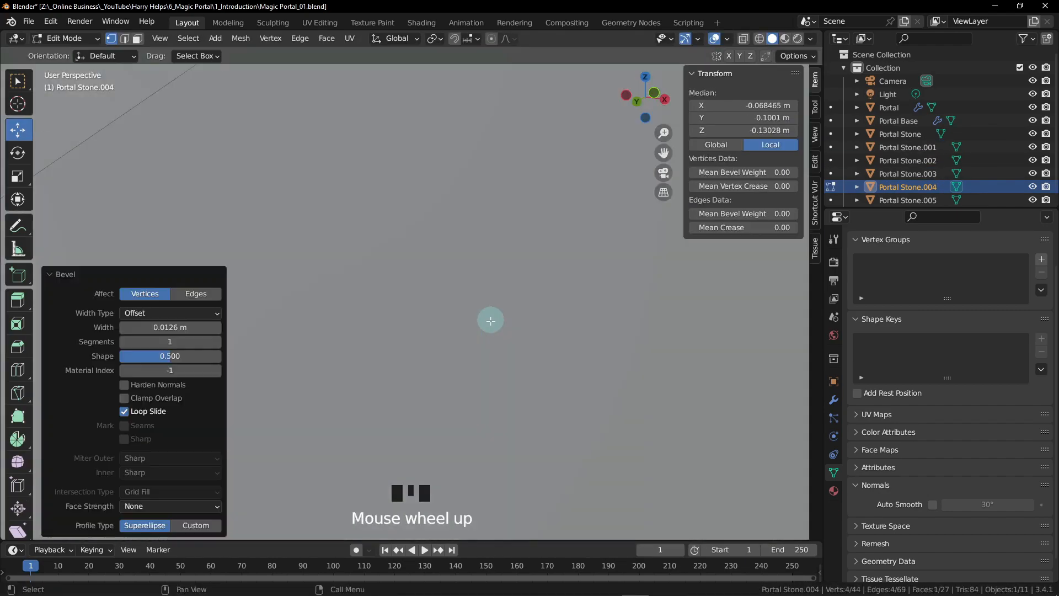
- Chip corners on the remaining +X side stones with vertex bevels, ending at the lower inner corner of Portal Stone.006
key("Tab")
key("ctrl+b")
left_click(482, 208)
middle_click_drag(482, 208, 452, 244, "alt")
key("Tab")
key("Tab")
key("ctrl+b")
middle_click(423, 309, "alt")
key("ctrl+b")
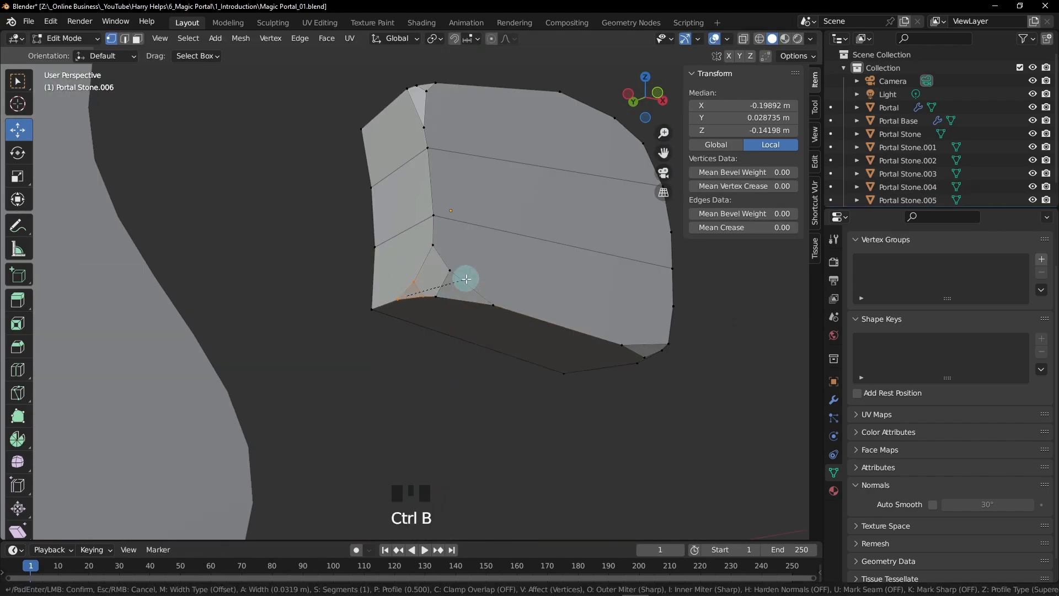
- Return to Object Mode with the full ring of stones in view and hide the transform sidebar
key("Tab")
middle_click_drag(567, 322, 481, 298)
key("n")
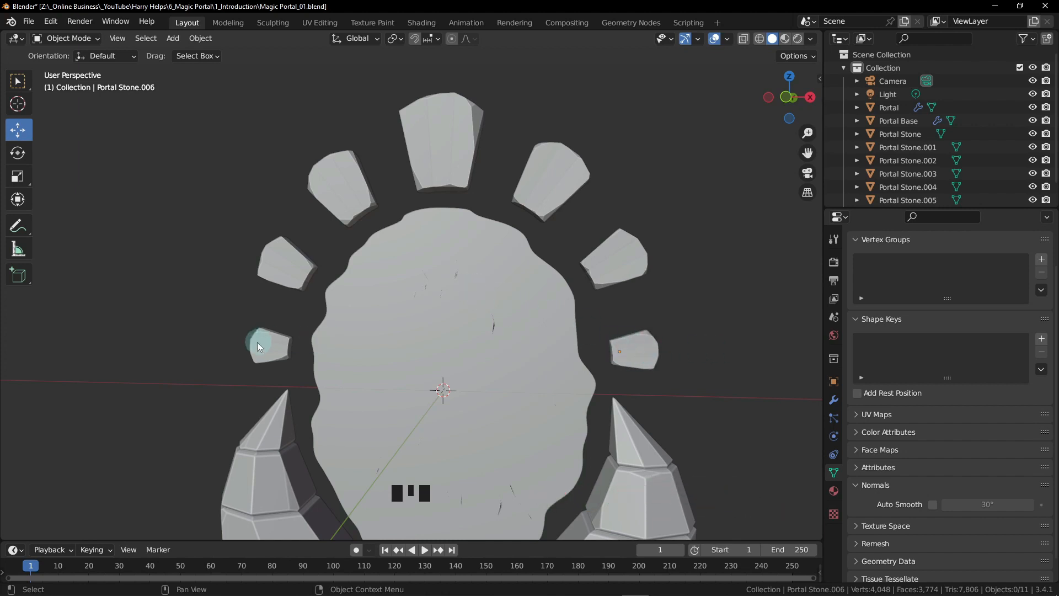
- Add a Bevel modifier to Portal Stone.006, the lowest stone on the +X side
left_click(646, 351)
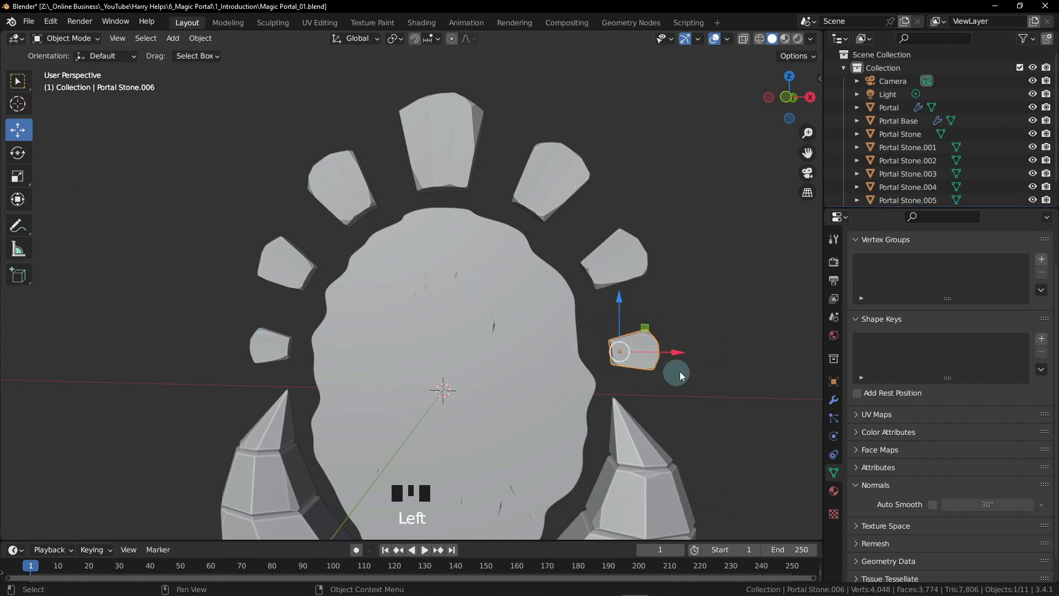
middle_click_drag(694, 379, 619, 287)
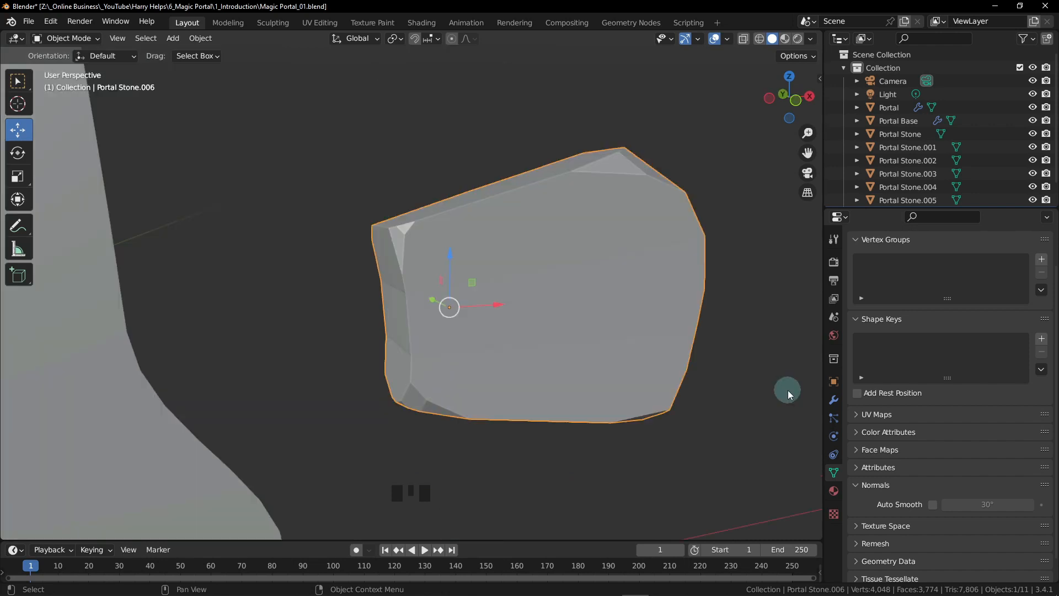
left_click(833, 399)
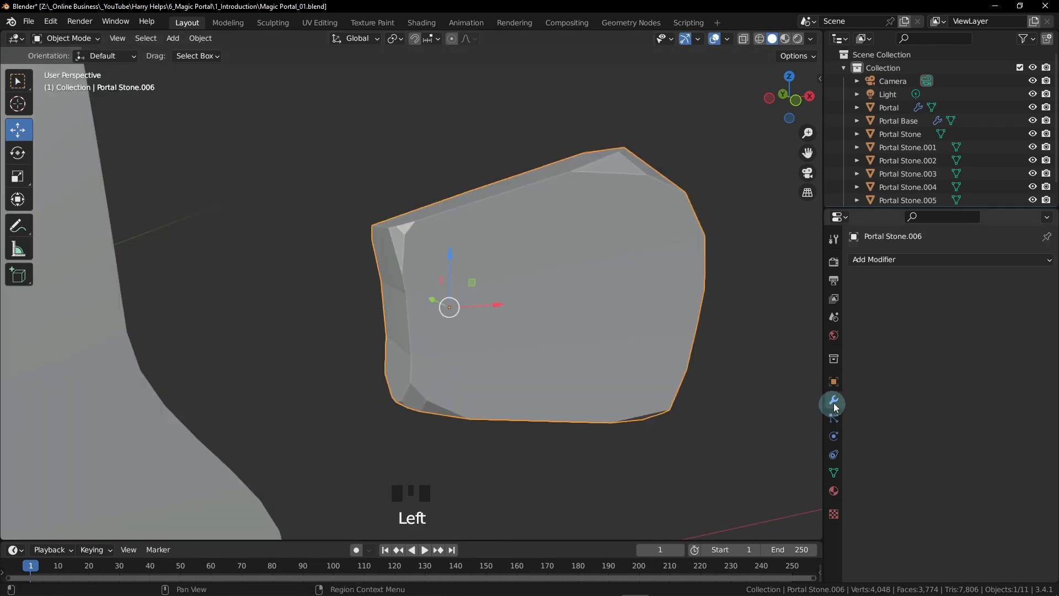
left_click(888, 259)
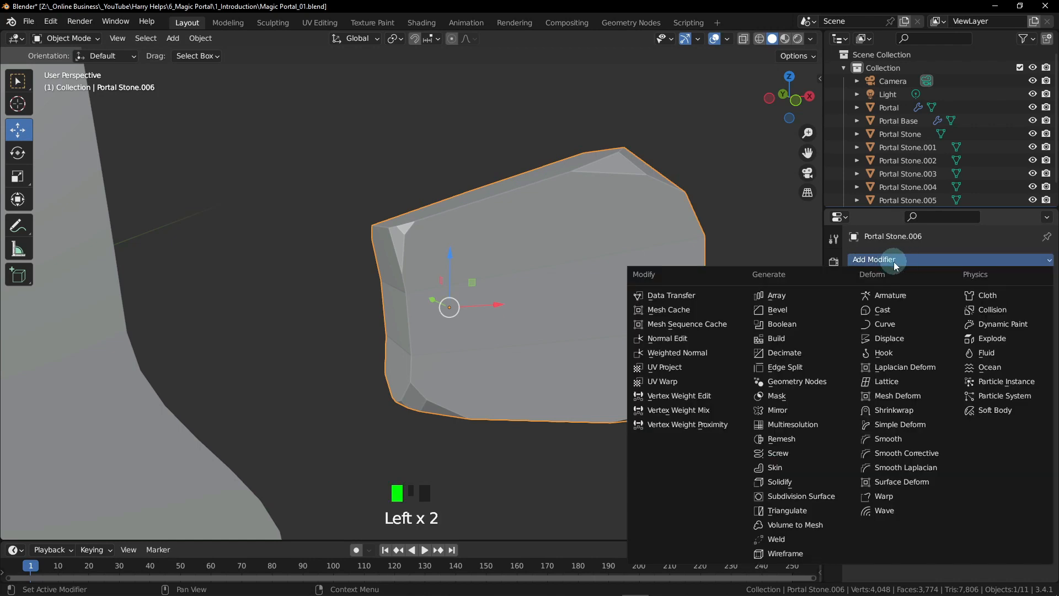
left_click(783, 309)
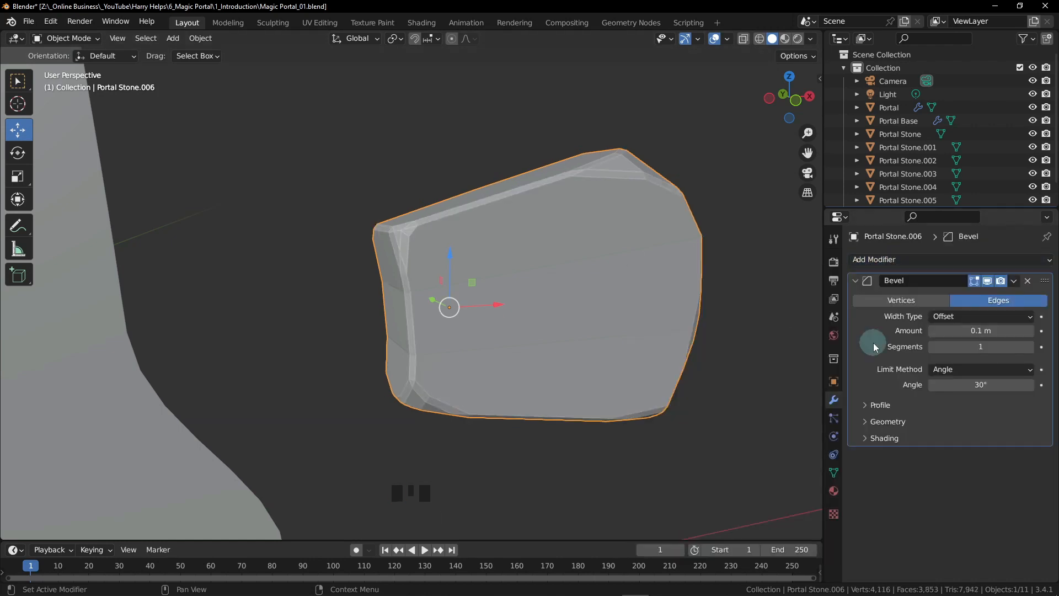
- Expand the Bevel modifier's Geometry and Shading settings
left_click(867, 422)
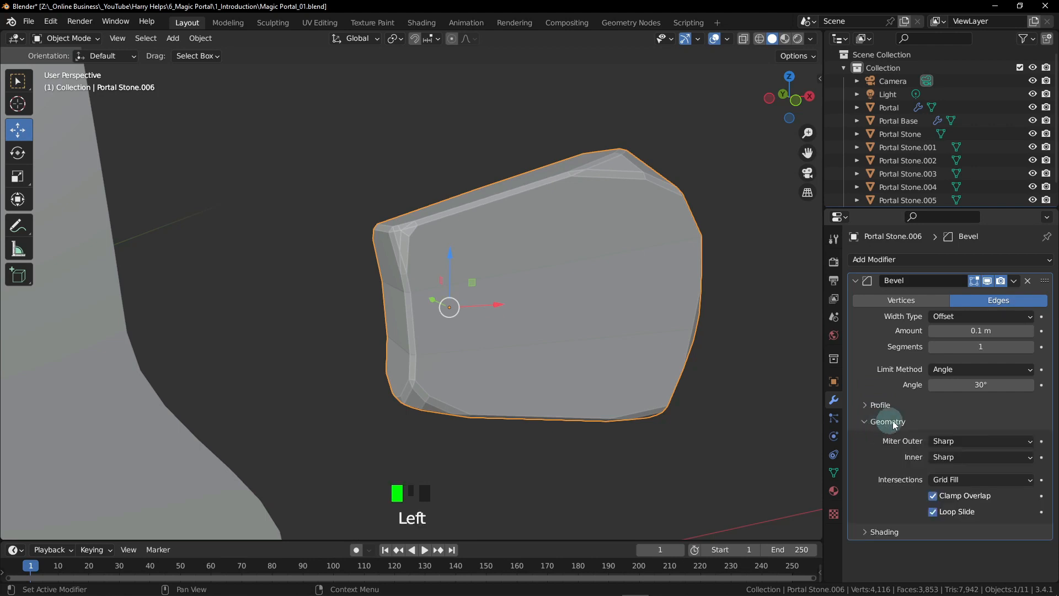
scroll(891, 429, "down", 1)
left_click(866, 532)
scroll(889, 510, "down", 2)
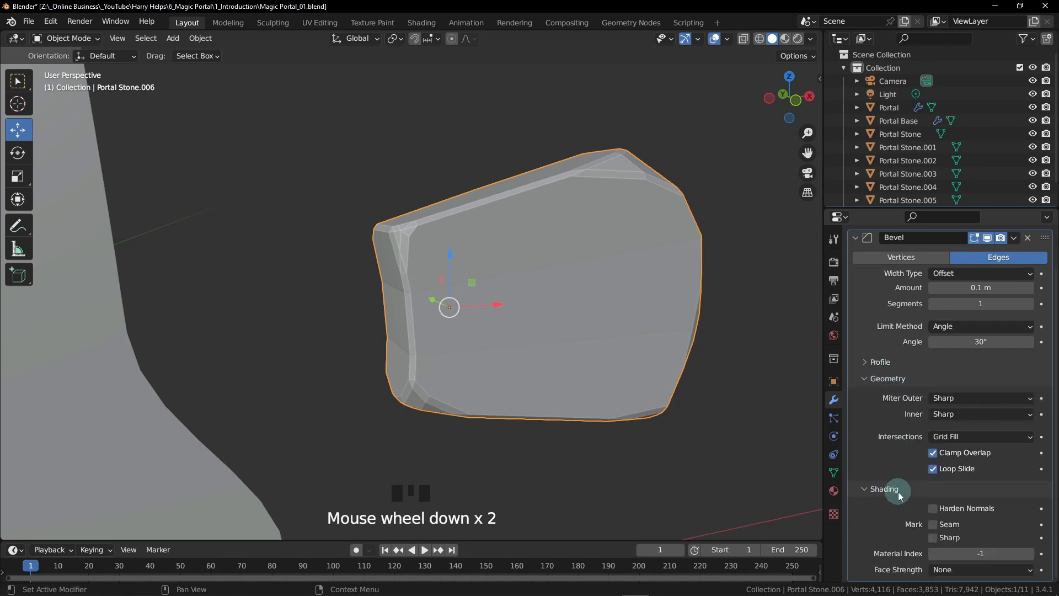
scroll(902, 490, "up", 5)
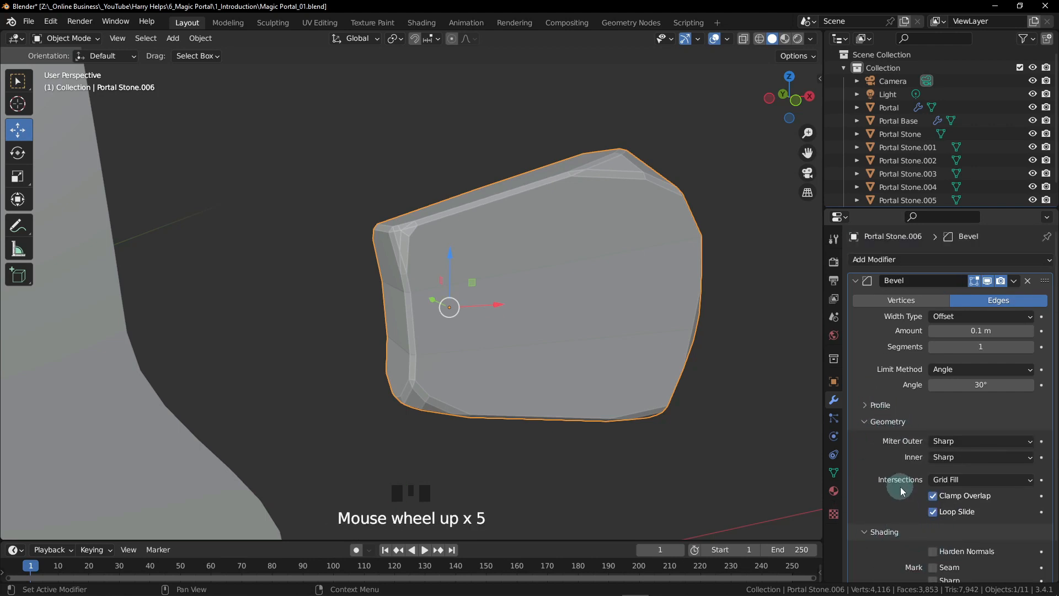
- Set the Bevel modifier's amount to 0.005 m, its segments to 2 and its angle limit to 0°
left_click(983, 334)
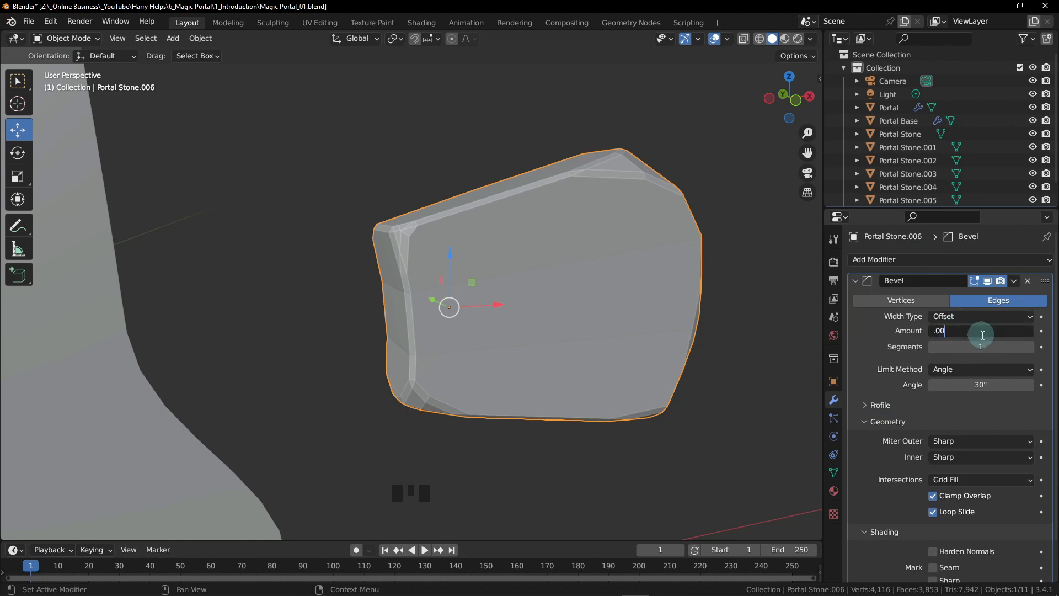
key("Return")
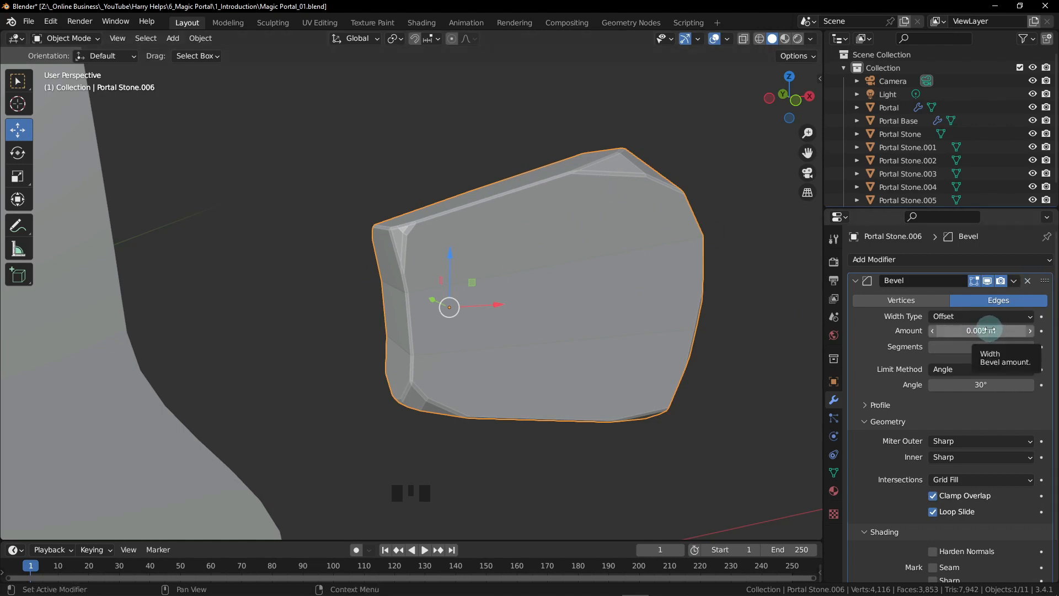
left_click(988, 346)
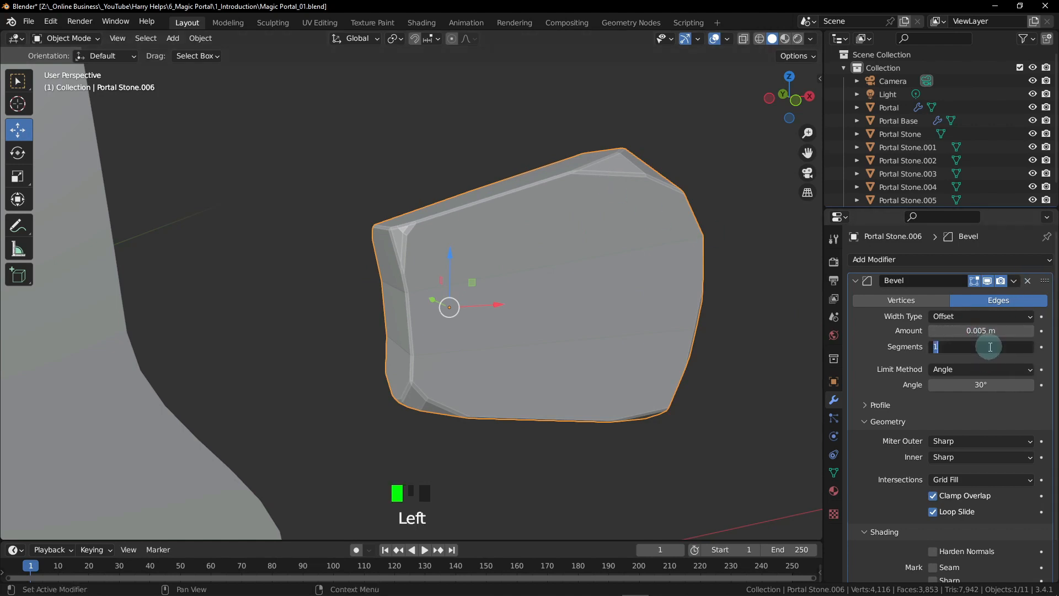
key("Return")
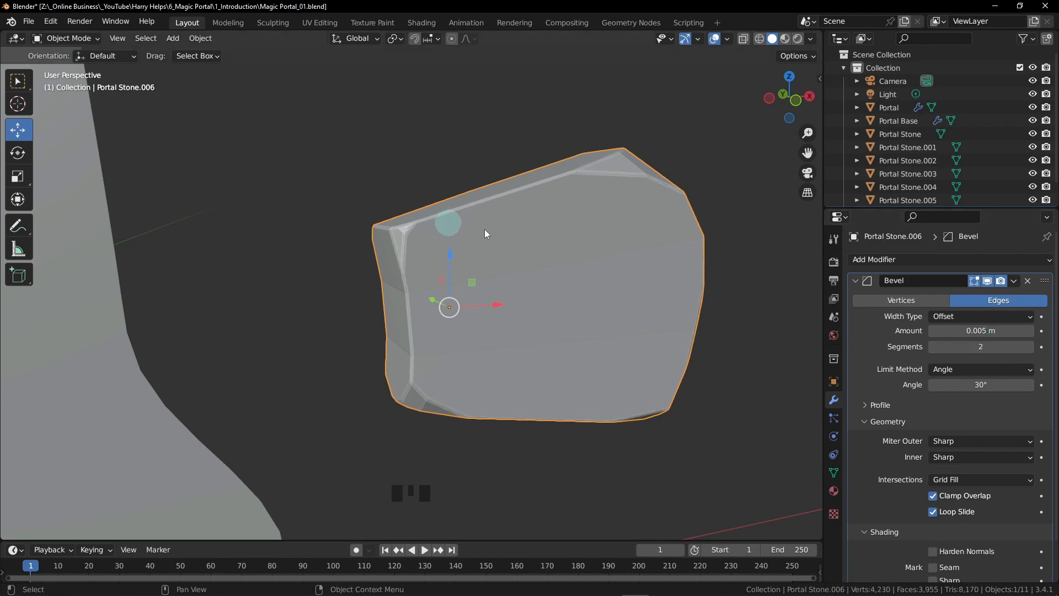
left_click(993, 388)
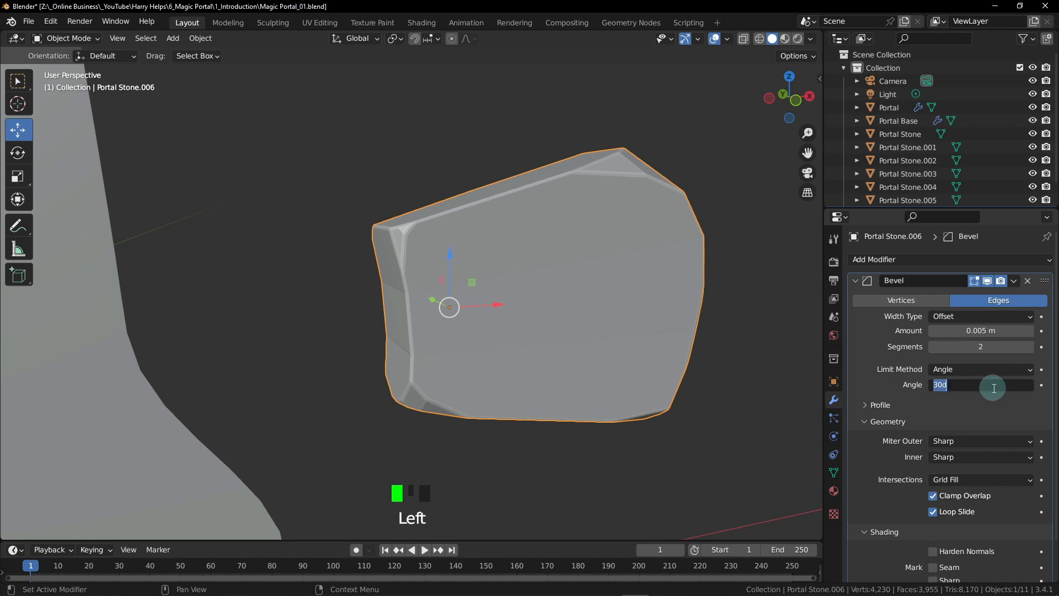
key("Return")
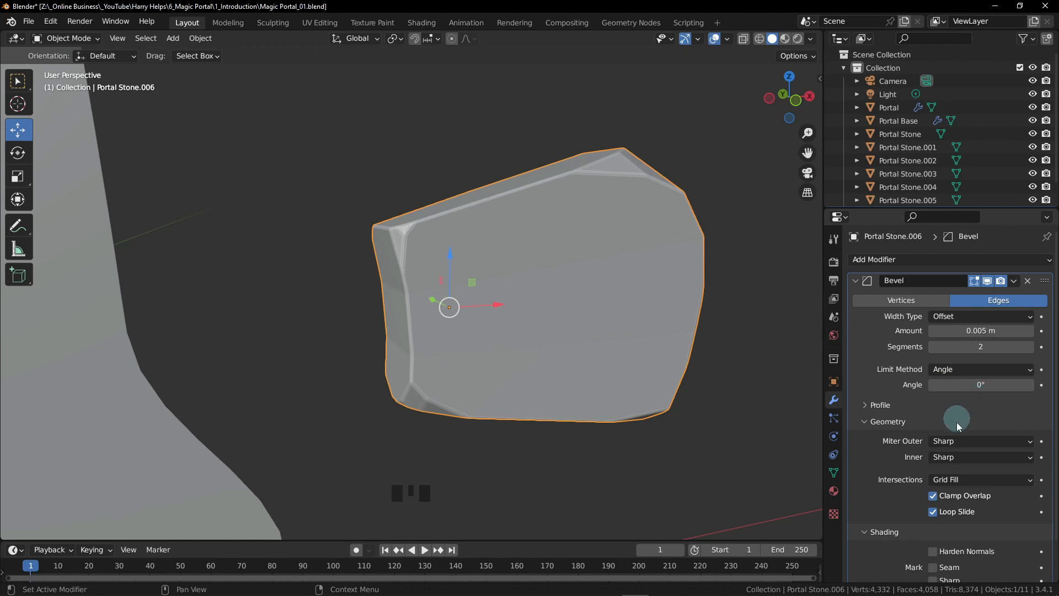
left_click(932, 495)
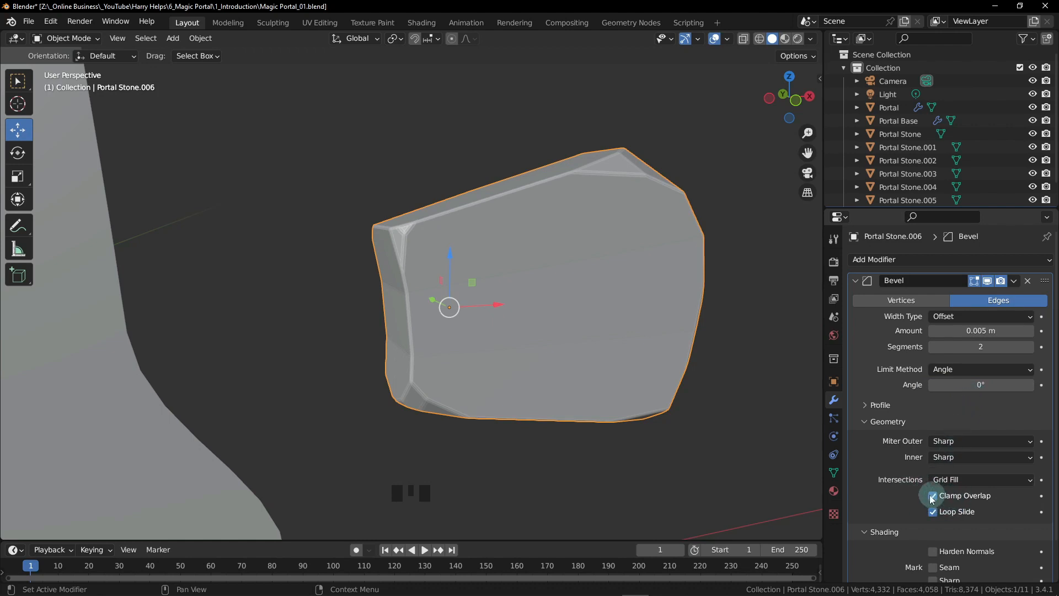
scroll(981, 499, "down", 1)
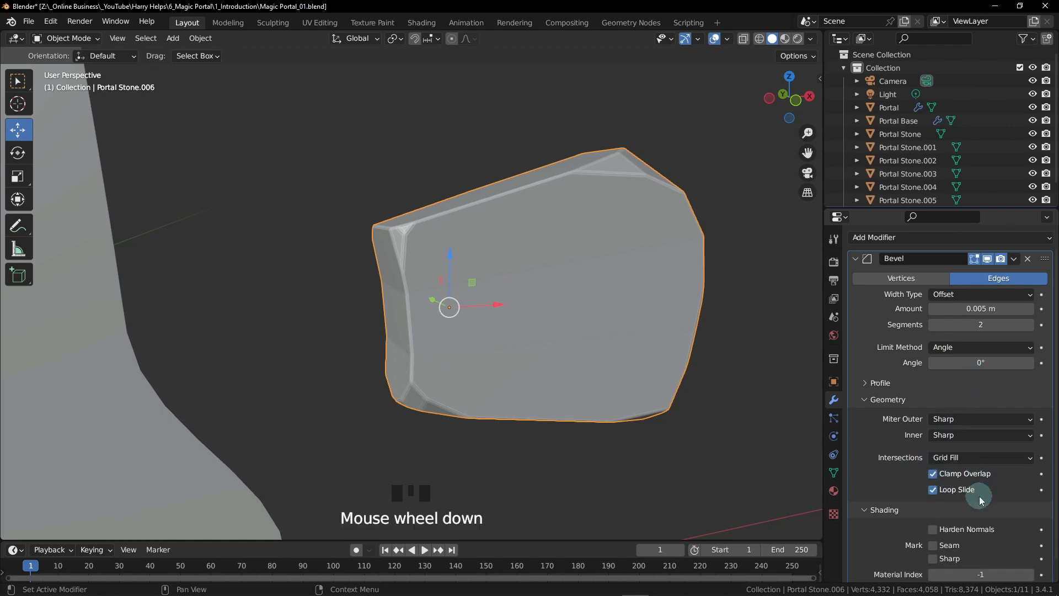
- Disable Clamp Overlap and enable Harden Normals in Portal Stone.006's Bevel modifier
left_click(932, 474)
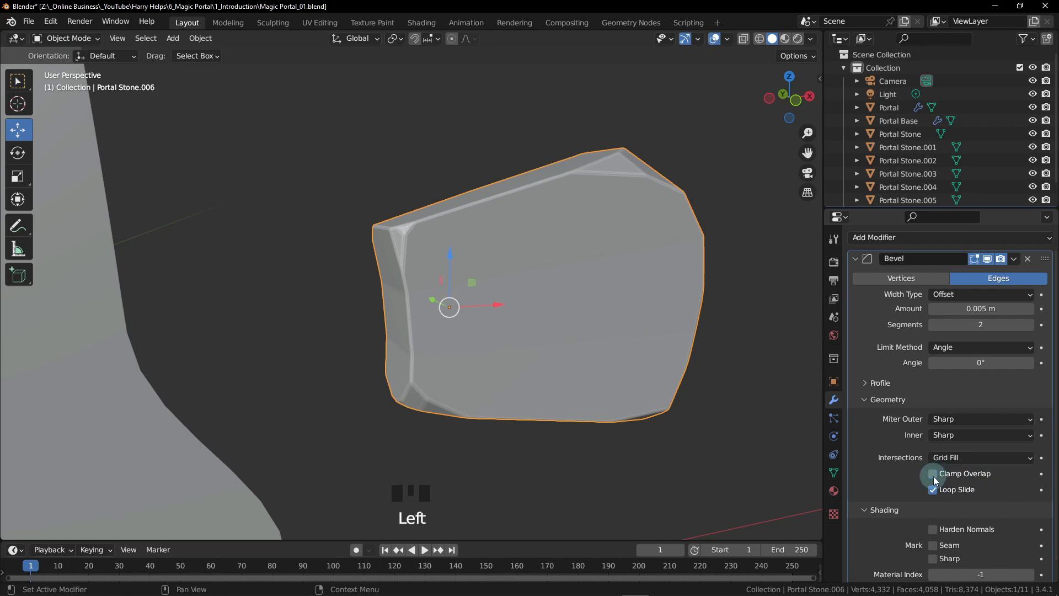
middle_click_drag(450, 273, 471, 283, "alt")
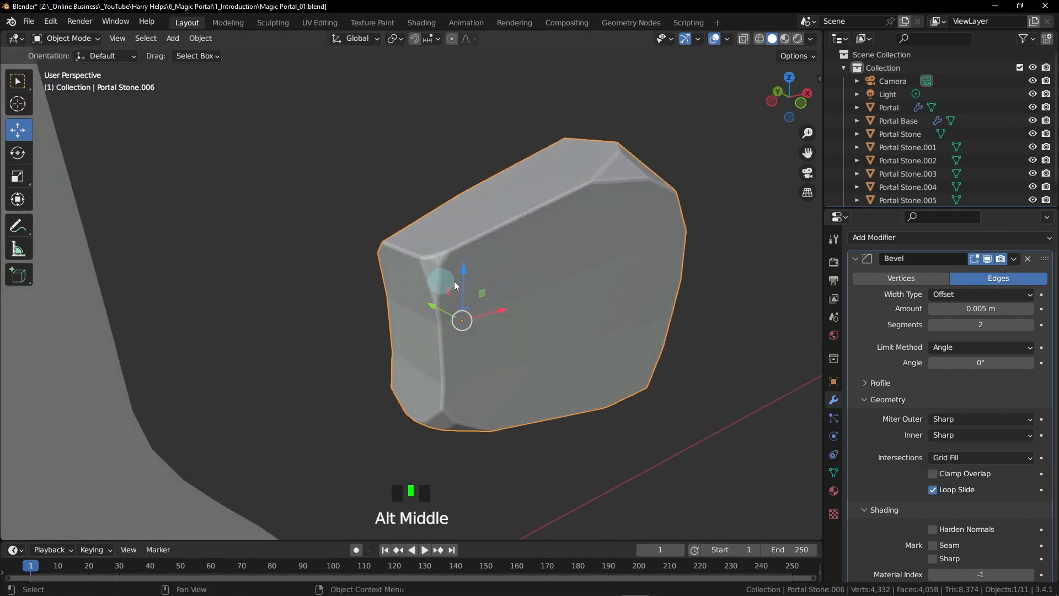
middle_click_drag(564, 310, 580, 324, "alt")
scroll(910, 469, "down", 5)
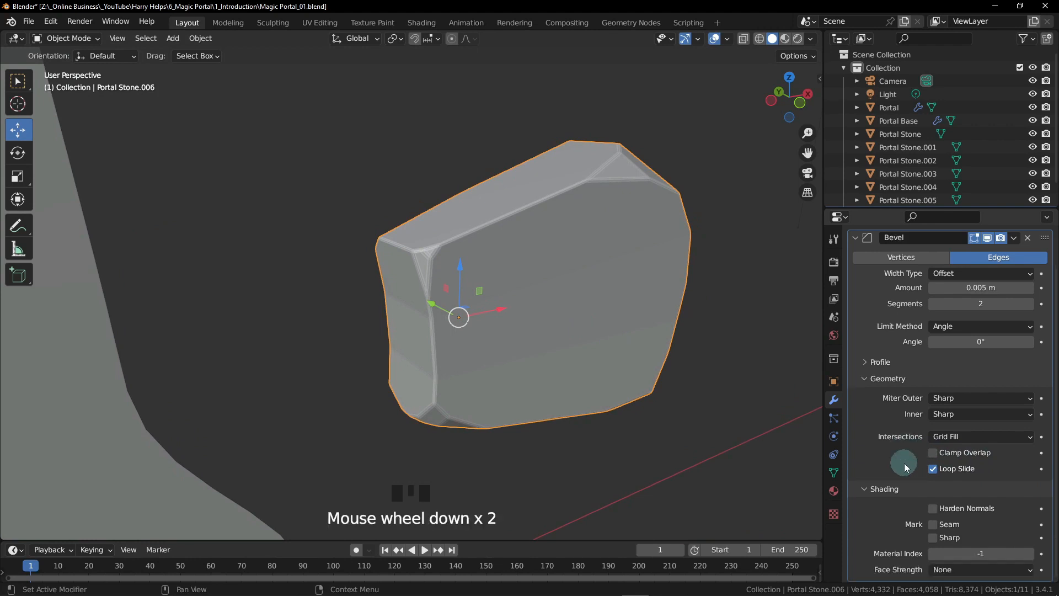
left_click(934, 508)
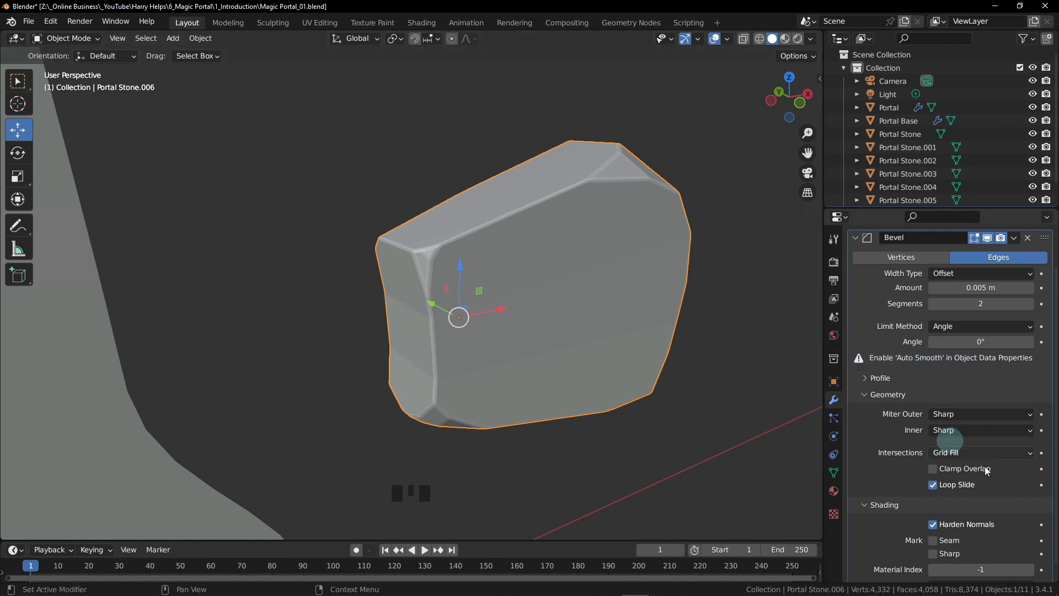
- Enable Auto Smooth in the mesh normals settings of Portal Stone.006, keeping the 30° angle
left_click(837, 480)
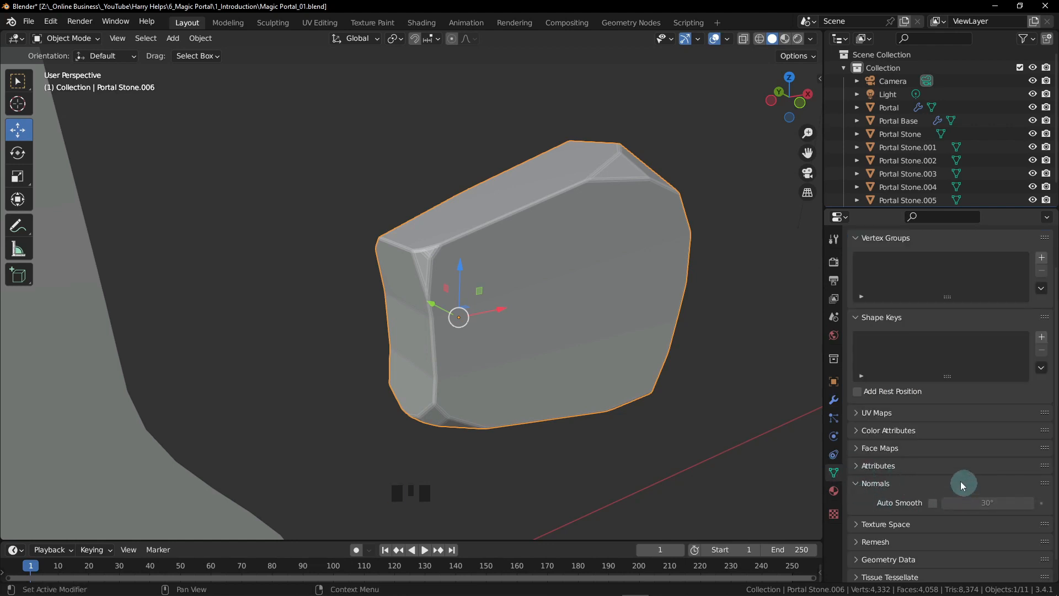
left_click(858, 484)
left_click(858, 484)
scroll(899, 485, "down", 1)
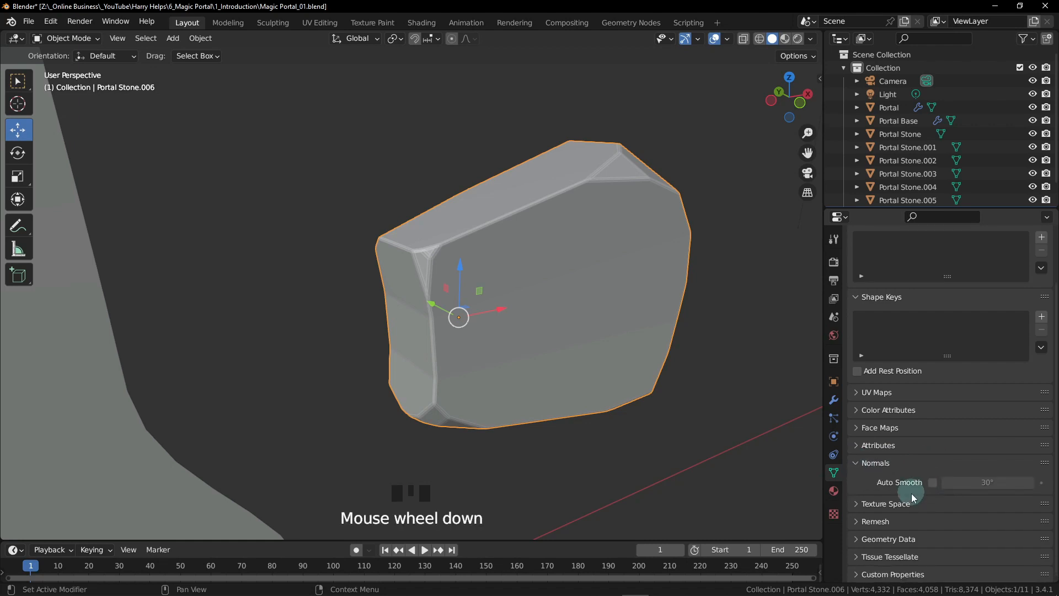
left_click(933, 483)
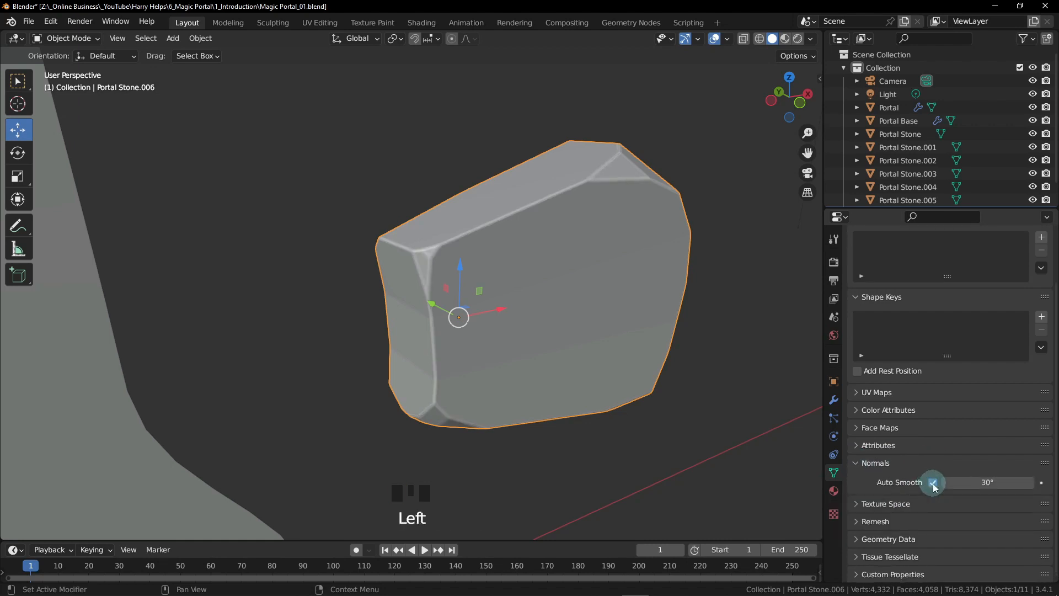
- Examine the softened edges of Portal Stone.006 from several angles and against the rest of the portal
middle_click_drag(431, 249, 605, 217, "alt")
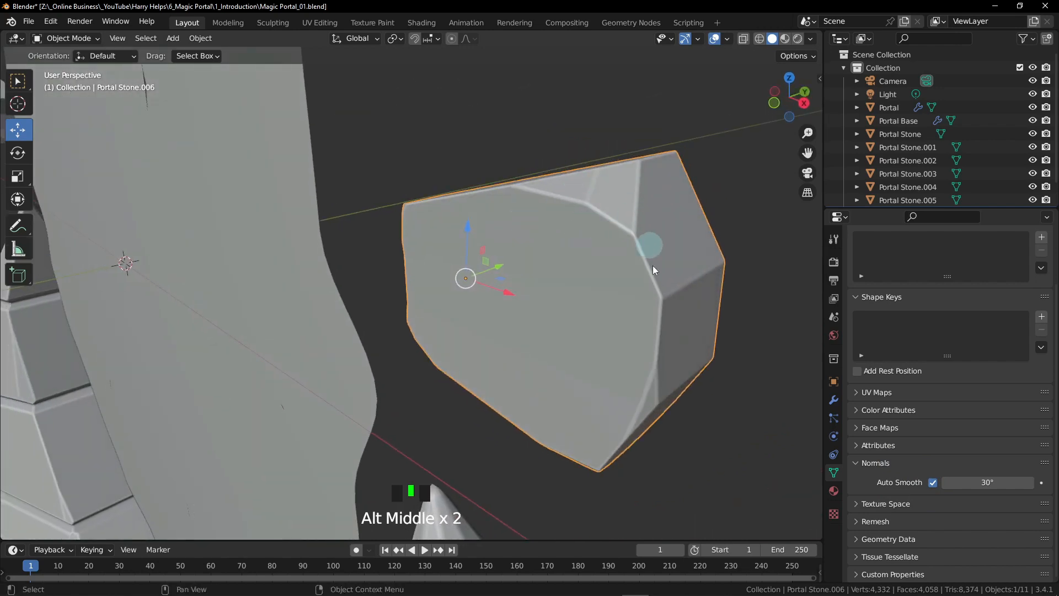
middle_click_drag(654, 270, 697, 248, "alt")
scroll(657, 319, "down", 2)
scroll(673, 381, "up", 1)
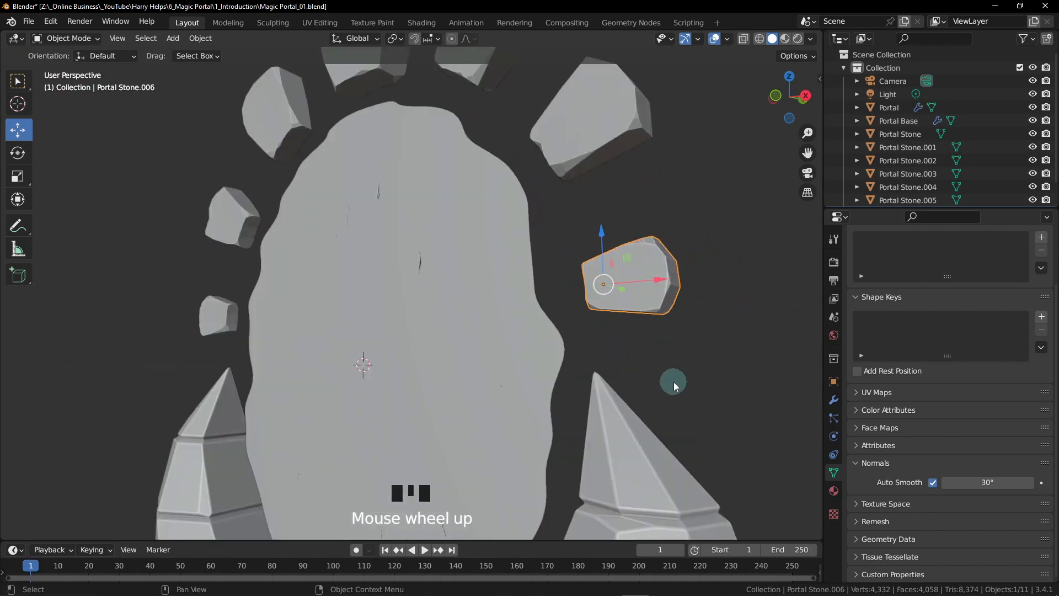
middle_click_drag(670, 383, 650, 356)
middle_click_drag(574, 357, 643, 250)
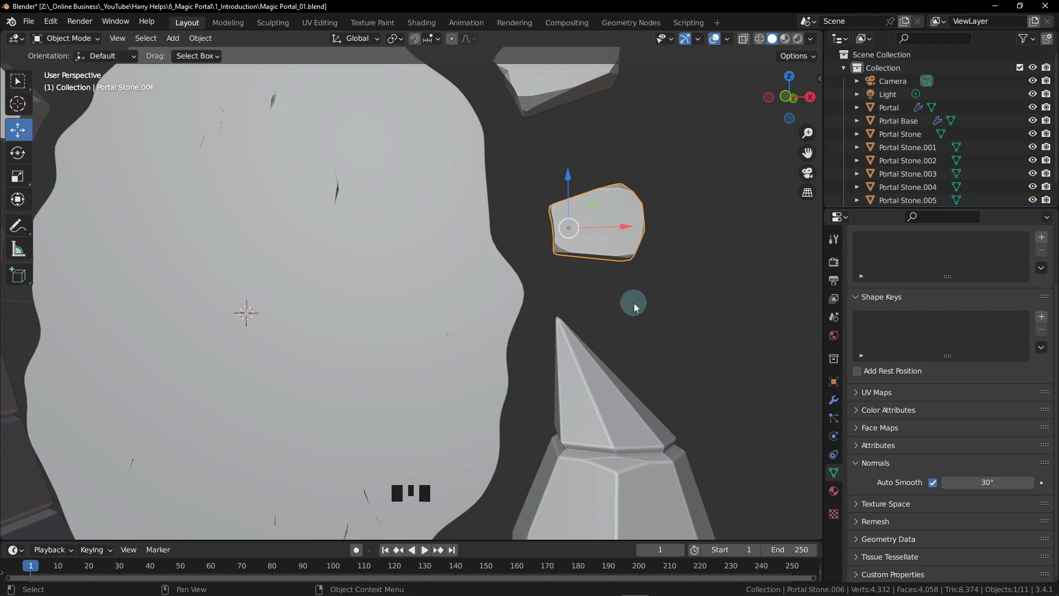
- Compare the modifier stack of Portal Stone.005 with that of the bevelled Portal Stone.006
middle_click_drag(615, 138, 595, 210)
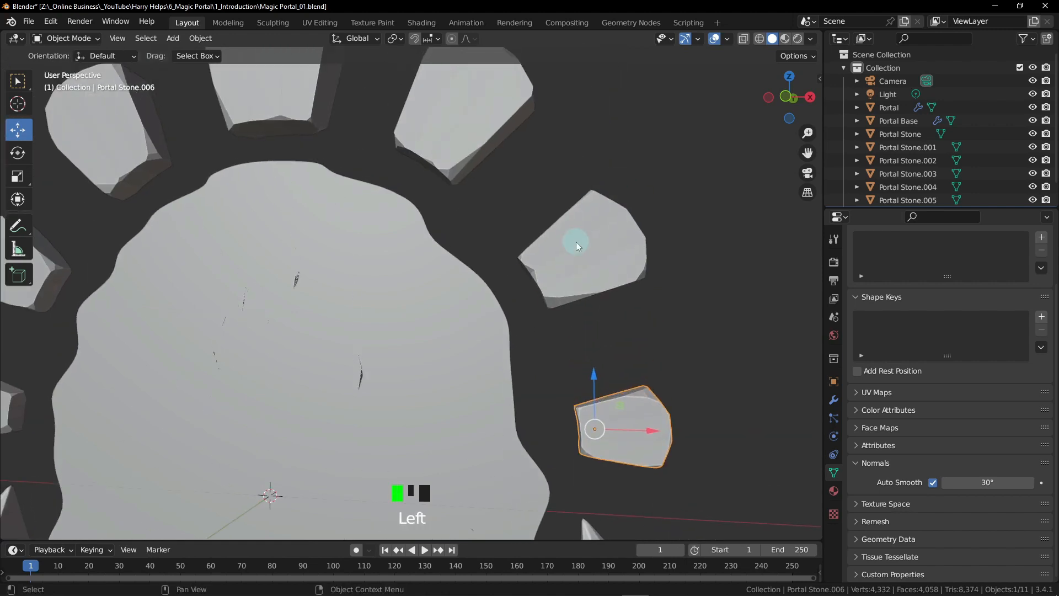
left_click(576, 243)
left_click(833, 399)
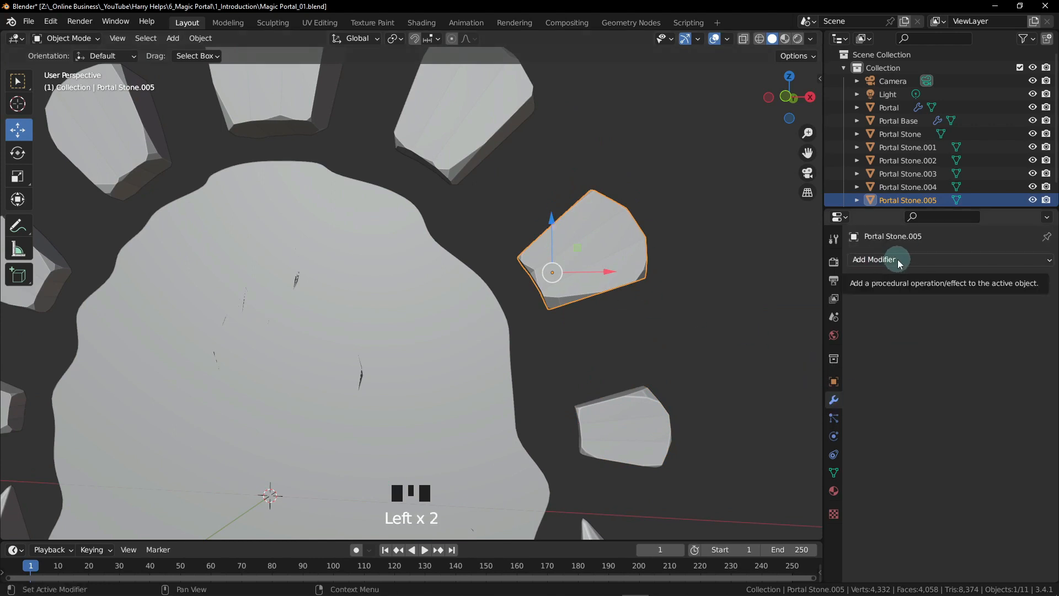
left_click(618, 442)
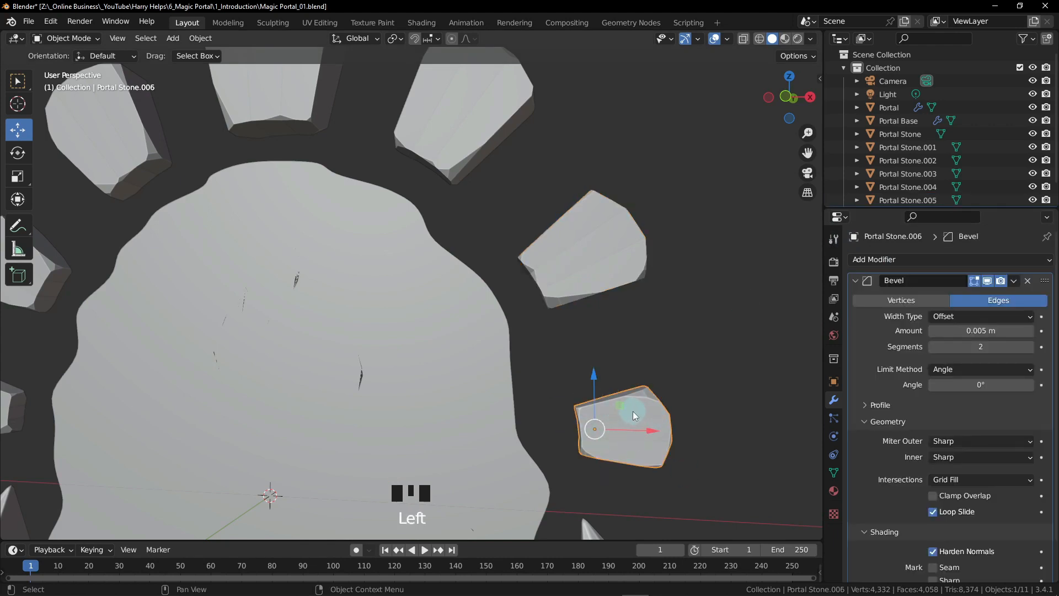
- Deselect everything with the full ring of Portal Stones in view
scroll(630, 412, "down", 3)
middle_click_drag(551, 386, 608, 359)
left_click(702, 335)
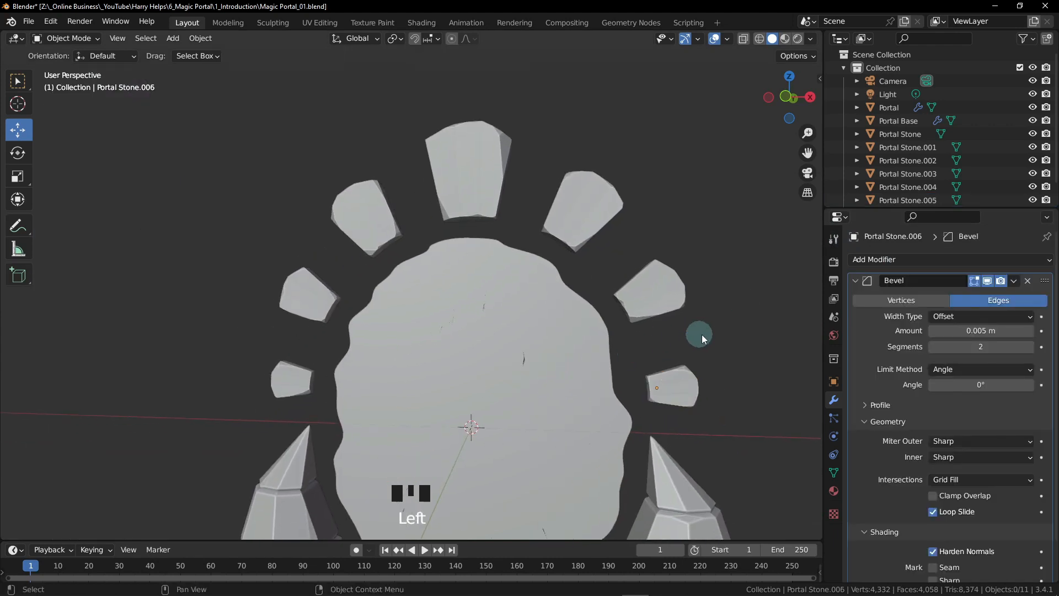
middle_click_drag(701, 335, 638, 315)
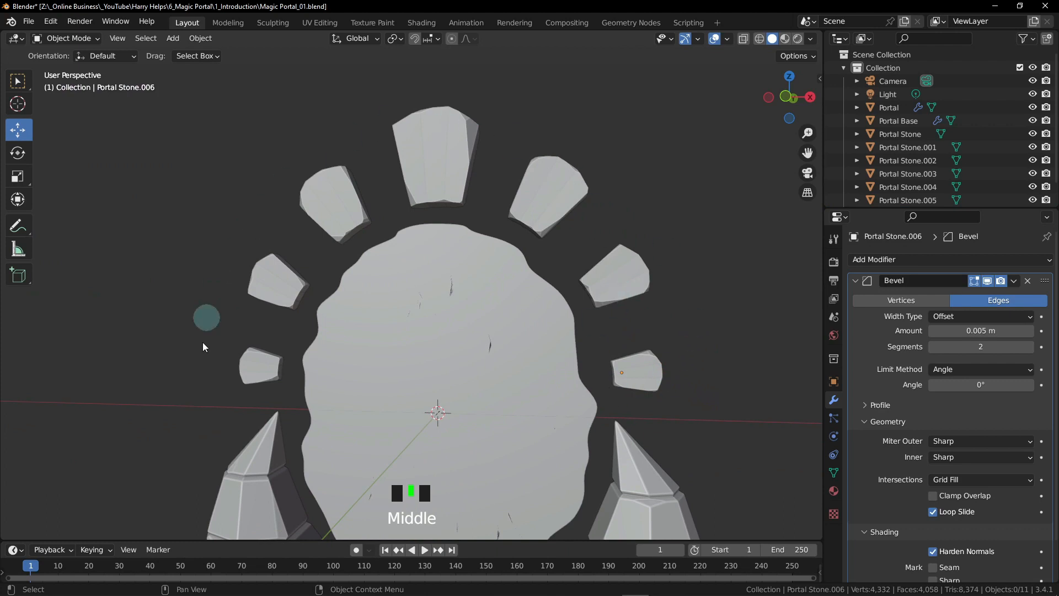
left_click(693, 162)
left_click(715, 187)
left_click(673, 163)
left_click(627, 138)
left_click(607, 133)
left_click(568, 124)
left_click(535, 117)
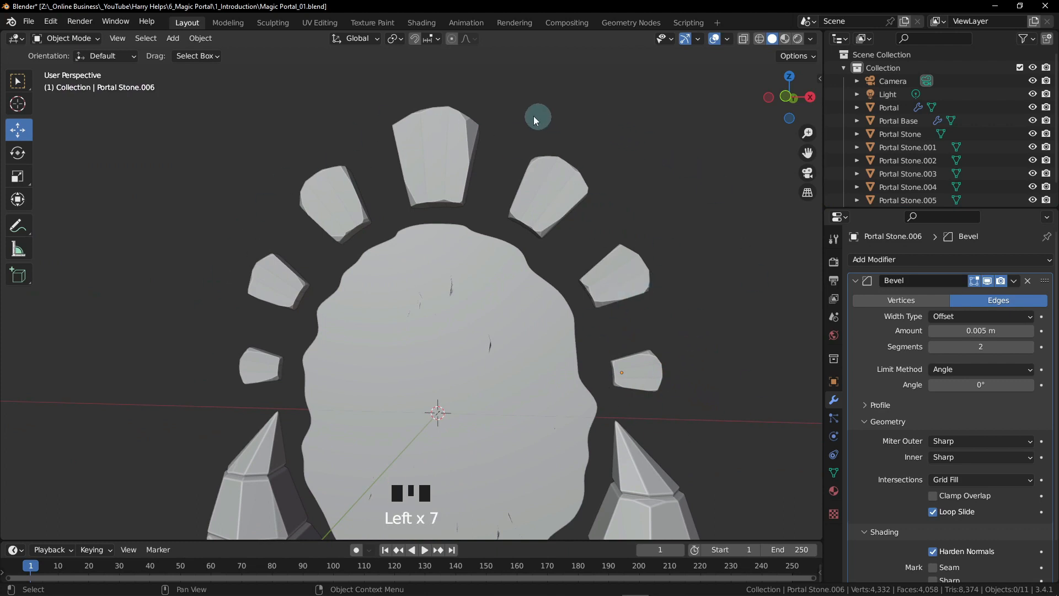
left_click(637, 130)
left_click(634, 99)
- Copy the Bevel modifier from Portal Stone.006 to the other six Portal Stones and clear the selection
left_click(267, 362, "shift")
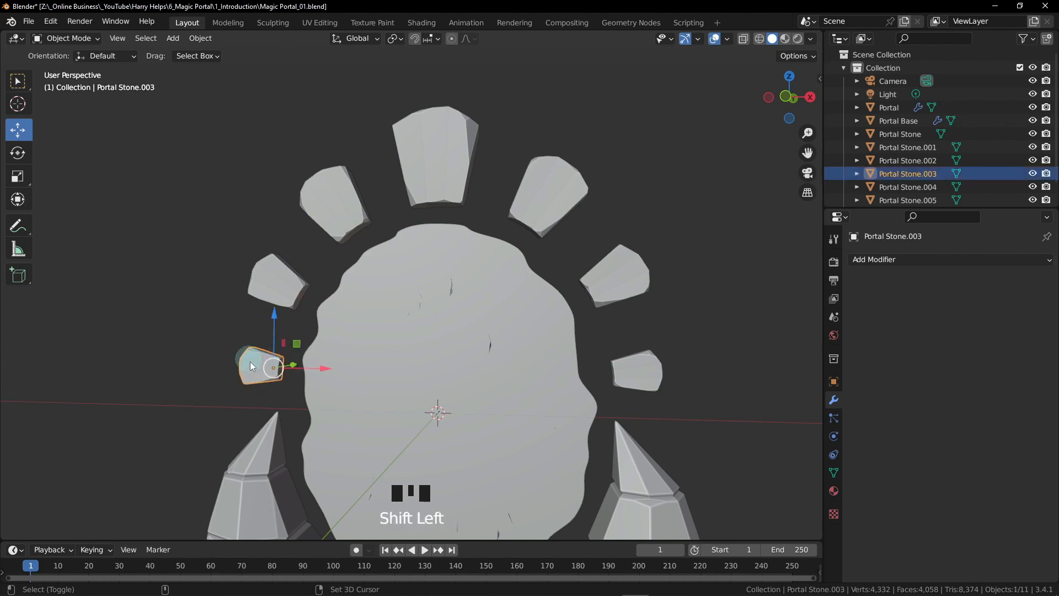
left_click(278, 285, "shift")
left_click(333, 197, "shift")
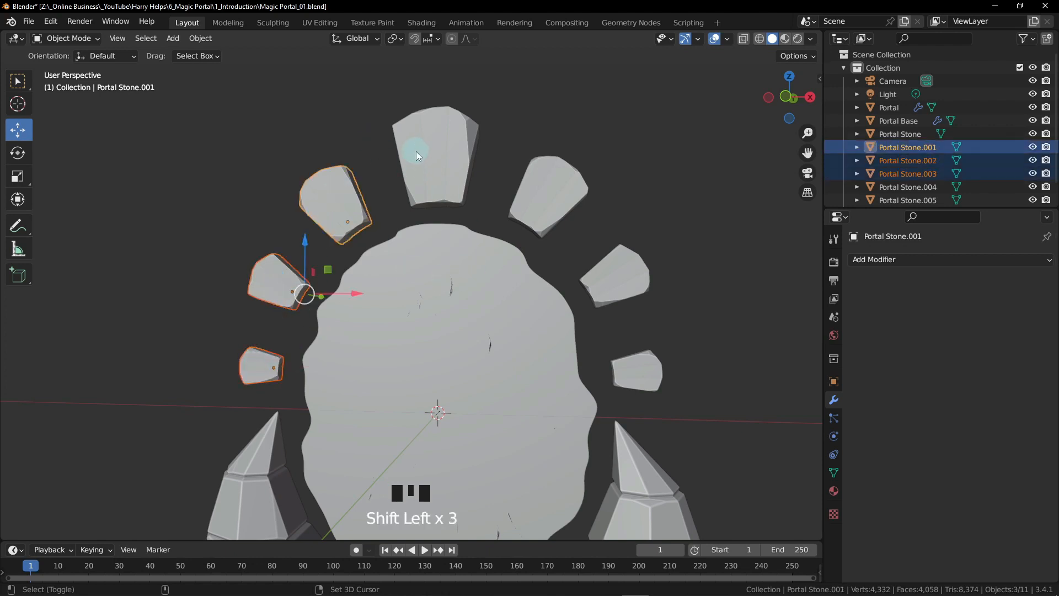
left_click(442, 152, "shift")
left_click(555, 184, "shift")
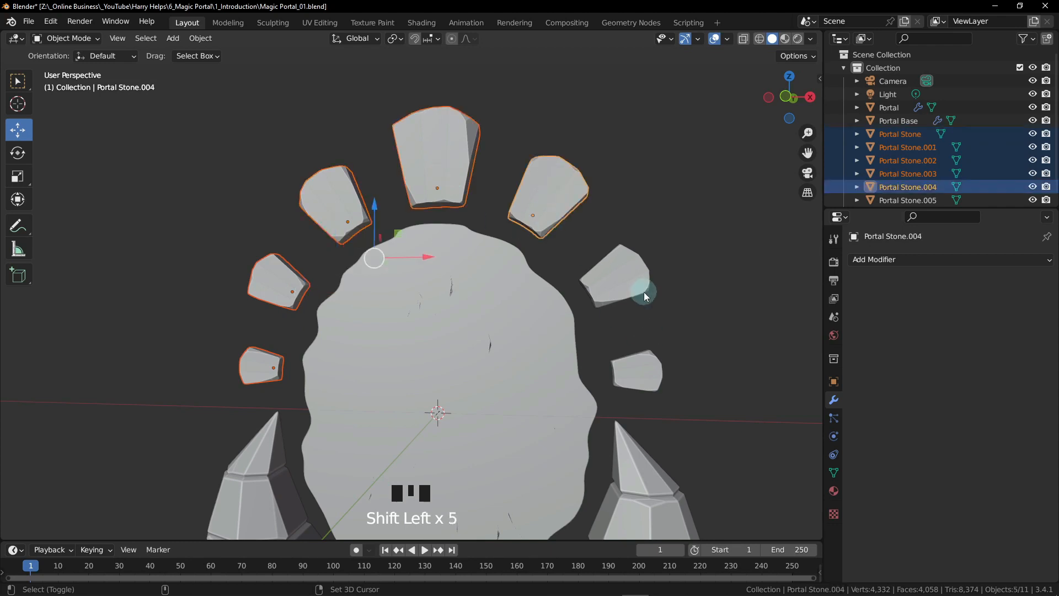
left_click(618, 287, "shift")
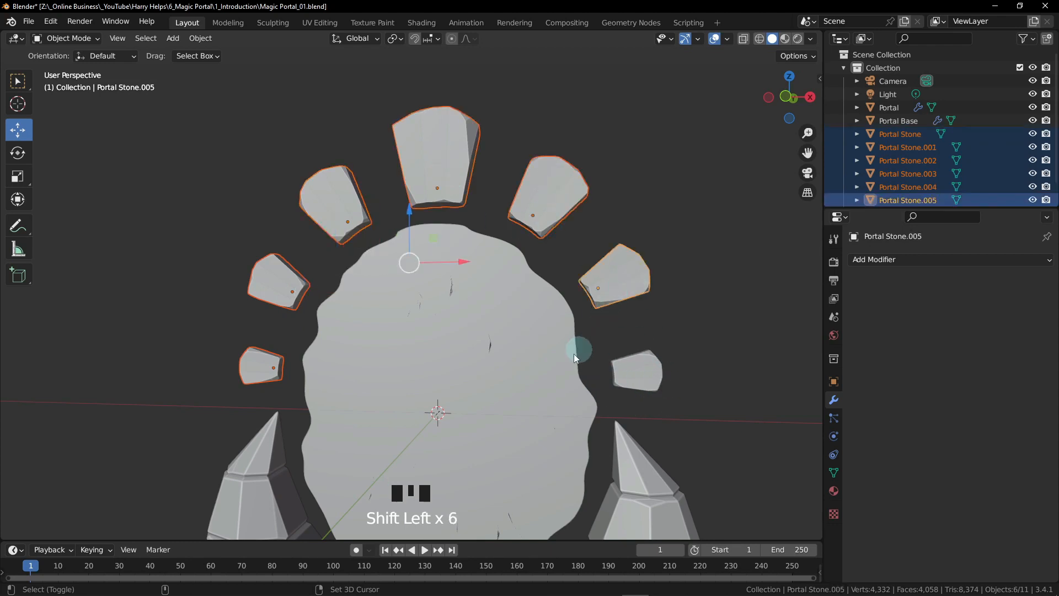
left_click(662, 367, "shift")
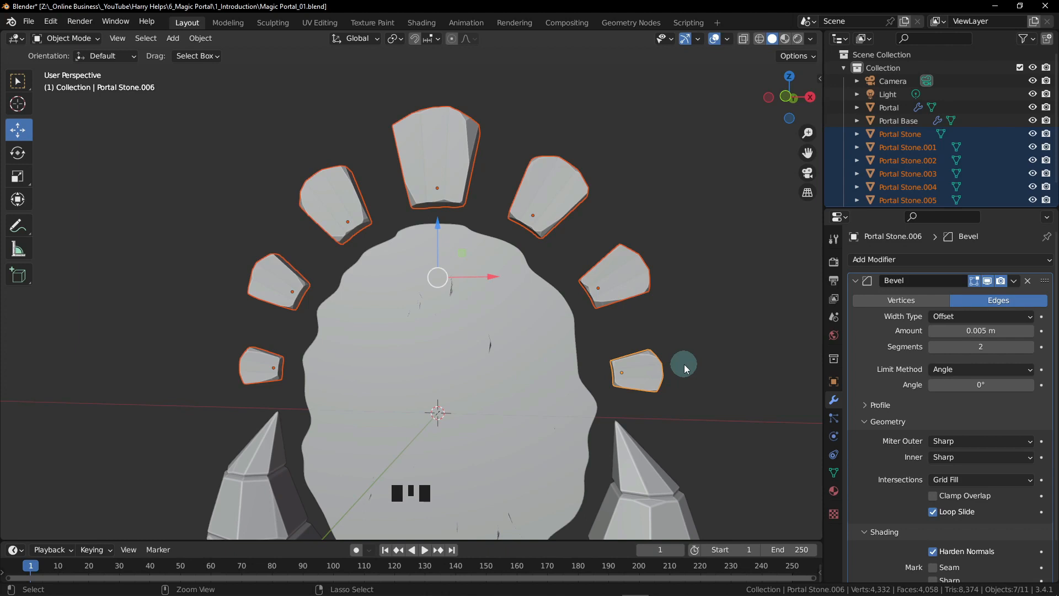
key("ctrl+l")
mouse_move(684, 364)
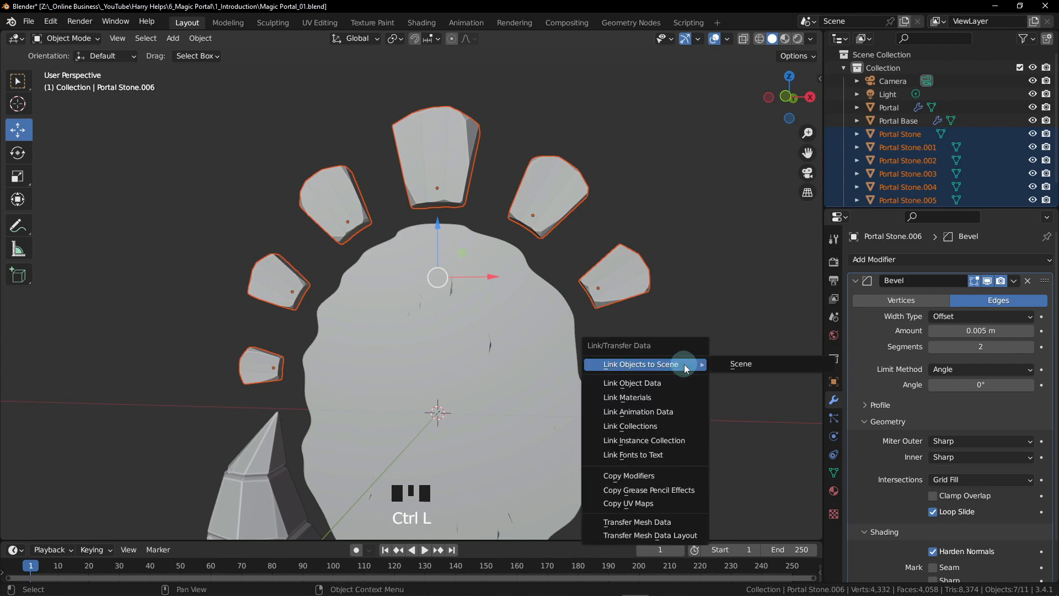
left_click(643, 479)
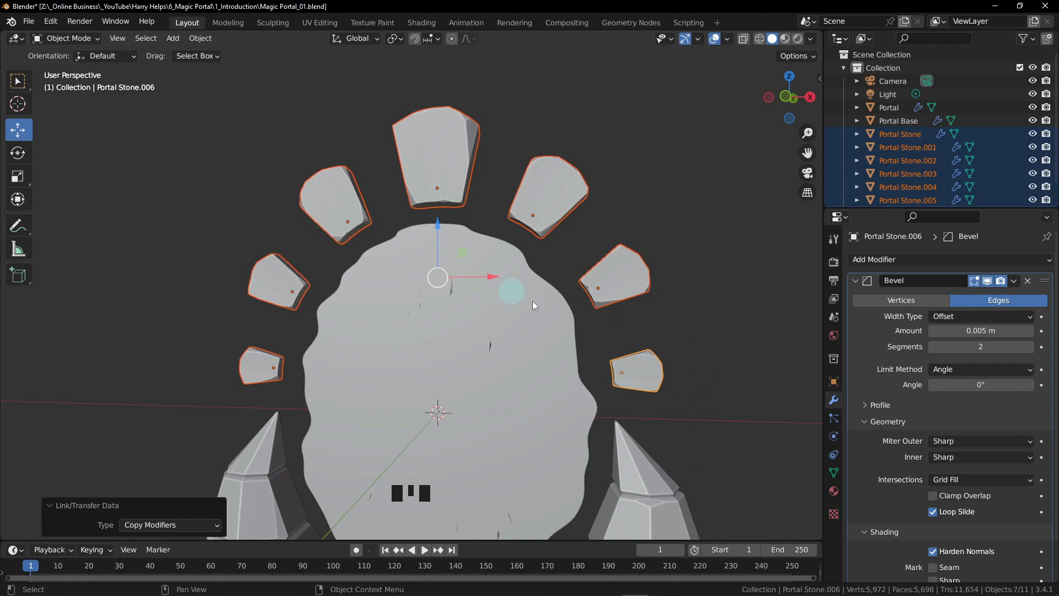
left_click(705, 221)
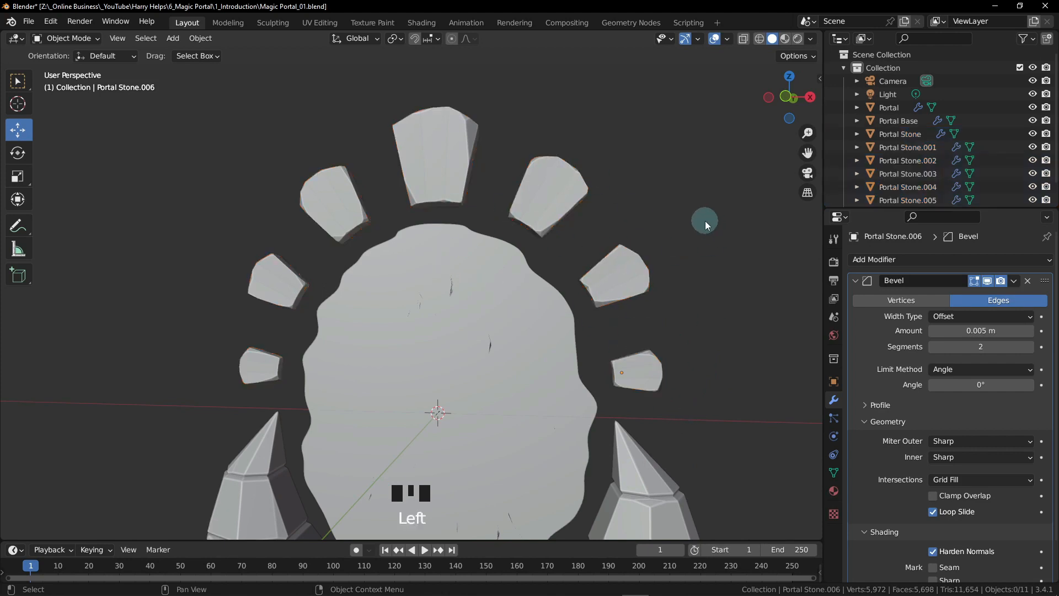
- Check the copied Bevel settings and the Auto Smooth requirement on each Portal Stone, comparing them with Portal Stone.006
left_click(616, 290)
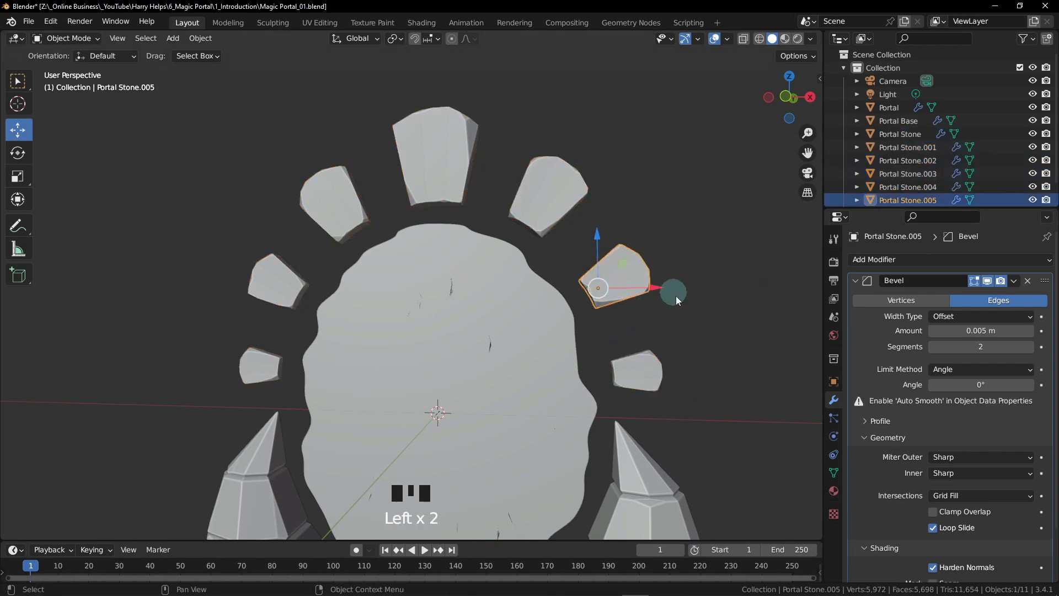
left_click(547, 201)
left_click(443, 161)
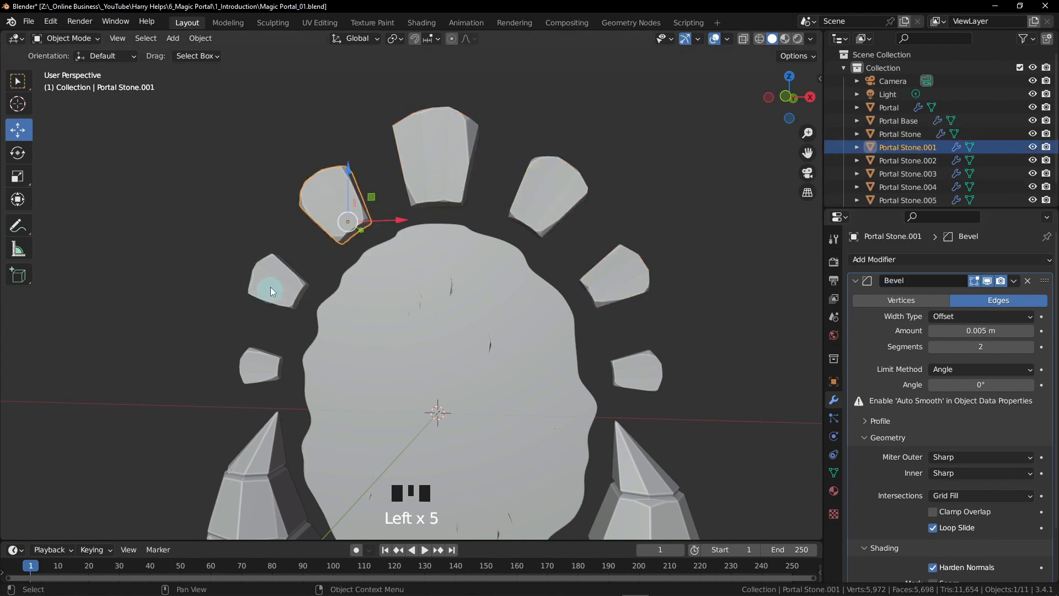
left_click(264, 307)
left_click(261, 374)
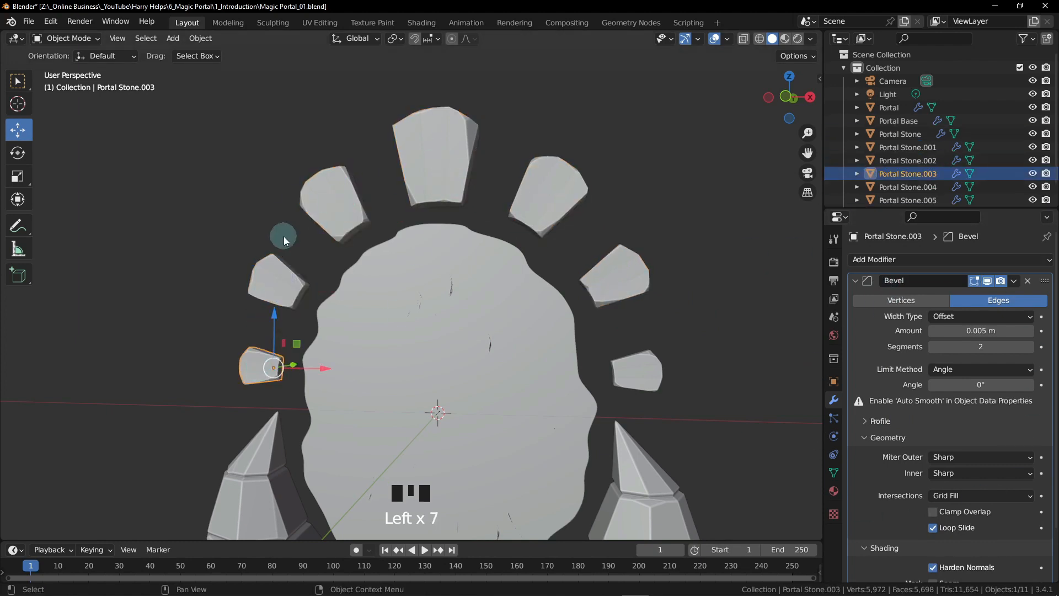
left_click(643, 374)
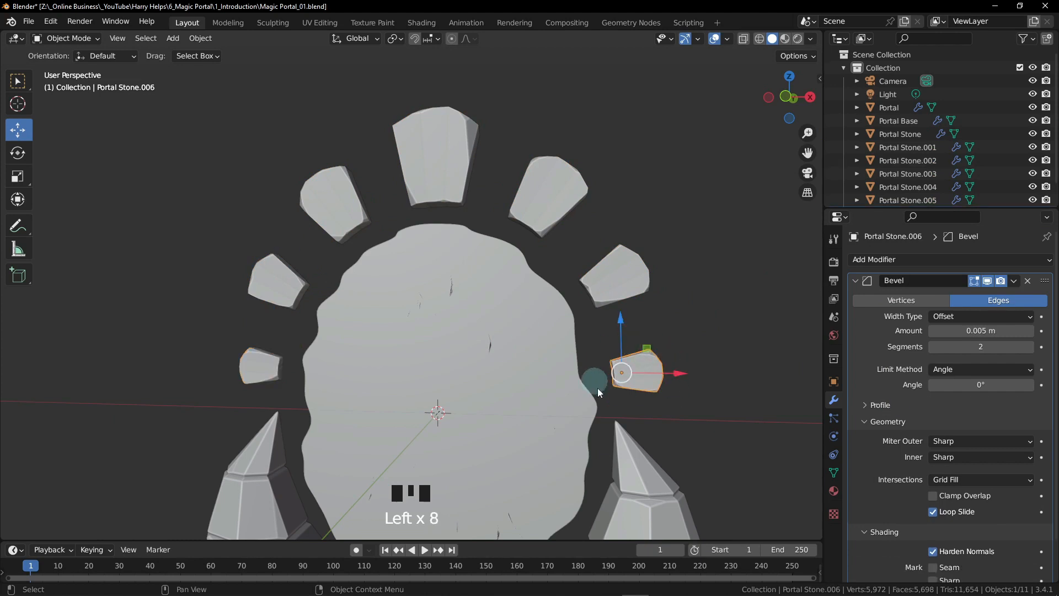
left_click(611, 279)
left_click(541, 213)
left_click(439, 163)
left_click(334, 196)
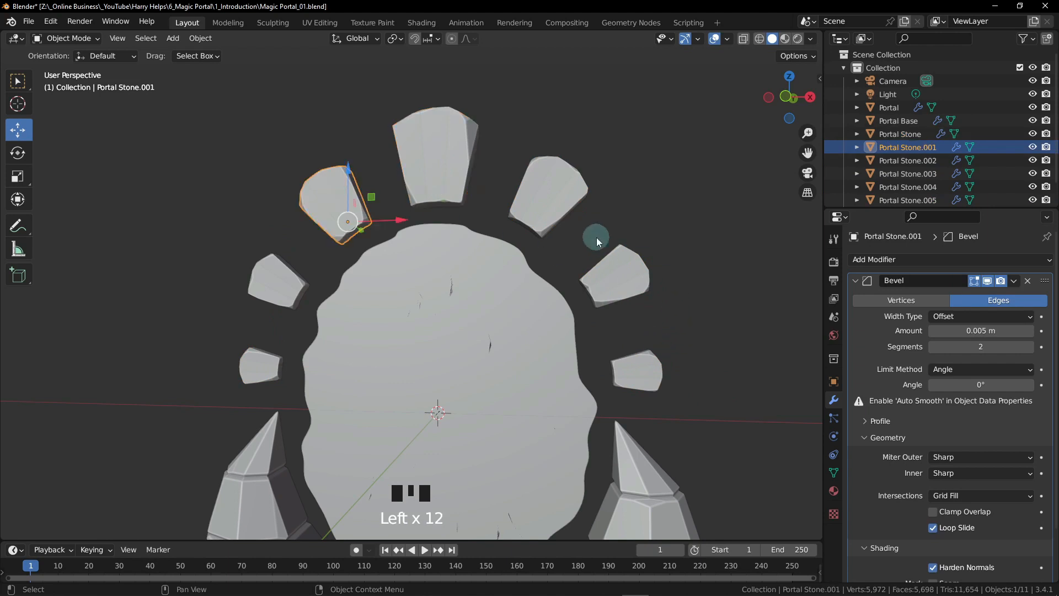
left_click(614, 289)
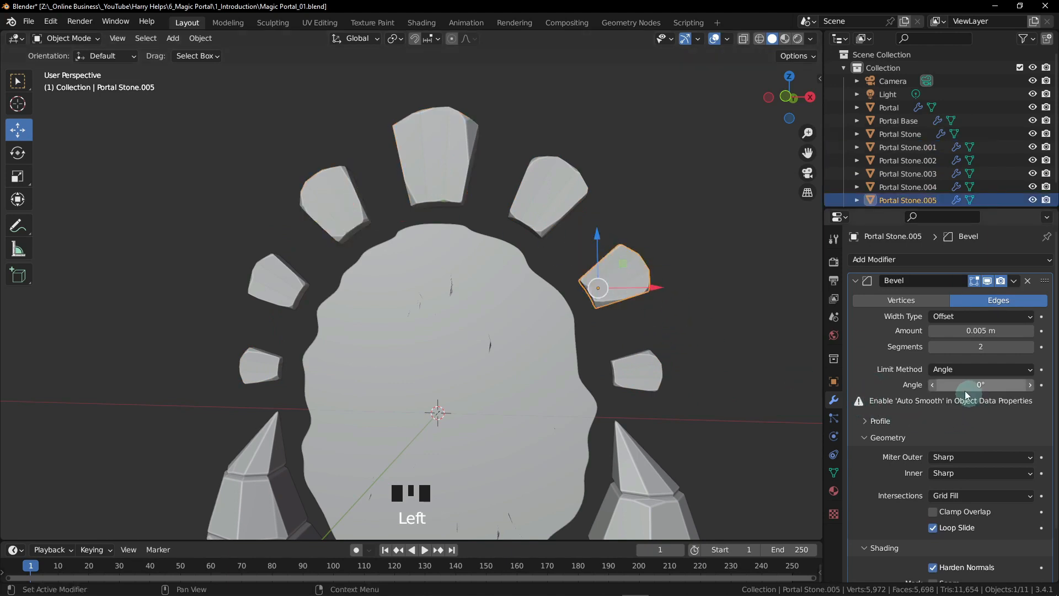
left_click(642, 378)
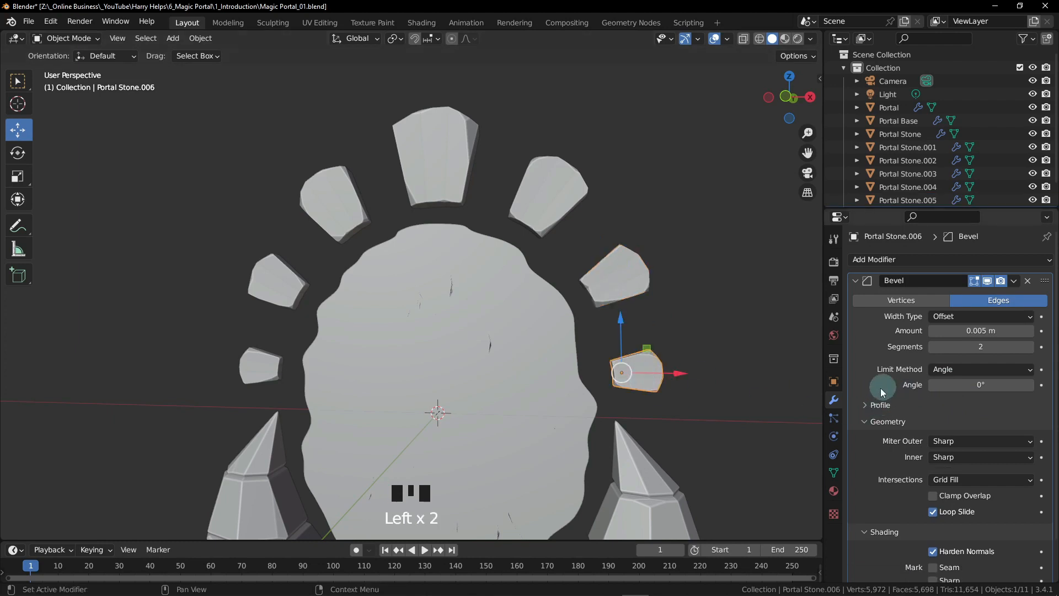
left_click(619, 278)
left_click(538, 204)
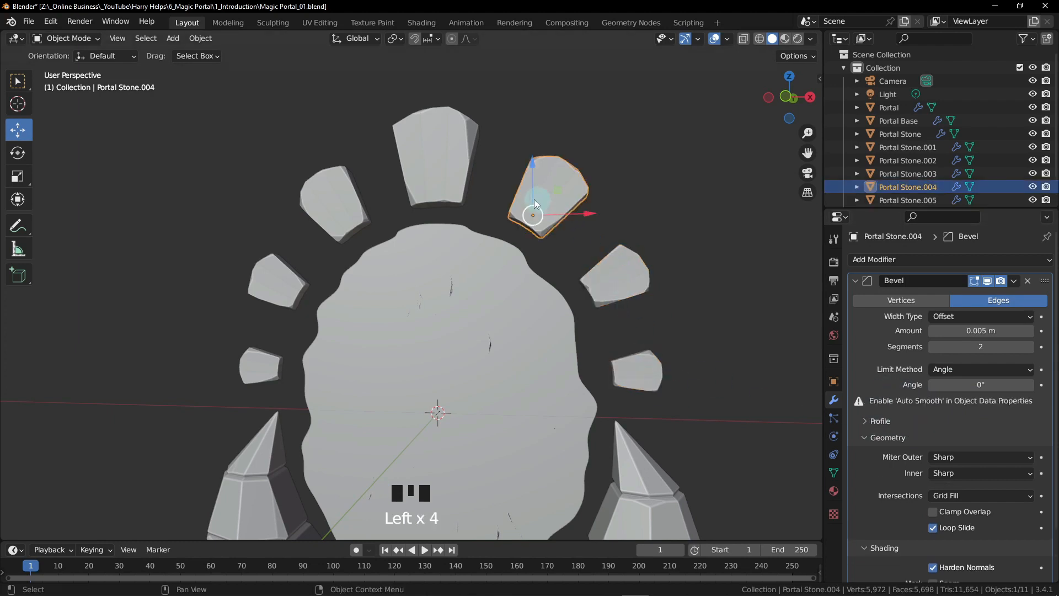
left_click(428, 165)
left_click(341, 205)
left_click(282, 284)
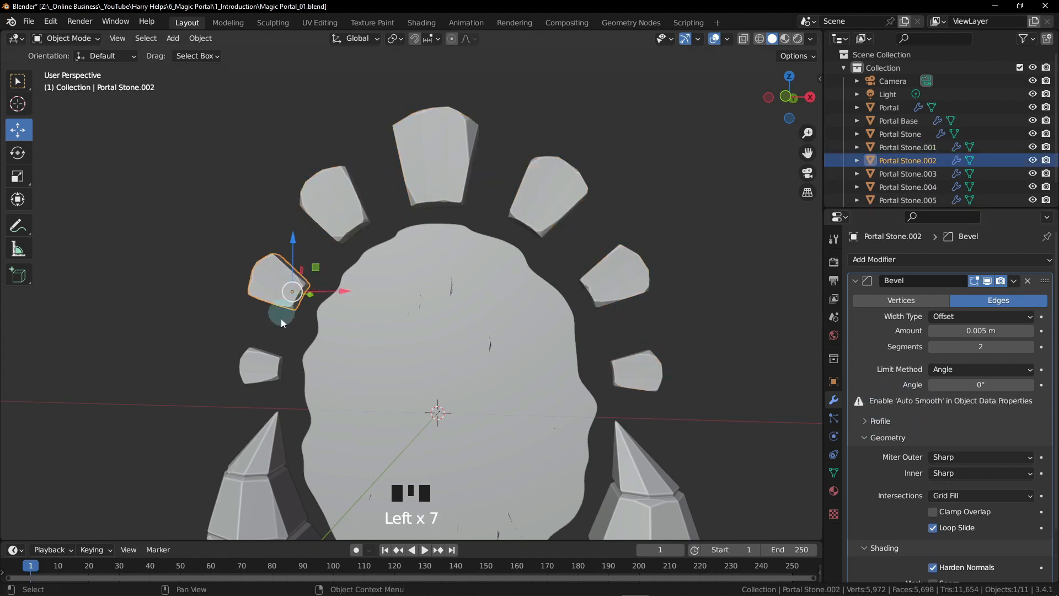
left_click(256, 372)
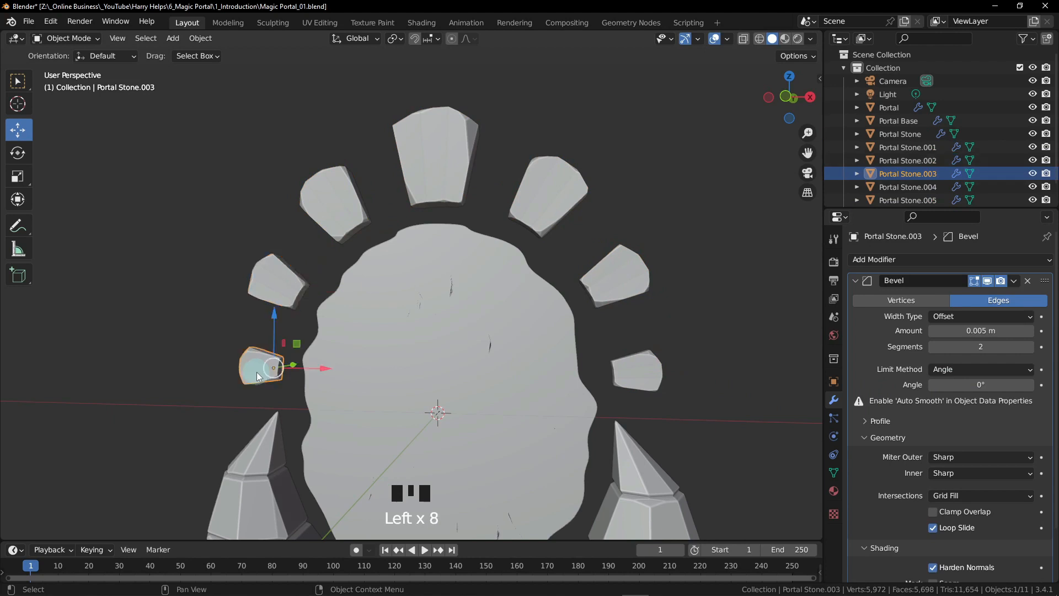
left_click(616, 283)
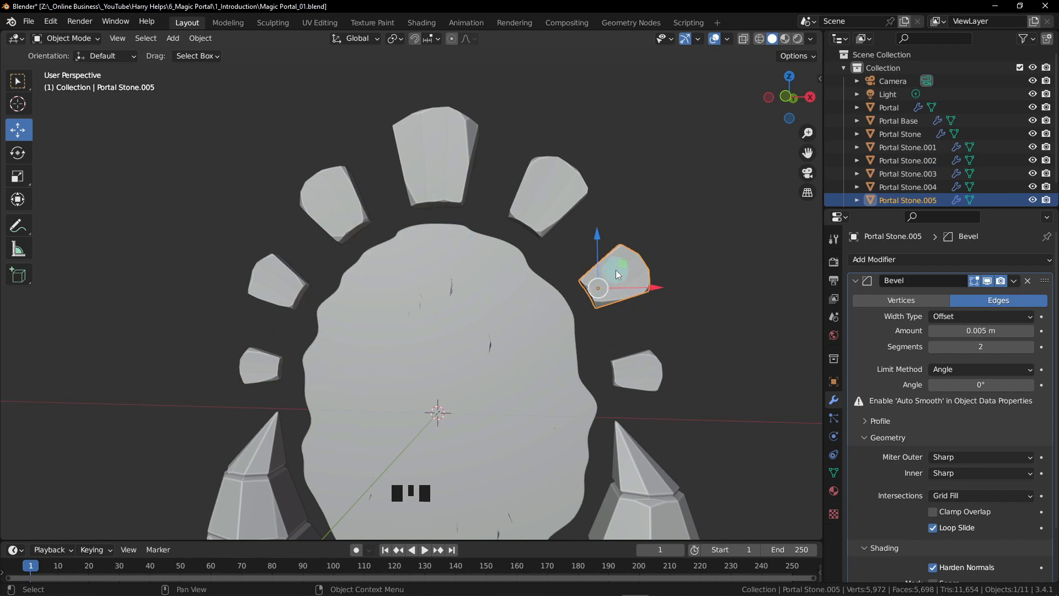
- Enable Auto Smooth at 30° for Portal Stone.005, Portal Stone.004, Portal Stone, Portal Stone.001, Portal Stone.002 and Portal Stone.003
left_click(835, 474)
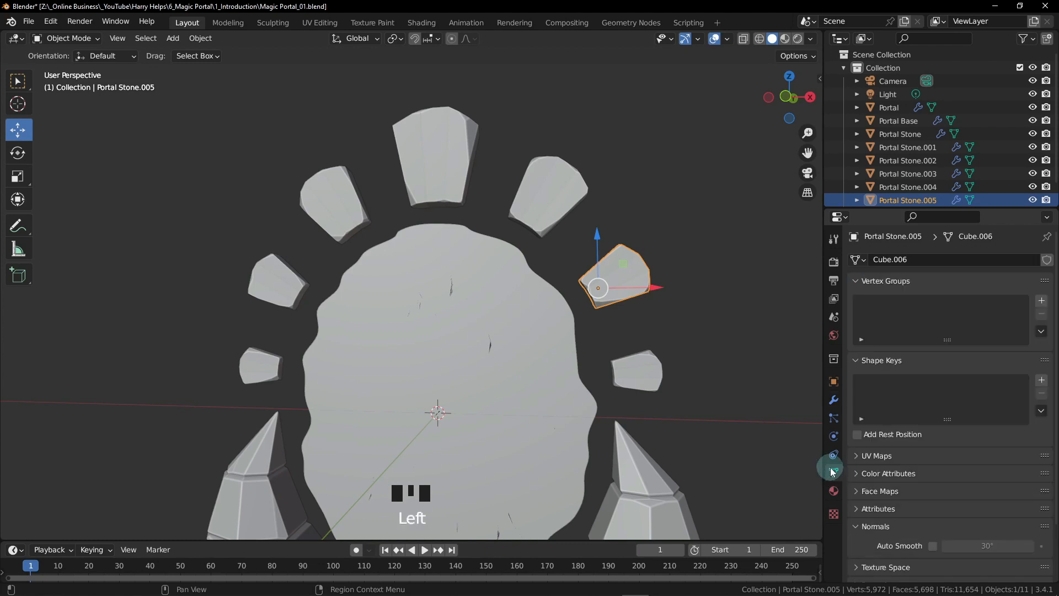
scroll(960, 468, "down", 1)
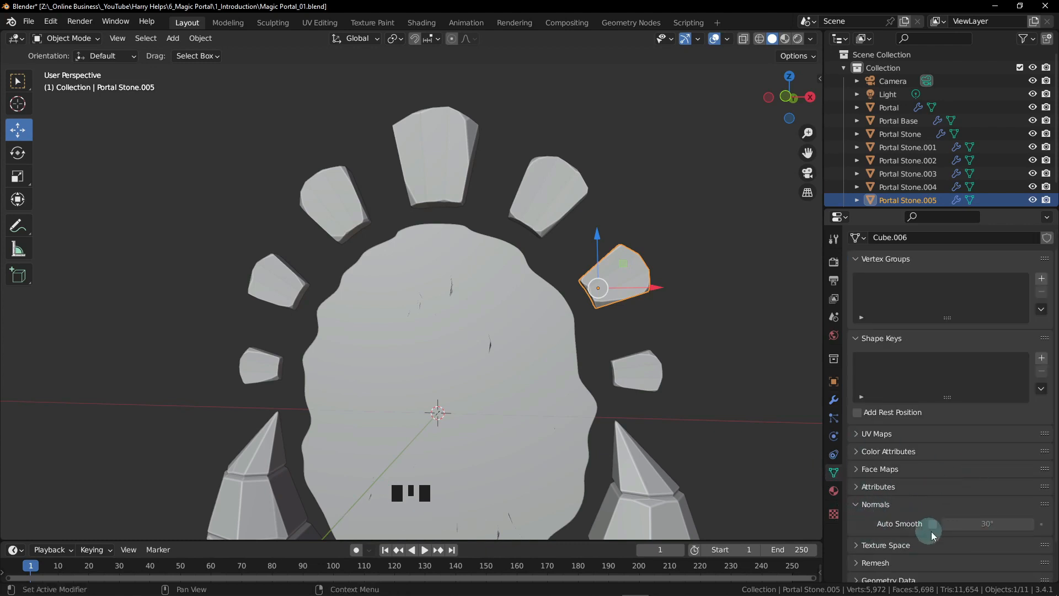
left_click(934, 523)
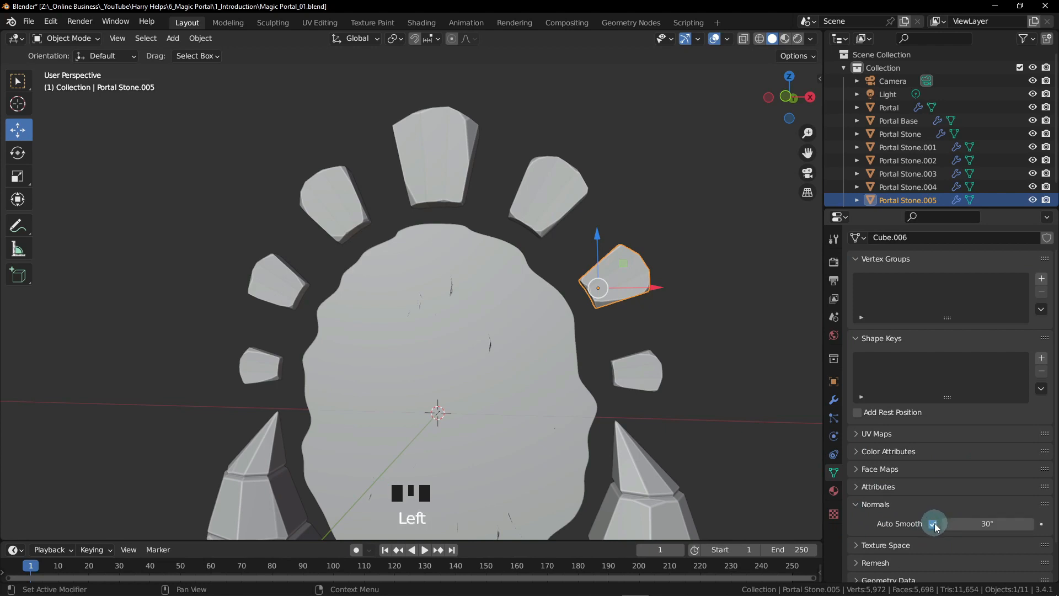
left_click(551, 210)
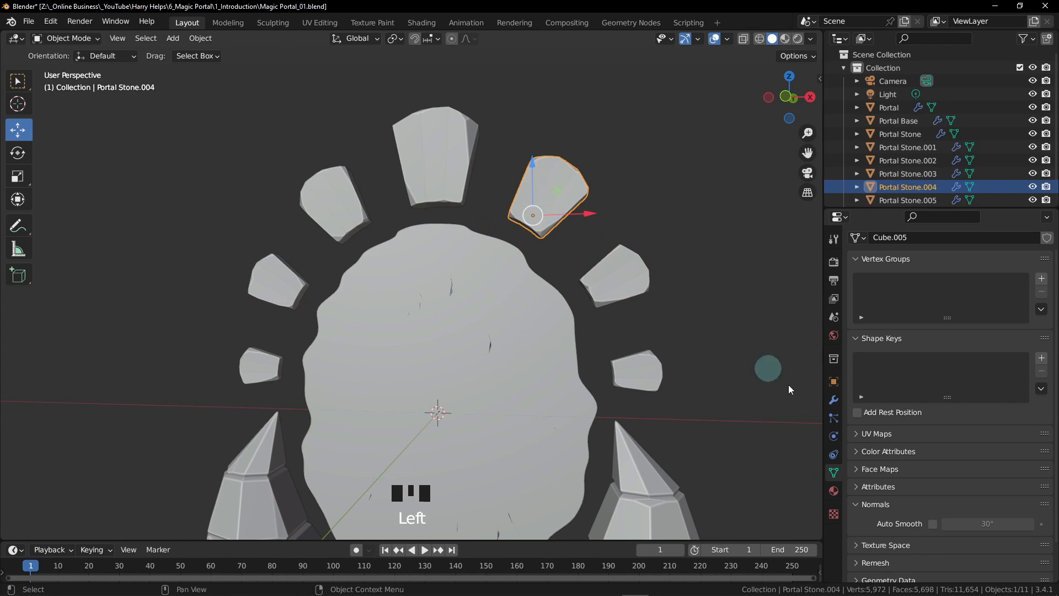
left_click(933, 523)
left_click(473, 199)
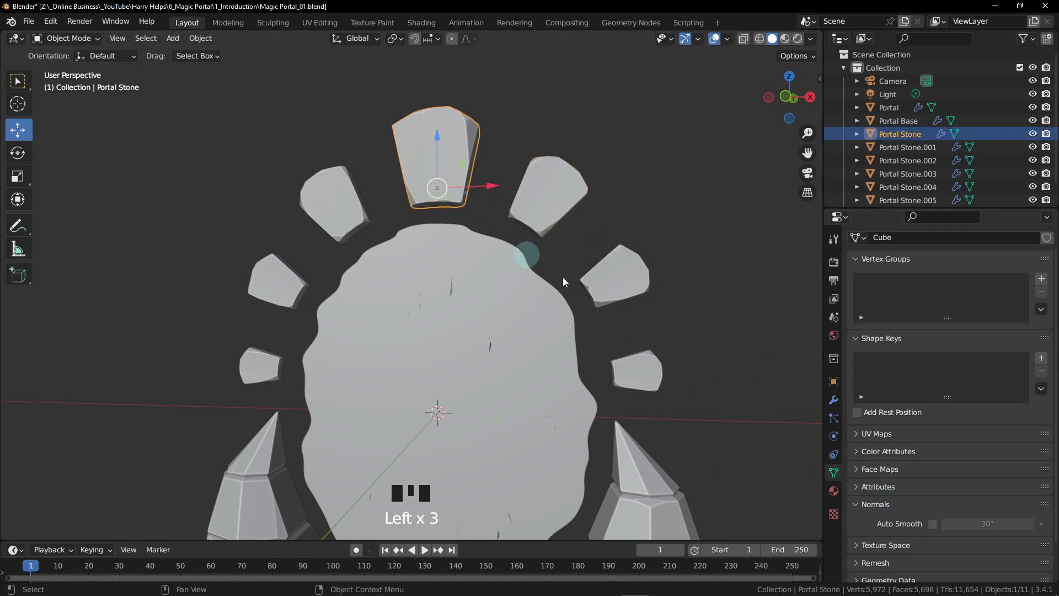
left_click(932, 523)
left_click(350, 197)
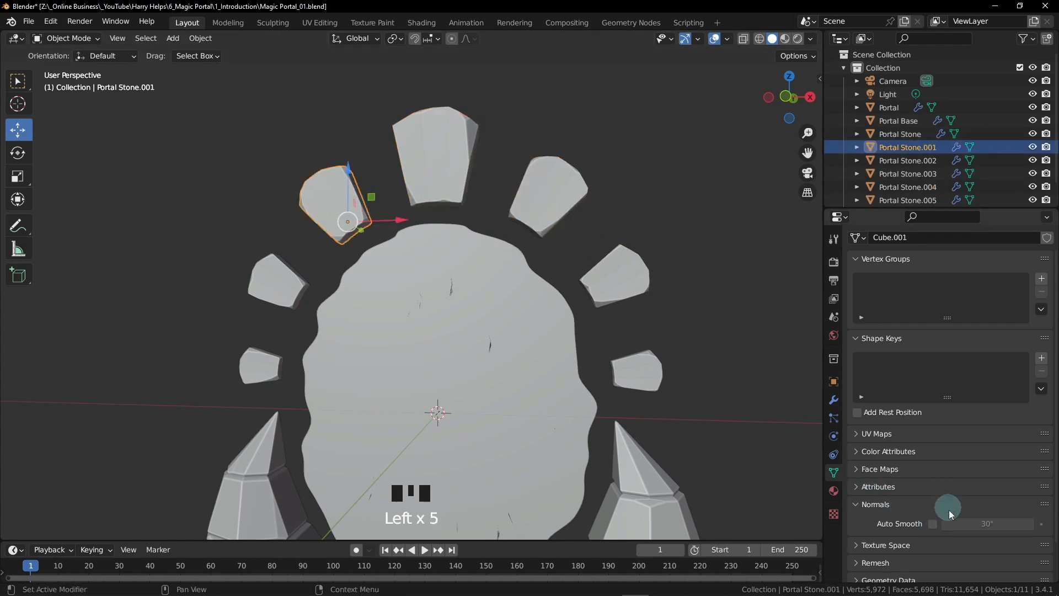
left_click(932, 525)
left_click(288, 285)
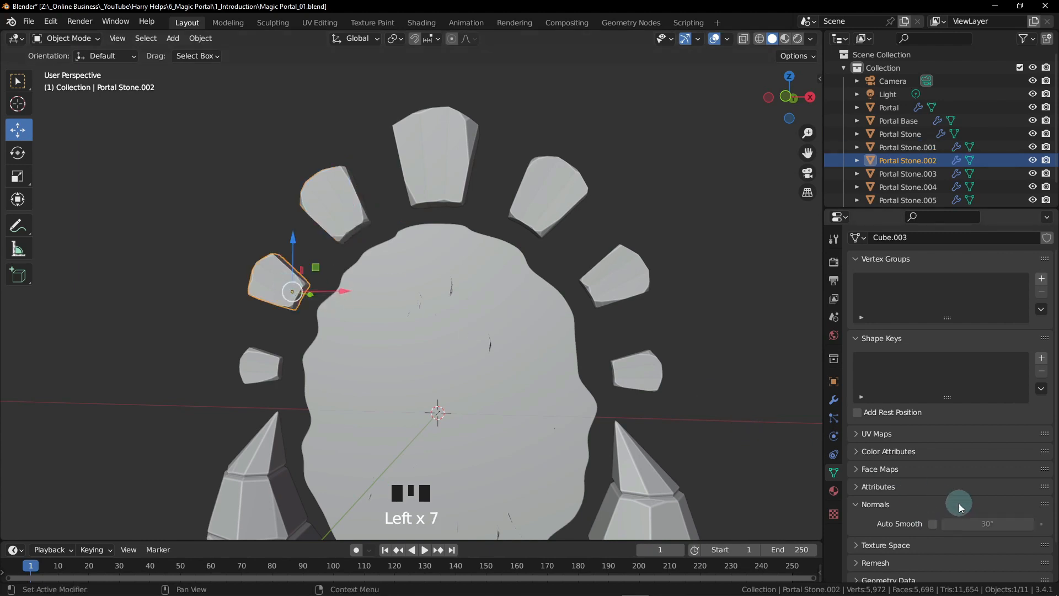
left_click(934, 525)
left_click(267, 365)
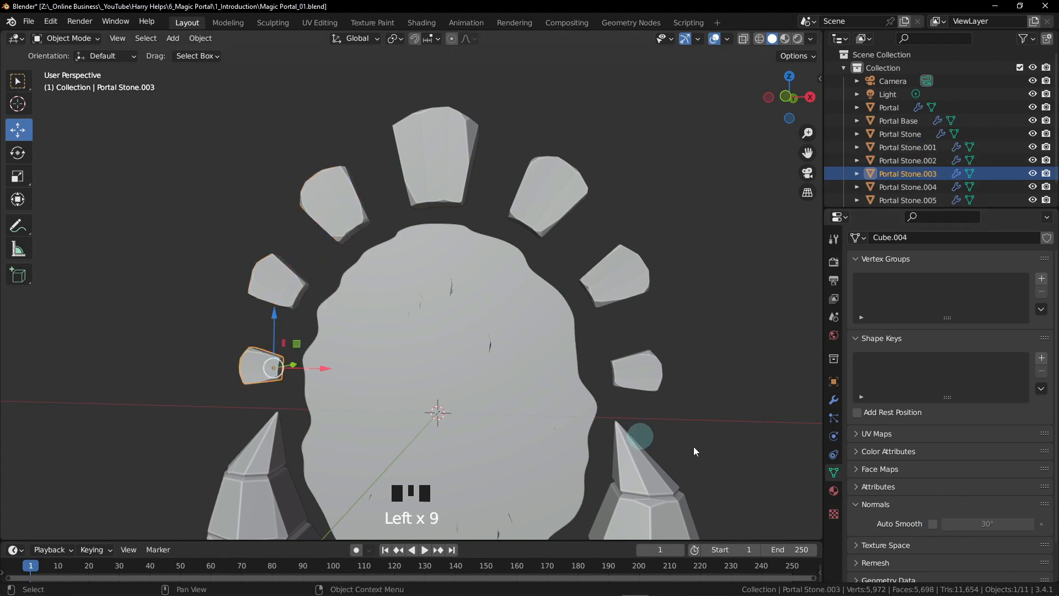
left_click(934, 524)
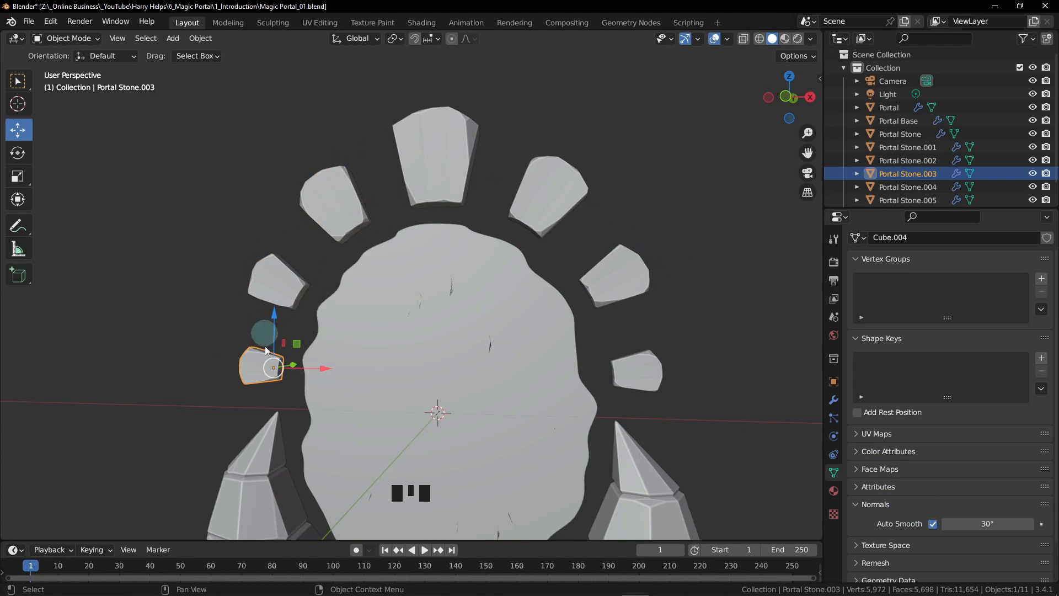
- Check the Auto Smooth setting on each Portal Stone around the ring and clear the selection
left_click(277, 264)
left_click(325, 214)
left_click(433, 172)
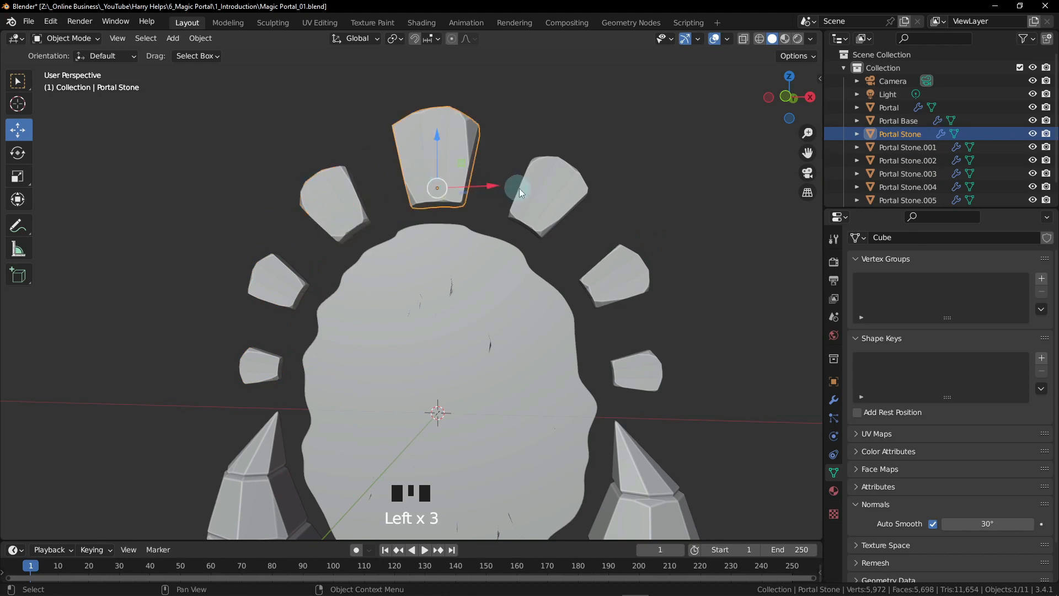
left_click(540, 196)
left_click(615, 287)
left_click(637, 372)
left_click(654, 288)
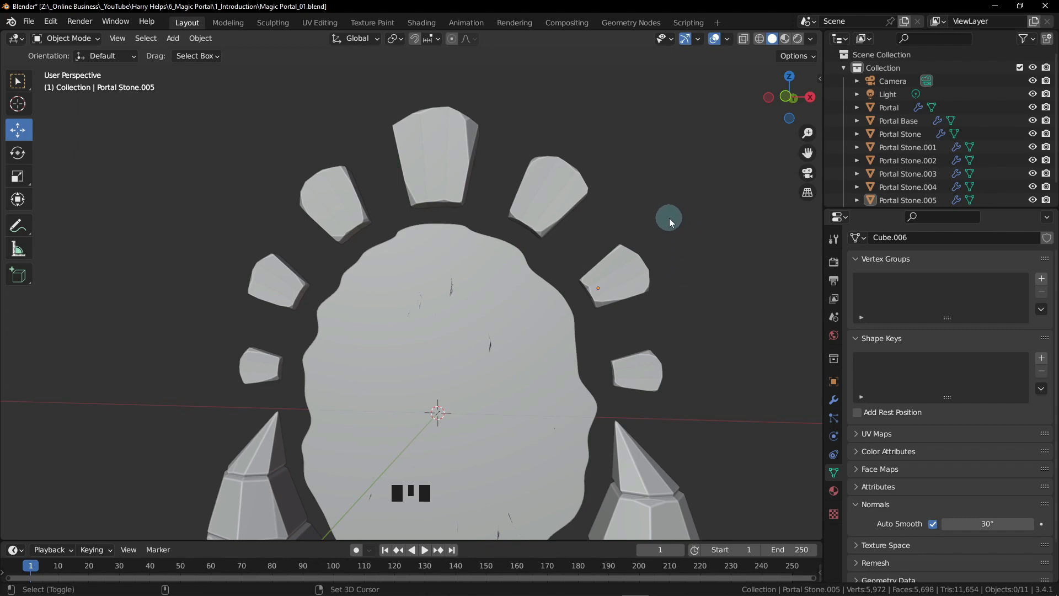
- Add a 0.3 m cube at the world origin and rename it Portal Rune
key("shift+a")
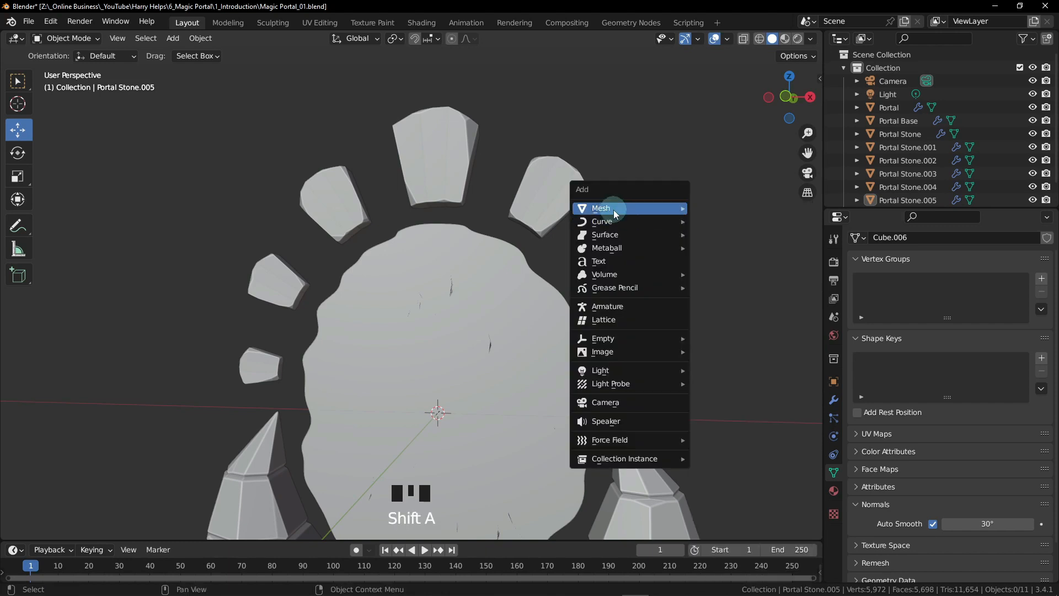
mouse_move(624, 210)
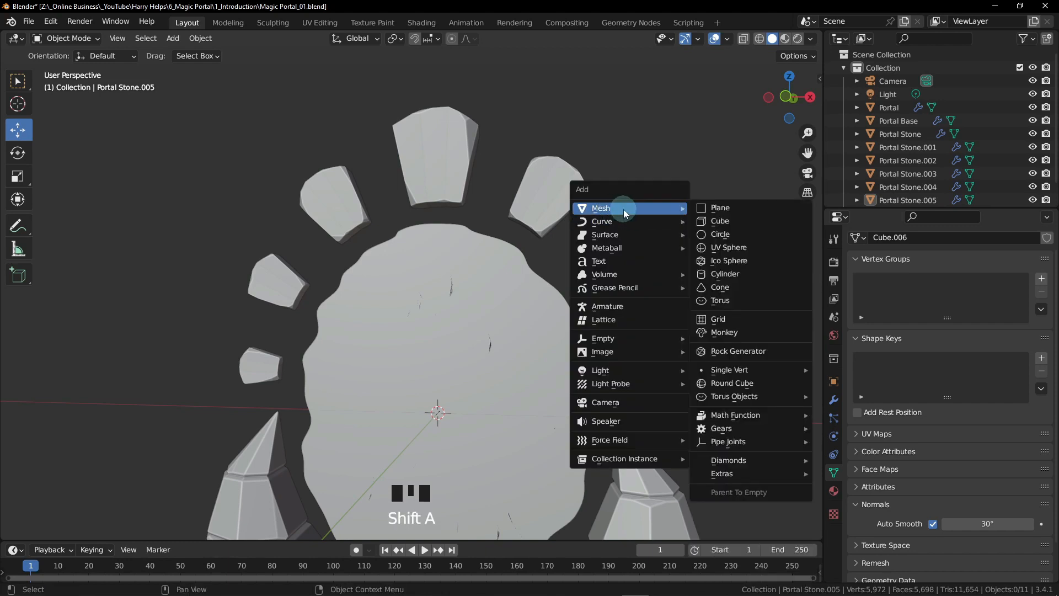
left_click(719, 222)
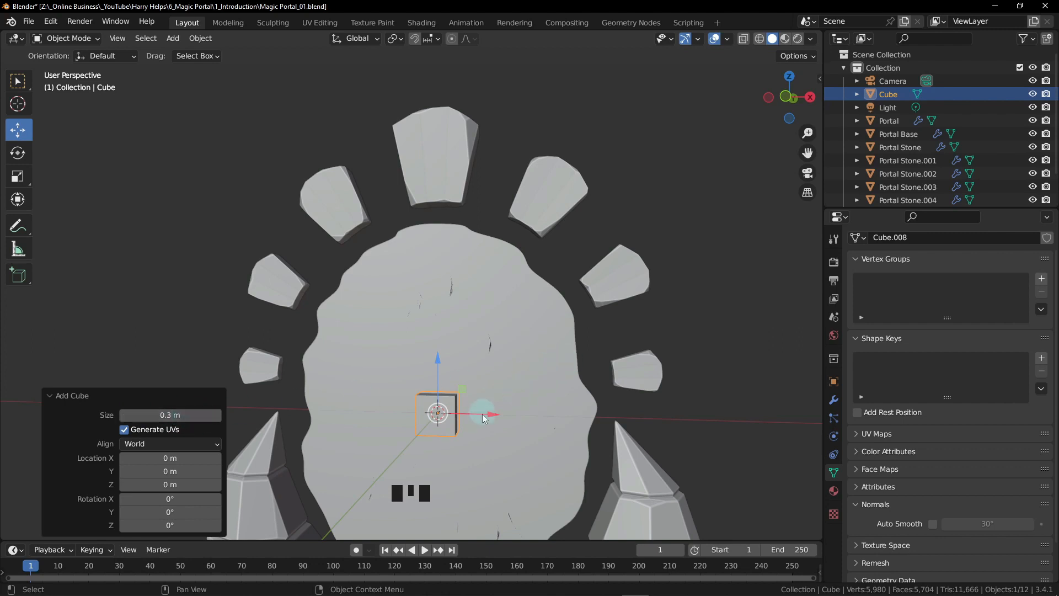
double_click(891, 95)
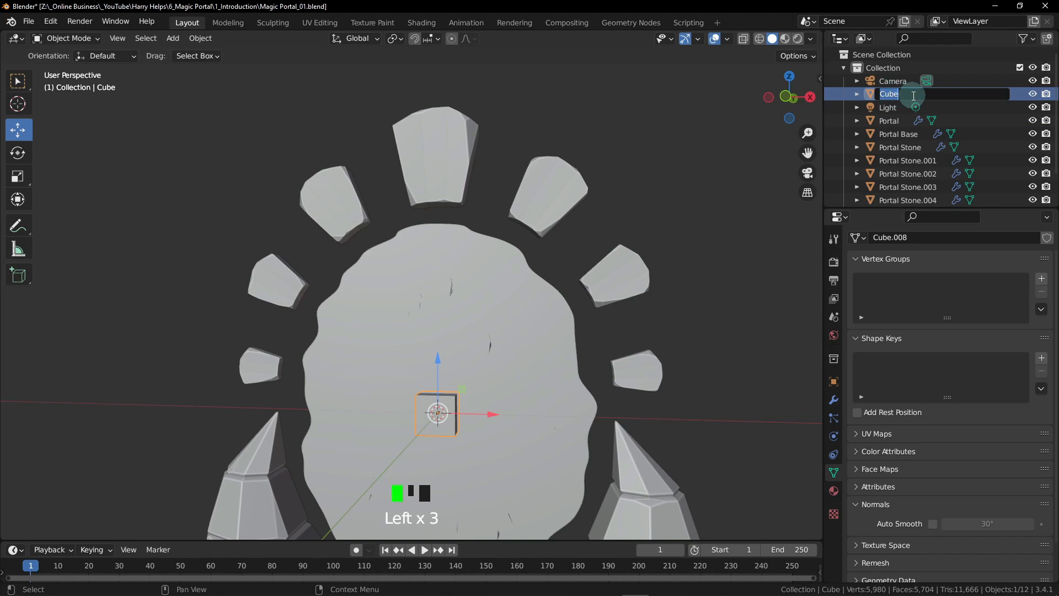
type("Portal")
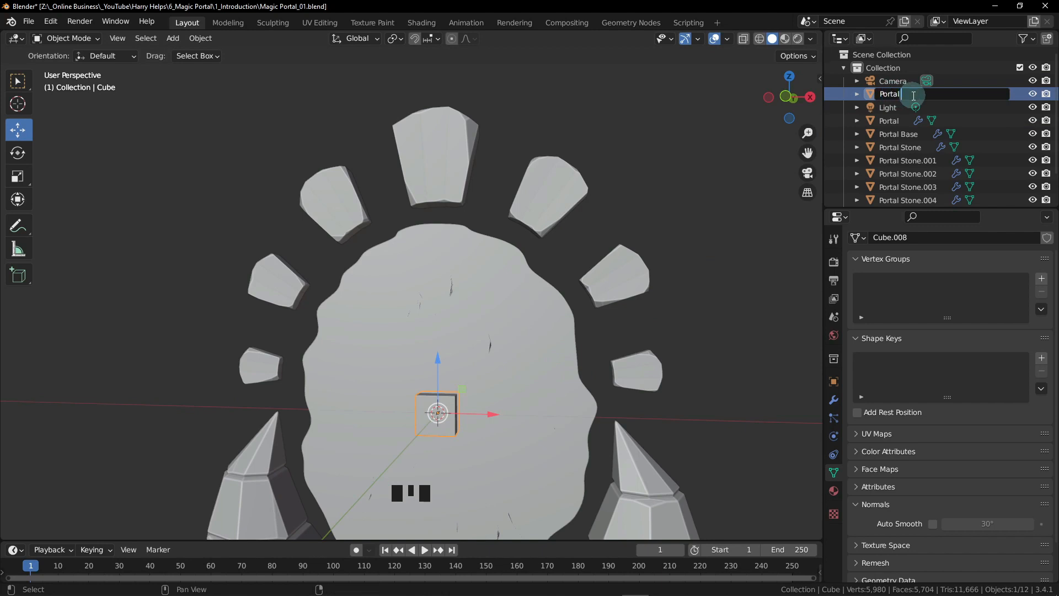
type(" Rune")
key("Return")
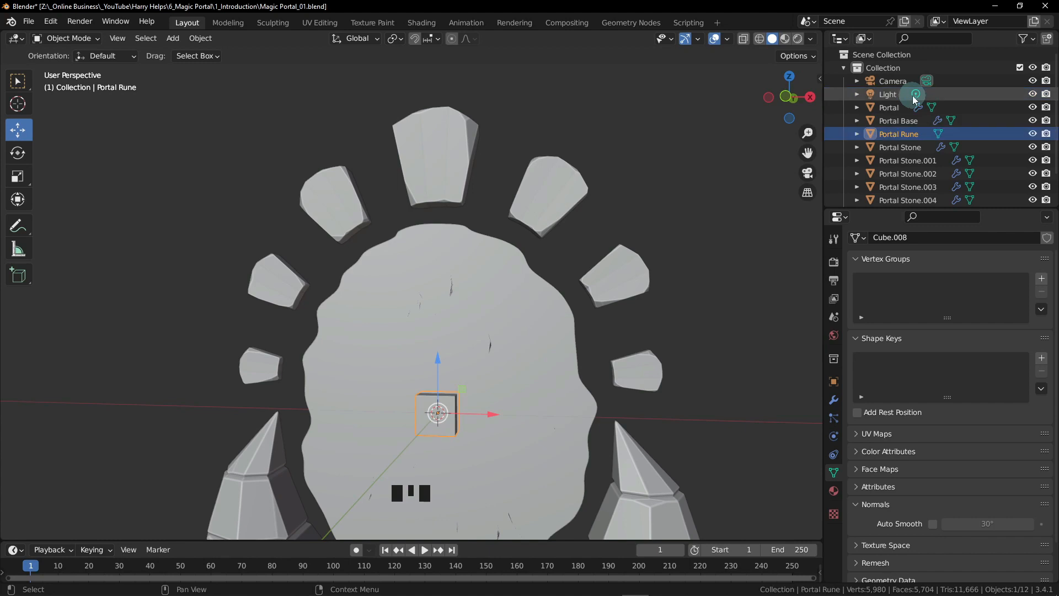
- Raise the Portal Rune cube about 2 m along Z to the middle of the topmost Portal Stone
middle_click_drag(462, 354, 442, 362, "alt")
left_click_drag(441, 361, 485, 108)
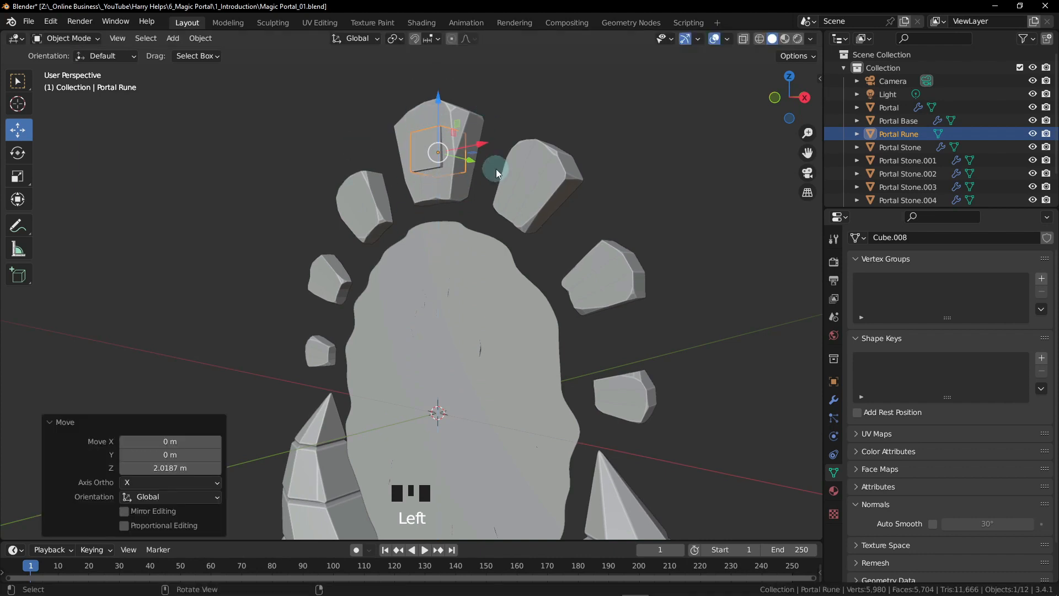
middle_click_drag(496, 169, 463, 157, "alt")
middle_click_drag(411, 130, 478, 191)
scroll(478, 190, "up", 3)
middle_click_drag(541, 213, 651, 218, "alt")
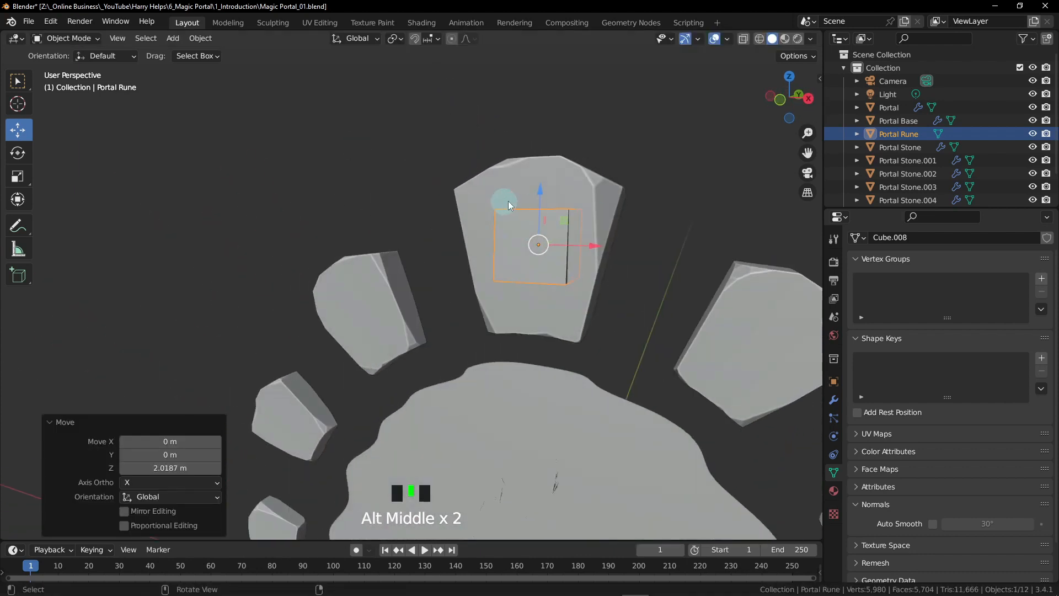
left_click_drag(542, 199, 543, 209)
mouse_move(544, 210)
middle_mouse_down("alt")
mouse_move(584, 209)
mouse_move(543, 204)
middle_mouse_up("alt")
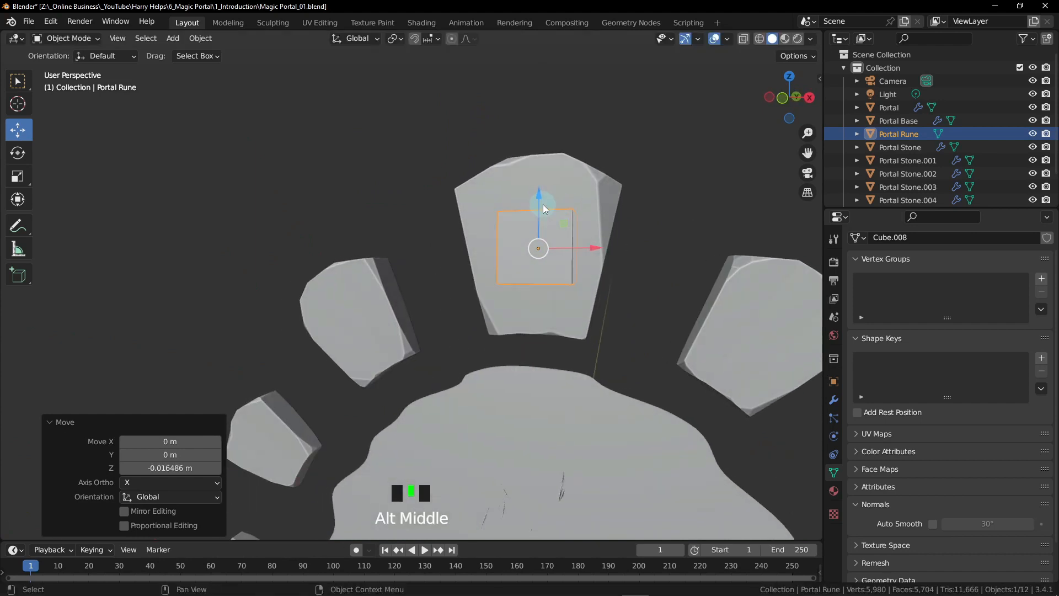
left_click_drag(542, 204, 539, 206)
- Move the Portal Rune cube about -0.21 m along Y, in front of the topmost Portal Stone
middle_click_drag(609, 235, 567, 253, "alt")
left_click_drag(588, 253, 527, 254)
middle_click_drag(527, 254, 669, 223, "alt")
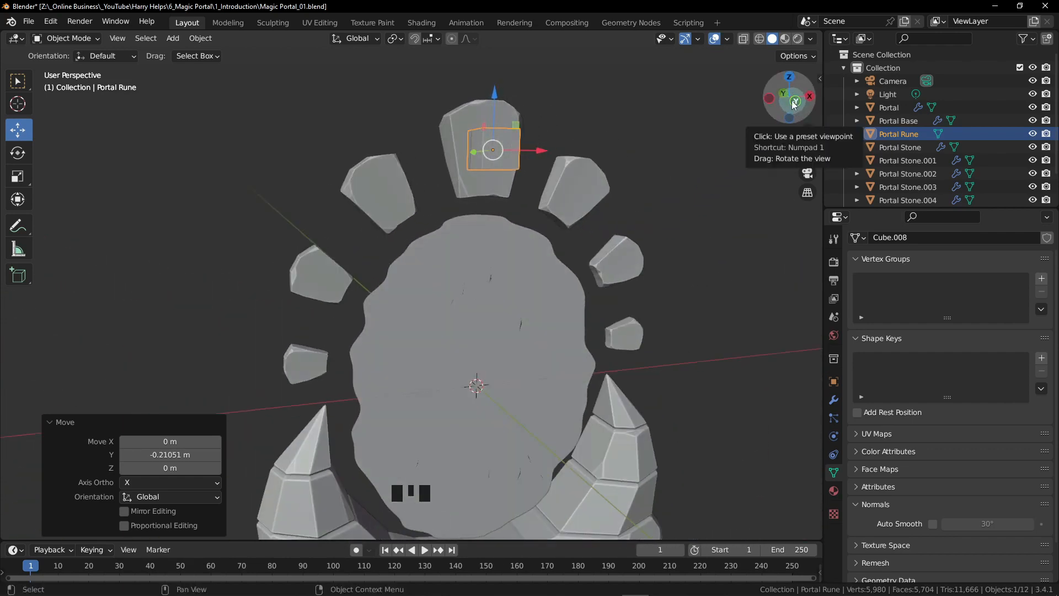
- Examine the Portal Rune cube's placement against the topmost Portal Stone from the front and side
middle_click_drag(607, 265, 572, 284, "alt")
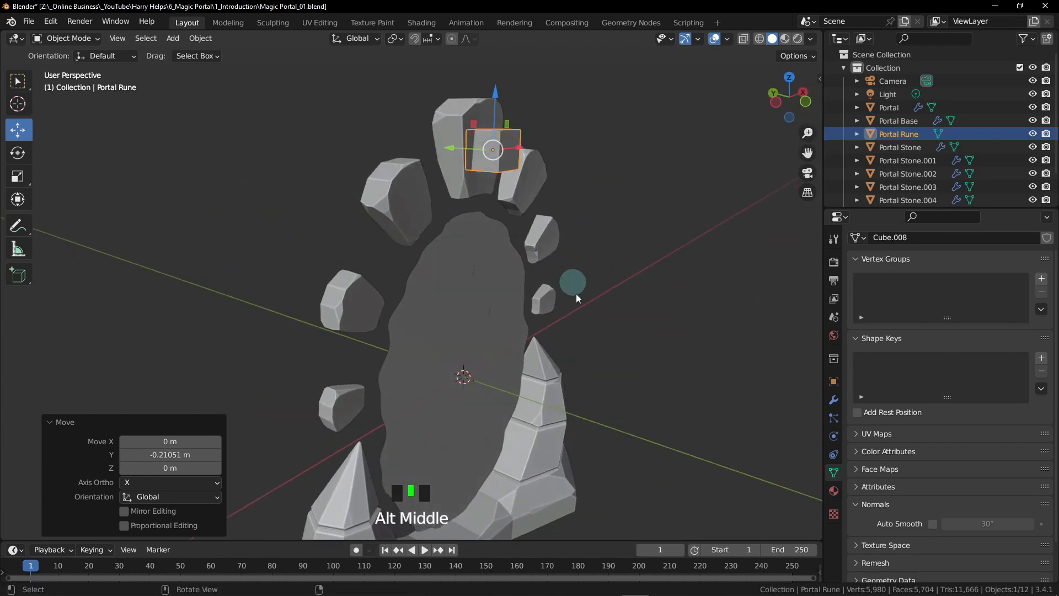
scroll(665, 397, "down", 2)
middle_click_drag(665, 397, 634, 349)
scroll(539, 255, "up", 3)
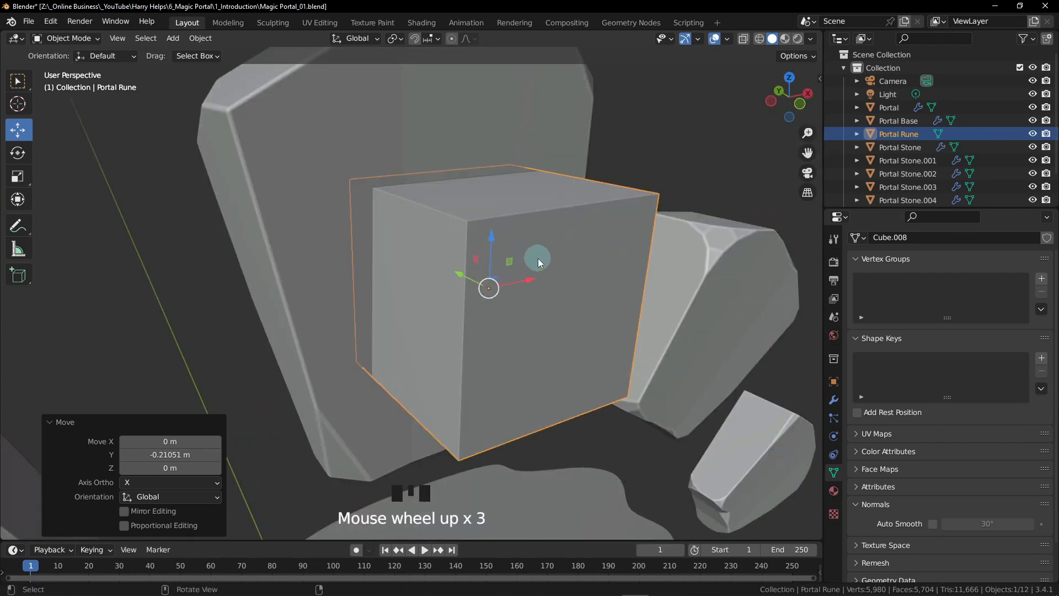
middle_click_drag(539, 256, 459, 223, "alt")
scroll(505, 272, "down", 1)
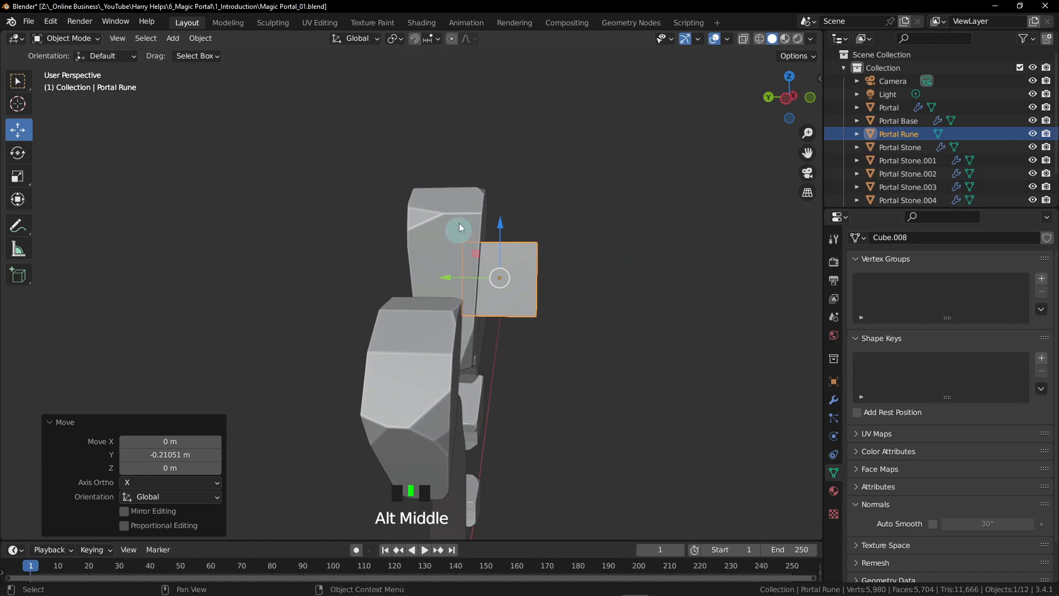
middle_click_drag(499, 277, 352, 288, "alt")
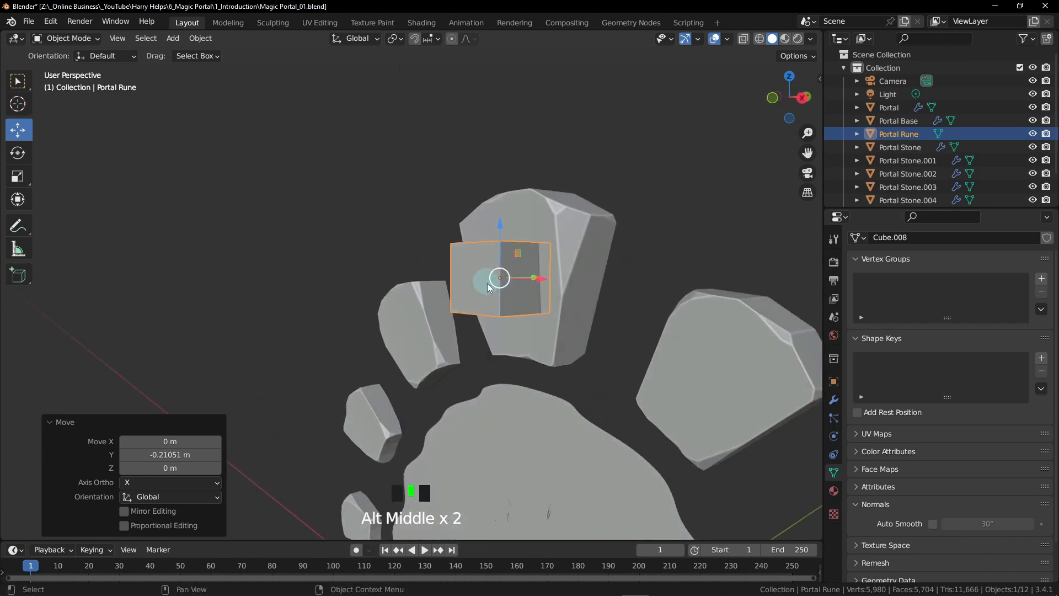
middle_click_drag(487, 283, 594, 309, "alt")
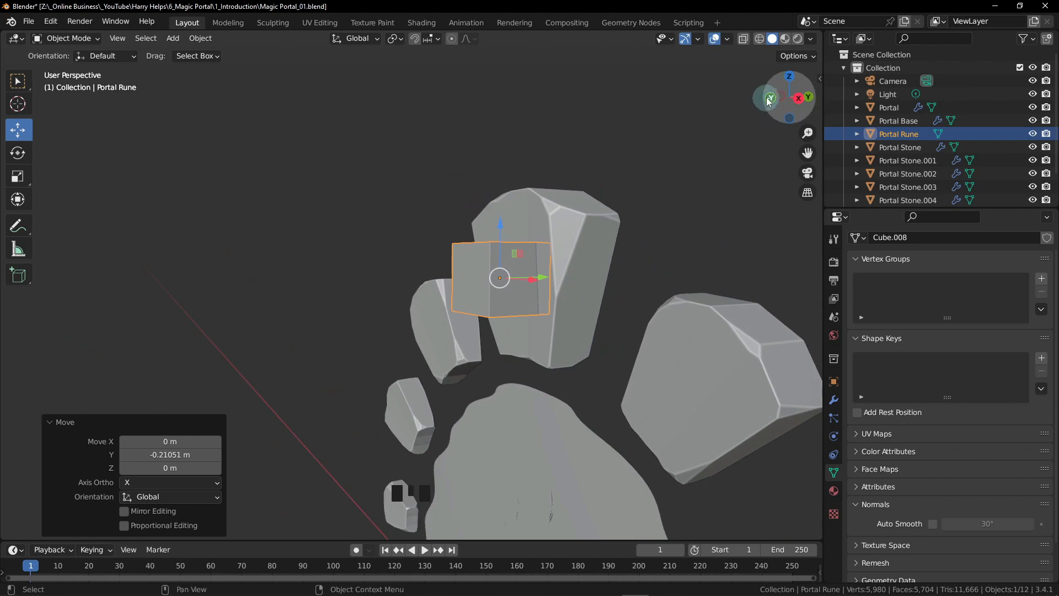
- In front orthographic view, merge all vertices of the Portal Rune cube into a single vertex at its center
key("grave")
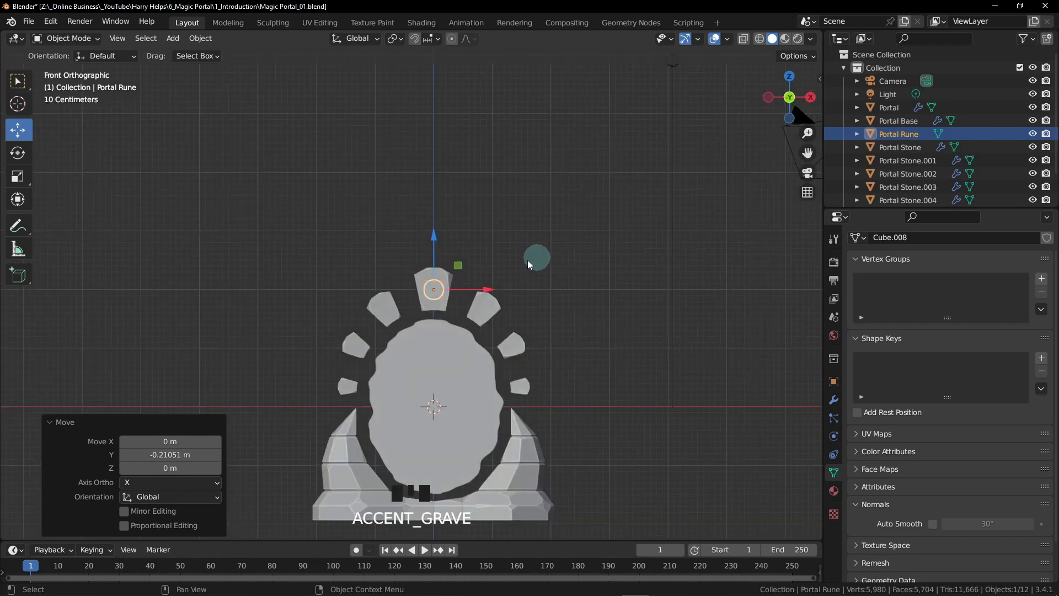
scroll(448, 285, "up", 7)
scroll(448, 285, "up", 2)
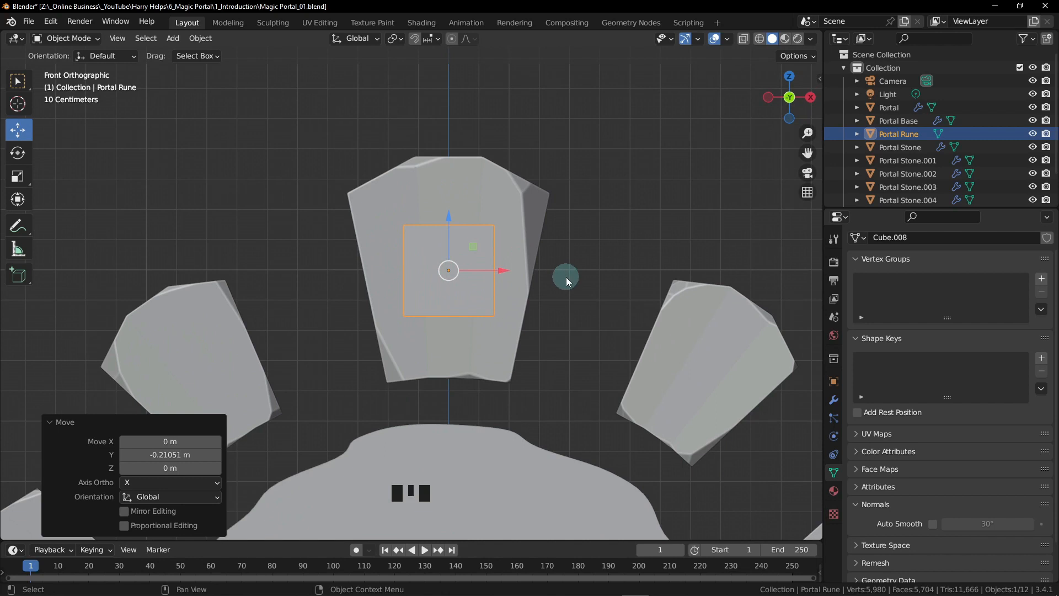
key("Tab")
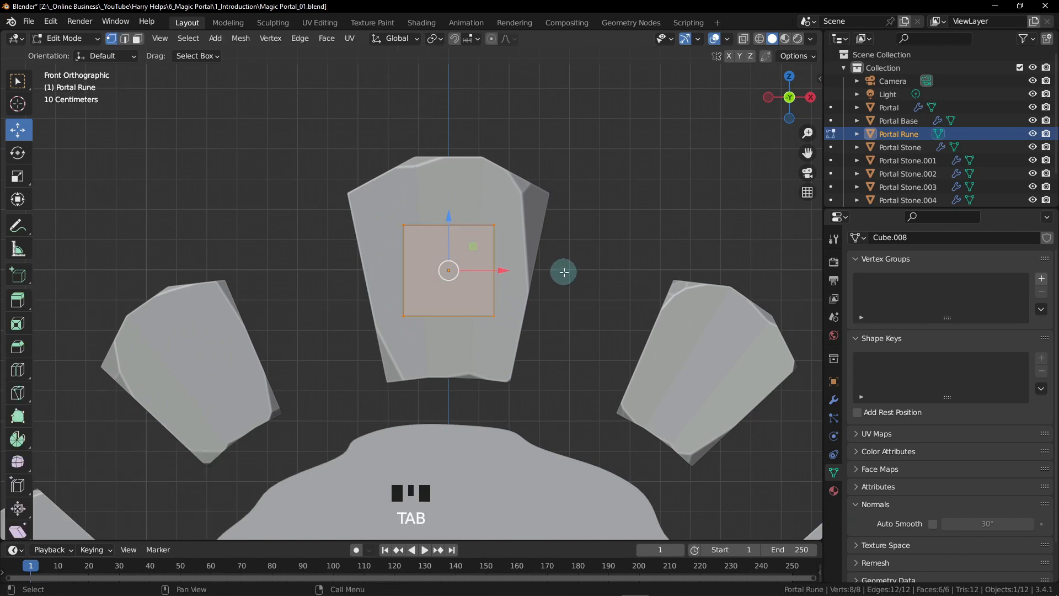
key("1")
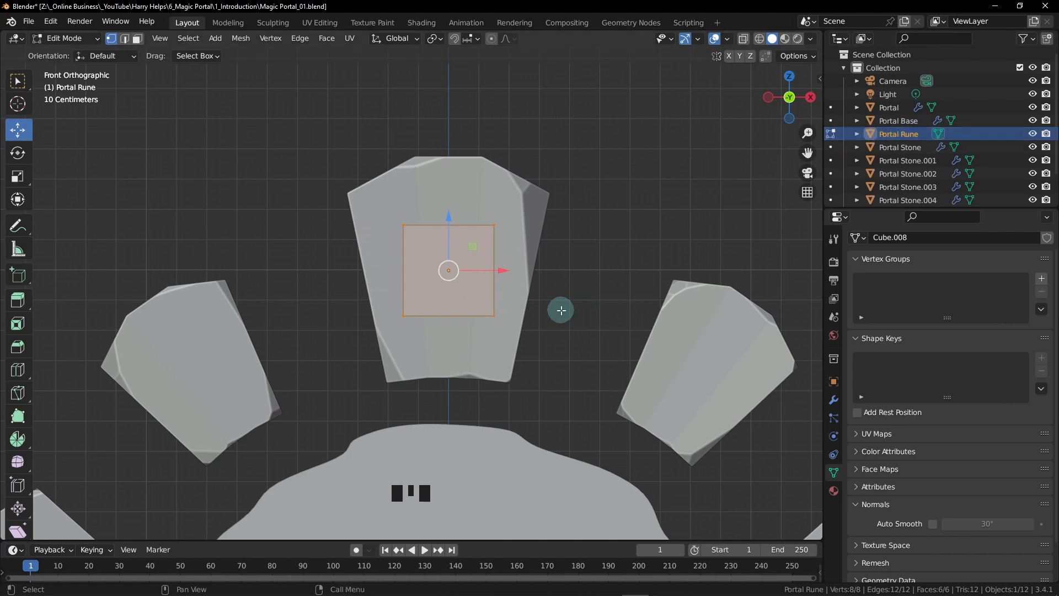
key("a")
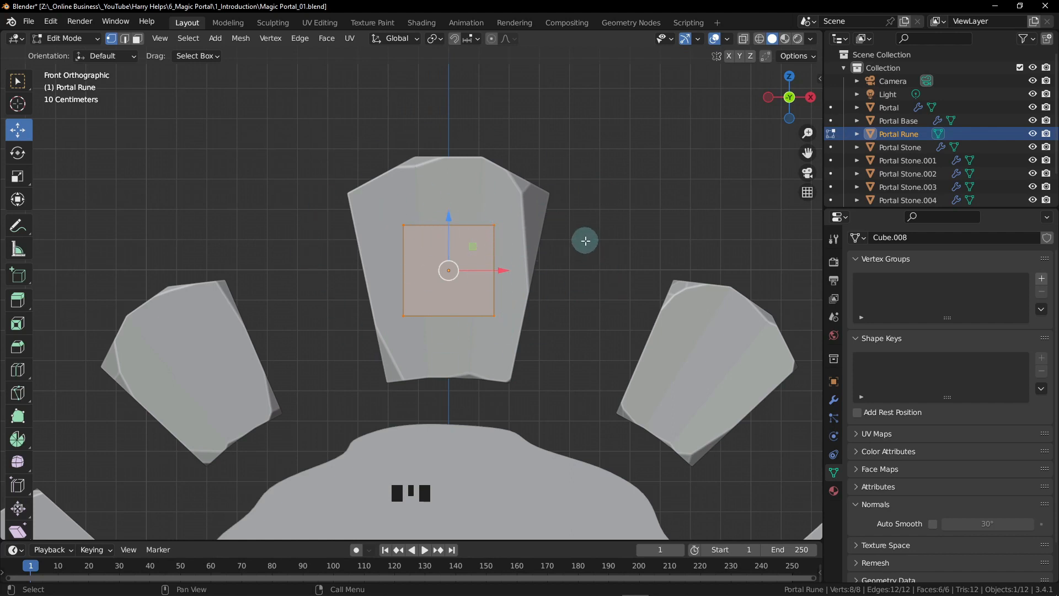
key("a")
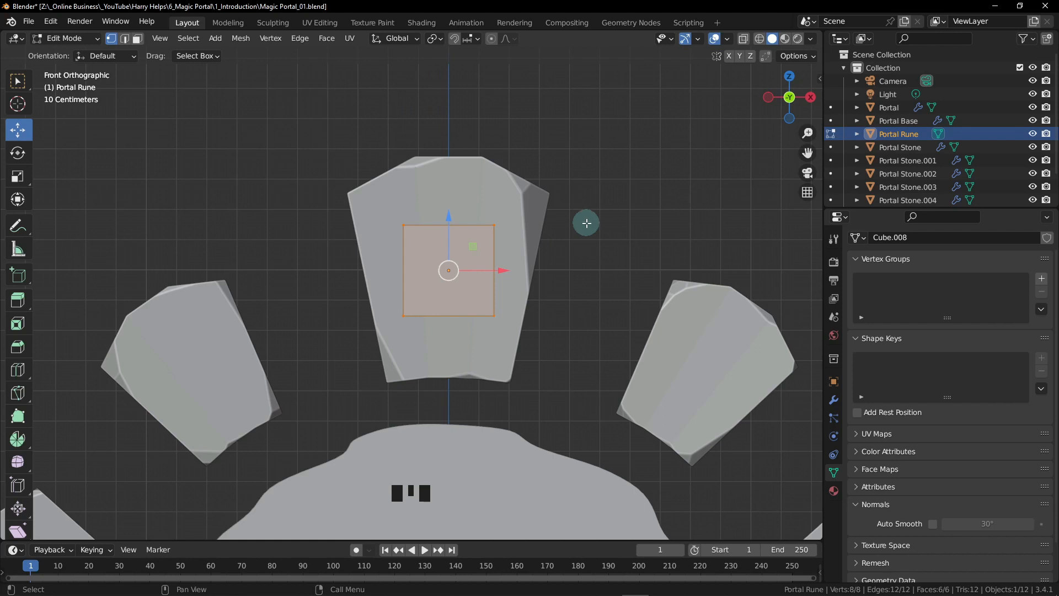
key("m")
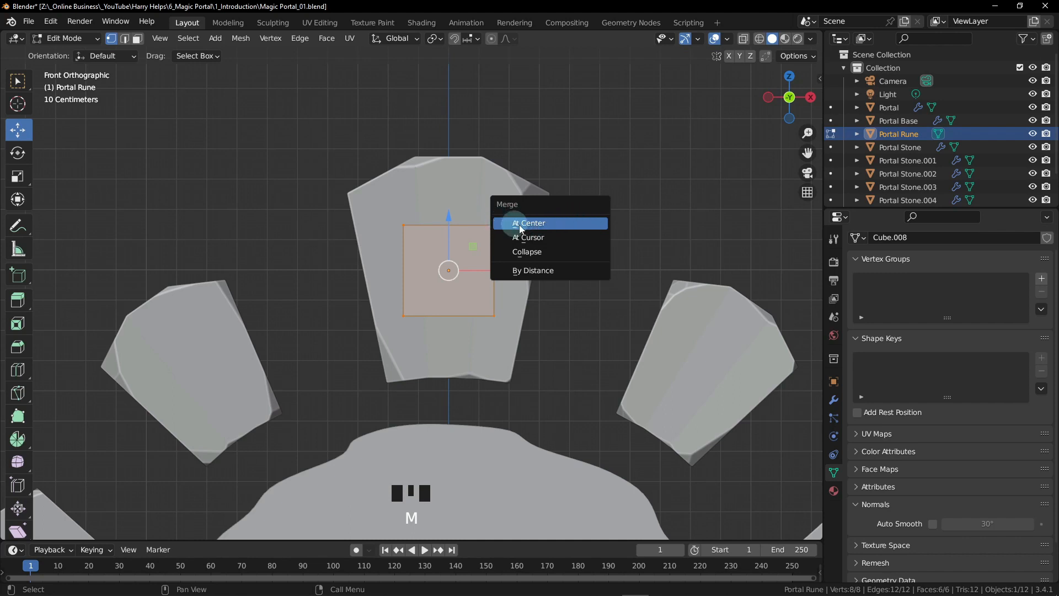
left_click(555, 224)
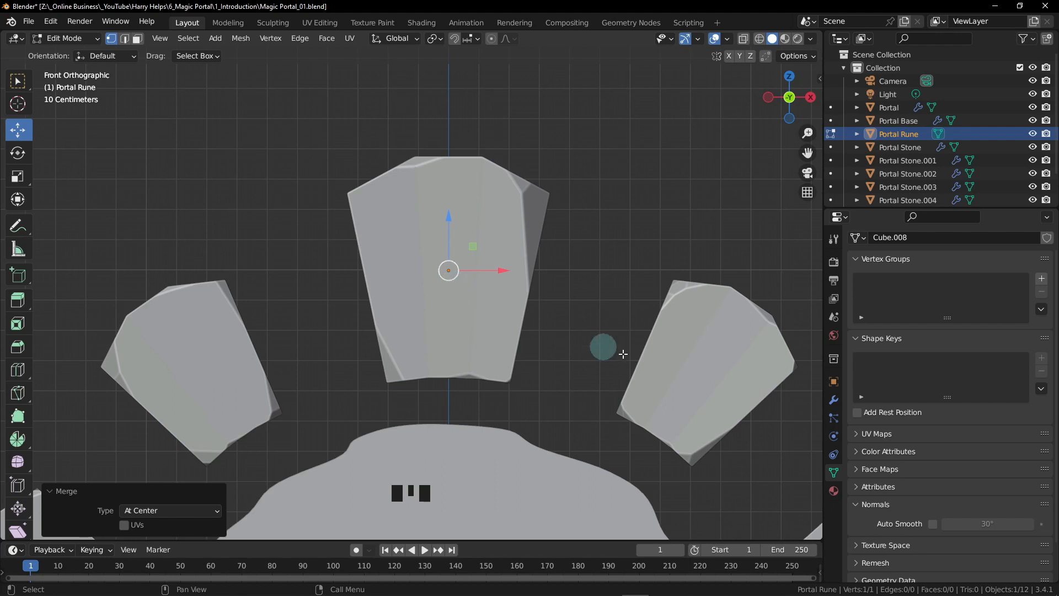
- Add a Skin modifier to the Portal Rune vertex and enable its Smooth Shading
left_click(833, 404)
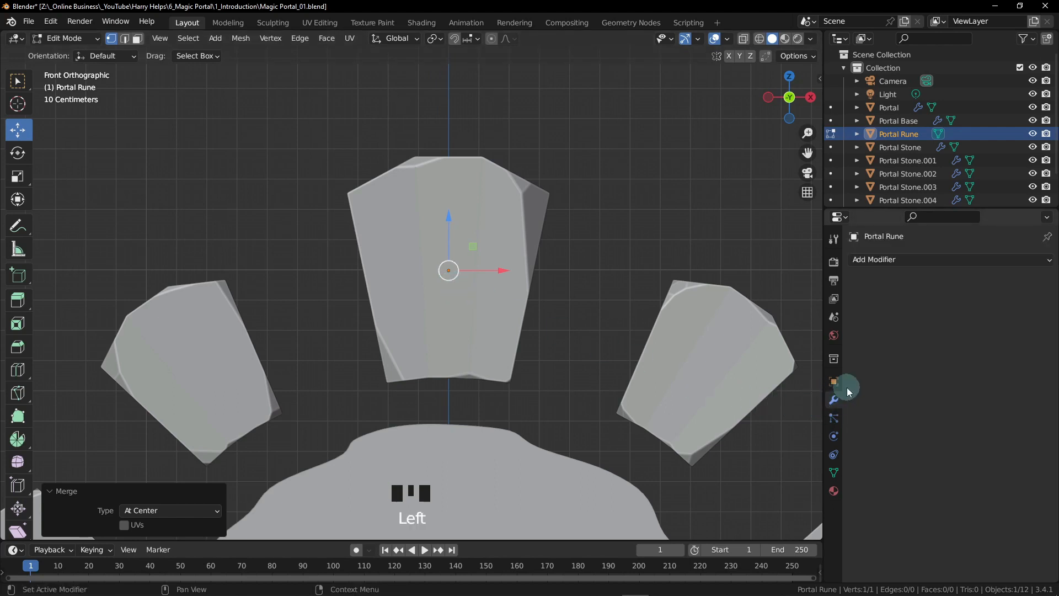
left_click(875, 263)
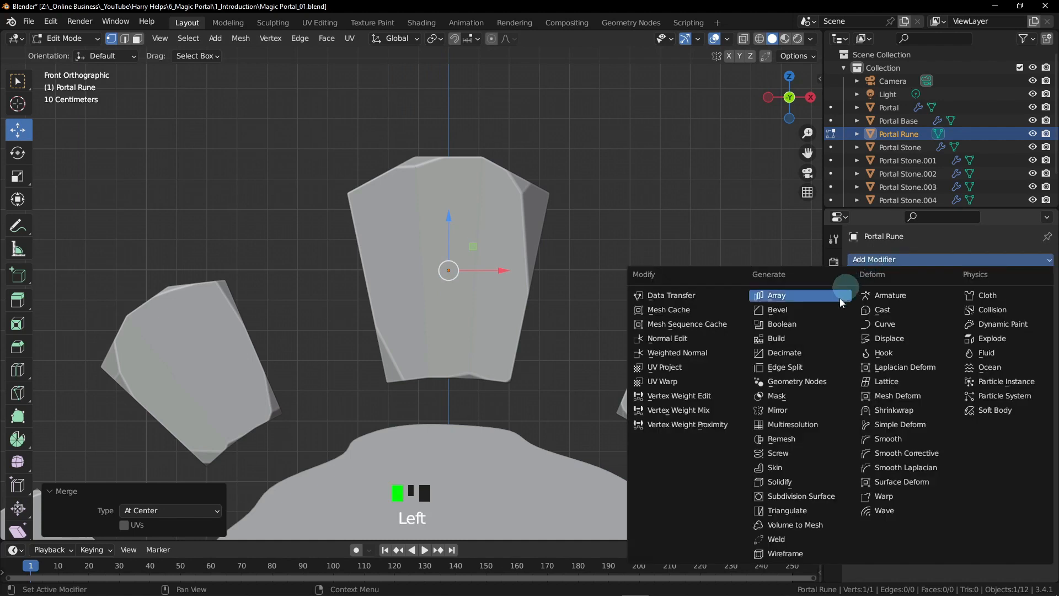
left_click(780, 468)
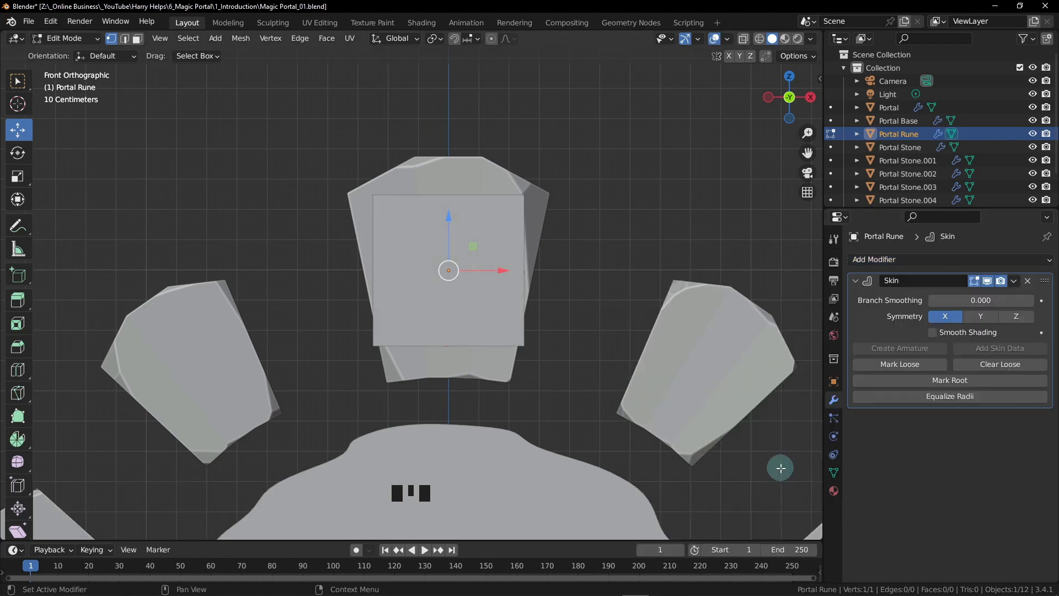
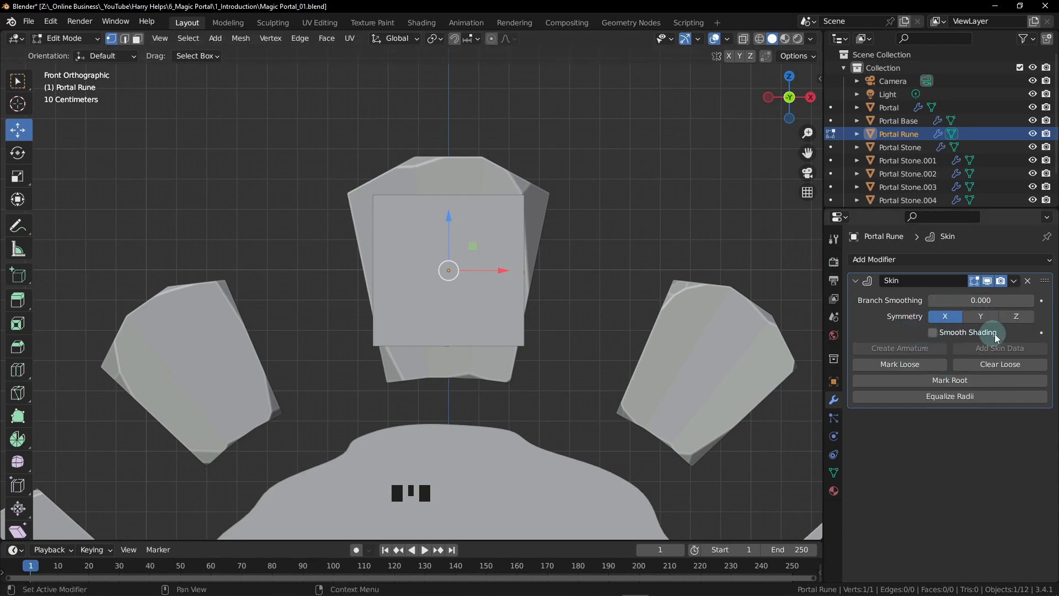
left_click(933, 332)
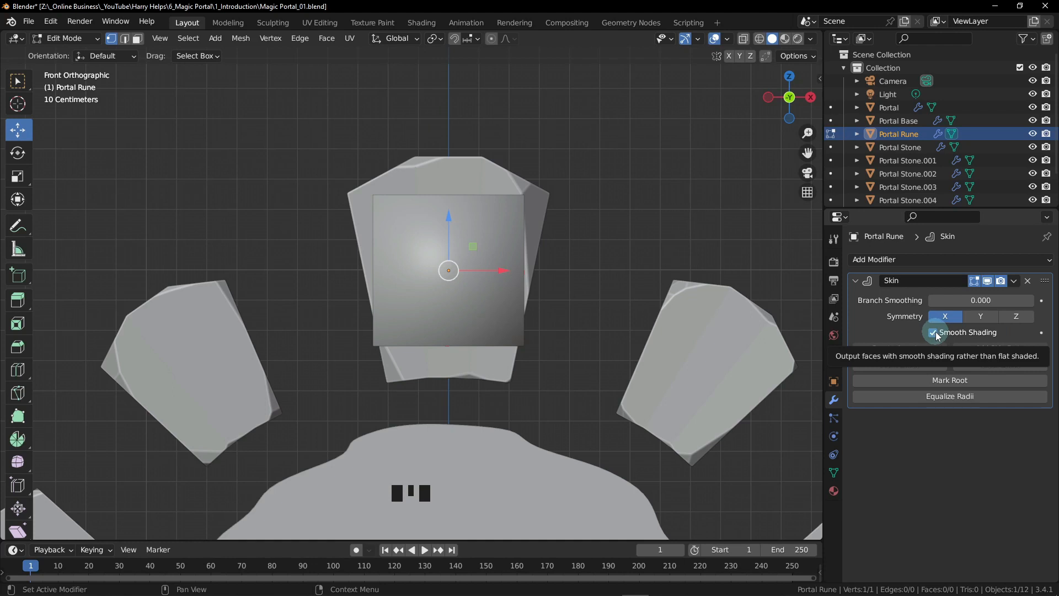
- Add a Subdivision Surface modifier to the Portal Rune with viewport and render levels set to 3
left_click(887, 261)
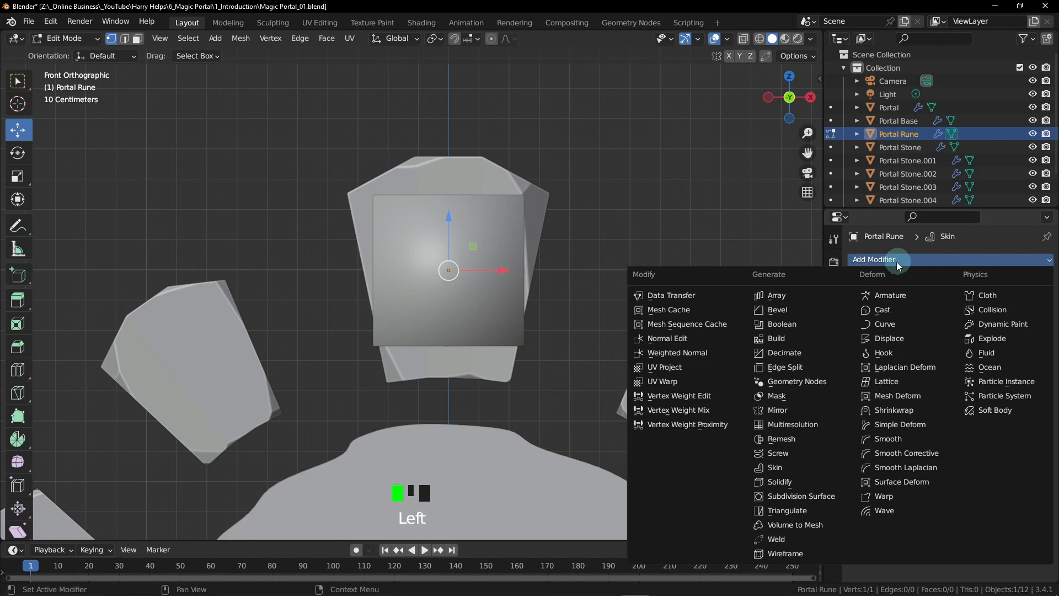
left_click(810, 497)
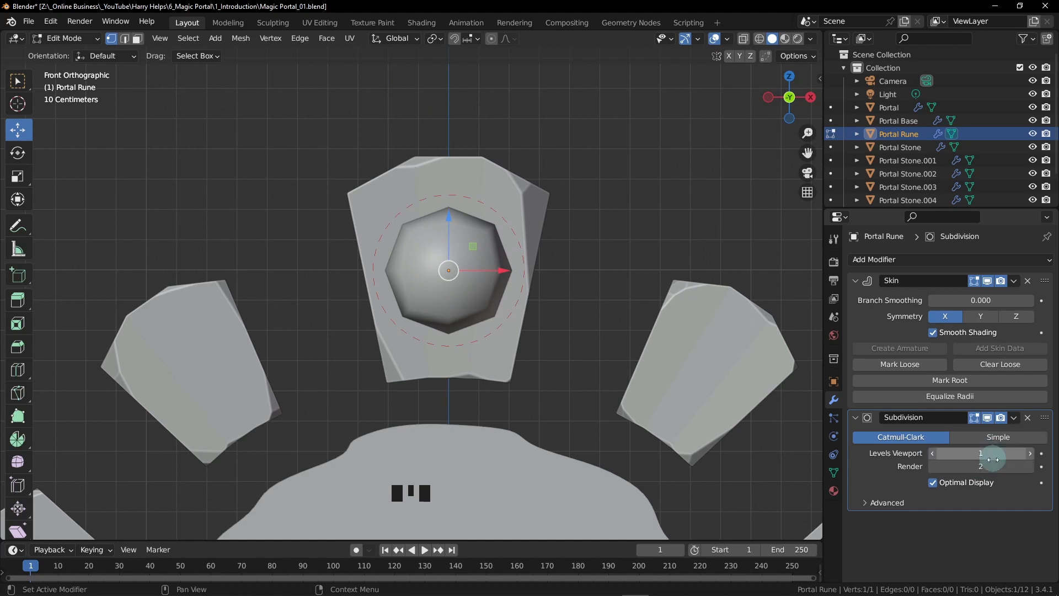
left_click(1031, 452)
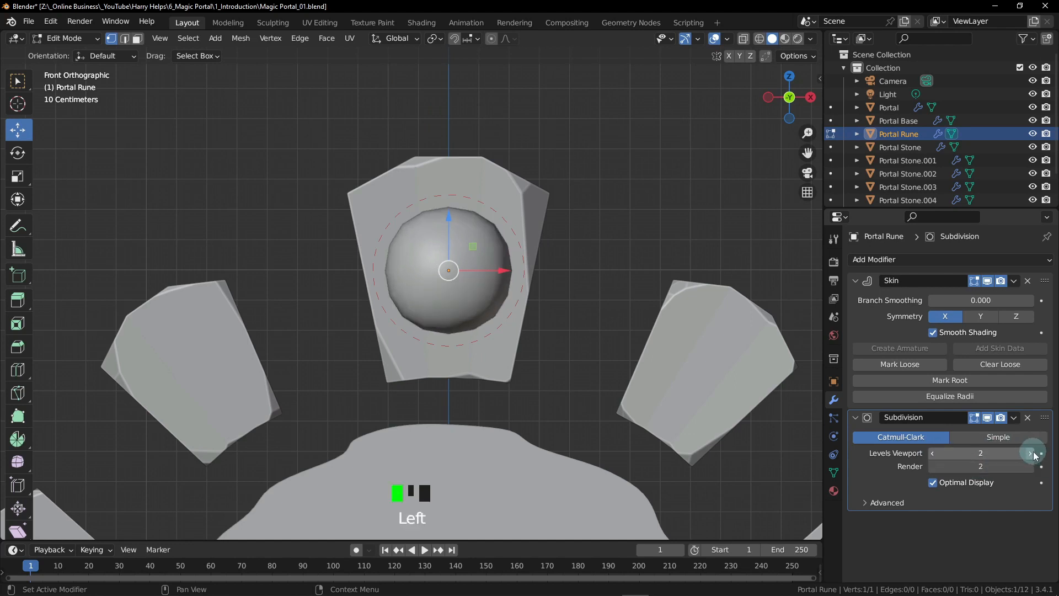
left_click(1032, 453)
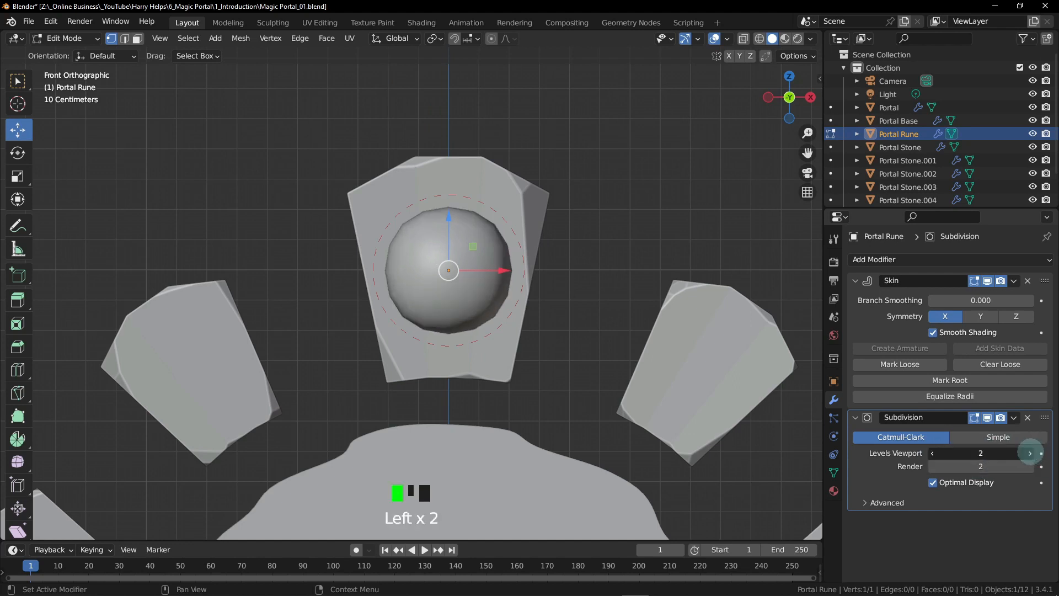
left_click(1031, 467)
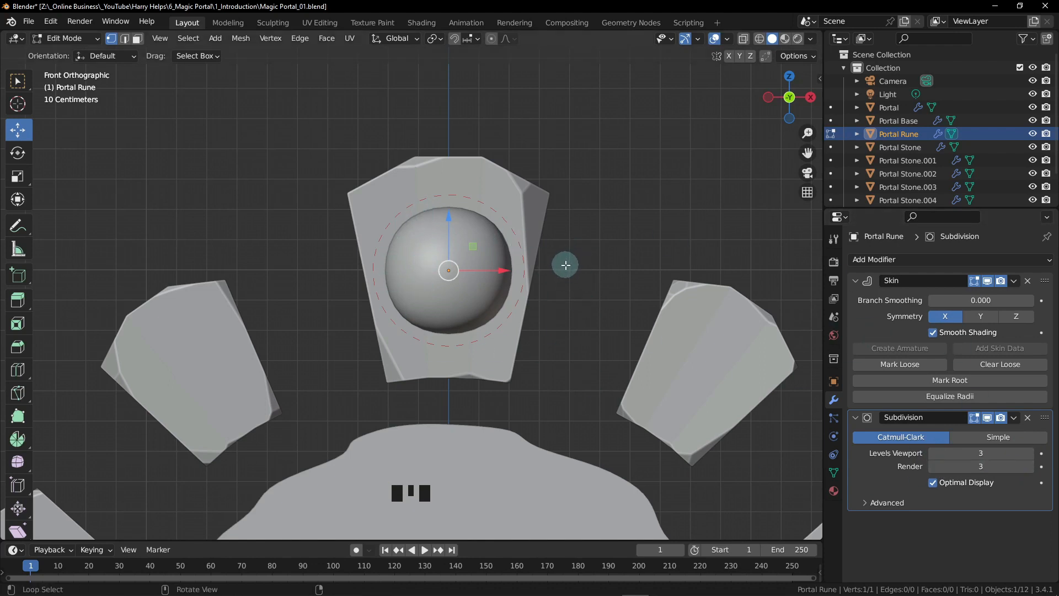
- With X-ray enabled, select the Portal Rune vertex and shrink its skin radius to about 0.185 of its size
key("alt+z")
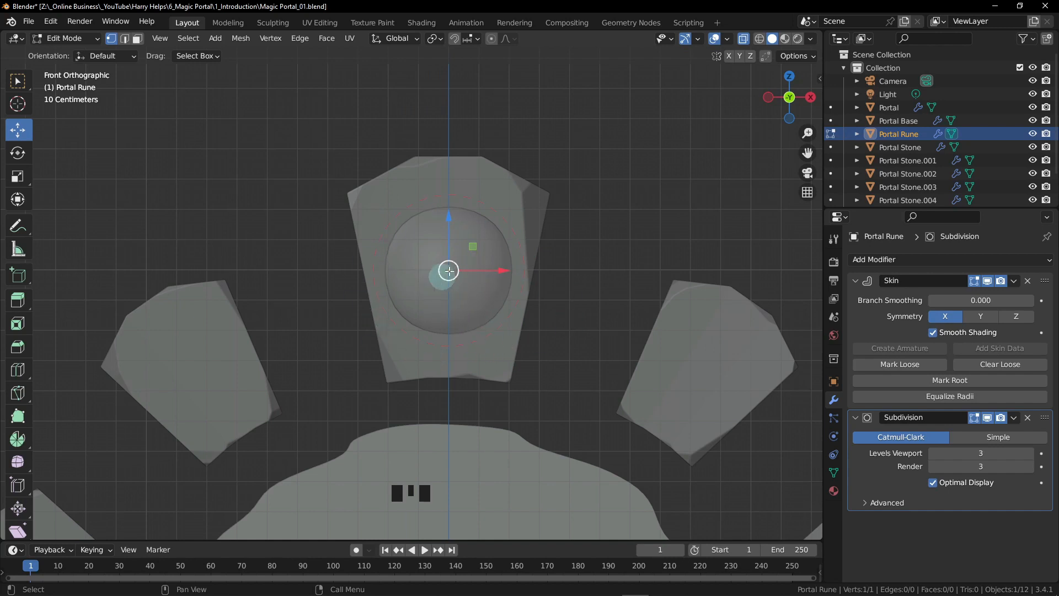
left_click_drag(496, 230, 405, 312)
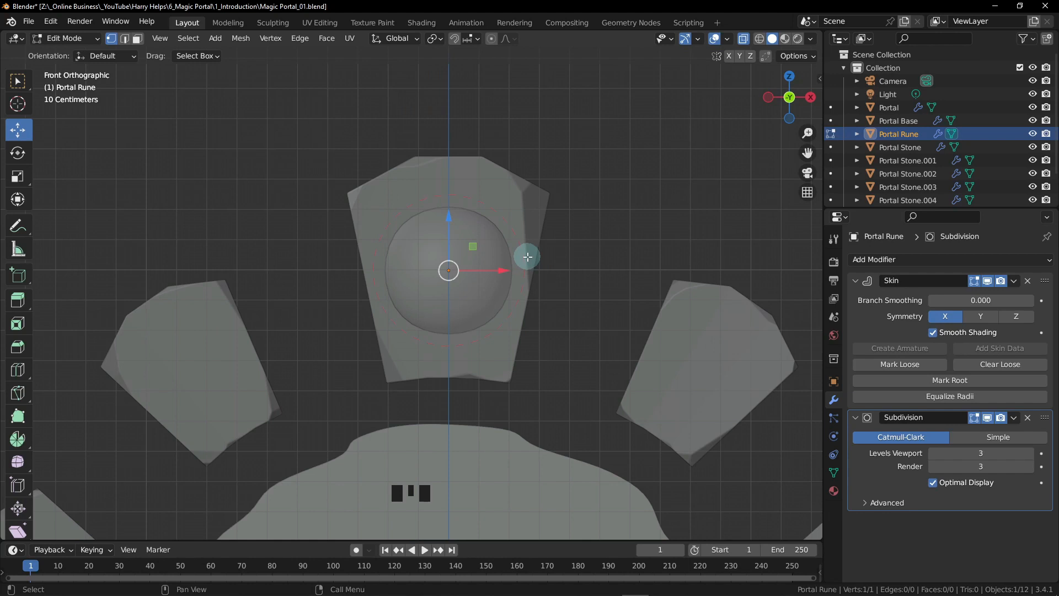
key("ctrl+a")
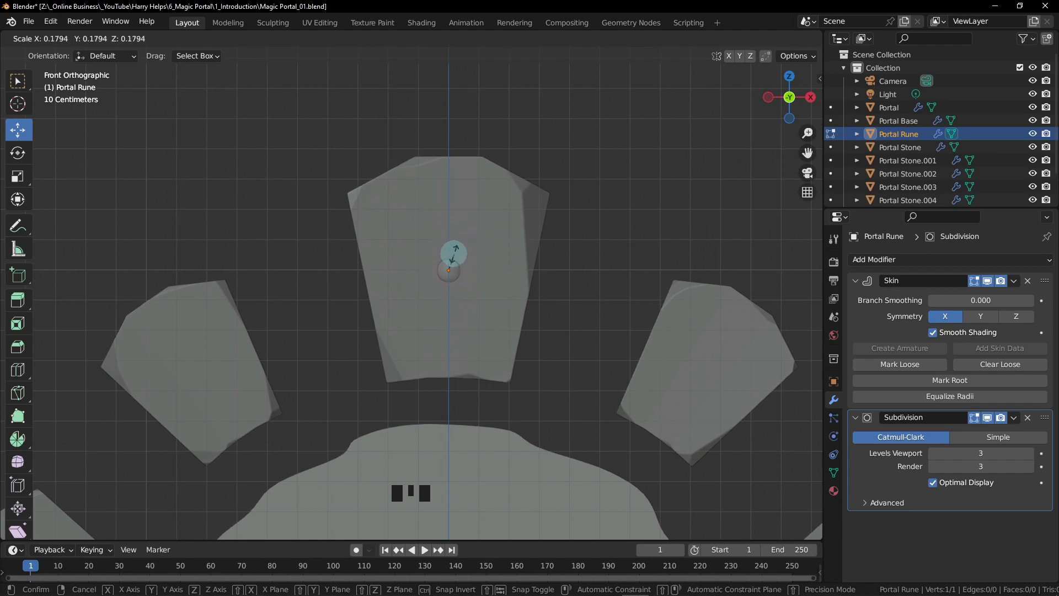
left_click(455, 255)
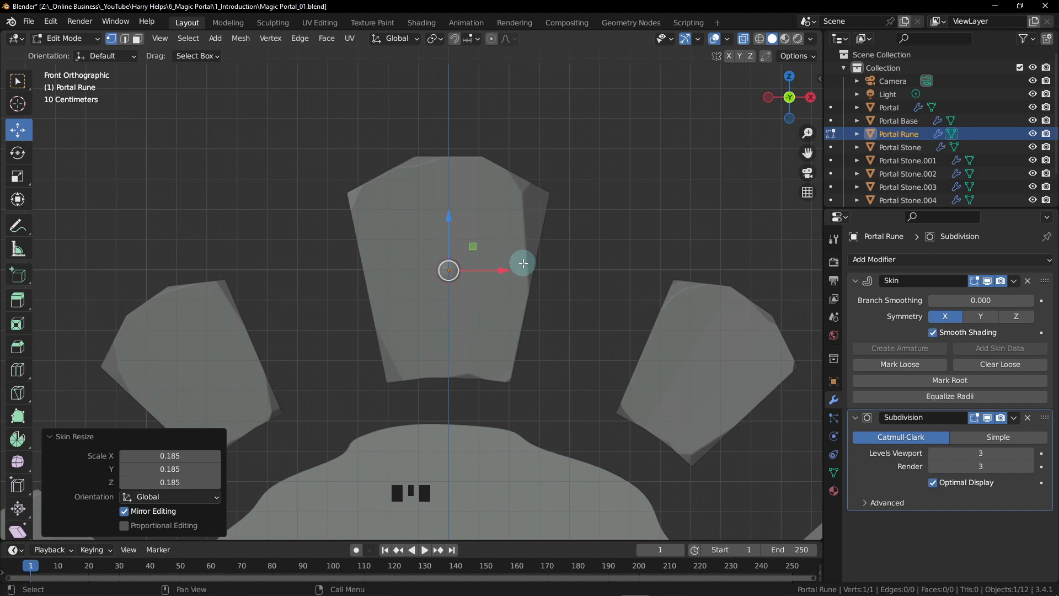
- Enable snapping to Face Project with Project Individual Elements turned on
left_click(456, 42)
left_click(479, 39)
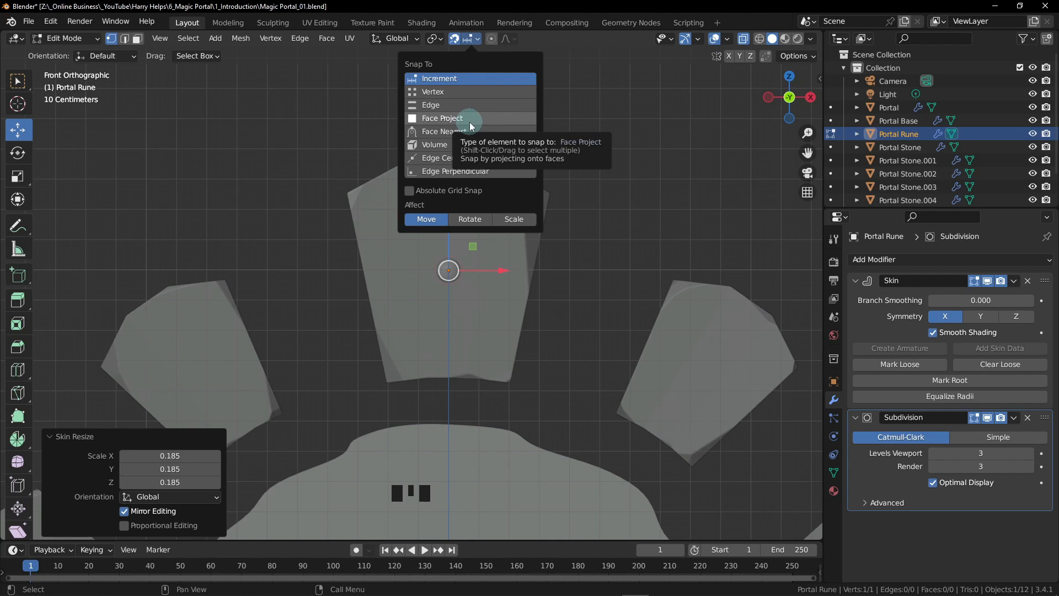
left_click(479, 41)
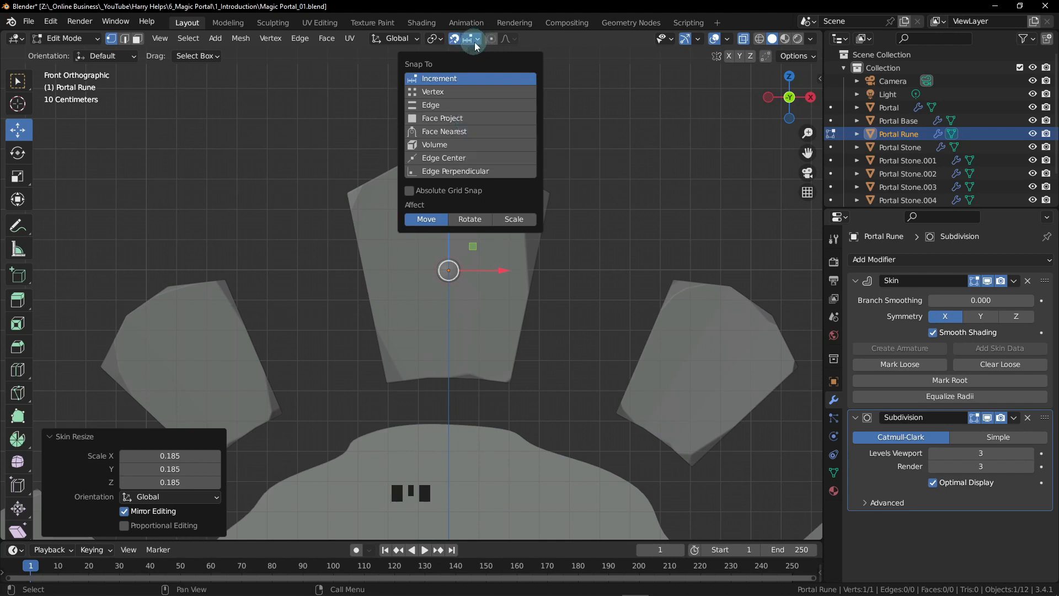
left_click(449, 117)
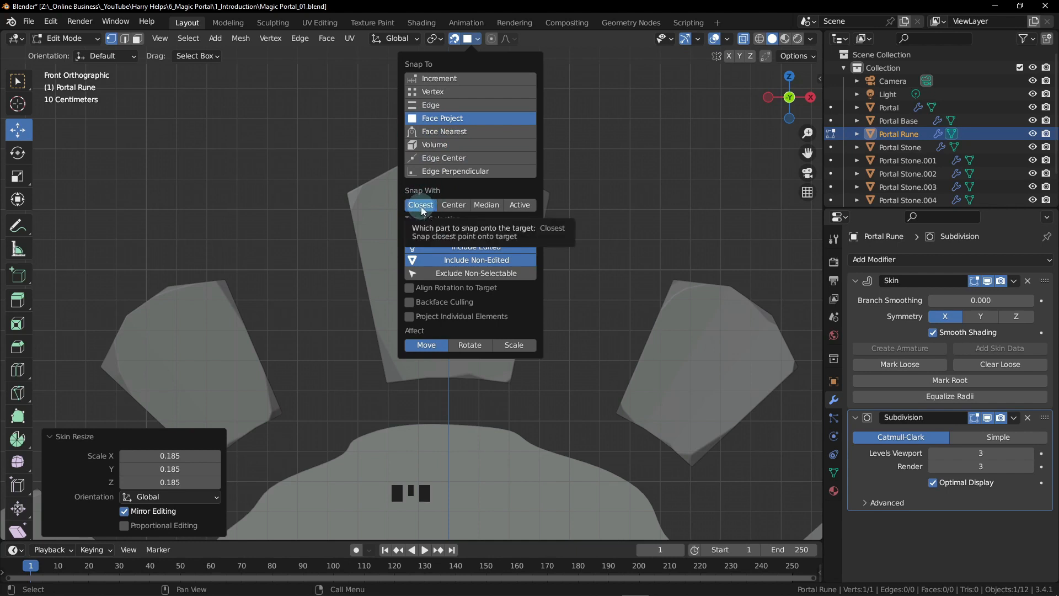
left_click(411, 317)
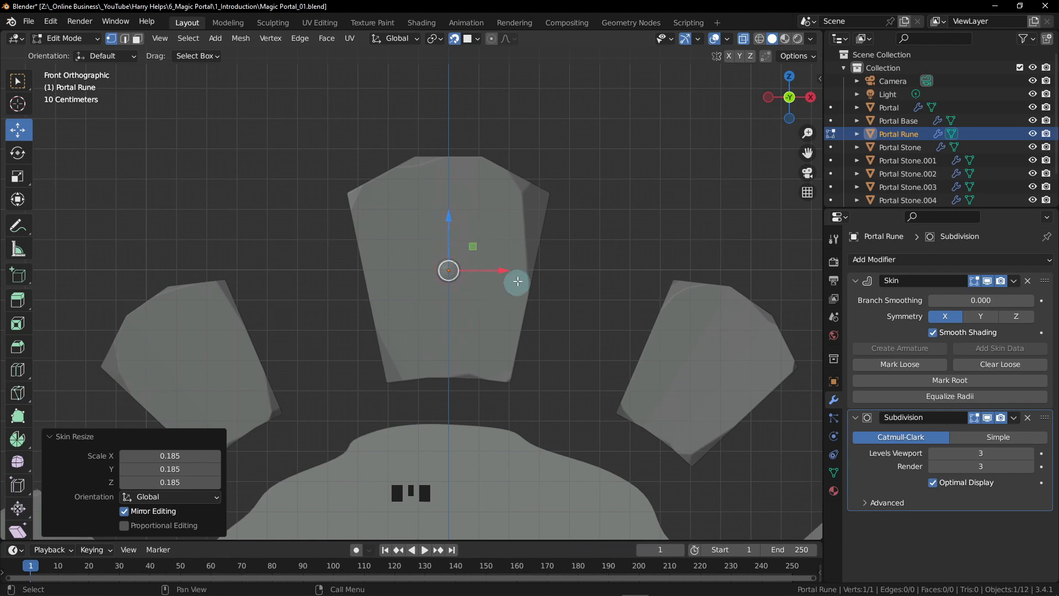
- Move the rune vertex about -0.10 m in X and -0.25 m in Z, to the lower left of the topmost stone's face
left_click_drag(473, 247, 444, 323)
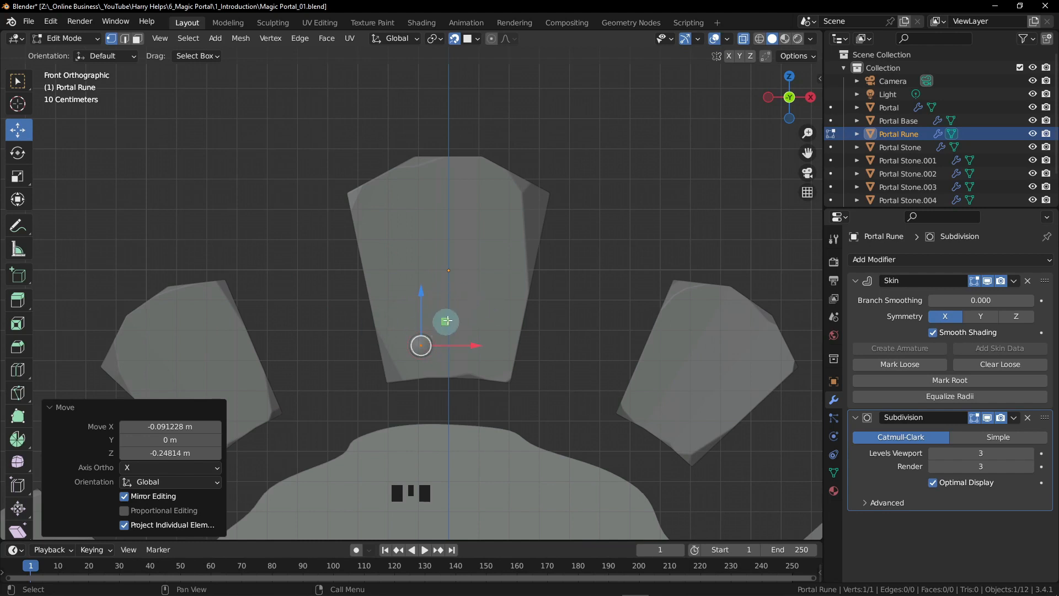
left_click_drag(445, 321, 443, 323)
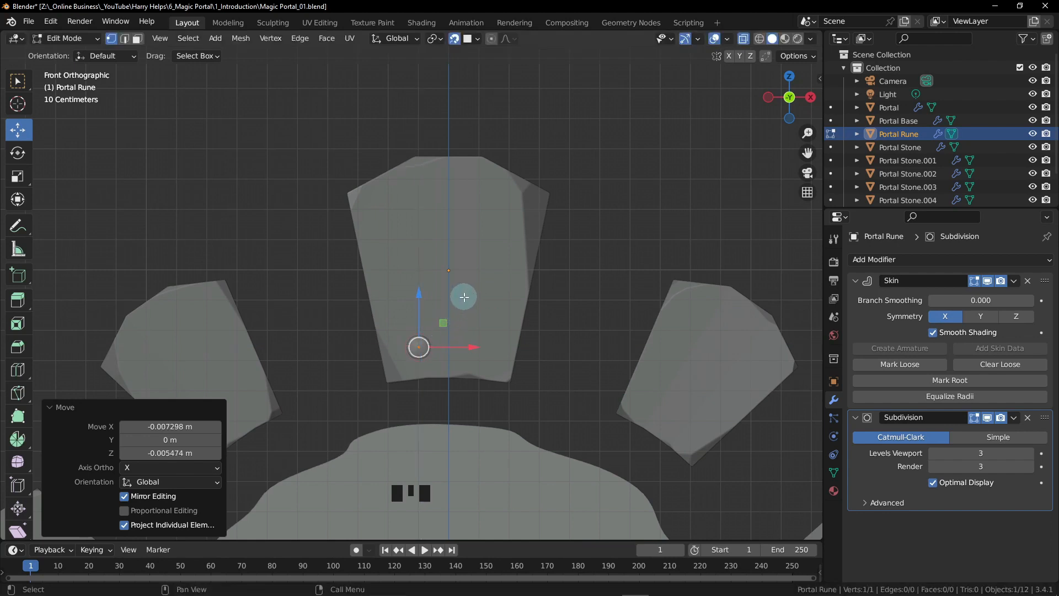
- Extrude the rune vertex about 0.23 m in X and 0.51 m in Z, and extrude a second stroke down from that upper end
key("e")
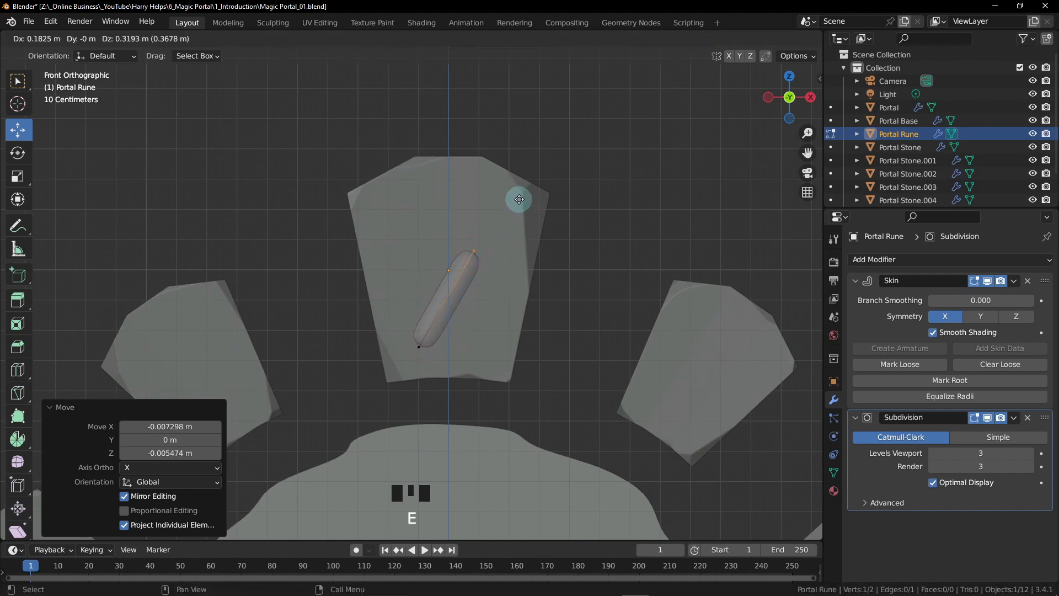
left_click(532, 142)
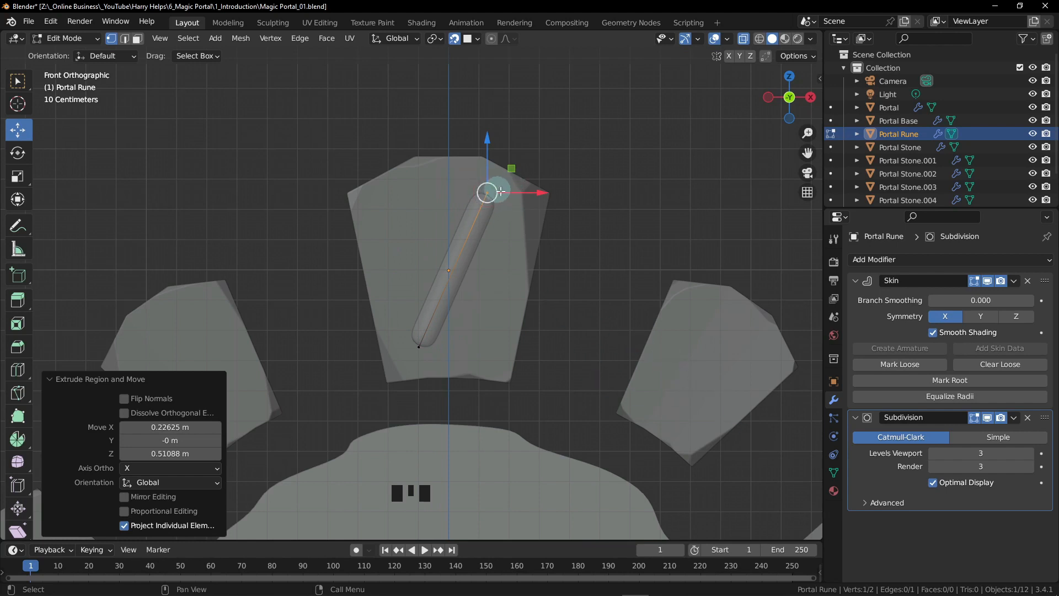
key("e")
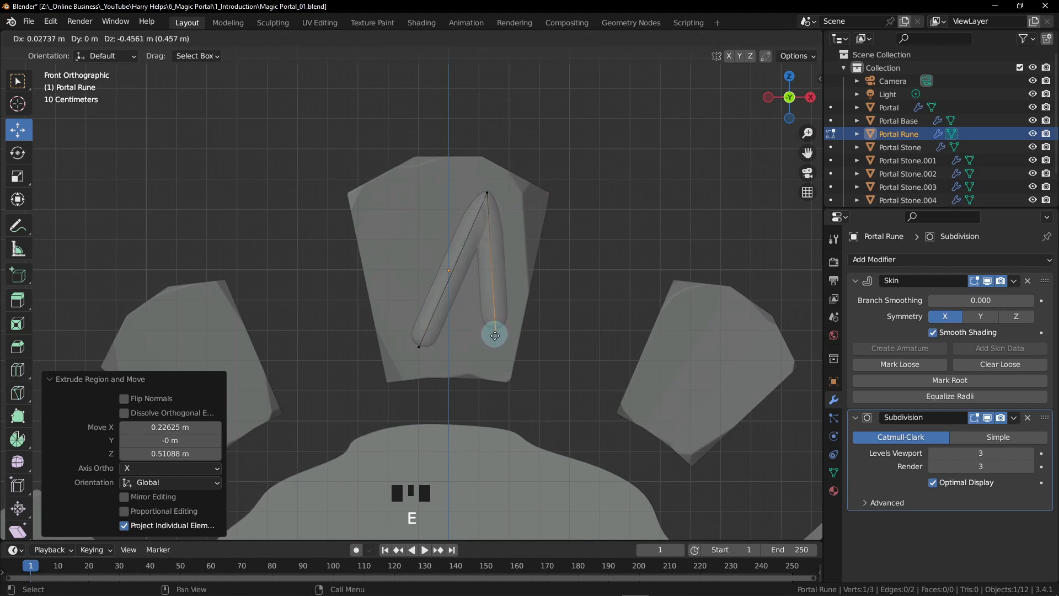
- Extrude three more rune segments: downward about 0.49 m, up and left about 0.43 m, and up and right about 0.23 m
left_click(495, 338)
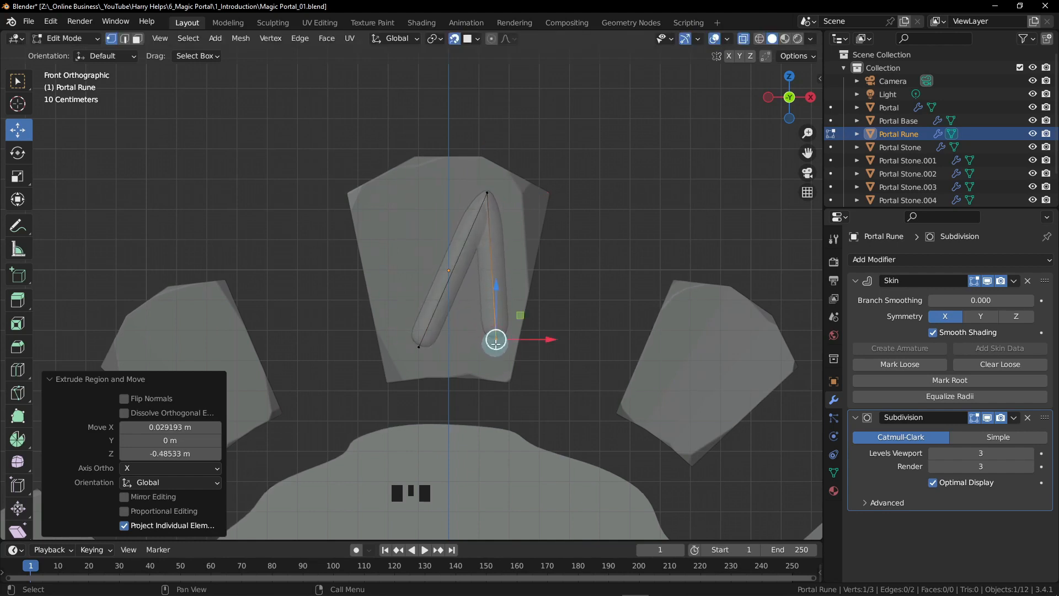
key("e")
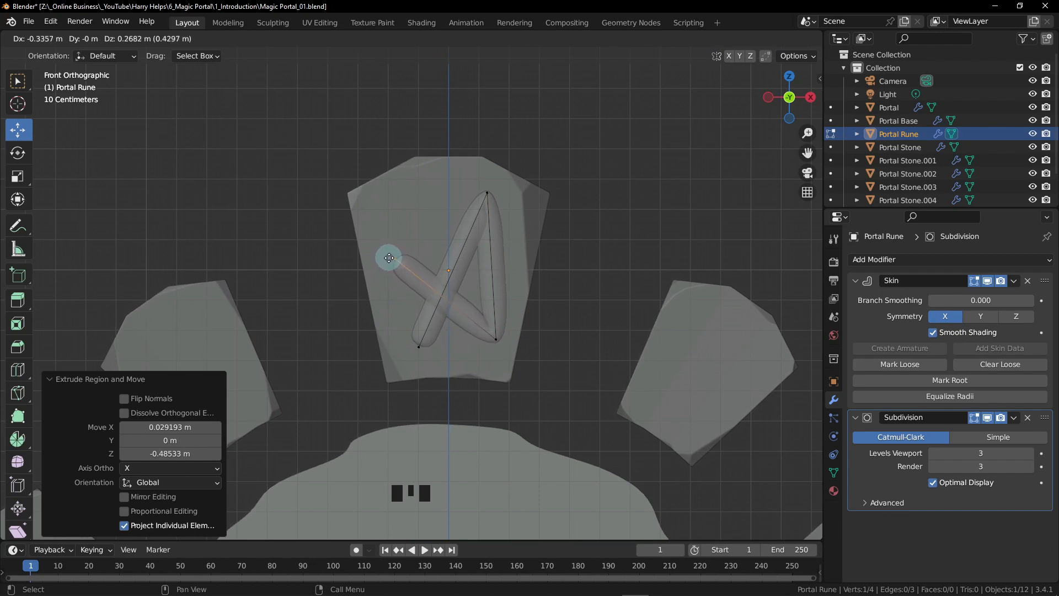
left_click(390, 258)
key("e")
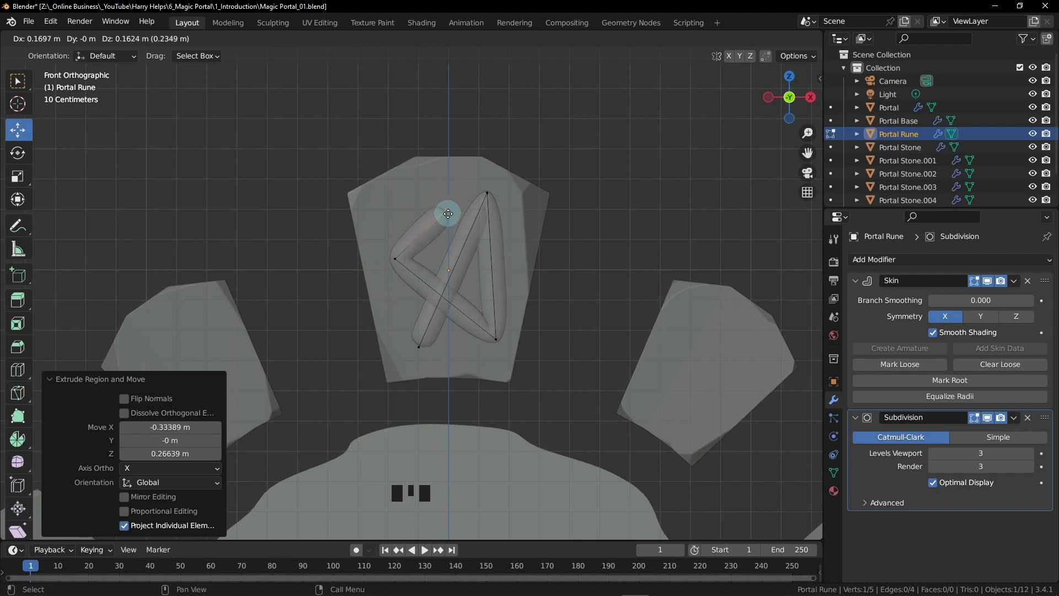
left_click(447, 215)
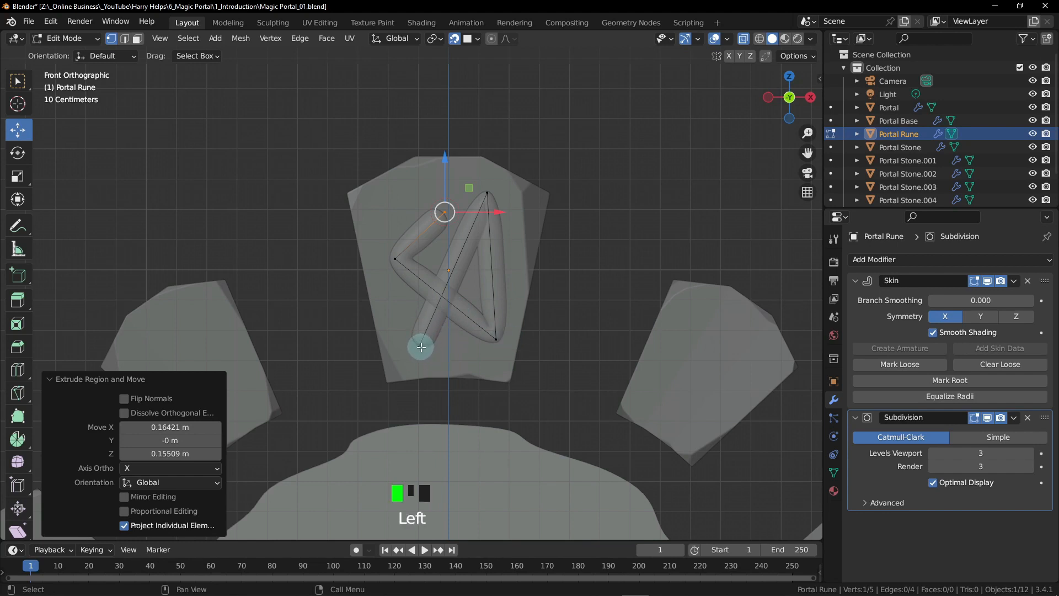
- Move the rune's lower-left end vertex about -0.03 m in X and -0.05 m in Z, and enlarge its skin radius
left_click(422, 347)
left_click_drag(444, 327, 435, 341)
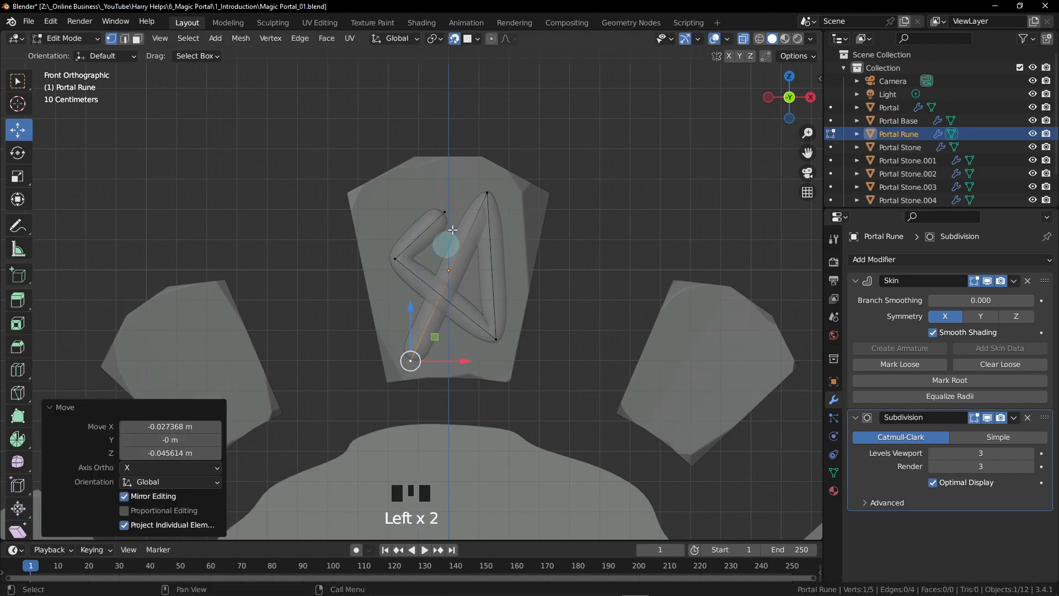
scroll(453, 318, "up", 1)
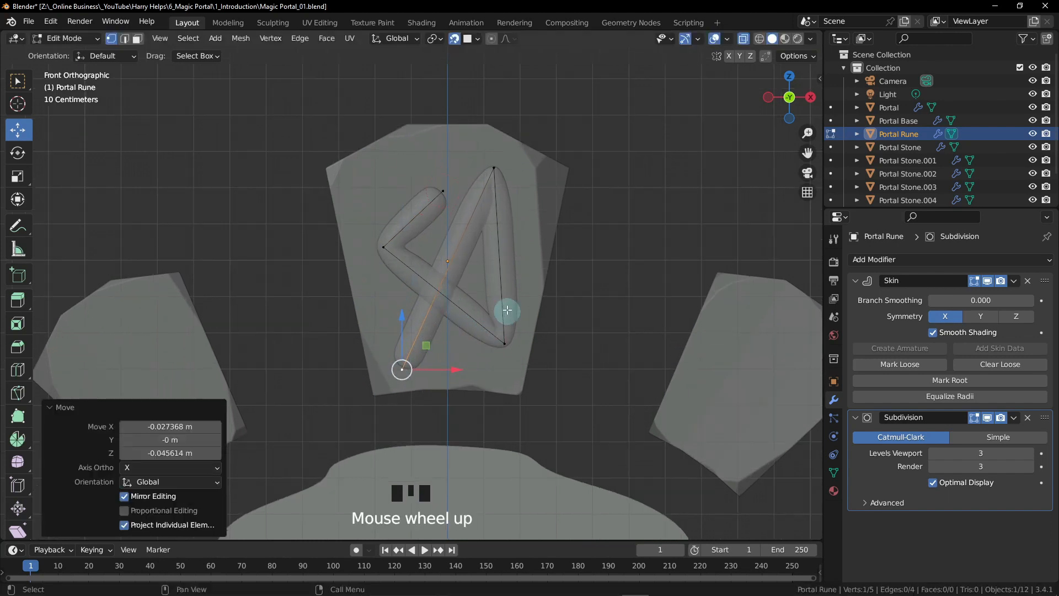
middle_click_drag(495, 310, 487, 338)
scroll(464, 337, "up", 1)
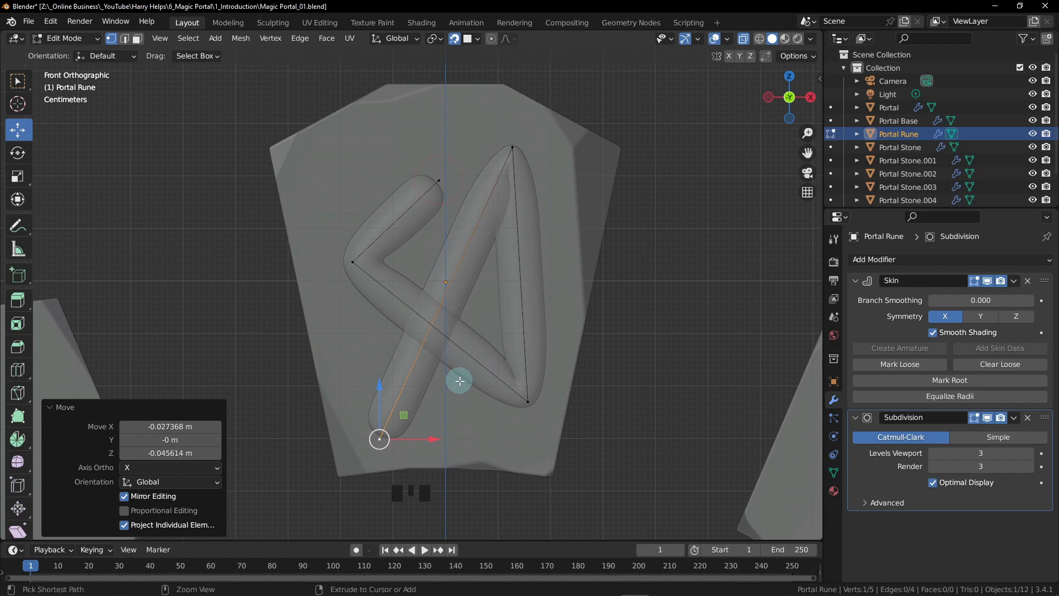
key("ctrl+a")
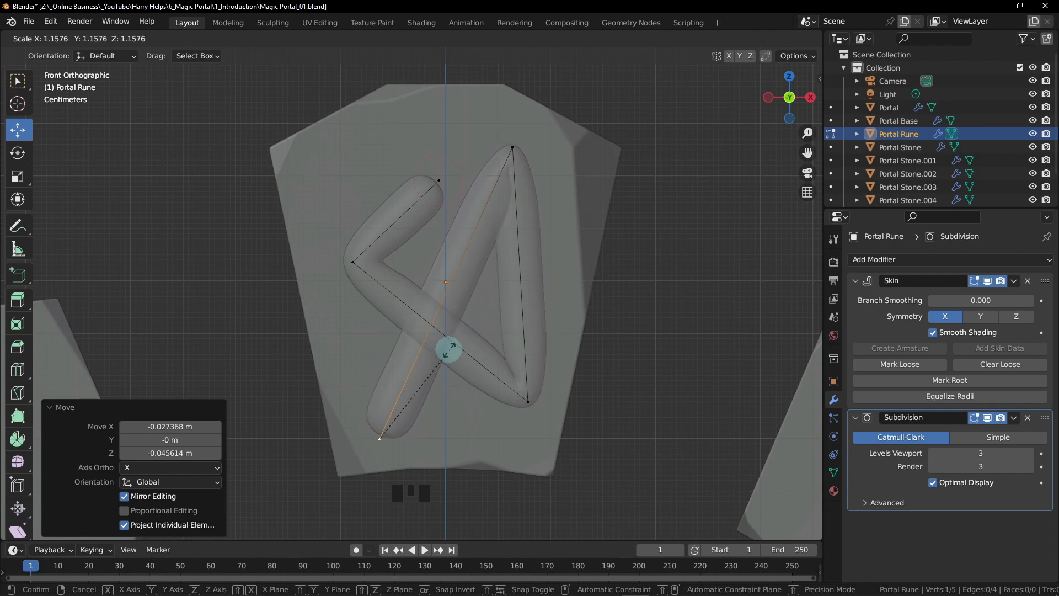
left_click(484, 339)
- Resize the skin to about 0.2 at the rune's top peak and about 0.91 at its lower-right corner
left_click(512, 147)
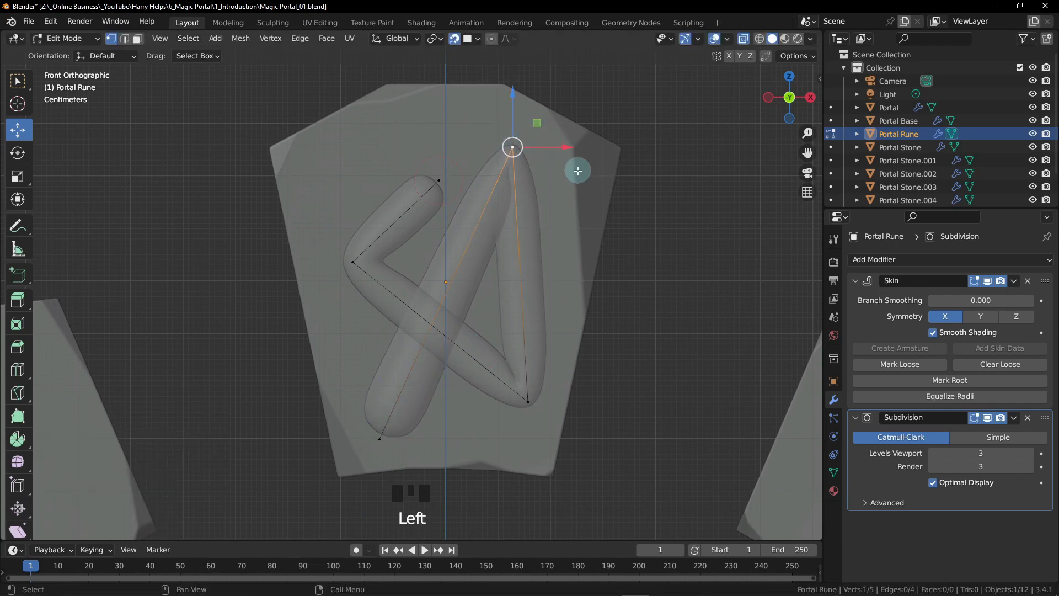
key("ctrl+a")
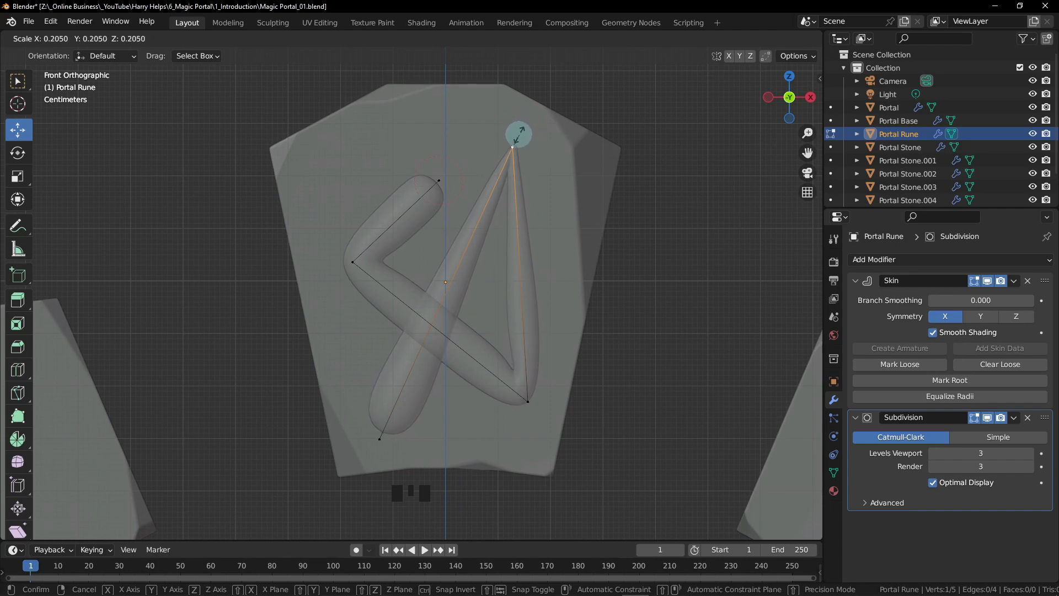
left_click(519, 134)
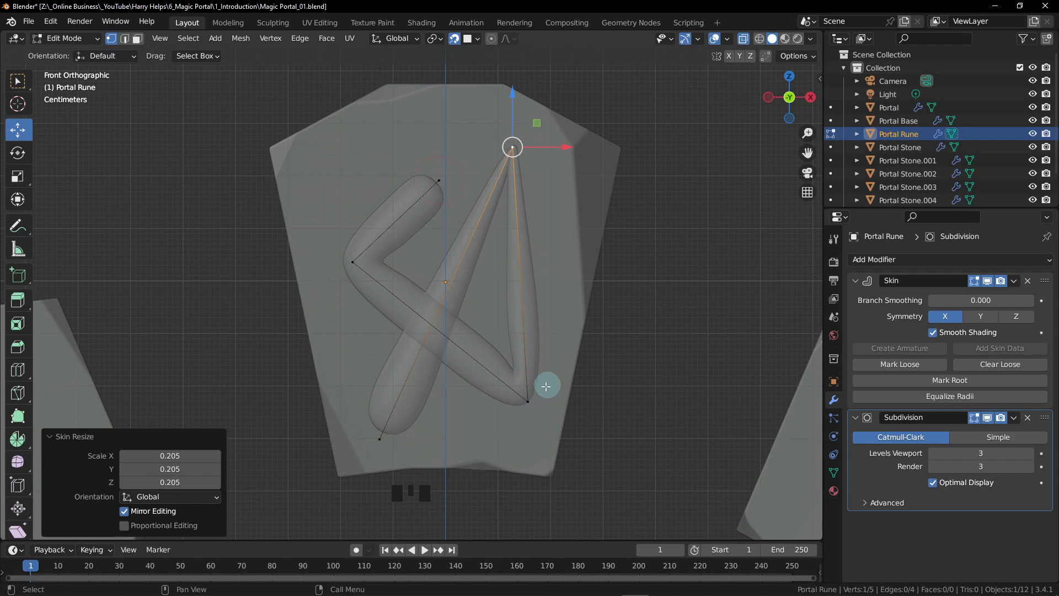
left_click(524, 408)
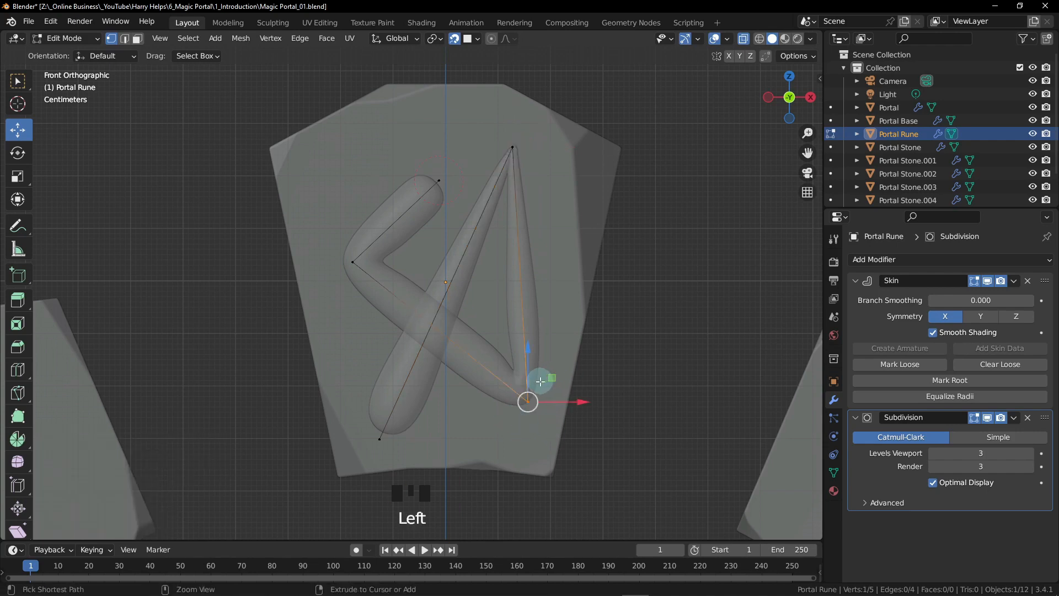
key("ctrl+a")
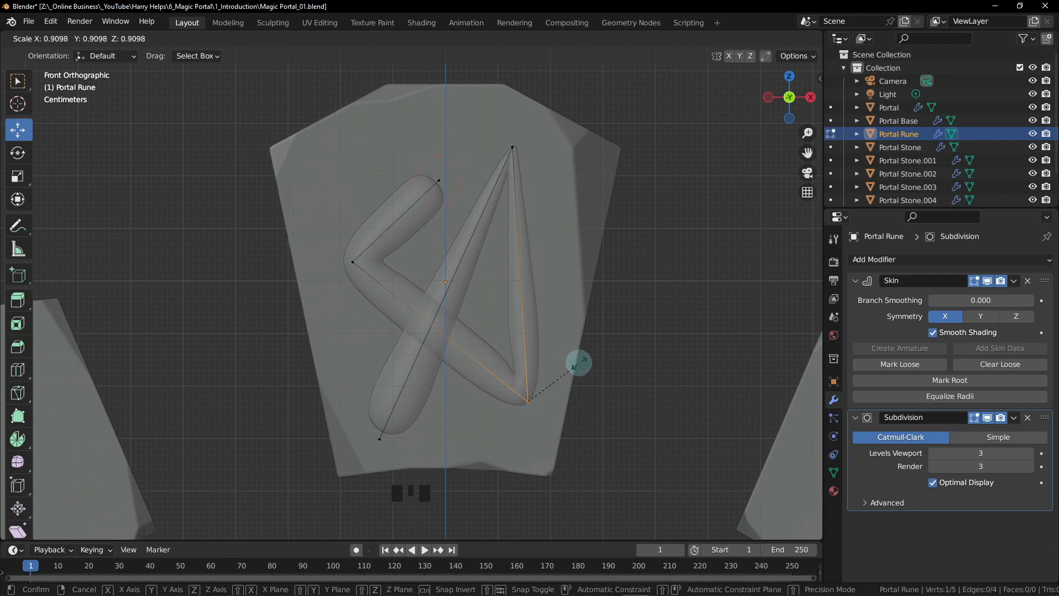
left_click(579, 362)
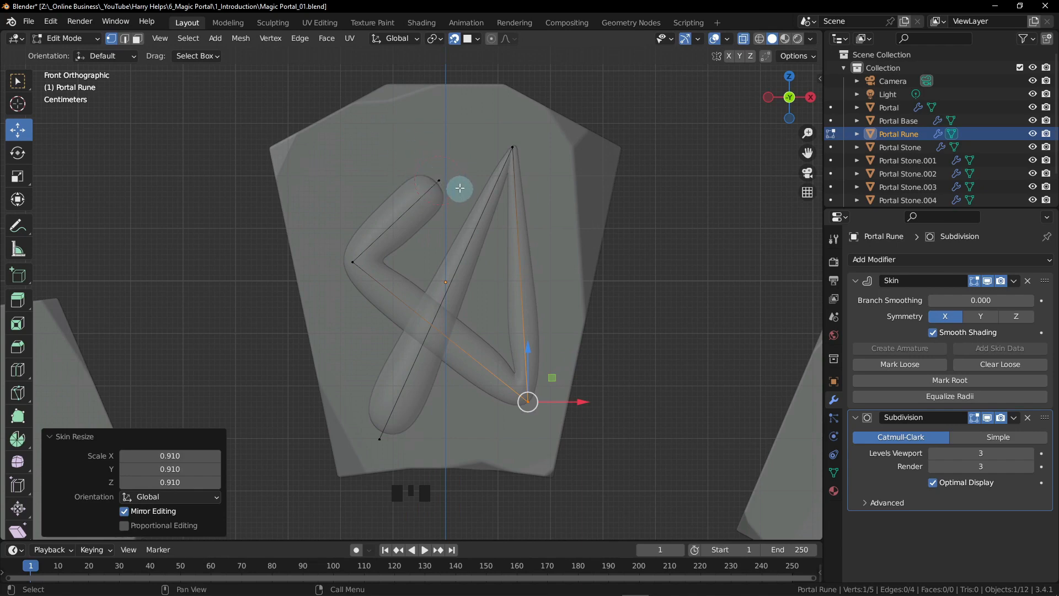
- Taper the skin at the short stroke's open upper end to a point and resize the left corner's skin to about 0.57
left_click(439, 181)
left_click(433, 181)
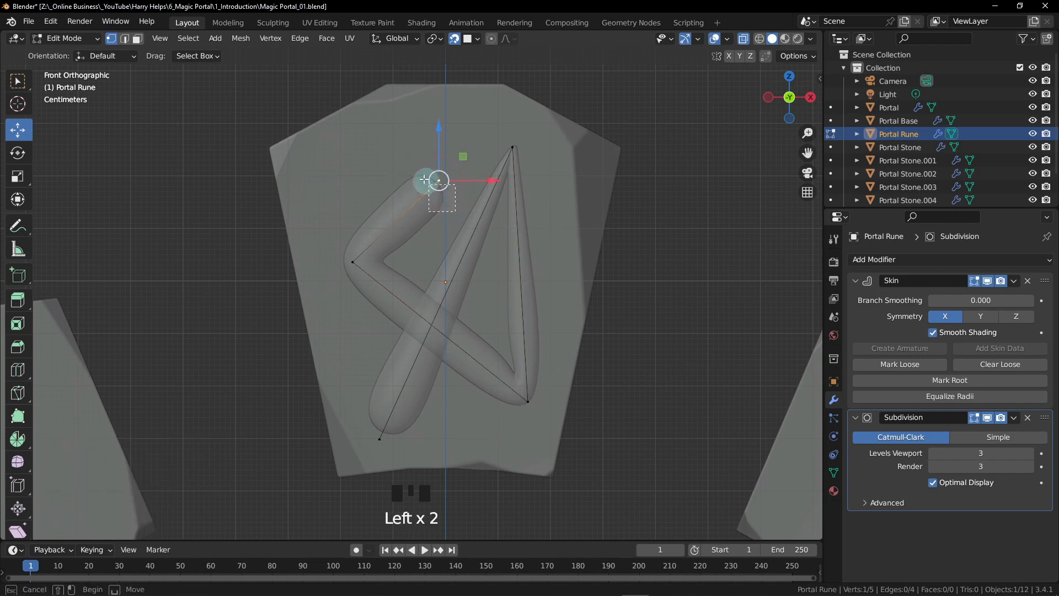
key("ctrl+a")
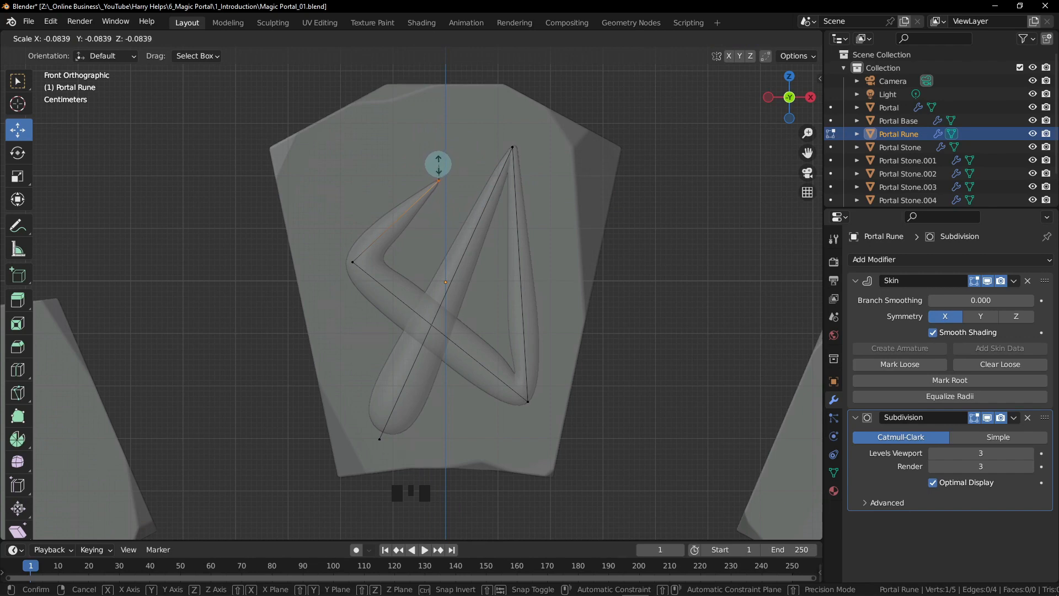
left_click(439, 165)
left_click(354, 264)
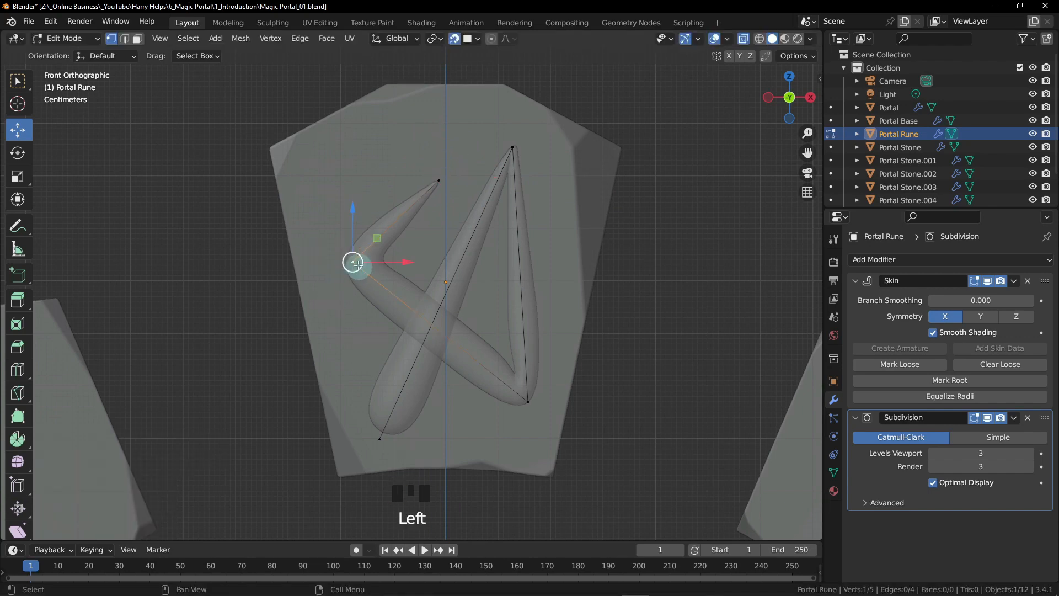
key("ctrl+a")
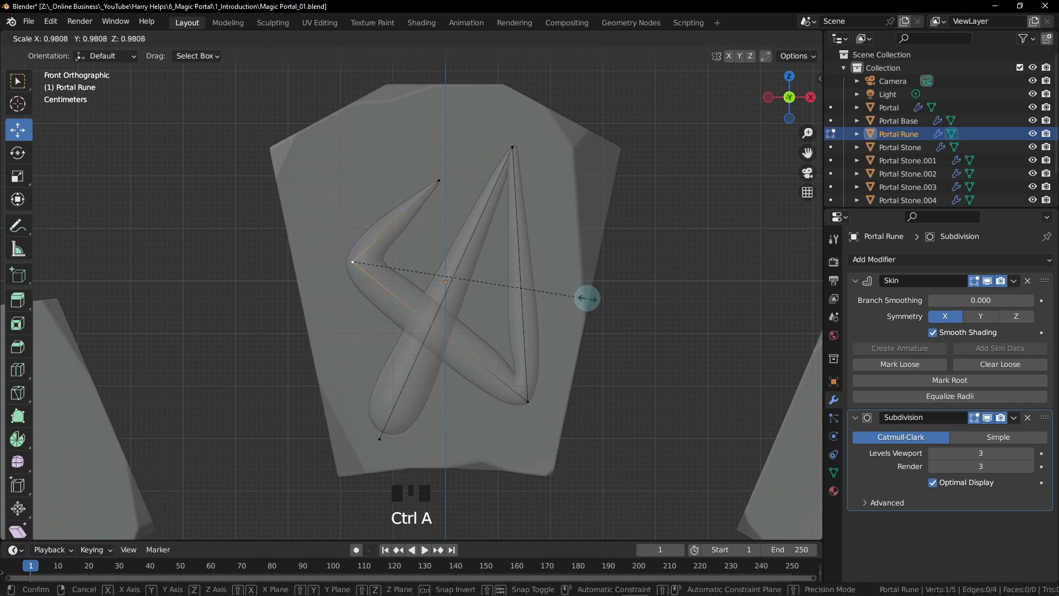
left_click(487, 291)
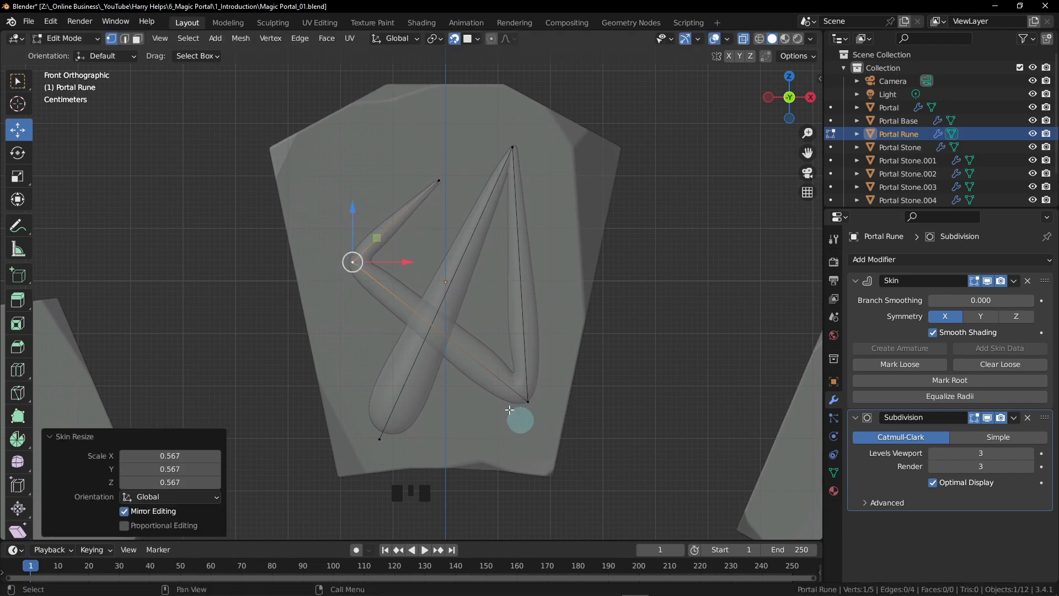
- Shrink the skin at the rune's top peak further by a scale of about 0.68
left_click(528, 402)
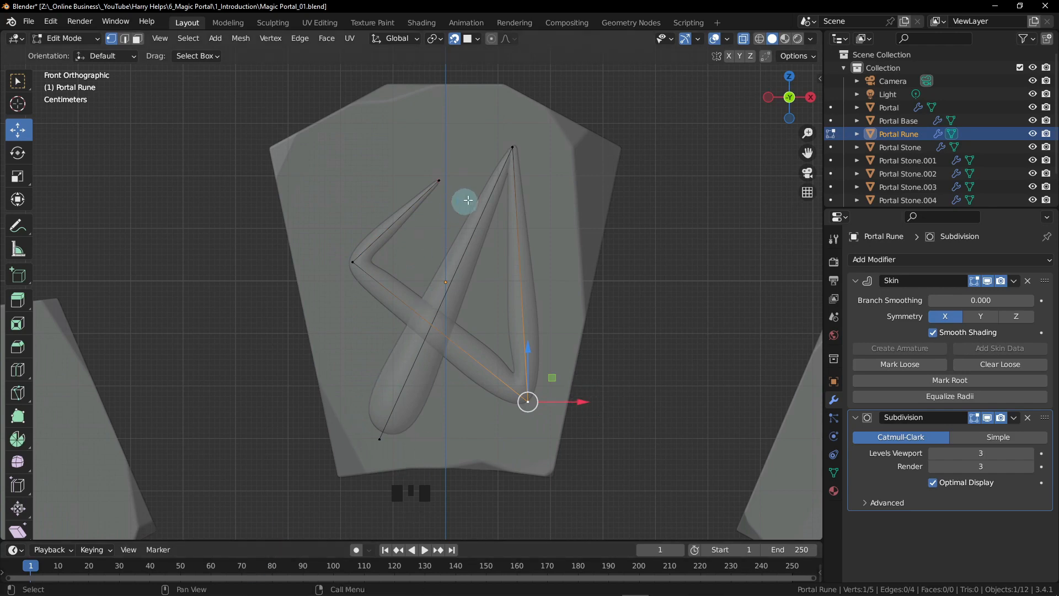
left_click(508, 151)
key("ctrl+a")
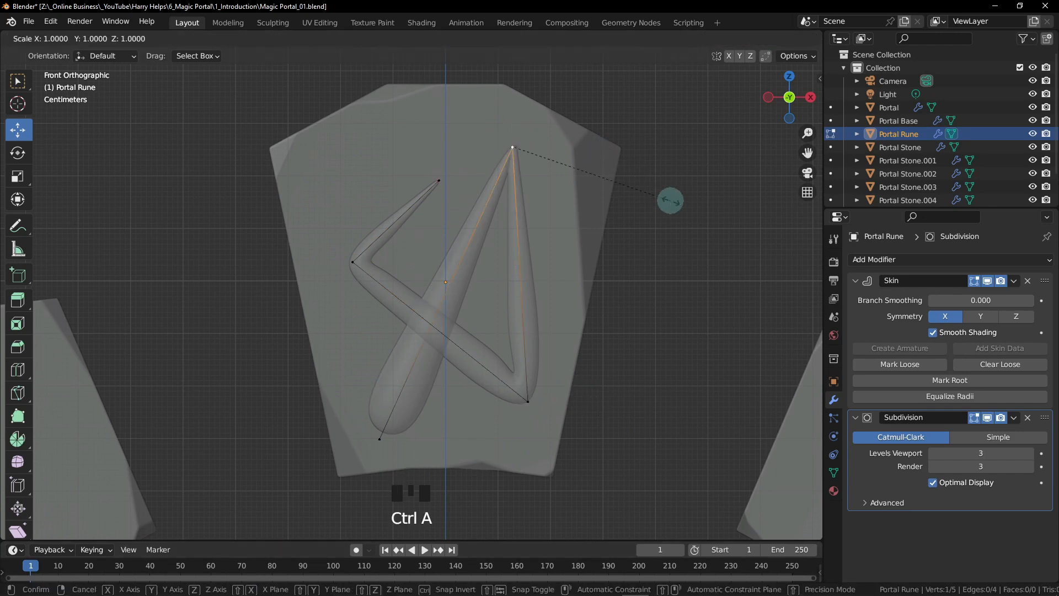
left_click(619, 184)
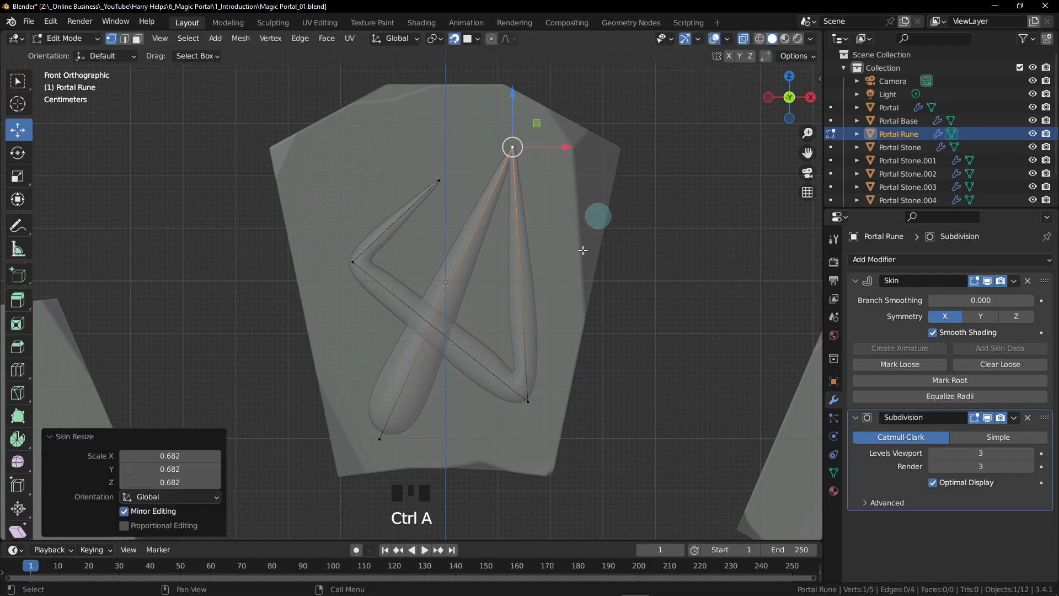
- Move the rune's lower-right corner down about 0.037 m and nudge the top peak up about 0.012 m and slightly right
left_click(525, 401)
key("g")
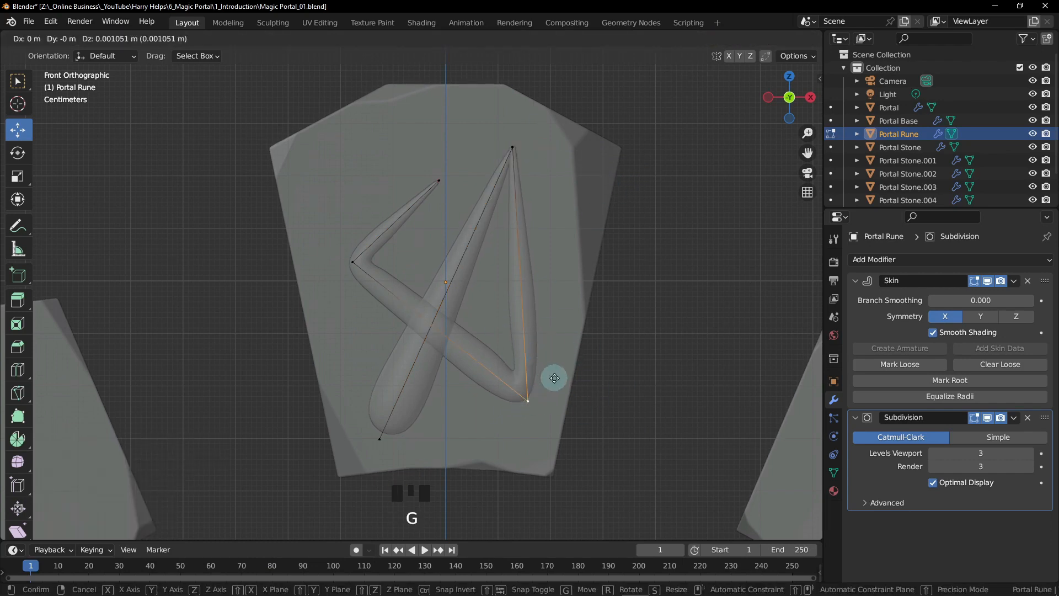
left_click(556, 397)
left_click(509, 146)
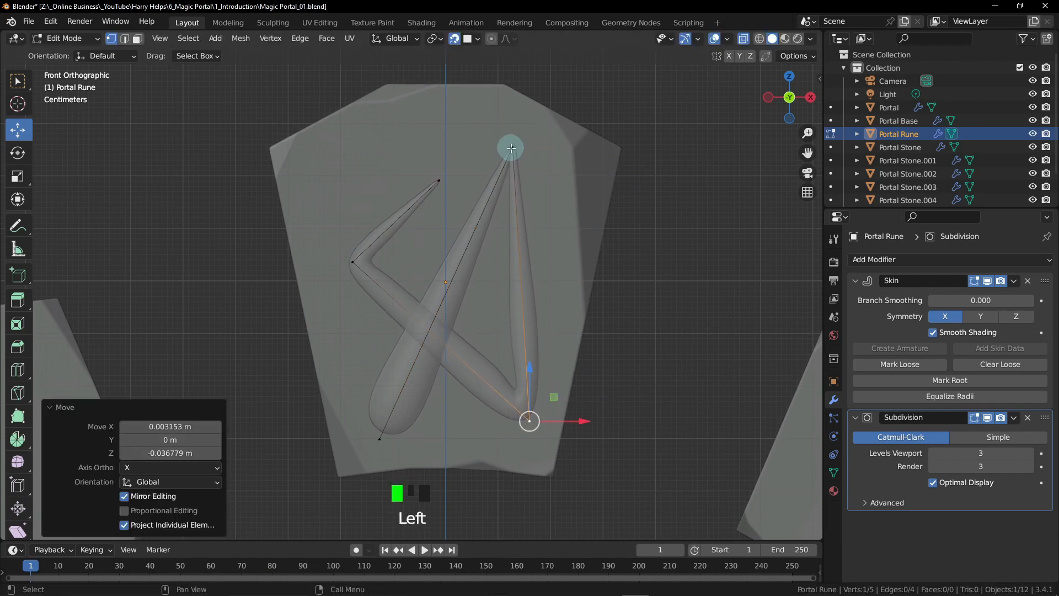
key("g")
left_click(522, 131)
- Move the left corner about -0.012 m in X and -0.037 m in Z, and the open upper end about 0.022 m and -0.029 m
left_click(353, 262)
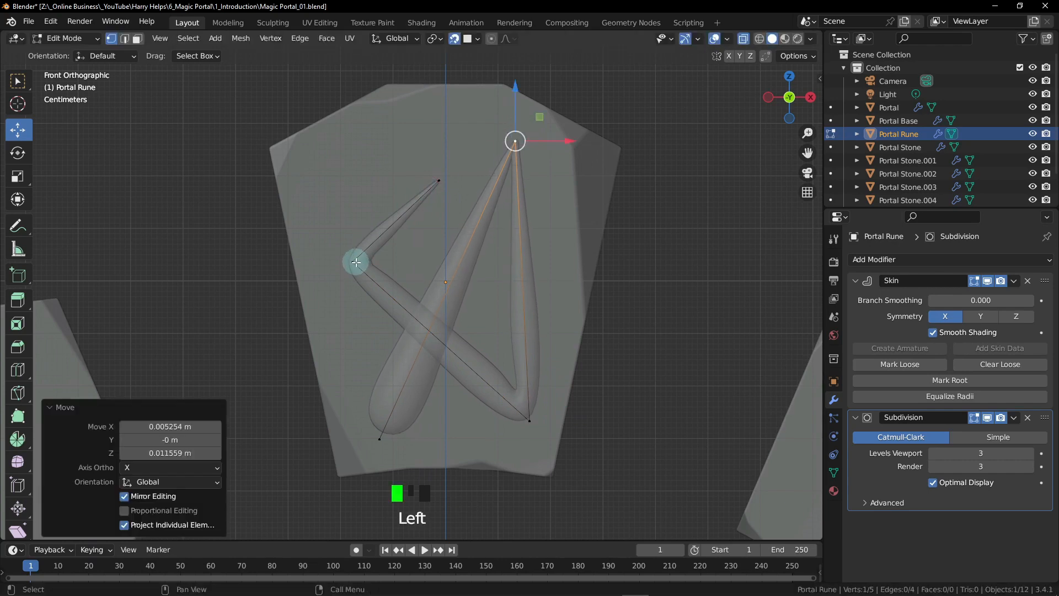
key("g")
left_click(346, 296)
left_click(439, 180)
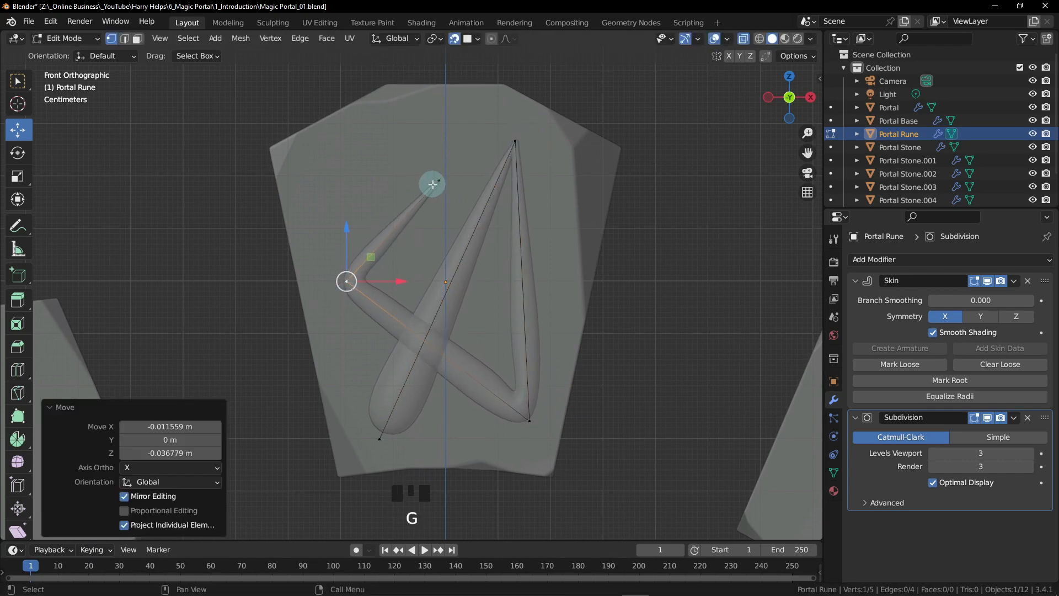
key("g")
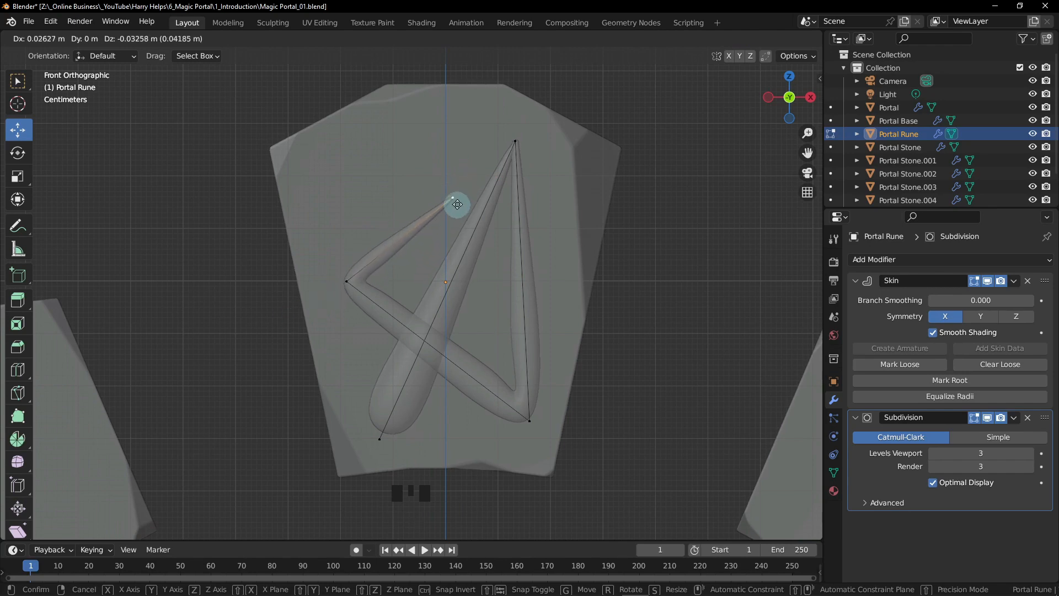
left_click(451, 198)
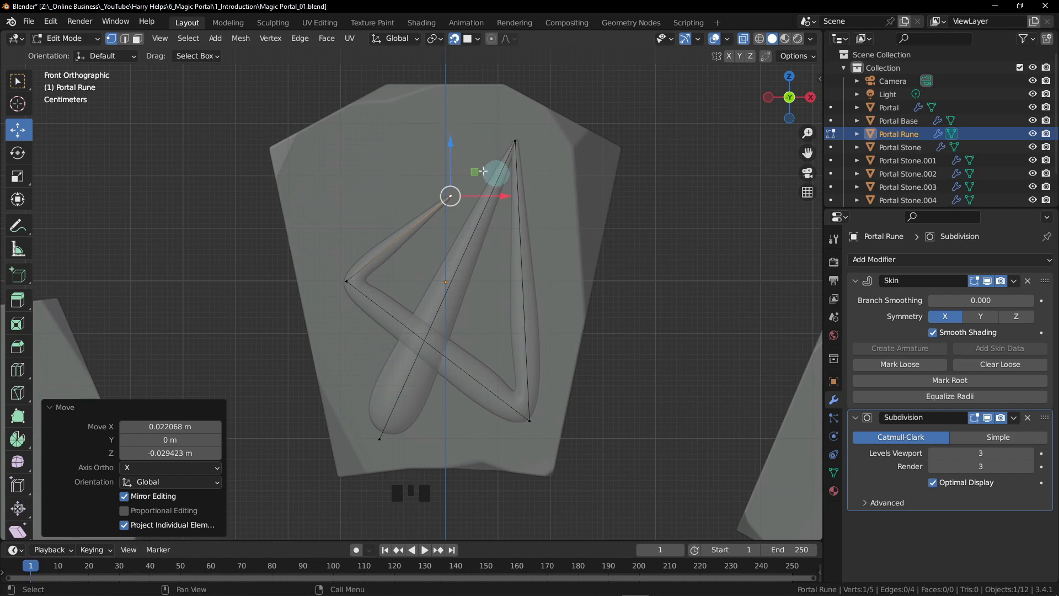
- Examine the rune's short stroke and its pointed open end up close, with the end and left corner vertices selected
left_click(362, 188)
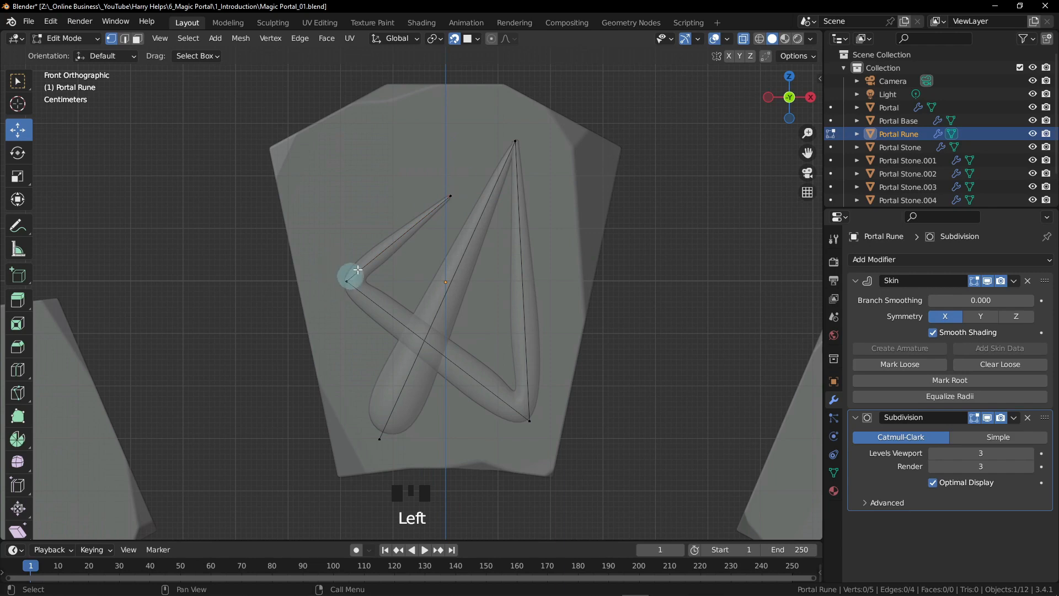
left_click(463, 182)
left_click_drag(463, 182, 433, 214)
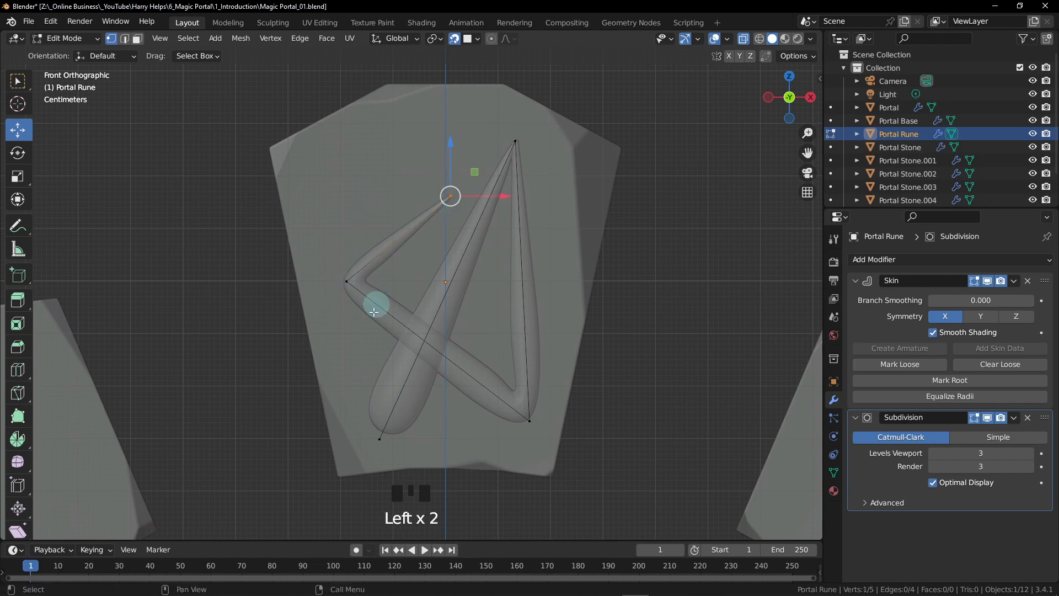
left_click_drag(334, 257, 363, 296, "shift")
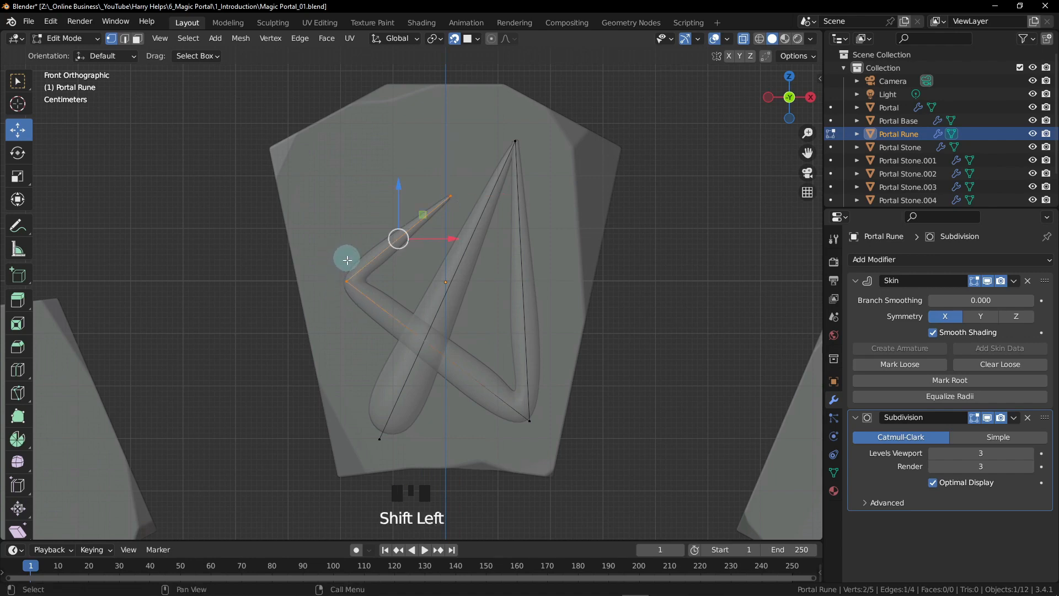
scroll(347, 273, "up", 4)
scroll(387, 298, "down", 3)
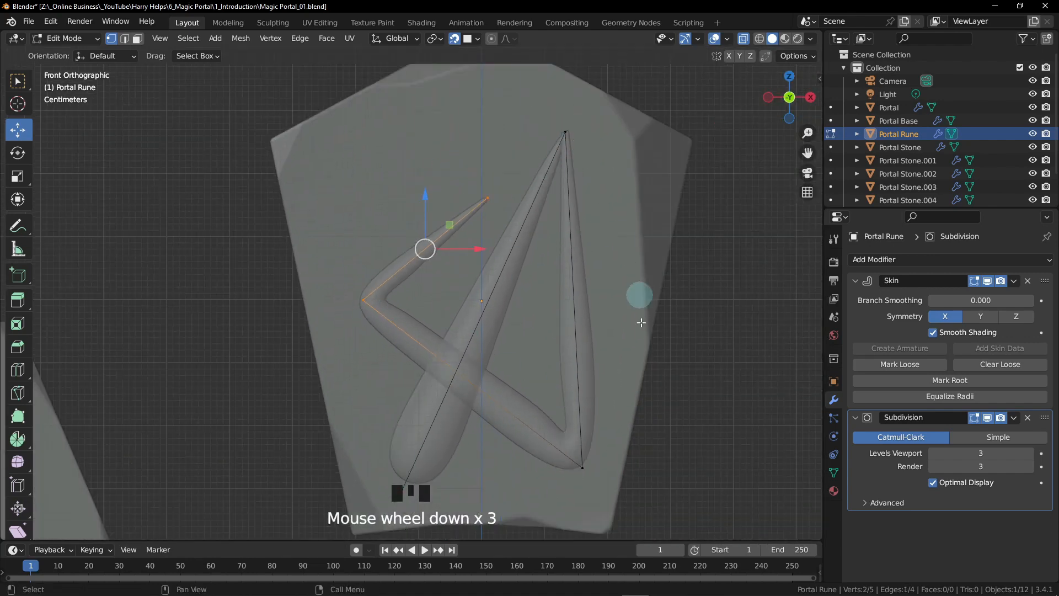
scroll(503, 206, "up", 1)
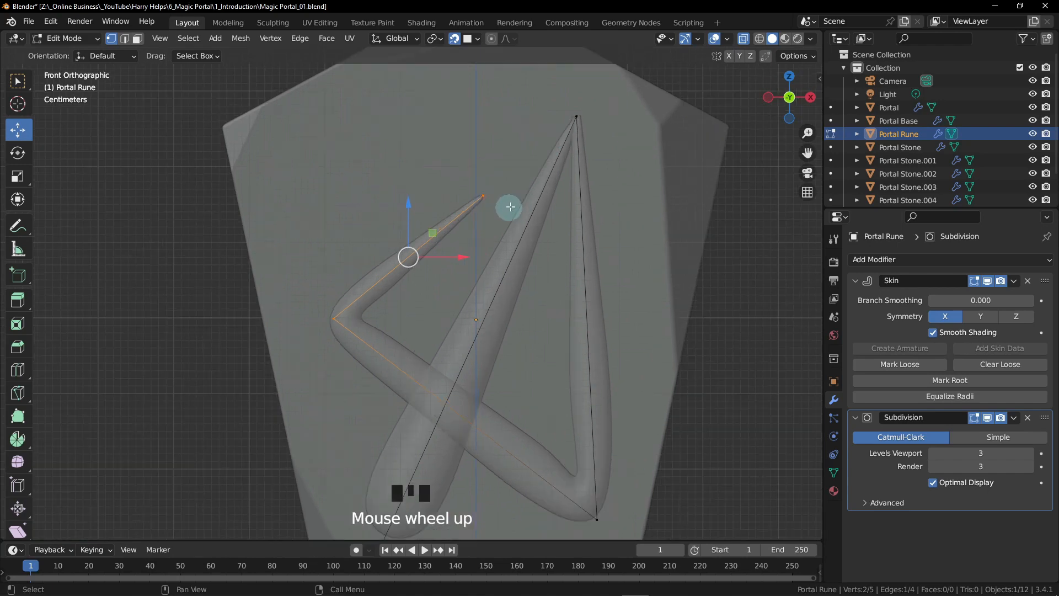
scroll(507, 190, "up", 4)
scroll(507, 191, "up", 2)
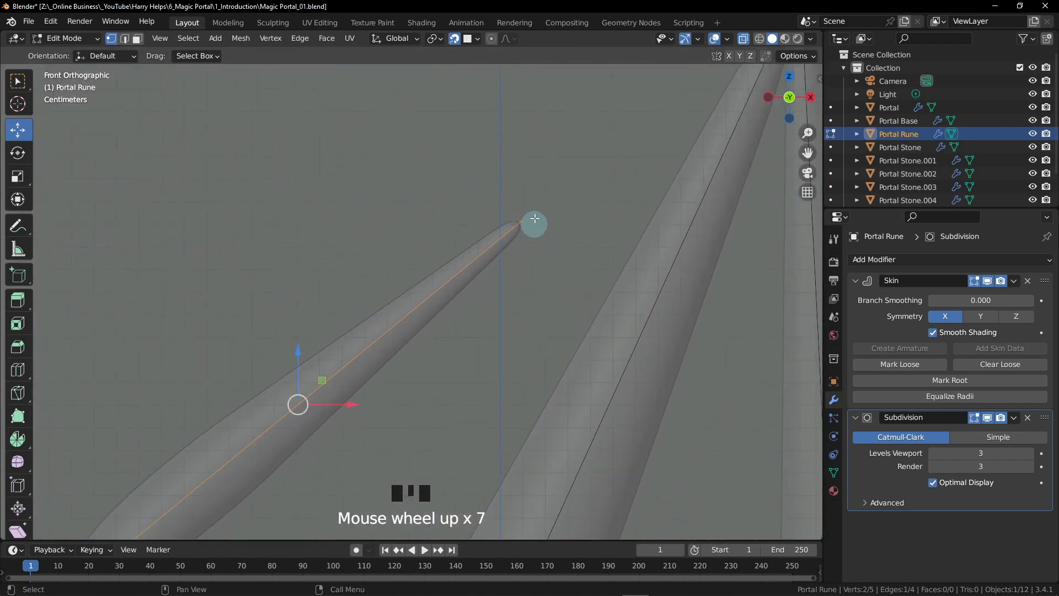
scroll(485, 224, "down", 6)
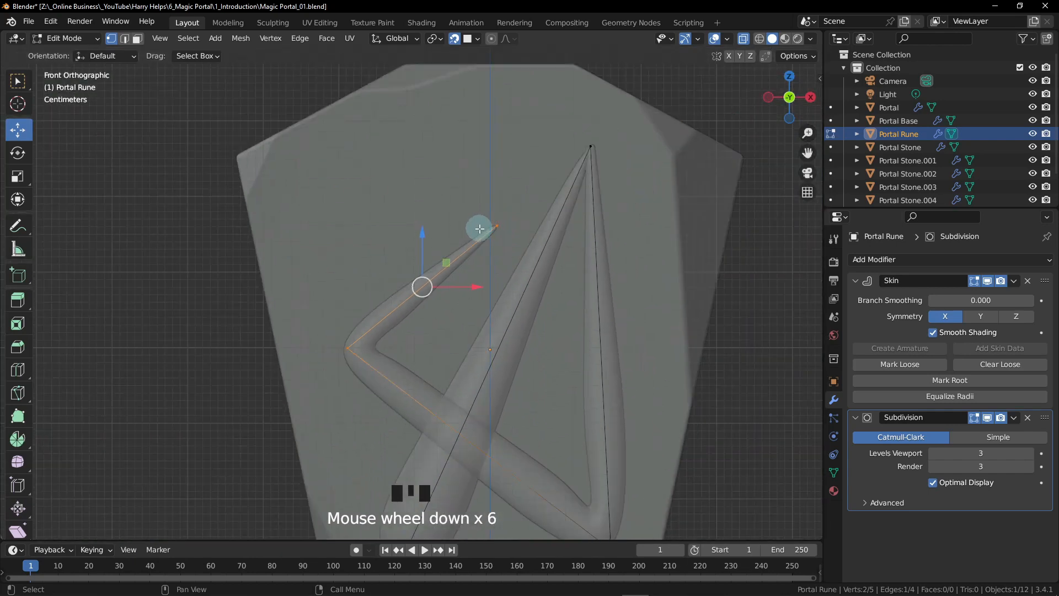
scroll(527, 276, "down", 1)
- Select the top peak and lower-left end vertices of the rune's long diagonal stroke
middle_click_drag(529, 287, 514, 244, "shift")
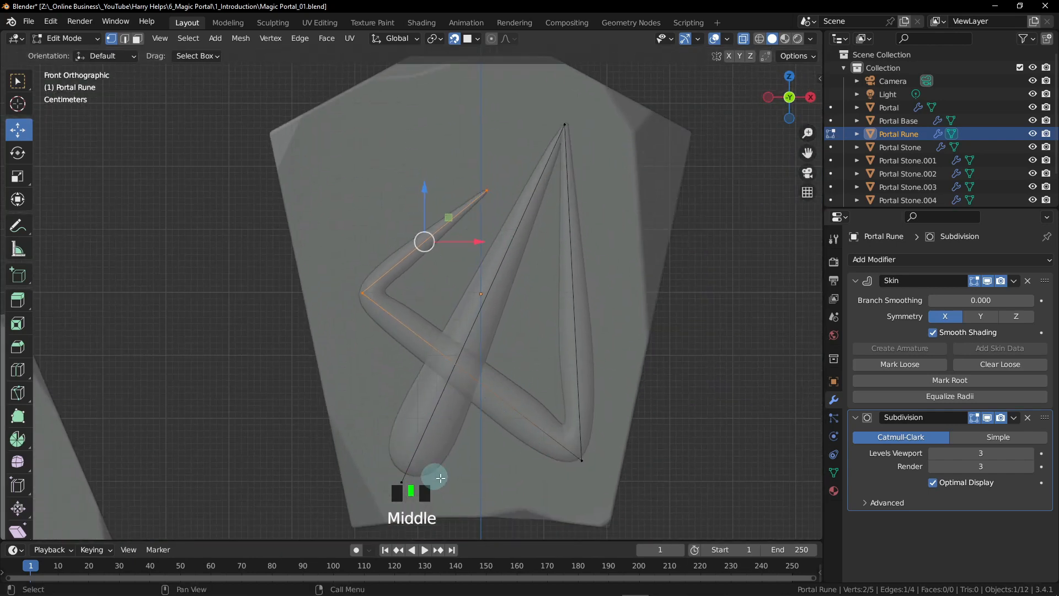
middle_click_drag(476, 392, 481, 331, "shift")
middle_click_drag(559, 87, 544, 112, "shift")
left_click_drag(573, 80, 533, 106)
left_click(393, 445, "shift")
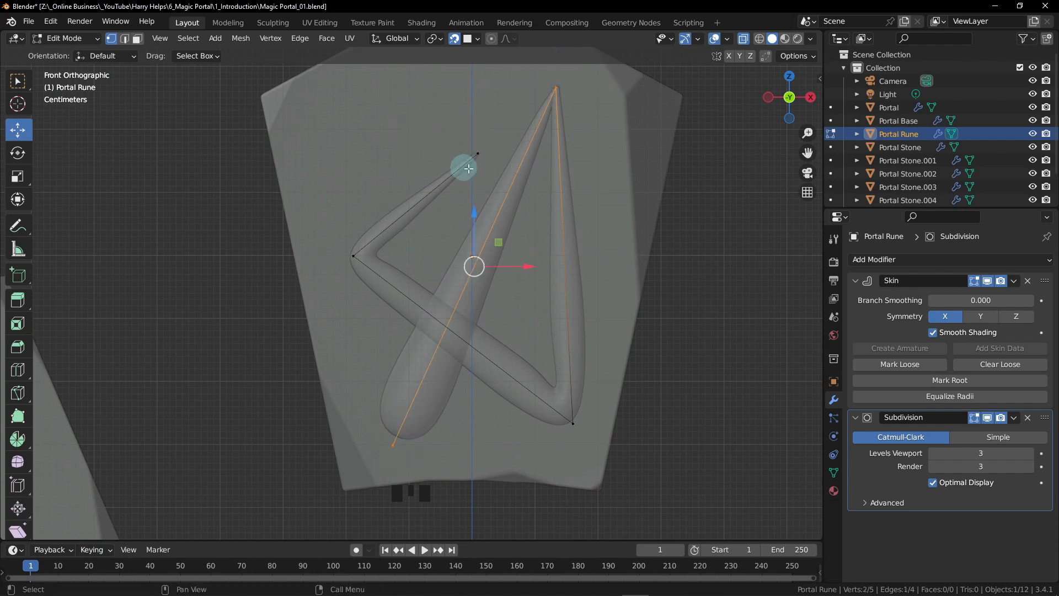
middle_click_drag(486, 237, 480, 286, "shift")
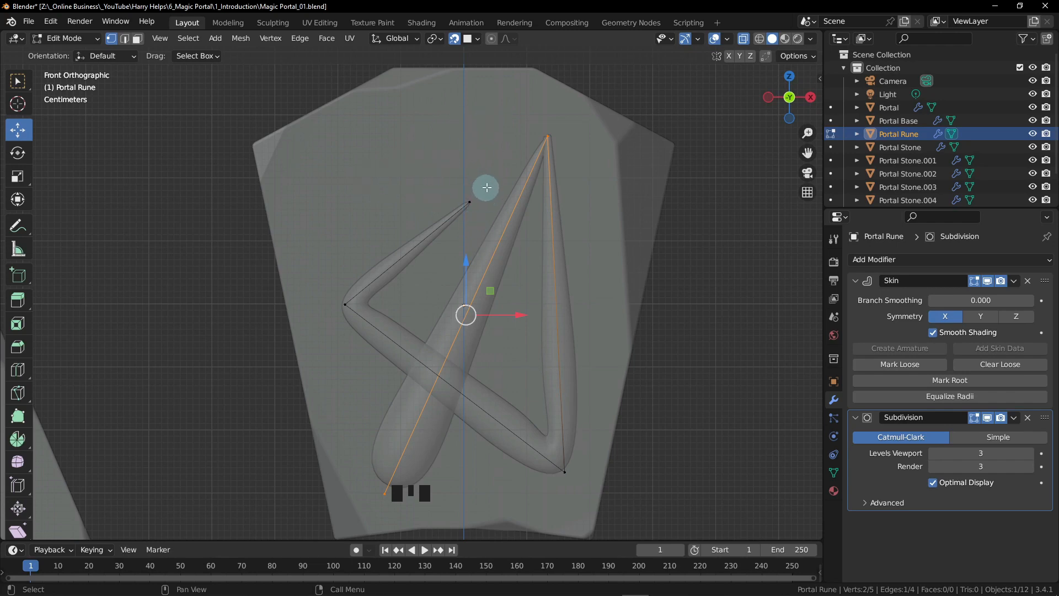
- Duplicate the short stroke's open end and left corner vertices, offsetting the copy about -0.009 m in X and 0.119 m in Z
left_click(470, 202)
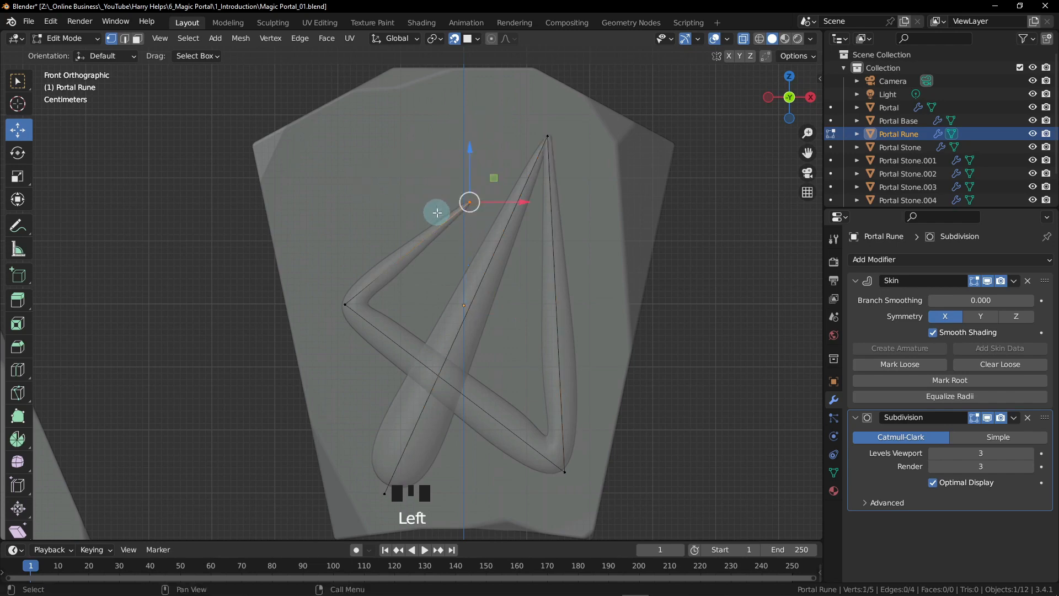
left_click(367, 280, "shift")
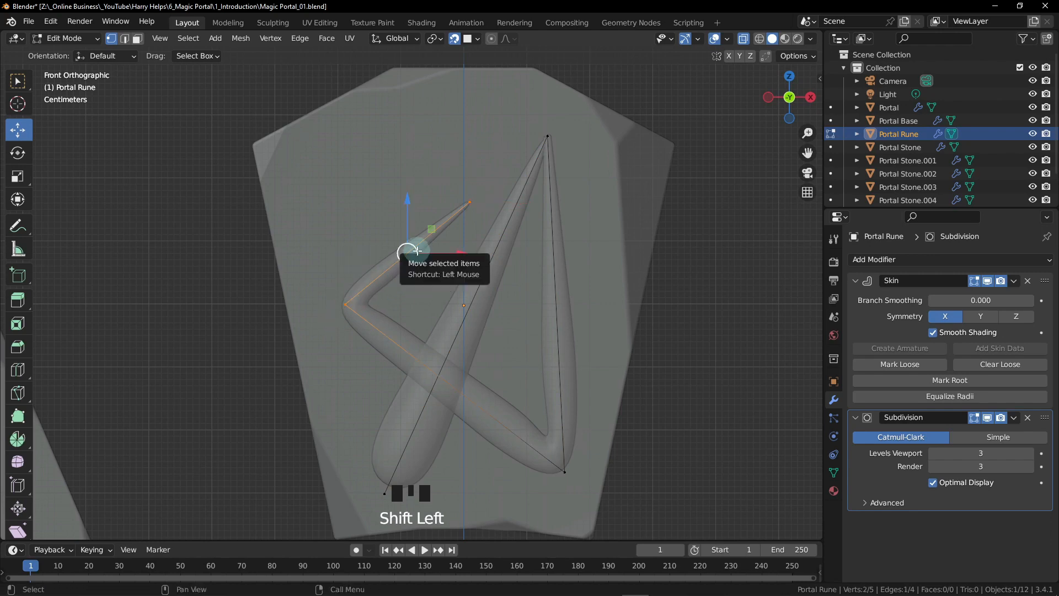
middle_click_drag(366, 203, 381, 214)
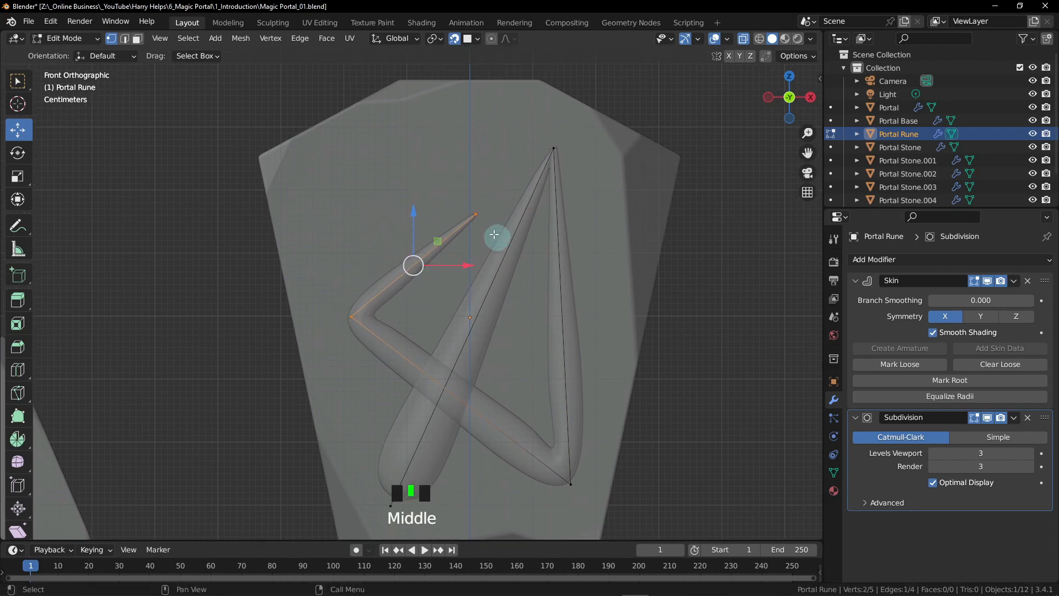
scroll(478, 205, "up", 4)
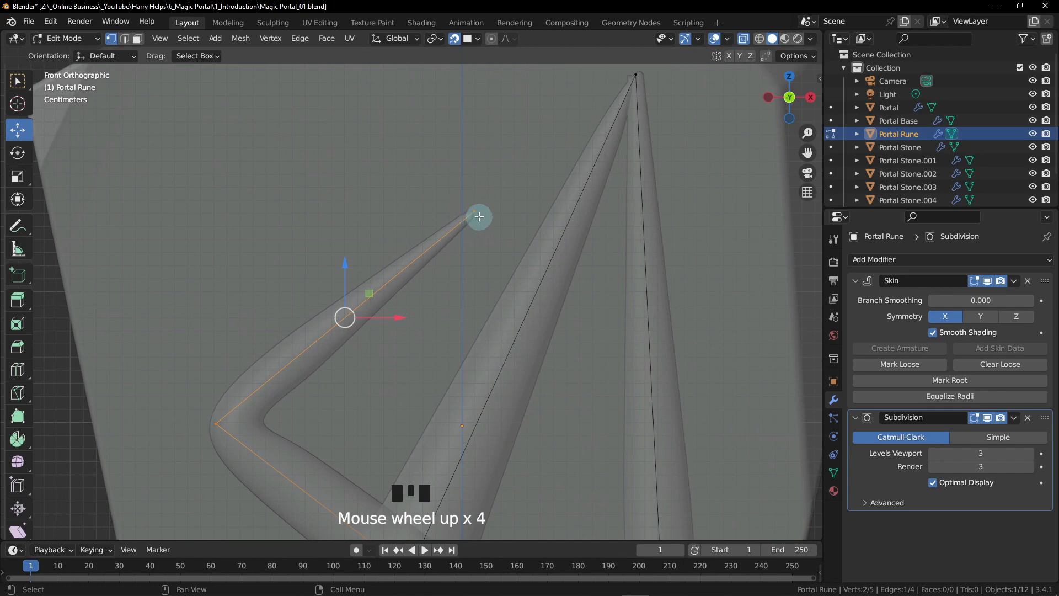
scroll(211, 426, "down", 2)
middle_click_drag(291, 283, 369, 246, "shift")
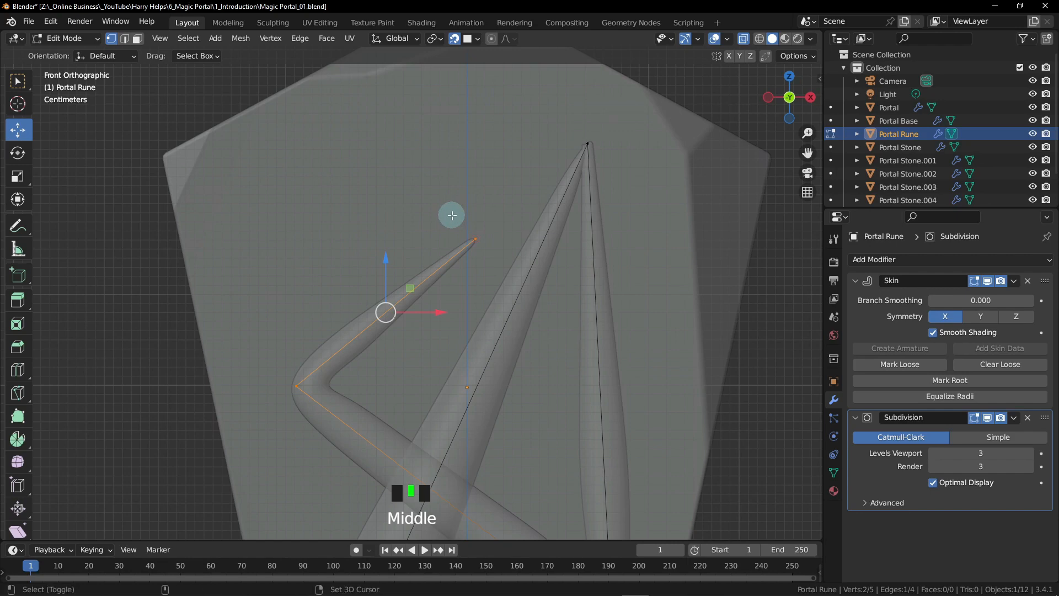
key("shift+d")
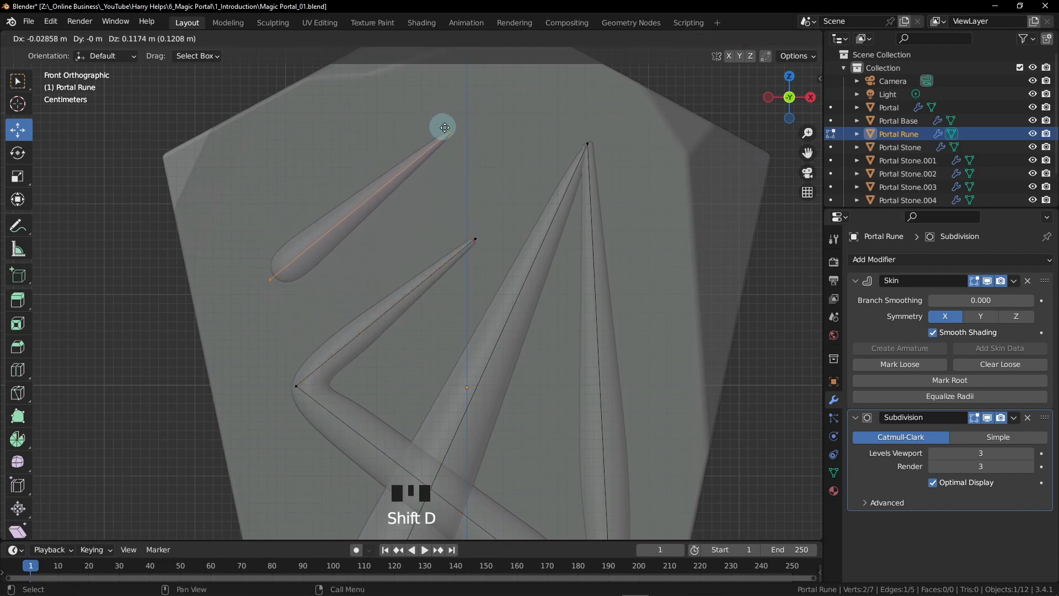
left_click(452, 122)
scroll(390, 220, "down", 2)
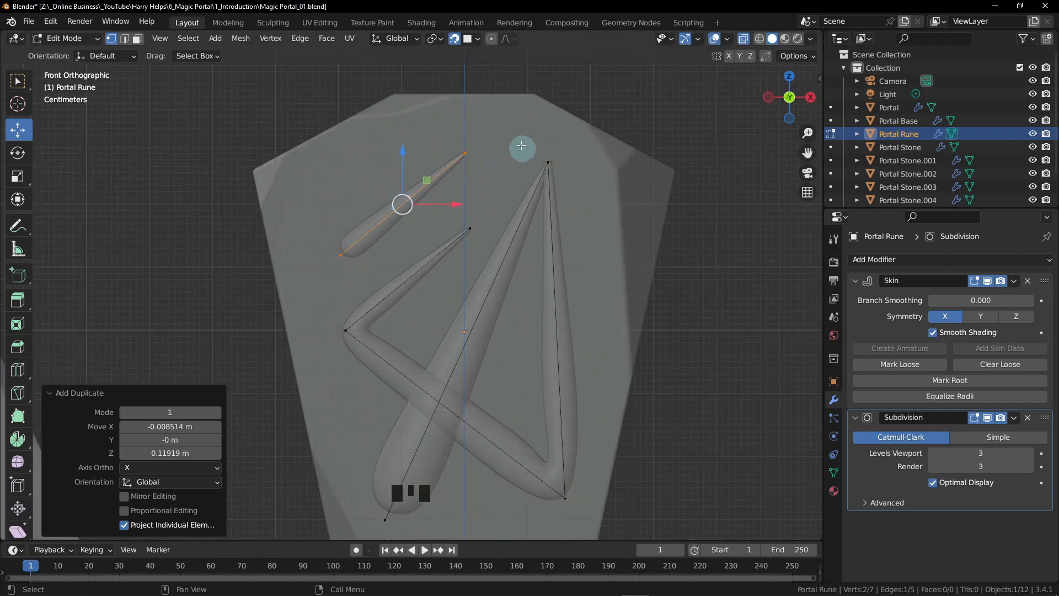
- Reverse the duplicated stroke's taper by enlarging the skin at its upper end and shrinking its lower end to about 0.16
left_click_drag(491, 135, 444, 171)
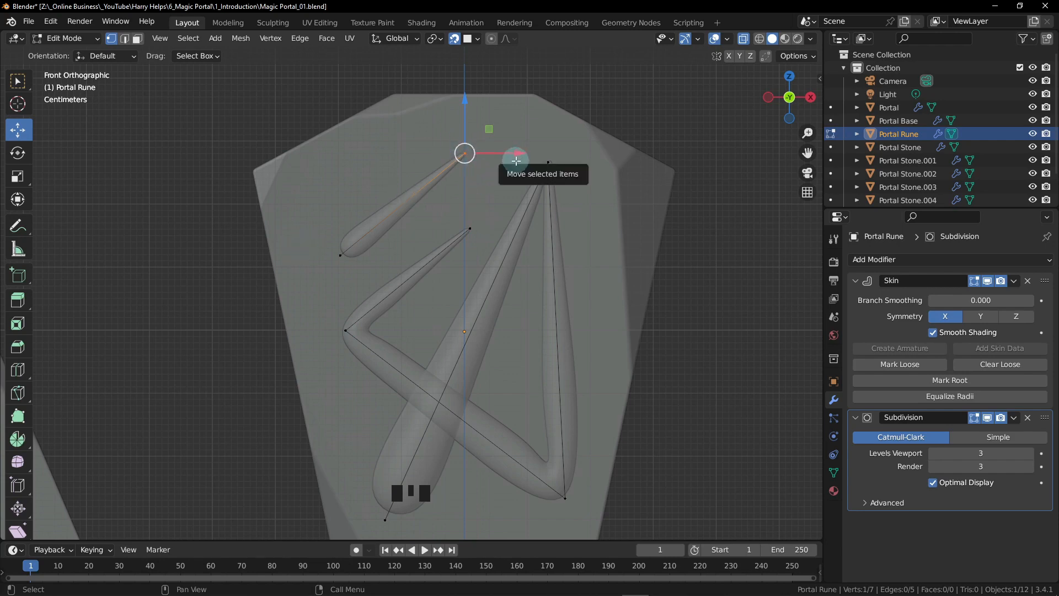
key("ctrl+a")
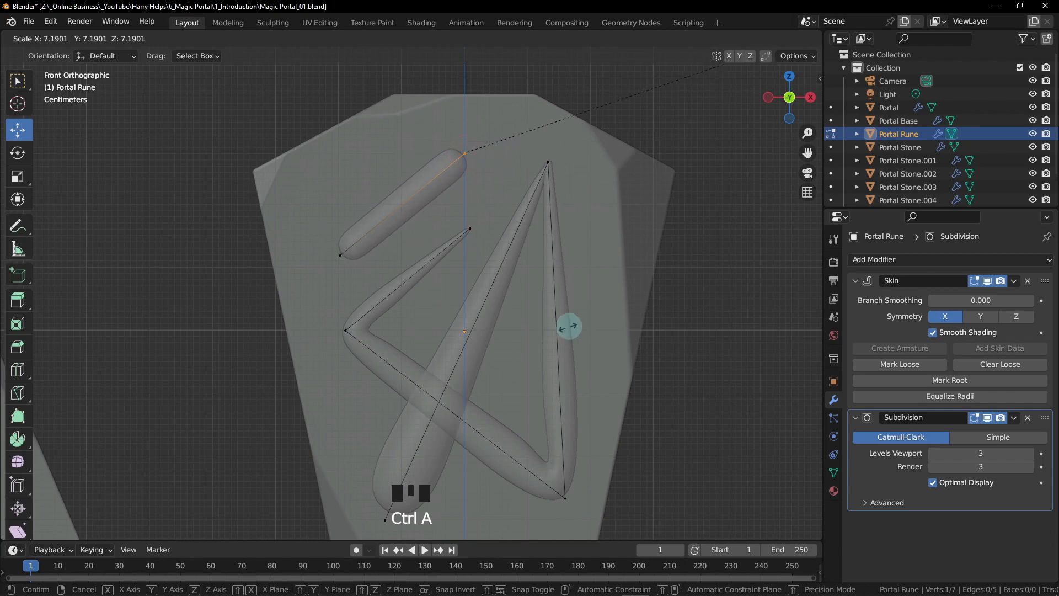
left_click(523, 304)
left_click(326, 238)
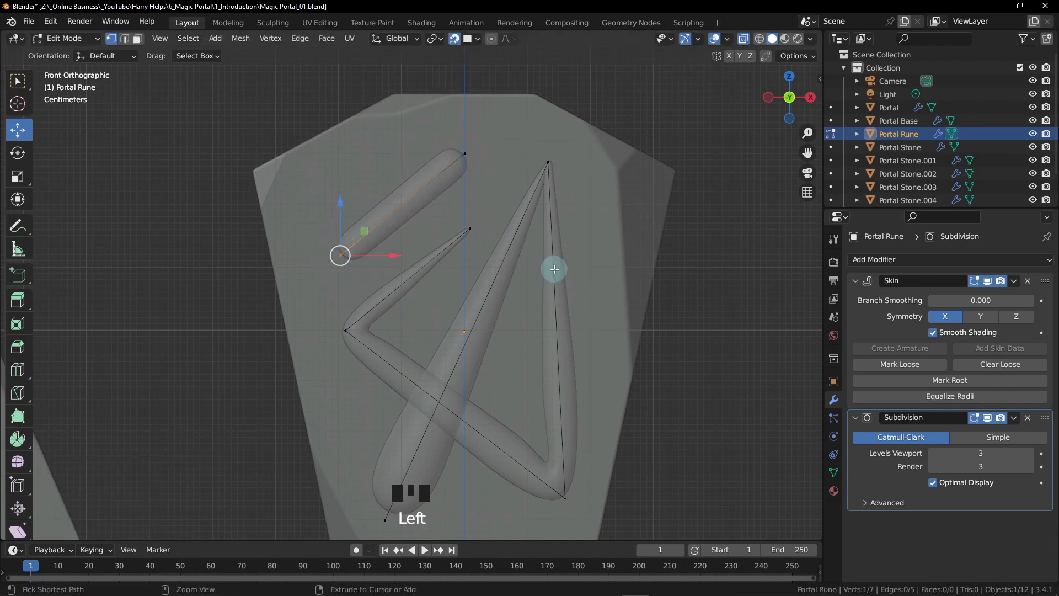
key("ctrl+a")
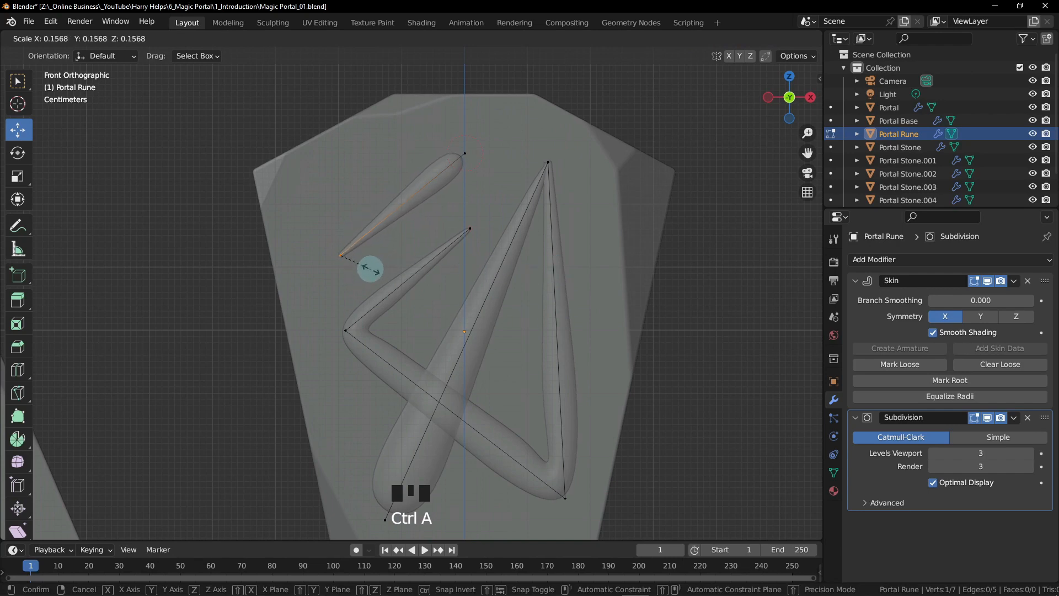
left_click(370, 269)
- Move the duplicated stroke's upper end up and to the right, and its lower end about 0.016 m in X and 0.009 m in Z
left_click(448, 157)
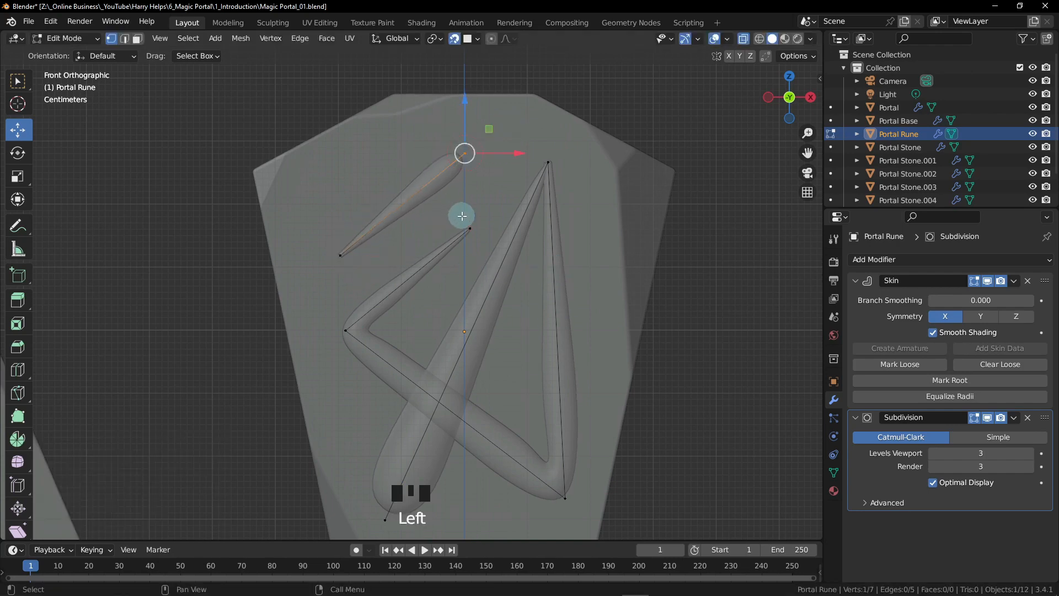
key("g")
left_click(482, 204)
left_click(375, 270)
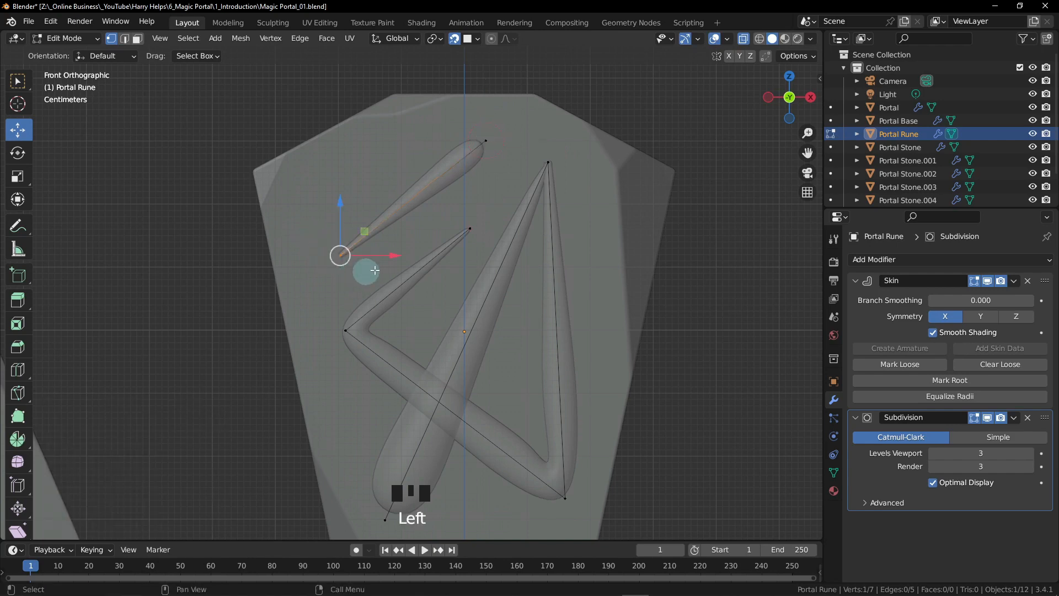
key("g")
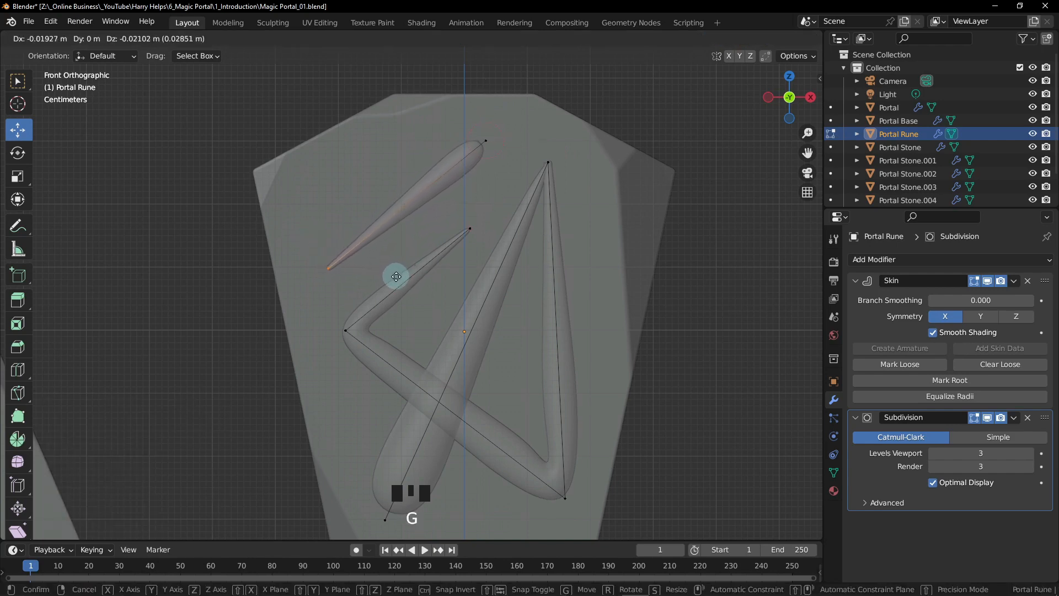
left_click(418, 257)
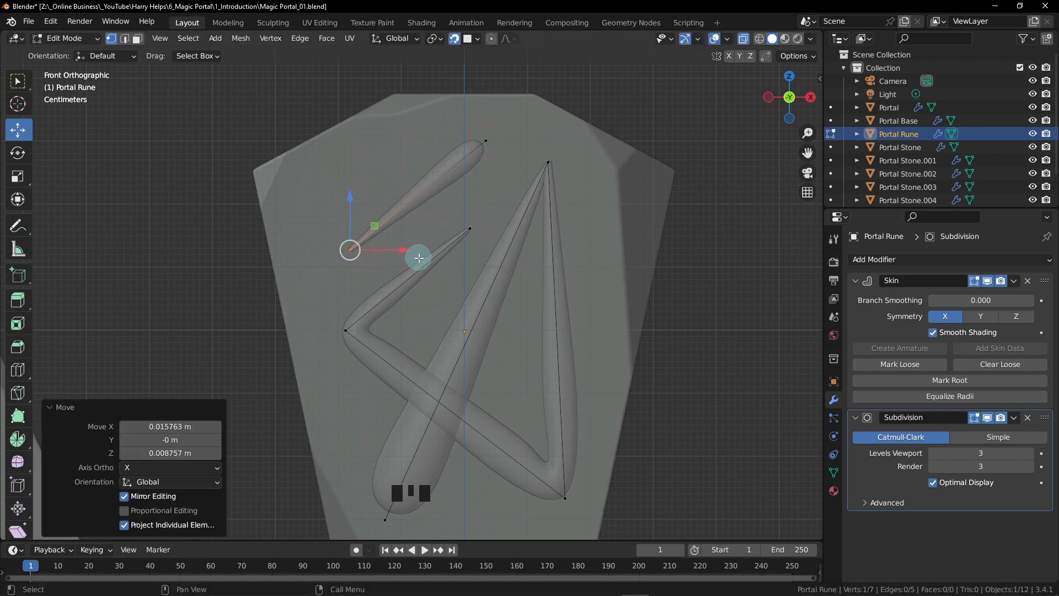
- Leave Edit Mode and review the whole rune against the top stone and the neighbouring portal stones
scroll(529, 285, "down", 2)
middle_click_drag(530, 286, 517, 299, "shift")
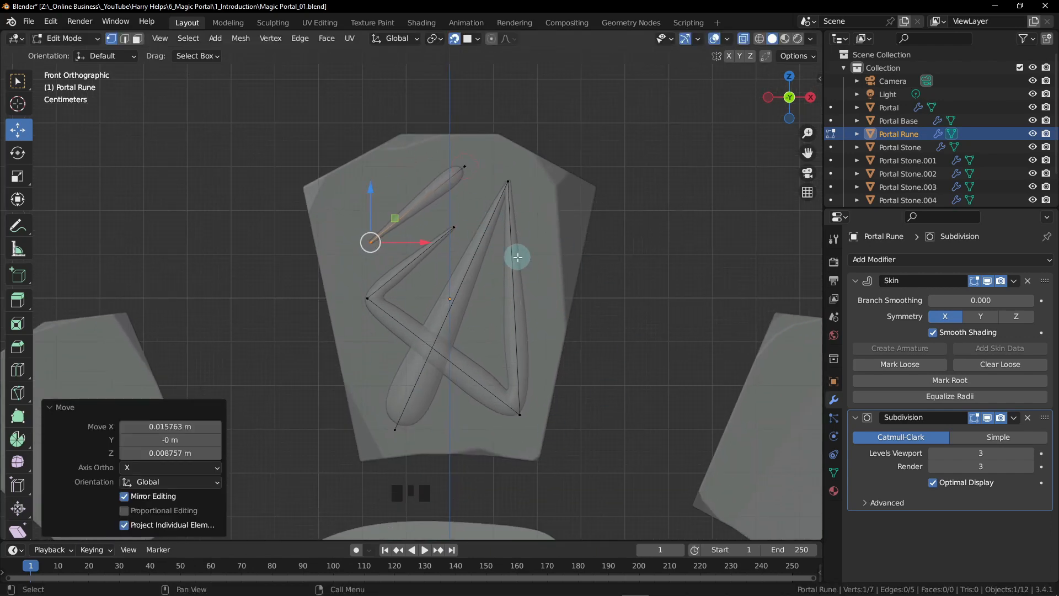
key("Tab")
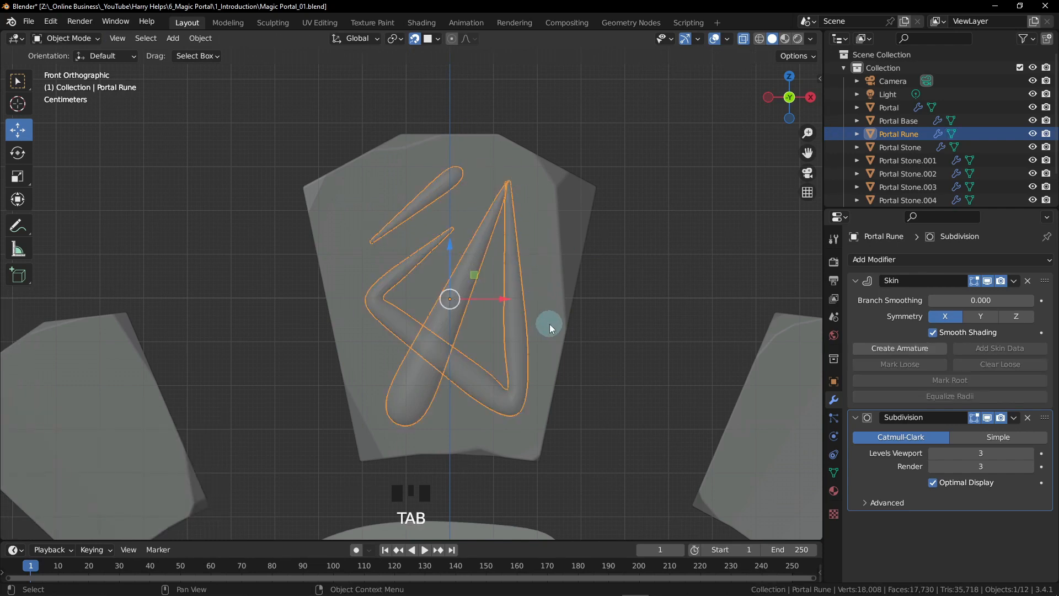
scroll(447, 262, "down", 1)
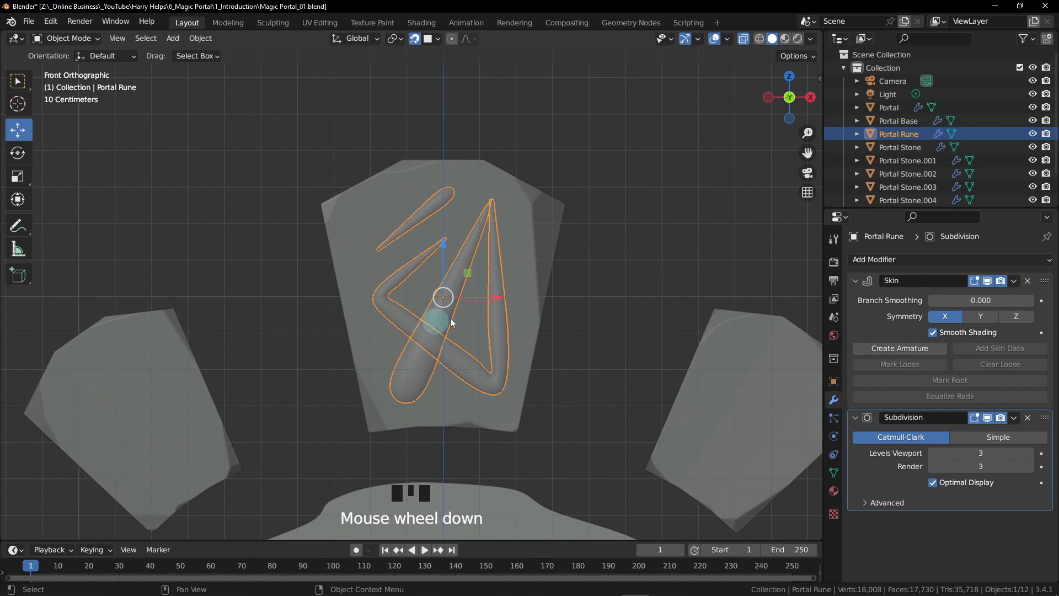
scroll(450, 331, "down", 3)
middle_click_drag(449, 349, 482, 240, "shift")
scroll(184, 468, "down", 1)
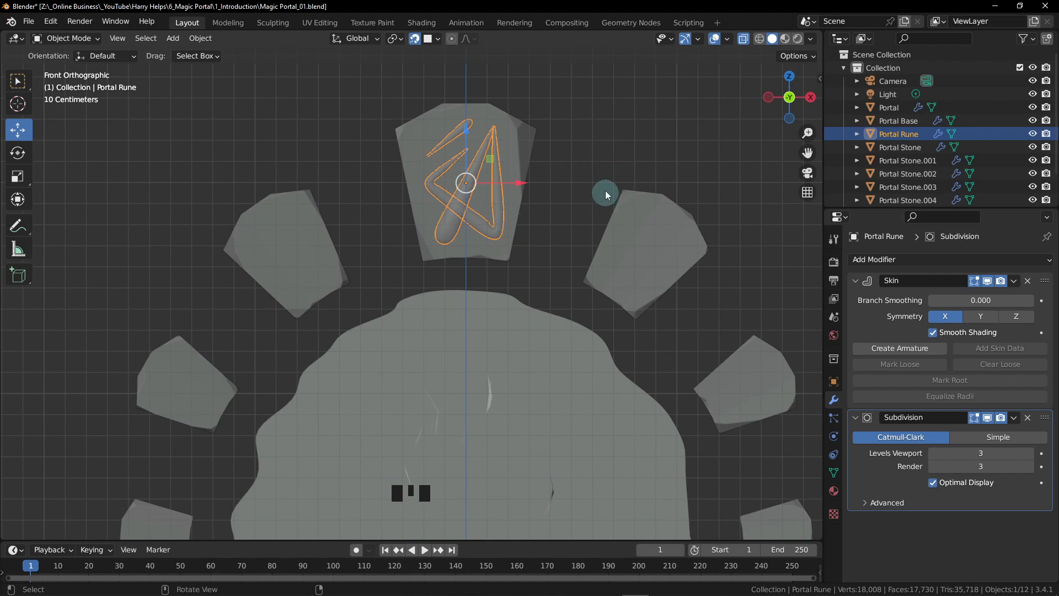
- Examine from the side how the rune and its origin sit relative to the top stone's front face
middle_click_drag(604, 190, 591, 164, "alt")
scroll(593, 174, "down", 5)
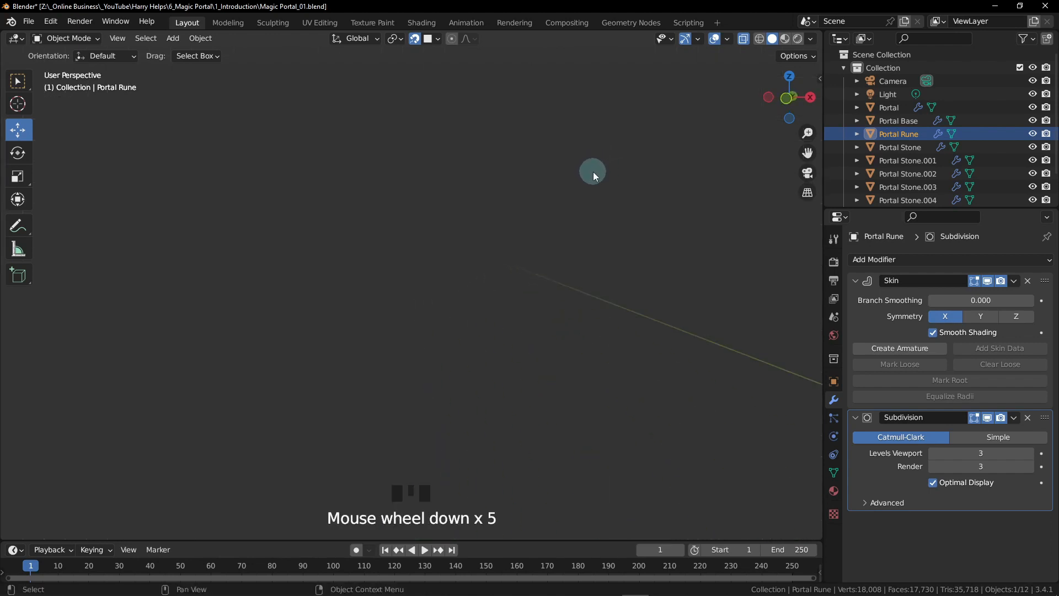
key("Home")
middle_click_drag(621, 279, 311, 284, "alt")
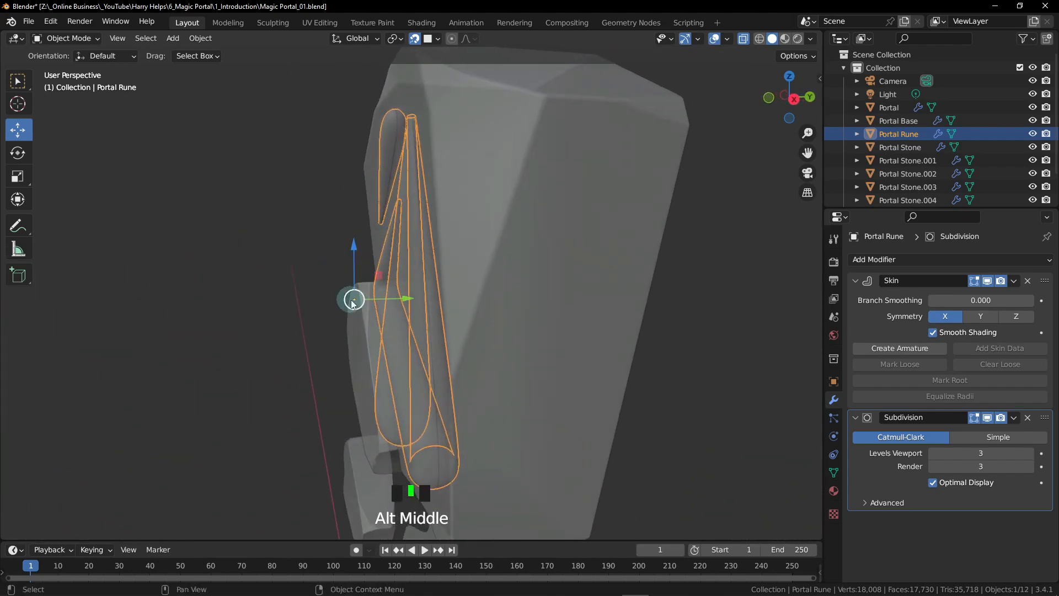
scroll(357, 299, "down", 1)
middle_click_drag(408, 291, 385, 287, "alt")
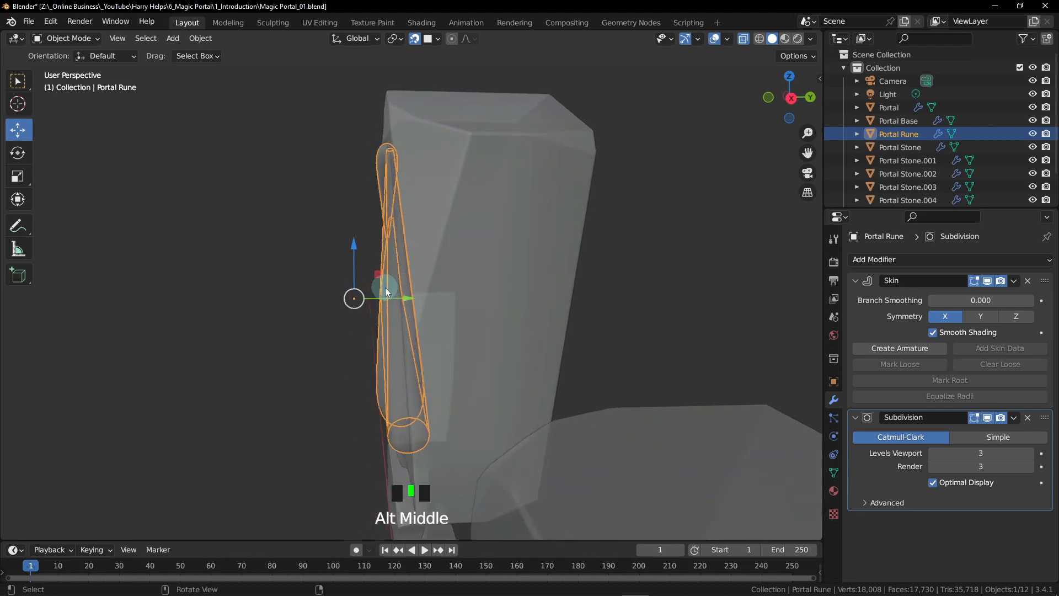
middle_click_drag(500, 218, 426, 217, "alt")
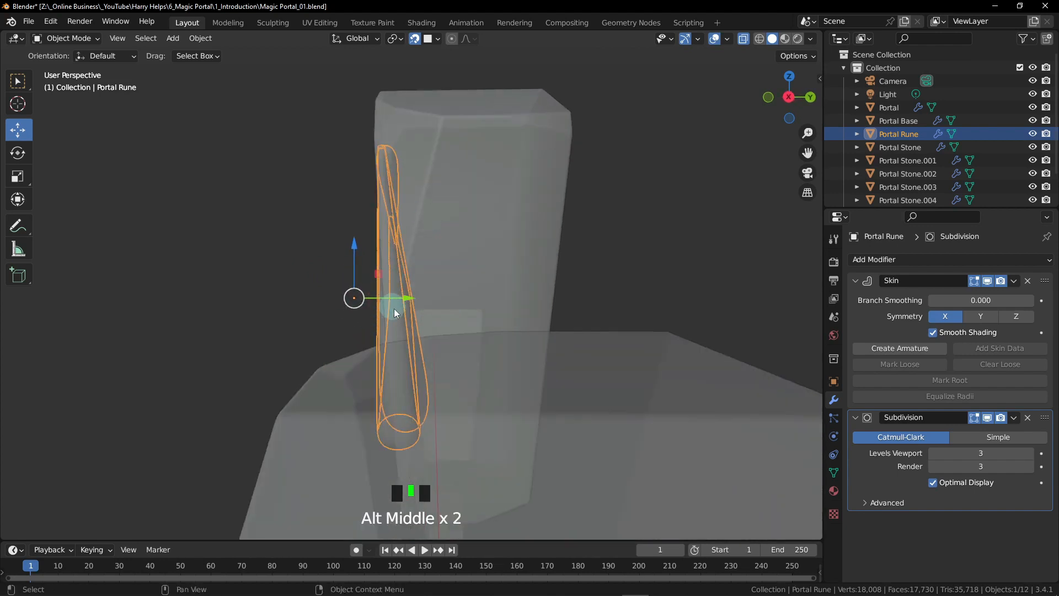
middle_click_drag(398, 300, 325, 279, "alt")
middle_click_drag(418, 246, 400, 271, "alt")
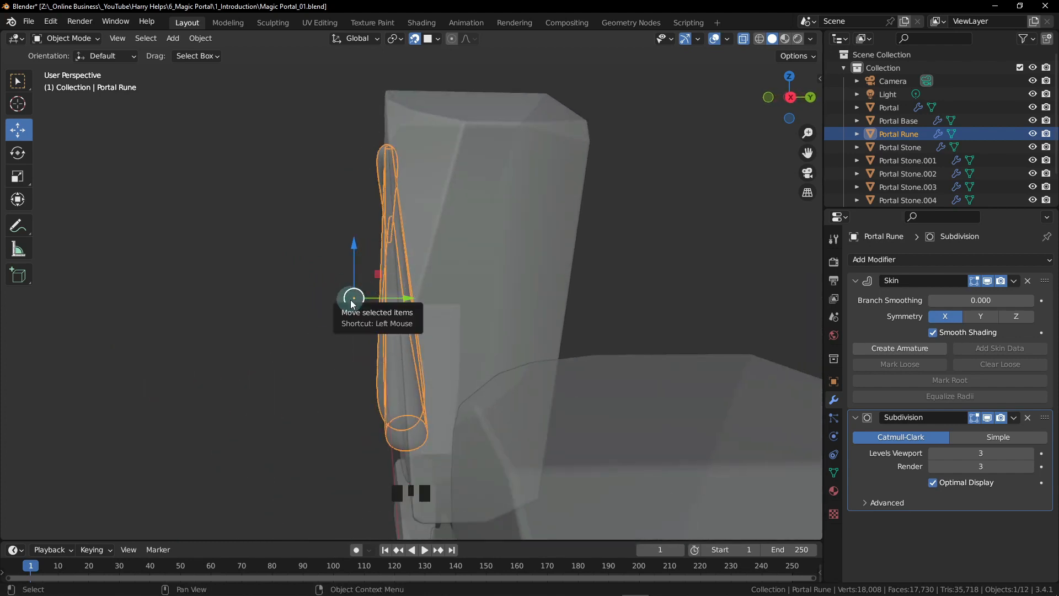
middle_click_drag(326, 329, 362, 307, "alt")
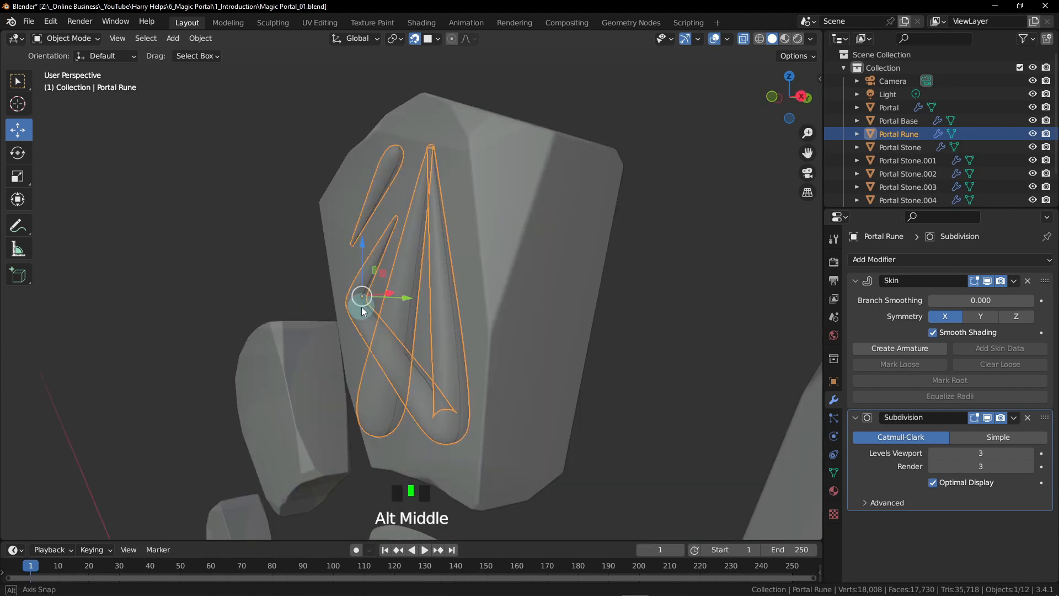
- Set the Portal Rune's origin to the center of its geometry
middle_click_drag(491, 291, 461, 303, "alt")
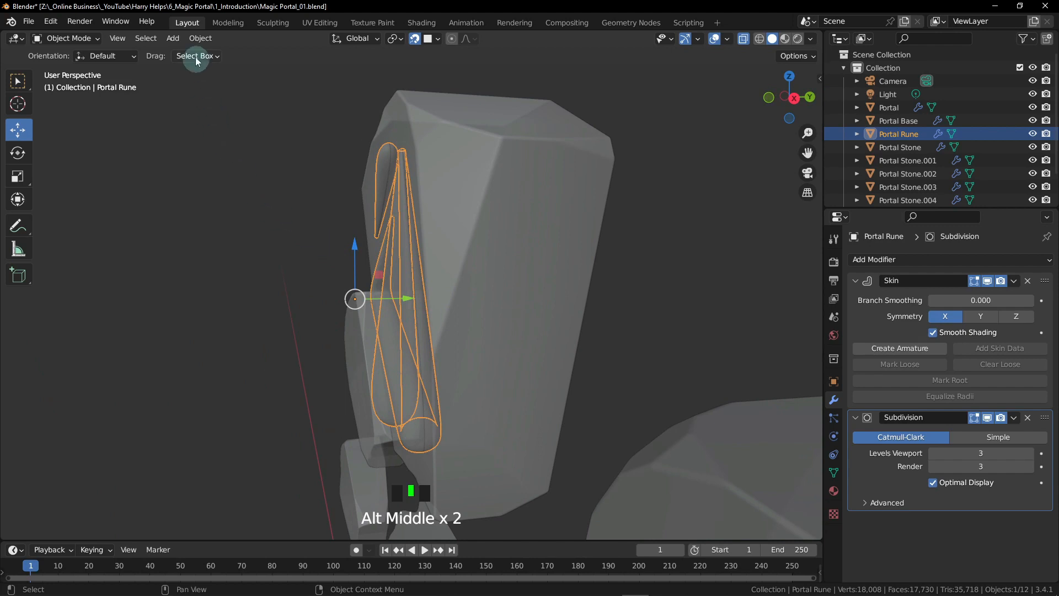
left_click(201, 39)
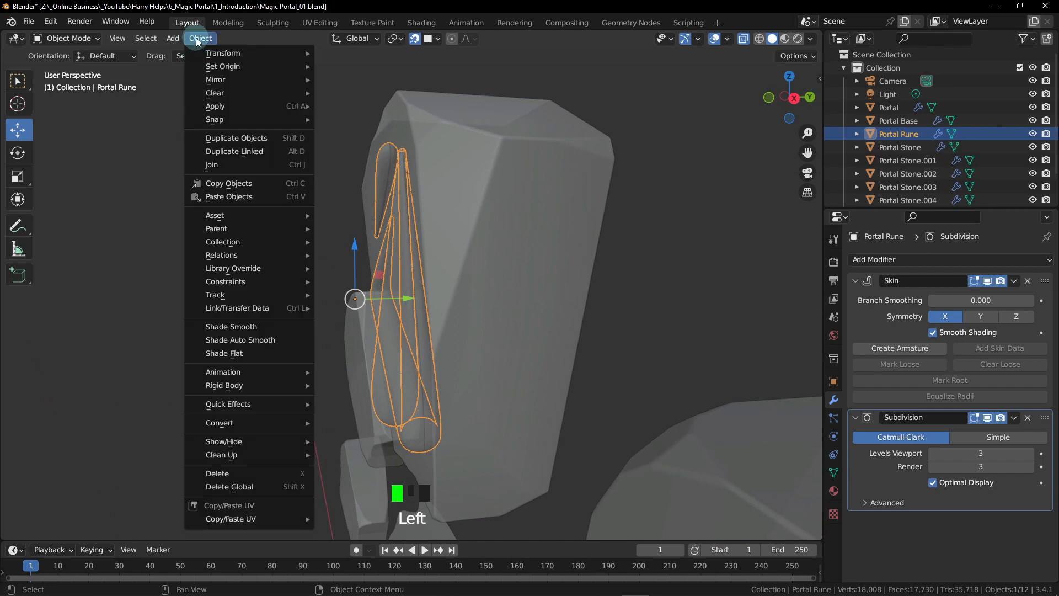
mouse_move(231, 70)
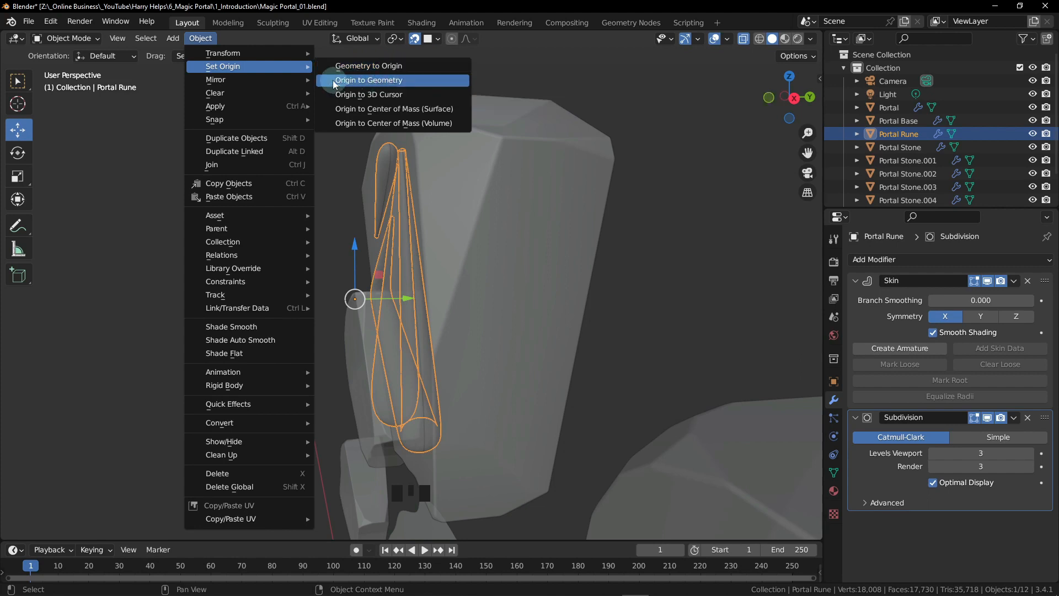
left_click(380, 85)
middle_click_drag(469, 286, 377, 249)
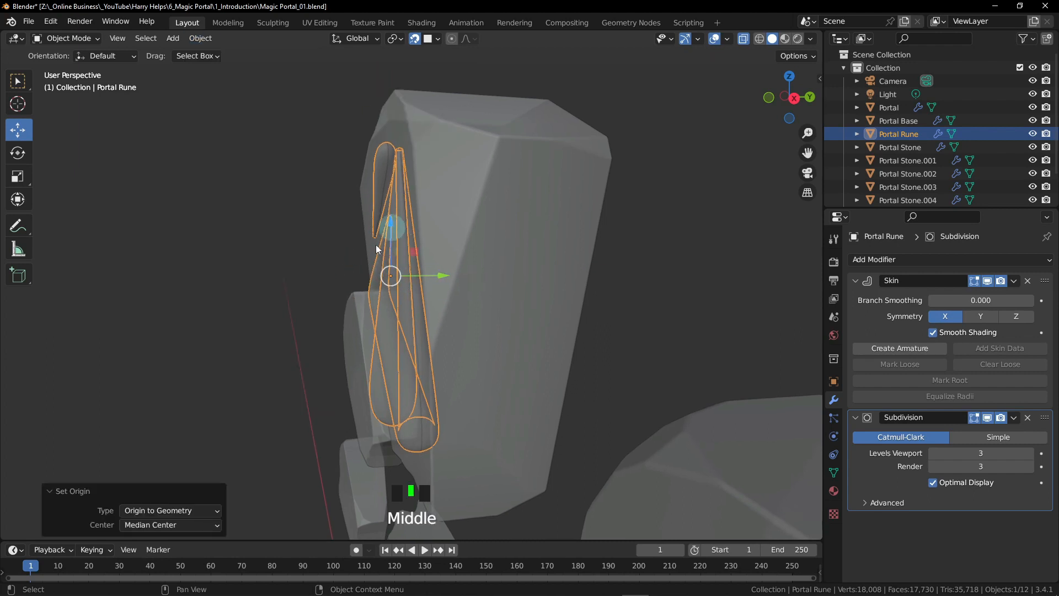
middle_click_drag(498, 243, 659, 323, "alt")
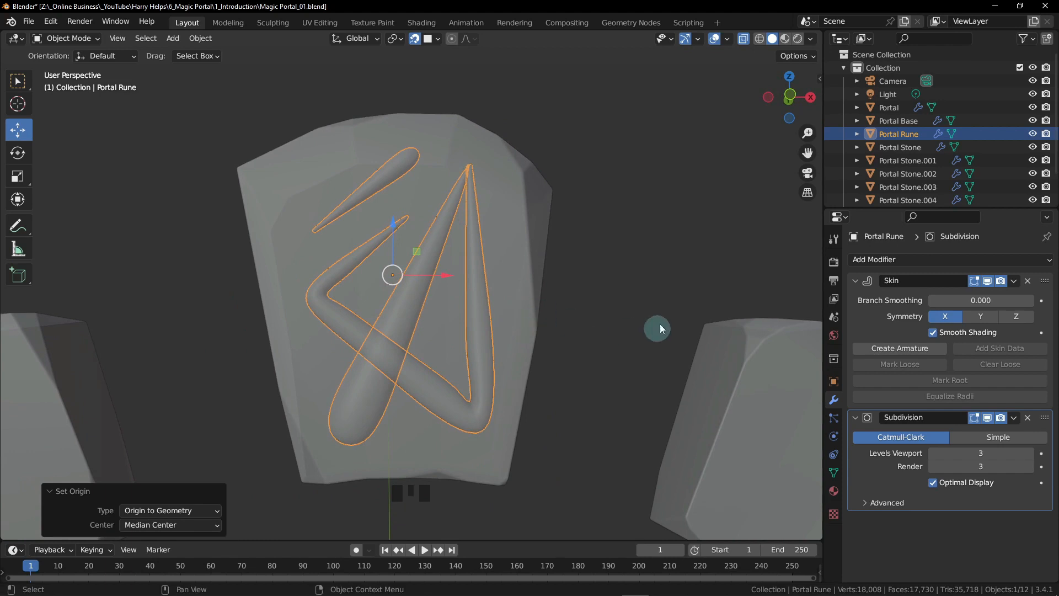
- In front view, duplicate the rune onto the upper-left portal stone, about -0.82 m in X and -0.38 m in Z
scroll(592, 316, "down", 2)
middle_click_drag(567, 358, 585, 303, "alt")
middle_click_drag(728, 231, 637, 276, "alt")
key("grave")
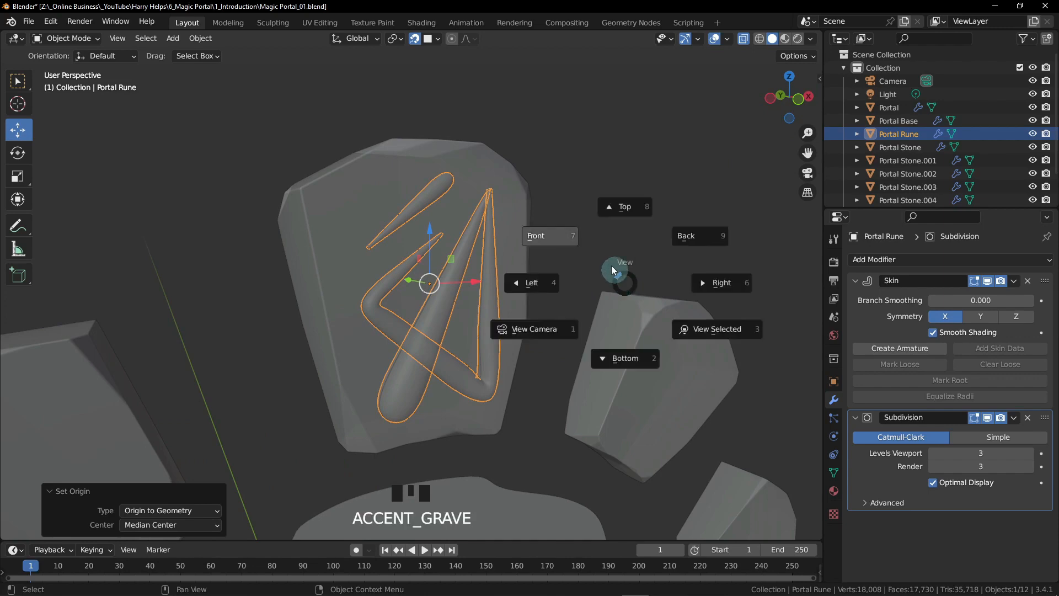
left_click(545, 235)
scroll(579, 290, "down", 3)
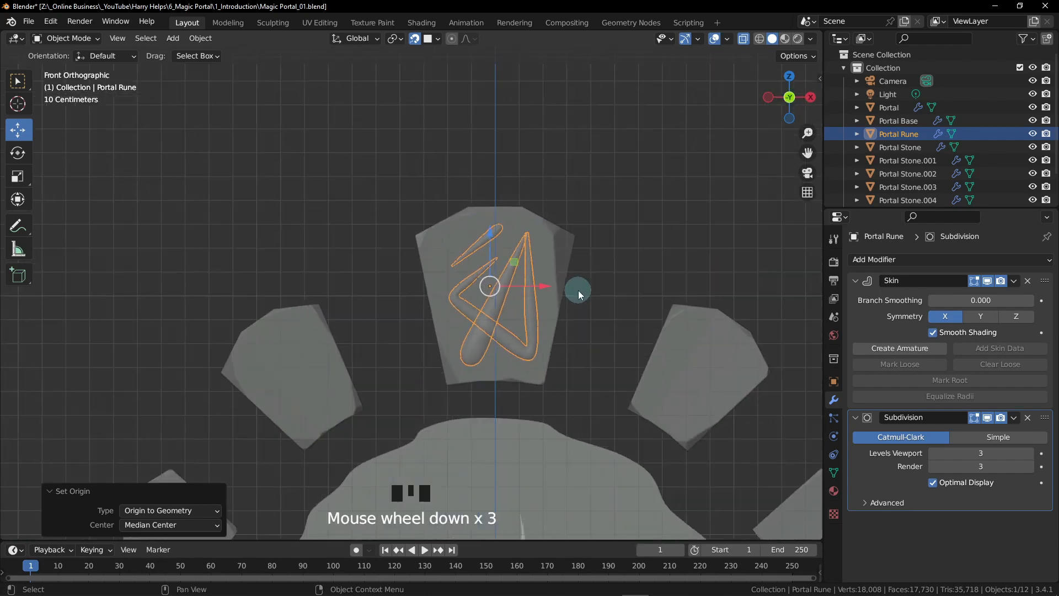
middle_click_drag(578, 290, 583, 208)
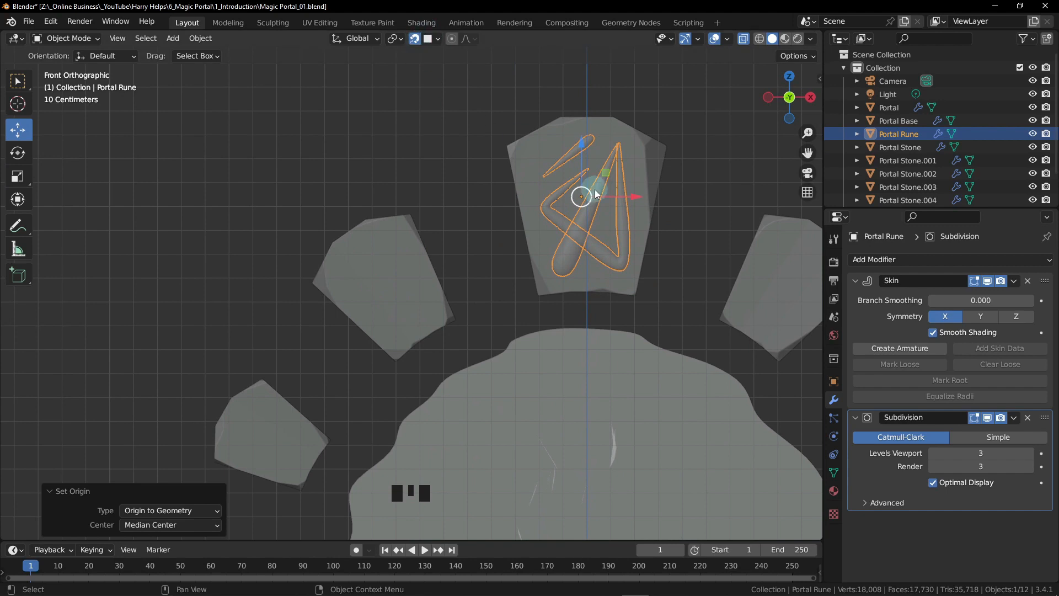
key("shift+d")
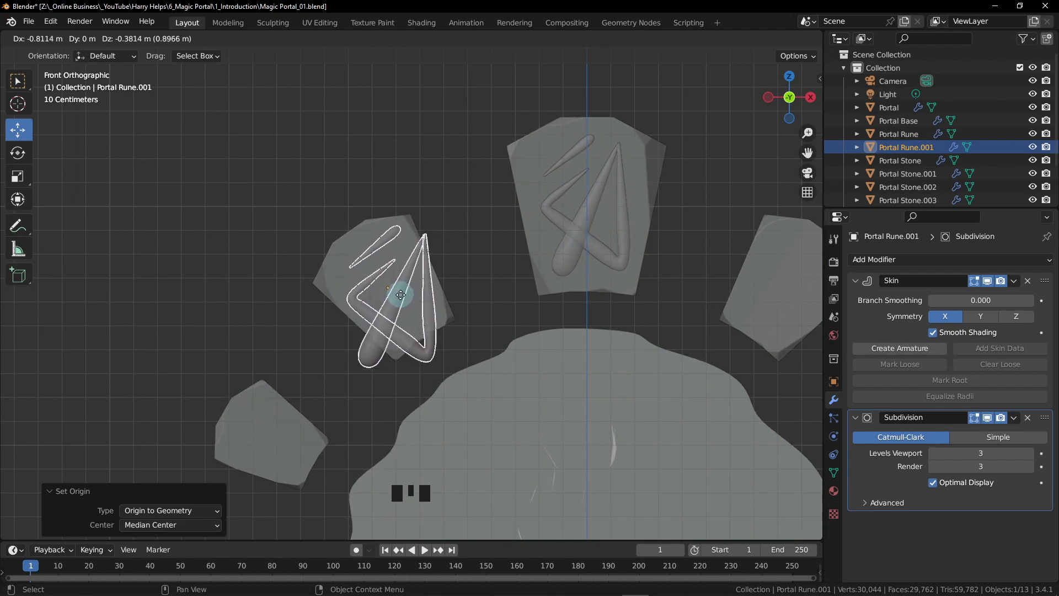
left_click(400, 295)
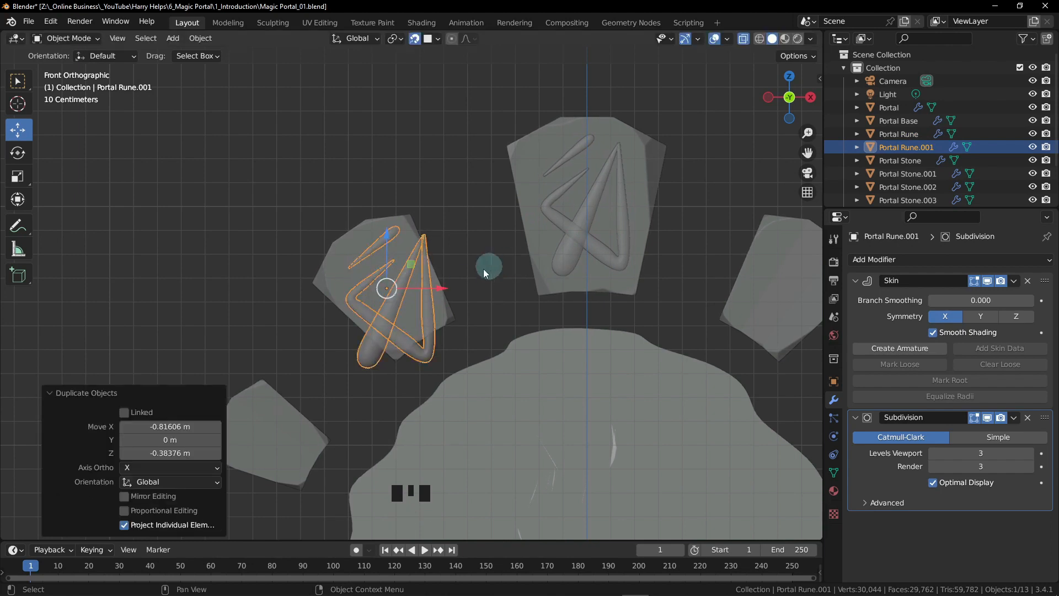
- Examine how the duplicated rune's strokes and points sit on the upper-left stone compared with the original rune and the other stones
scroll(380, 295, "up", 2)
scroll(383, 301, "up", 1)
middle_click_drag(402, 257, 489, 279, "shift")
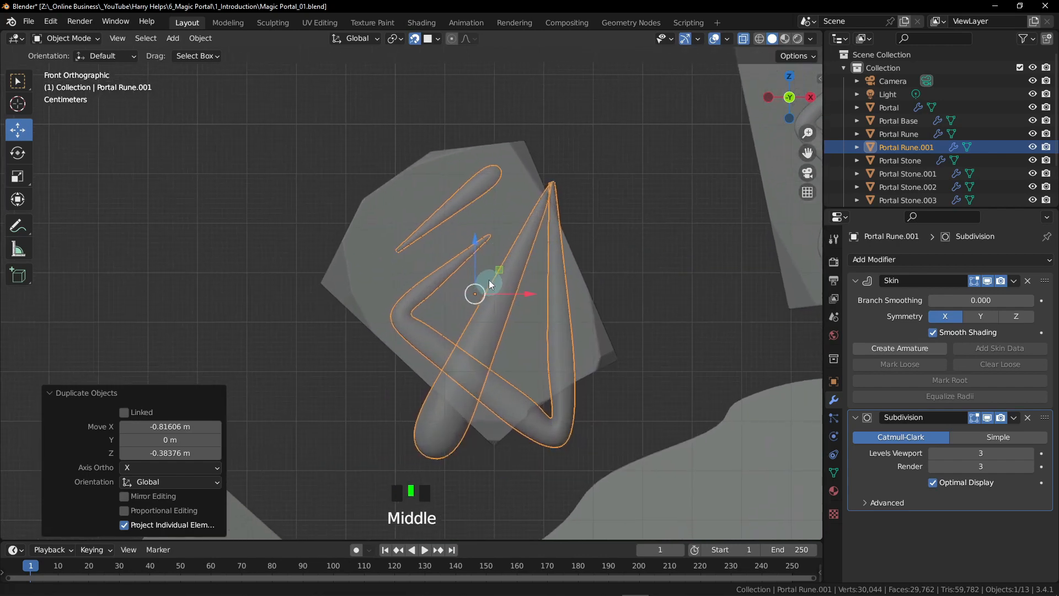
scroll(510, 267, "up", 1)
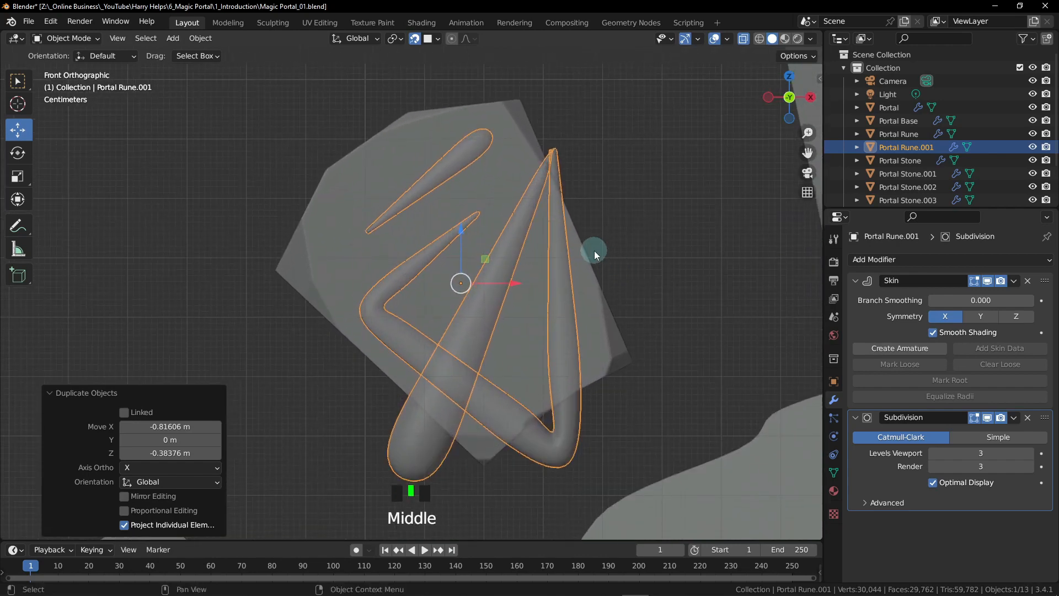
key("Tab")
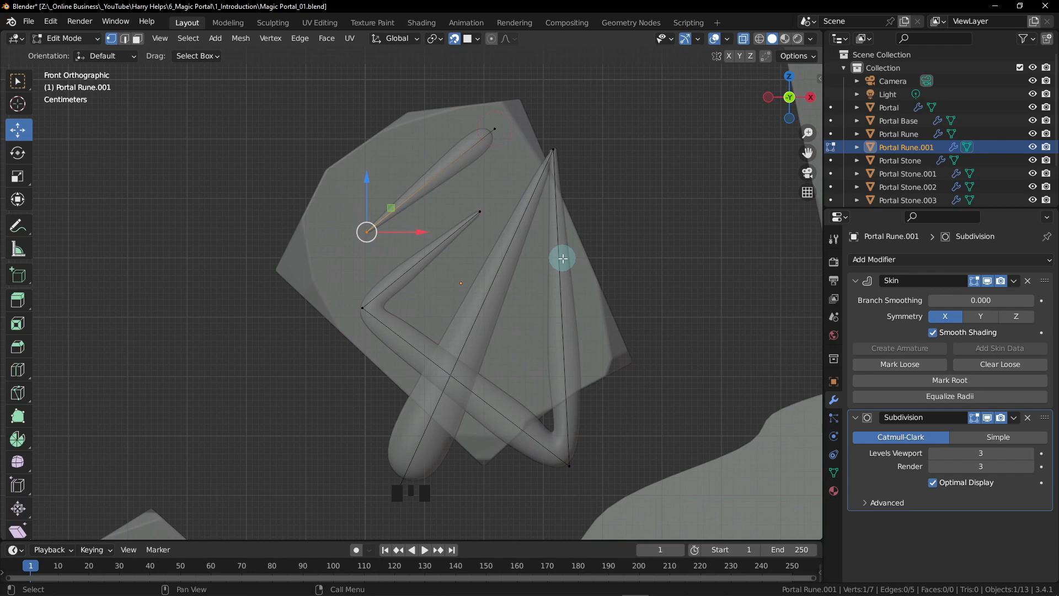
scroll(563, 259, "down", 1)
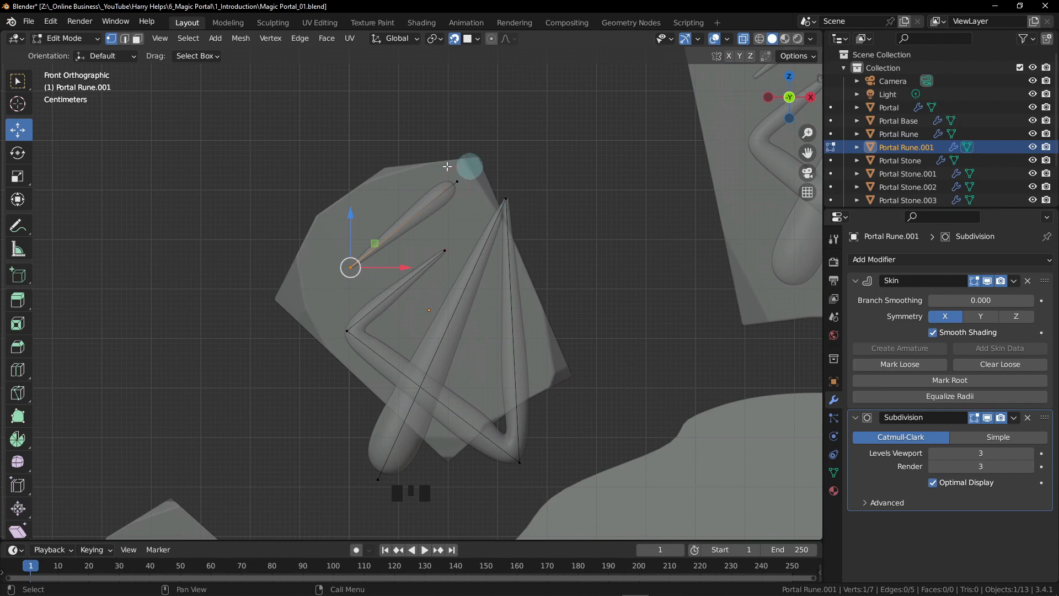
scroll(542, 280, "down", 2)
middle_click_drag(543, 281, 568, 270)
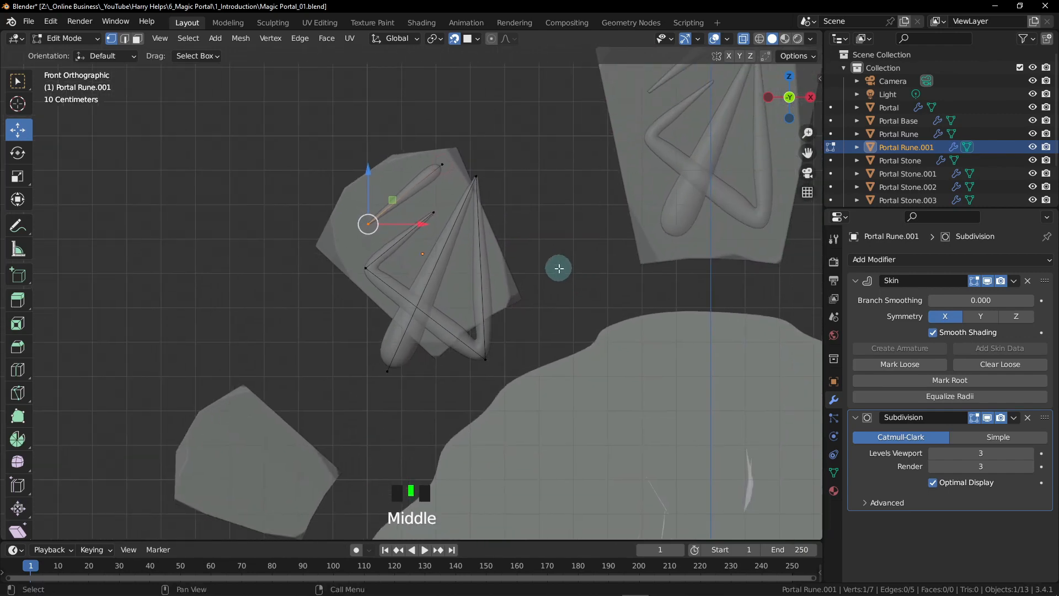
key("Tab")
scroll(407, 209, "down", 2)
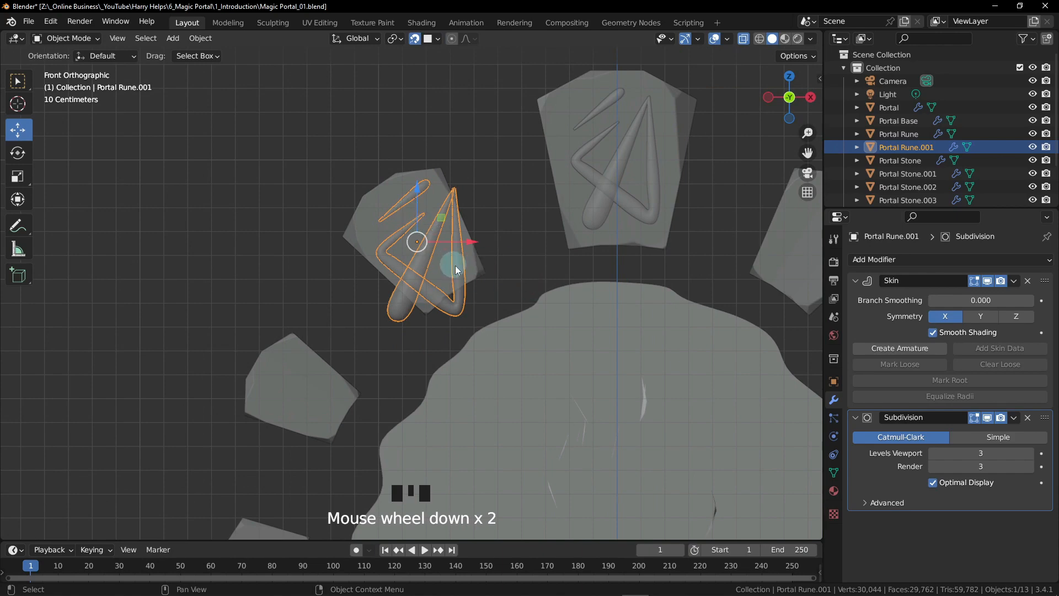
scroll(477, 244, "down", 3)
middle_click_drag(500, 226, 484, 196)
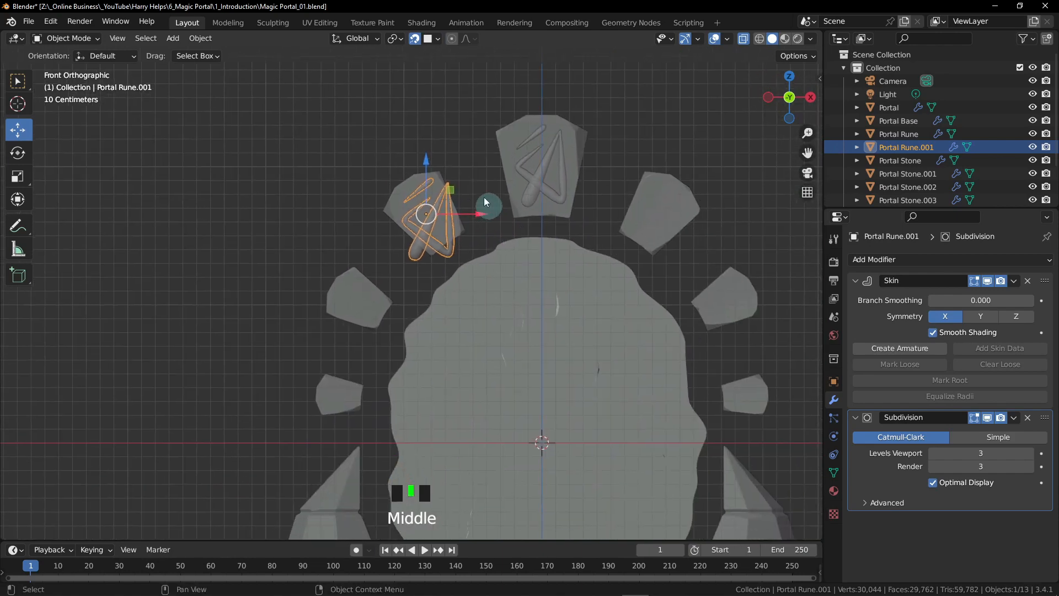
left_click(545, 177)
left_click(431, 233)
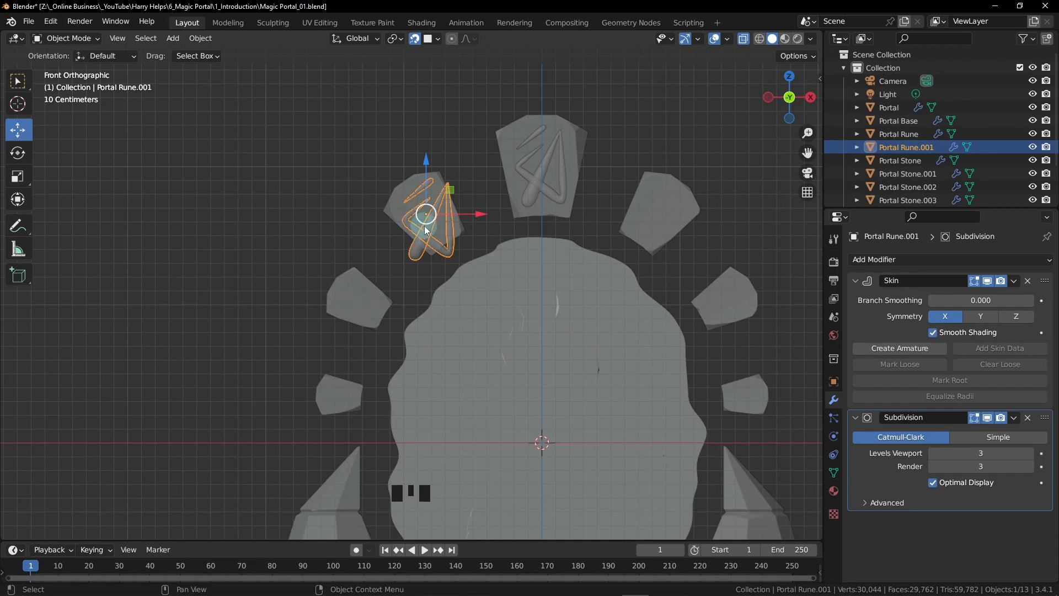
- Reshape the rune on the upper-left stone into a different symbol, moving its points and adjusting their skin thickness within the stone's outline
scroll(425, 228, "up", 5)
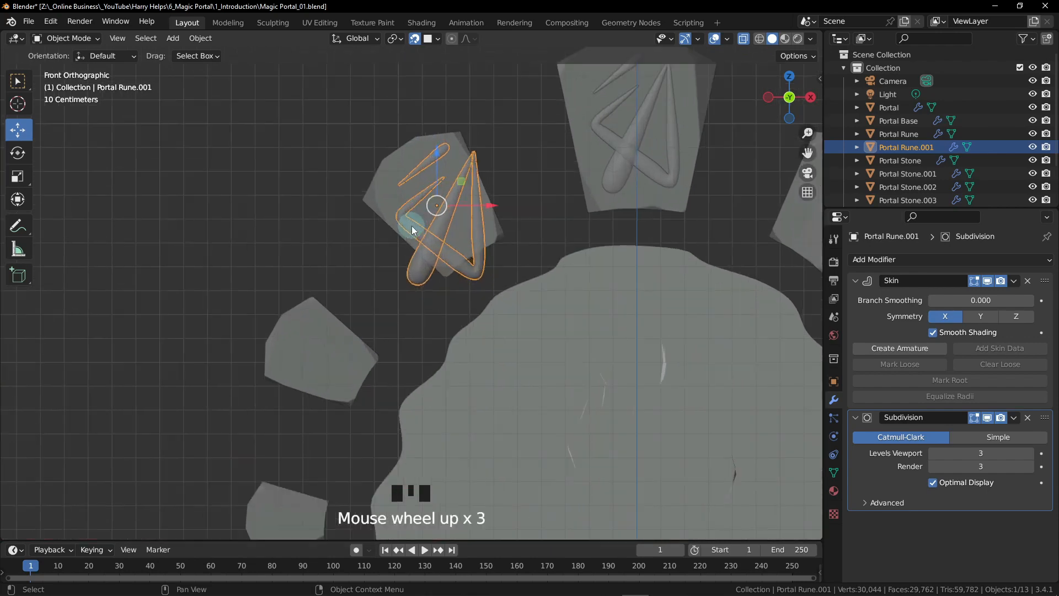
key("Tab")
key("g")
left_click(563, 267)
key("ctrl+a")
left_click(414, 279)
left_click(471, 123)
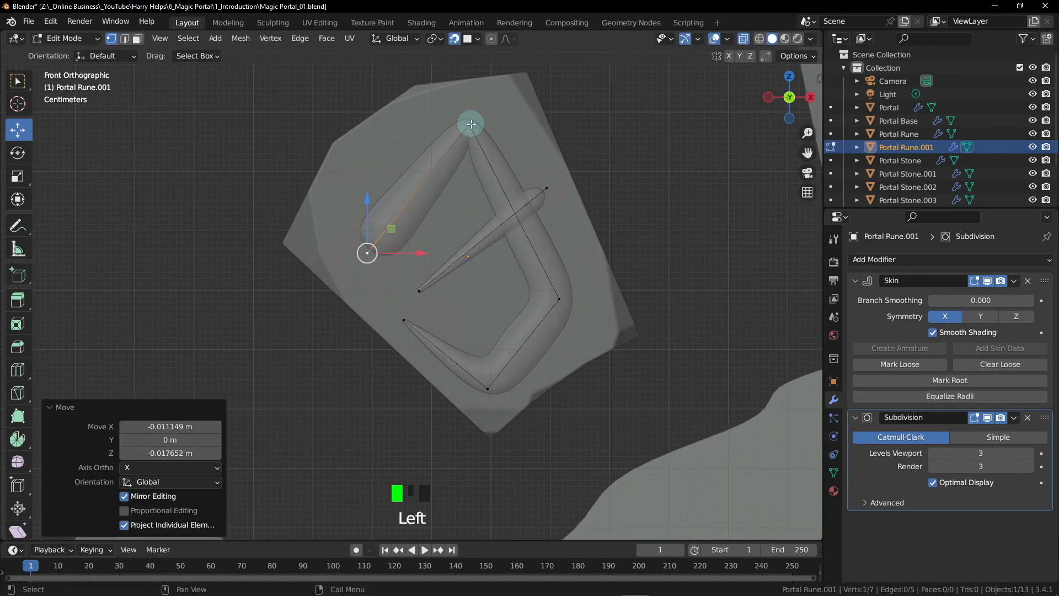
key("g")
left_click(461, 322)
- Duplicate the rune onto the middle-left stone, reposition its points, and scale the skin at its top corner to about 0.58
key("Tab")
scroll(589, 311, "down", 1)
key("shift+d")
key("Tab")
key("g")
left_click(388, 279)
key("ctrl+a")
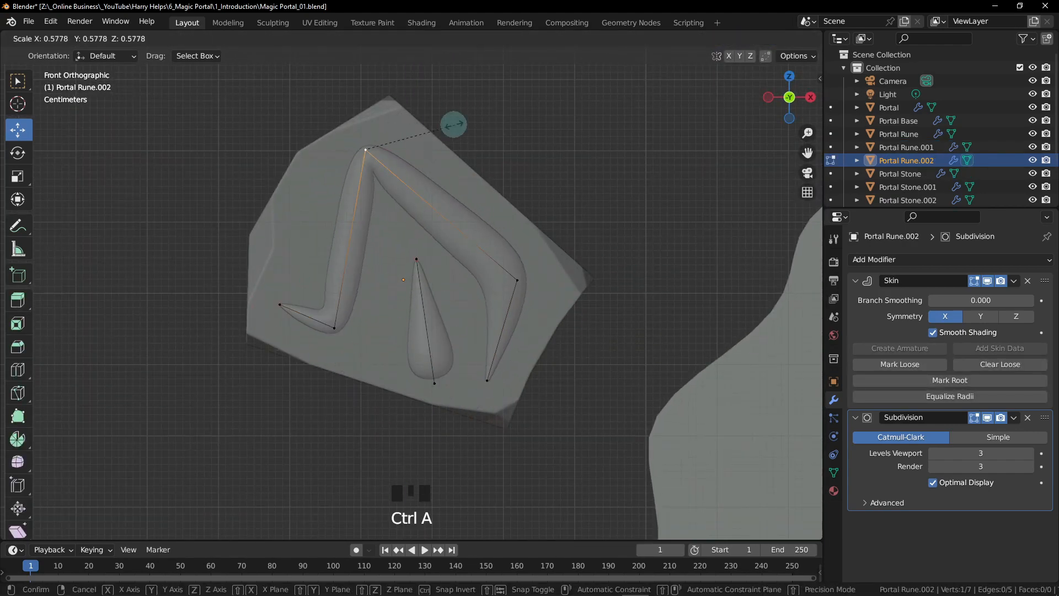
left_click(452, 125)
- Shape another rune for the lower-left stone, moving its points into an angular outline with a short inner stroke and adjusting skin thickness
key("g")
left_click(374, 346)
left_click(374, 361)
key("g")
key("ctrl+a")
left_click(541, 279)
key("g")
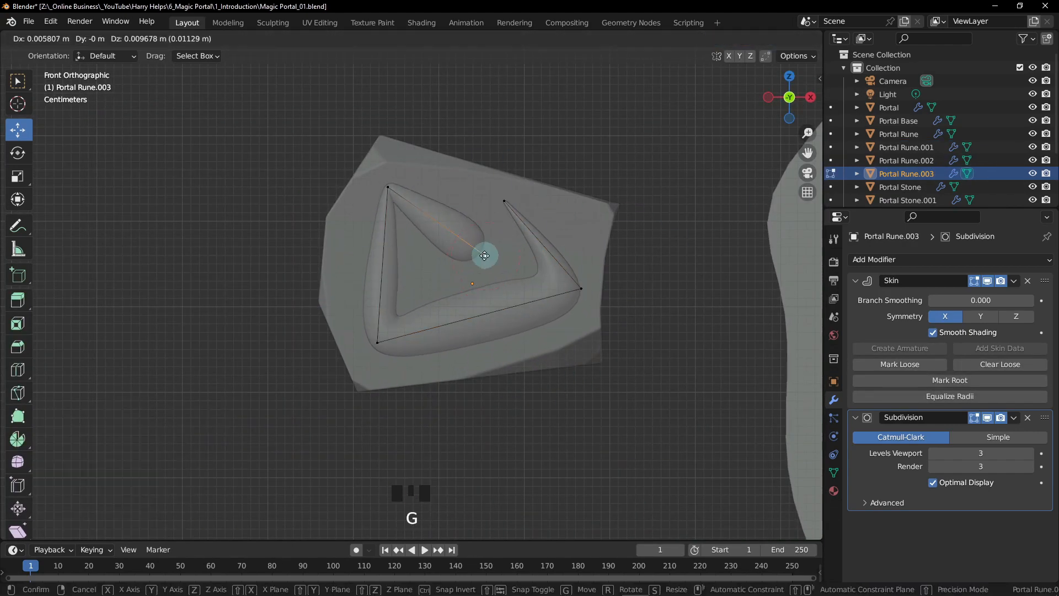
- Duplicate the rune for the lower-right stone and rearrange its points into a new symbol that fits there
key("shift+d")
left_click(387, 161)
left_click(624, 162)
key("Tab")
scroll(599, 236, "down", 5)
- Duplicate the rune onto the middle-right stone and reshape it, moving one stroke end about -0.30 m in X and adjusting skin thickness
key("shift+d")
key("Tab")
key("g")
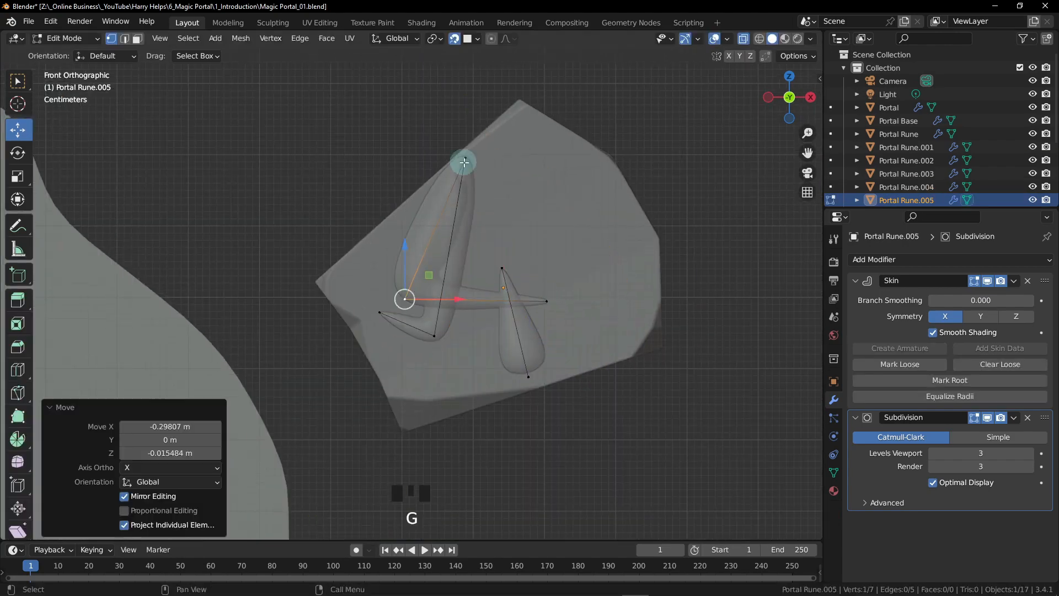
key("g")
left_click(387, 282)
key("ctrl+a")
left_click(358, 342)
key("g")
- Duplicate the rune onto the upper-right stone and rearrange its strokes, moving the short stroke's thin end about 0.36 m in X
key("Tab")
key("shift+d")
key("g")
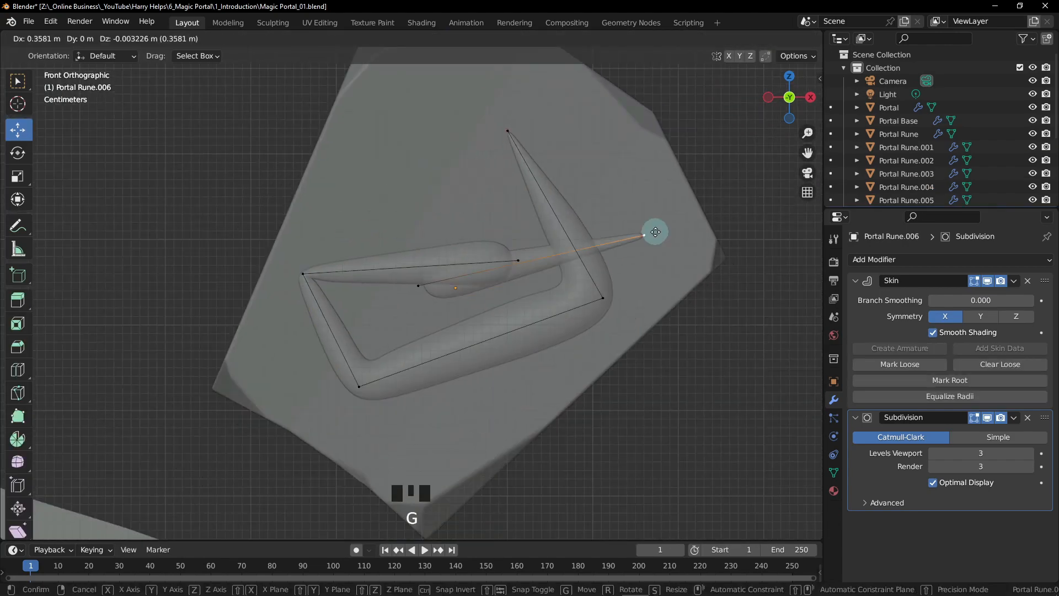
left_click(654, 232)
key("g")
left_click(375, 330)
key("Tab")
scroll(375, 330, "down", 8)
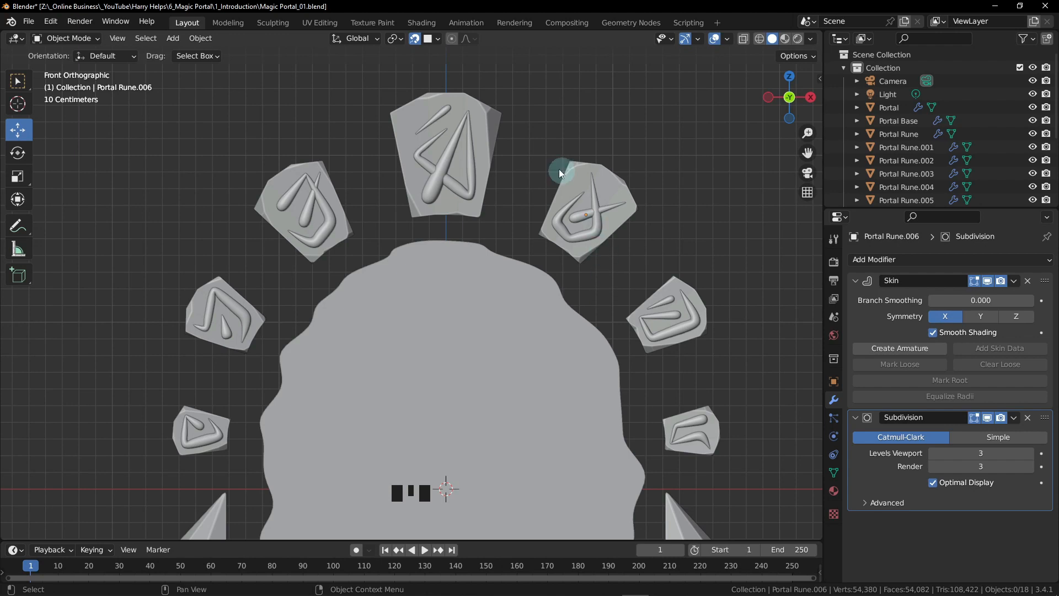
- Disable snapping and convert all runes and stones, from Portal Rune through Portal Stone.006, to meshes so their modifiers are applied
left_click(415, 39)
middle_click_drag(512, 221, 515, 222, "shift")
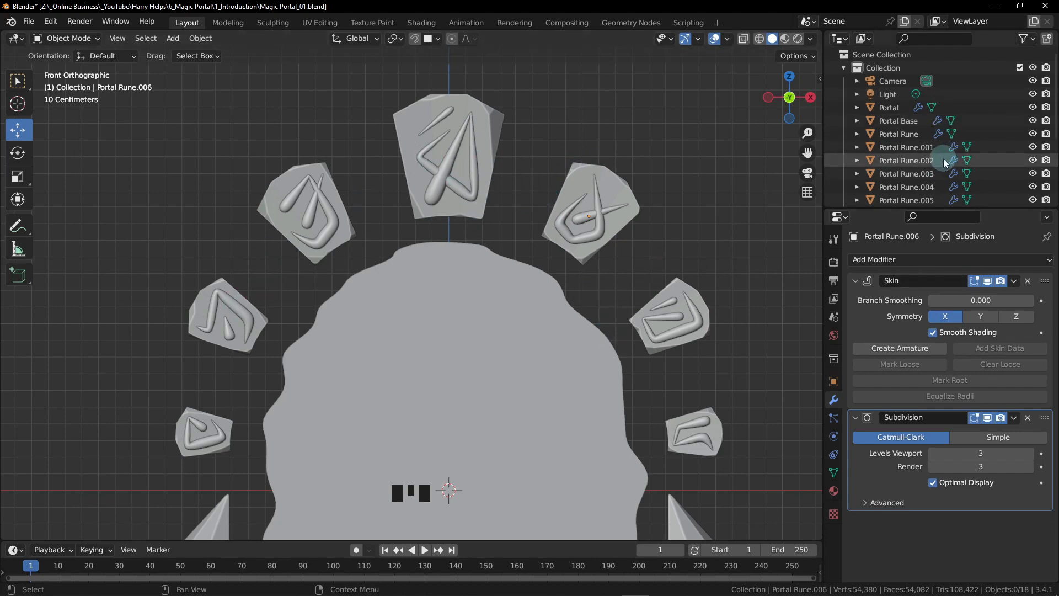
scroll(943, 158, "down", 2)
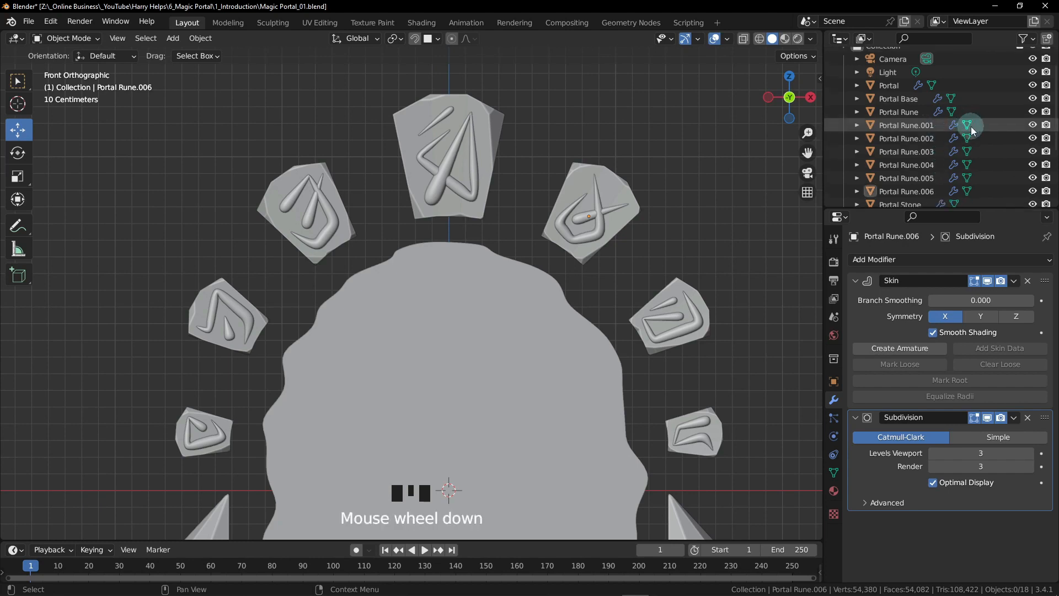
left_click(905, 114)
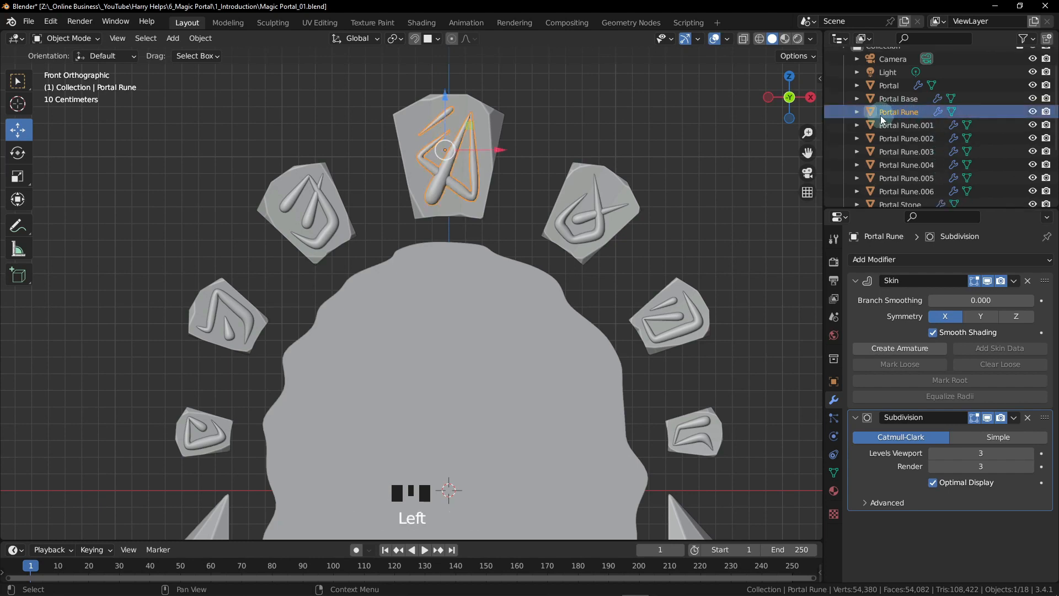
scroll(907, 135, "down", 2)
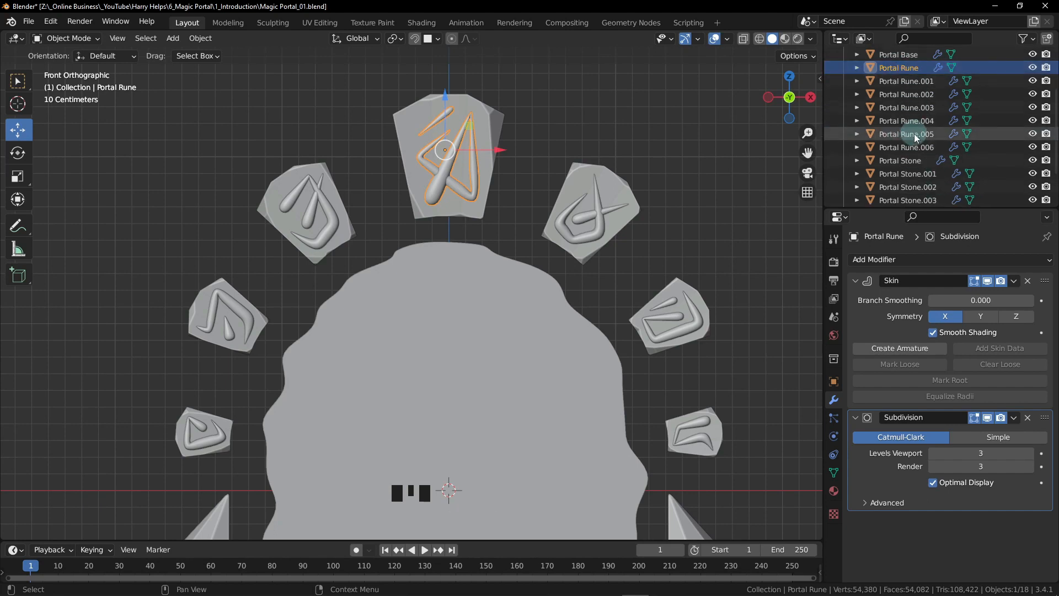
scroll(905, 124, "down", 2)
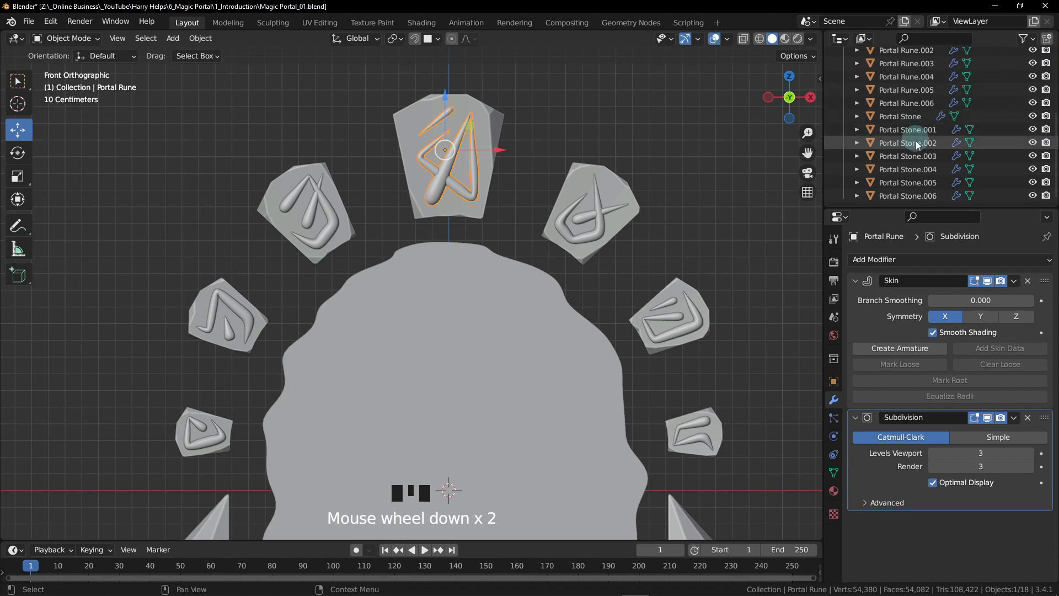
scroll(913, 199, "down", 1)
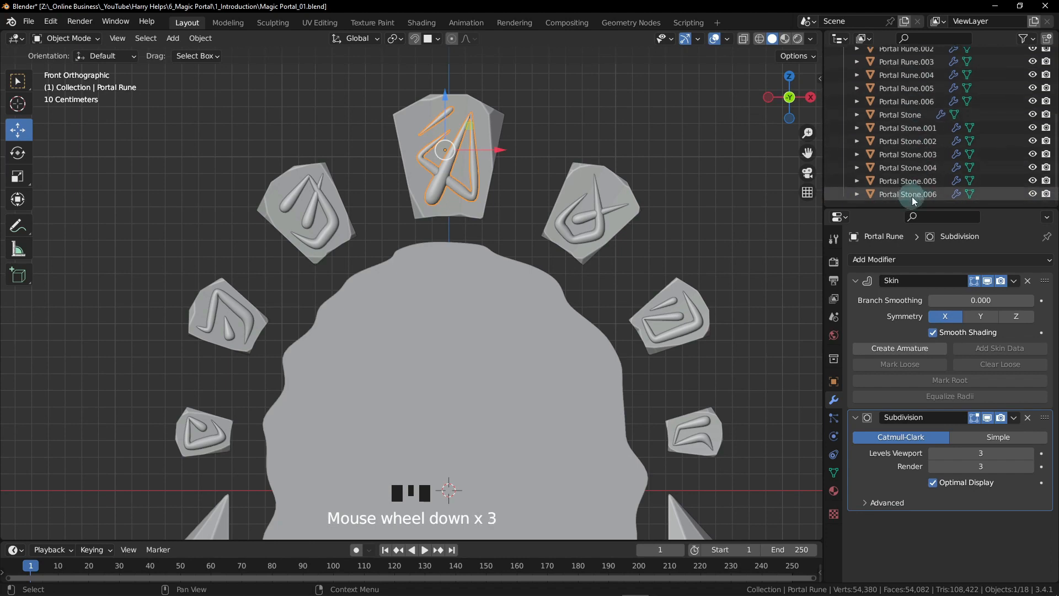
left_click(922, 197, "shift")
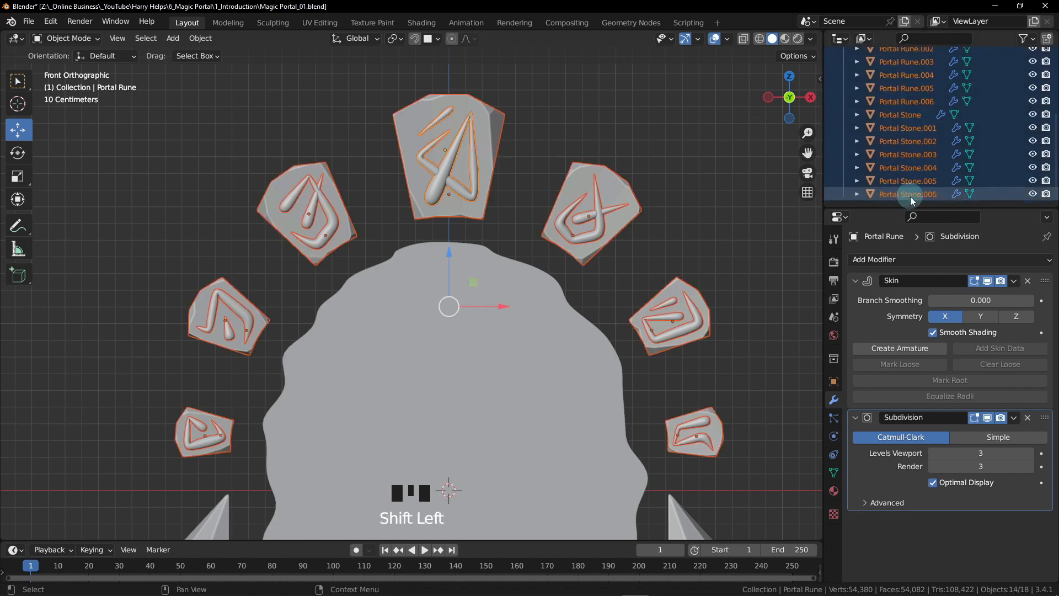
scroll(920, 113, "up", 2)
scroll(918, 83, "down", 4)
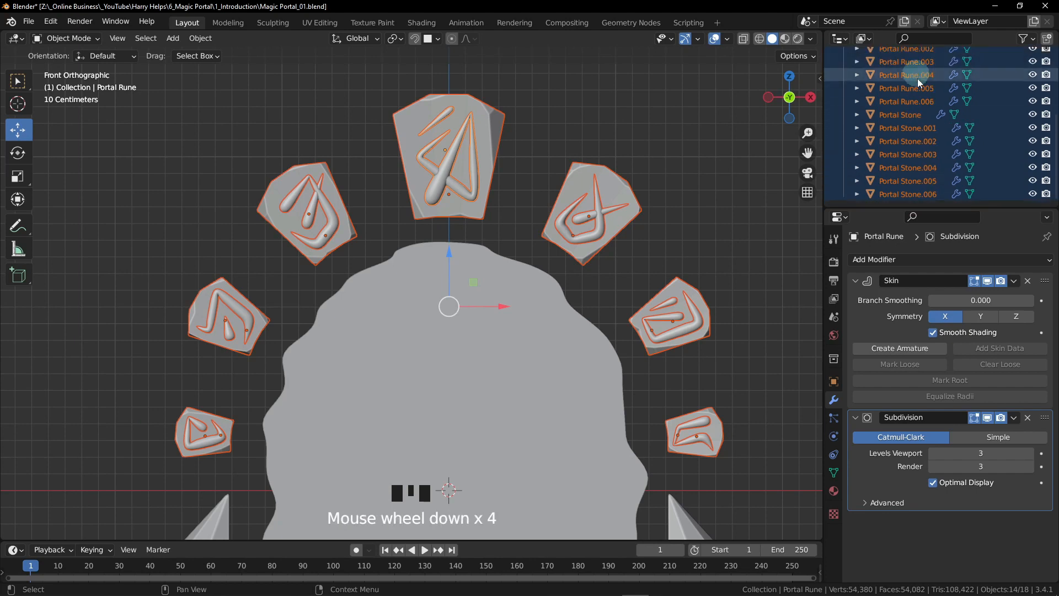
scroll(917, 78, "up", 1)
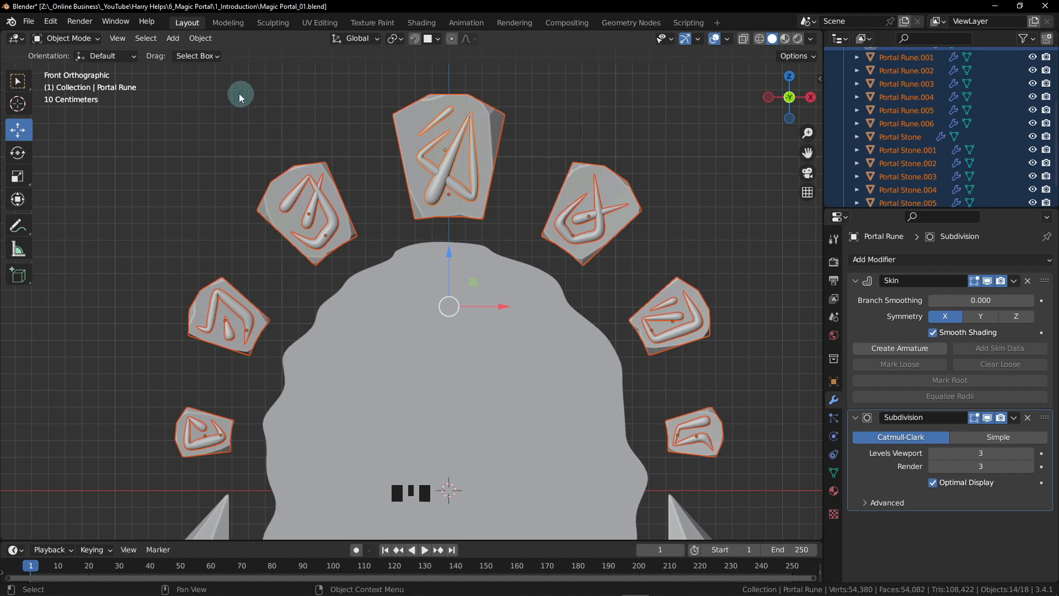
left_click(207, 43)
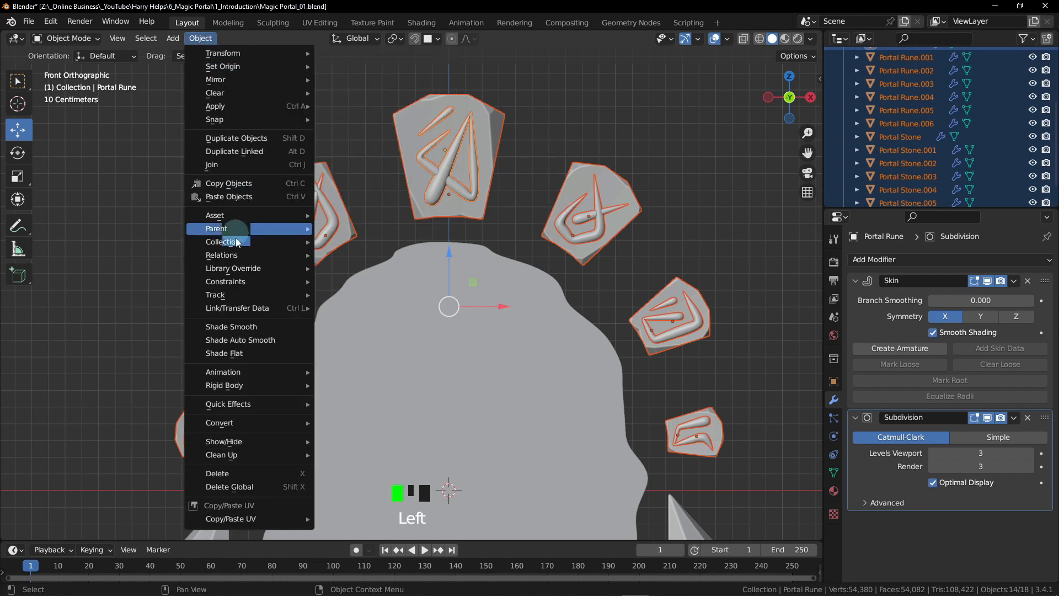
mouse_move(248, 426)
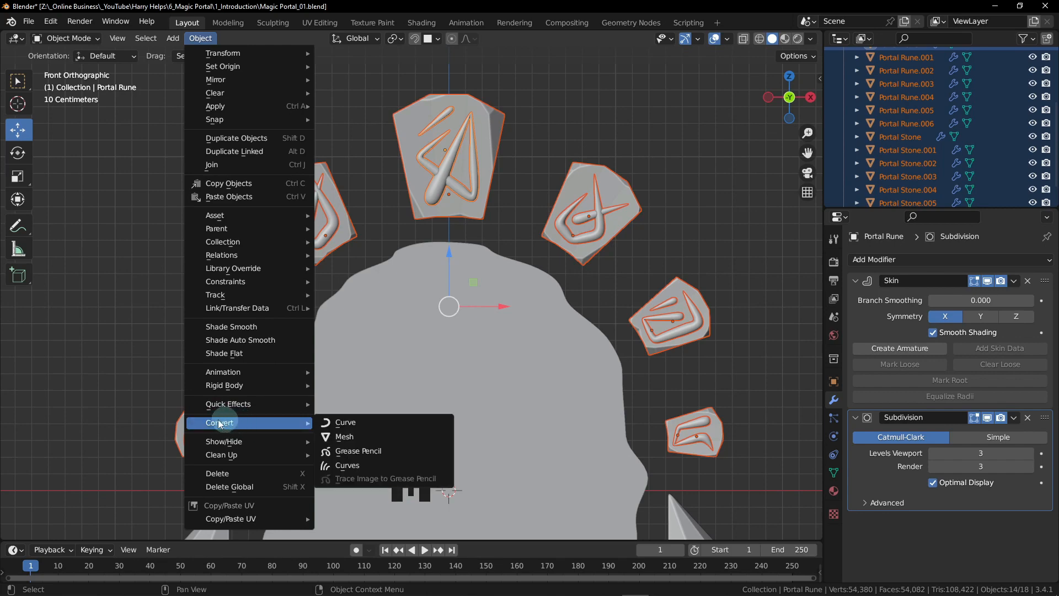
left_click(352, 436)
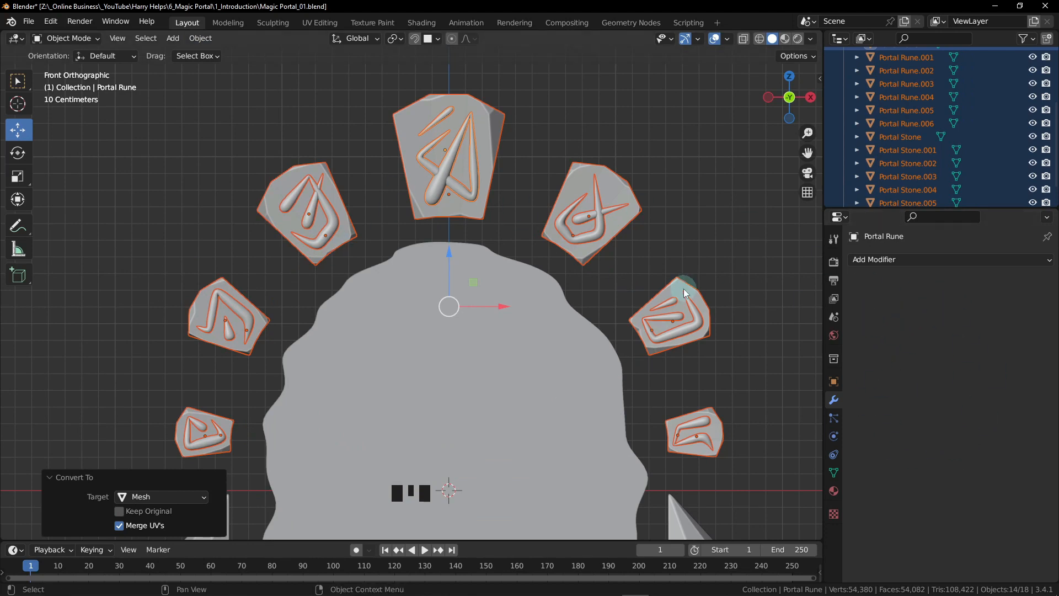
- Join the top rune into the top stone as a single object, keeping Portal Stone as the active object
left_click(472, 105)
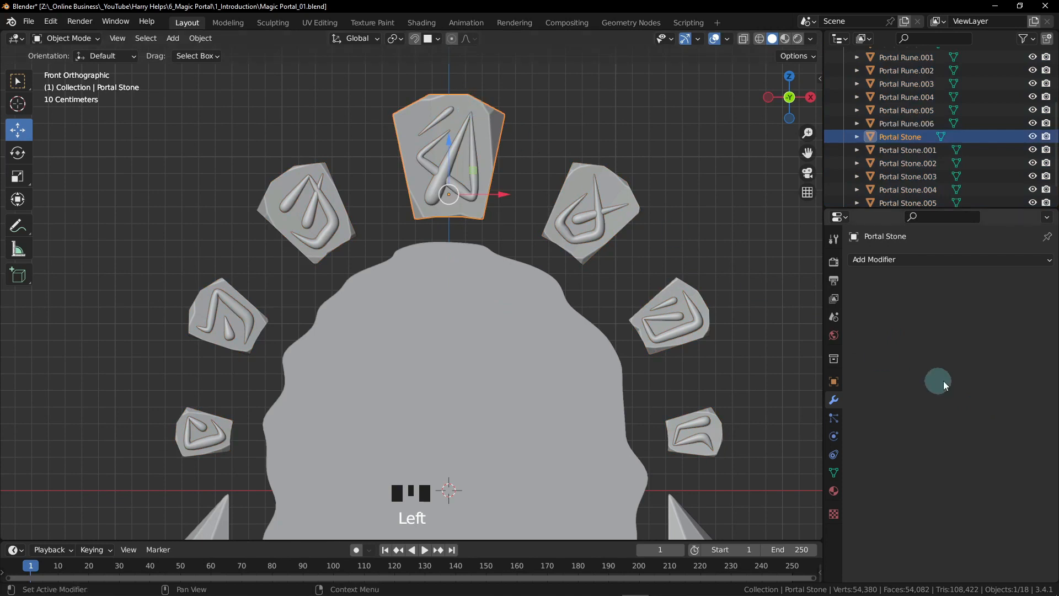
left_click(607, 204)
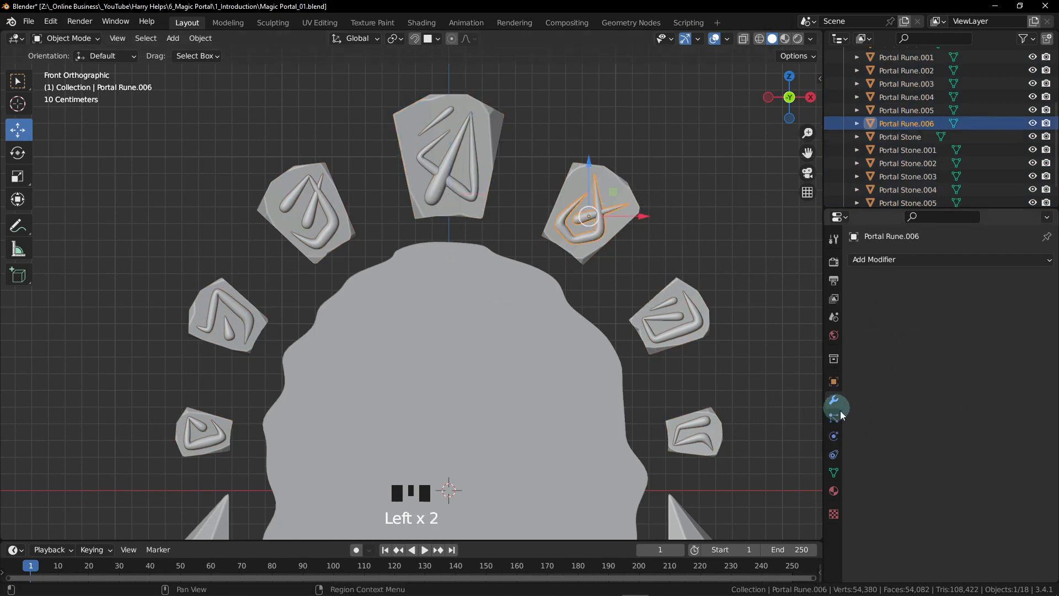
left_click(441, 186)
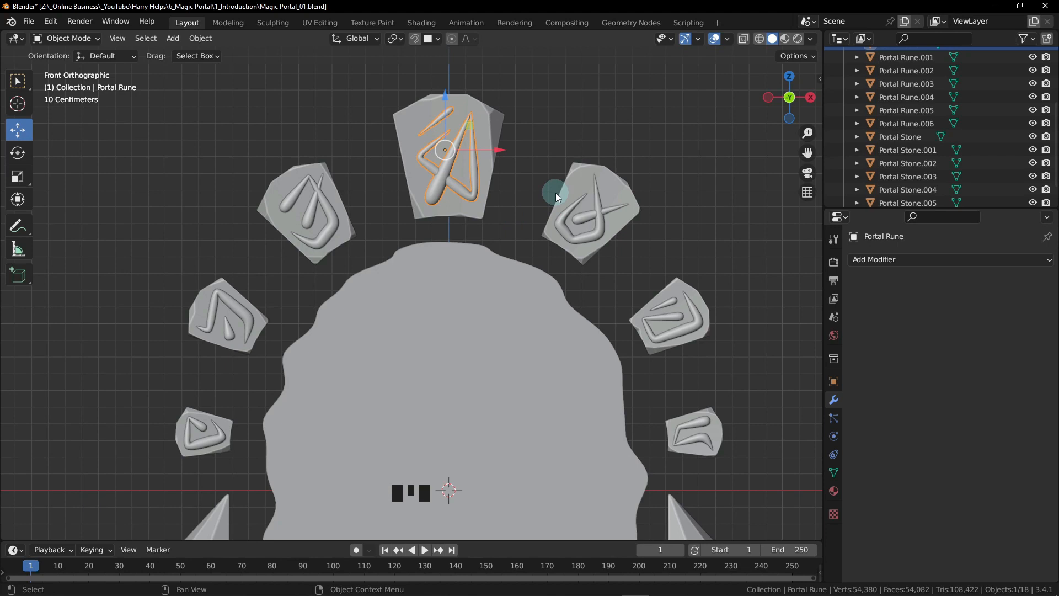
middle_click(467, 143)
scroll(456, 272, "up", 3)
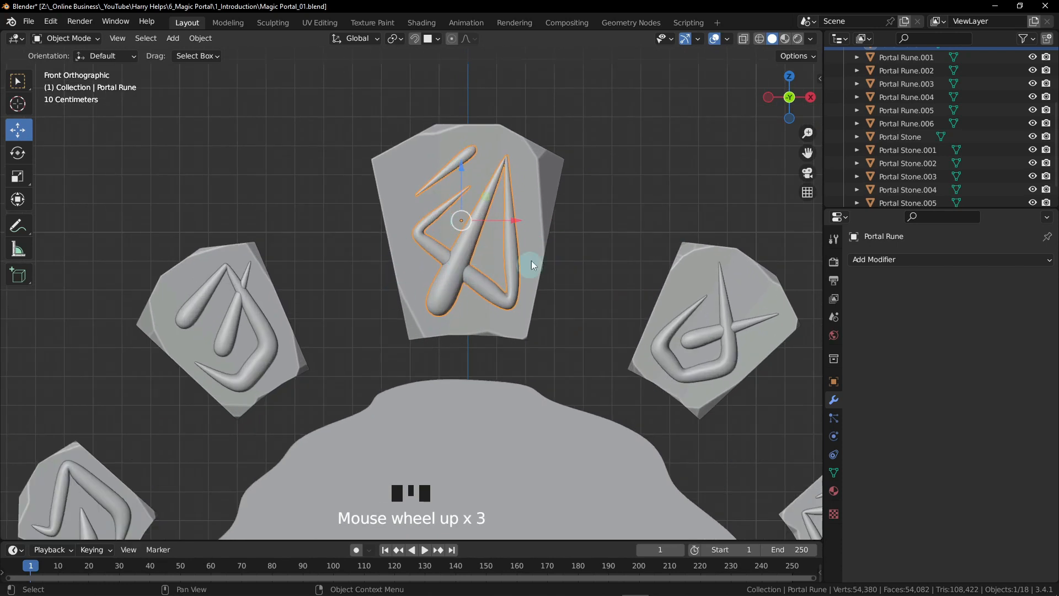
left_click(376, 225)
left_click(478, 247)
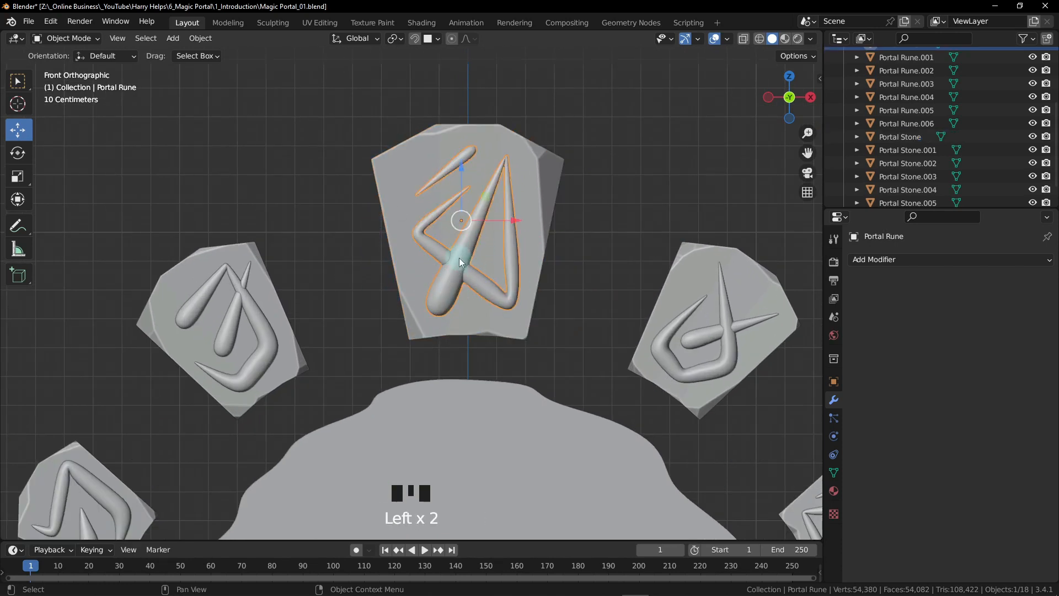
left_click(398, 178, "shift")
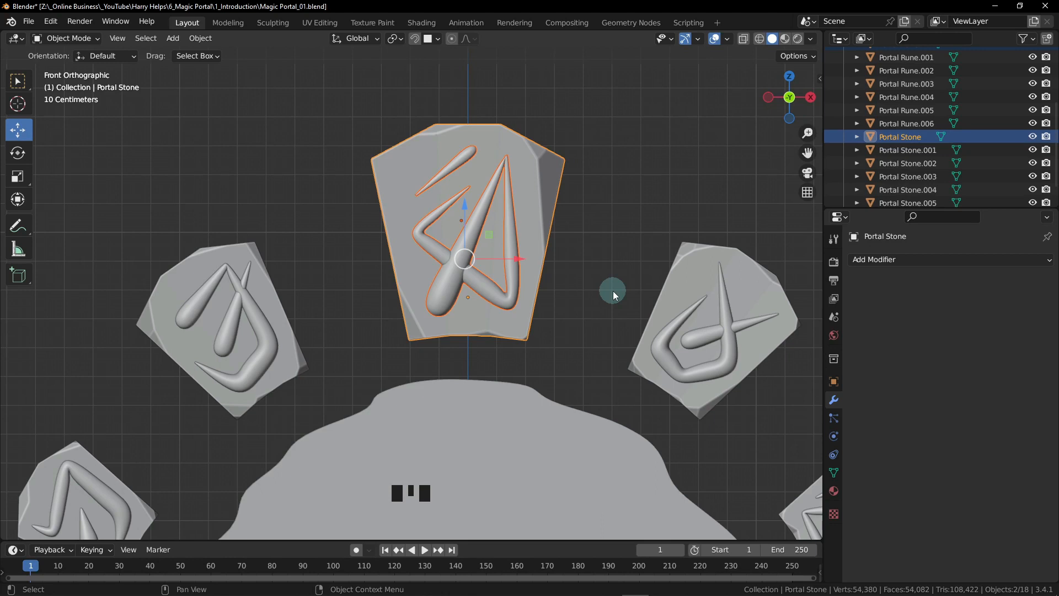
left_click(464, 277)
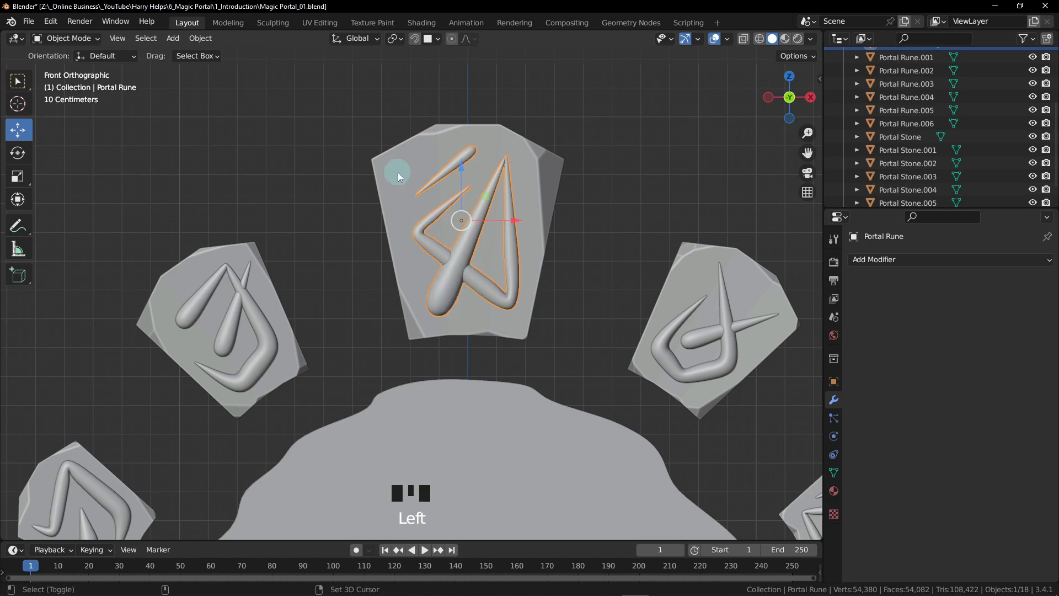
left_click(423, 160, "shift")
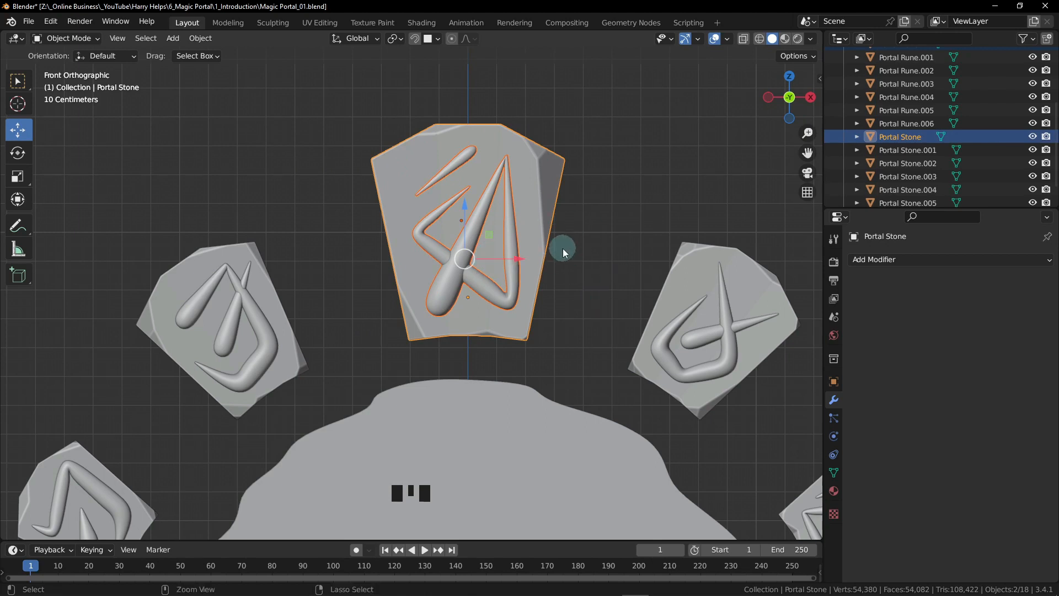
key("ctrl+j")
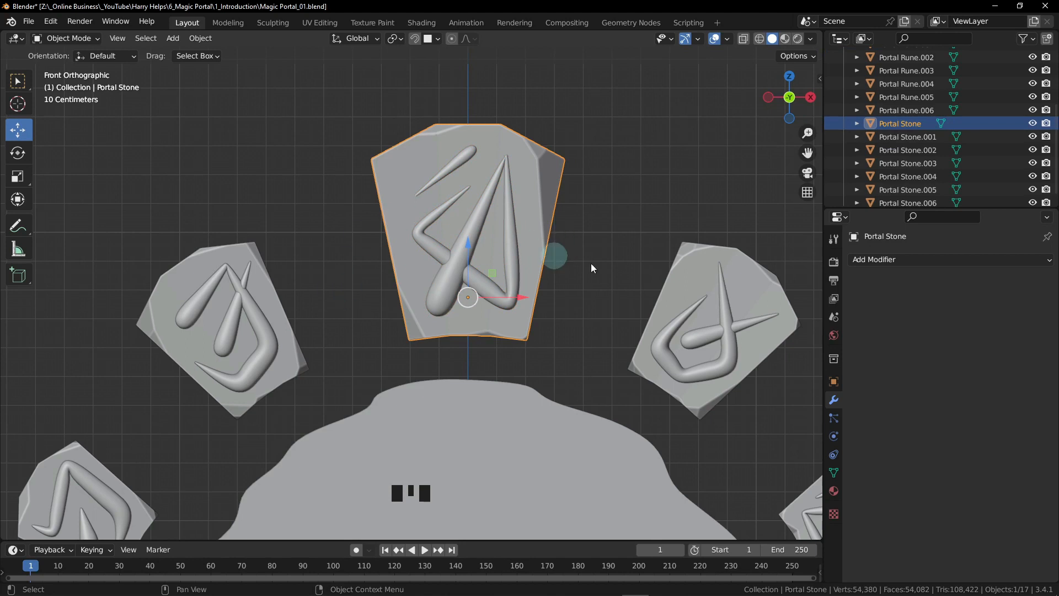
- Join each of the remaining six runes with the stone beneath it, making every rune and stone pair one object
scroll(631, 300, "down", 1)
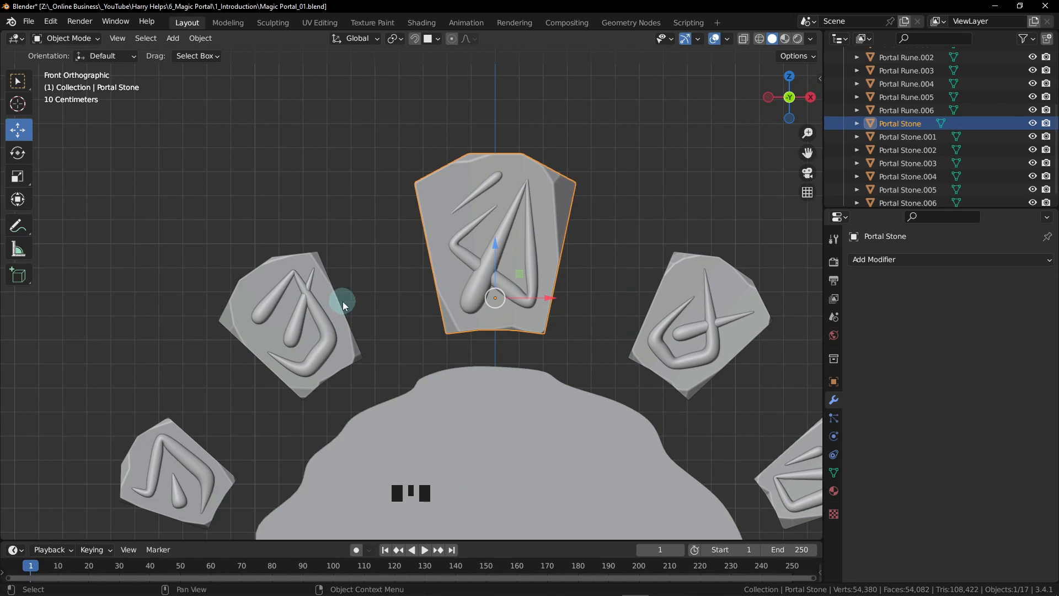
key("ctrl+j")
left_click(317, 351)
left_click(303, 382, "shift")
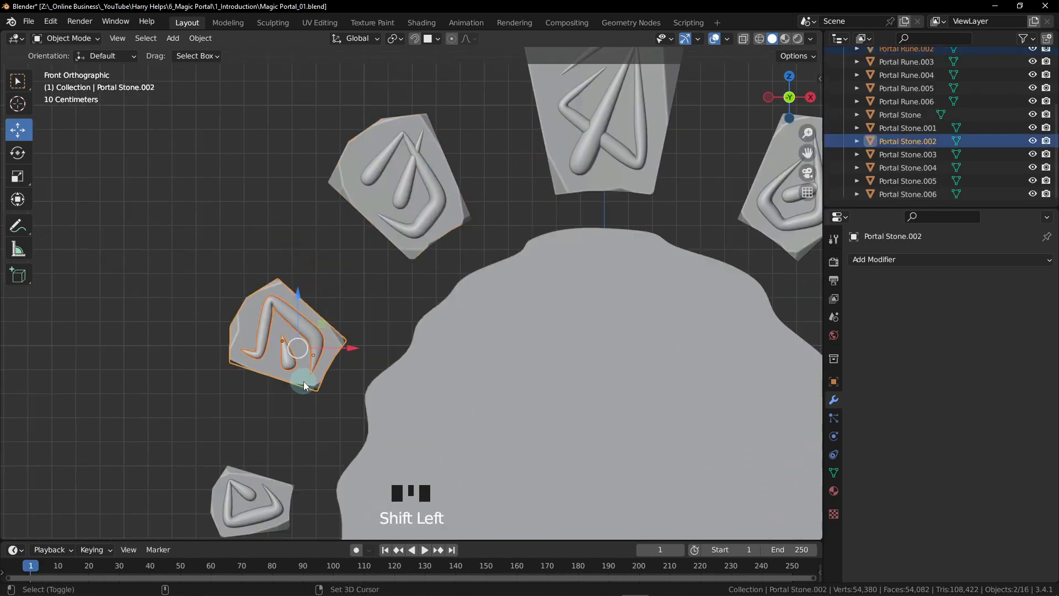
key("ctrl+j")
left_click(579, 394)
left_click(587, 409, "shift")
left_click(486, 254)
left_click(508, 263, "shift")
key("ctrl+j")
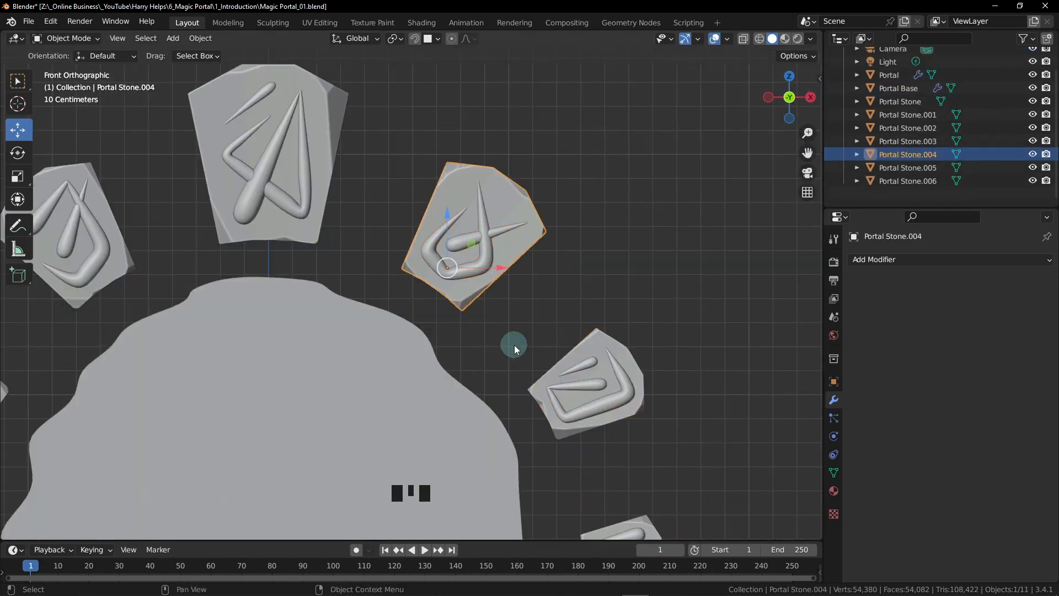
- Check around the arch, stone by stone, that each rune is selected together with its stone
scroll(515, 345, "down", 3)
middle_click_drag(489, 358, 555, 309)
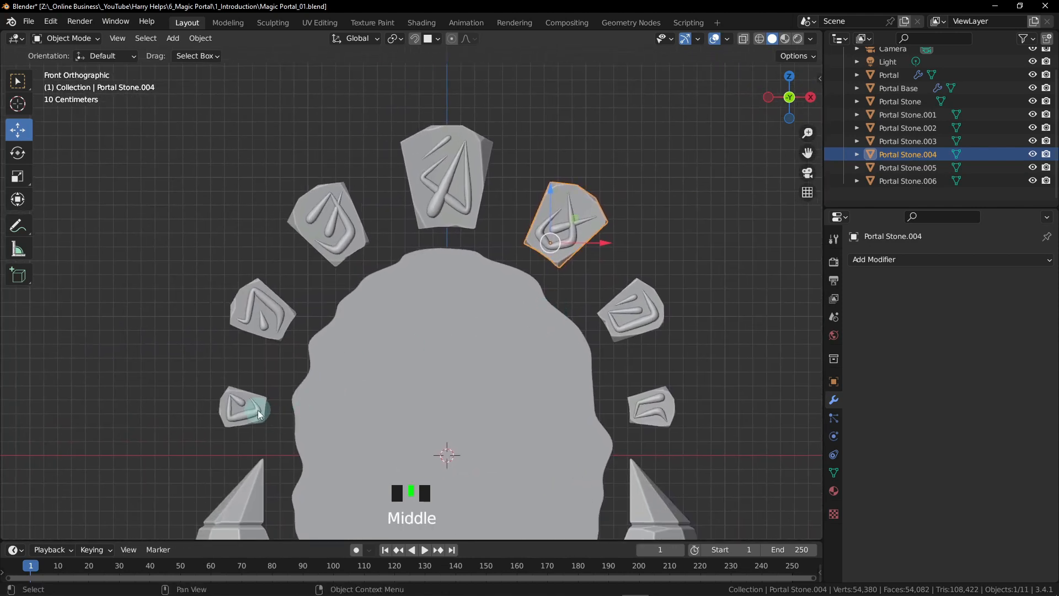
left_click(216, 386)
left_click(269, 325)
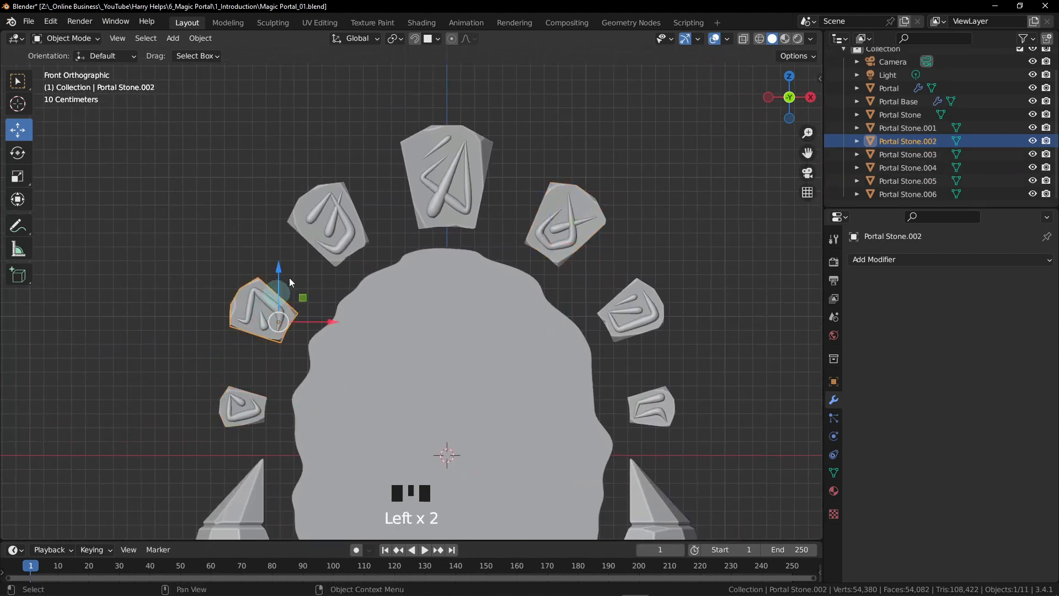
left_click(343, 220)
left_click(476, 198)
left_click(577, 251)
left_click(634, 315)
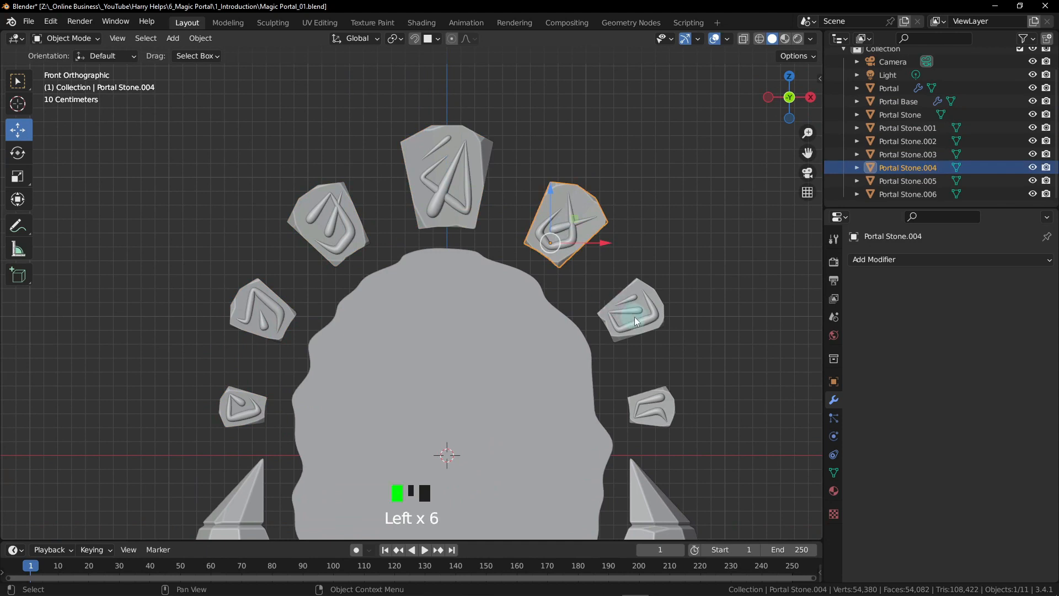
left_click(645, 406)
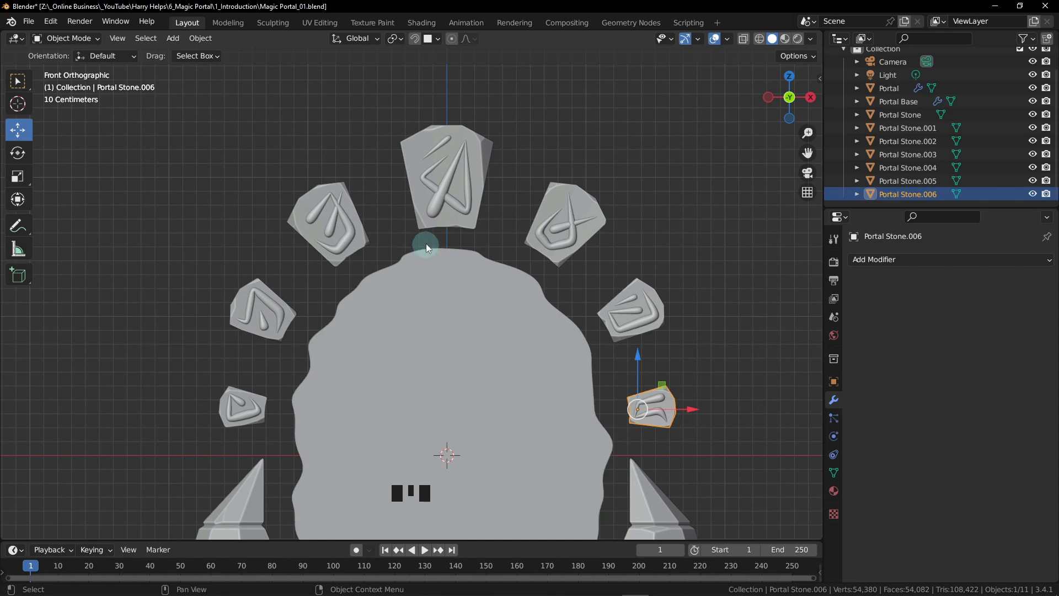
- Add an ico sphere with 3 subdivisions and a radius of 0.07 m at the scene origin
key("shift+a")
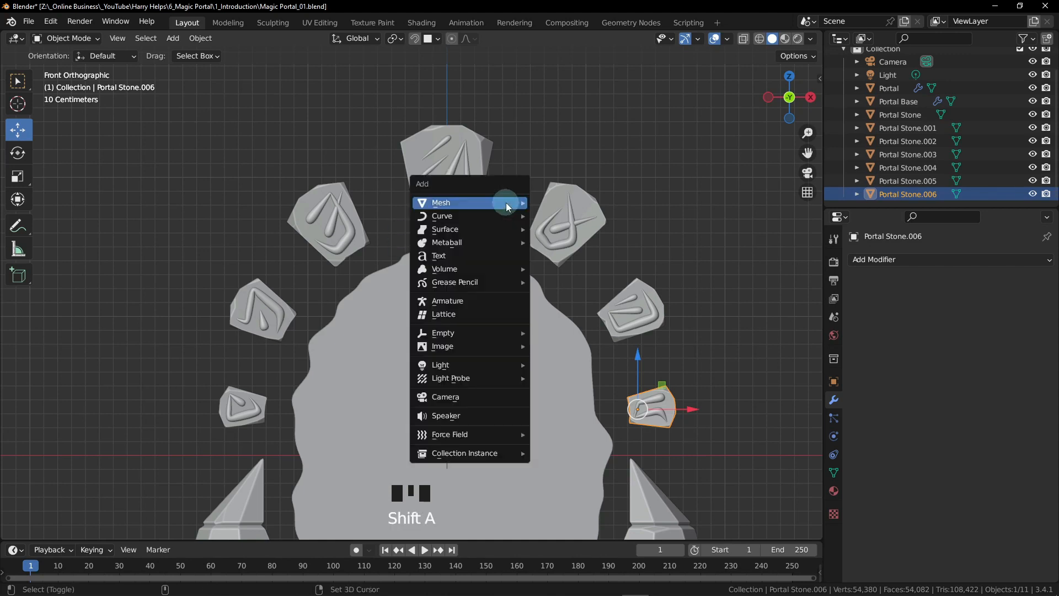
mouse_move(505, 203)
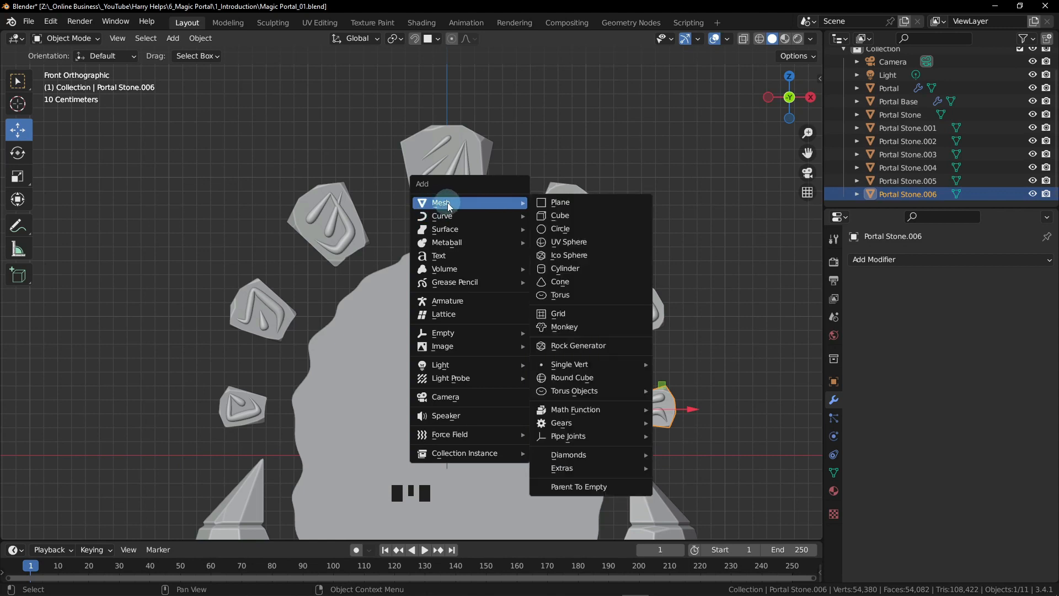
left_click(578, 255)
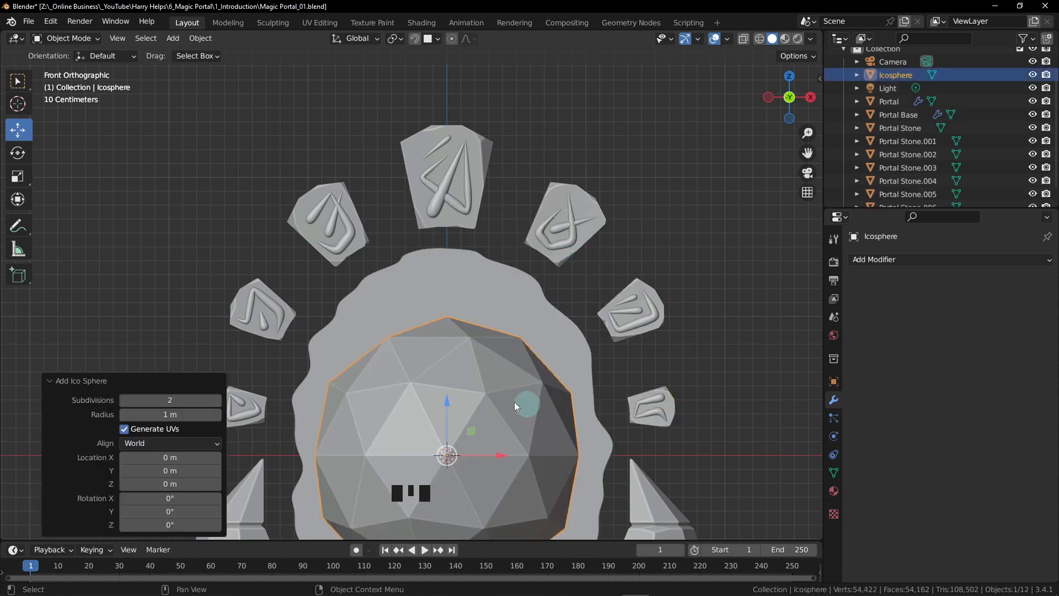
middle_click_drag(515, 407, 556, 291, "shift")
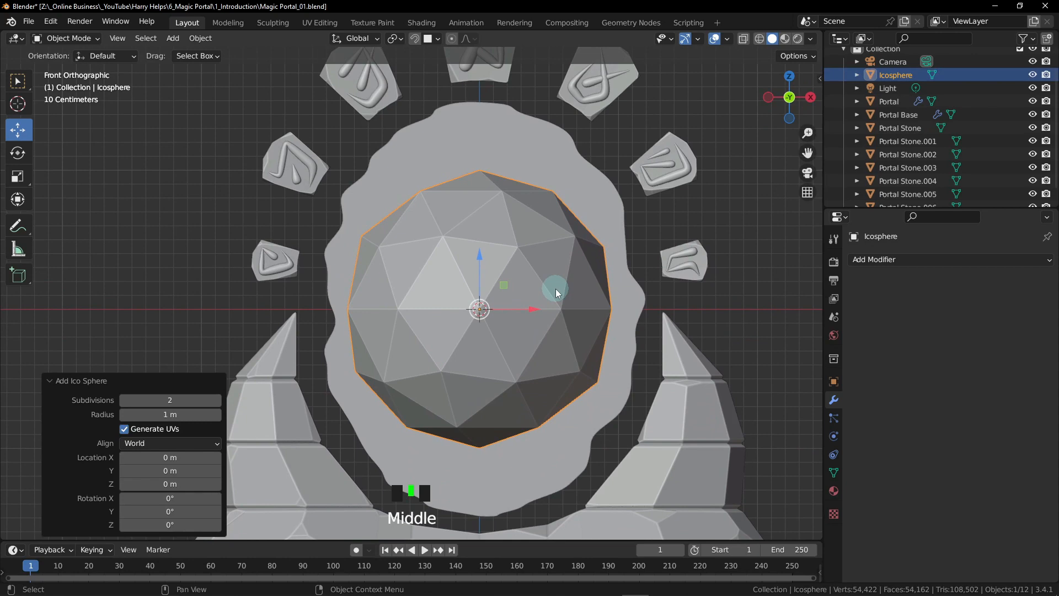
left_click(216, 401)
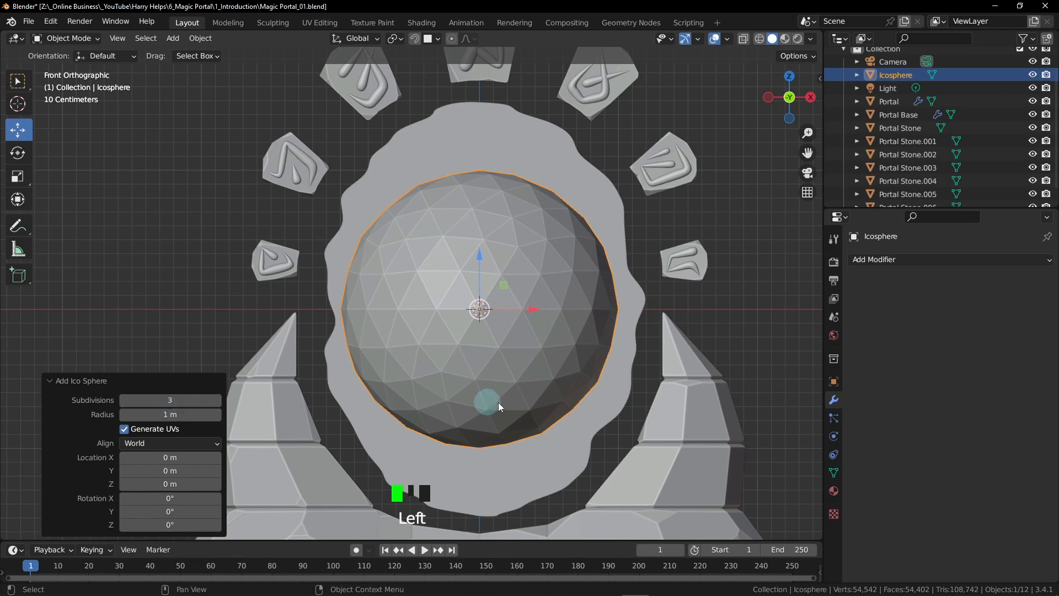
left_click(177, 417)
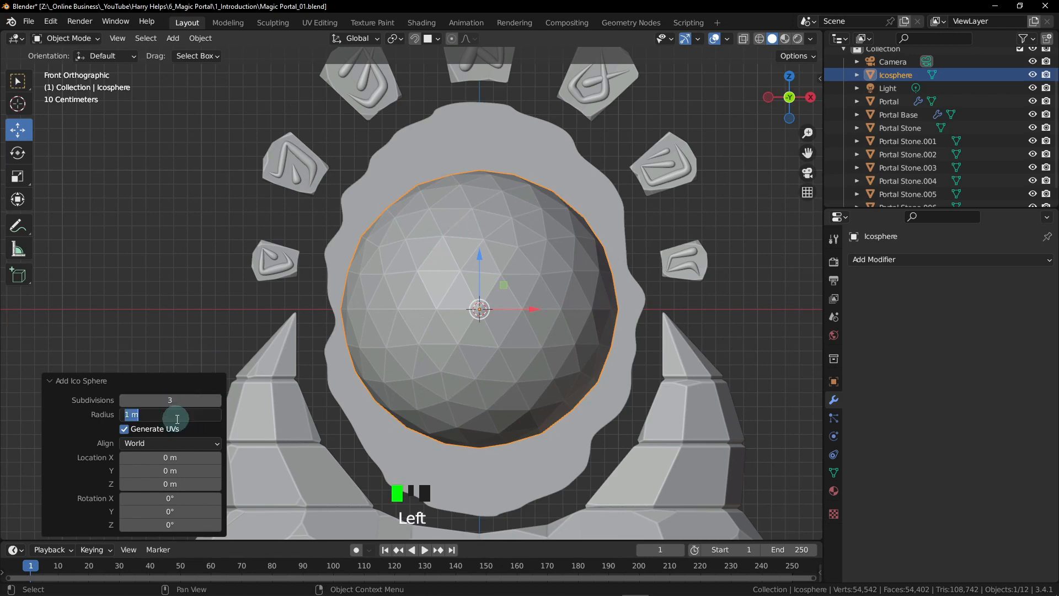
type(".0")
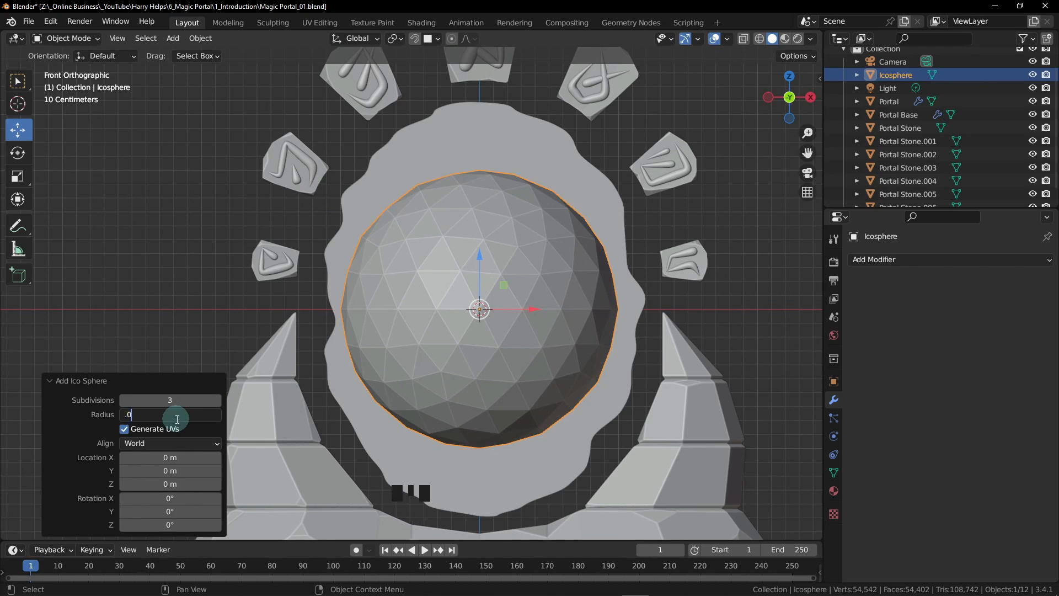
type("7")
key("Return")
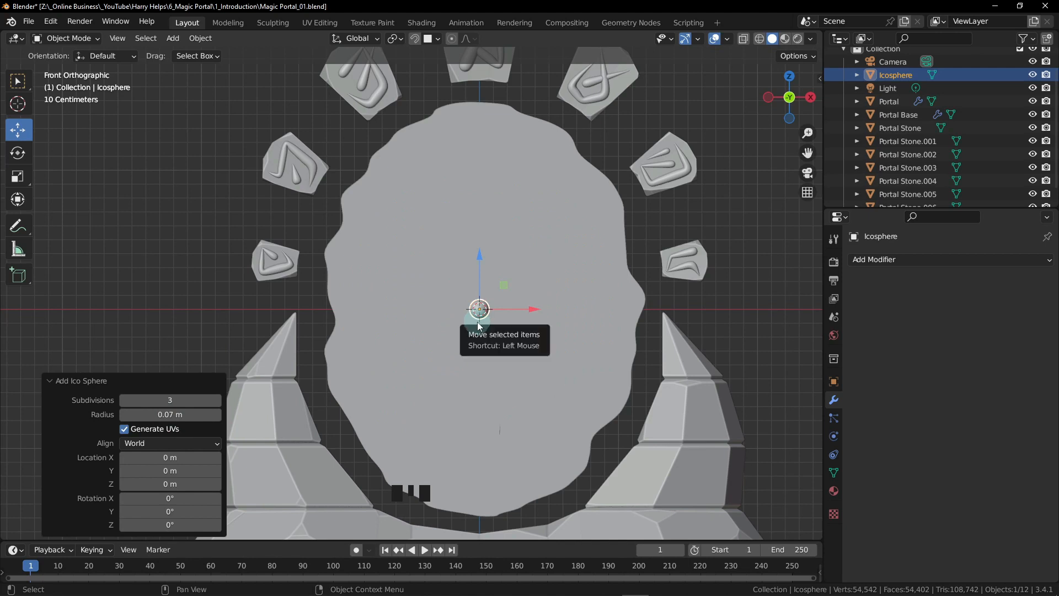
- Rename the ico sphere Portal Bubble and shade it smooth
double_click(895, 75)
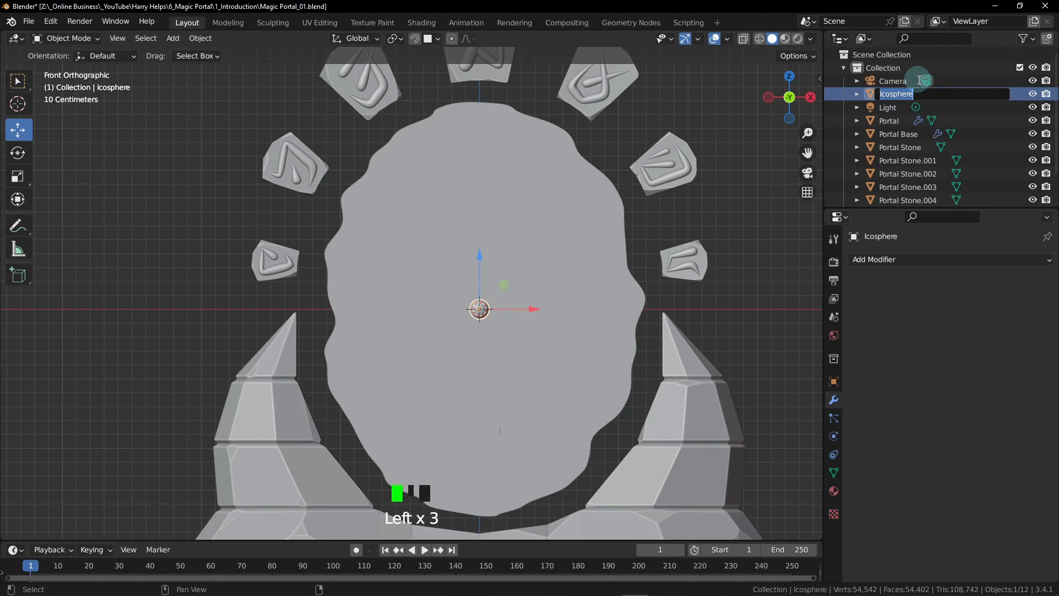
type("Portal")
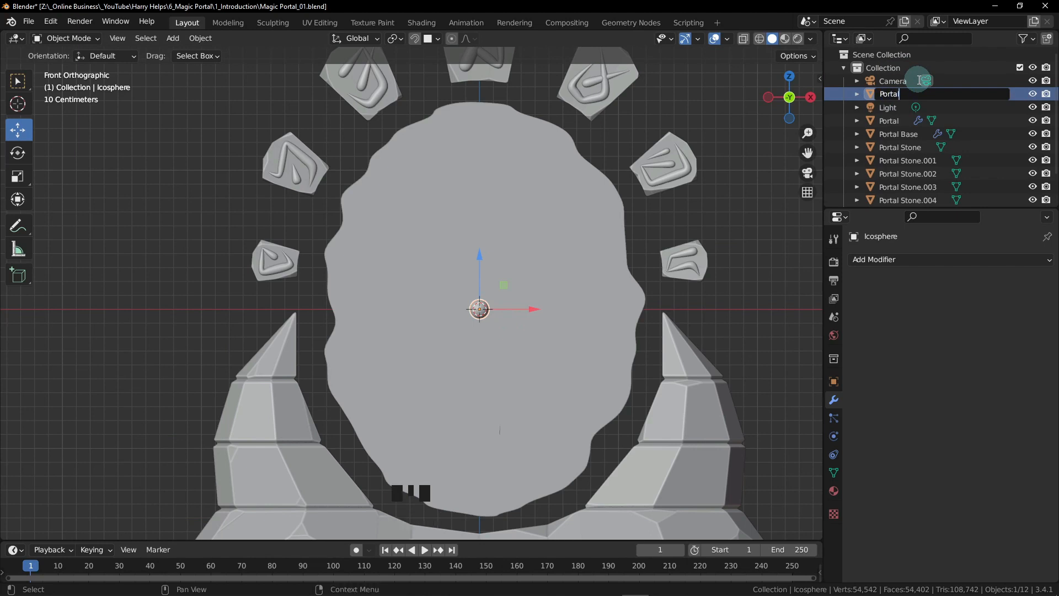
type(" Bubble")
key("Return")
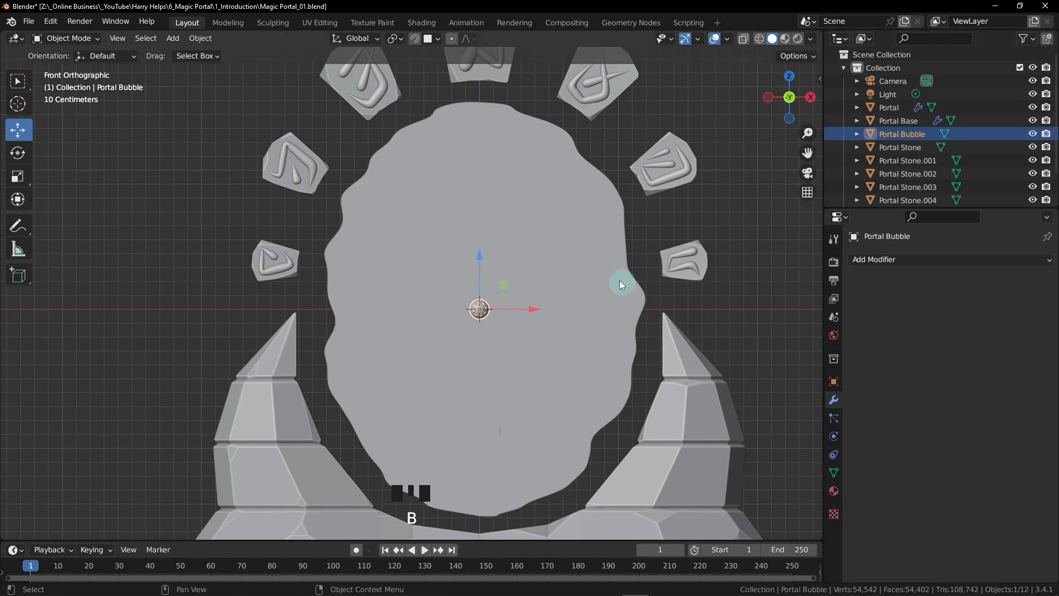
scroll(442, 309, "up", 8)
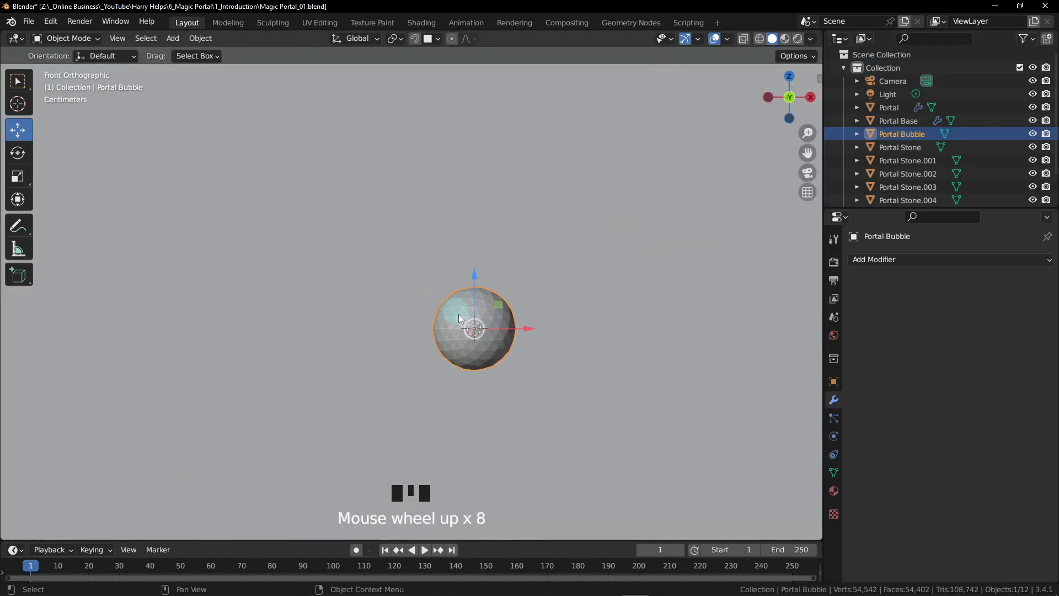
right_click(461, 317)
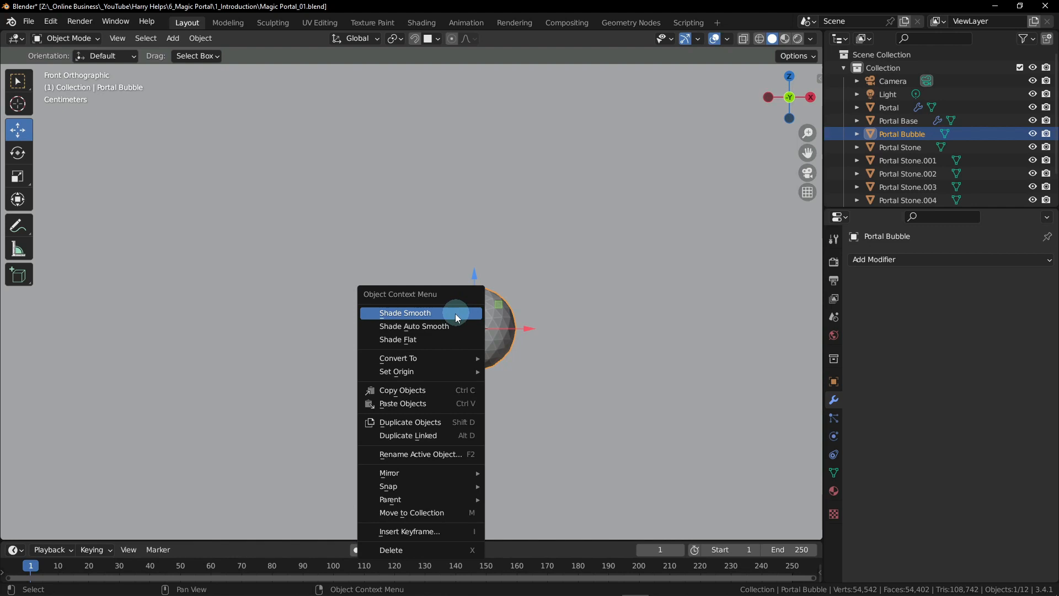
left_click(402, 314)
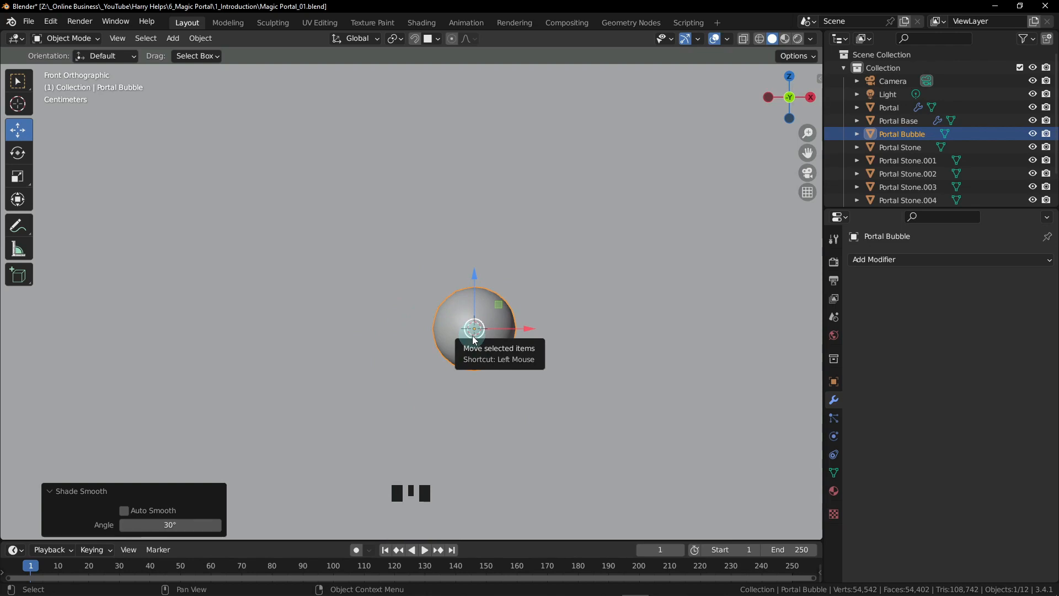
- Move the bubble about -0.45 m in X and 1.81 m in Z, into the gap beside the top portal stone
scroll(584, 325, "down", 11)
middle_click_drag(554, 262, 523, 388)
scroll(545, 349, "up", 1)
left_click_drag(539, 397, 495, 225)
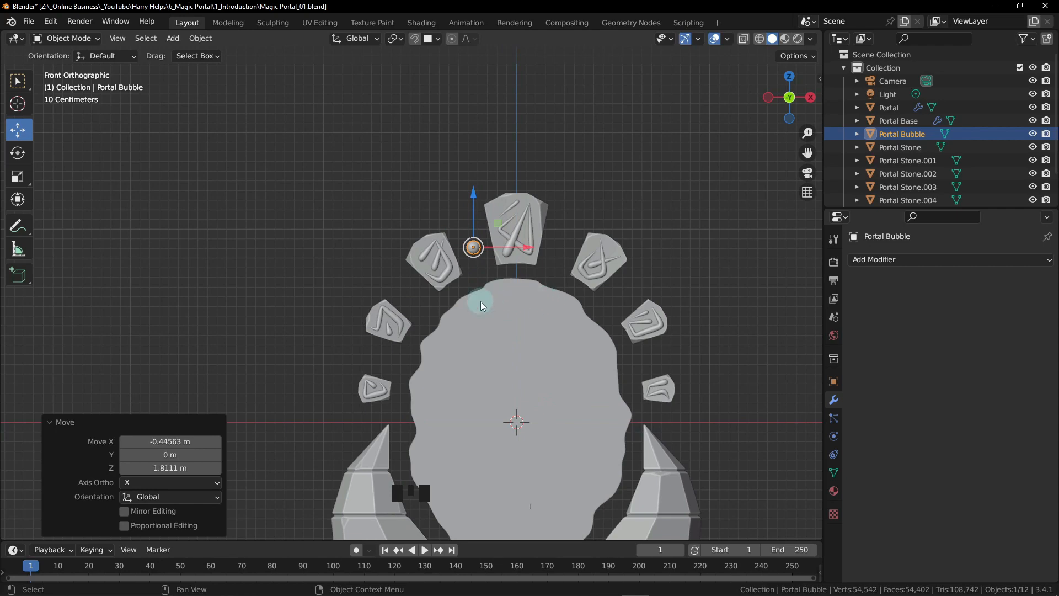
- Duplicate the bubble fifteen times, placing the copies between and outside the stones all around the arch
scroll(481, 301, "up", 1)
middle_click_drag(522, 310, 422, 296, "shift")
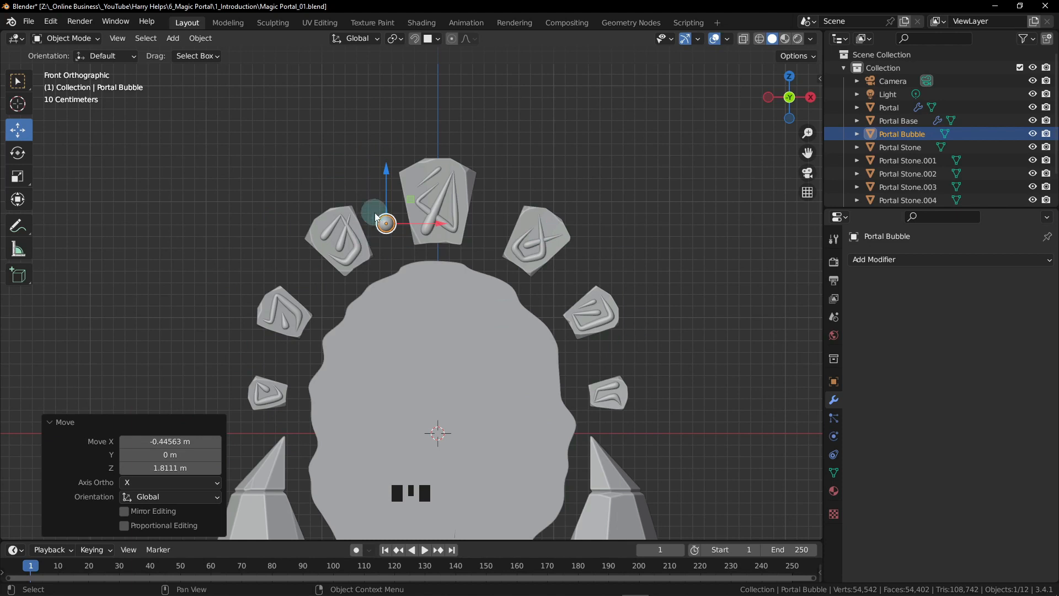
middle_click_drag(420, 244, 466, 241)
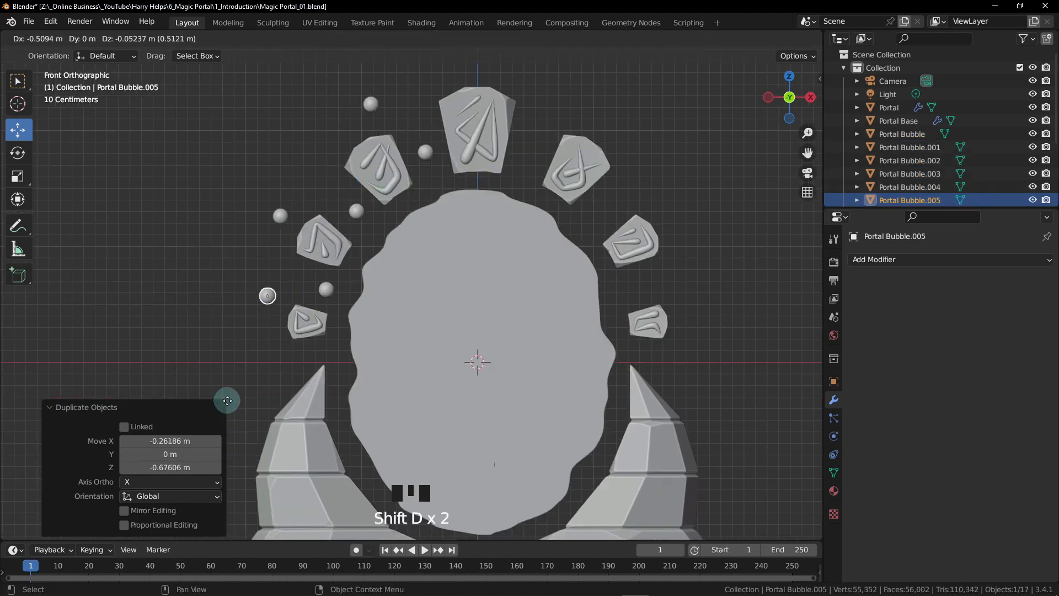
left_click(616, 335)
key("shift+d")
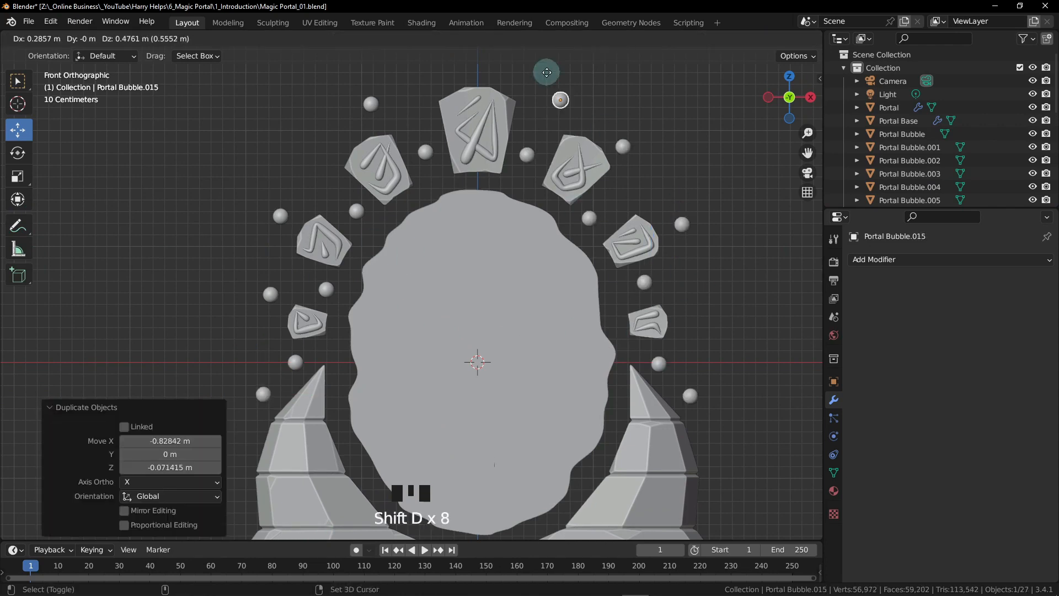
left_click(547, 71)
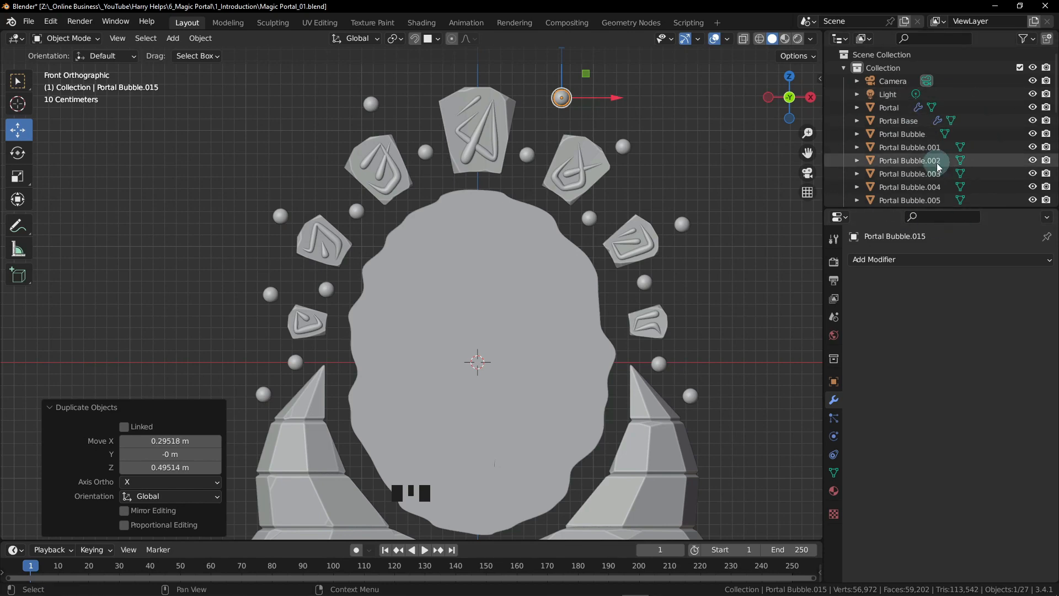
- Randomize the transforms of all bubbles, Portal Bubble through Portal Bubble.015, with a Y location range of 0.5 m
scroll(910, 154, "down", 2)
left_click(899, 114)
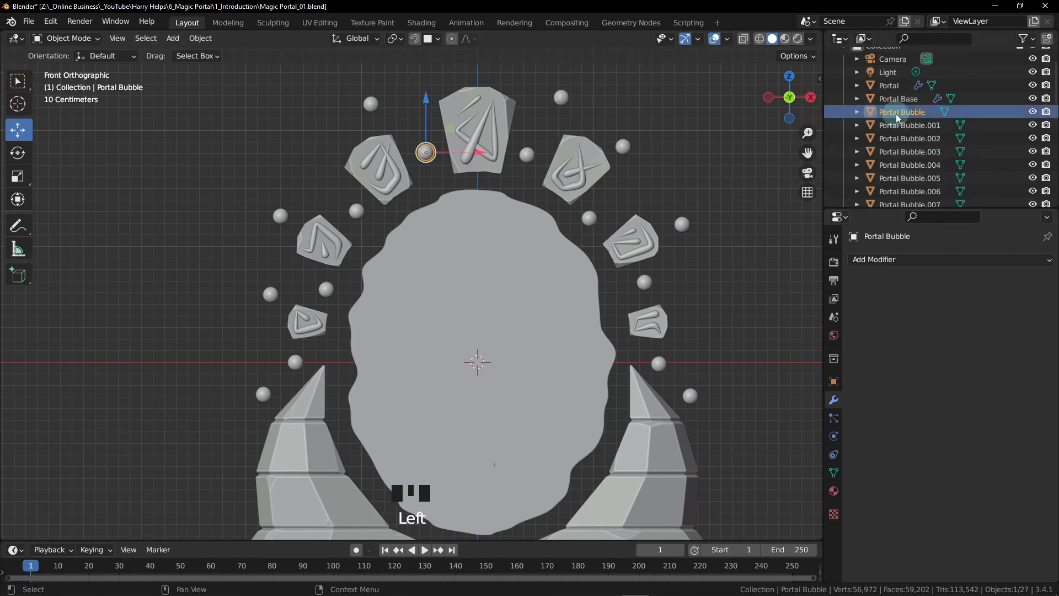
scroll(940, 132, "down", 4)
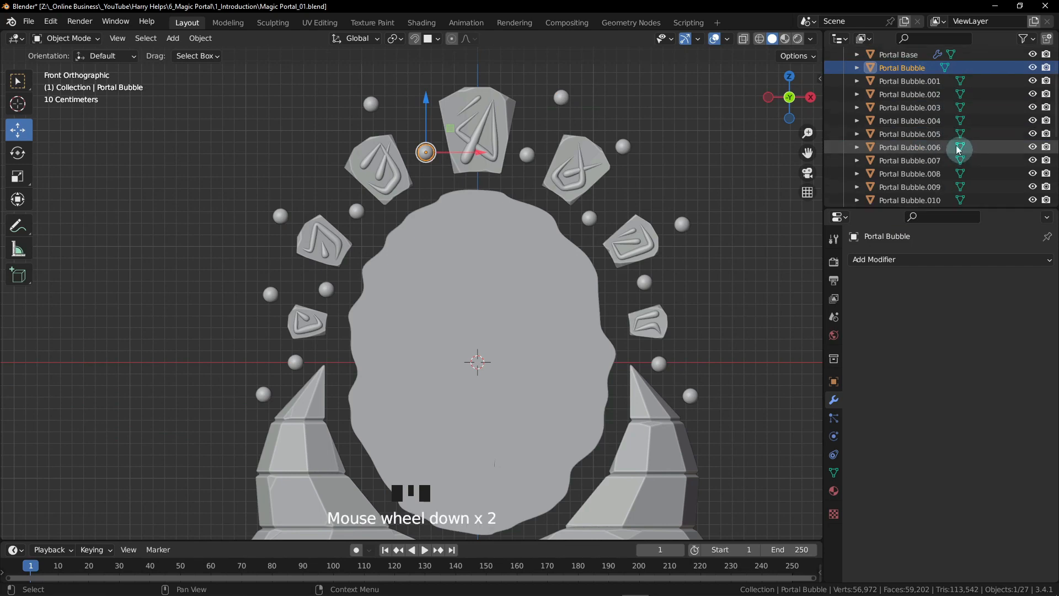
scroll(938, 135, "down", 4)
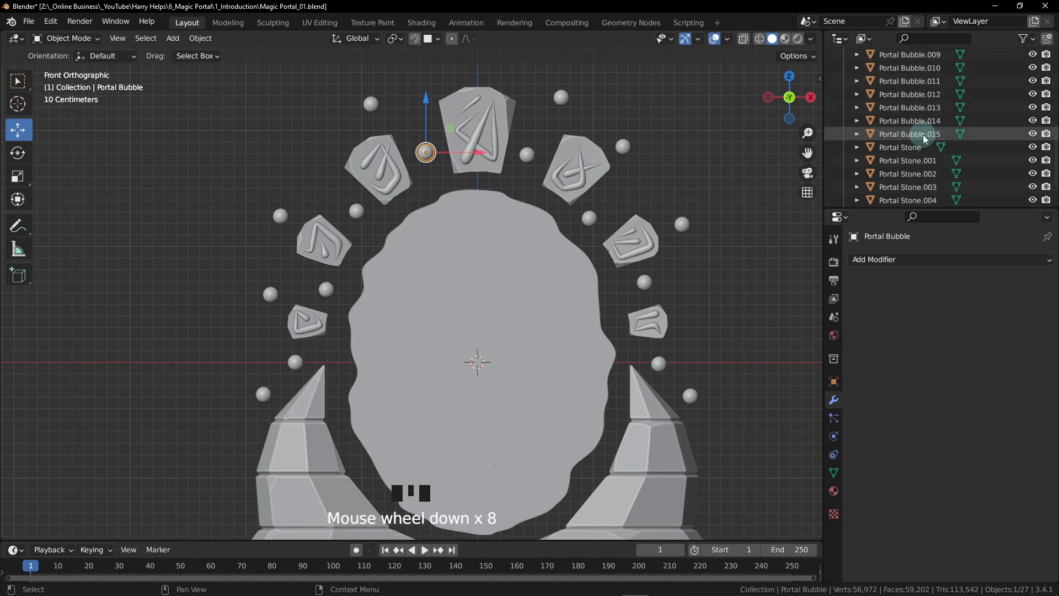
left_click(931, 138, "shift")
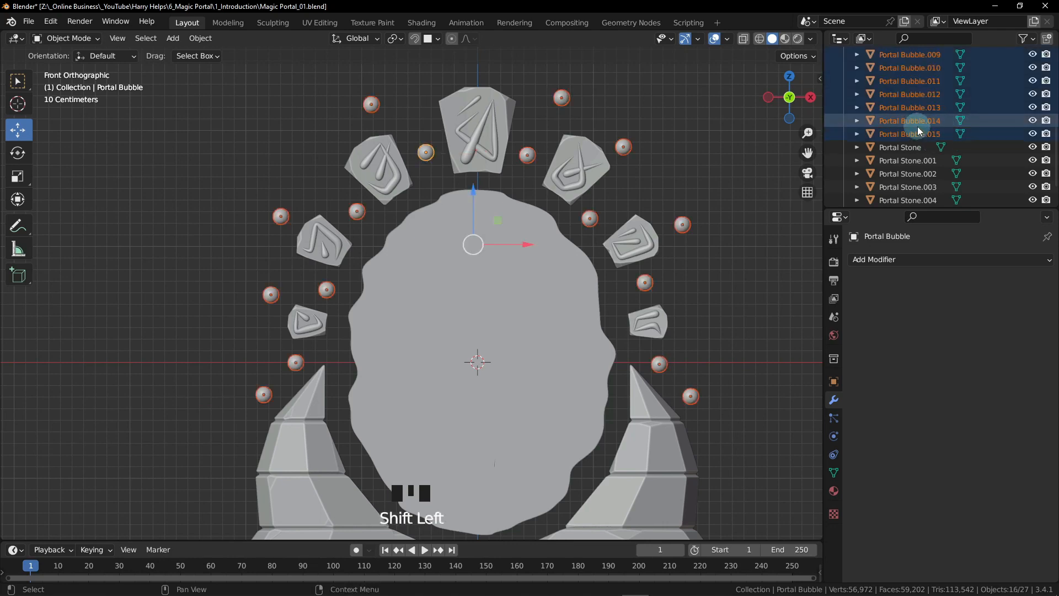
scroll(918, 131, "up", 6)
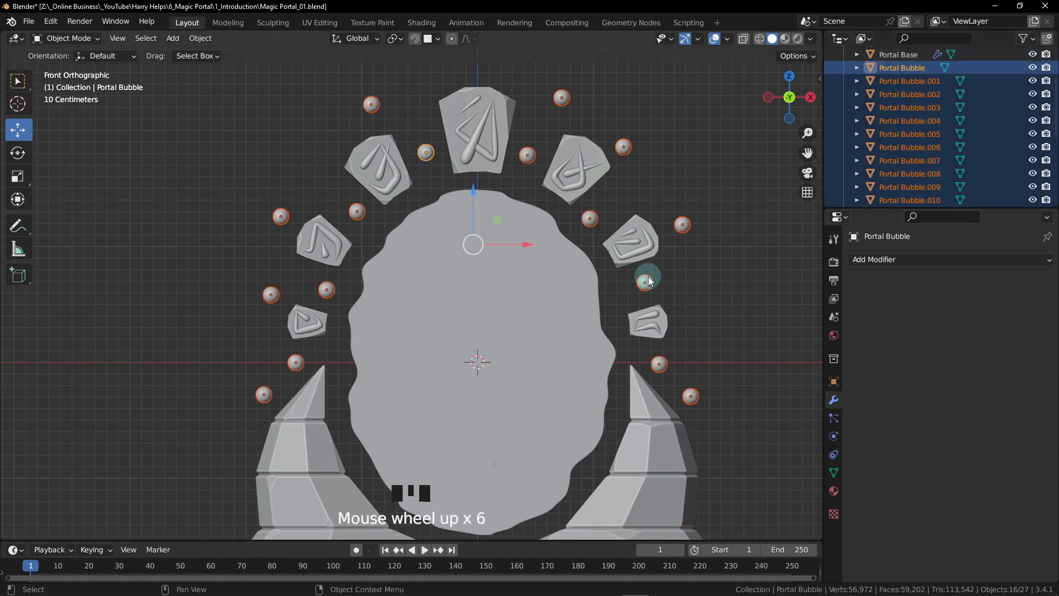
left_click(199, 40)
mouse_move(265, 57)
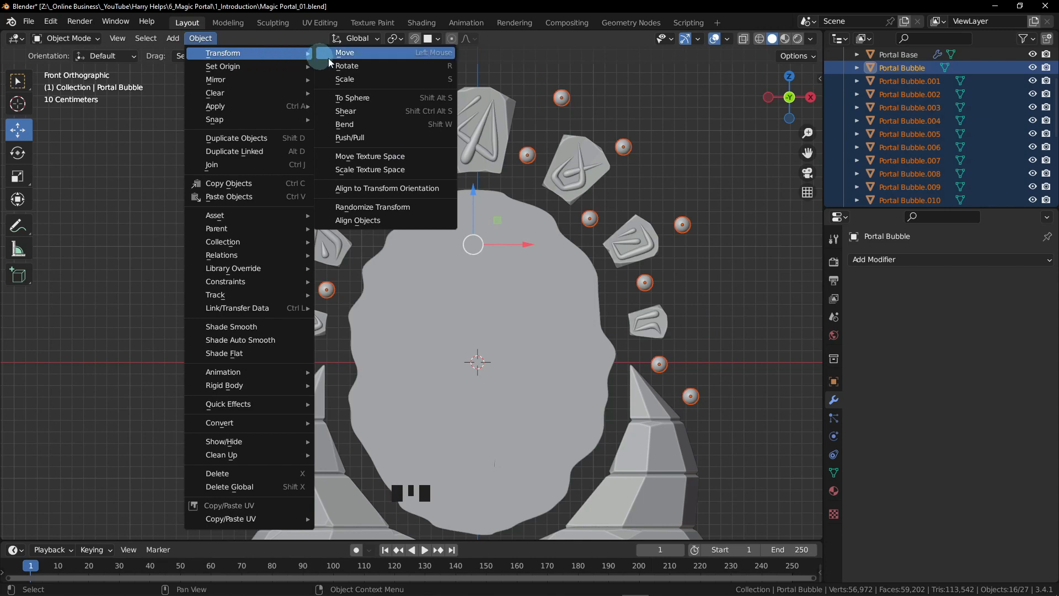
left_click(406, 208)
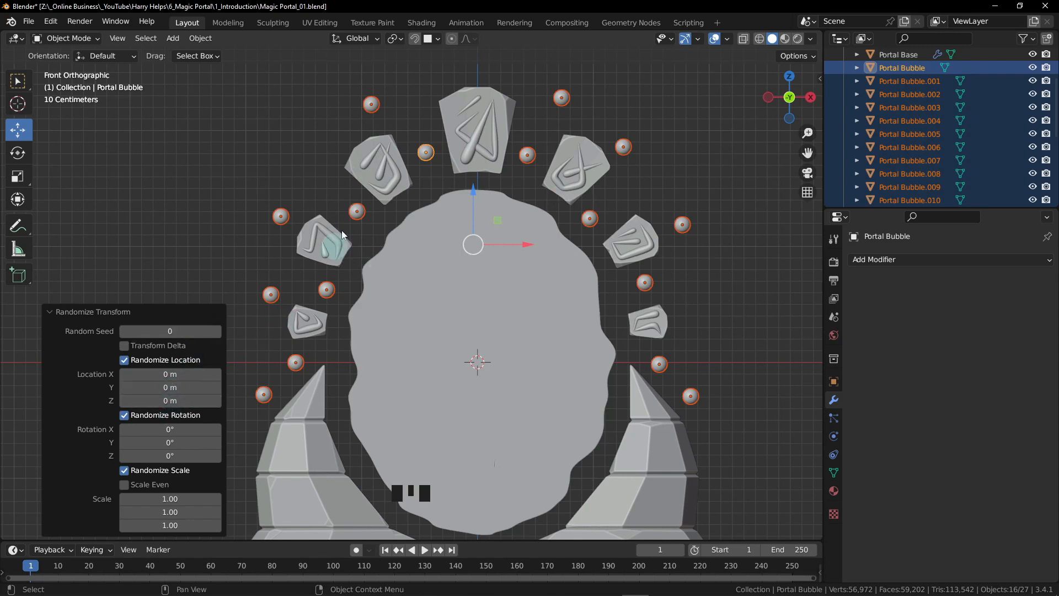
left_click(170, 389)
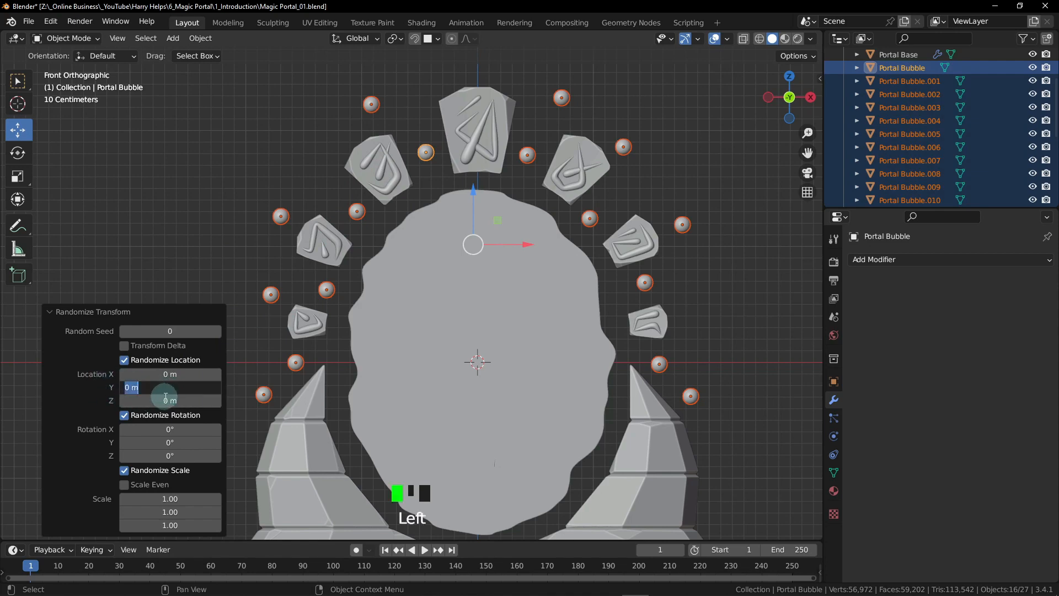
type(".5")
key("Return")
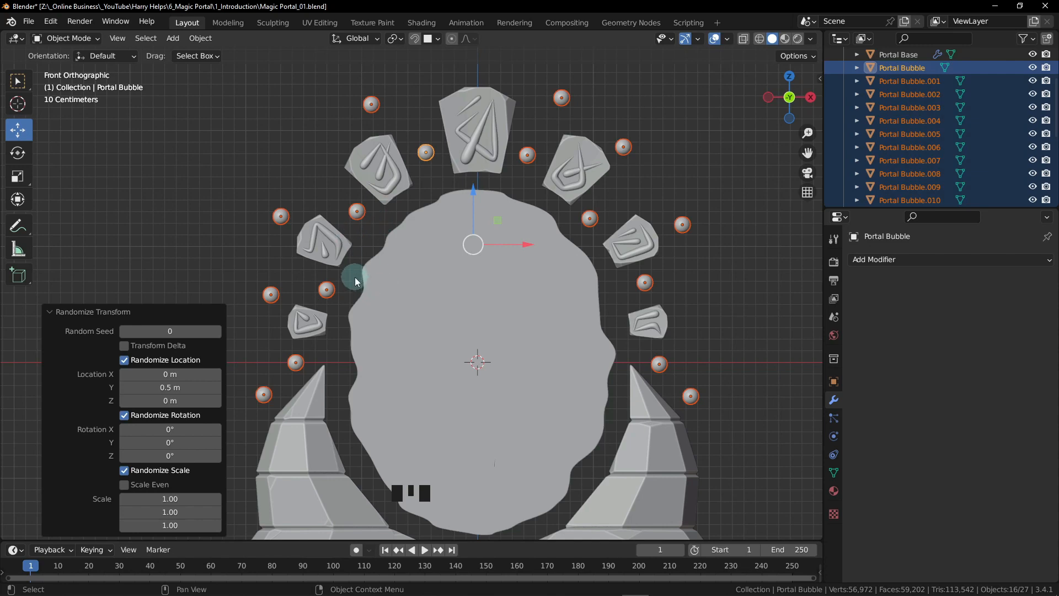
- Enable even scaling for the bubbles' randomization and set the first scale value to 0.35
left_click(122, 485)
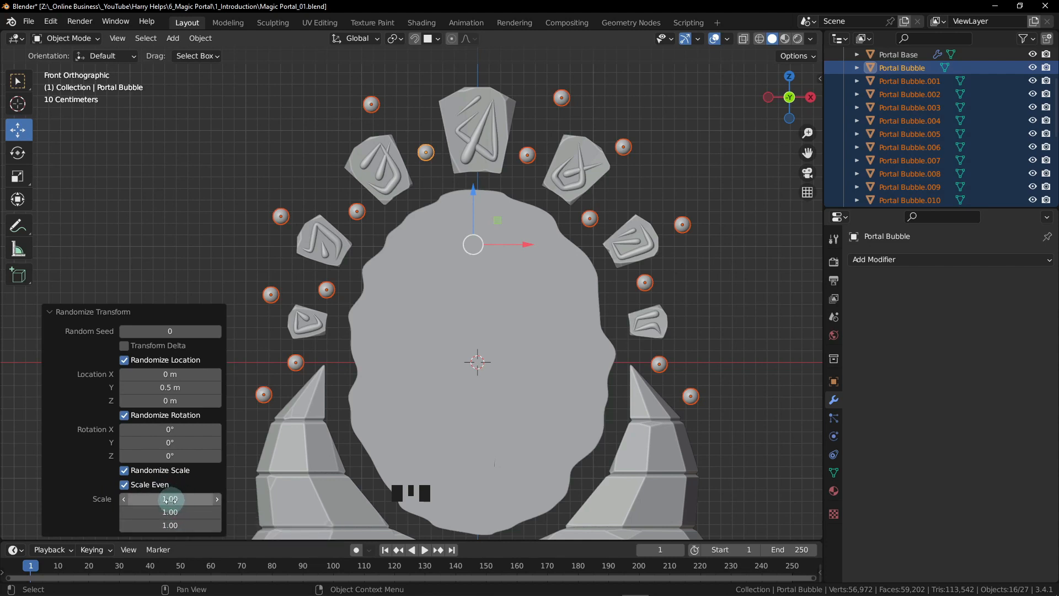
left_click(183, 499)
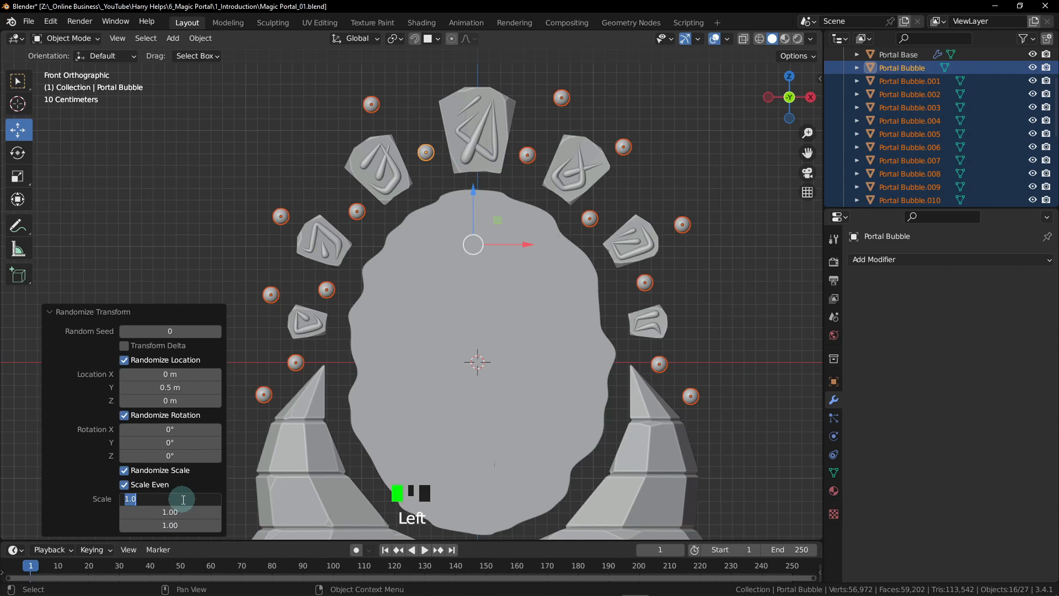
key("BackSpace")
type(".35")
key("Return")
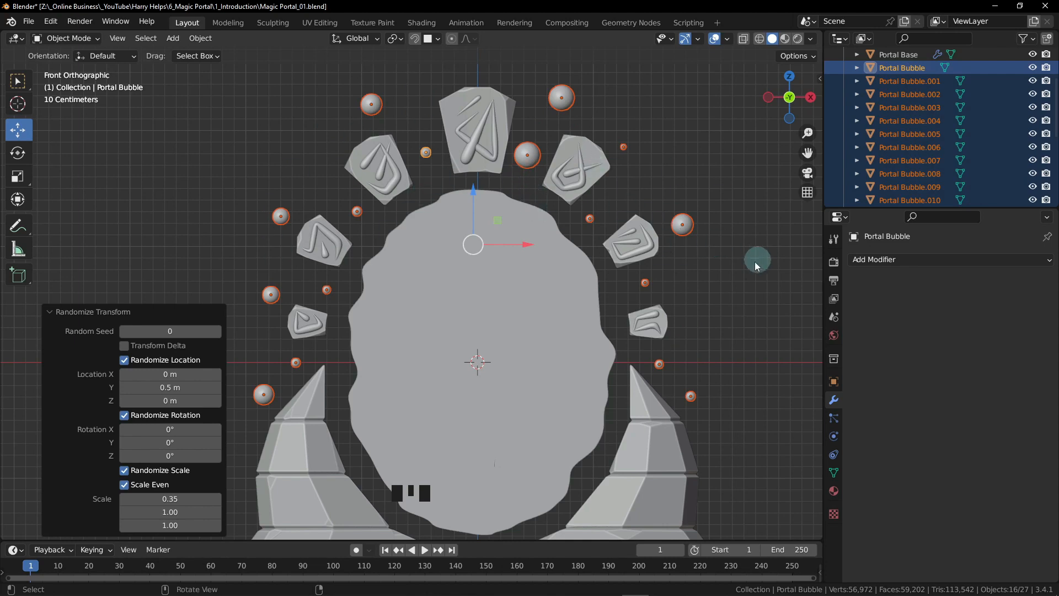
- Shift all the bubbles together about -0.03 m along Y, viewing the arch from the side
middle_click_drag(770, 294, 600, 307, "alt")
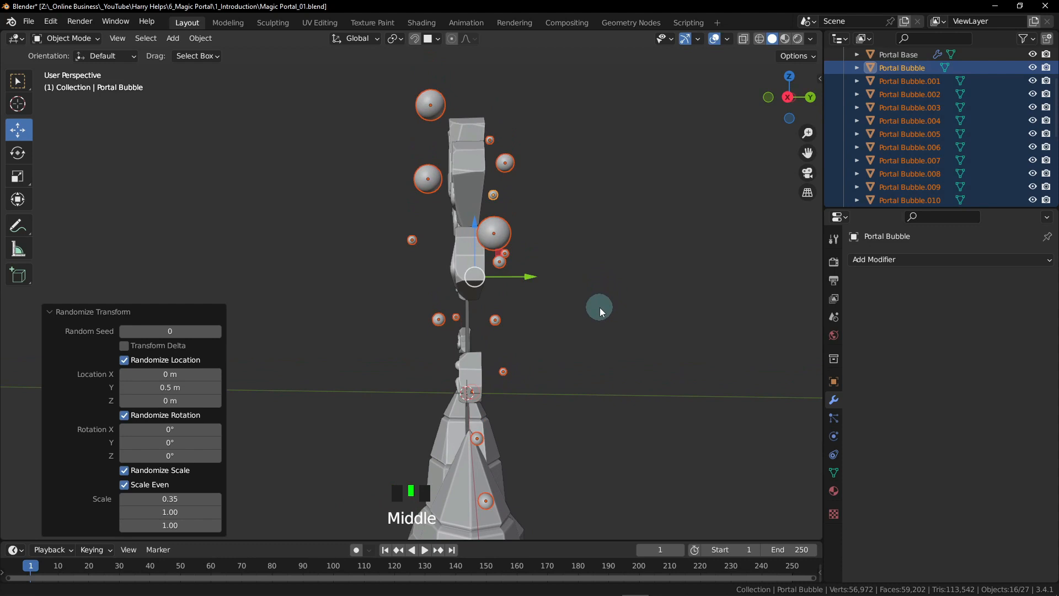
left_click(522, 276)
left_click_drag(522, 276, 518, 276)
middle_click_drag(518, 276, 532, 280, "alt")
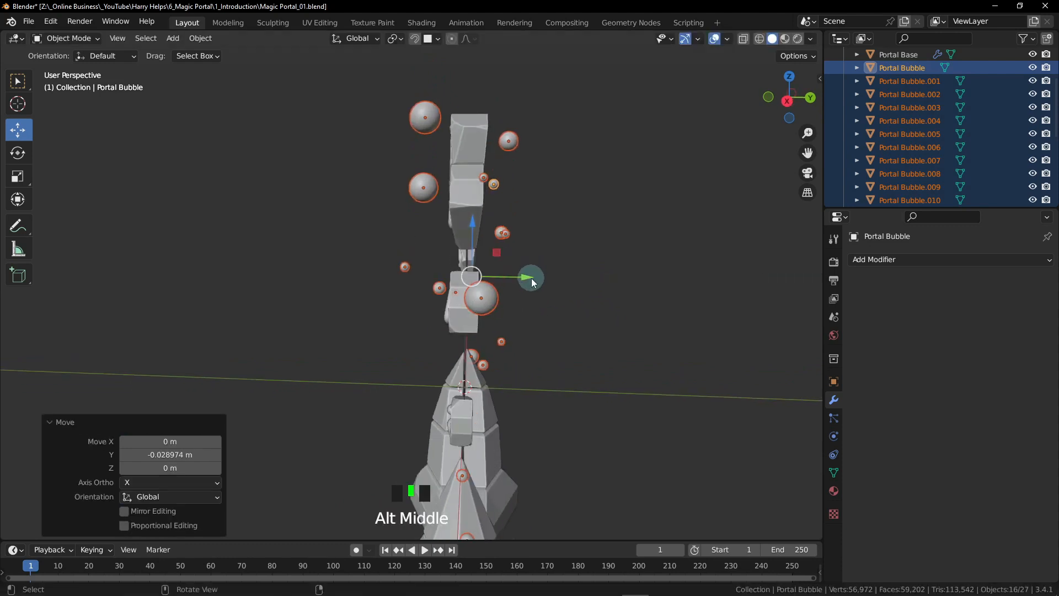
middle_click_drag(521, 327, 531, 308, "alt")
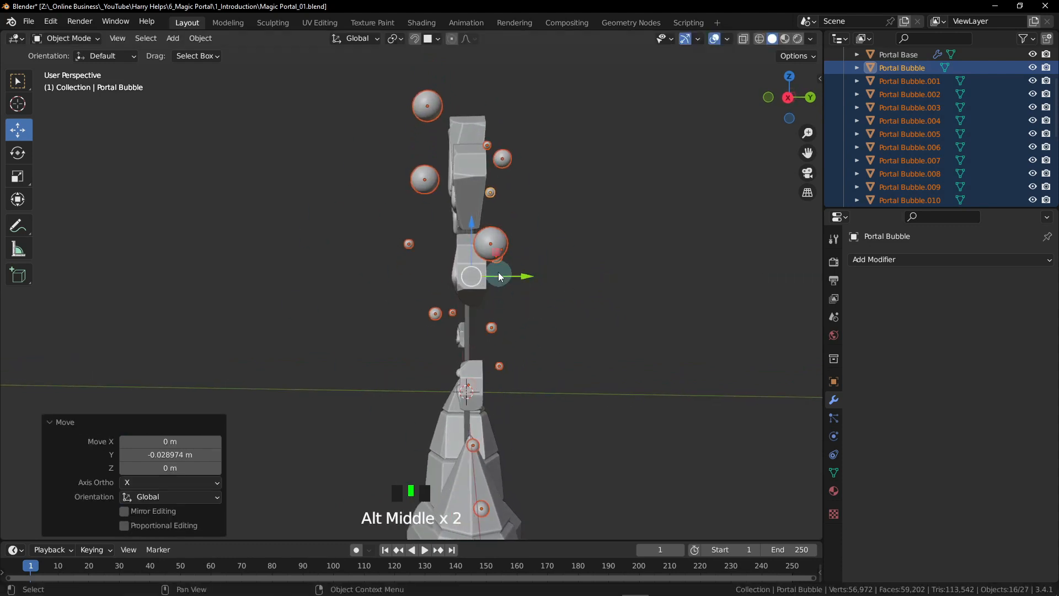
scroll(467, 289, "down", 1)
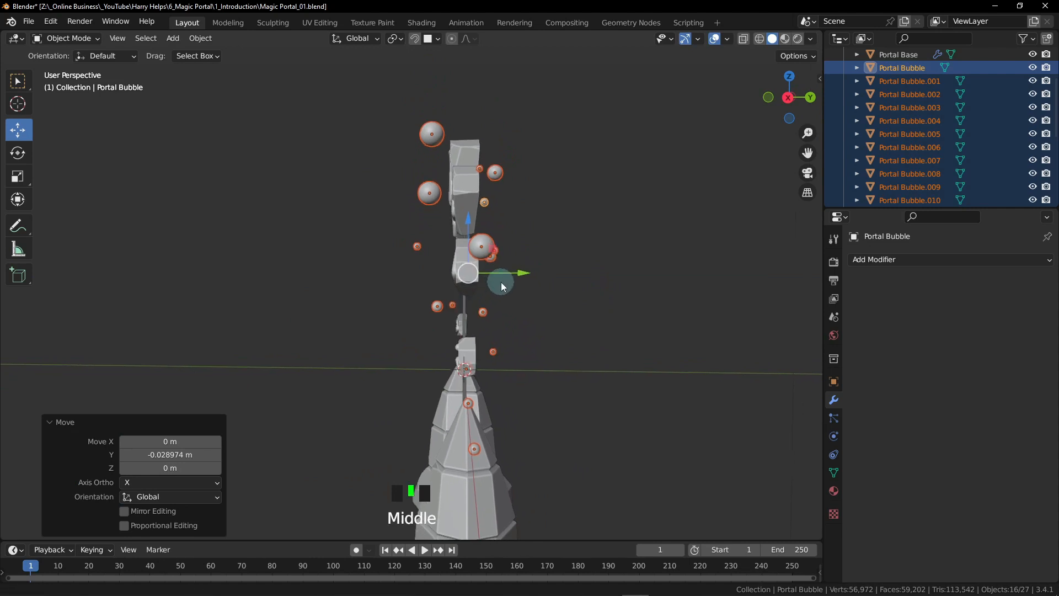
- Shift all the bubbles together about 0.01 m along Y, checking their depth against the arch from several angles
middle_click_drag(491, 294, 501, 283)
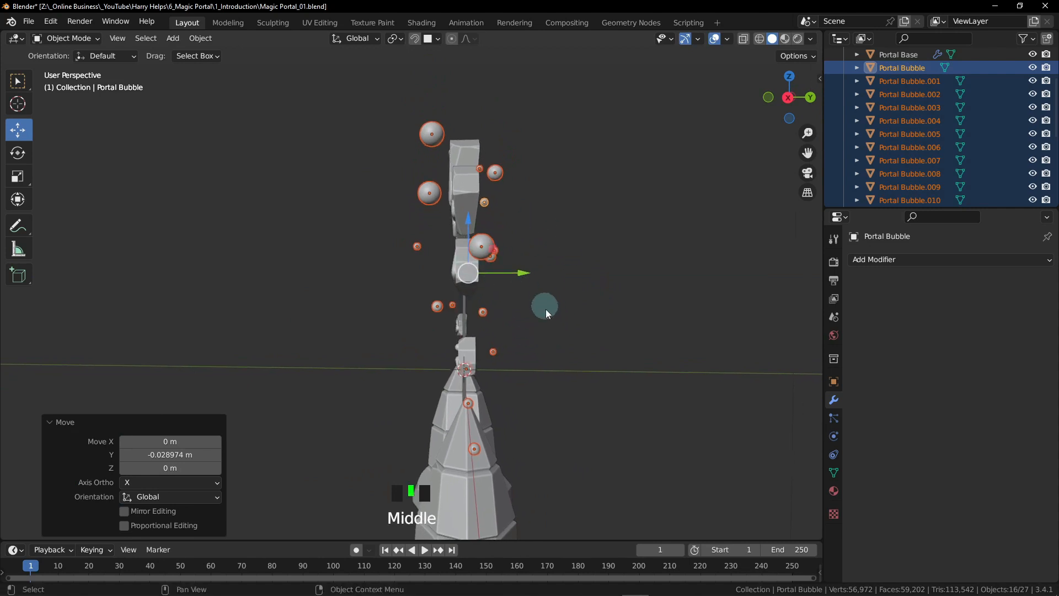
middle_click_drag(537, 298, 471, 386, "alt")
middle_click_drag(491, 321, 491, 320, "alt")
left_click_drag(515, 276, 516, 278)
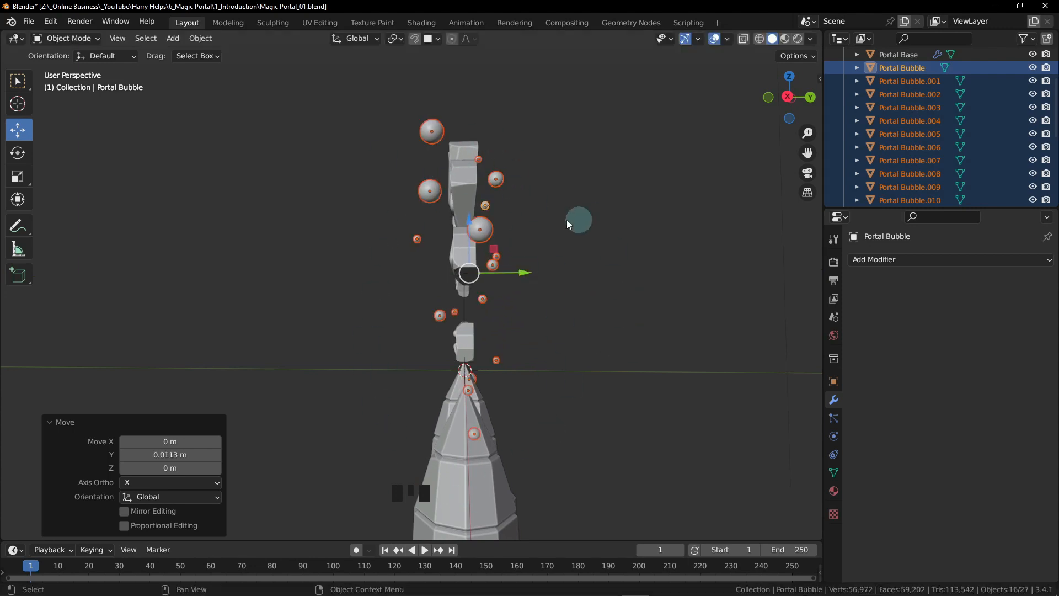
middle_click_drag(567, 219, 655, 313, "alt")
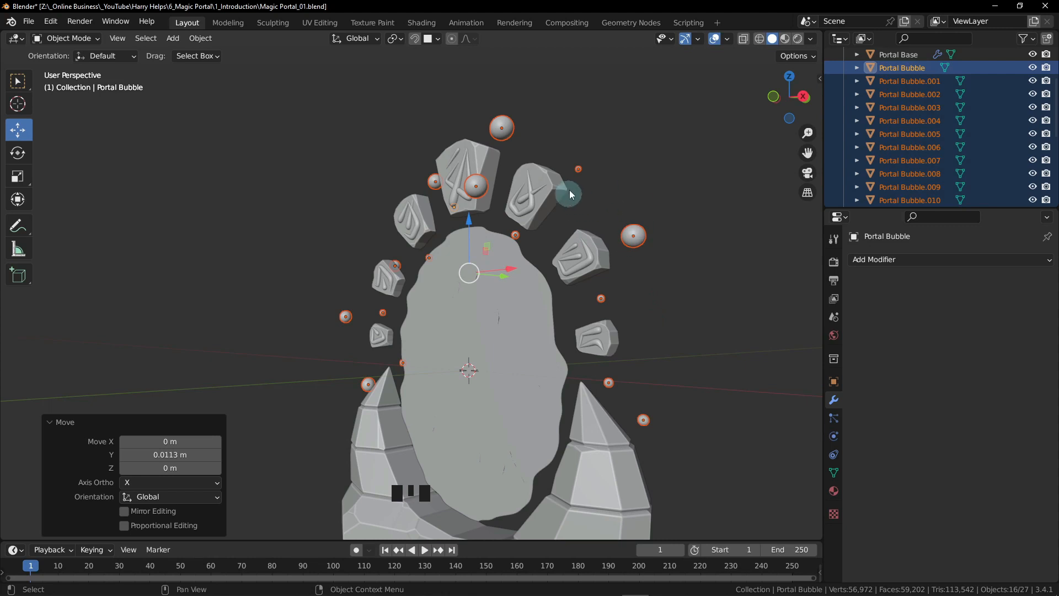
middle_click_drag(596, 289, 494, 264, "alt")
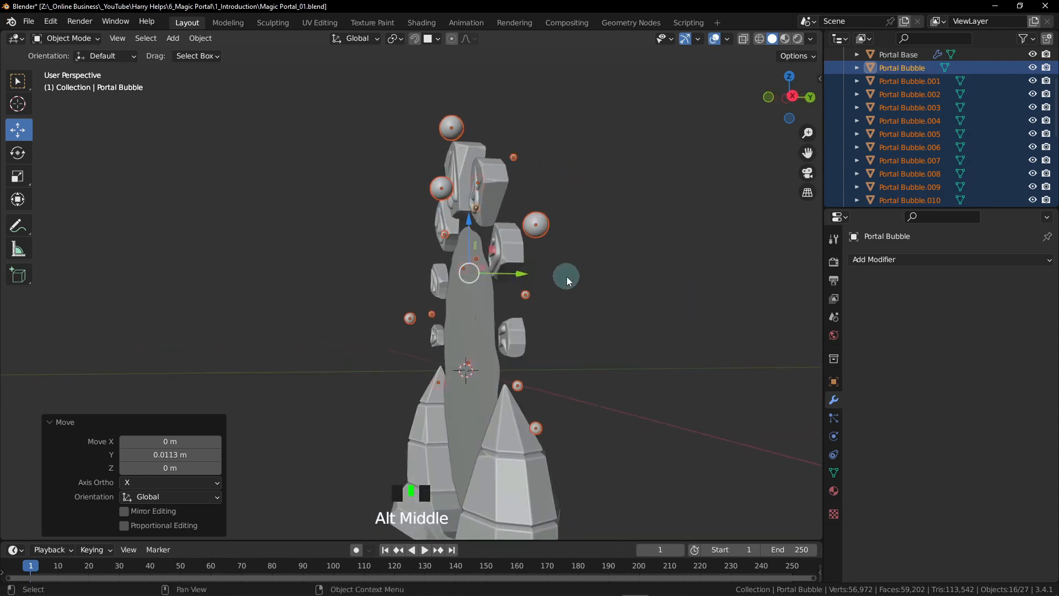
middle_click_drag(567, 276, 654, 273, "alt")
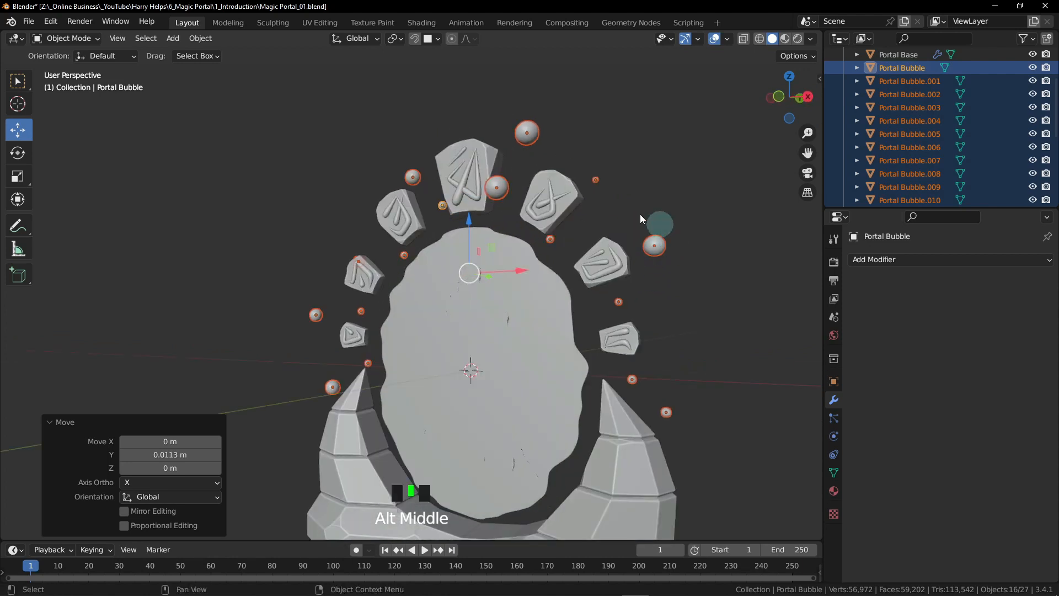
- Scale down the large bubble beside the top rune stone, Portal Bubble.014, to about 0.33 of its size
left_click(660, 247)
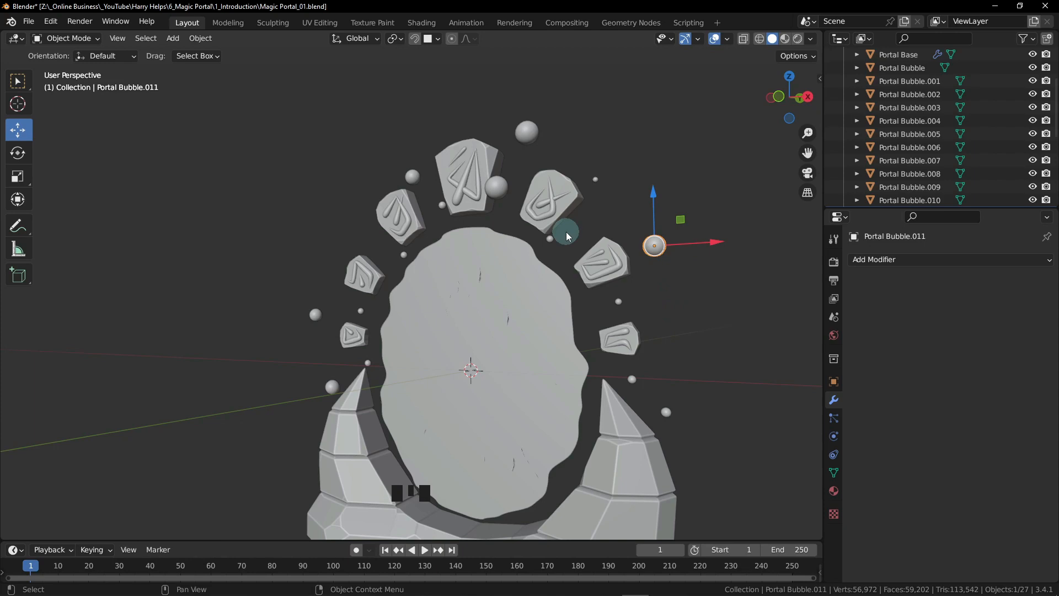
middle_click_drag(566, 232, 529, 221, "alt")
left_click(497, 185)
key("s")
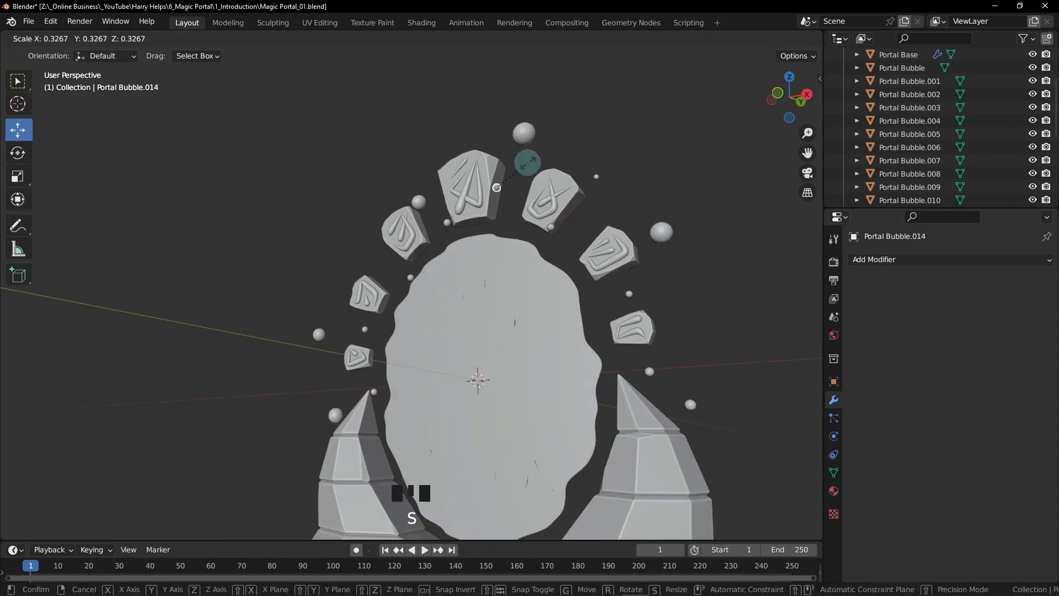
left_click(527, 164)
- Move stray individual bubbles along Y so they sit closer to the plane of the rune stones
middle_click_drag(618, 166, 504, 125, "alt")
left_click(442, 346)
left_click_drag(460, 355, 469, 359)
middle_click_drag(469, 359, 489, 320, "alt")
left_click(452, 416)
left_click_drag(479, 429, 469, 424)
middle_click_drag(469, 424, 324, 326, "alt")
left_click(485, 289)
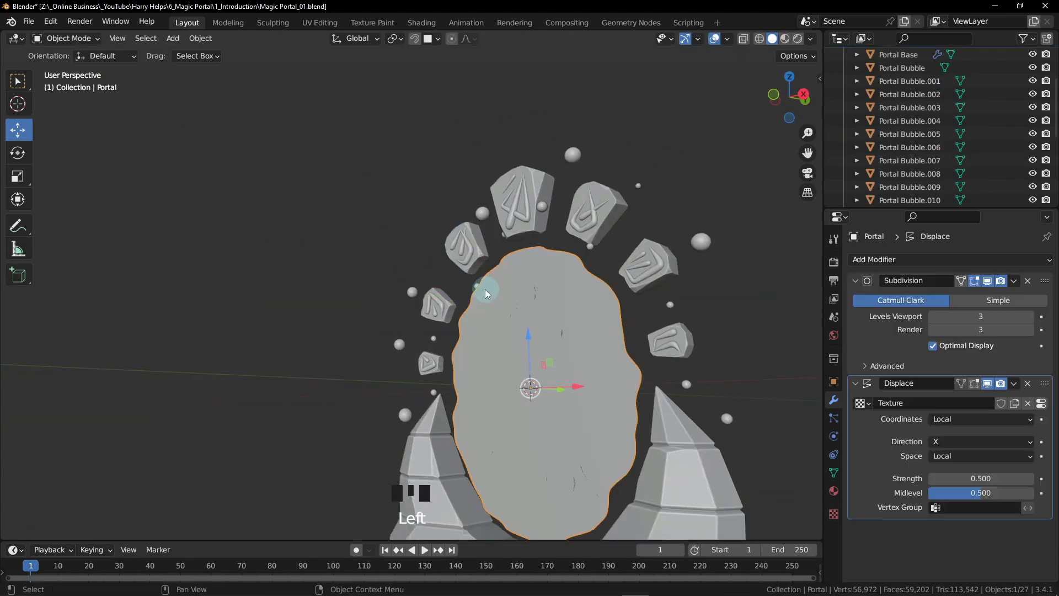
left_click(491, 232)
middle_click_drag(491, 232, 509, 236, "alt")
left_click(541, 217)
left_click_drag(554, 243, 560, 252)
middle_click_drag(650, 229, 577, 260, "alt")
- Move Portal Bubble.010, beside the right-hand pillar, slightly along Y toward the arch's plane
left_click(572, 241)
left_click(634, 281)
middle_click_drag(634, 281, 630, 339, "alt")
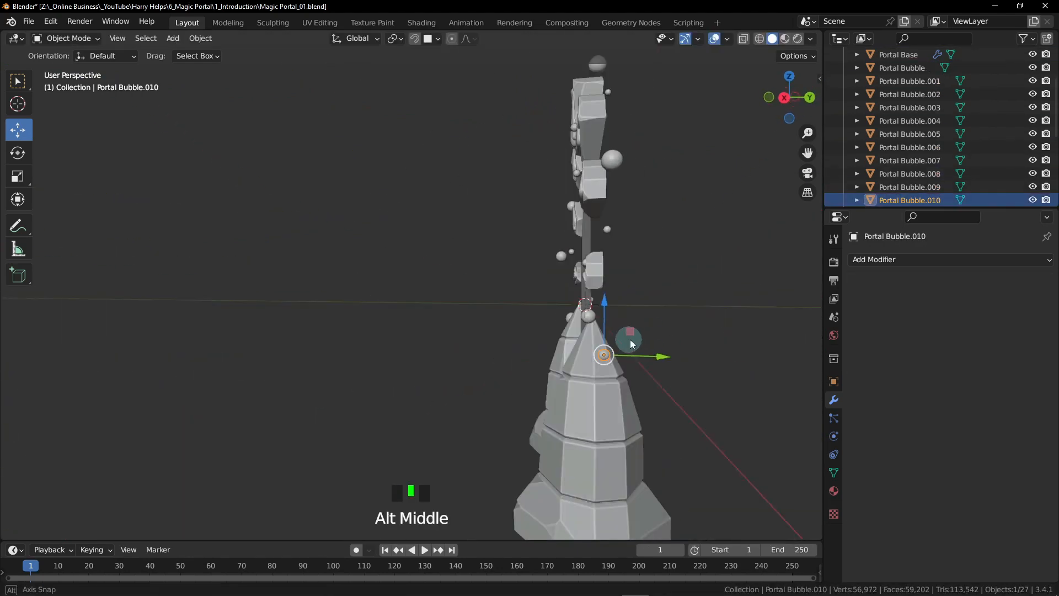
left_click_drag(660, 357, 651, 356)
middle_click_drag(651, 355, 733, 342, "alt")
left_click(500, 141)
left_click(411, 133)
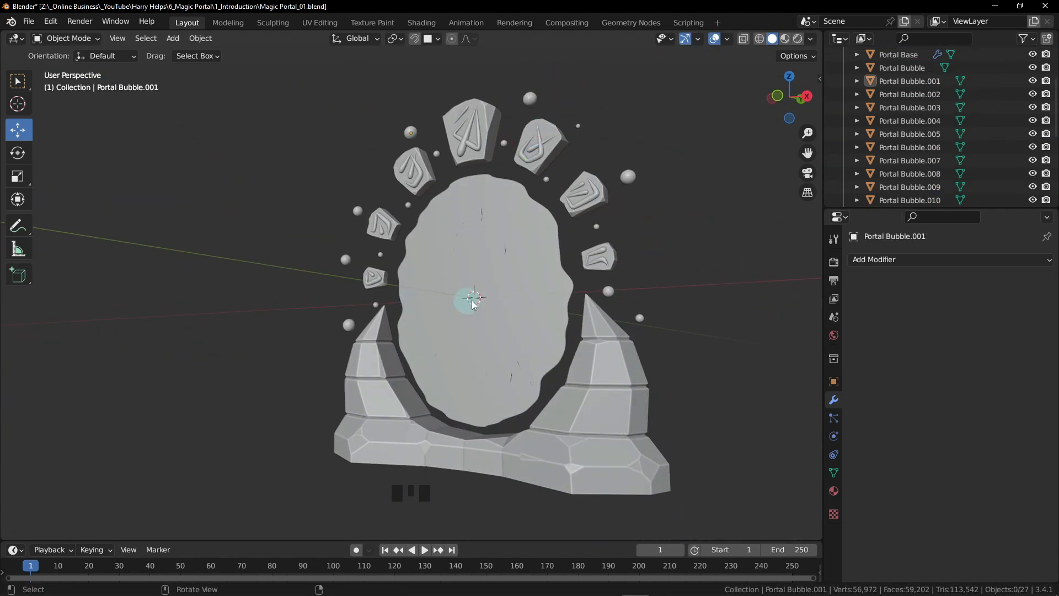
- Examine the bubbles' depth, size and spacing around the arch from the side and the front
middle_click_drag(466, 301, 545, 274, "alt")
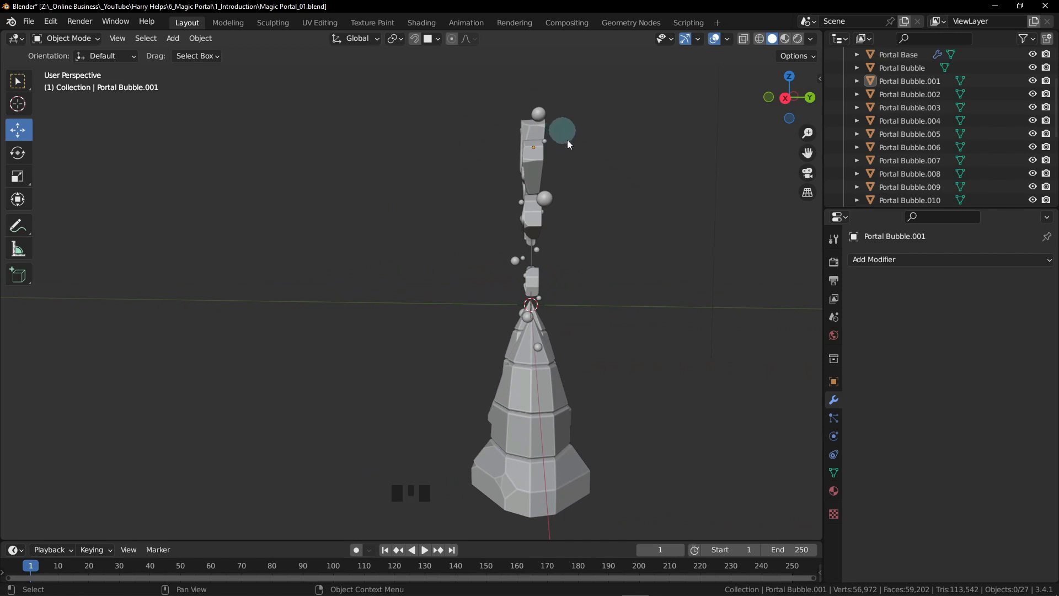
middle_click_drag(554, 259, 588, 204, "alt")
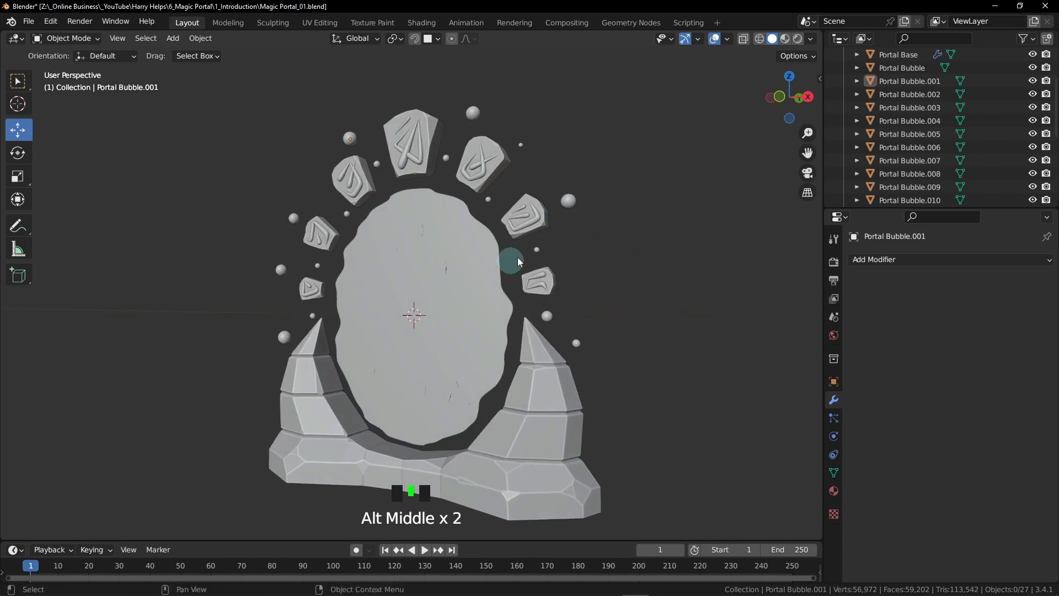
middle_click_drag(512, 189, 579, 233)
middle_click_drag(487, 213, 516, 212, "alt")
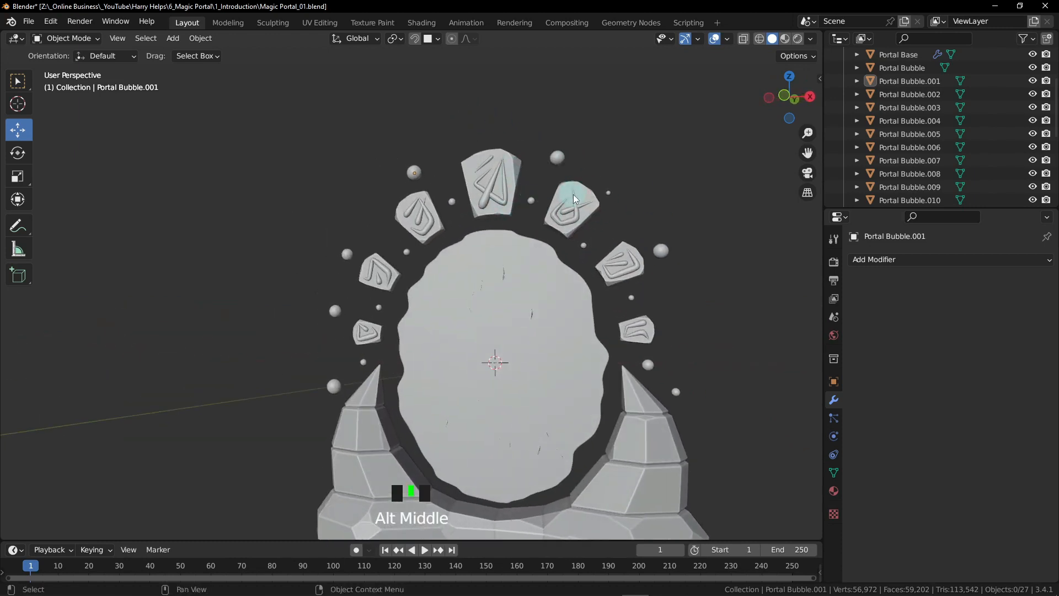
left_click(562, 158)
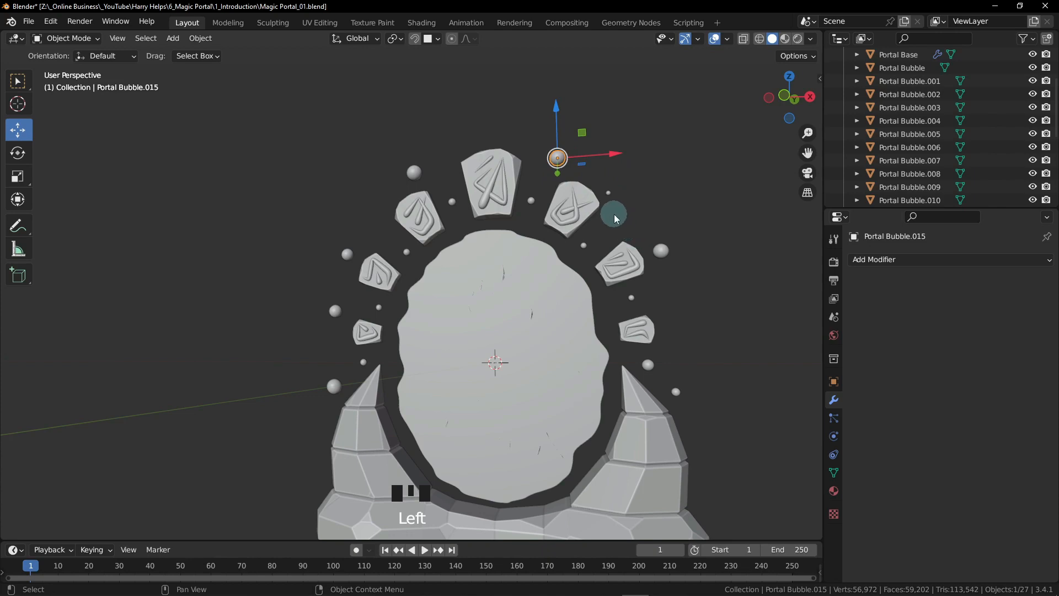
middle_click_drag(543, 240, 535, 207)
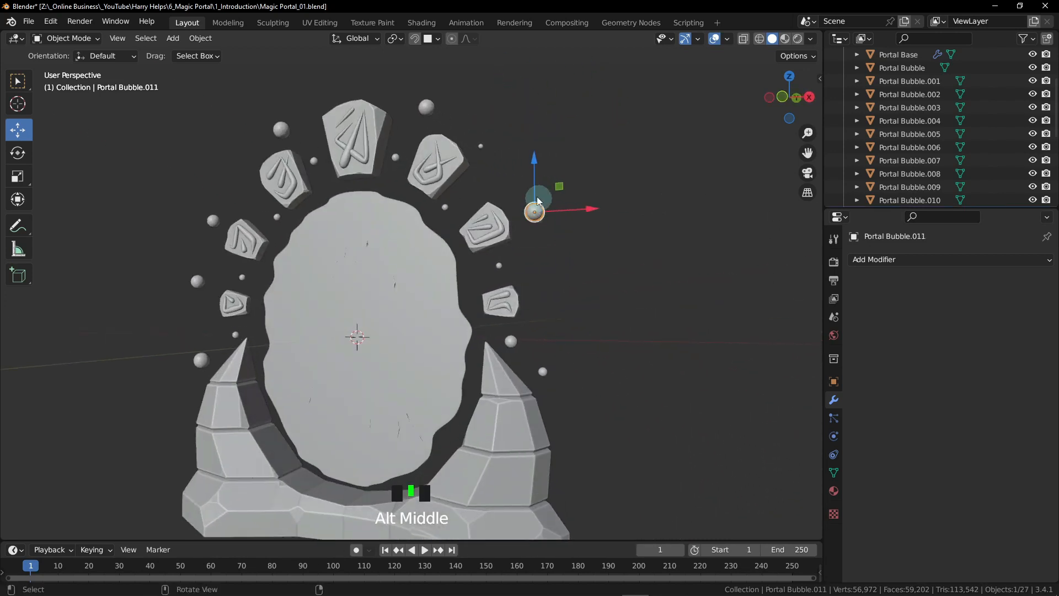
middle_click_drag(426, 194, 529, 206)
middle_click_drag(547, 155, 561, 242, "alt")
middle_click_drag(476, 245, 459, 244, "alt")
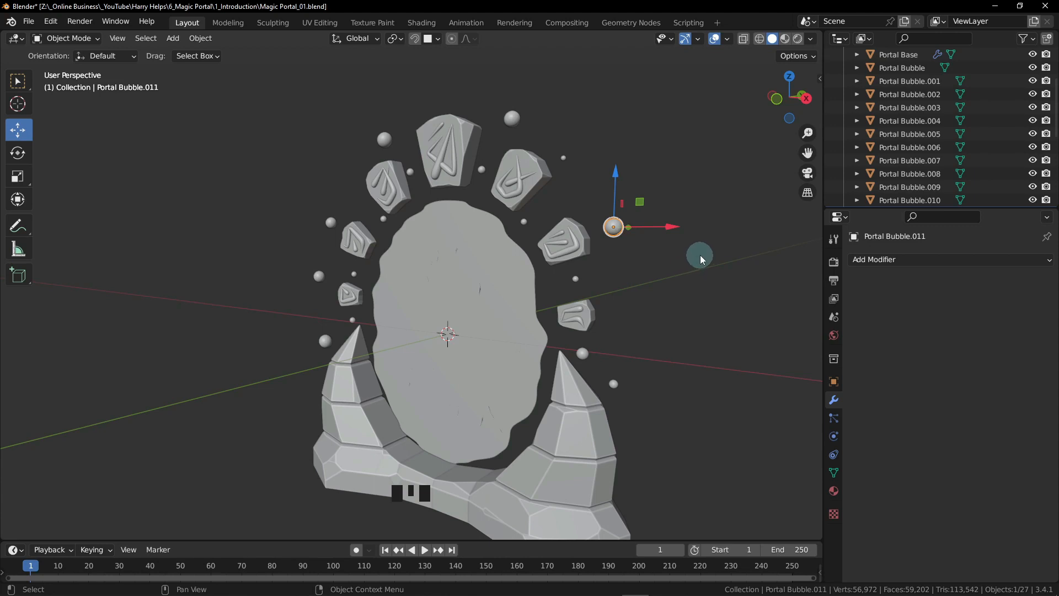
- Select all bubbles from Portal Bubble through Portal Bubble.015 and join them into one object
left_click(929, 67)
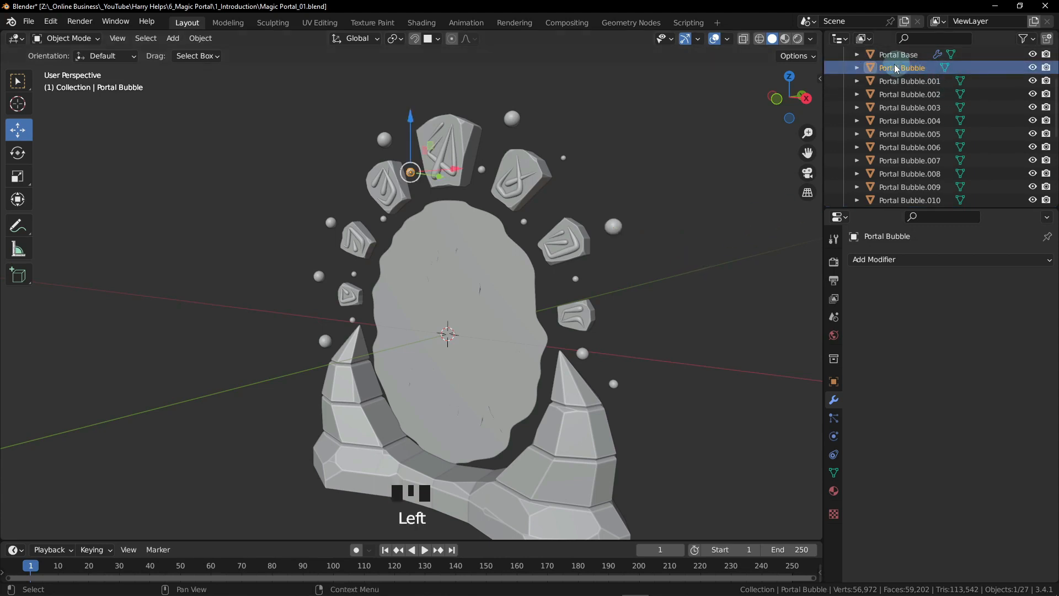
scroll(936, 107, "down", 5)
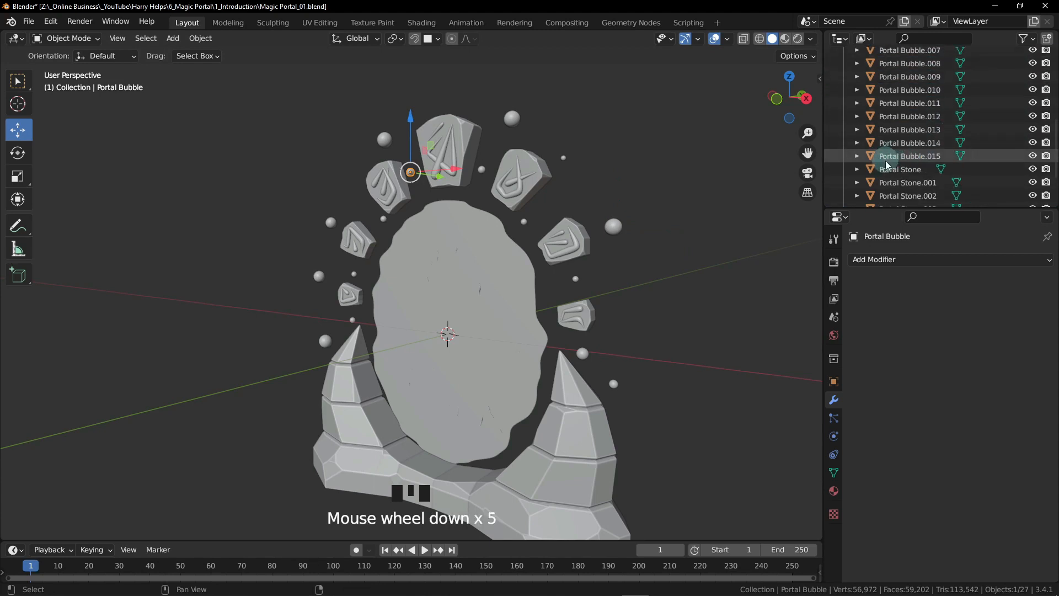
left_click(905, 156, "shift")
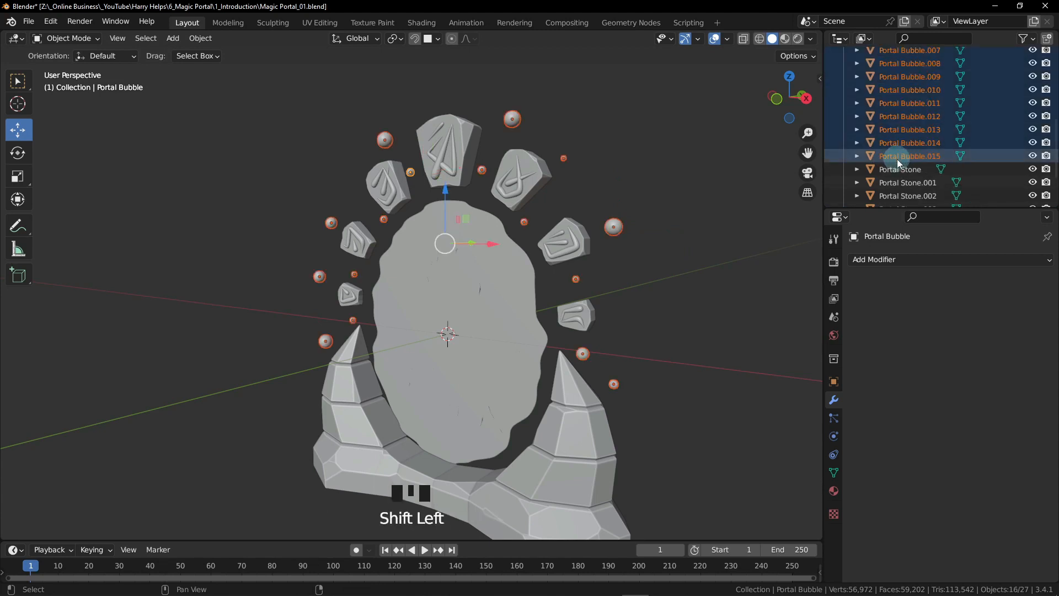
scroll(905, 156, "up", 1)
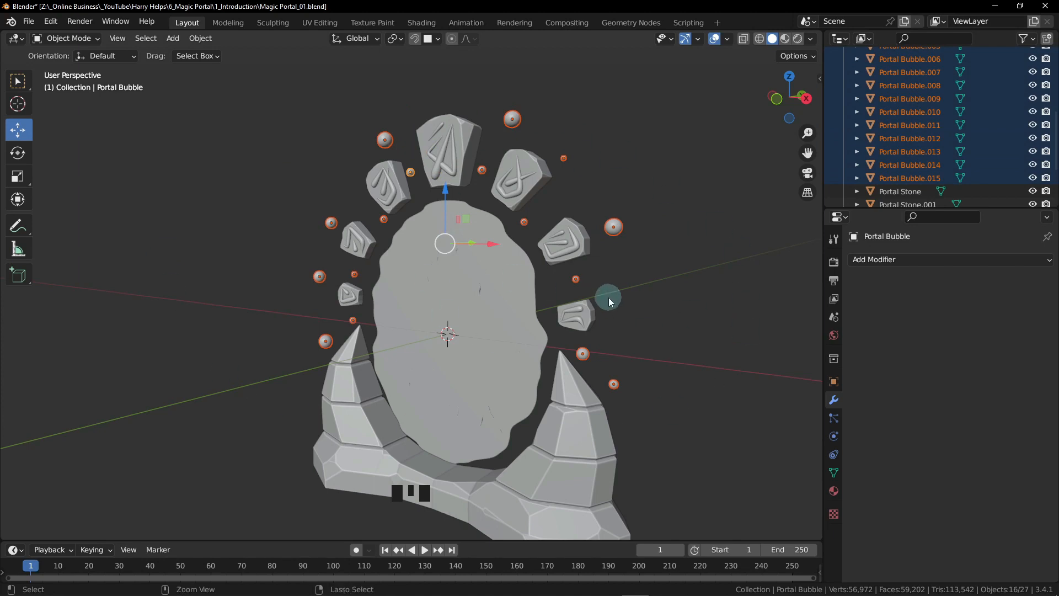
key("ctrl+j")
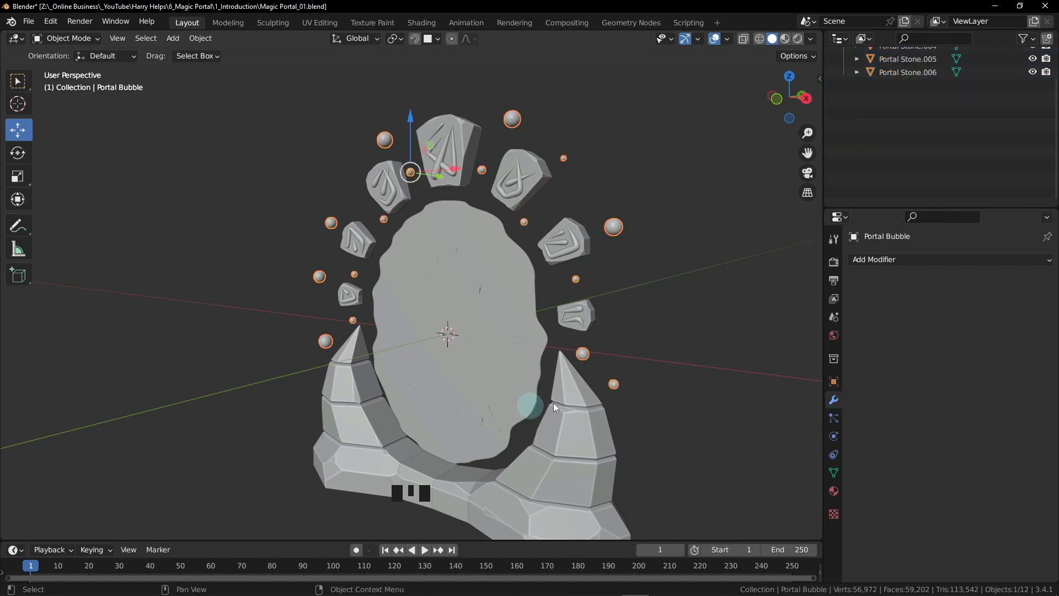
- Set the joined bubble object's origin to its geometry and check it from the side and front
middle_click_drag(468, 234, 498, 225, "alt")
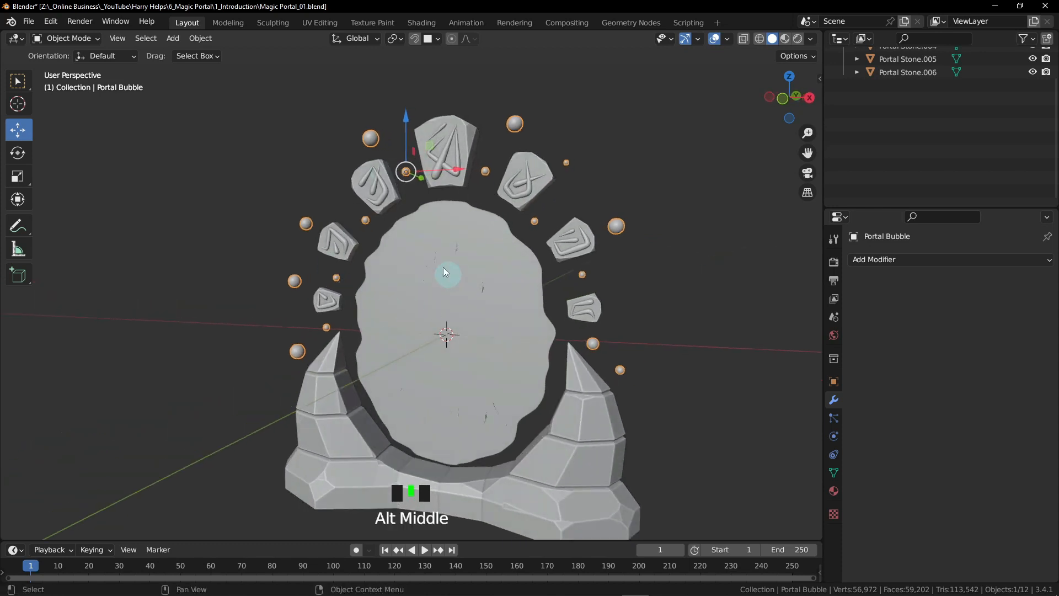
middle_click_drag(425, 241, 448, 236, "alt")
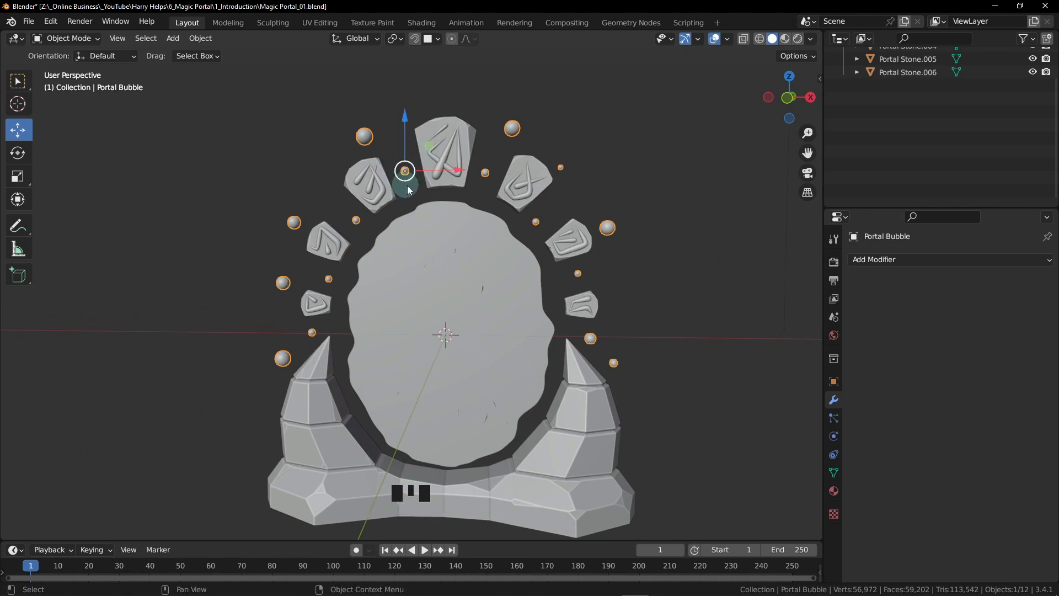
middle_click_drag(408, 164, 407, 171, "alt")
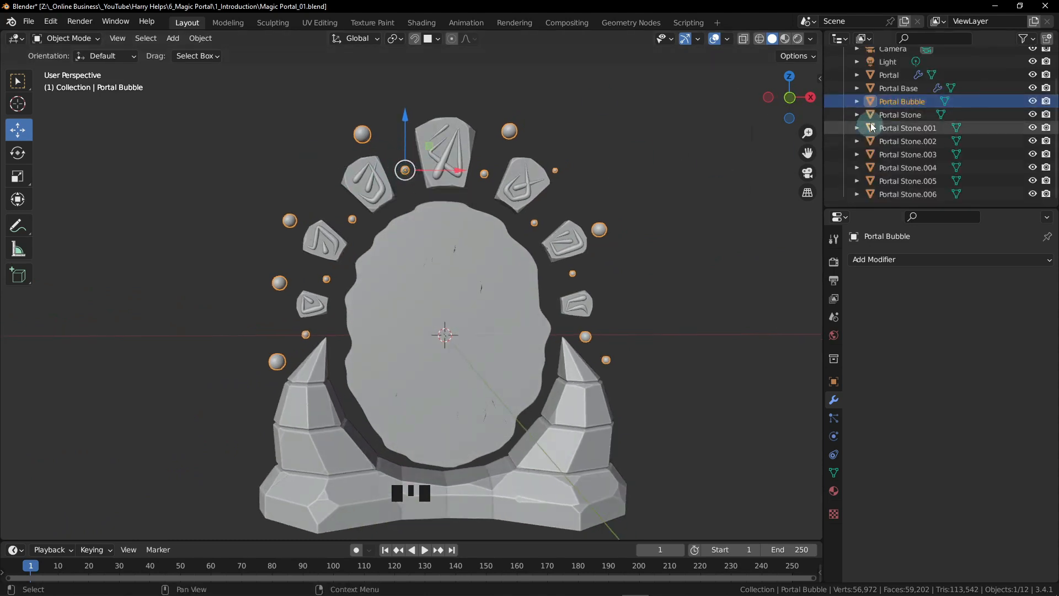
left_click(202, 44)
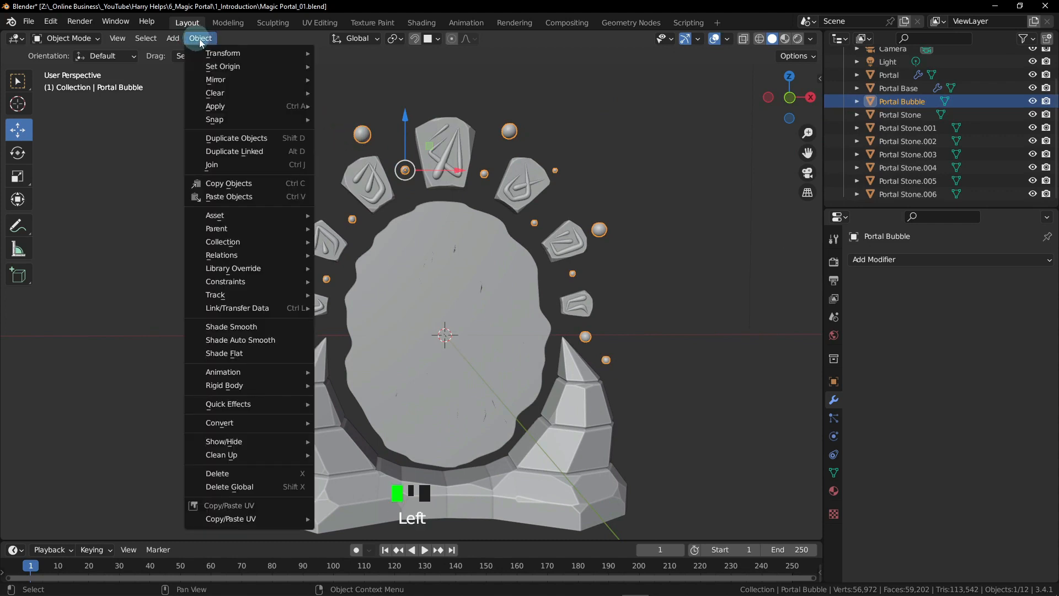
mouse_move(219, 68)
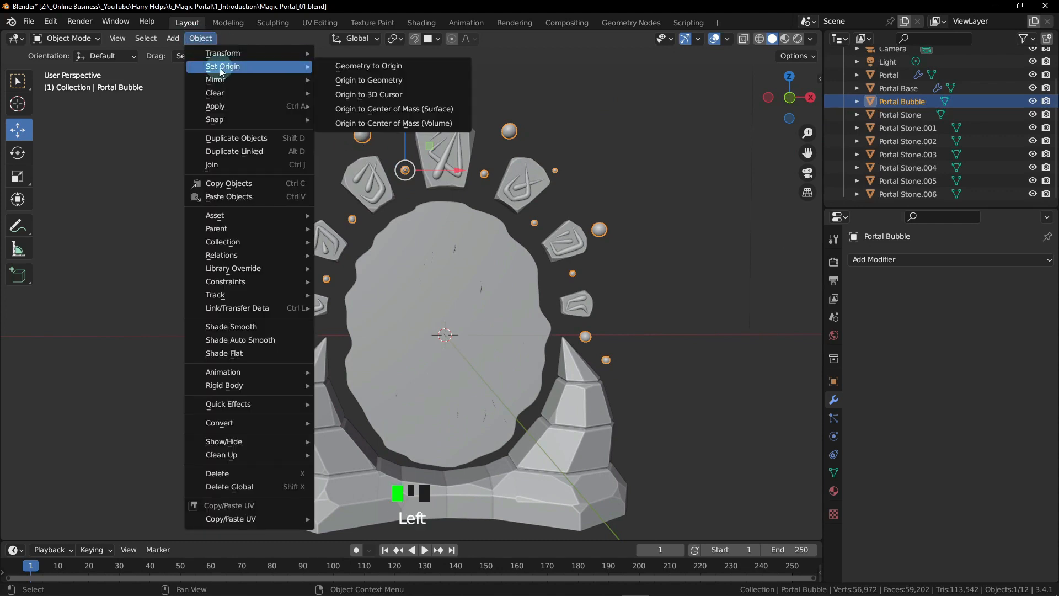
left_click(369, 81)
middle_click_drag(604, 219, 456, 223, "alt")
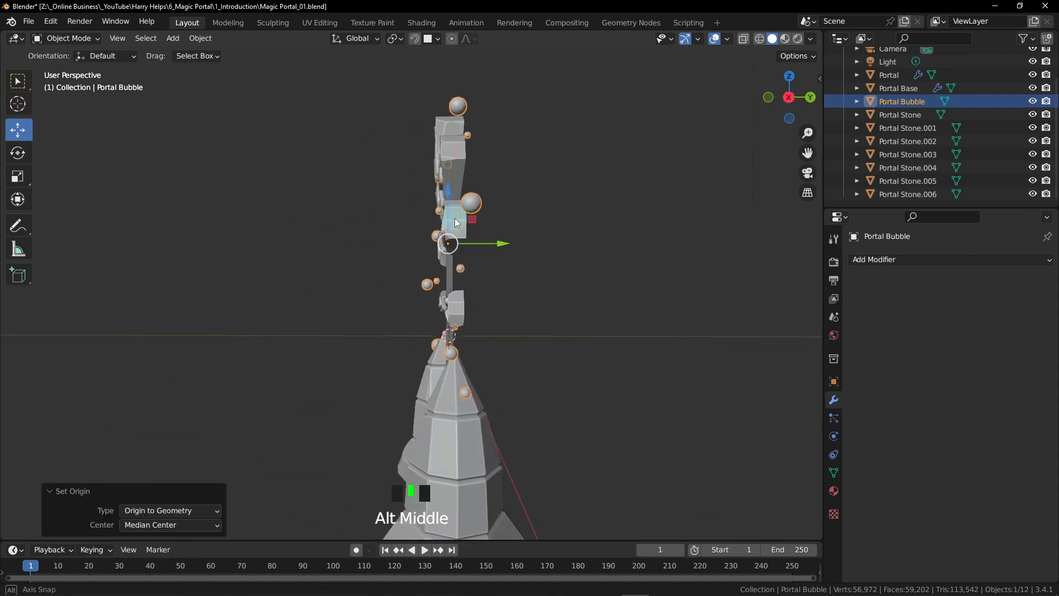
middle_click_drag(524, 331, 664, 306, "alt")
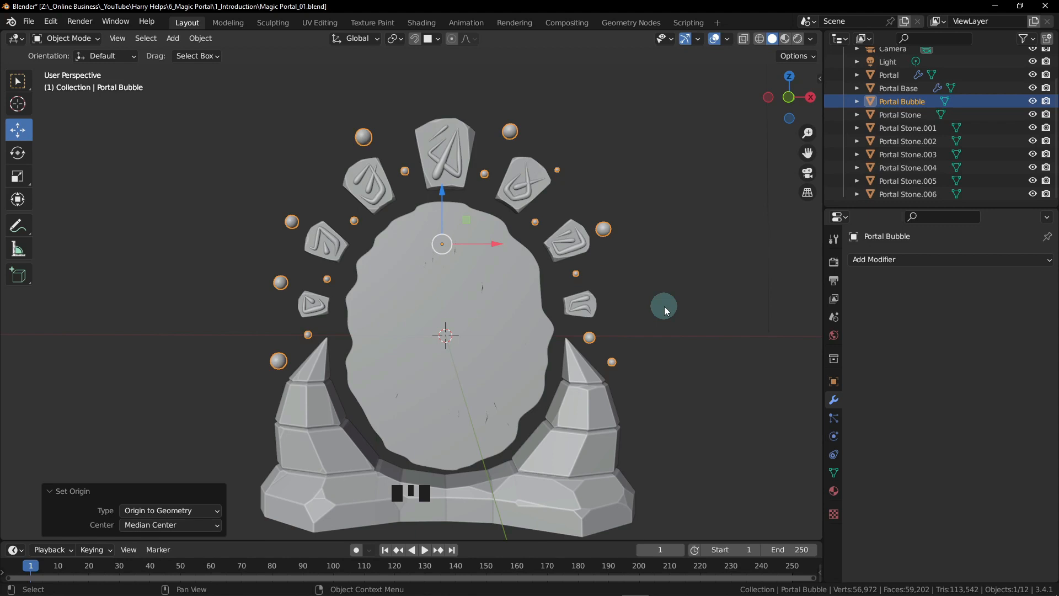
- Add a mesh plane at the world origin and set its size to 40 m
scroll(637, 294, "down", 3)
middle_click_drag(637, 294, 640, 342, "alt")
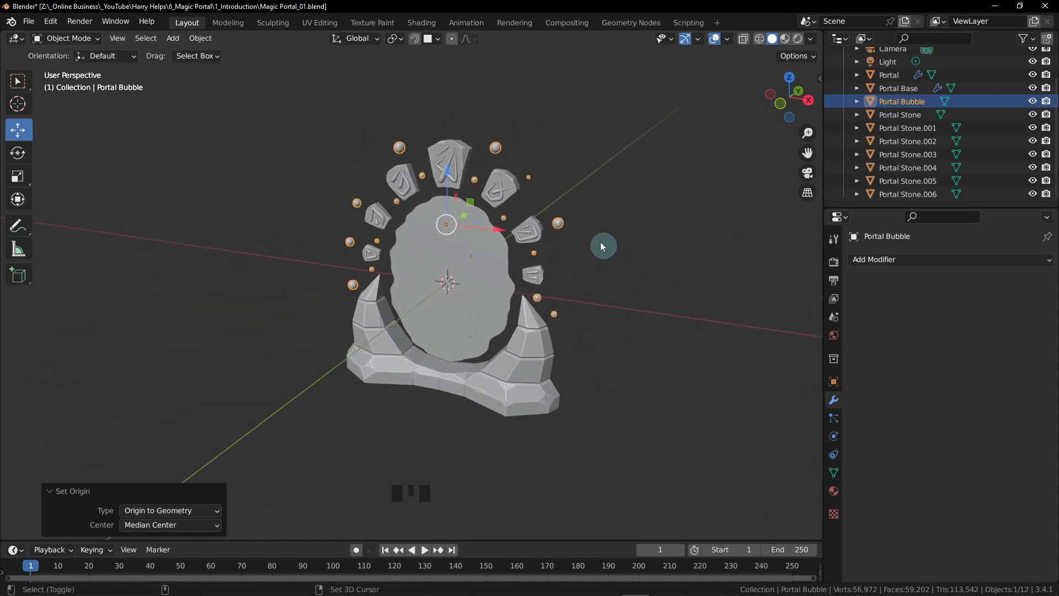
key("shift+a")
mouse_move(562, 184)
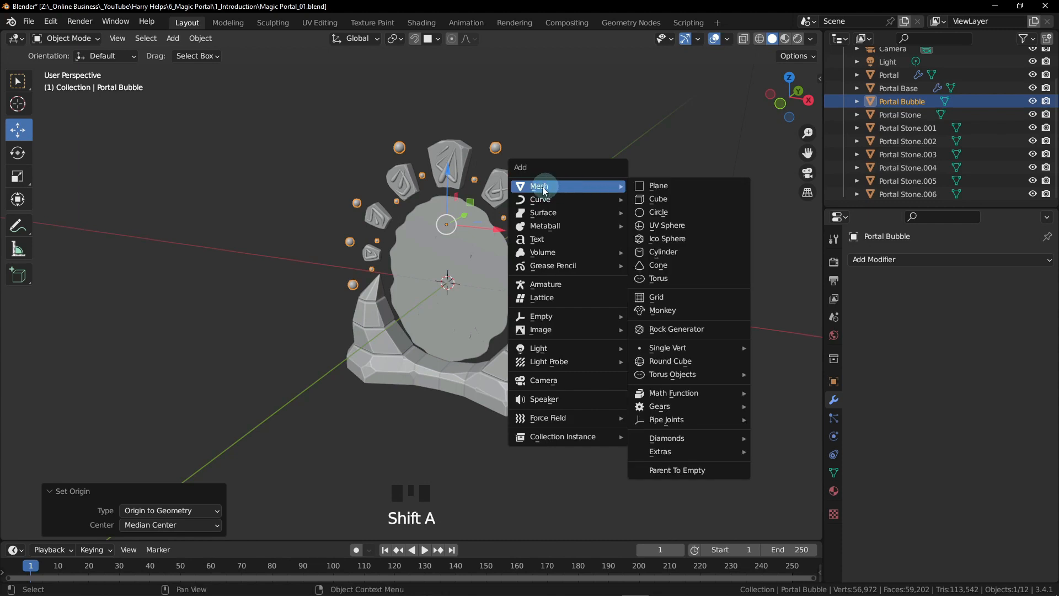
left_click(666, 189)
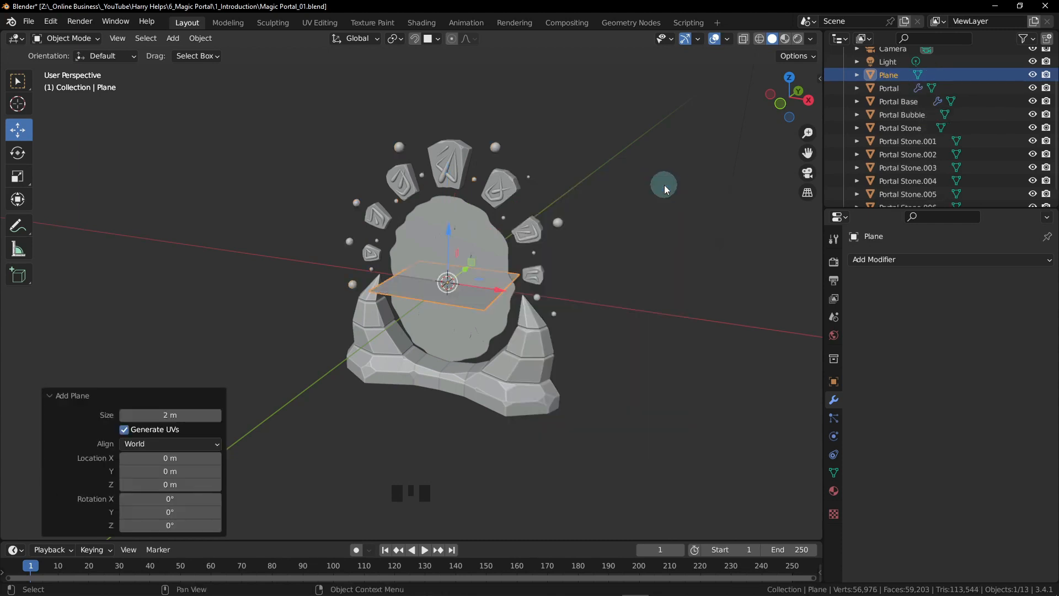
left_click(172, 414)
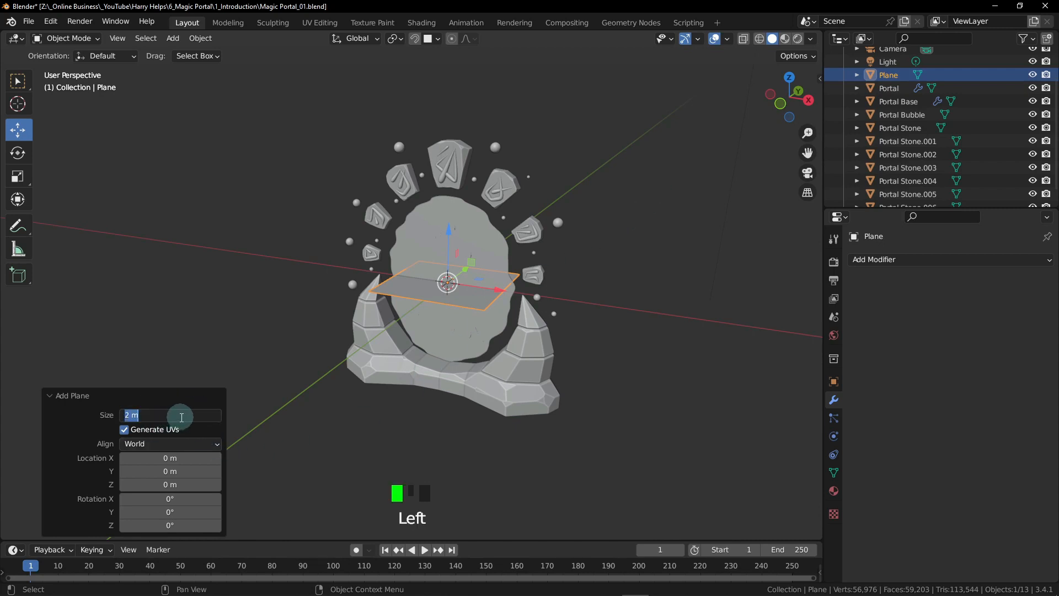
type("40")
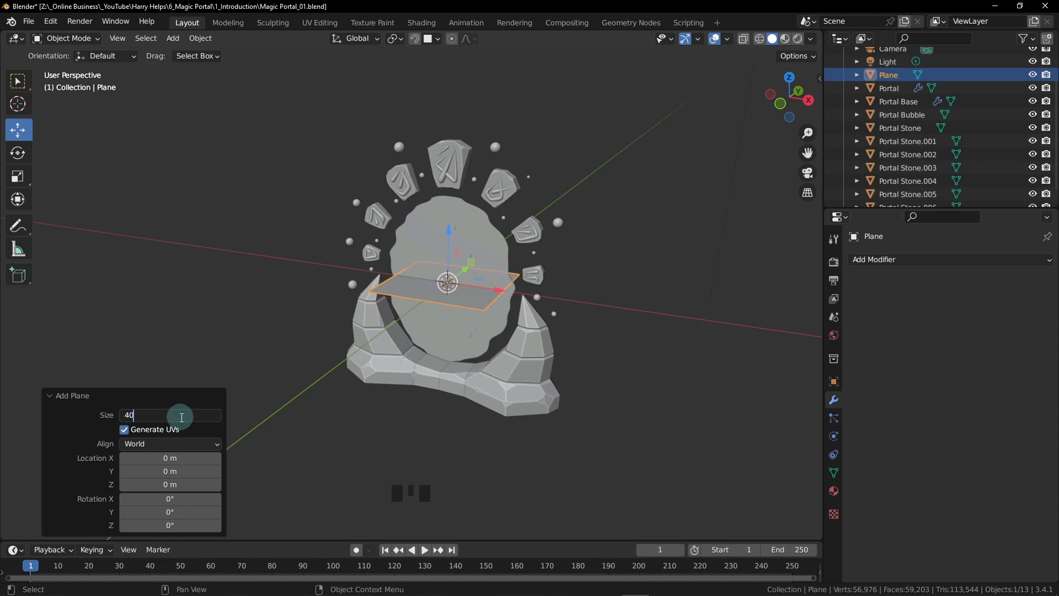
key("Return")
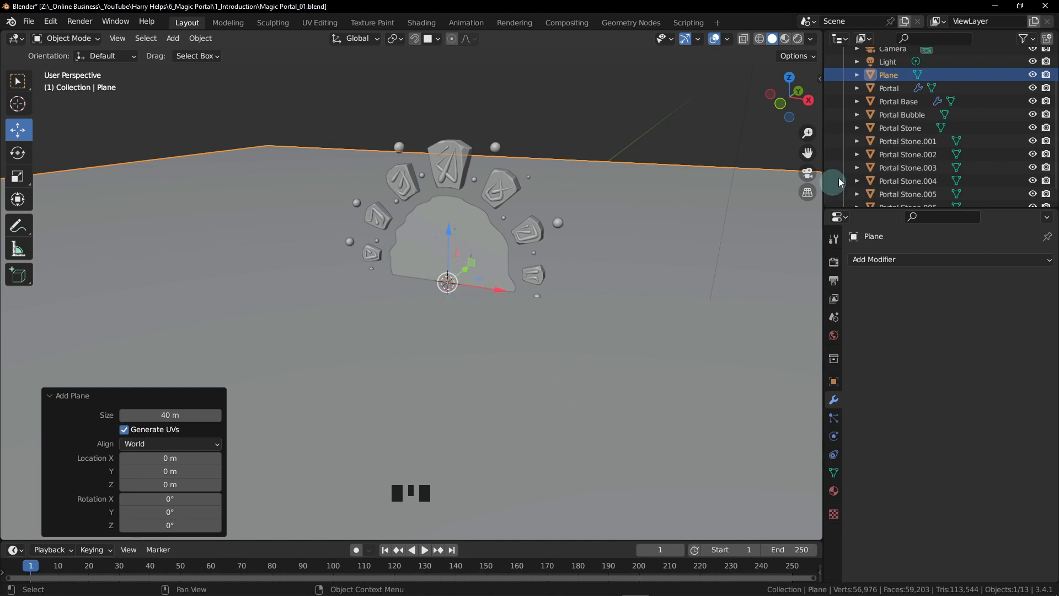
- Rename the new plane object as Ground
double_click(892, 74)
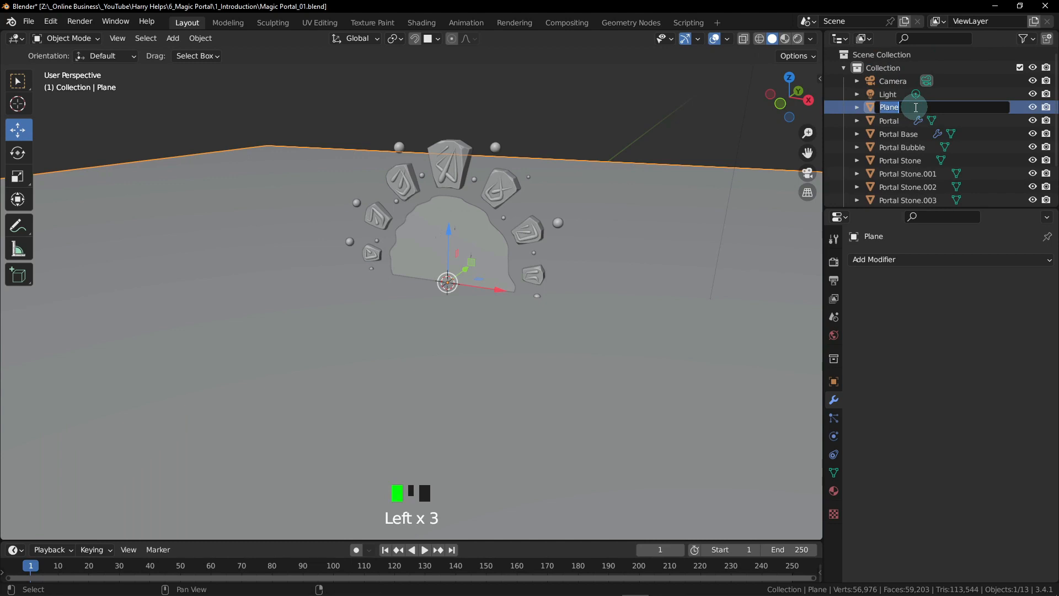
type("Grou")
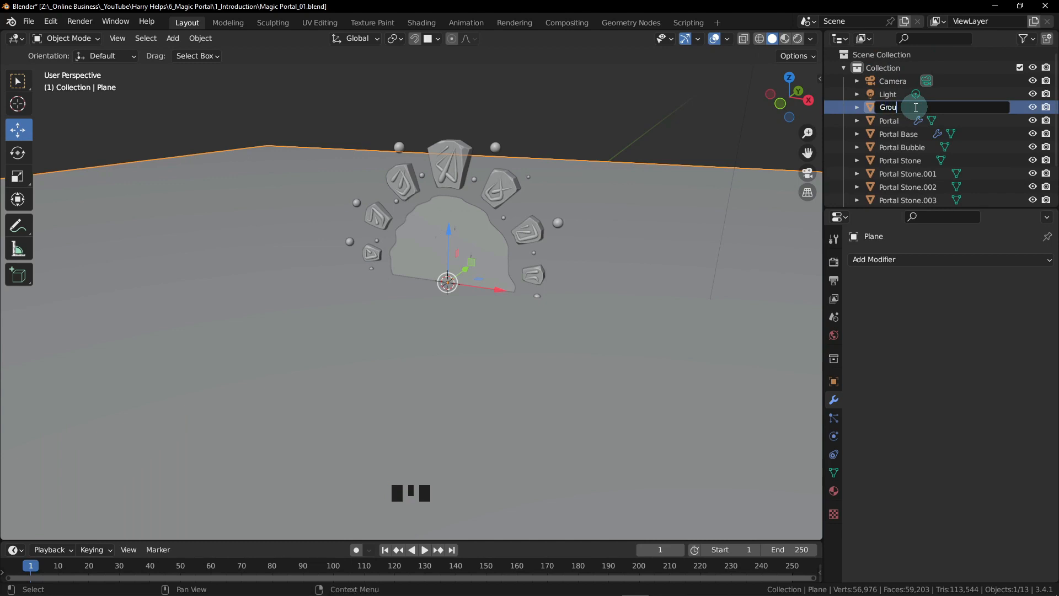
type("nd")
key("Return")
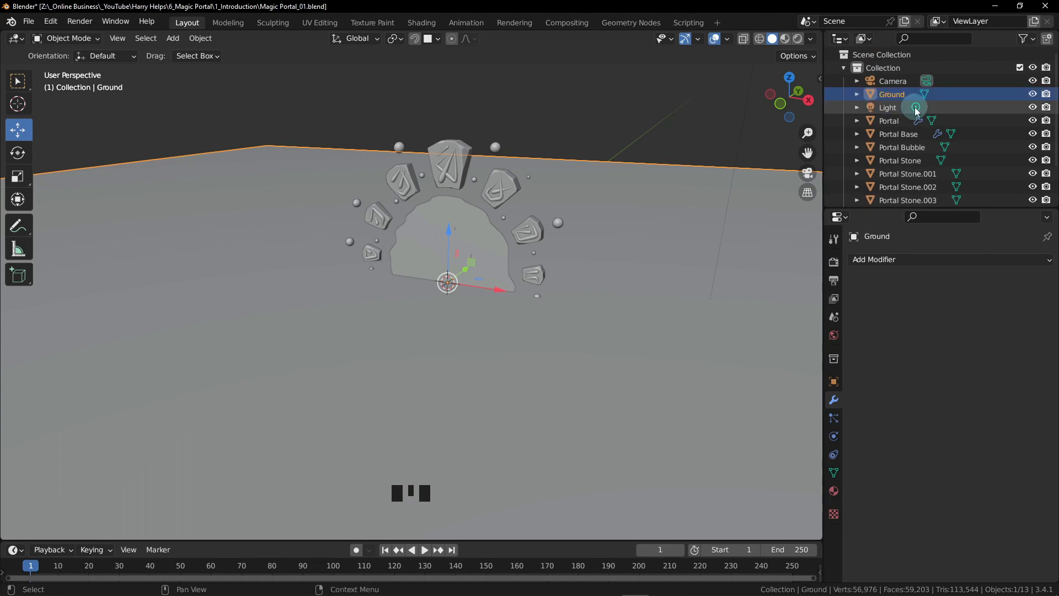
- Lower the Ground plane about 1.9 m along Z to the foot of the portal base
middle_click(465, 229, "alt")
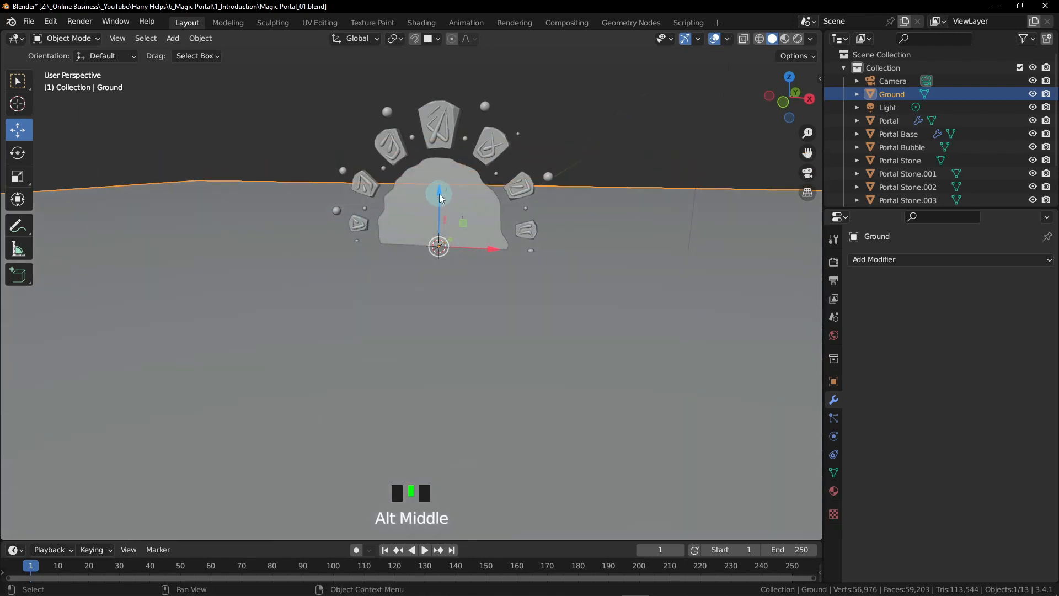
left_click_drag(439, 195, 448, 301)
scroll(484, 367, "up", 2)
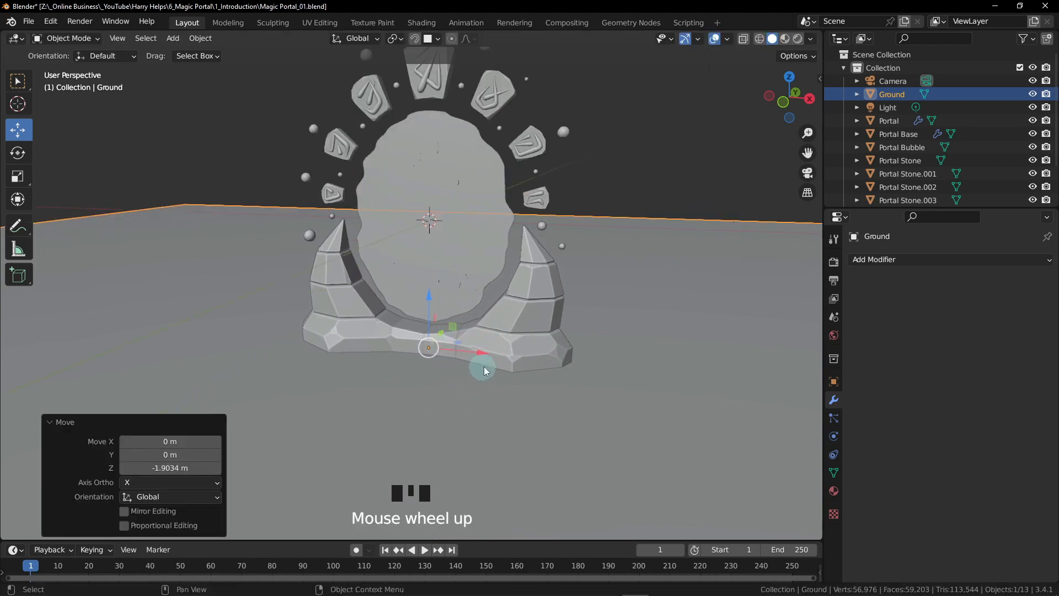
scroll(337, 331, "up", 2)
- Lower the Ground plane about 0.06 m further along Z and check its contact with the portal base from several angles
middle_click_drag(356, 334, 468, 271, "alt")
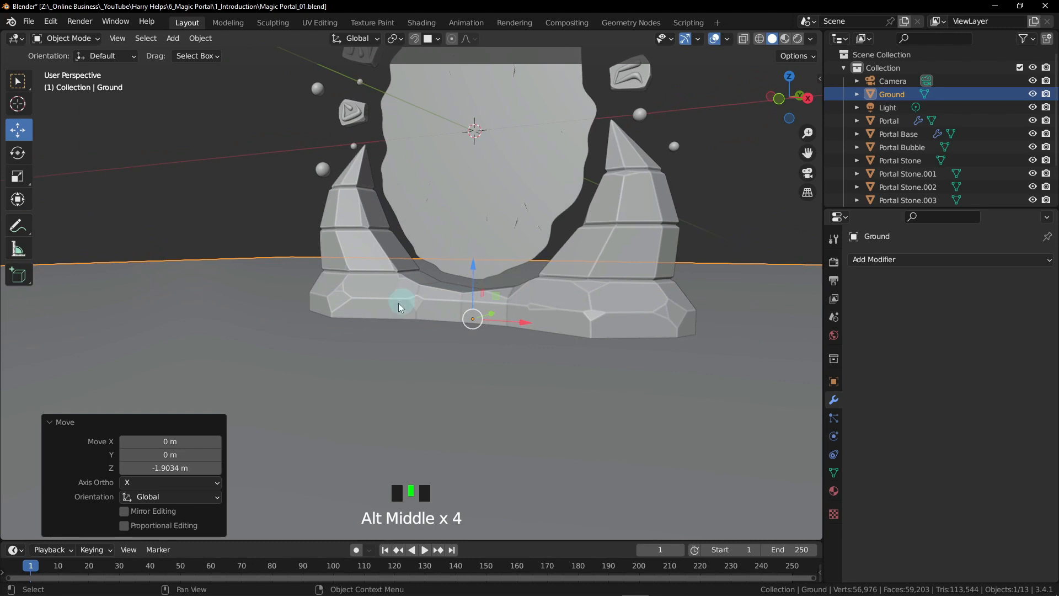
middle_click_drag(361, 315, 455, 318, "alt")
left_click_drag(478, 275, 479, 265)
middle_click_drag(479, 265, 331, 321, "alt")
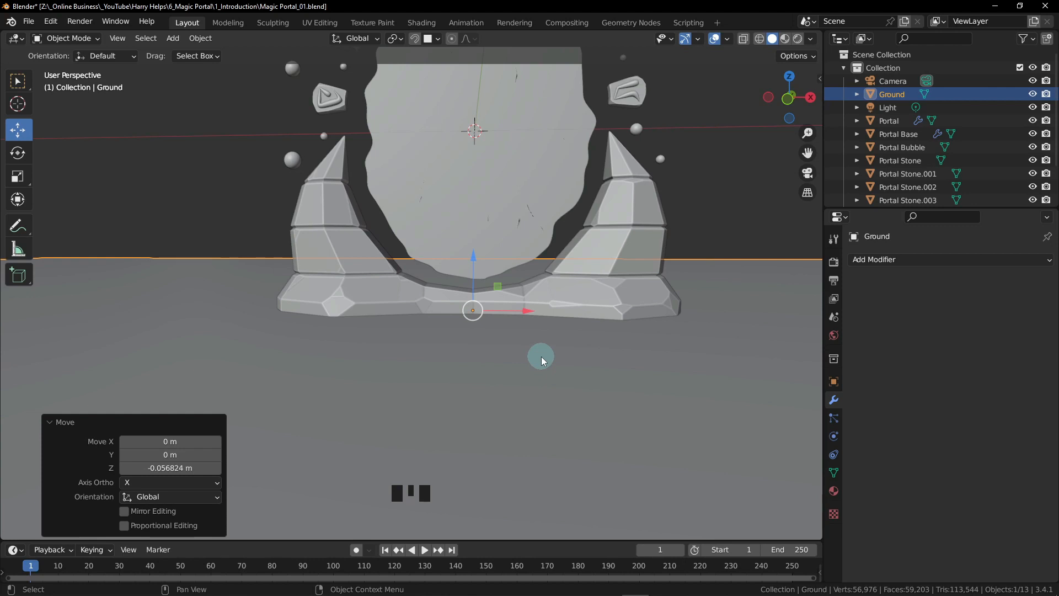
middle_click_drag(542, 357, 515, 336, "alt")
scroll(544, 403, "down", 2)
middle_click_drag(544, 402, 440, 356)
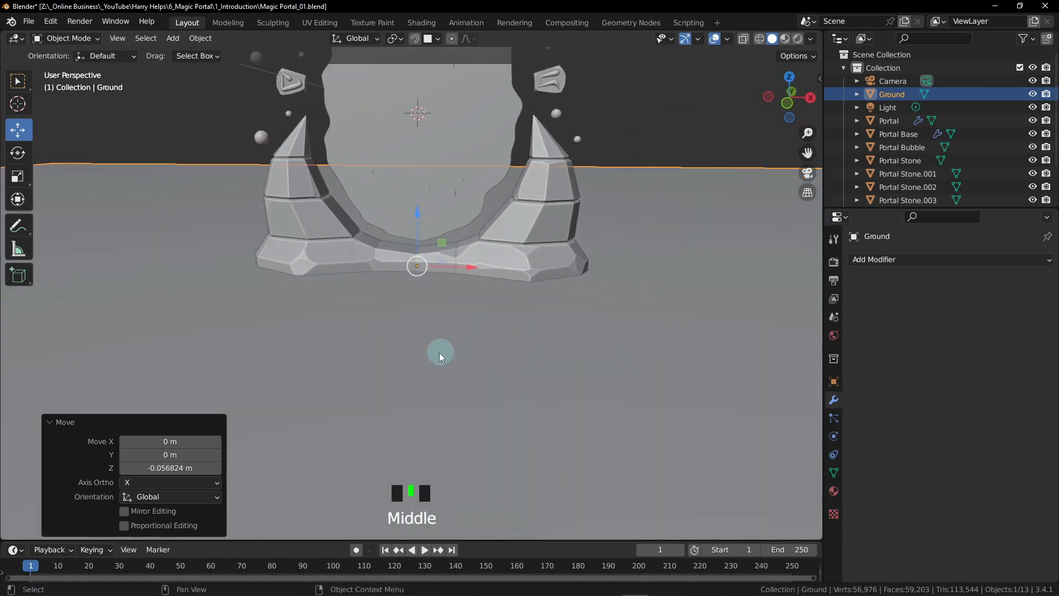
- Add a mesh cube at the world origin and set its size to 0.65 m
key("shift+a")
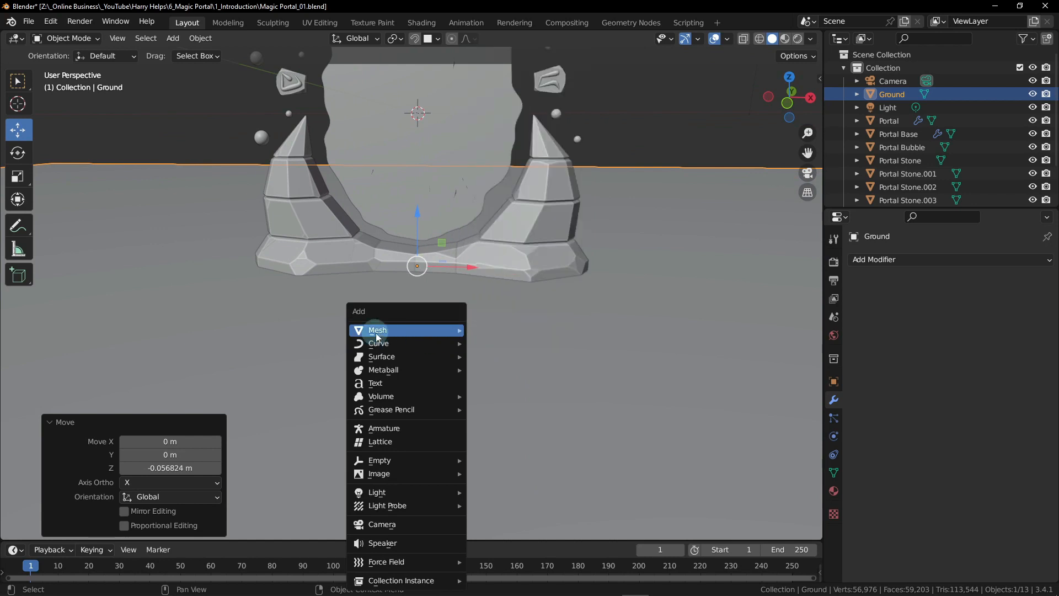
mouse_move(405, 335)
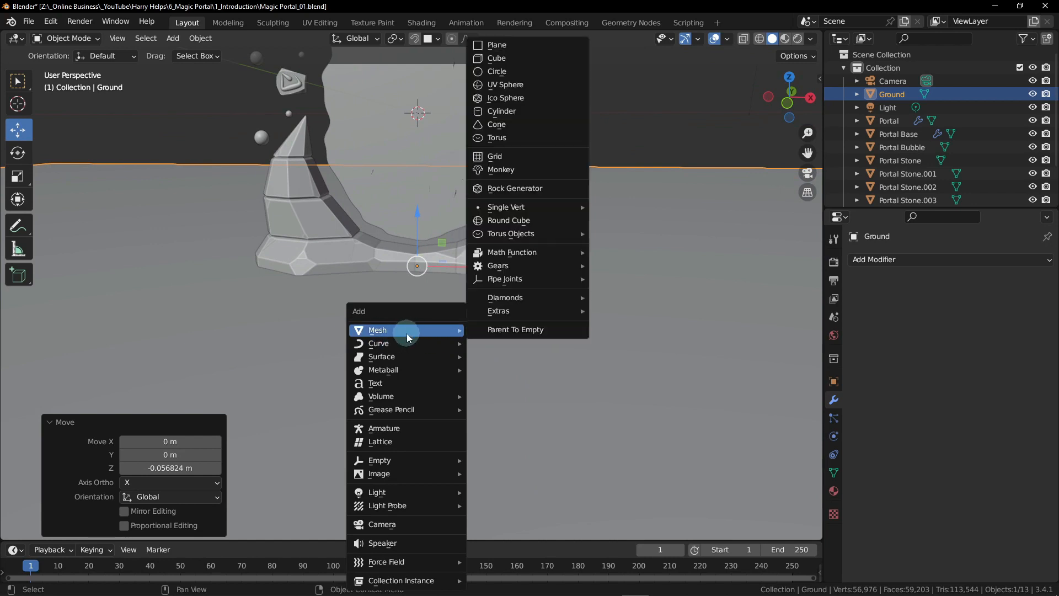
left_click(505, 59)
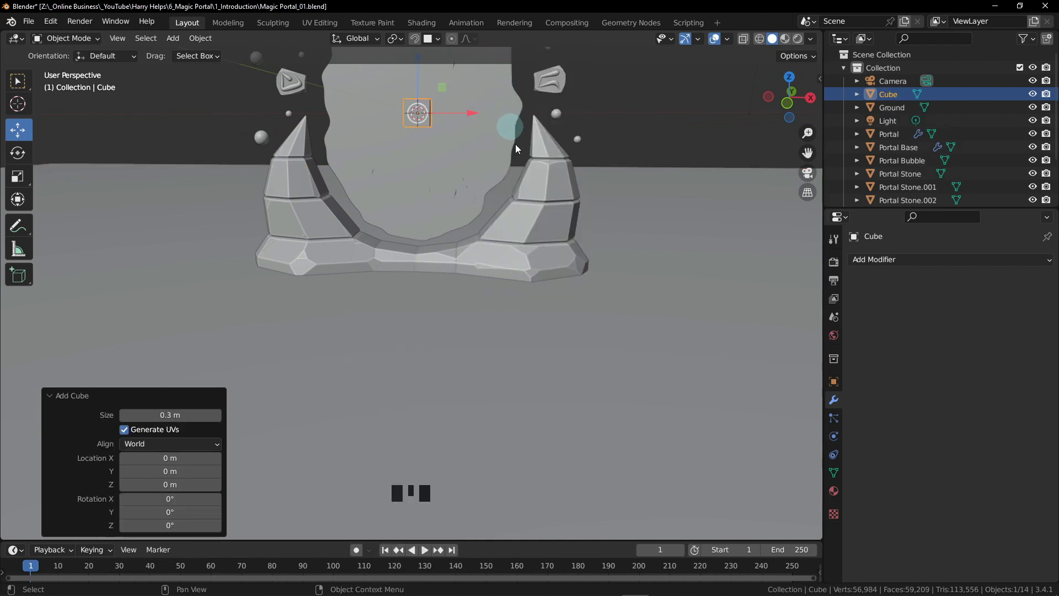
left_click(182, 419)
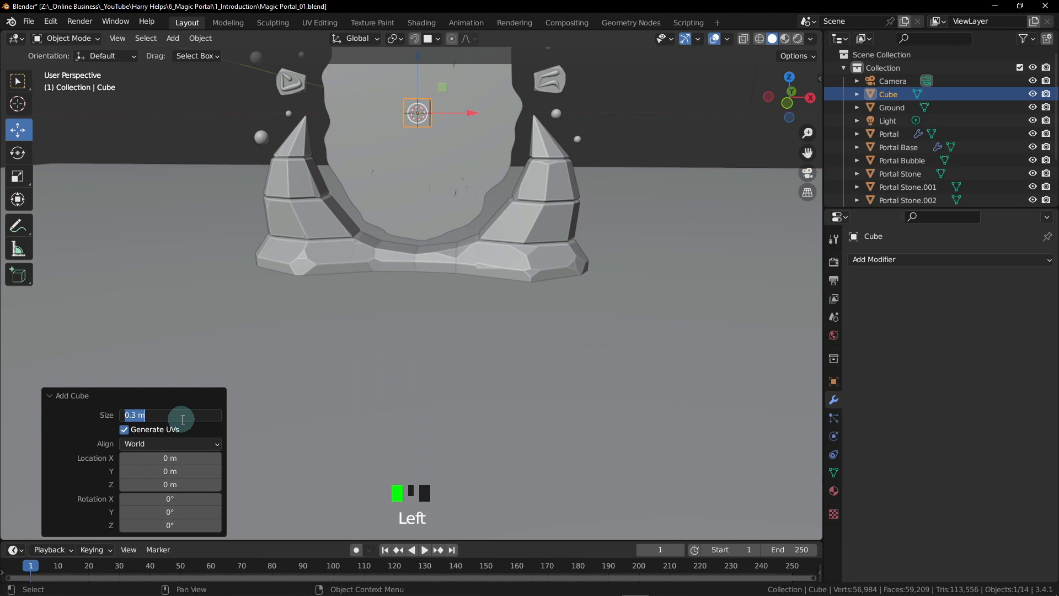
type(".65")
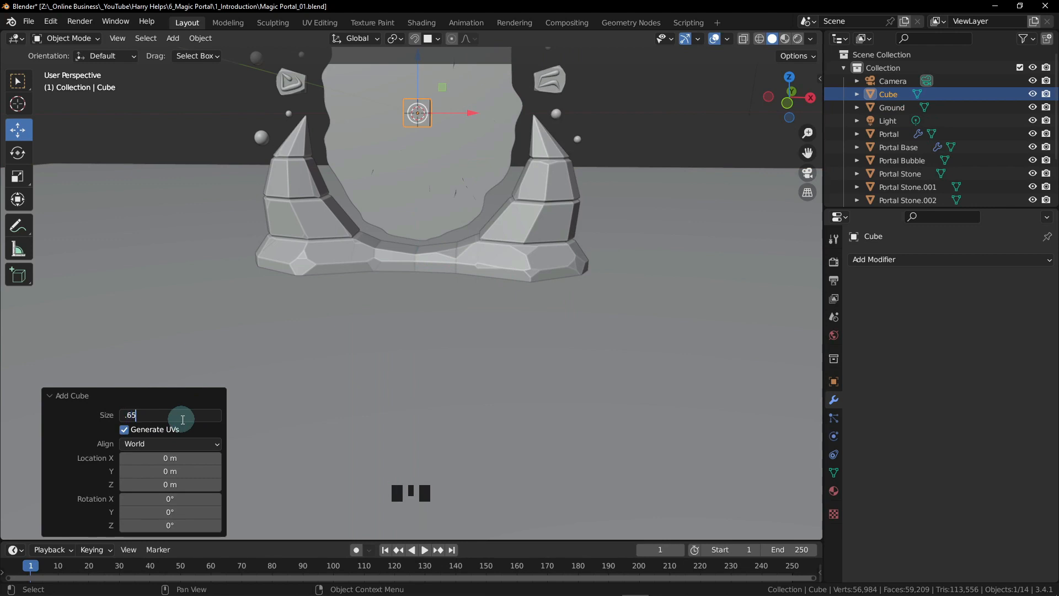
key("Return")
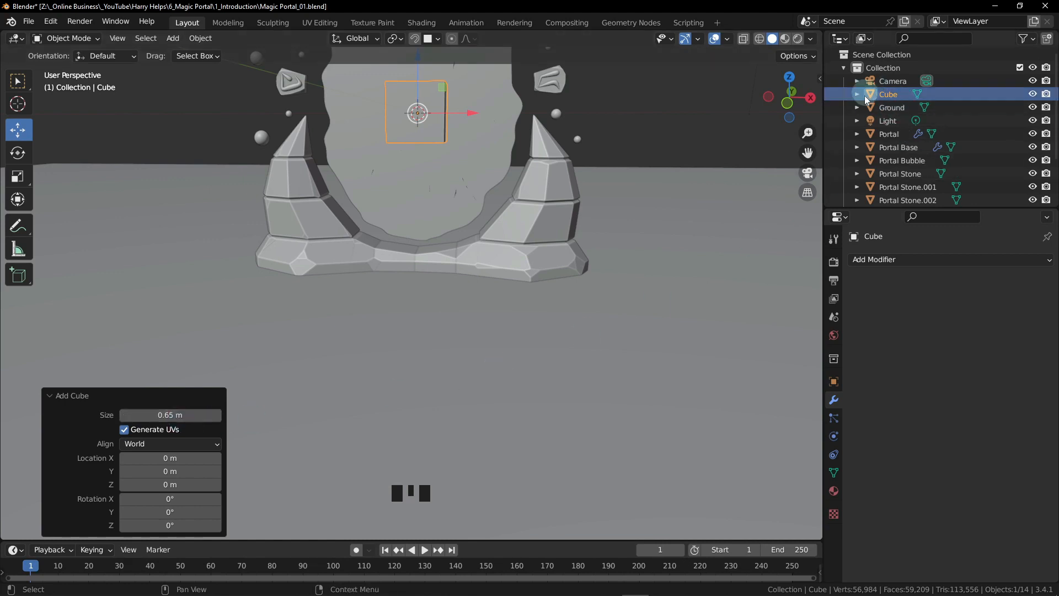
- Rename the new cube object as Cobblestone
left_click(893, 95)
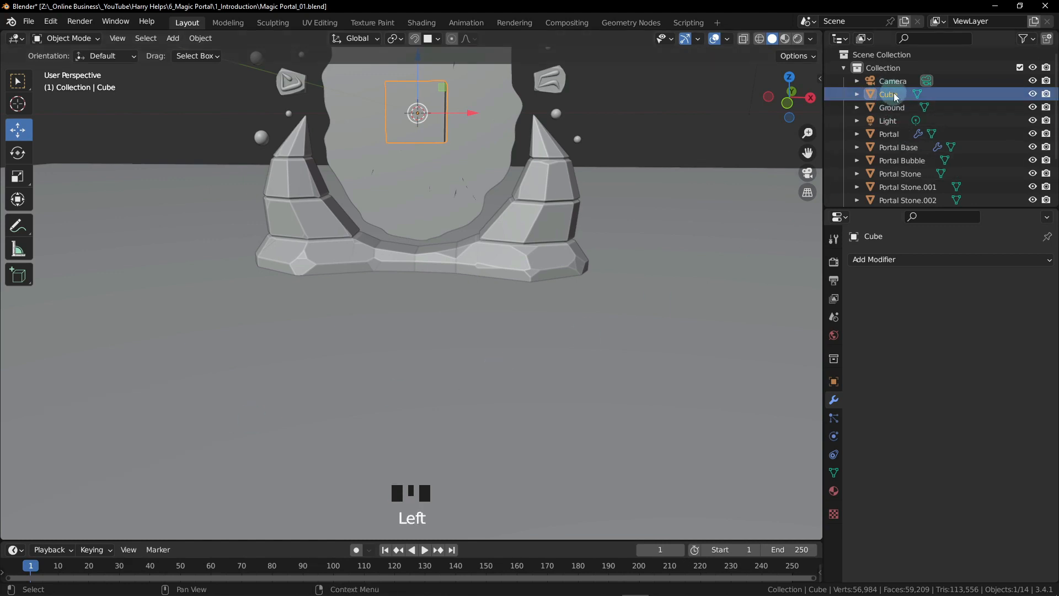
double_click(894, 94)
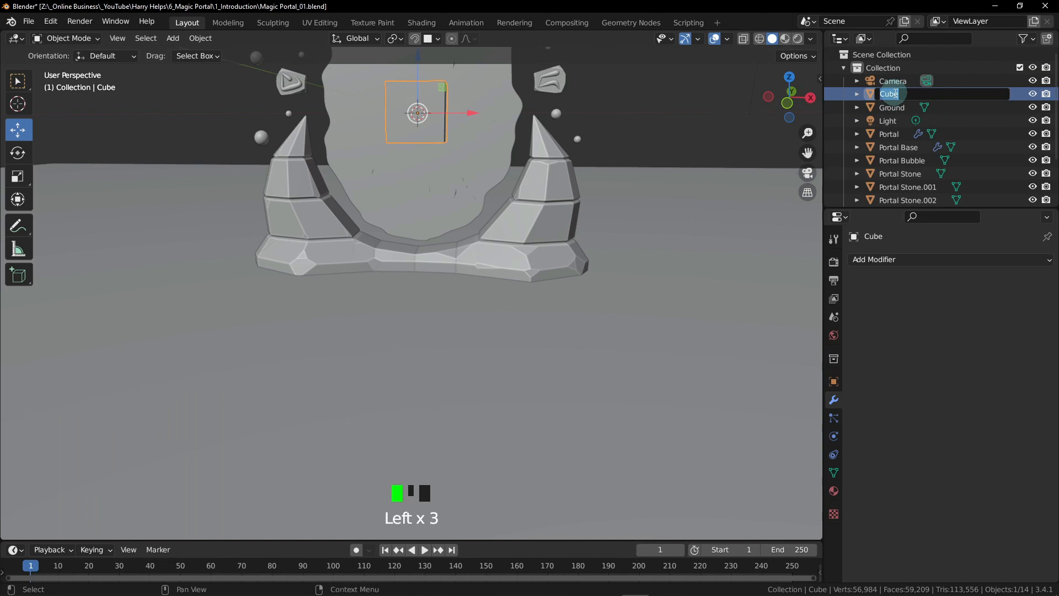
type("Cobble")
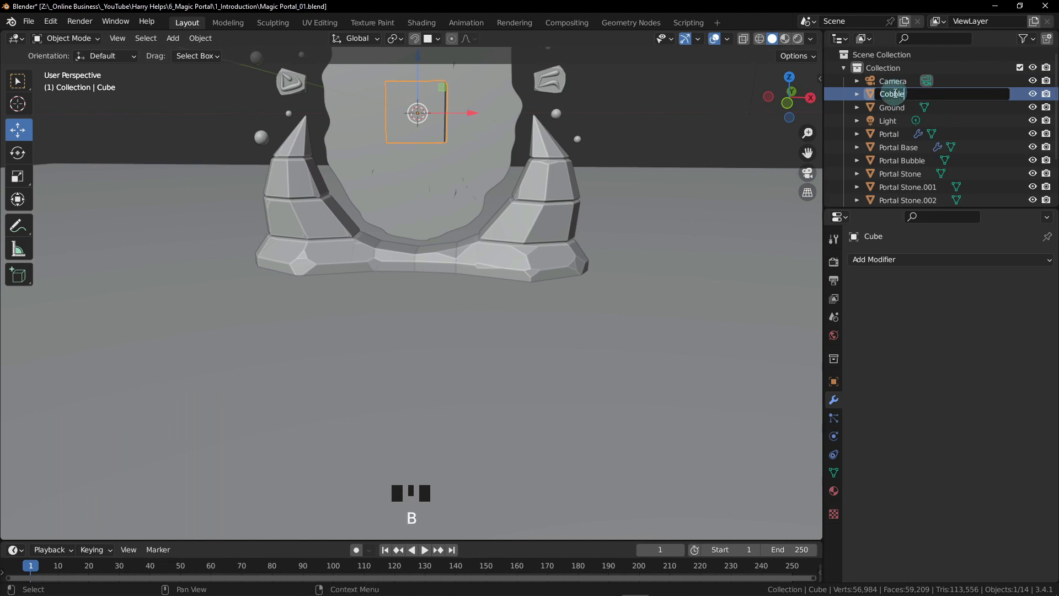
type("stone")
key("Return")
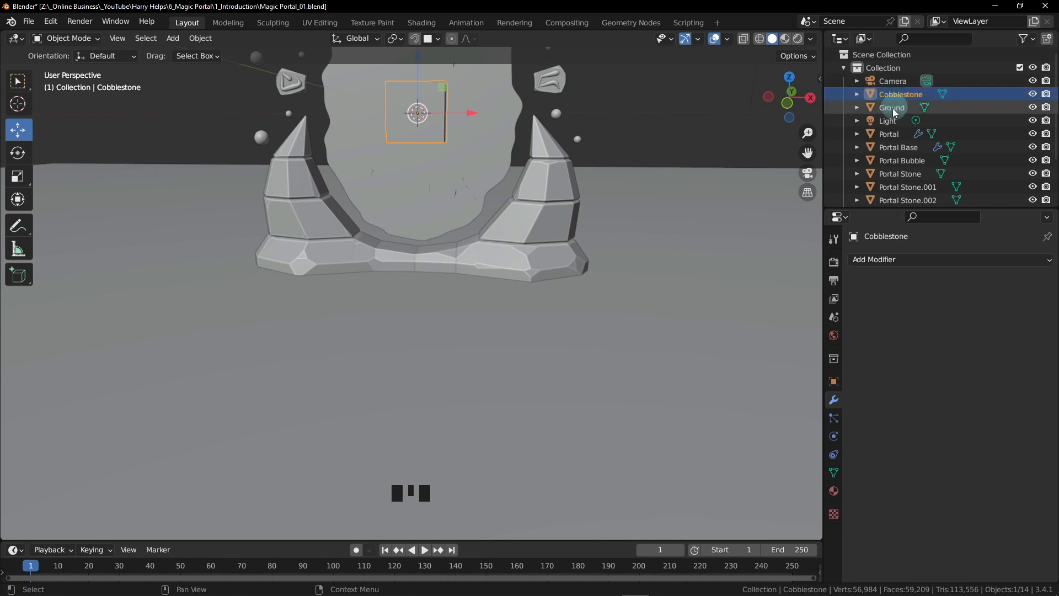
- Move the cobblestone about 0.84 m forward along negative Y and 2.07 m down, partly sunk into the ground in front of the portal base
middle_click_drag(558, 184, 491, 112, "alt")
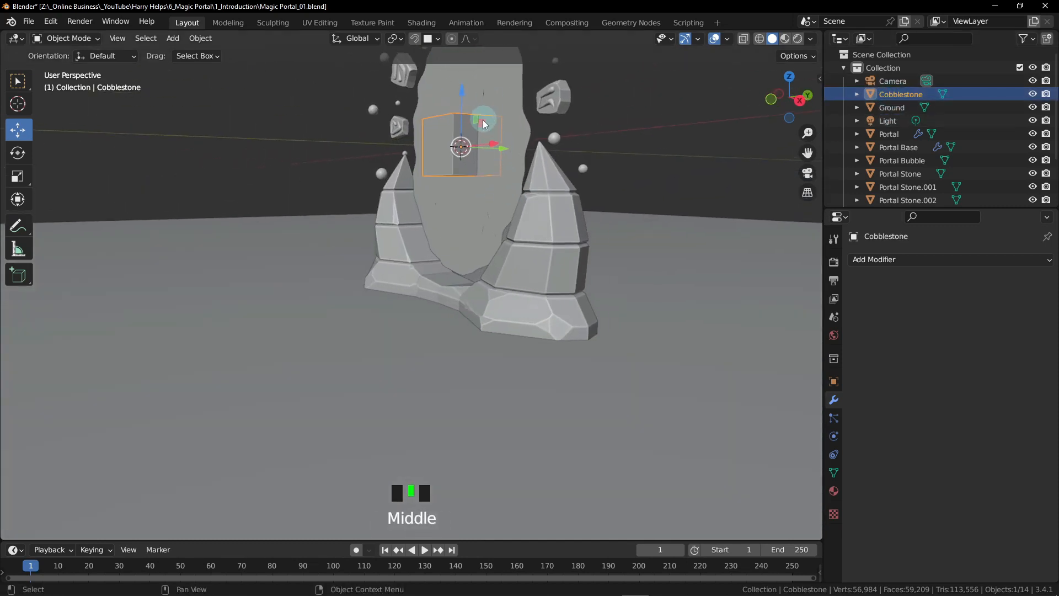
left_click_drag(484, 124, 419, 308)
middle_click_drag(389, 369, 414, 351, "alt")
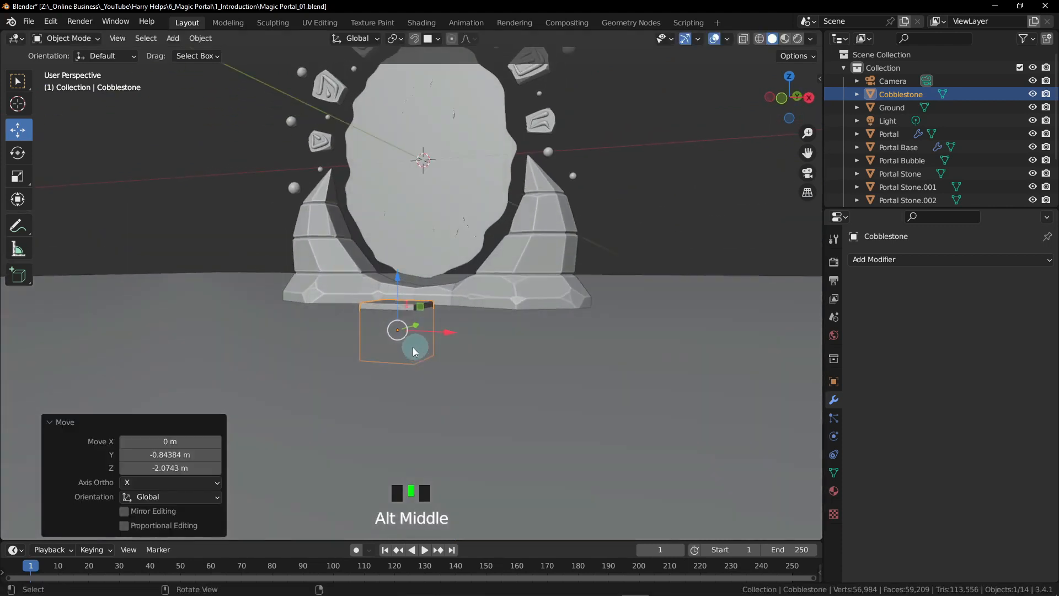
middle_click(445, 344, "alt")
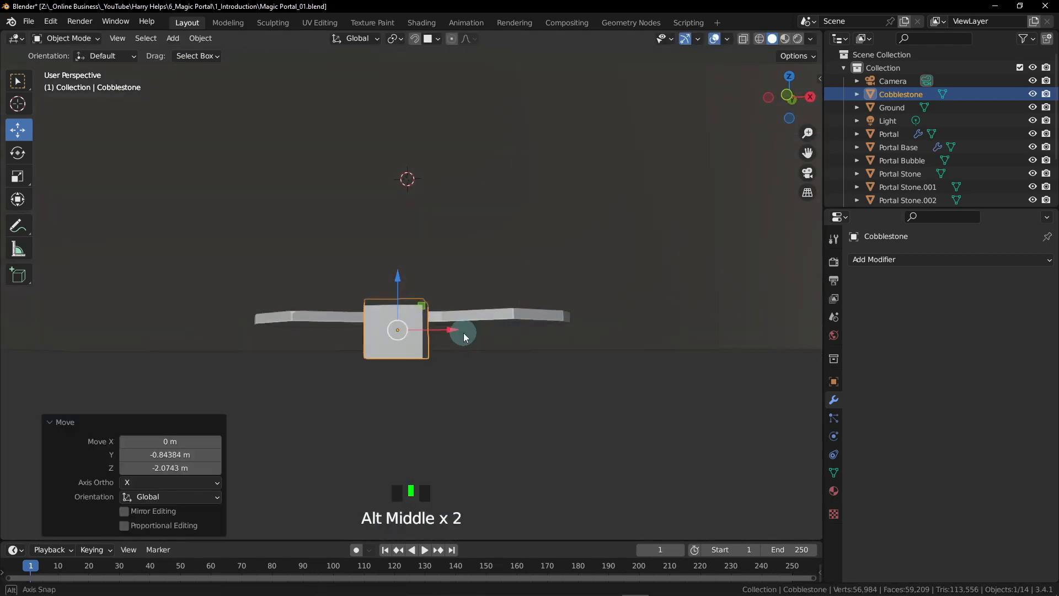
middle_click(531, 312, "alt")
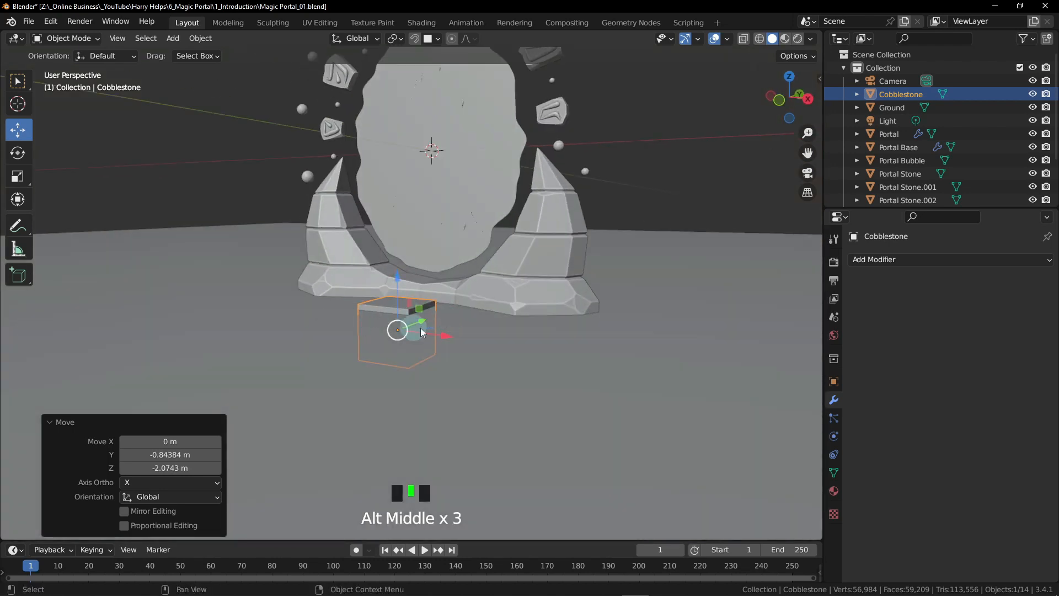
- Fine-tune the cobblestone's height by lowering it about 0.014 m and raising it about 0.009 m, leaving a thin slab above the ground
scroll(479, 362, "up", 2)
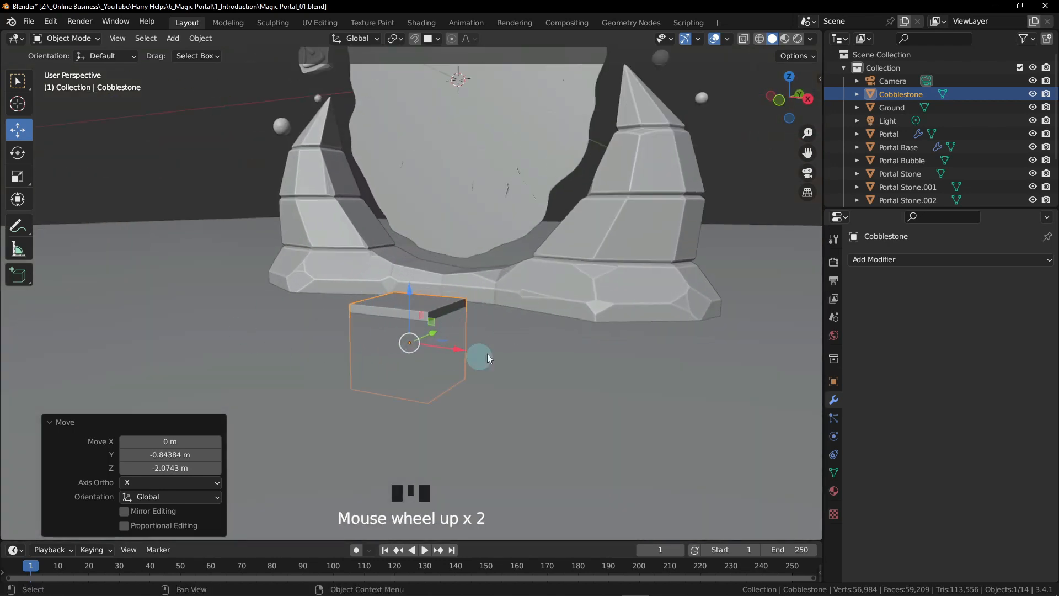
scroll(397, 320, "up", 2)
scroll(418, 353, "down", 1)
scroll(433, 342, "up", 1)
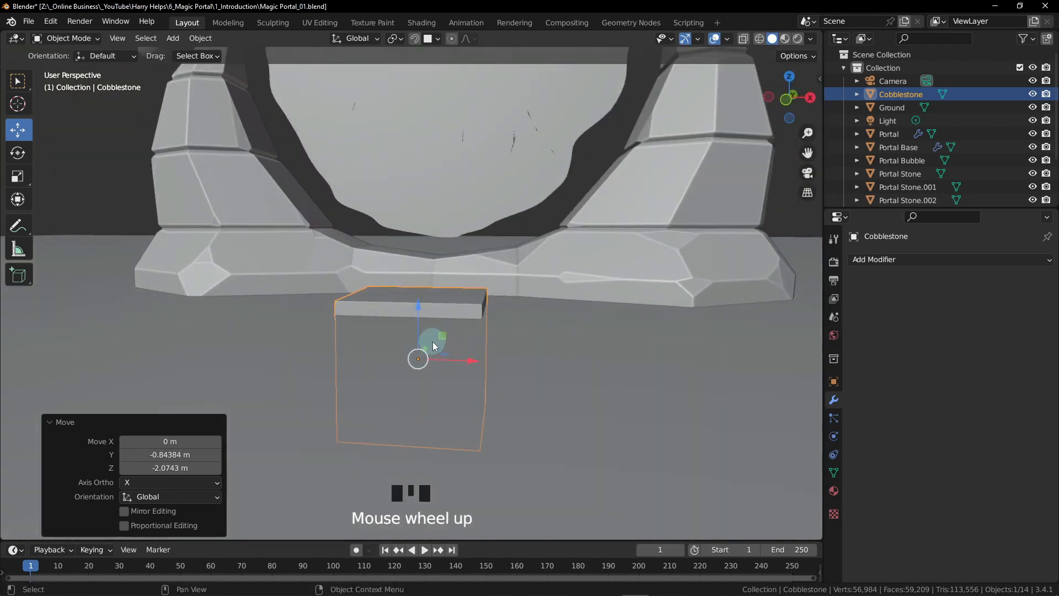
left_click_drag(421, 318, 421, 319)
middle_click_drag(531, 310, 425, 329, "alt")
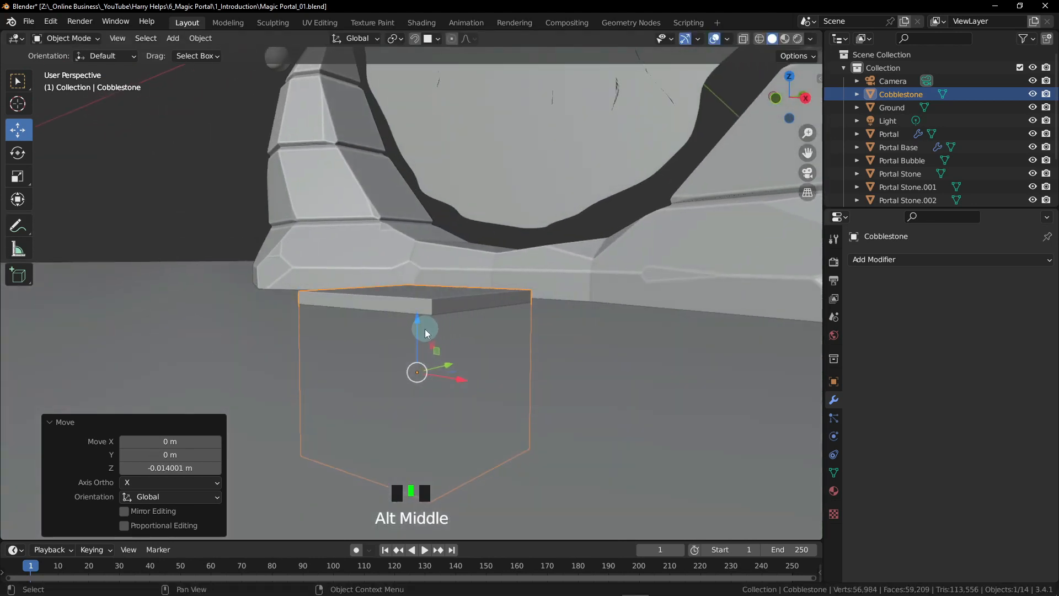
left_click_drag(418, 333, 418, 328)
- Move the cobblestone about 0.24 m along negative Y, away from the portal base, and check the gap from above
middle_click_drag(521, 298, 568, 335, "alt")
scroll(511, 253, "down", 2)
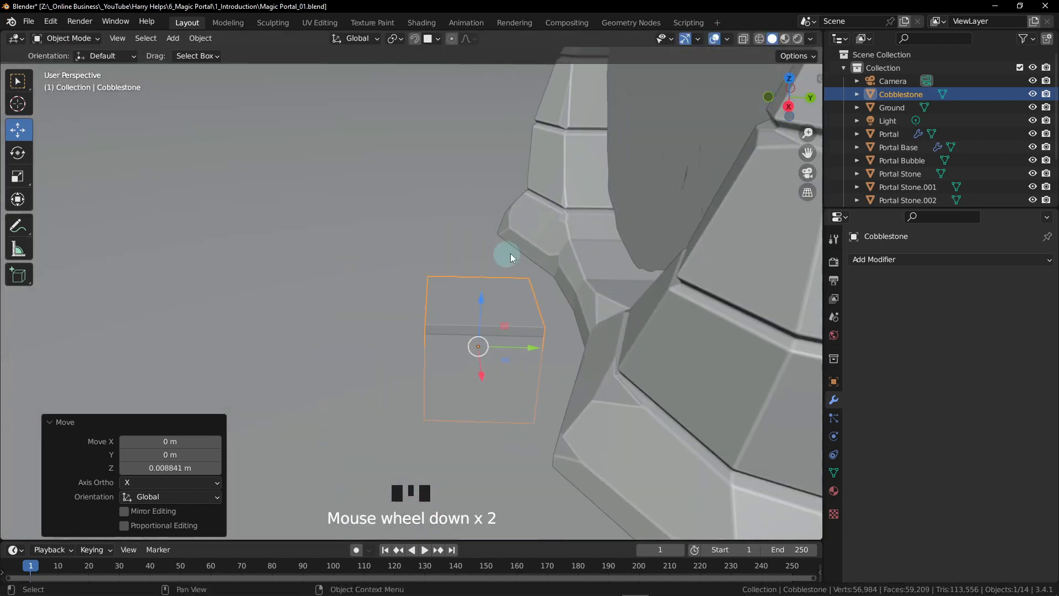
left_click_drag(525, 349, 483, 345)
middle_click_drag(483, 345, 555, 259, "alt")
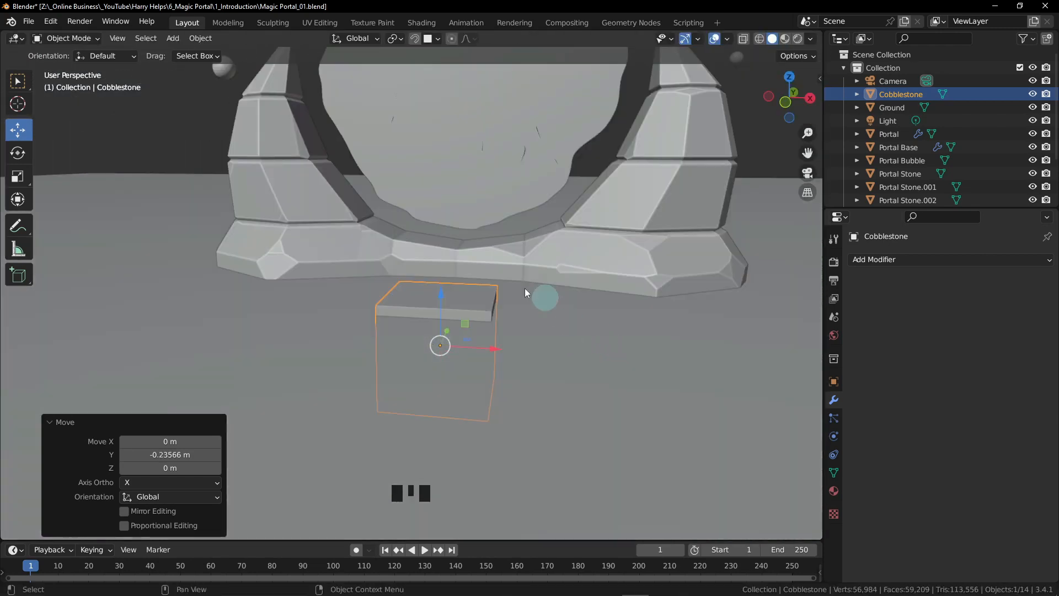
middle_click_drag(544, 312, 386, 323, "alt")
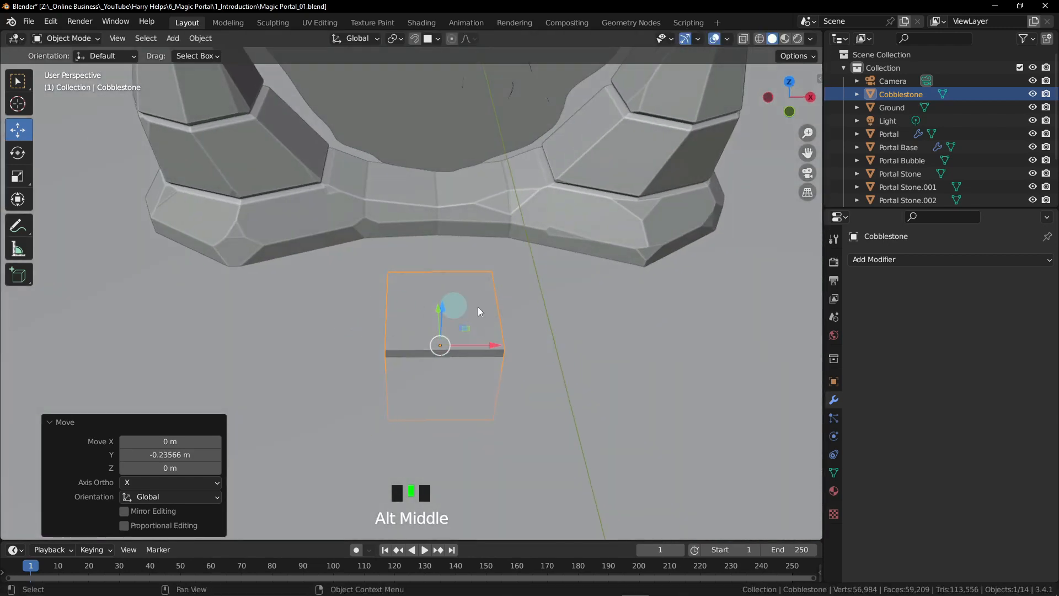
middle_click_drag(542, 335, 536, 347)
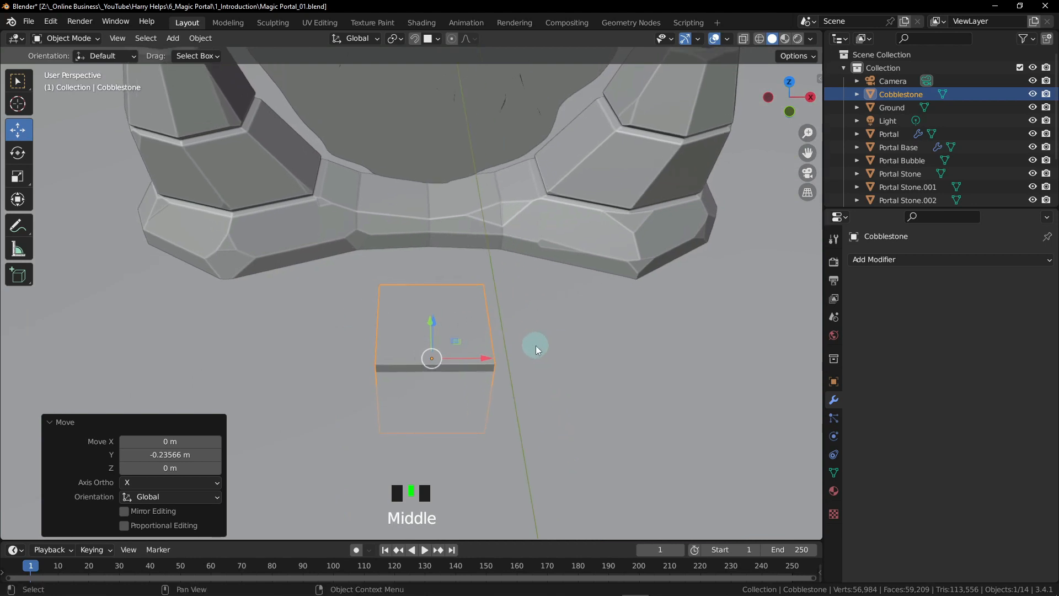
- Scale the cobblestone along the global X axis by a factor of 2
key("s")
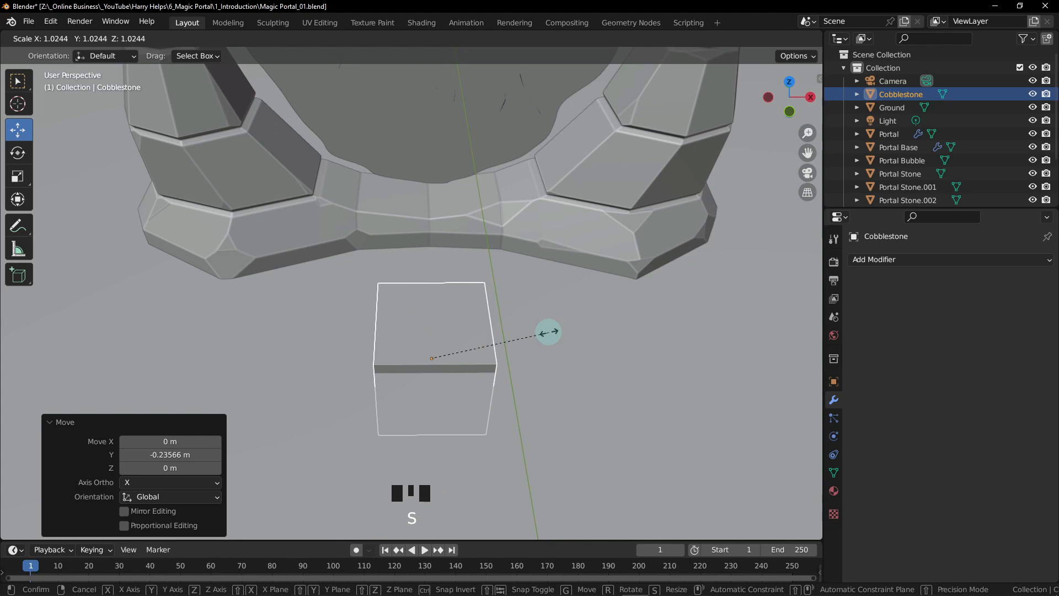
key("x")
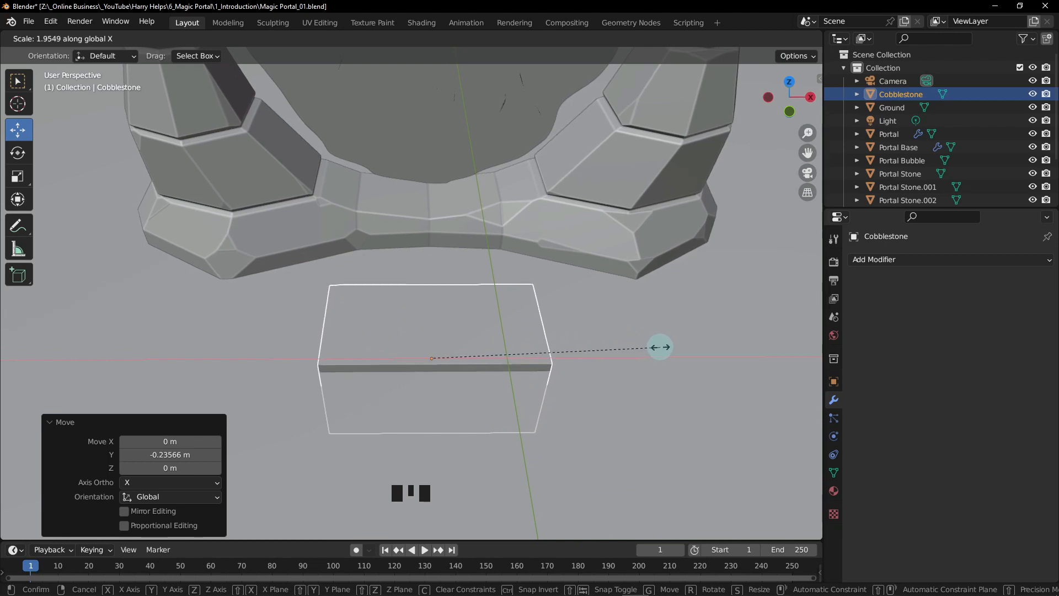
left_click(660, 352)
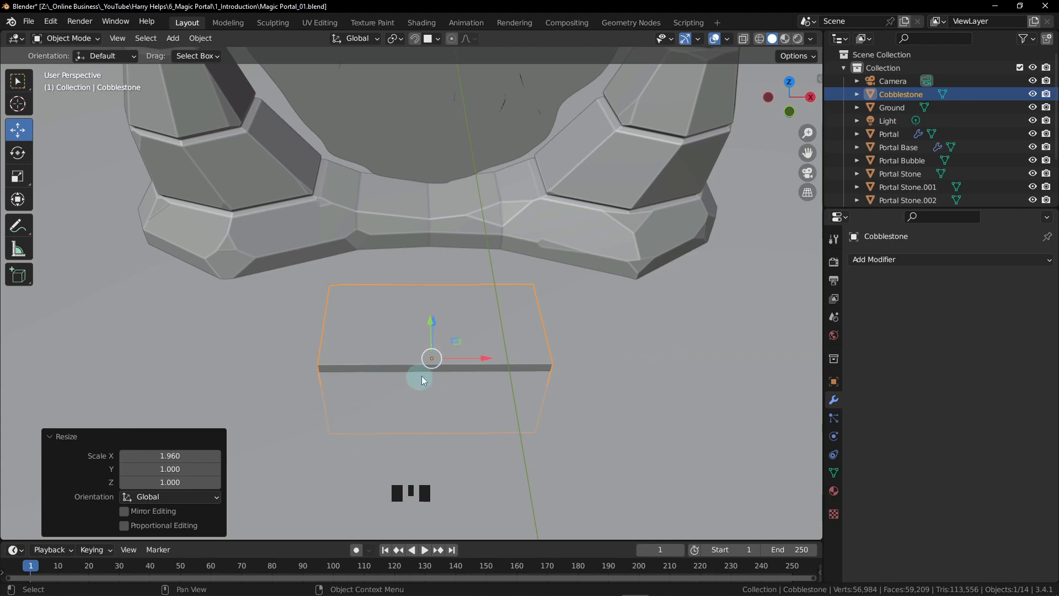
left_click(180, 459)
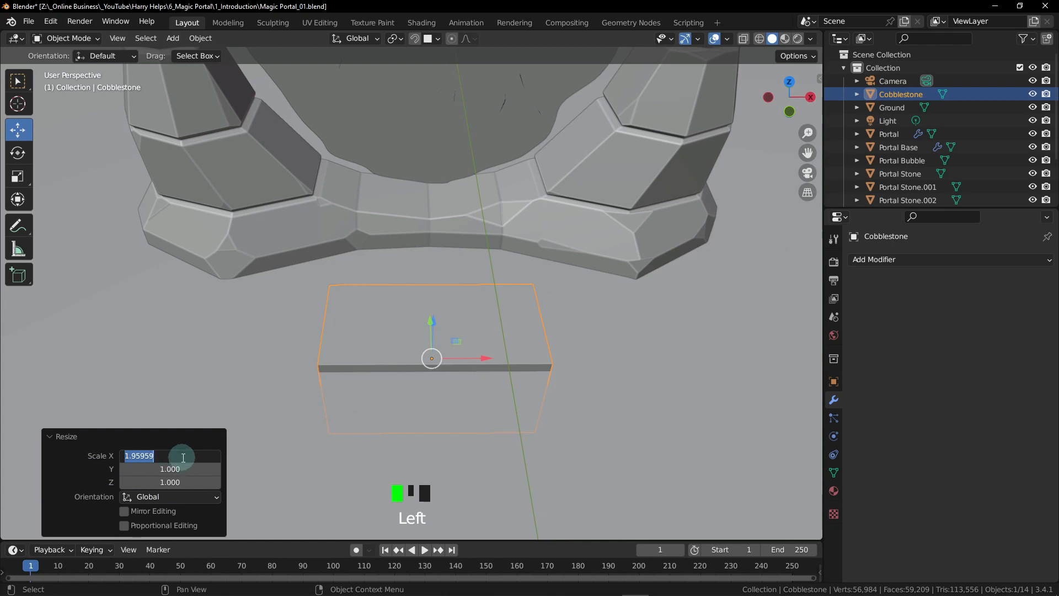
type("2")
key("Return")
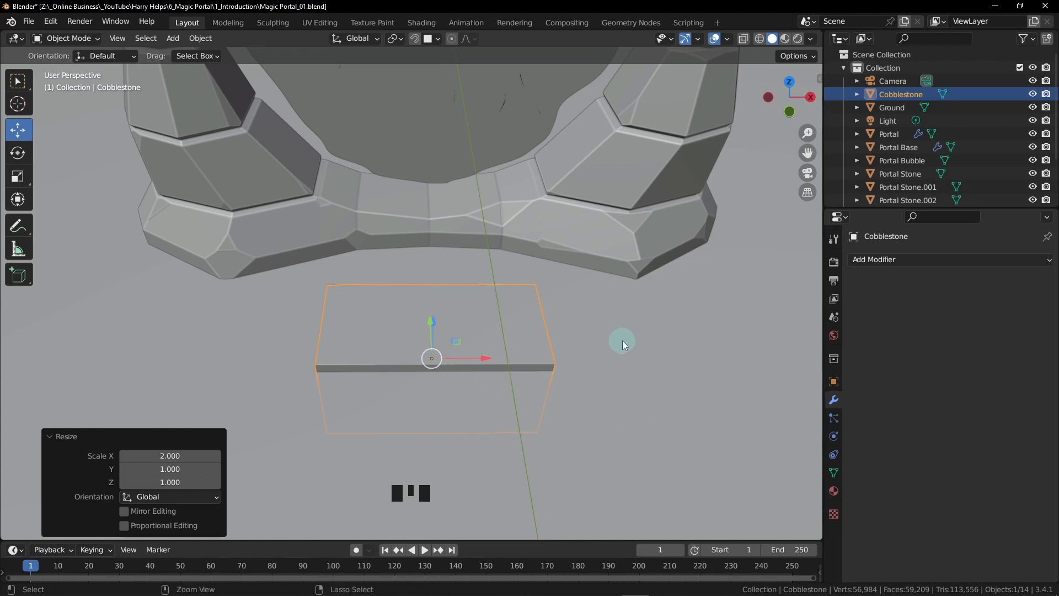
- Apply the scale transform of the stretched cobblestone
key("ctrl+a")
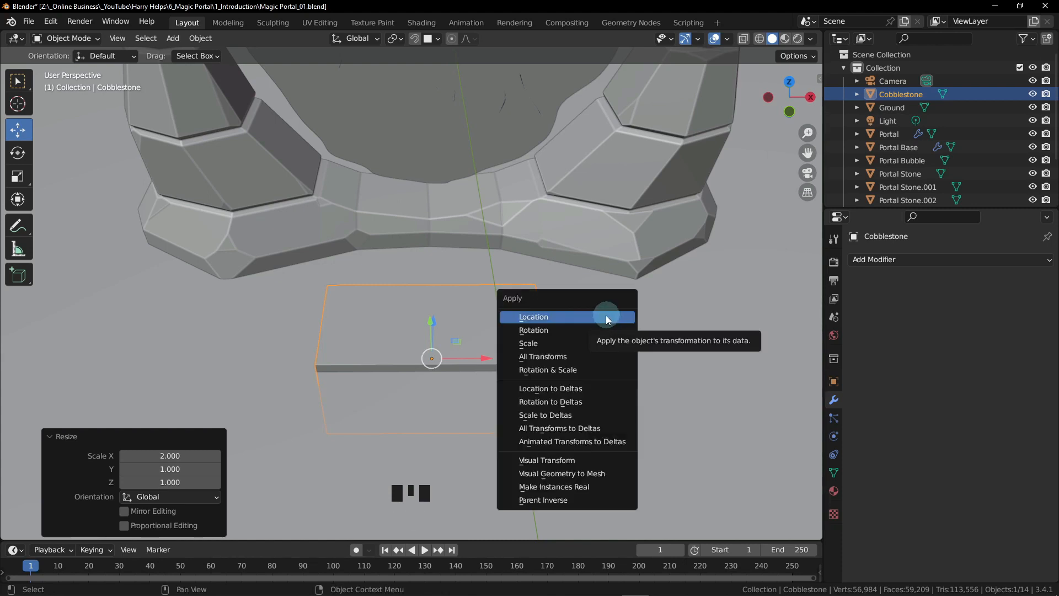
left_click(550, 347)
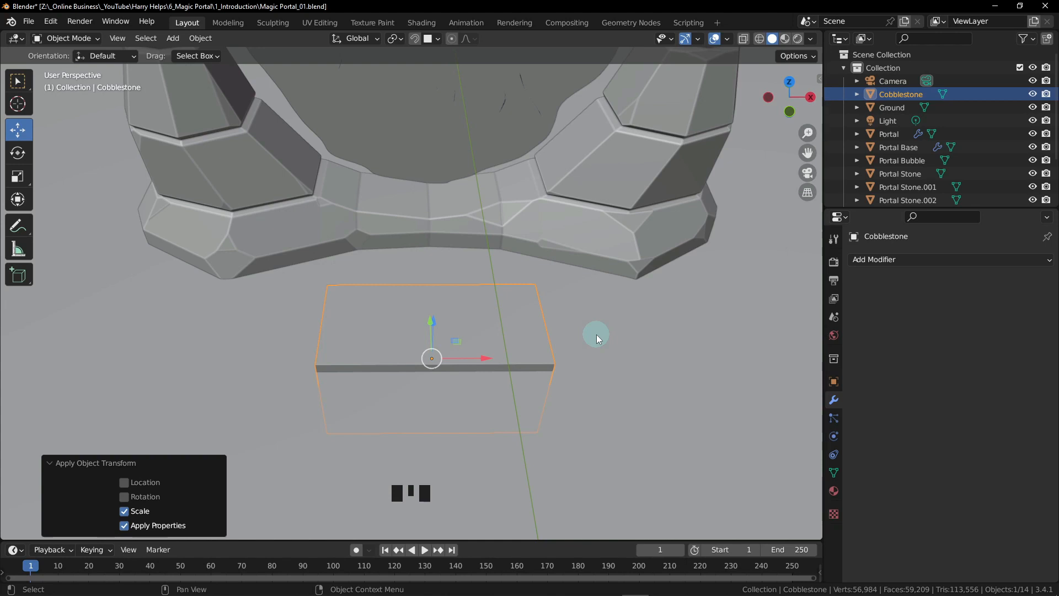
middle_click(606, 333, "alt")
scroll(607, 333, "down", 2)
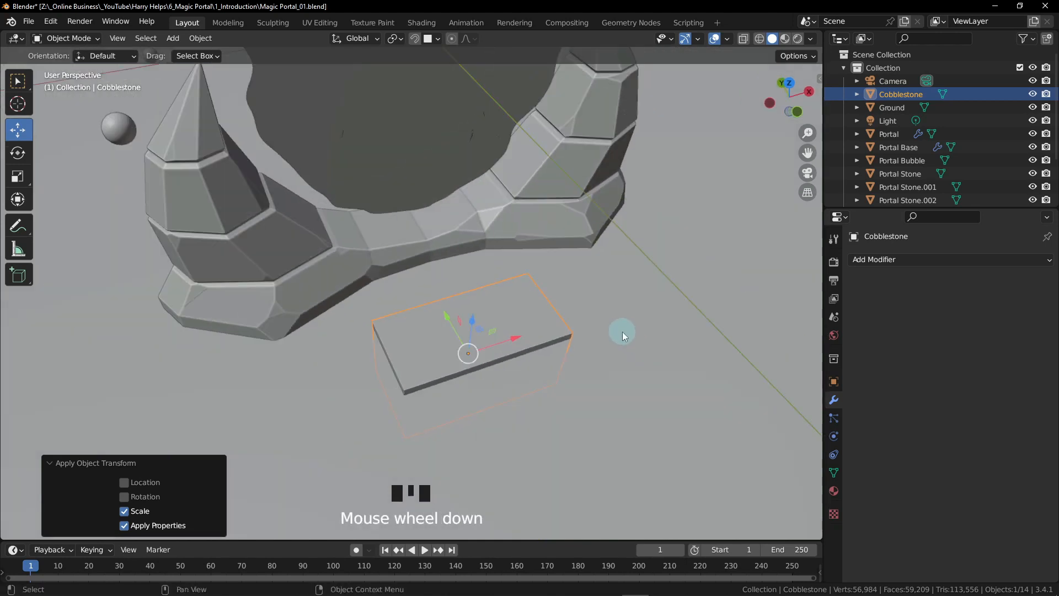
middle_click_drag(622, 332, 560, 385)
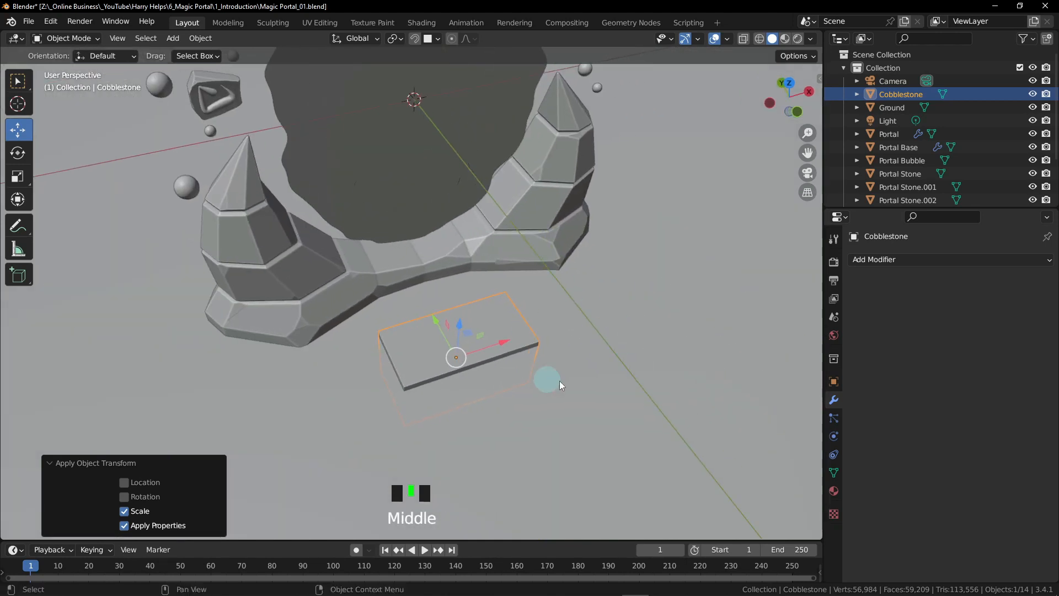
middle_click(652, 305, "alt")
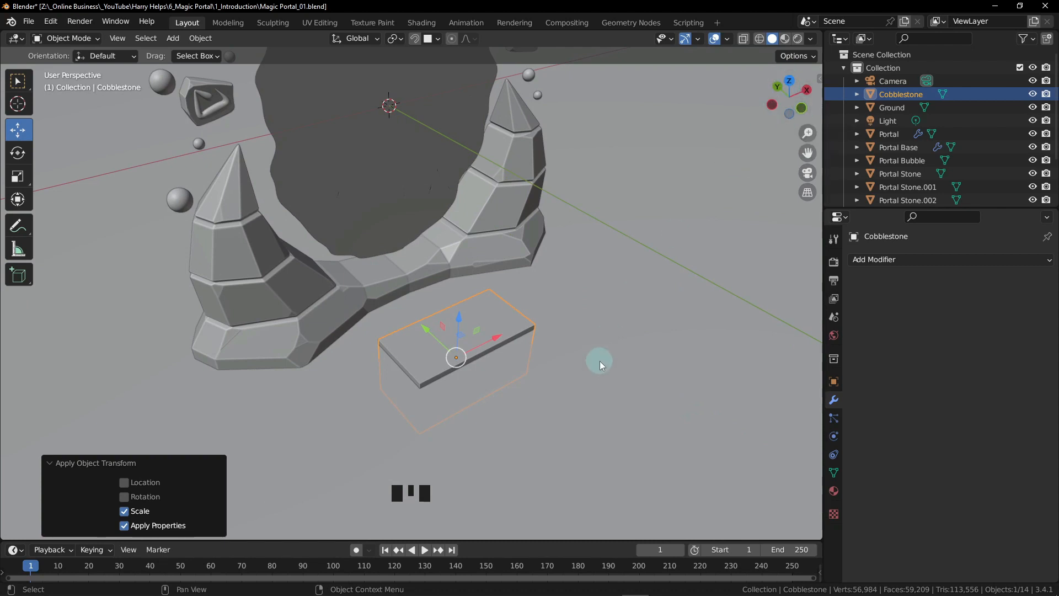
- In the top view, move the cobblestone about 0.85 m along negative X and 0.64 m along positive Y, against the portal base
key("grave")
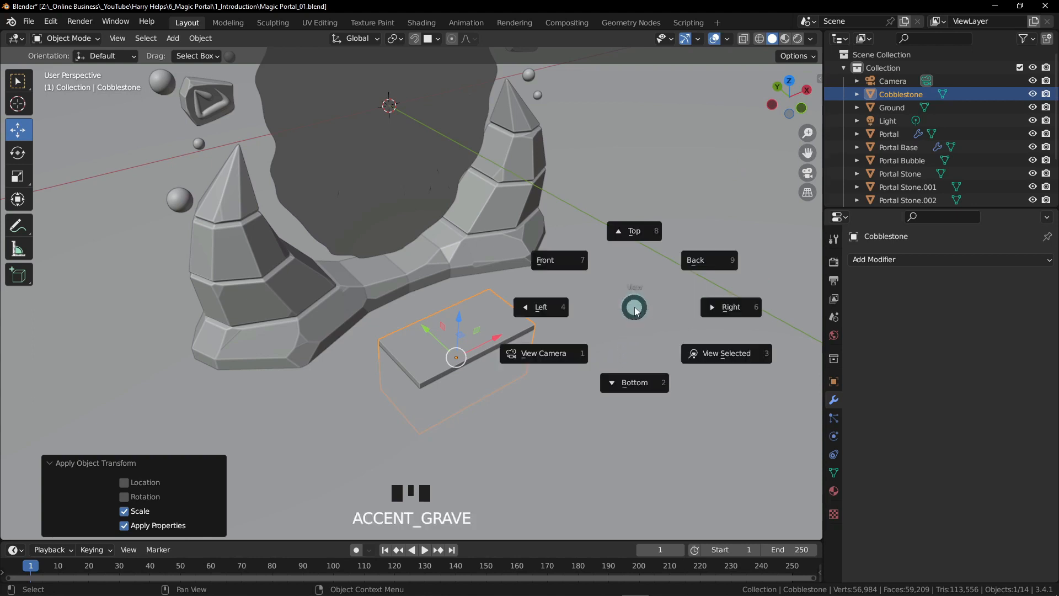
left_click(635, 232)
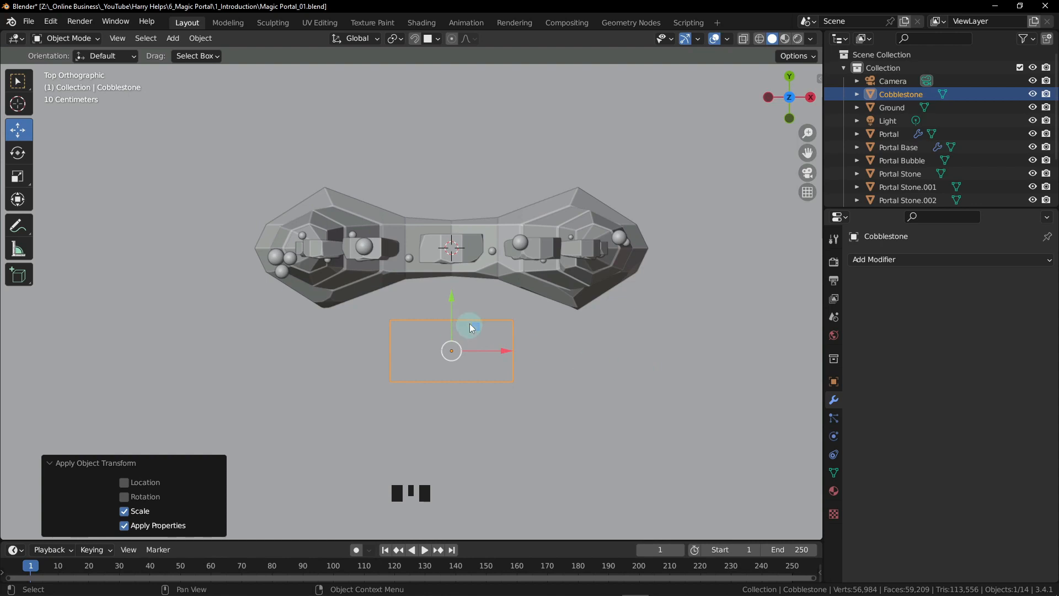
left_click_drag(475, 327, 393, 266)
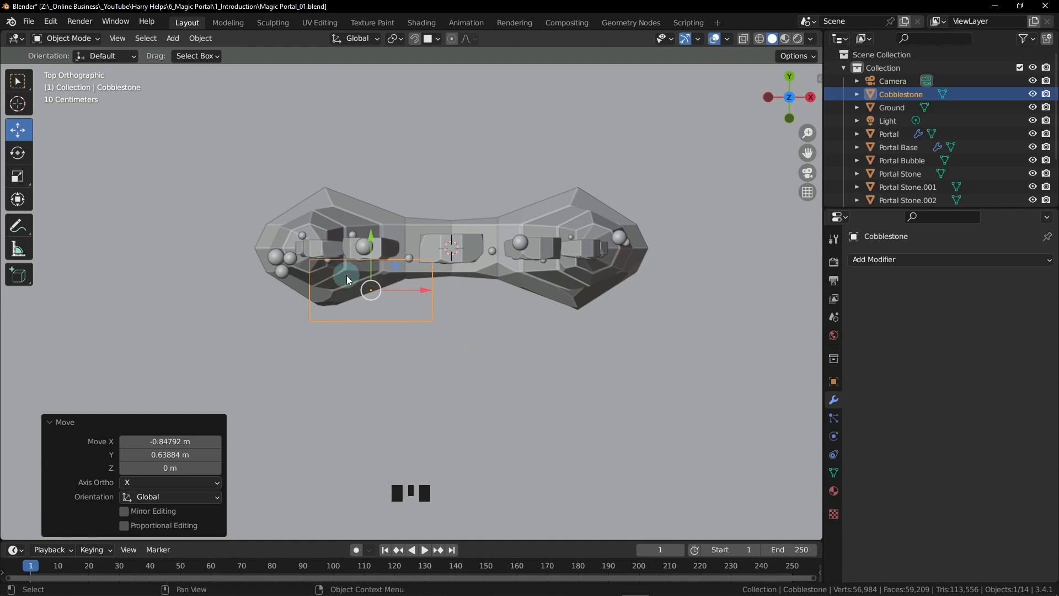
- Duplicate the cobblestone 15 times, placing the copies in loose staggered rows in front of and beside the portal base
scroll(463, 321, "down", 1)
scroll(463, 319, "down", 2)
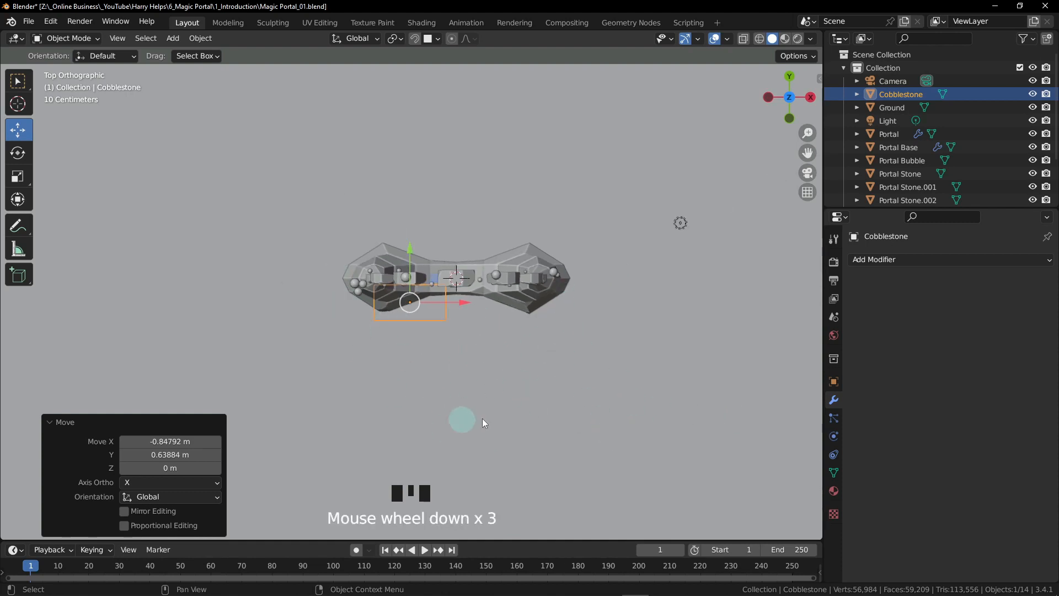
middle_click_drag(483, 420, 584, 326)
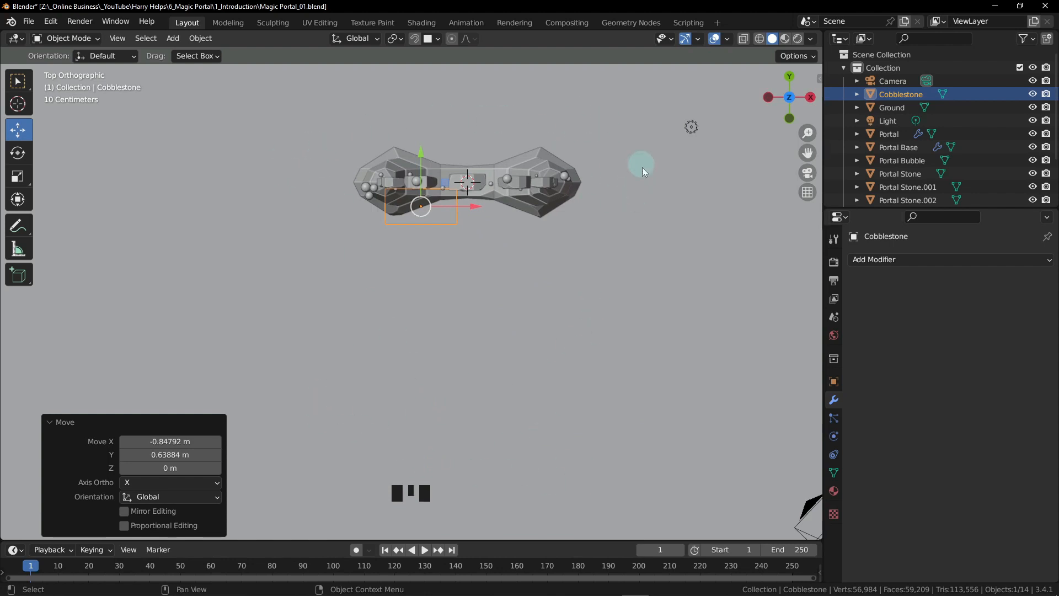
scroll(568, 293, "down", 2)
middle_click_drag(570, 310, 545, 287)
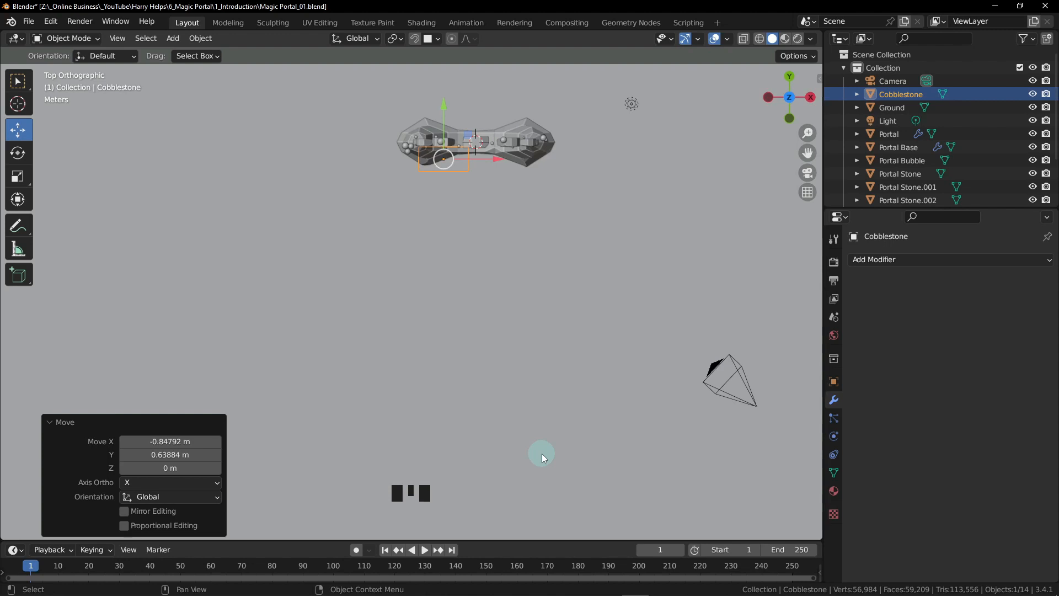
scroll(542, 454, "up", 1)
middle_click_drag(538, 221, 538, 315, "shift")
key("shift+d")
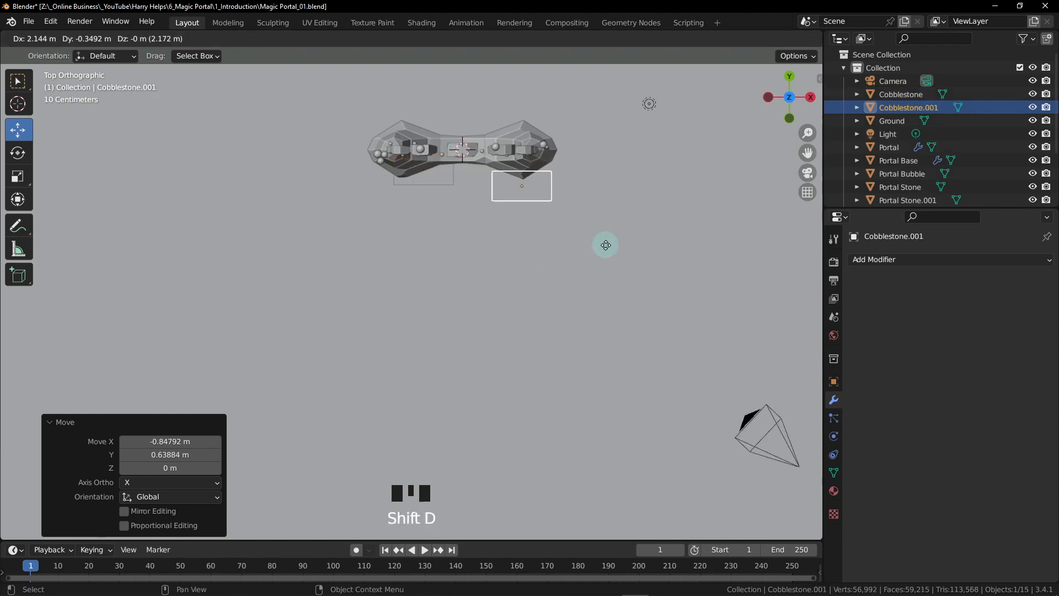
left_click(600, 260)
key("shift+d")
left_click(600, 169)
key("shift+d")
left_click(642, 215)
left_click(679, 325)
key("shift+d")
left_click(589, 328)
key("shift+d")
left_click(474, 324)
key("shift+d")
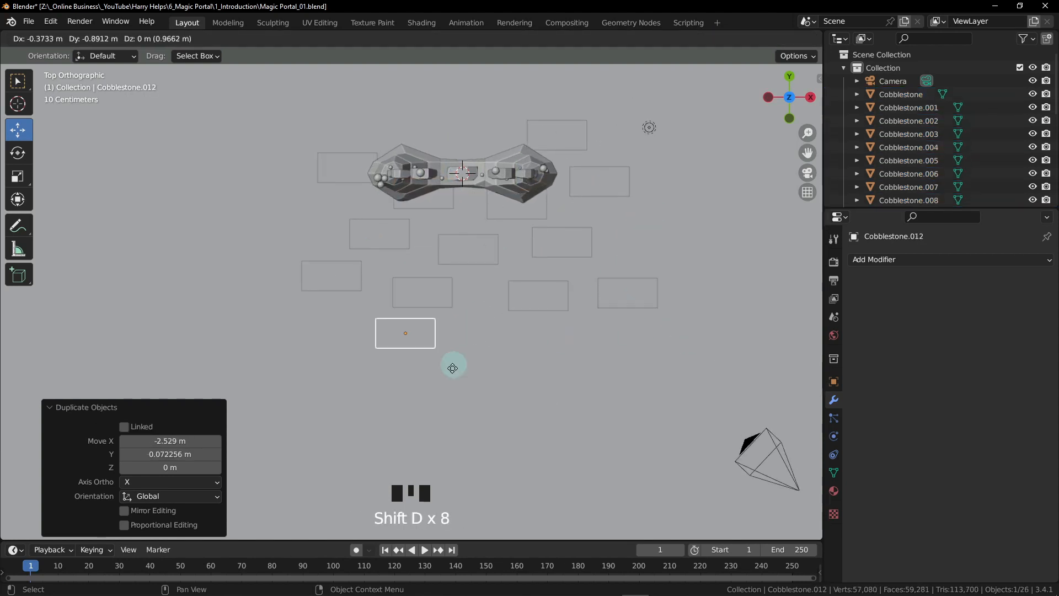
left_click(420, 373)
key("shift+d")
left_click(466, 348)
- Nudge several cobblestone copies in front of the portal to even out the gaps between the staggered rows
key("g")
left_click(466, 338)
left_click(467, 262)
key("g")
left_click(464, 258)
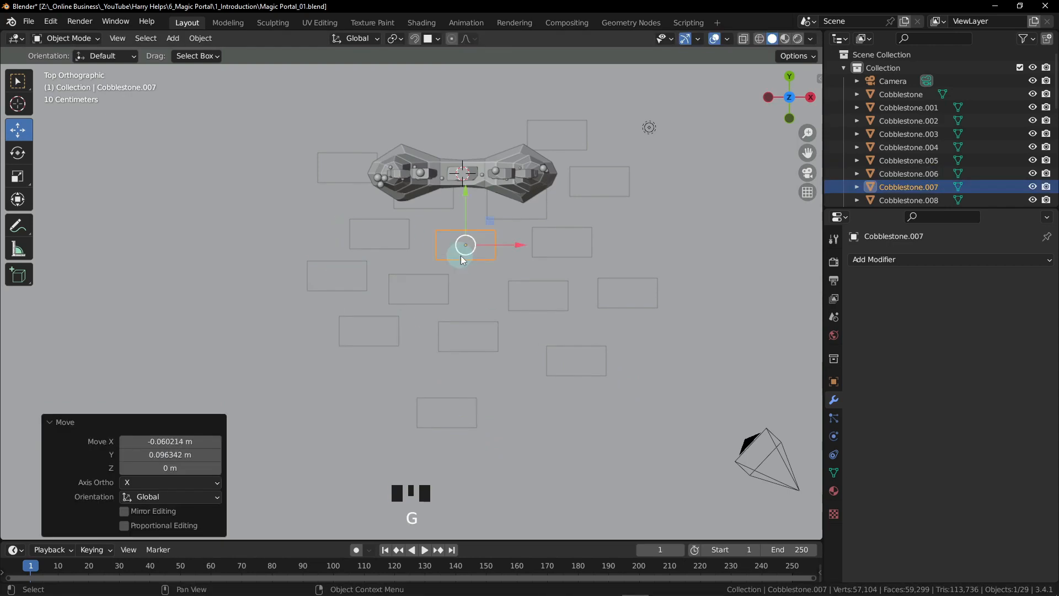
key("g")
left_click(394, 354)
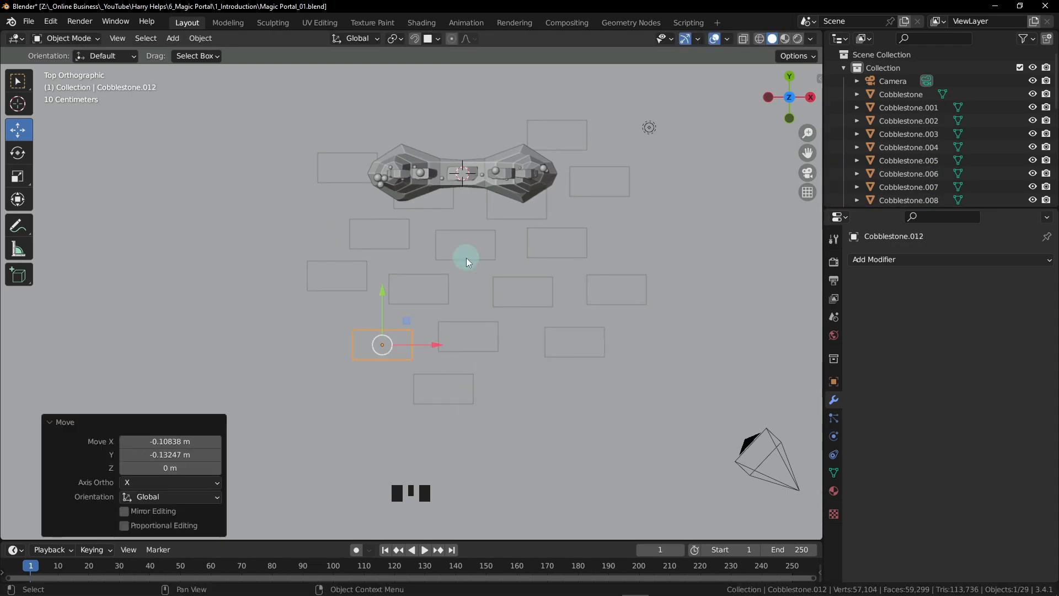
- Select all the cobblestones, from Cobblestone to Cobblestone.015, and run Randomize Transform on them
scroll(514, 316, "up", 1)
mouse_move(514, 316)
middle_mouse_down("shift")
mouse_move(513, 299)
mouse_move(498, 305)
middle_mouse_up("shift")
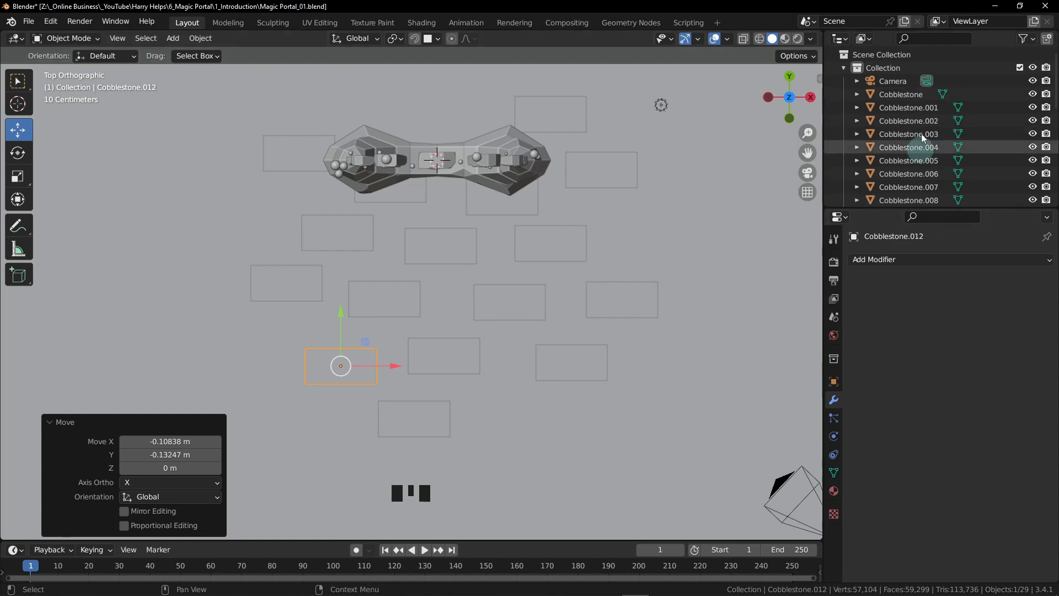
left_click(901, 95)
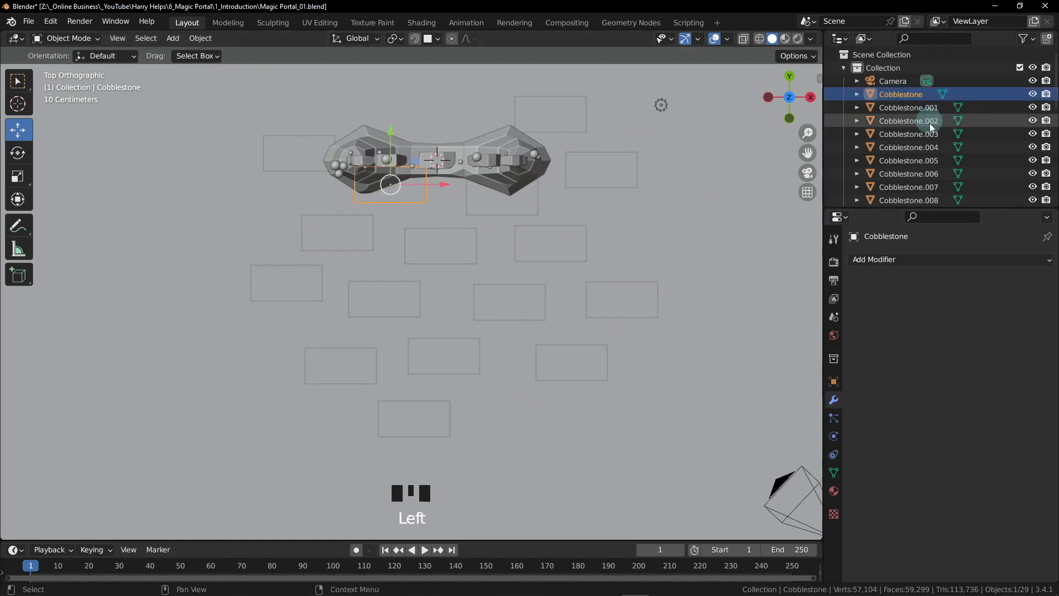
scroll(932, 123, "down", 4)
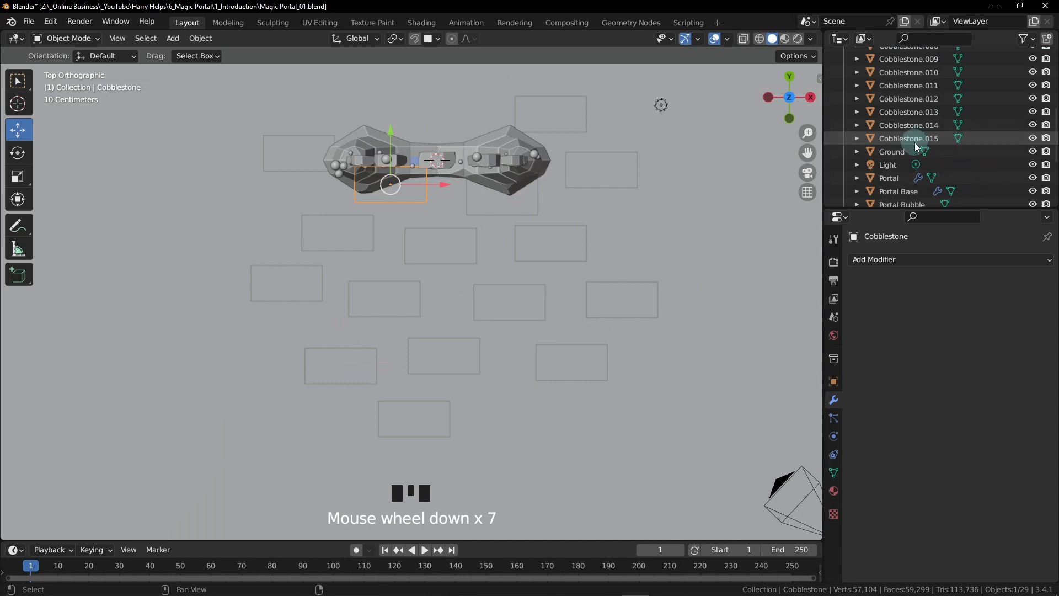
left_click(922, 139, "shift")
scroll(928, 154, "up", 6)
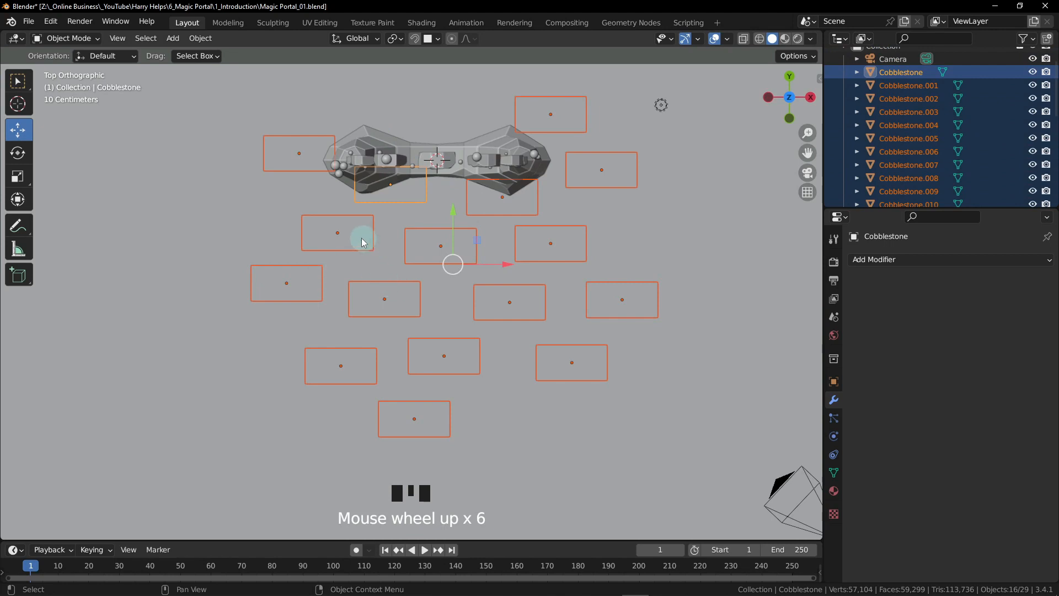
left_click(201, 39)
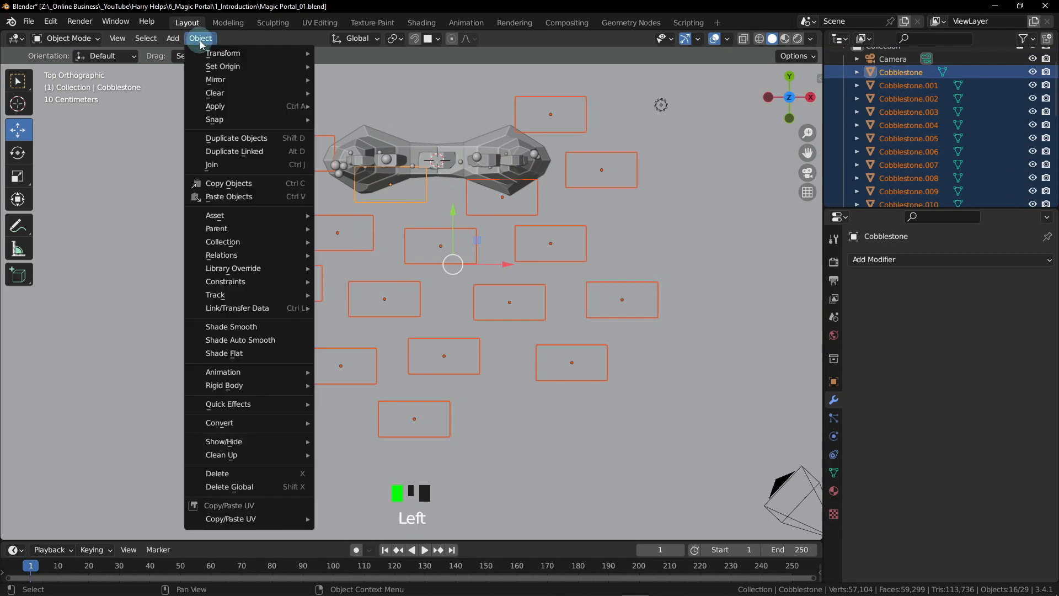
mouse_move(243, 54)
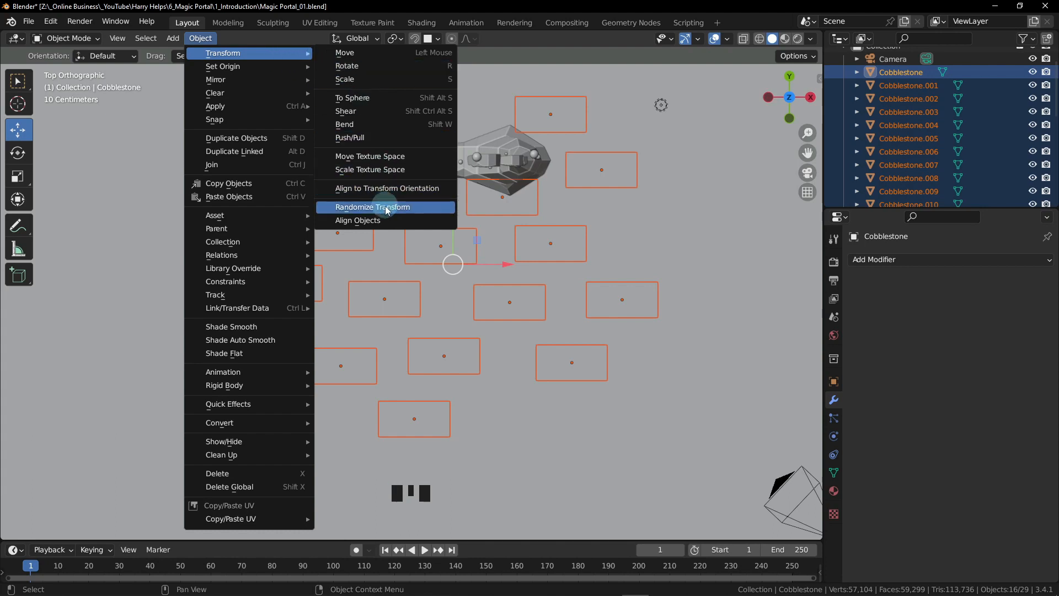
left_click(414, 208)
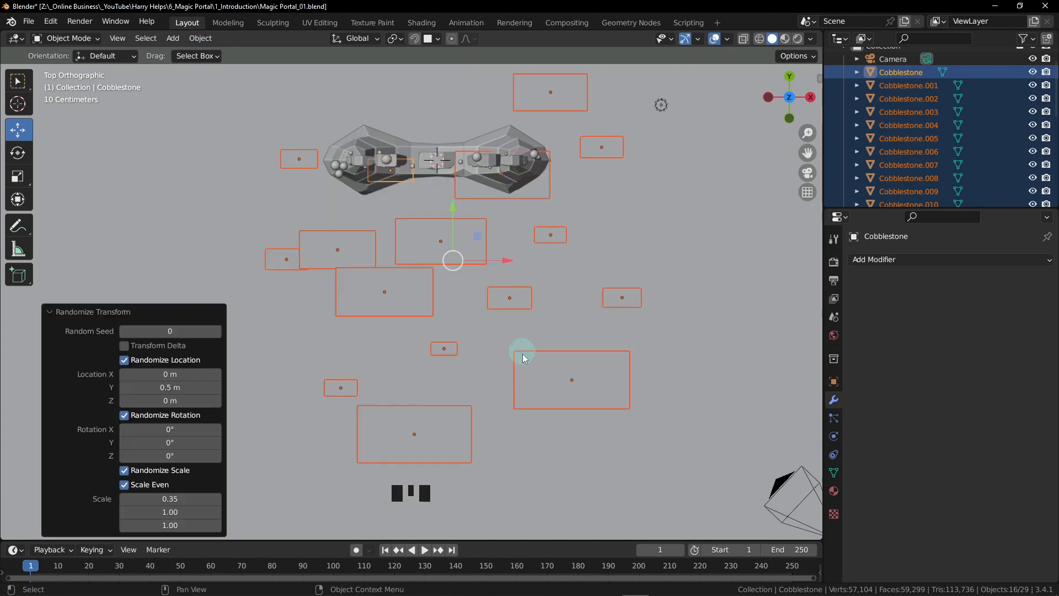
- Set the cobblestones' random Y location to 0 m and the first random scale value to 0.95
middle_click_drag(698, 390, 588, 297, "alt")
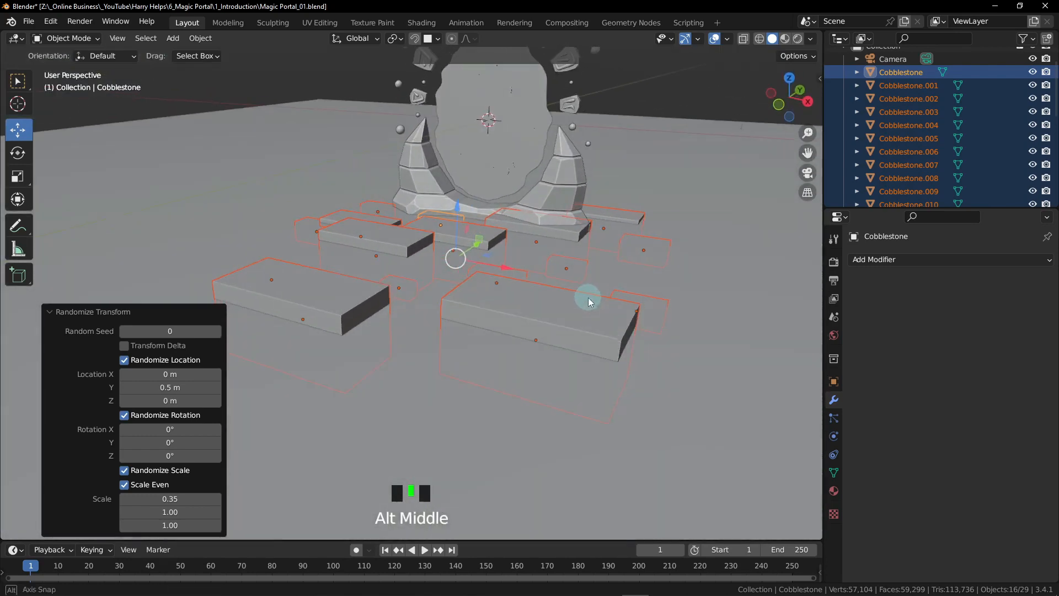
middle_click_drag(499, 256, 475, 293, "ctrl")
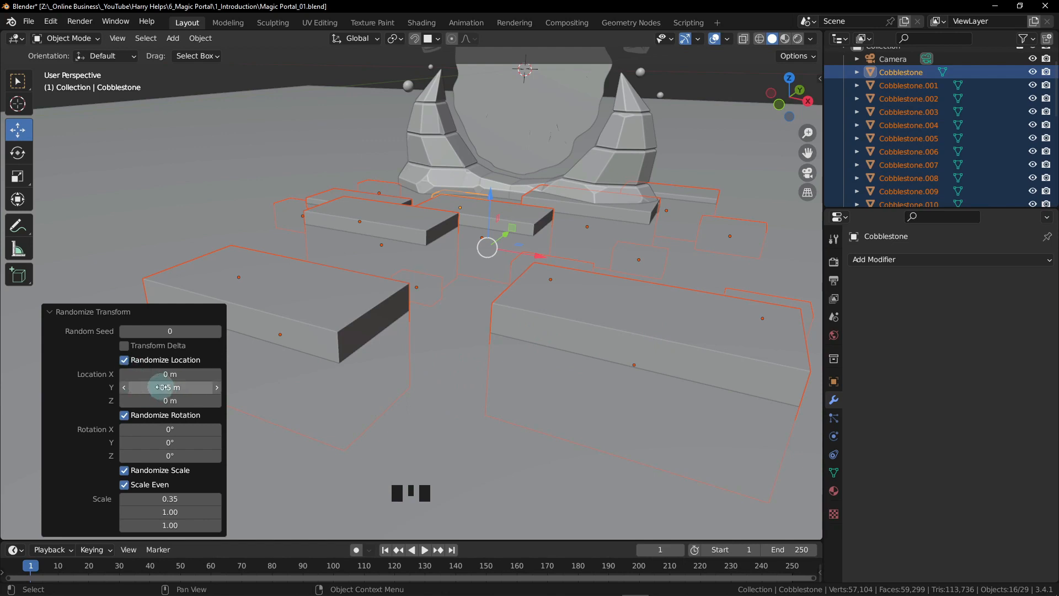
left_click(187, 387)
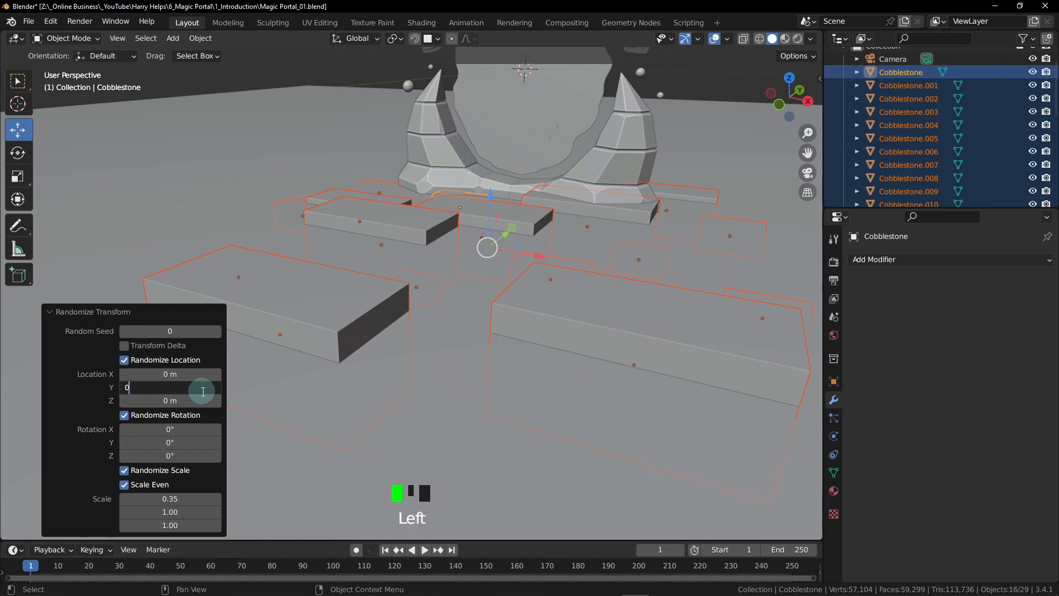
key("Return")
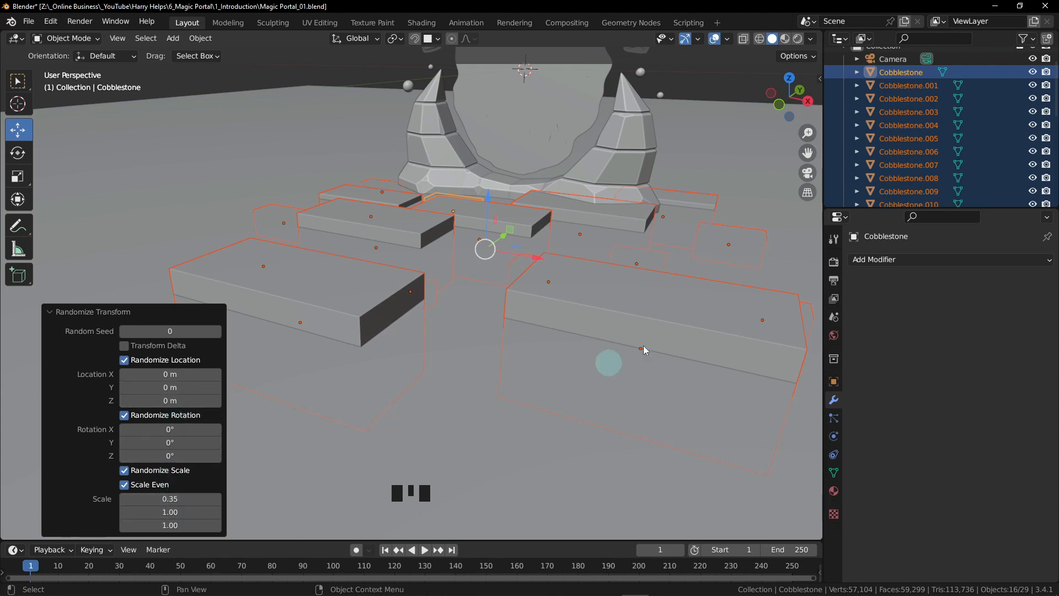
left_click(178, 498)
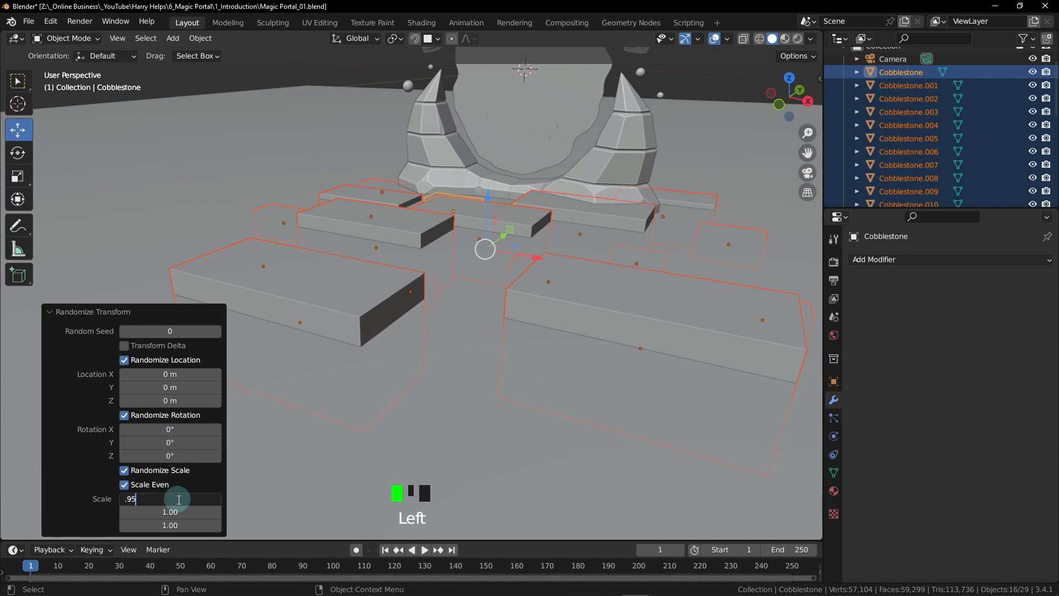
type(".95")
key("Return")
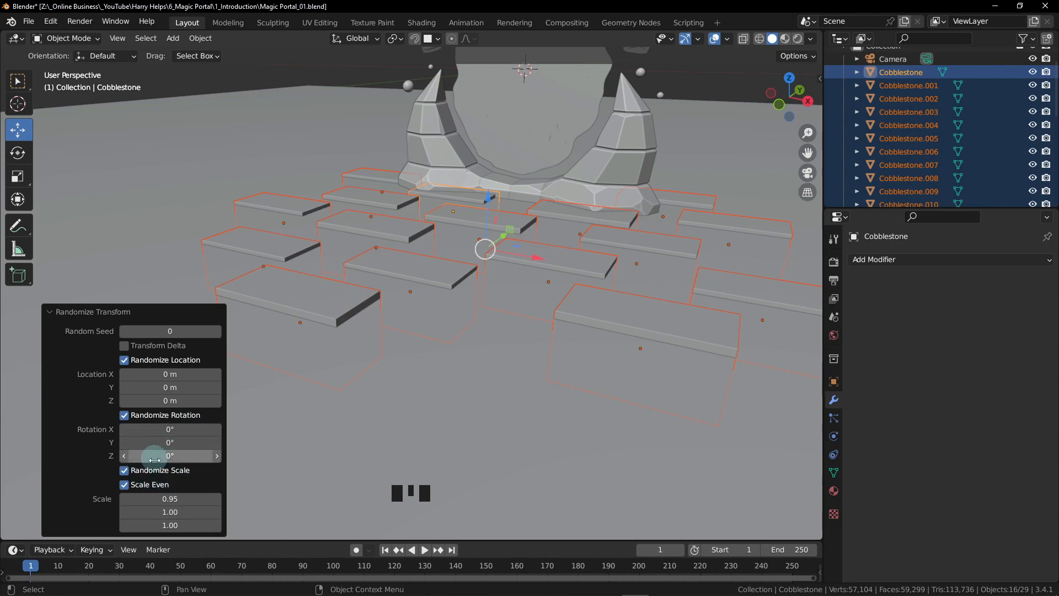
- Set the cobblestones' random rotation to 5° on X, 2° on Y and 5° on Z, and check the tilt from the side
left_click_drag(179, 430, 183, 429)
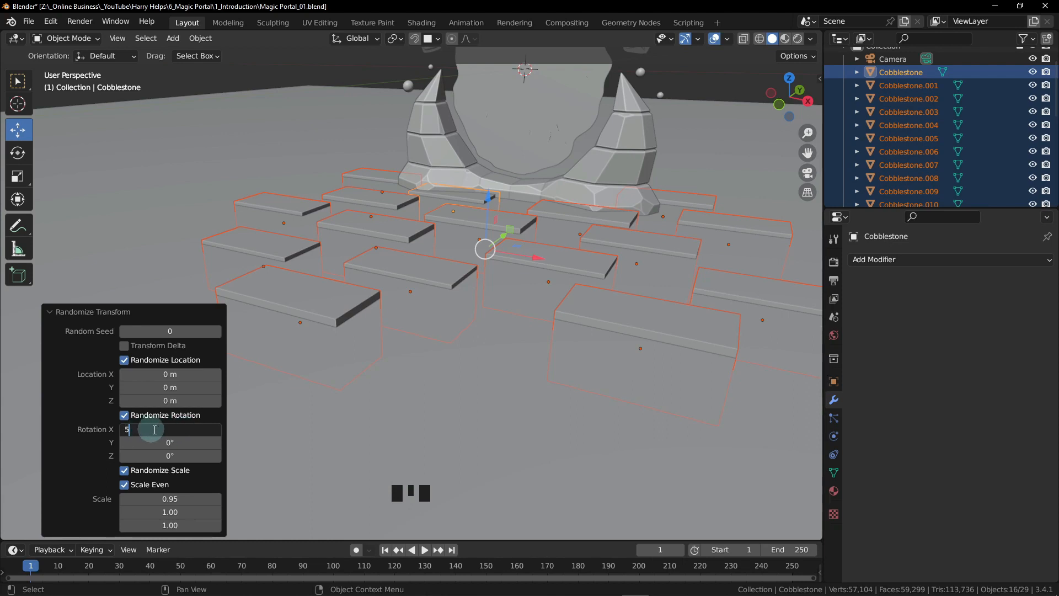
key("Return")
left_click(174, 442)
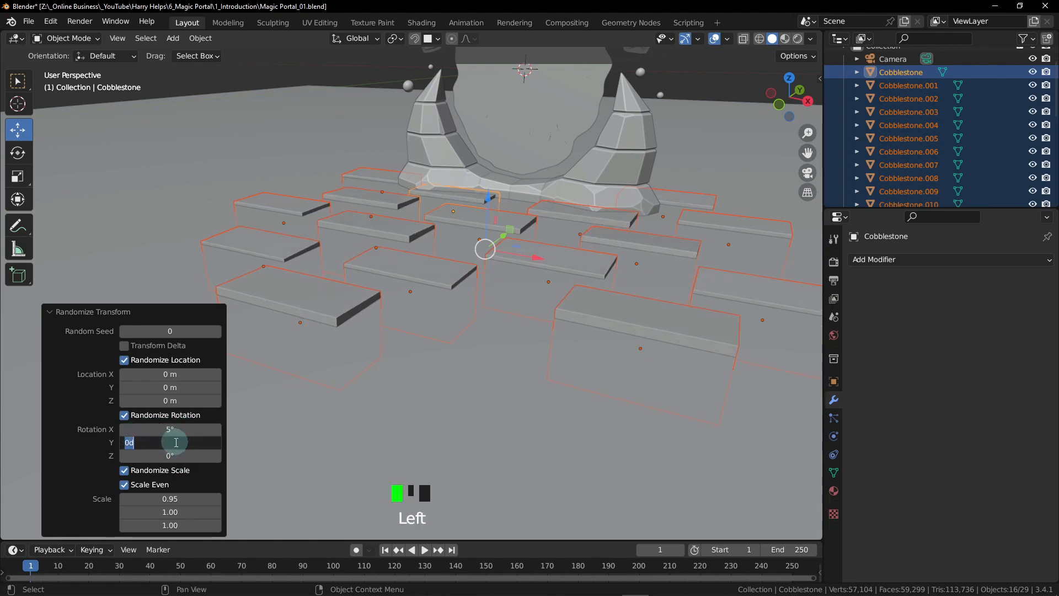
type("2")
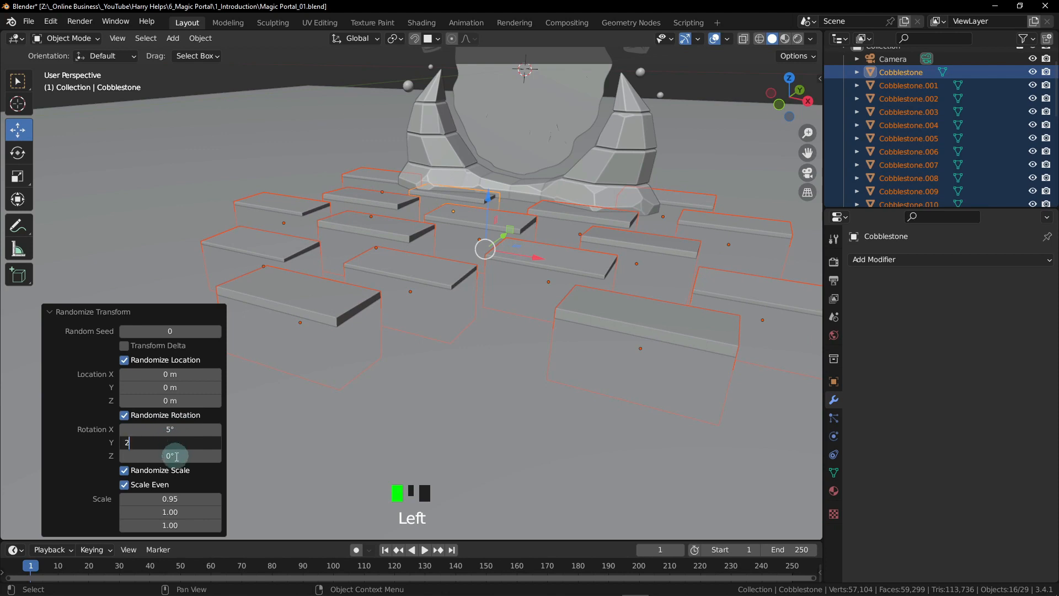
key("Return")
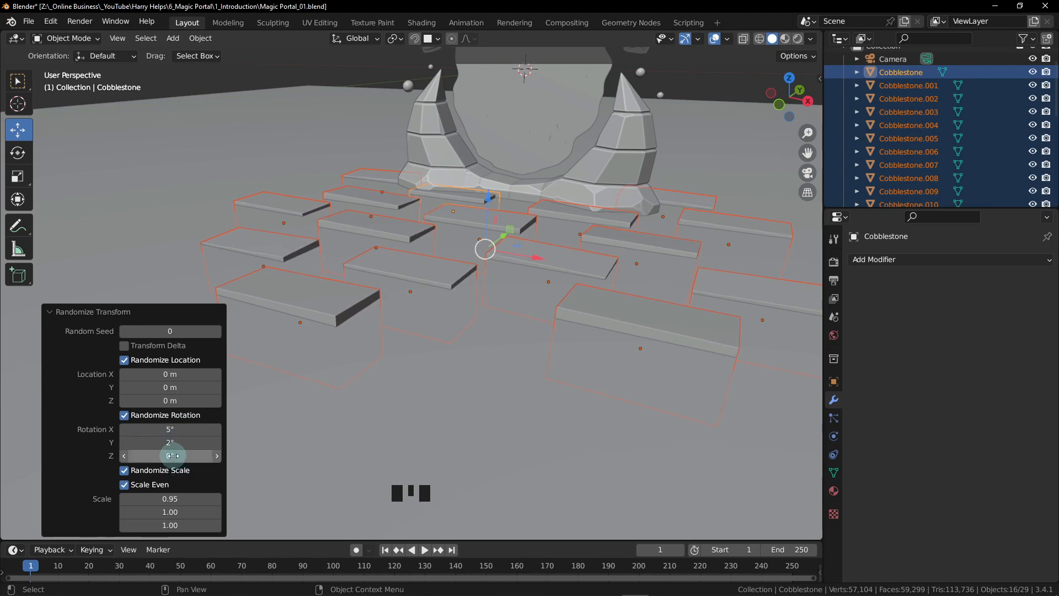
left_click(172, 455)
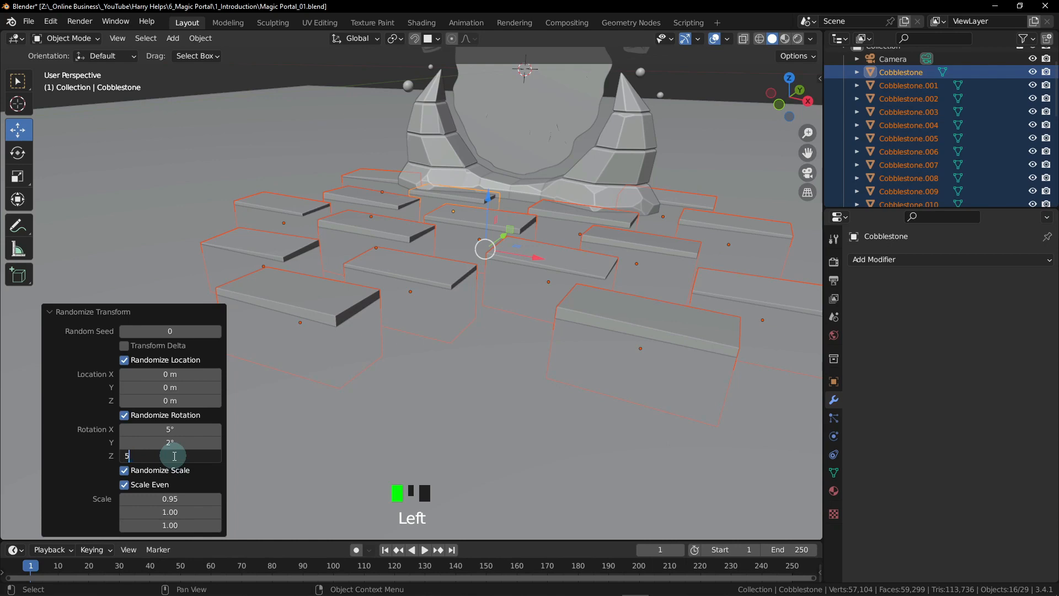
key("Return")
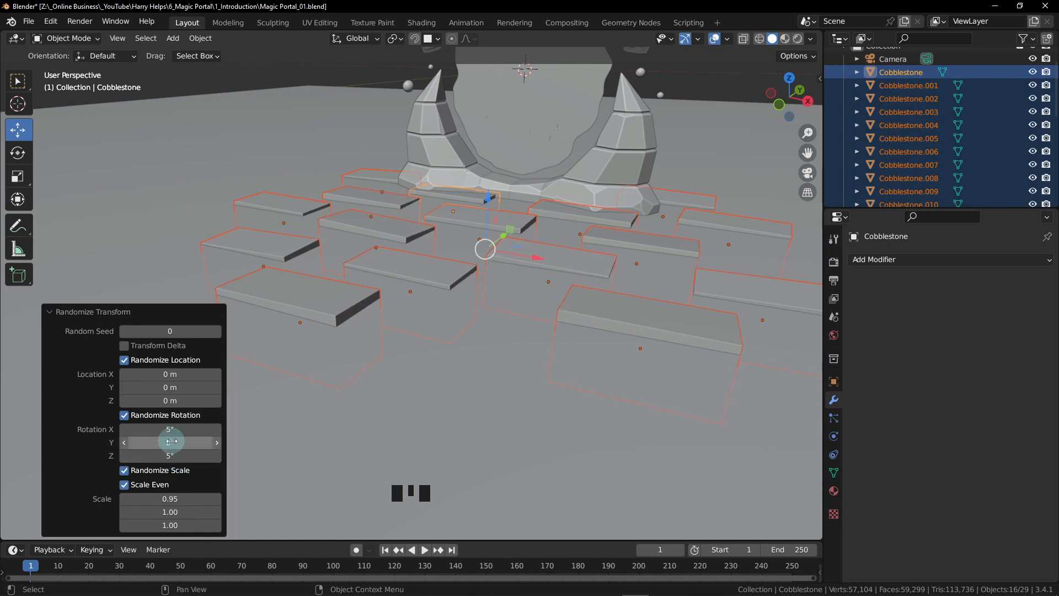
middle_click_drag(524, 375, 299, 239, "alt")
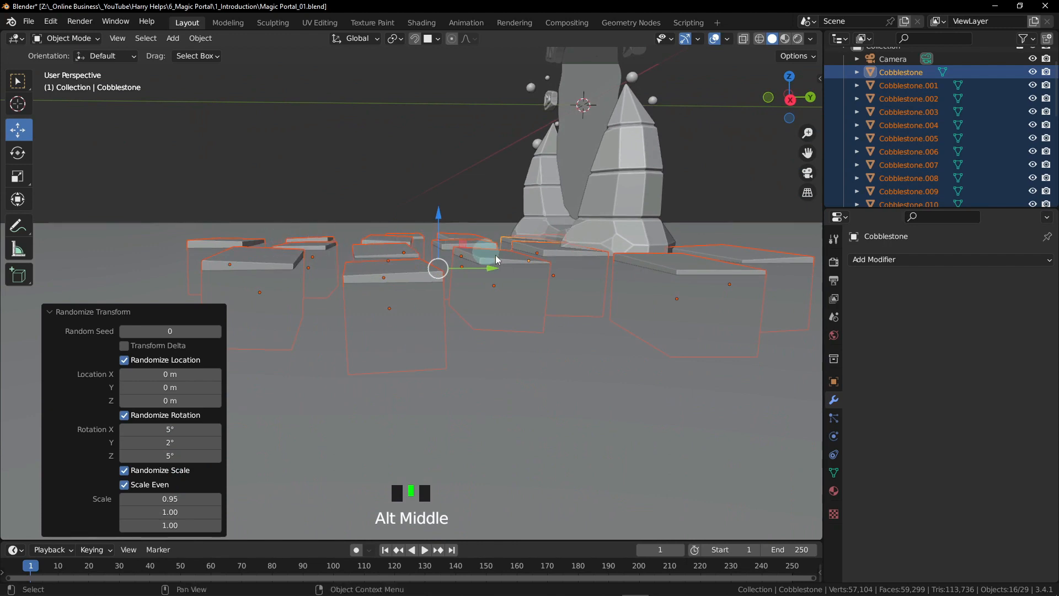
- Join all the selected cobblestones into a single object
middle_click_drag(496, 255, 608, 287, "alt")
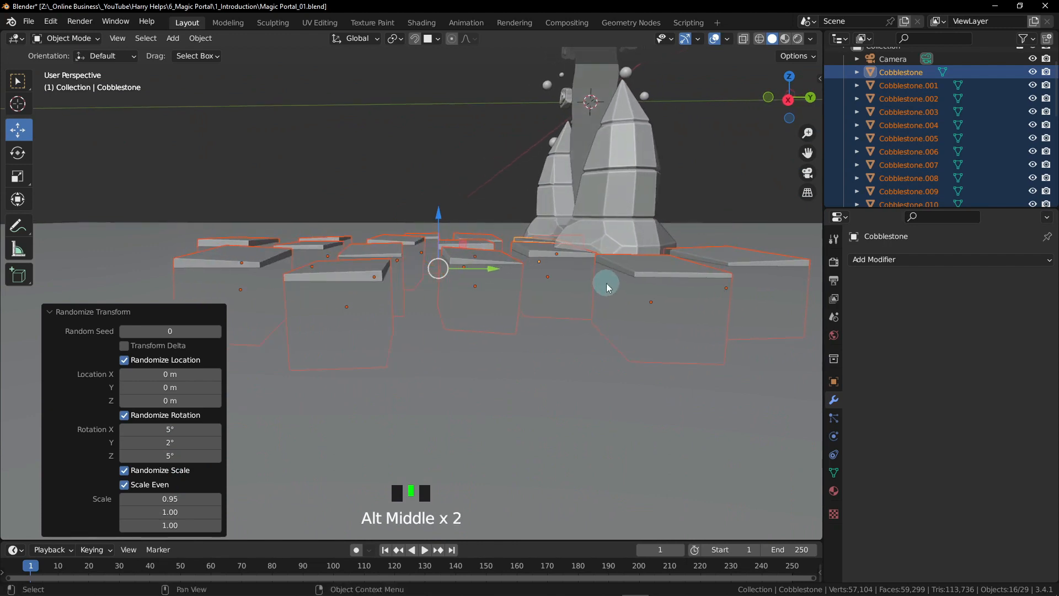
middle_click_drag(480, 282, 502, 304)
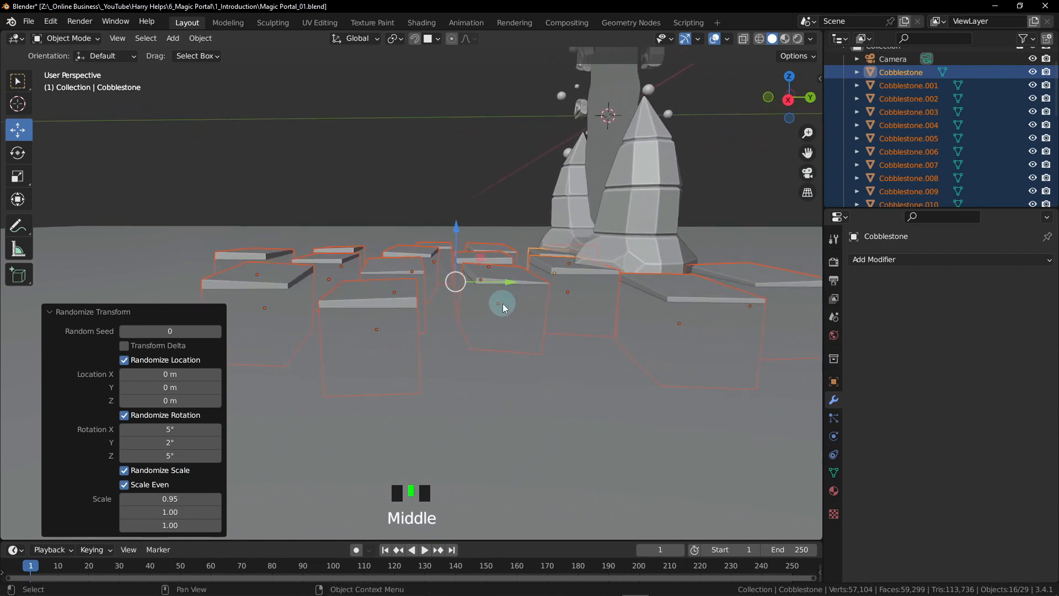
middle_click_drag(502, 302, 527, 295, "alt")
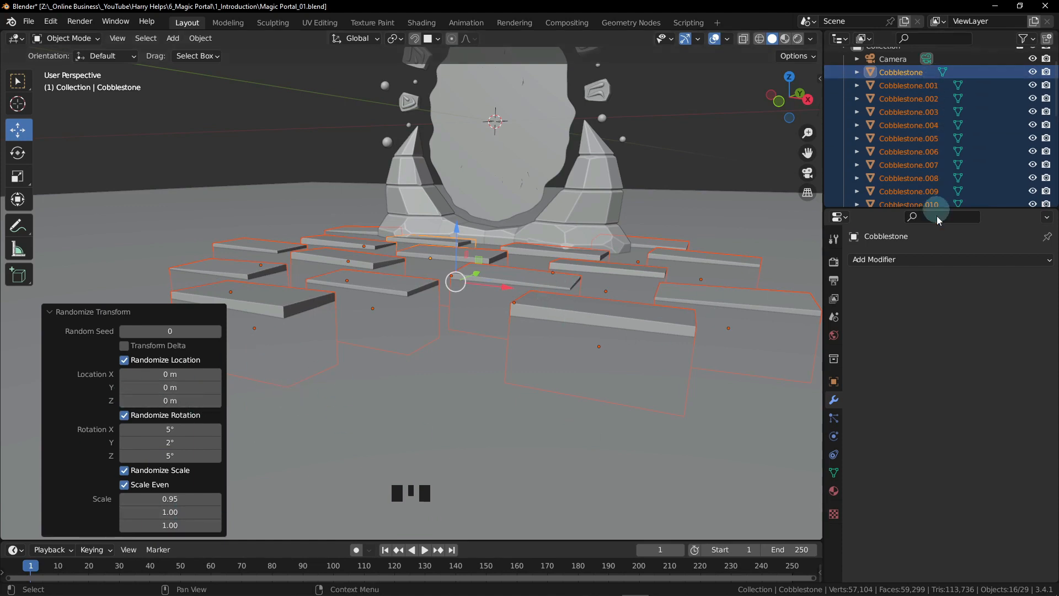
scroll(929, 189, "down", 3)
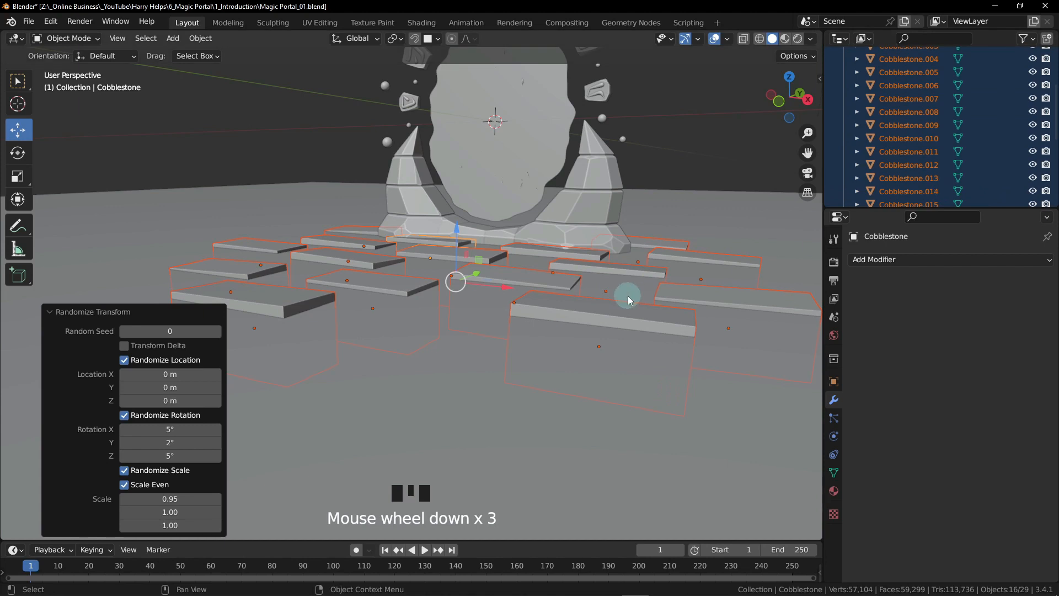
middle_click(449, 267, "alt")
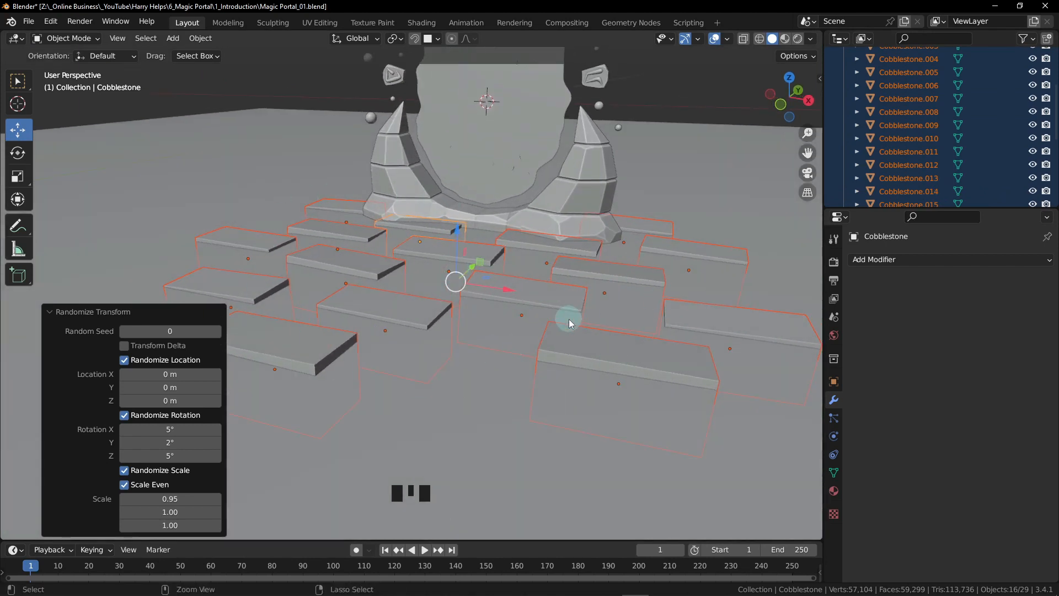
key("ctrl+j")
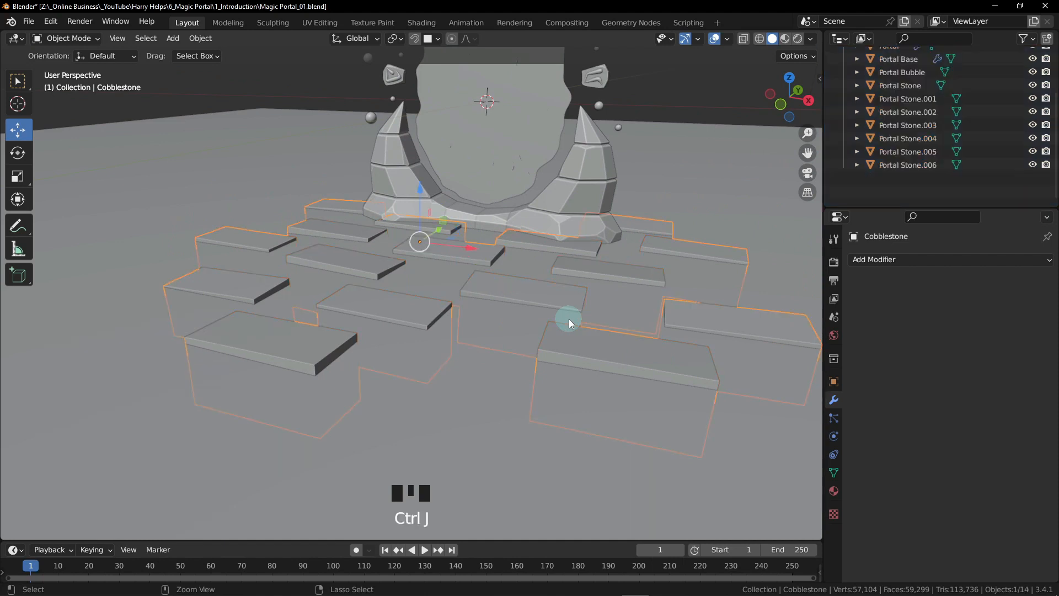
- Set the origin of the joined cobblestone object to its geometry
left_click(201, 39)
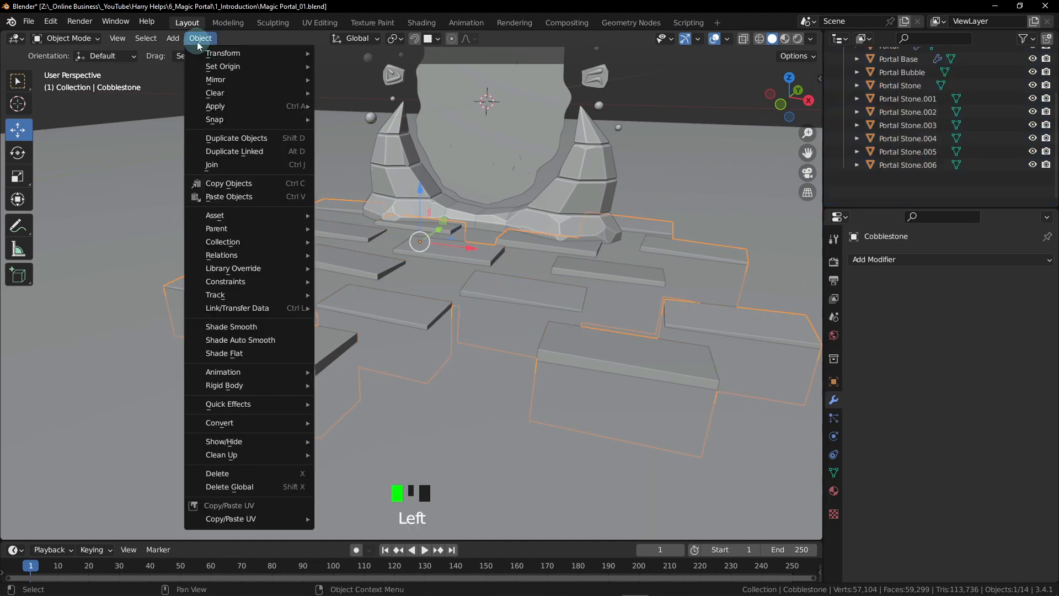
mouse_move(237, 67)
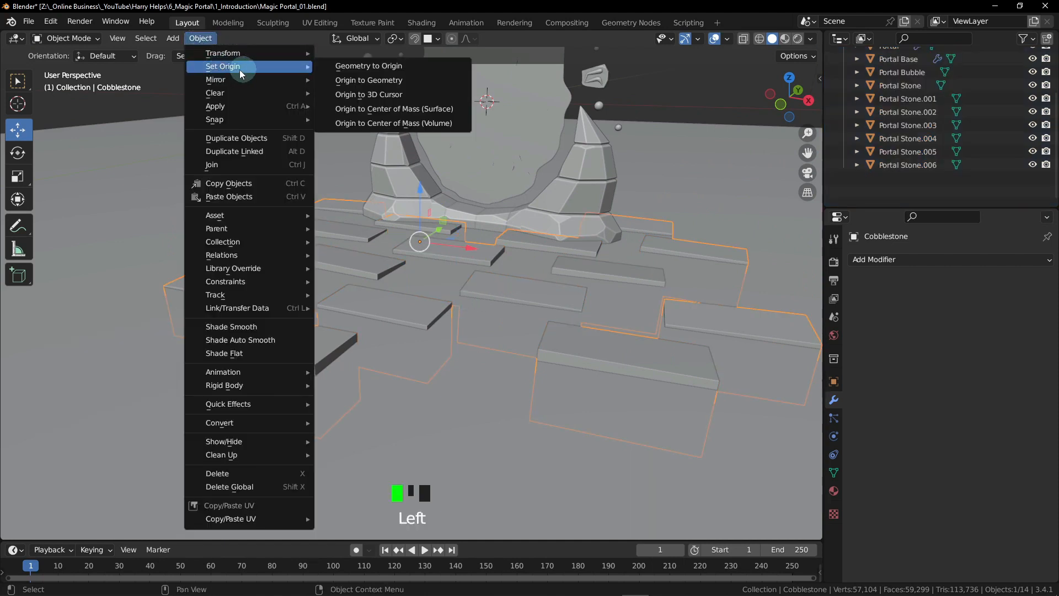
left_click(370, 80)
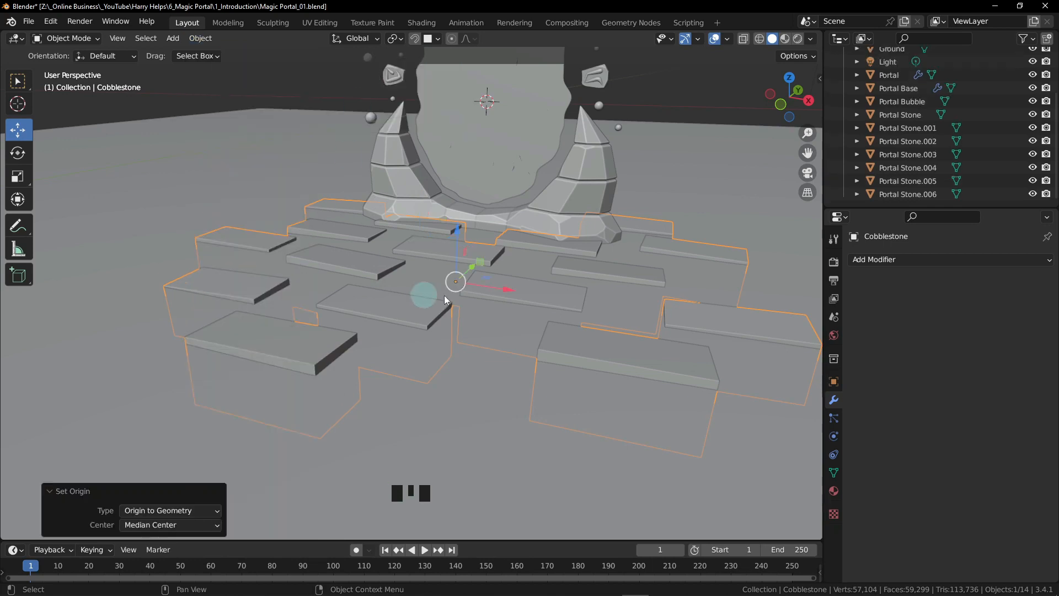
- Examine the layout and tilt of the joined cobblestones from several angles in front of the portal
middle_click_drag(505, 307, 556, 307, "alt")
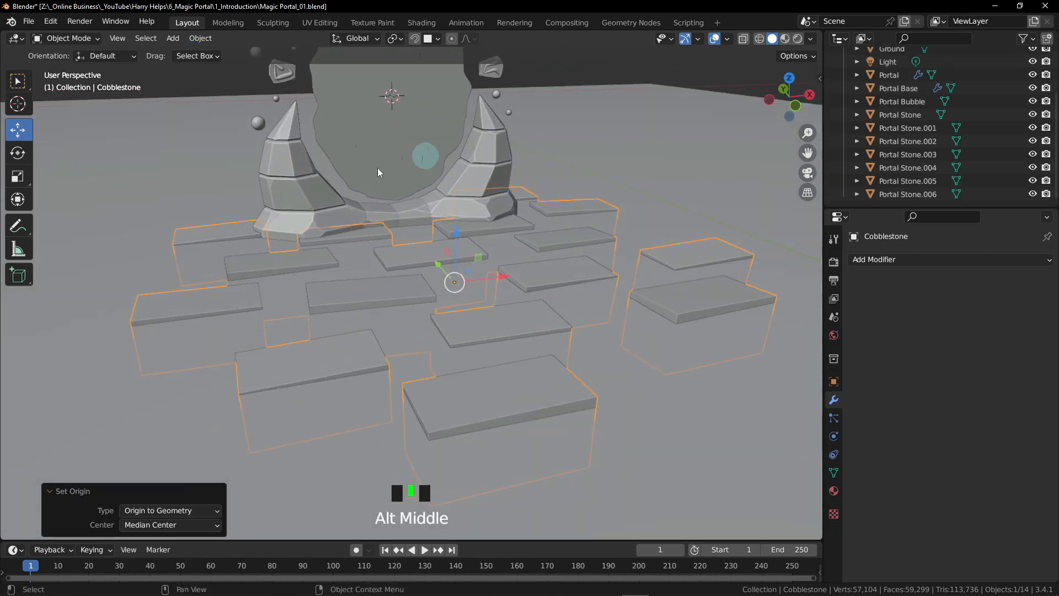
middle_click_drag(588, 385, 459, 378, "alt")
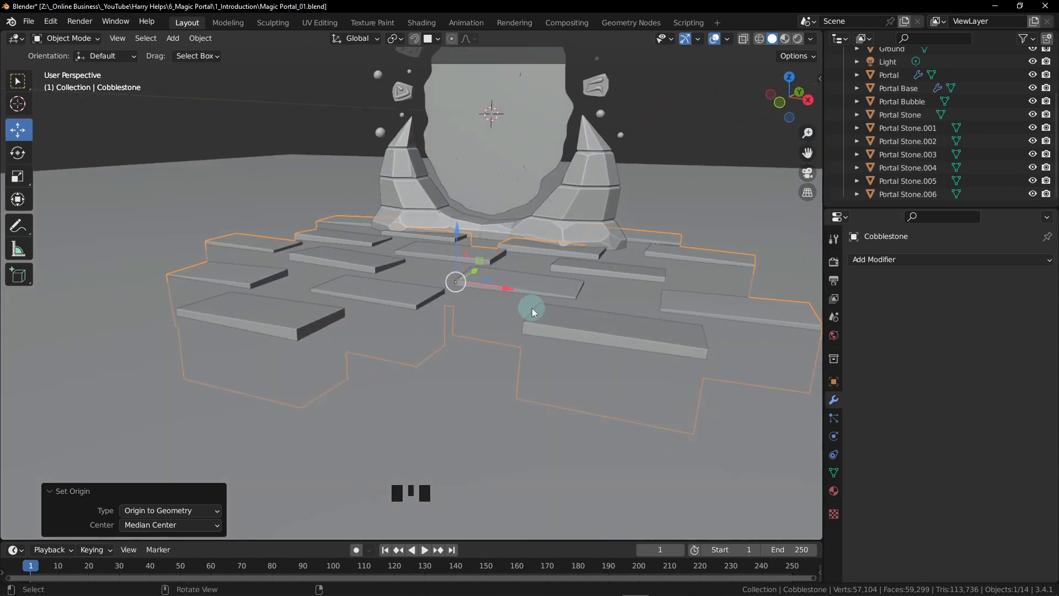
middle_click_drag(531, 308, 648, 350, "alt")
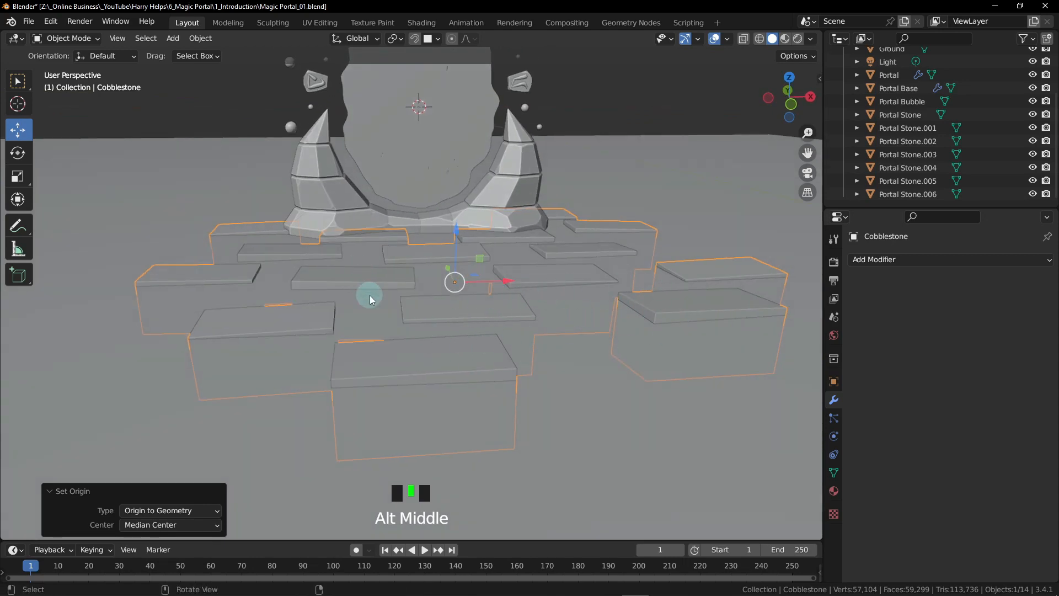
middle_click_drag(366, 296, 435, 310, "alt")
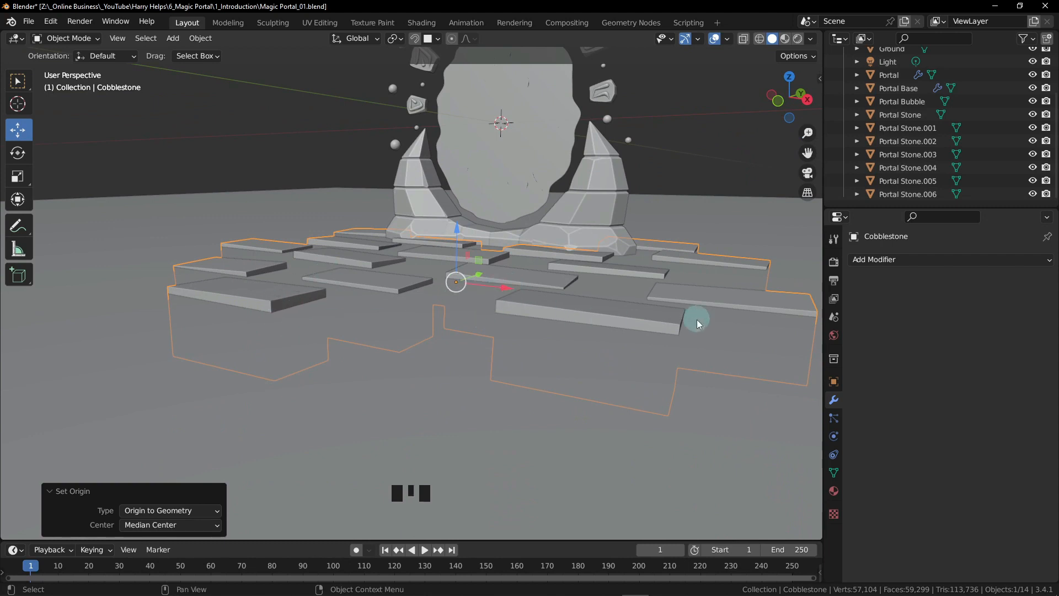
middle_click_drag(523, 266, 491, 310)
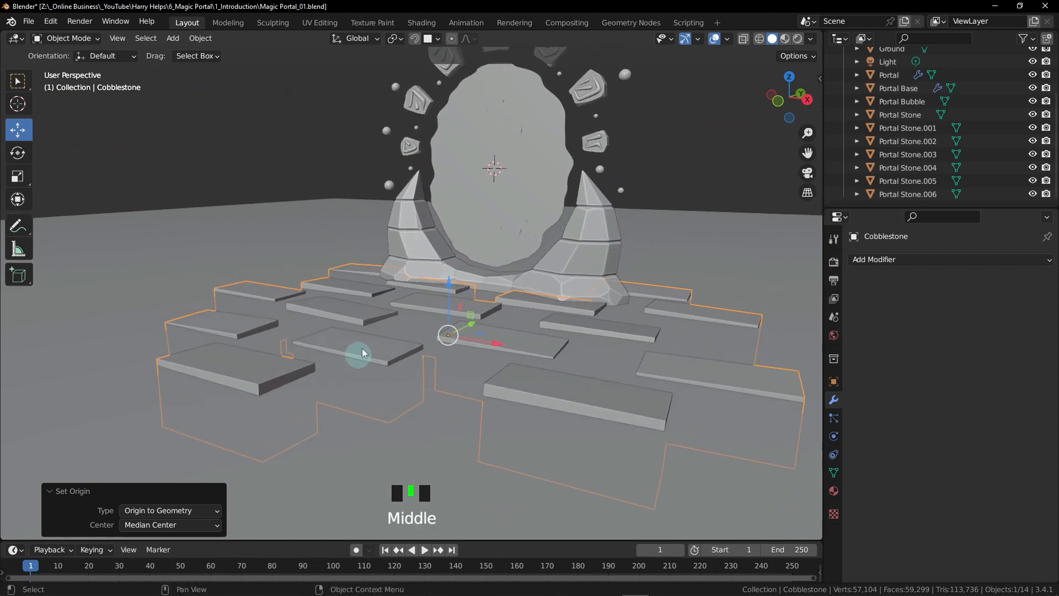
middle_click_drag(362, 349, 449, 313)
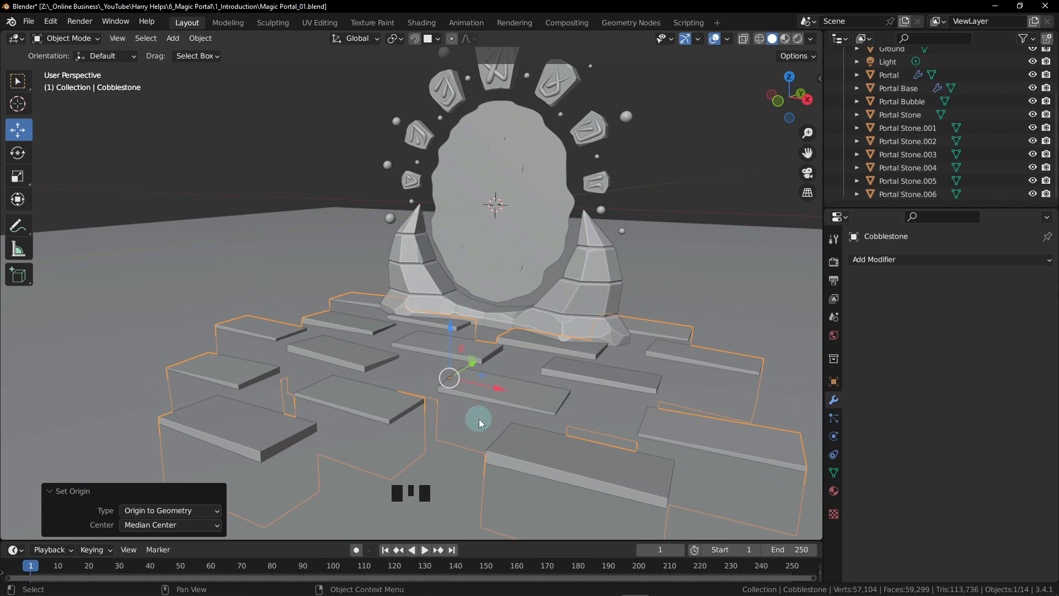
middle_click_drag(430, 408, 449, 372)
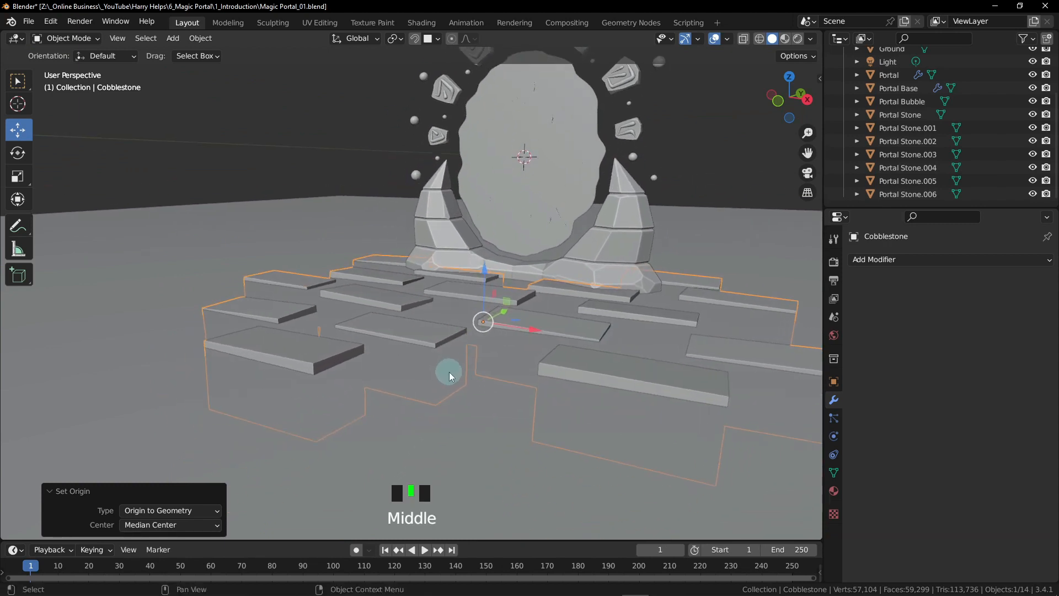
- In Edit Mode, vertex-bevel the near front corner of a middle cobblestone by about 0.21 m
key("Tab")
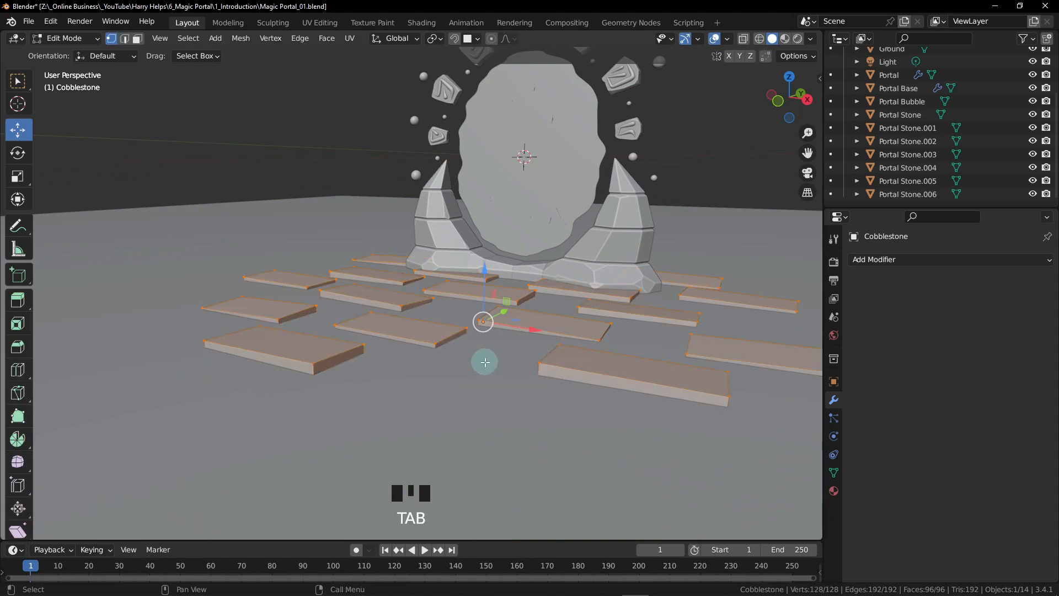
scroll(451, 344, "up", 2)
left_click(438, 342)
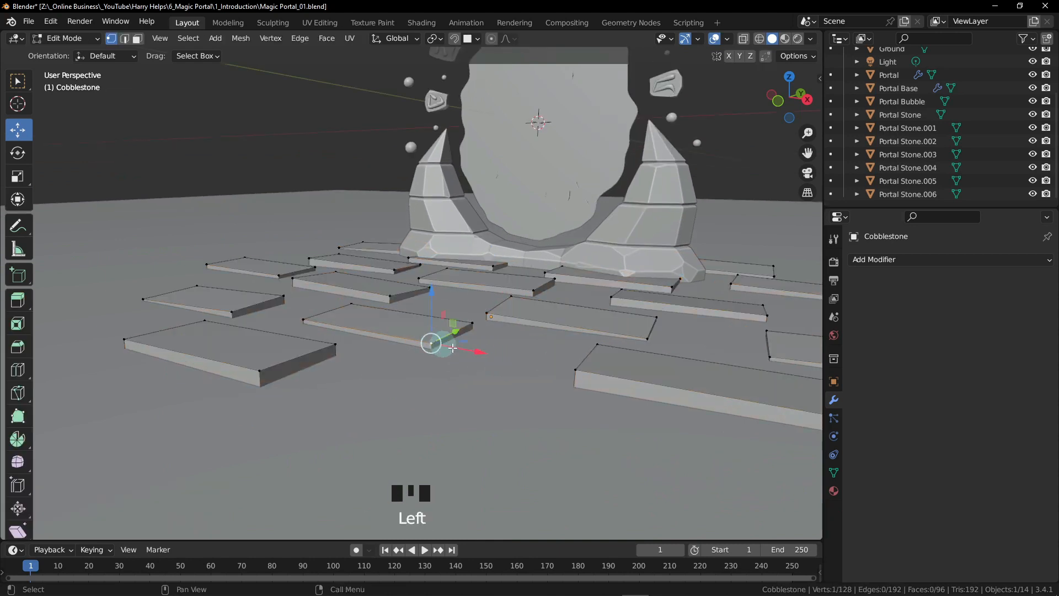
scroll(438, 345, "up", 2)
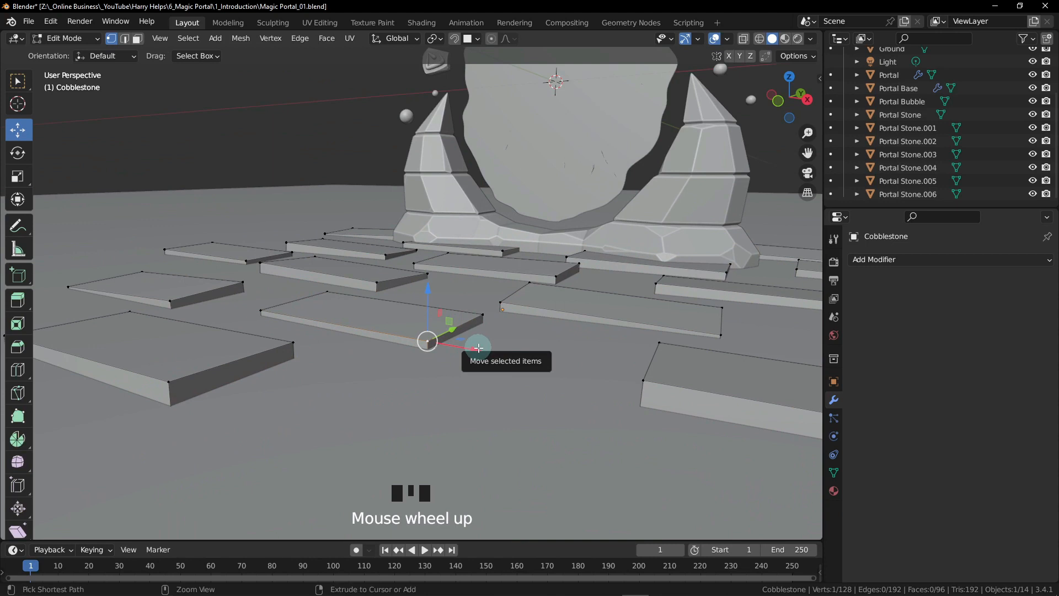
key("ctrl+b")
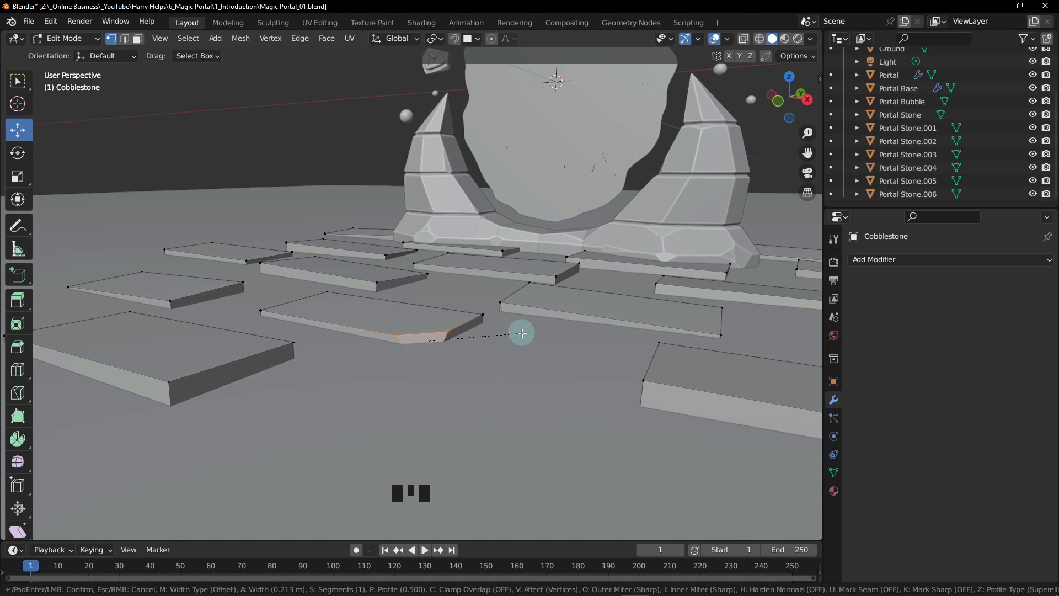
left_click(518, 333)
- Vertex-bevel one of the new vertices on the cut corner by 0.133 m for a chipped look
middle_click_drag(518, 333, 477, 345, "alt")
left_click(396, 332)
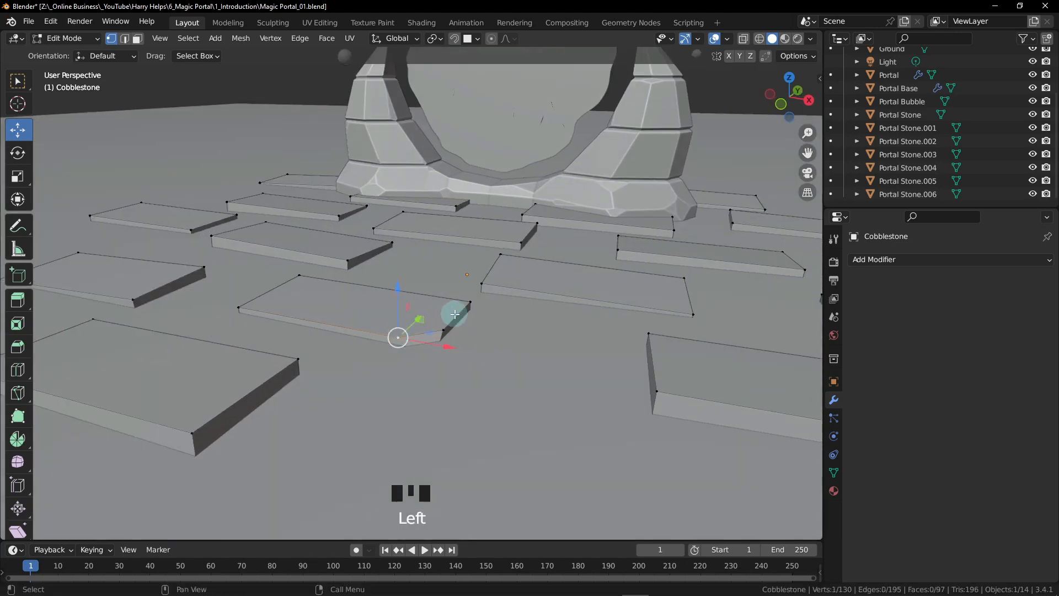
key("ctrl+b")
key("v")
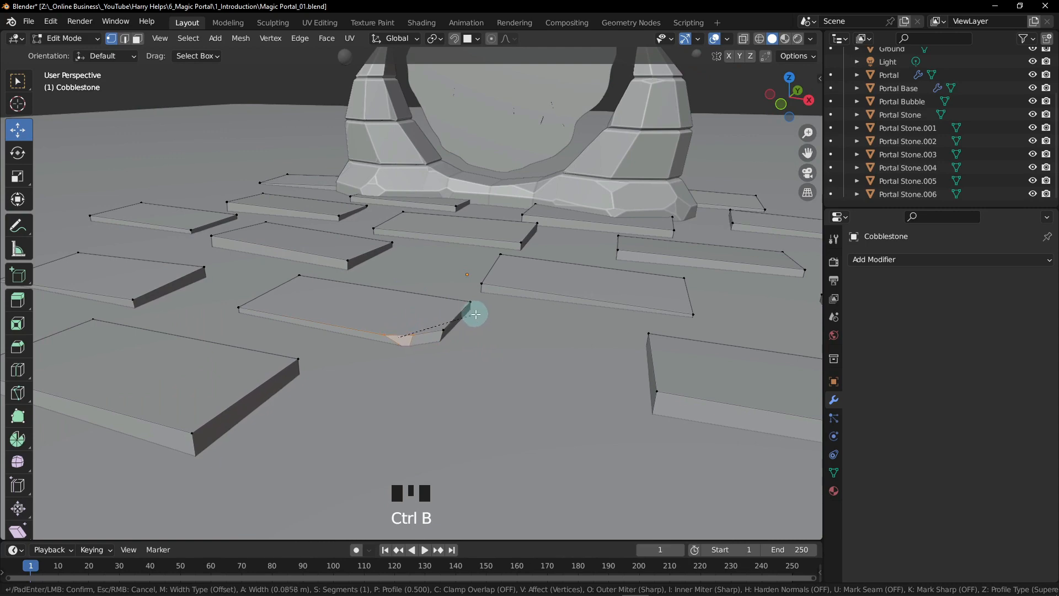
left_click(479, 309)
middle_click_drag(511, 333, 501, 307, "alt")
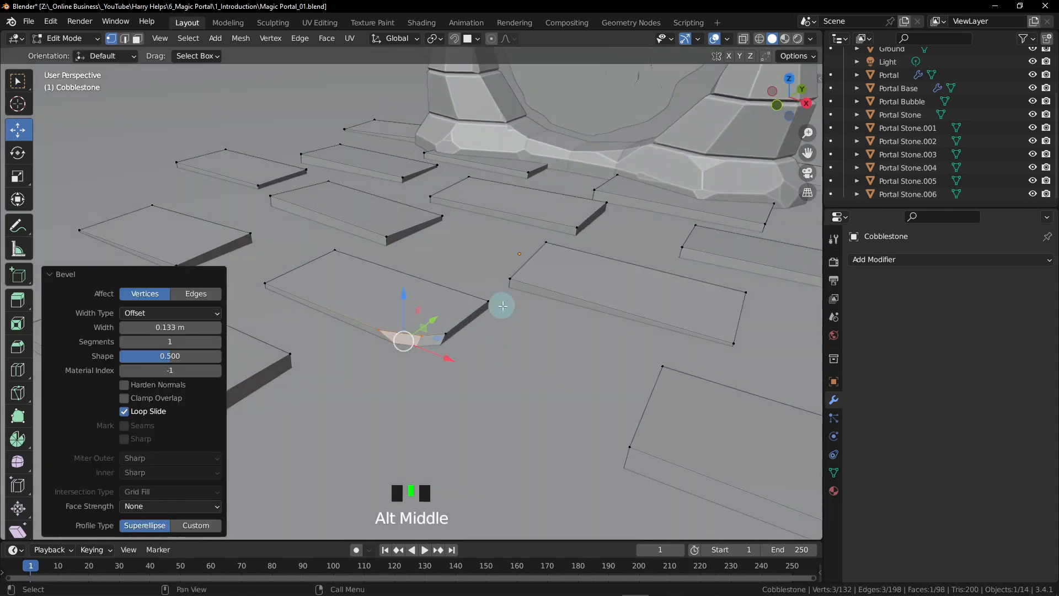
- Examine the chipped corner against the surrounding cobblestones from farther out and from low angles
middle_click_drag(646, 423, 523, 362)
middle_click_drag(495, 327, 455, 328, "alt")
scroll(496, 295, "down", 1)
scroll(618, 331, "down", 2)
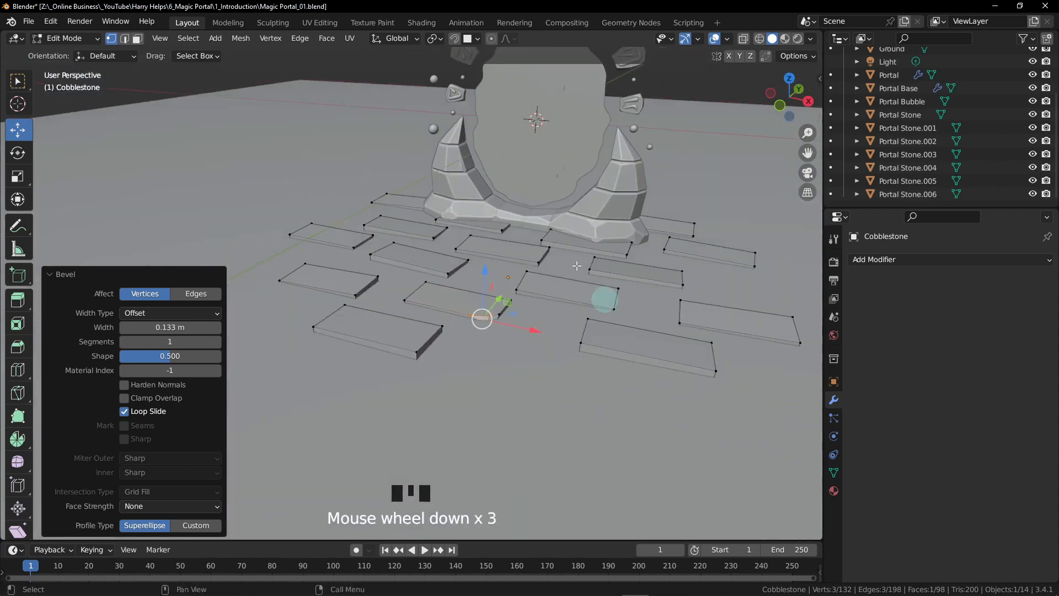
middle_click_drag(580, 328, 537, 348)
scroll(473, 339, "up", 1)
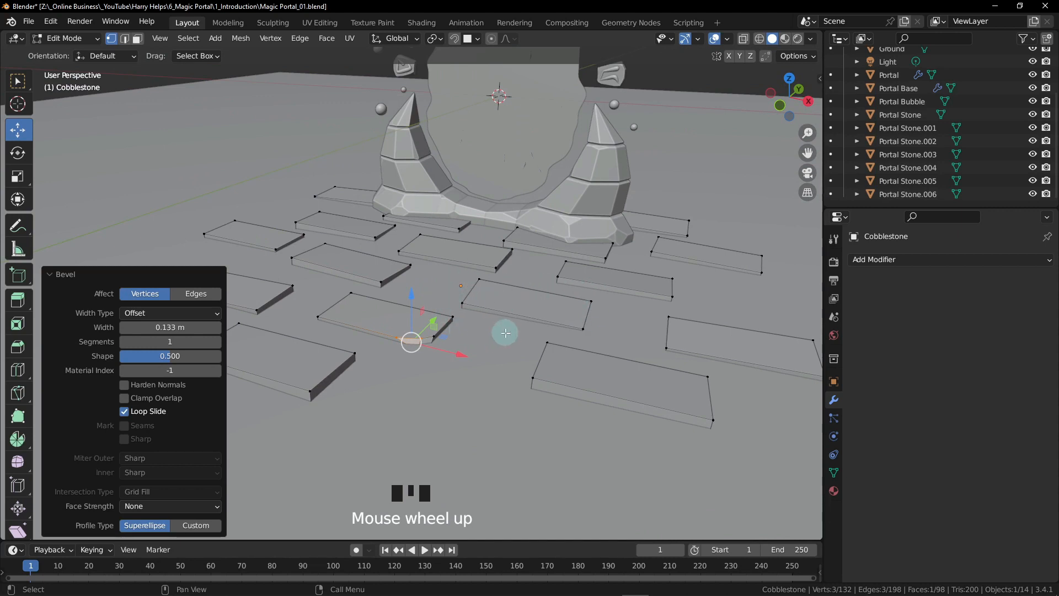
middle_click_drag(488, 326, 342, 284)
middle_click(320, 287, "alt")
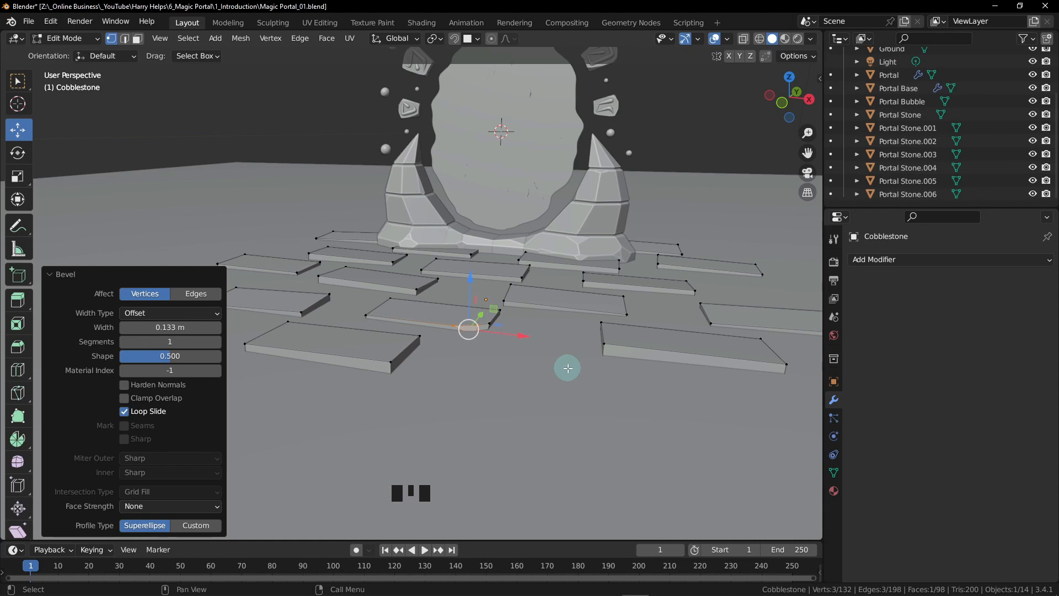
- Chip corners of the front cobblestones and those nearest the portal base with vertex bevels of varying size
left_click(604, 344)
key("ctrl+shift+b")
middle_click_drag(568, 368, 569, 302)
left_click(438, 198)
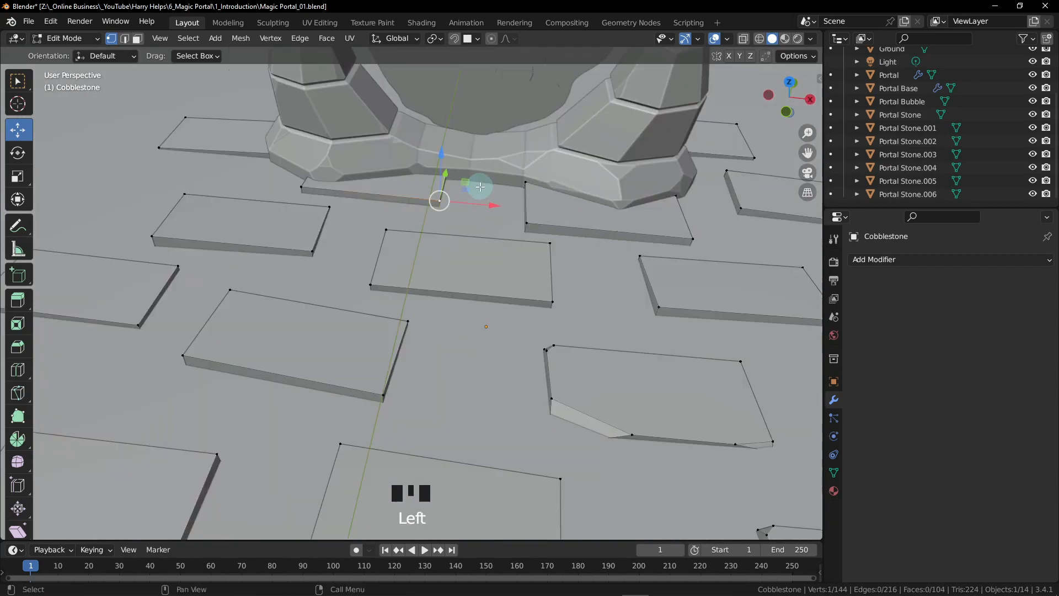
left_click(534, 225)
key("ctrl+shift+b")
left_click(465, 275)
middle_click_drag(465, 275, 468, 254)
key("ctrl+shift+b")
- Chip corners of the remaining cobblestones along the outer sides with vertex bevels, and return to Object Mode
middle_click_drag(559, 275, 565, 322)
key("ctrl+shift+b")
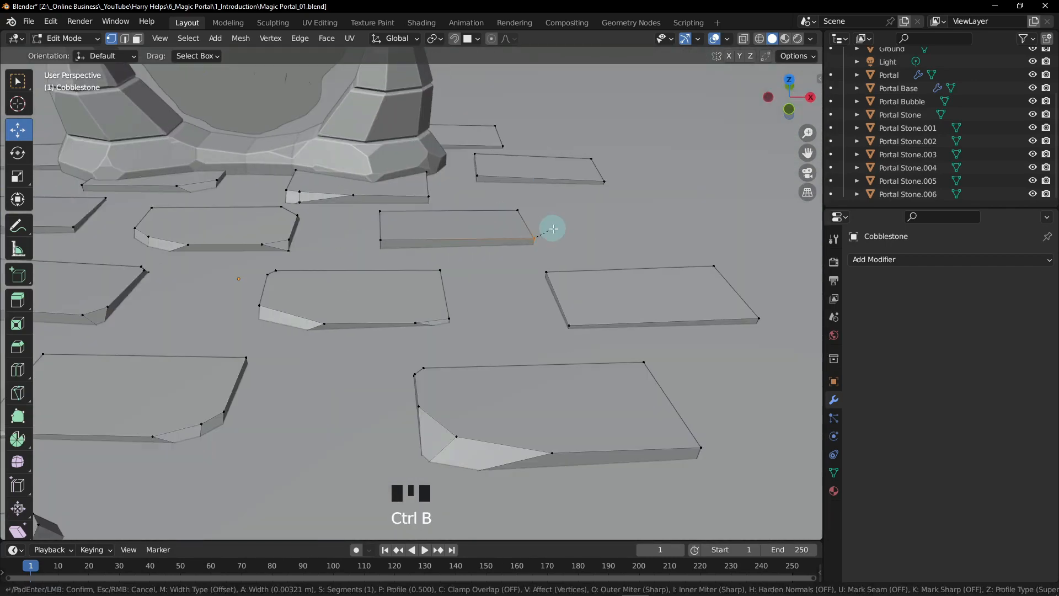
left_click(551, 230)
key("ctrl+shift+b")
left_click(574, 241)
key("ctrl+shift+b")
left_click(442, 247)
left_click(314, 313)
key("ctrl+shift+b")
middle_click_drag(441, 247, 435, 366)
left_click(386, 281)
key("ctrl+shift+b")
key("Tab")
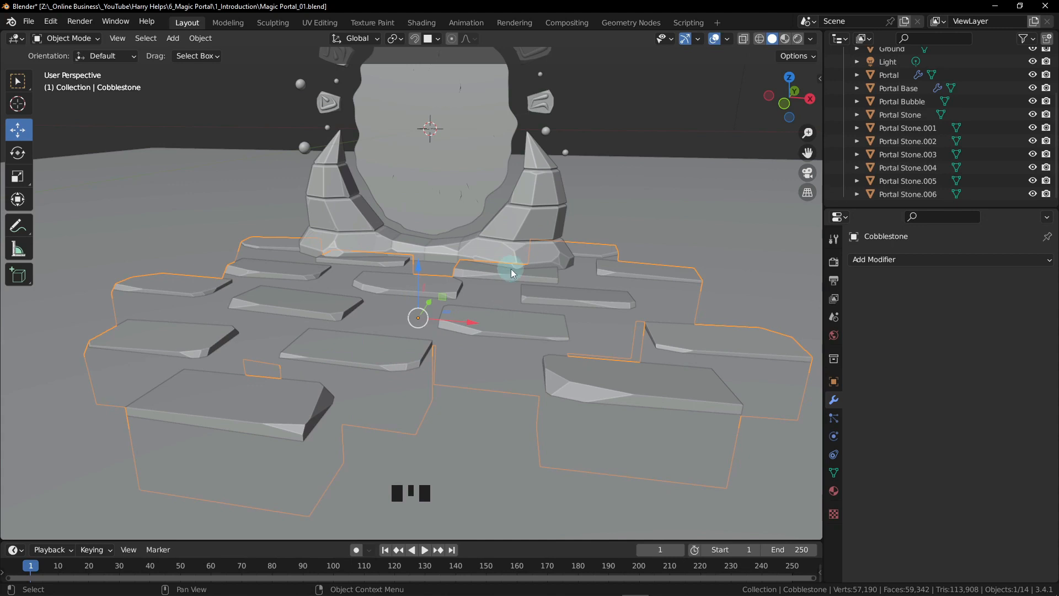
- Copy the modifiers from Portal Base to the joined cobblestones, and check the beveled edges up close with the cobblestones selected
left_click(542, 204, "shift")
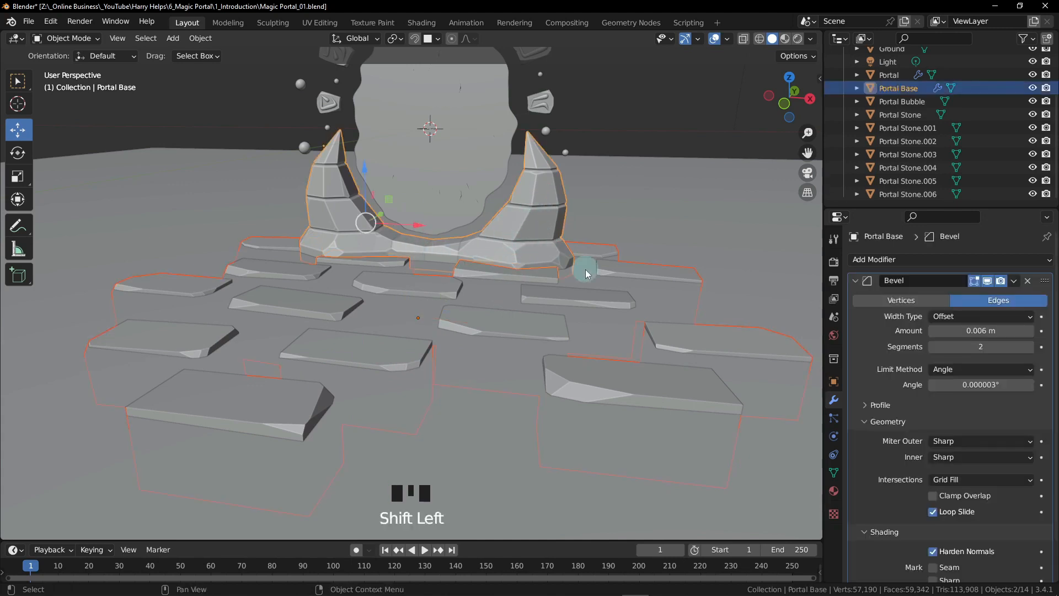
key("ctrl+l")
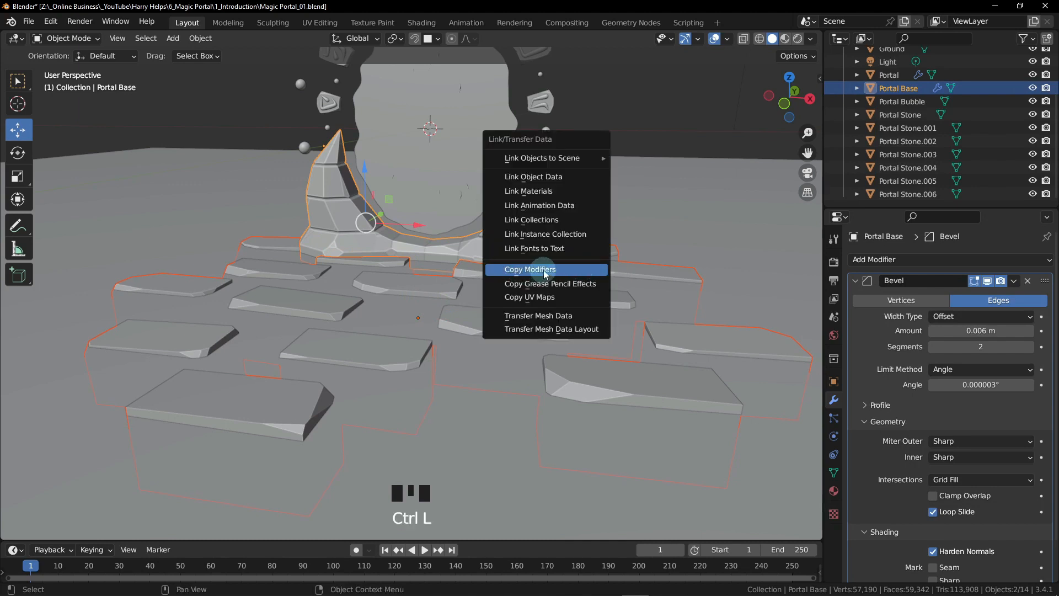
left_click(559, 270)
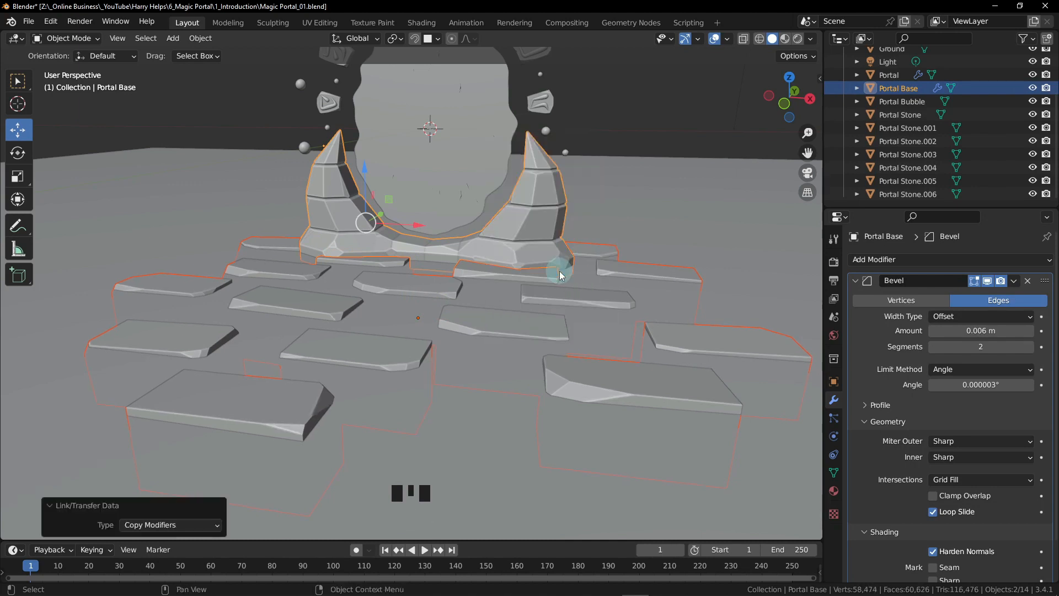
left_click(463, 359)
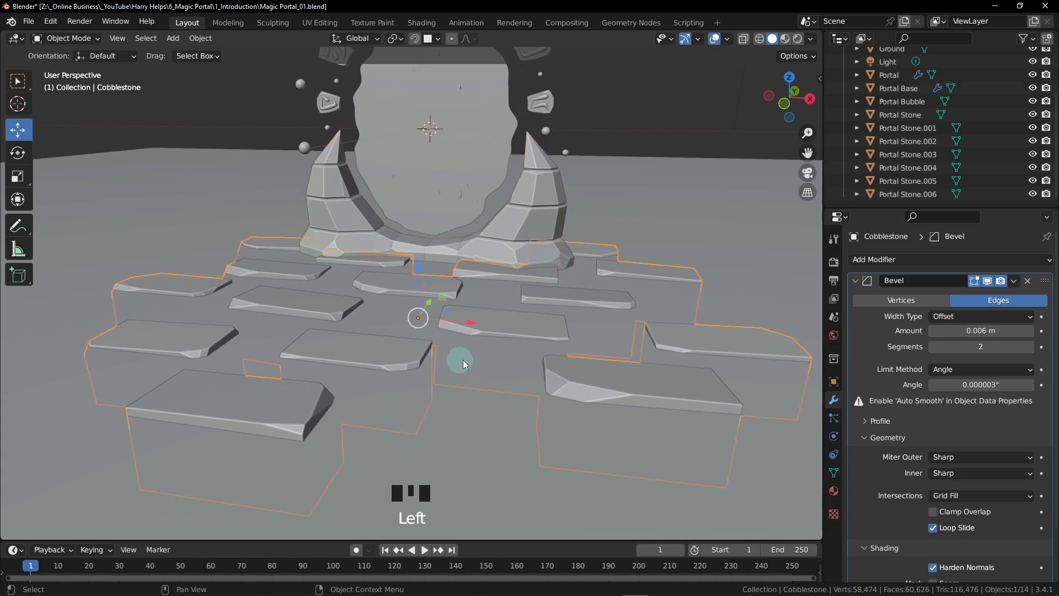
scroll(646, 432, "up", 2)
scroll(637, 389, "down", 2)
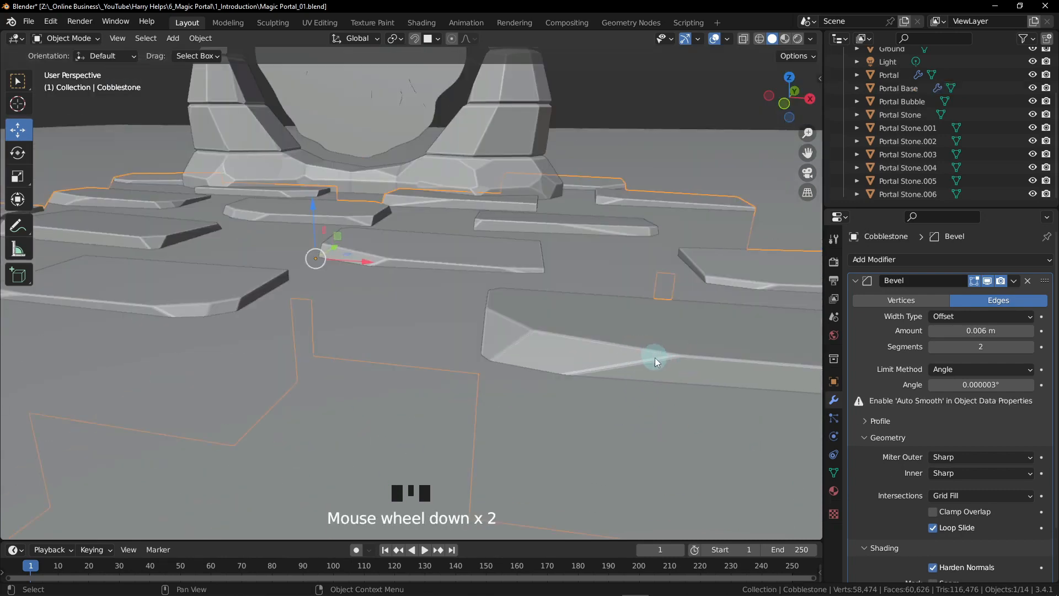
scroll(654, 357, "down", 1)
middle_click_drag(392, 343, 458, 338)
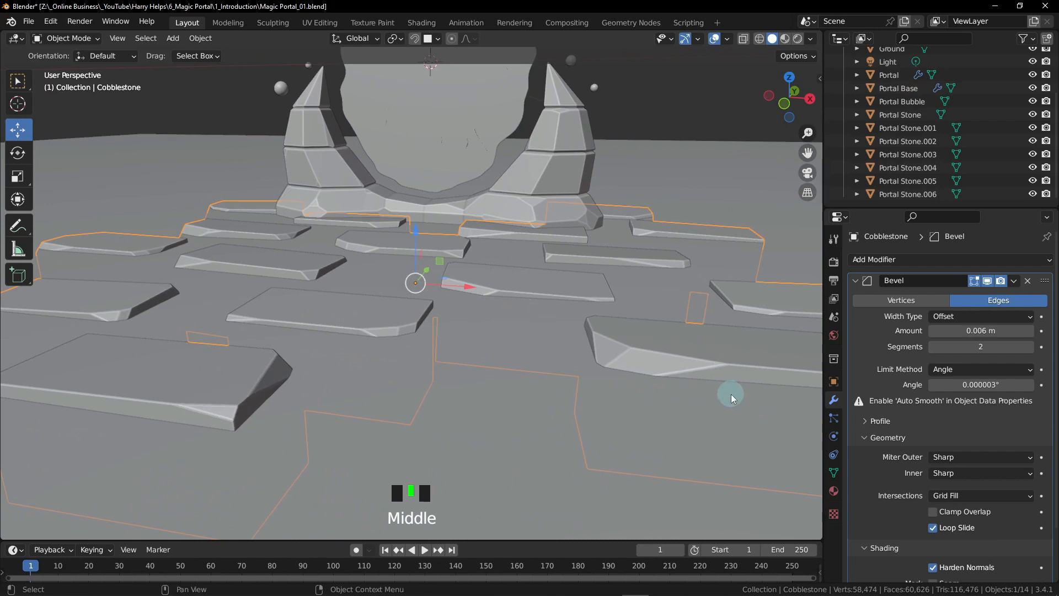
- Enable Auto Smooth at 30° in the normals settings of the joined cobblestones' mesh data
left_click(834, 473)
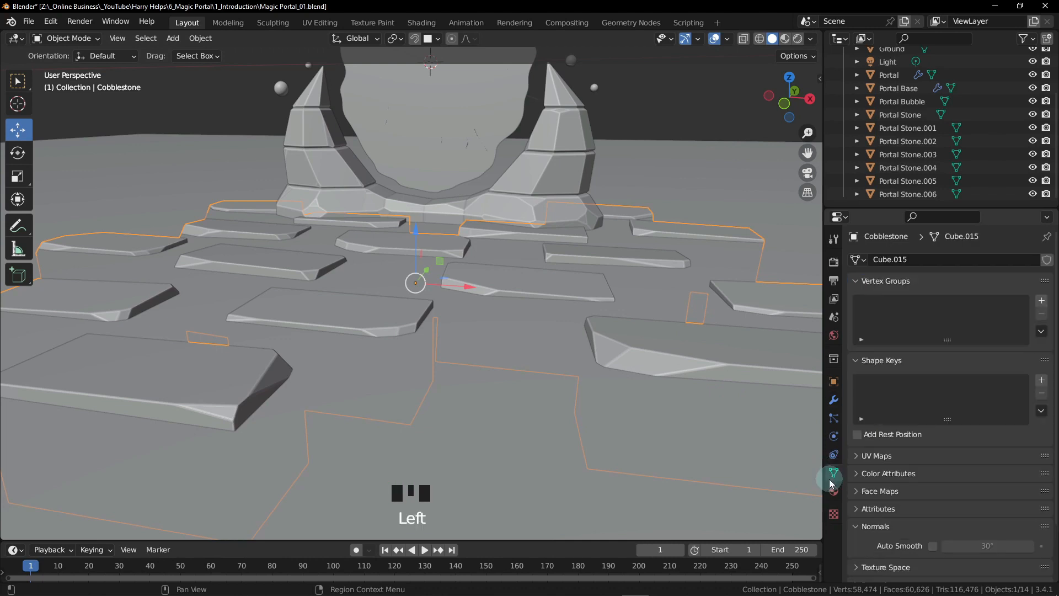
scroll(952, 466, "down", 2)
left_click(858, 486)
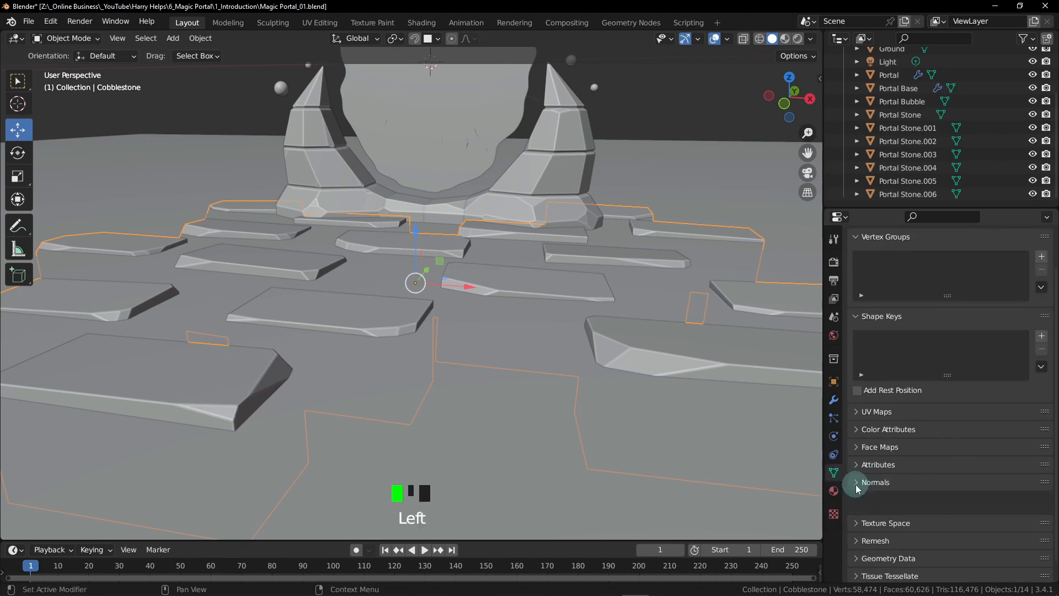
left_click(858, 486)
scroll(905, 481, "down", 2)
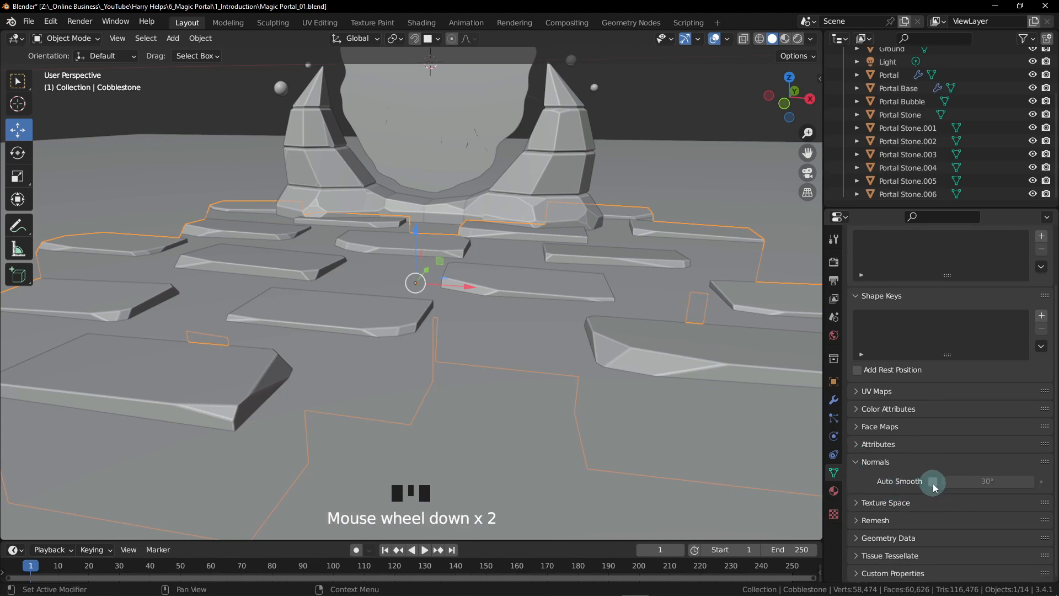
left_click(933, 482)
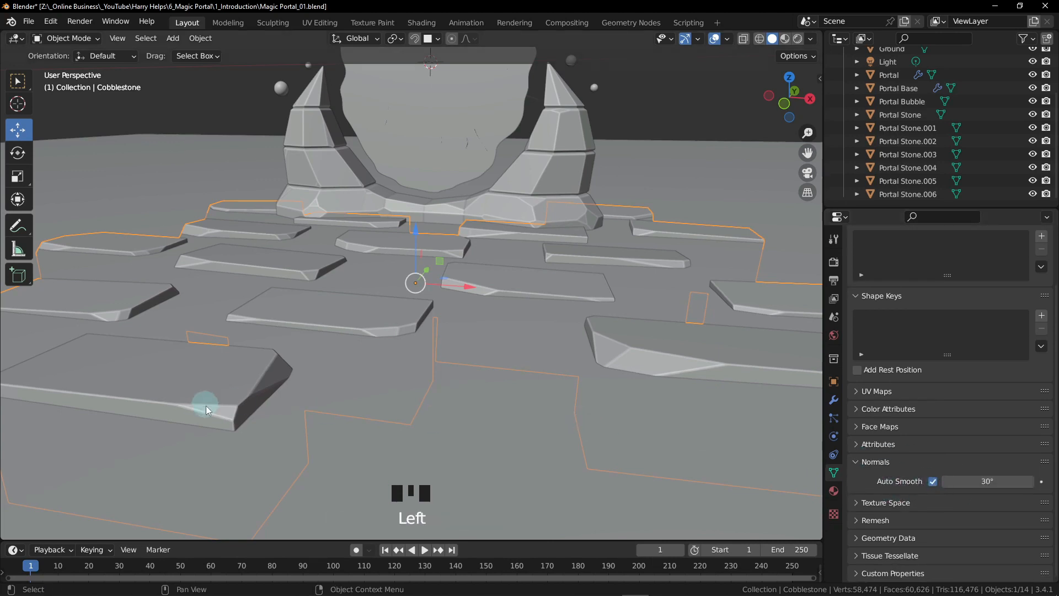
- Inspect the chipped edge of the nearest cobblestone up close, and view the whole portal scene with the cobblestones deselected
scroll(207, 409, "up", 2)
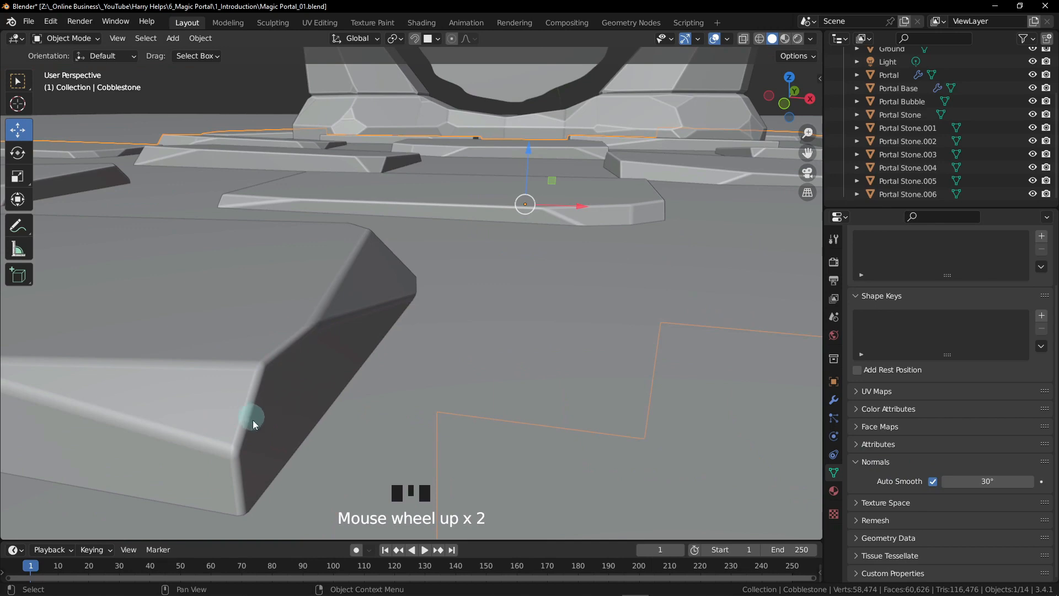
scroll(408, 347, "down", 3)
middle_click_drag(422, 346, 504, 445)
left_click(505, 445)
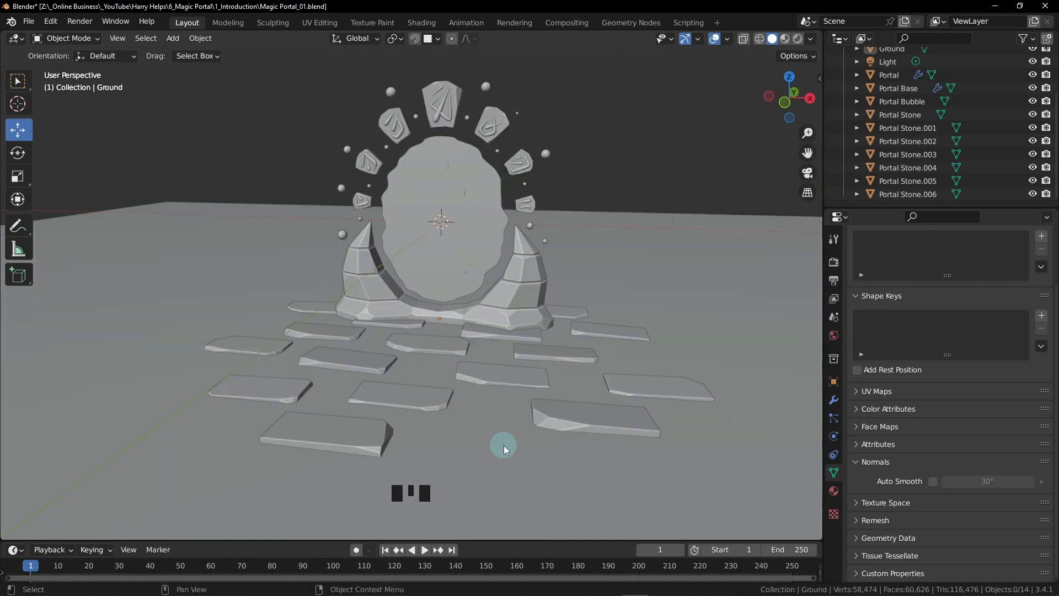